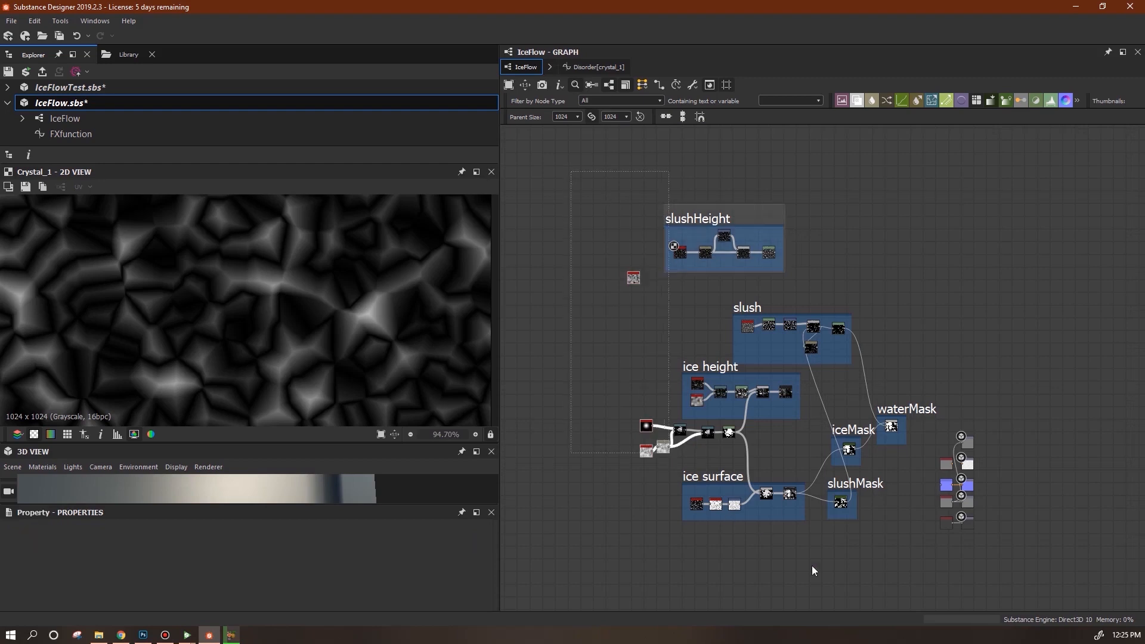
- Move the slush, ice and mask node frames farther away from the graph's output nodes
{"action": "left_click_drag", "start_coordinate": [898, 404], "coordinate": [759, 434]}
{"action": "middle_click_drag", "start_coordinate": [868, 498], "coordinate": [967, 450]}
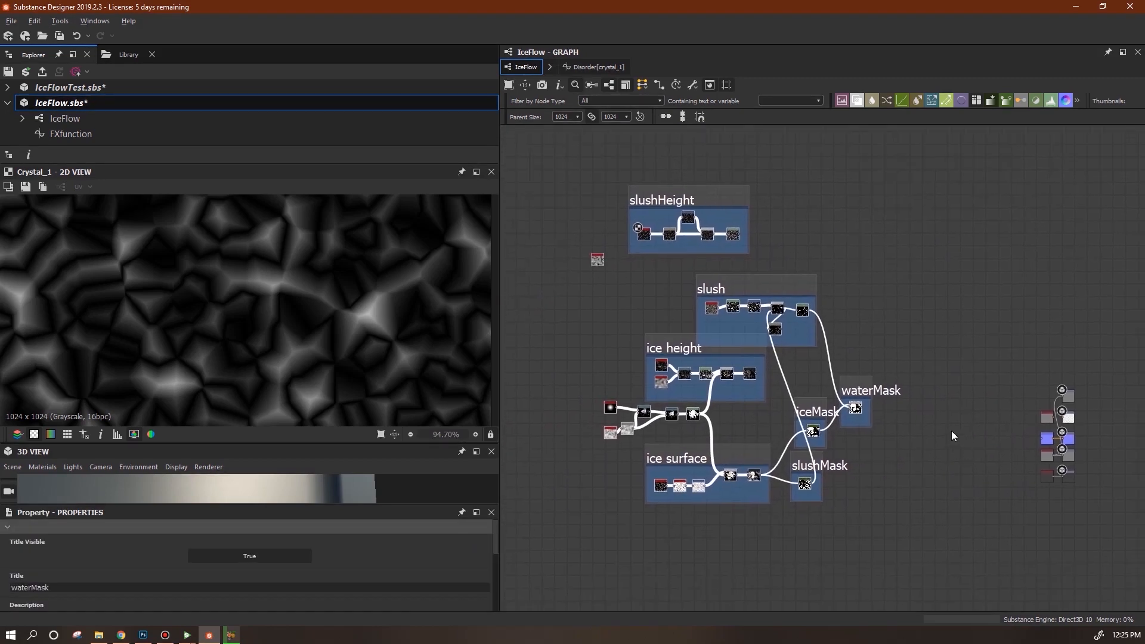
{"action": "left_click_drag", "start_coordinate": [570, 159], "coordinate": [866, 531]}
{"action": "left_click_drag", "start_coordinate": [846, 406], "coordinate": [787, 440]}
- Find "height t" in the library, add a Height to Normal World Units node, and park a spare copy above the network
{"action": "left_click", "coordinate": [100, 54]}
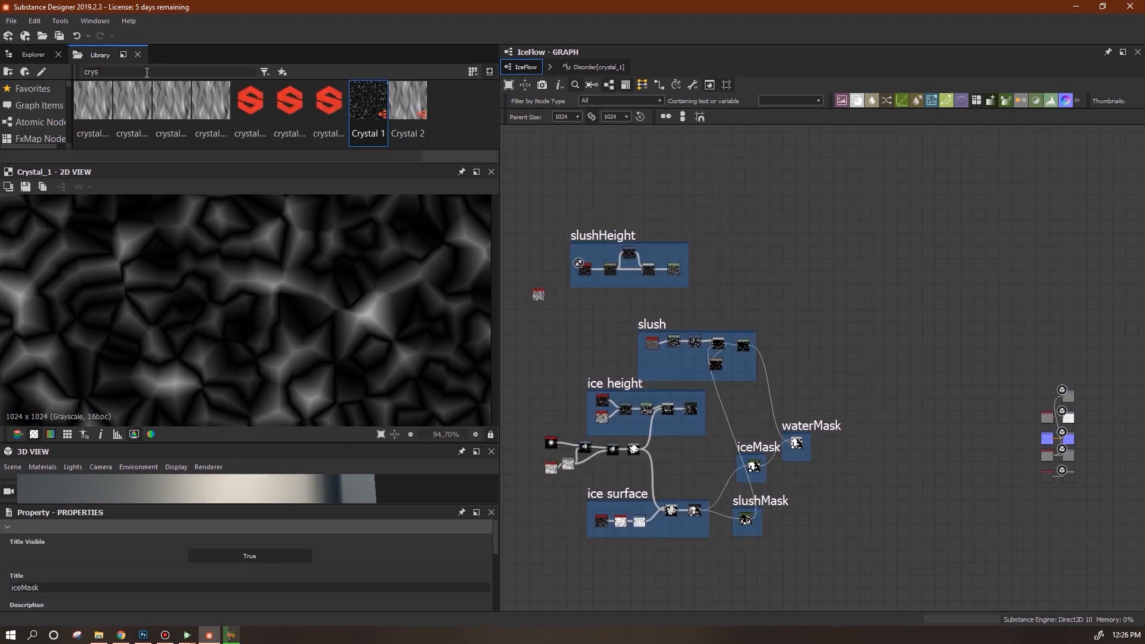
{"action": "type", "text": "height t"}
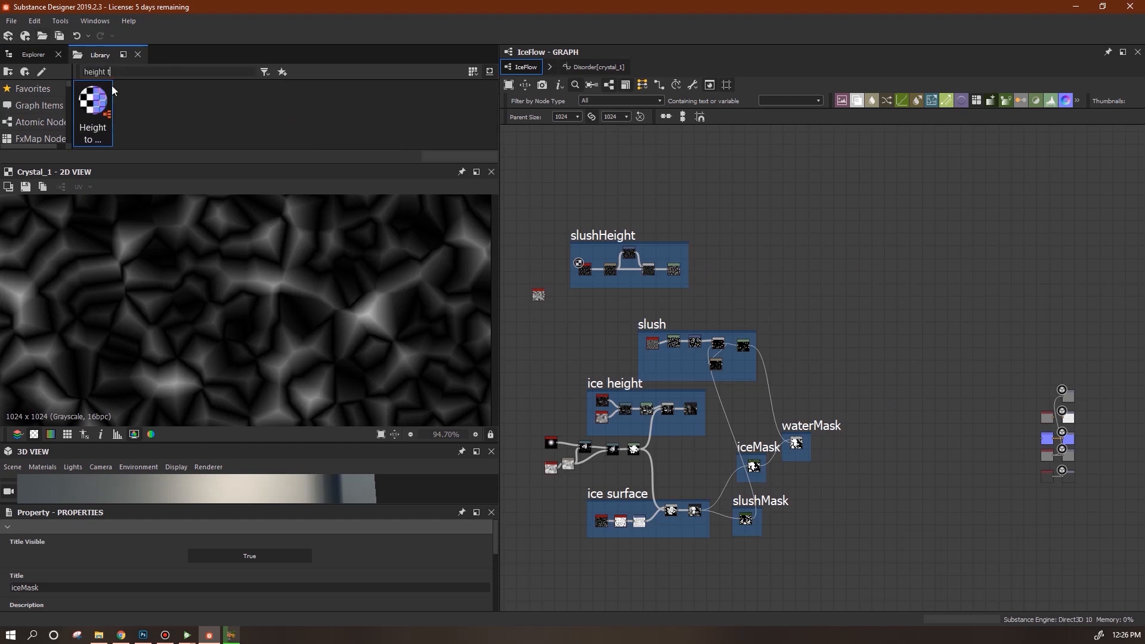
{"action": "left_click_drag", "start_coordinate": [111, 87], "coordinate": [840, 220]}
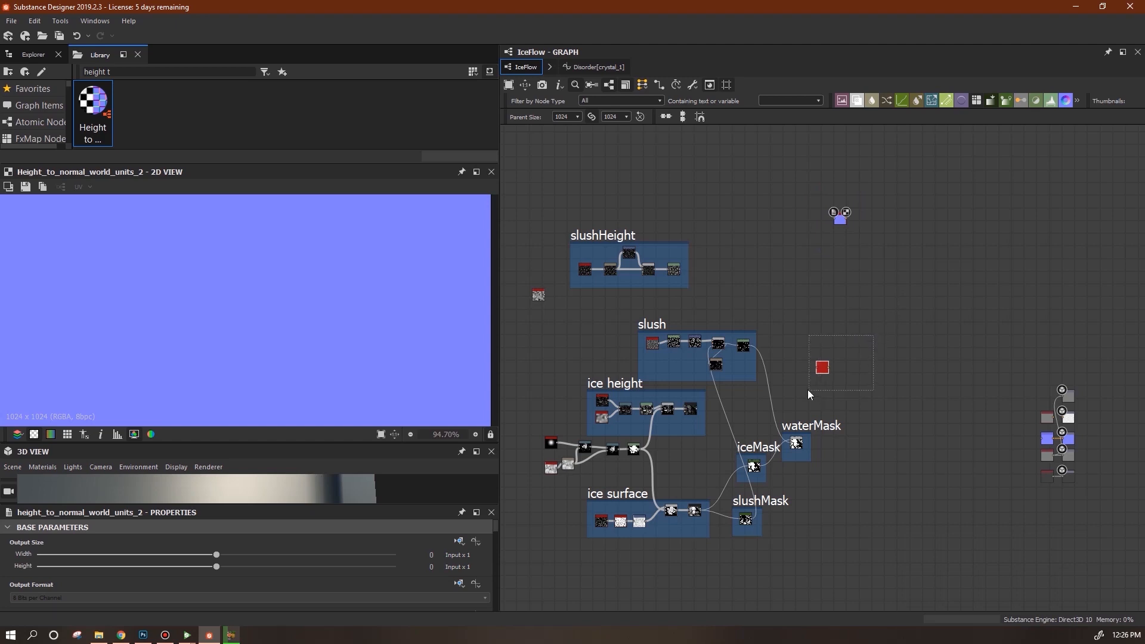
{"action": "left_click_drag", "start_coordinate": [827, 370], "coordinate": [791, 169]}
- Connect the third node of the slush frame to the Height to Normal World Units node
{"action": "scroll", "coordinate": [840, 306], "scroll_direction": "up", "scroll_amount": 2}
{"action": "middle_click_drag", "start_coordinate": [839, 306], "coordinate": [987, 348]}
{"action": "left_click_drag", "start_coordinate": [722, 374], "coordinate": [710, 350]}
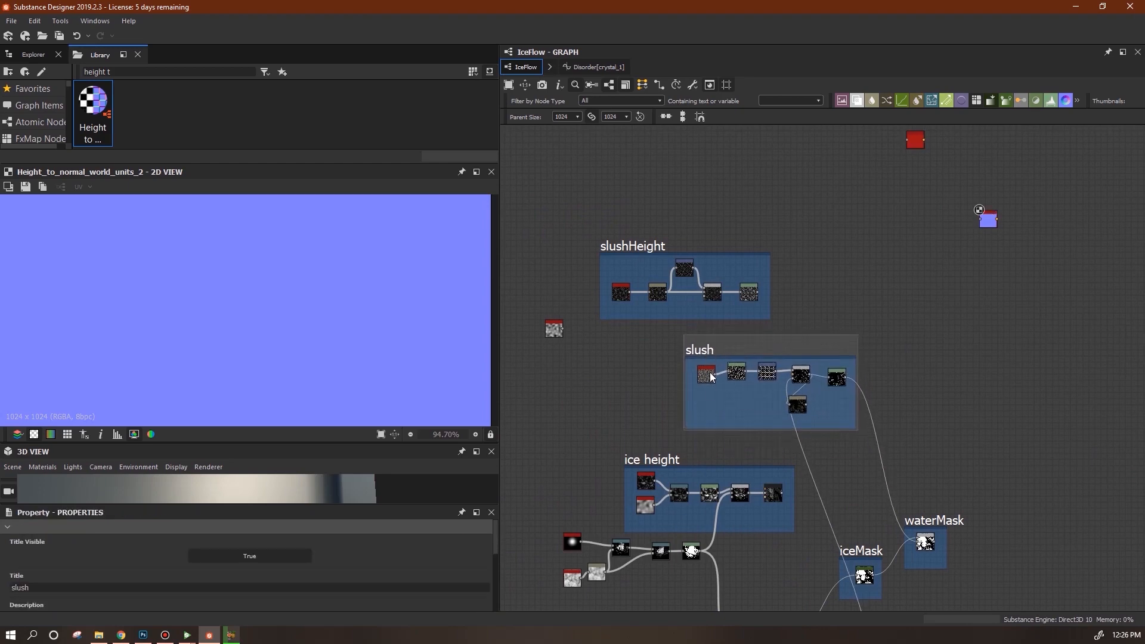
{"action": "left_click", "coordinate": [707, 376]}
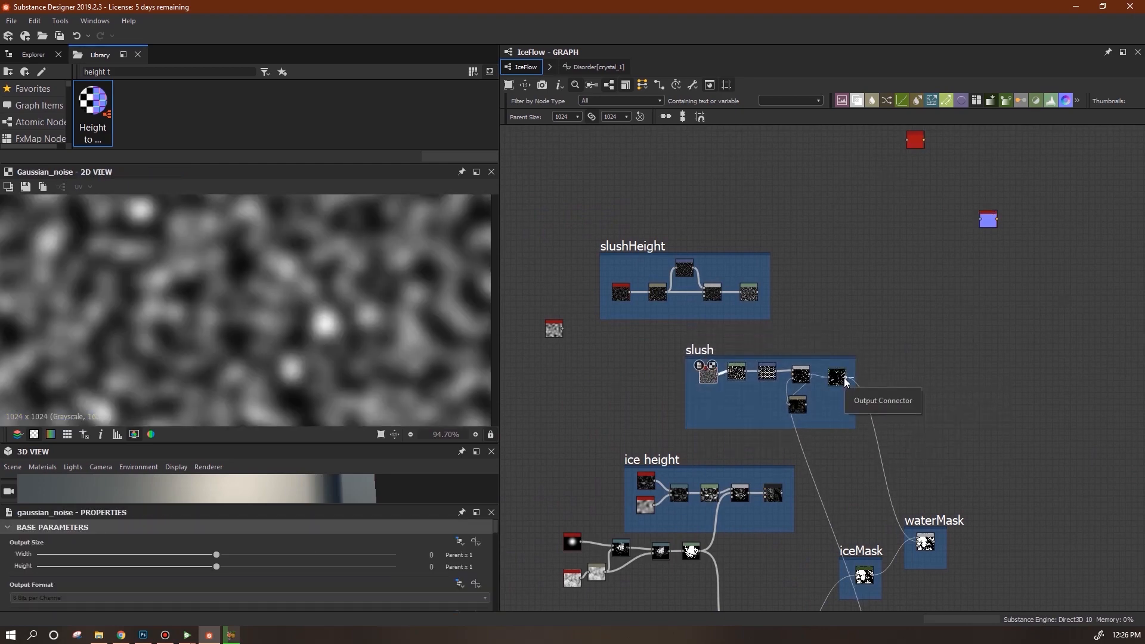
{"action": "left_click_drag", "start_coordinate": [776, 373], "coordinate": [978, 288]}
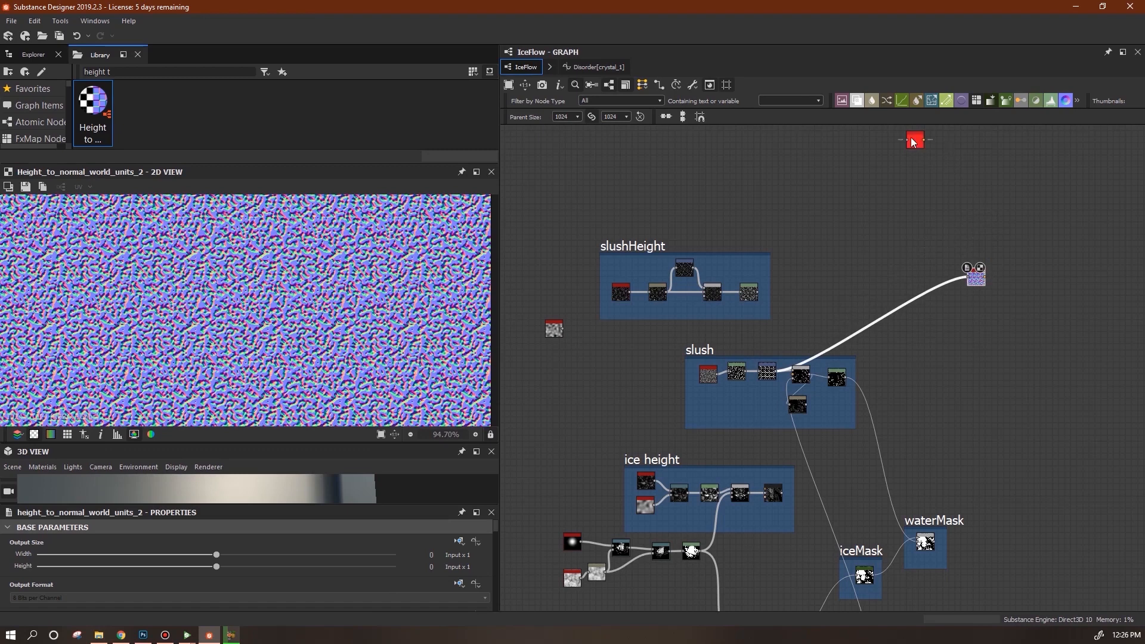
- Duplicate the spare normal node above the slush normal, feed it the last slushHeight node, and preview it
{"action": "left_click_drag", "start_coordinate": [912, 139], "coordinate": [971, 232], "text": "ctrl"}
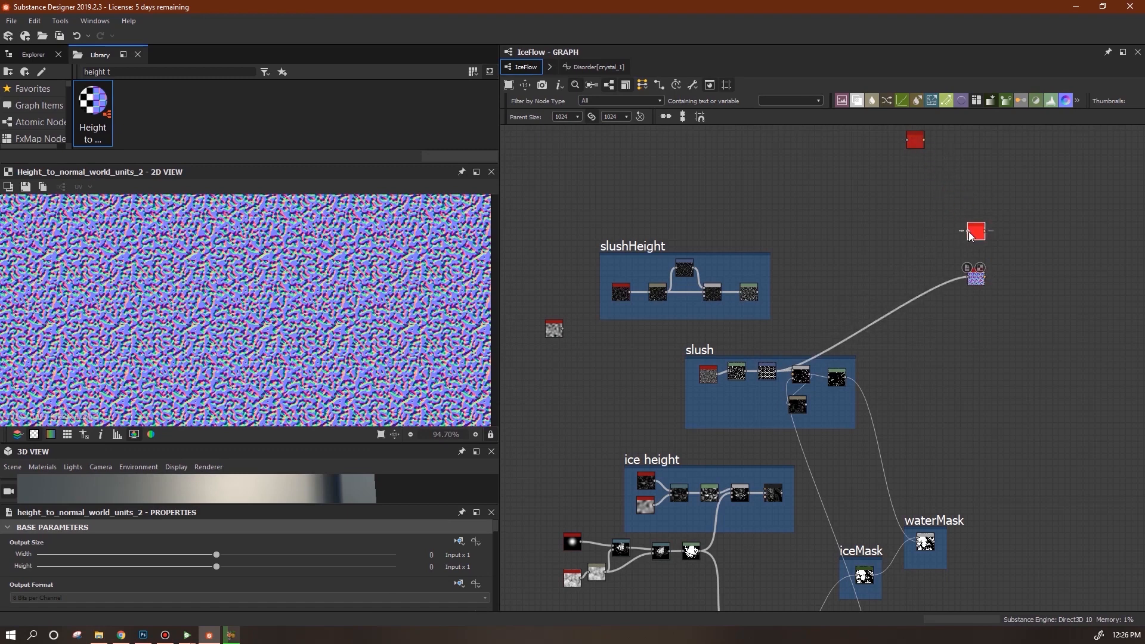
{"action": "left_click_drag", "start_coordinate": [764, 295], "coordinate": [759, 292]}
{"action": "middle_click_drag", "start_coordinate": [997, 308], "coordinate": [901, 307]}
{"action": "left_click_drag", "start_coordinate": [884, 229], "coordinate": [884, 242]}
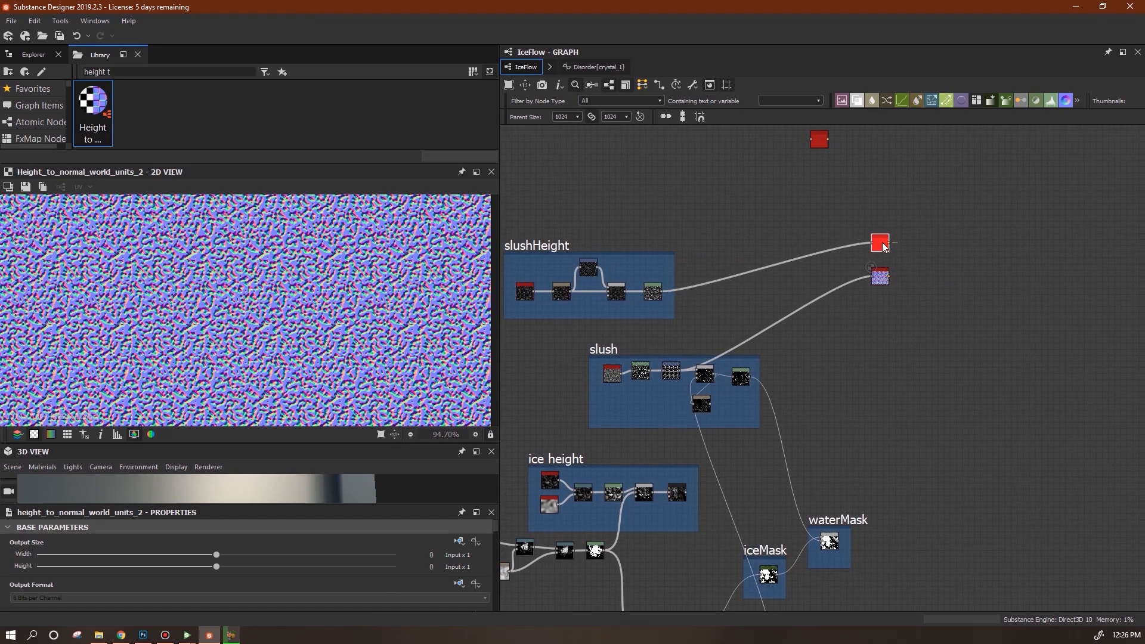
{"action": "double_click", "coordinate": [883, 243]}
- Combine the slushHeight and slush normals in a new Blend node set to Overlay
{"action": "left_click_drag", "start_coordinate": [901, 190], "coordinate": [907, 266]}
{"action": "double_click", "coordinate": [918, 263]}
{"action": "left_click_drag", "start_coordinate": [495, 529], "coordinate": [494, 578]}
{"action": "left_click", "coordinate": [239, 584]}
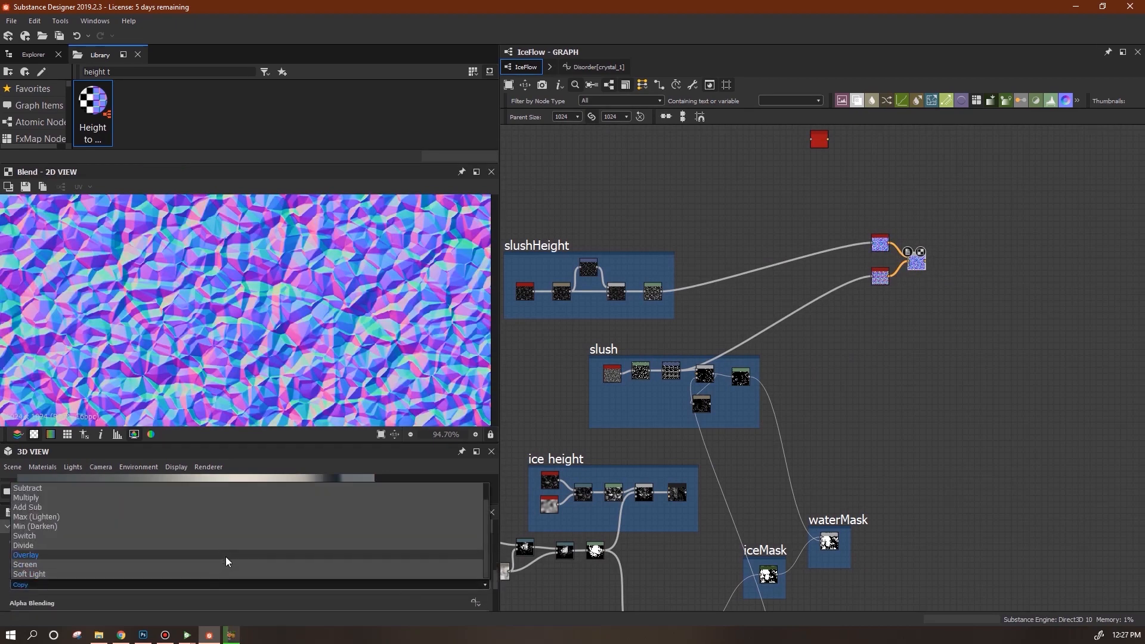
{"action": "left_click", "coordinate": [223, 557]}
- Swap the Overlay blend's two inputs and reorder the two normal nodes to match
{"action": "key", "text": "x"}
{"action": "left_click_drag", "start_coordinate": [882, 248], "coordinate": [882, 315]}
{"action": "left_click_drag", "start_coordinate": [881, 275], "coordinate": [876, 241]}
{"action": "left_click_drag", "start_coordinate": [880, 309], "coordinate": [874, 279]}
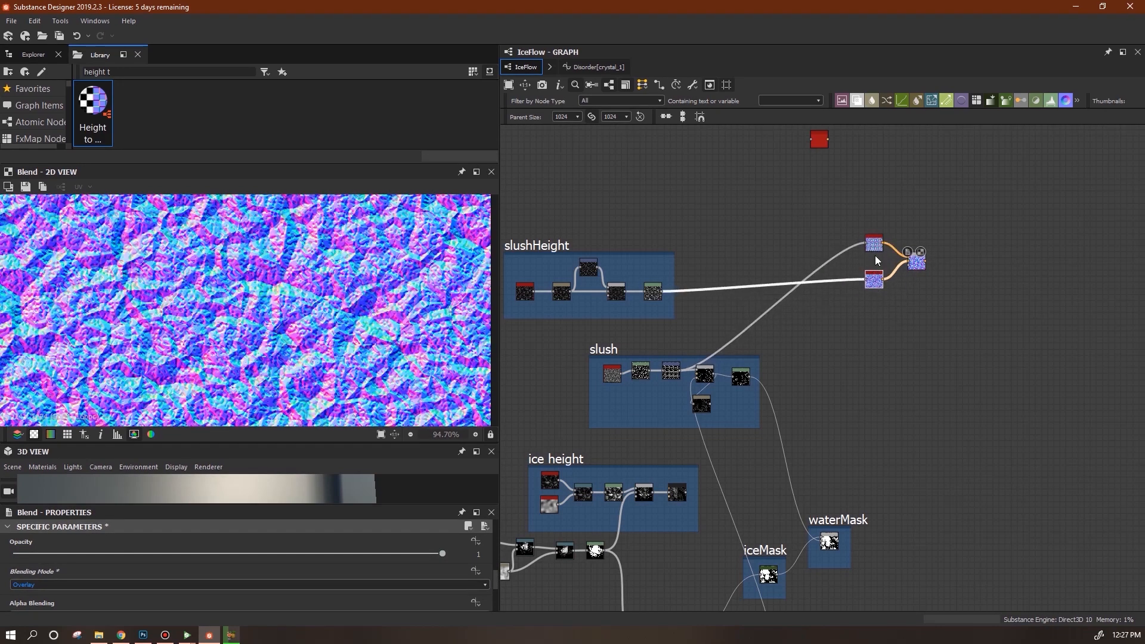
{"action": "middle_click_drag", "start_coordinate": [402, 333], "coordinate": [296, 336]}
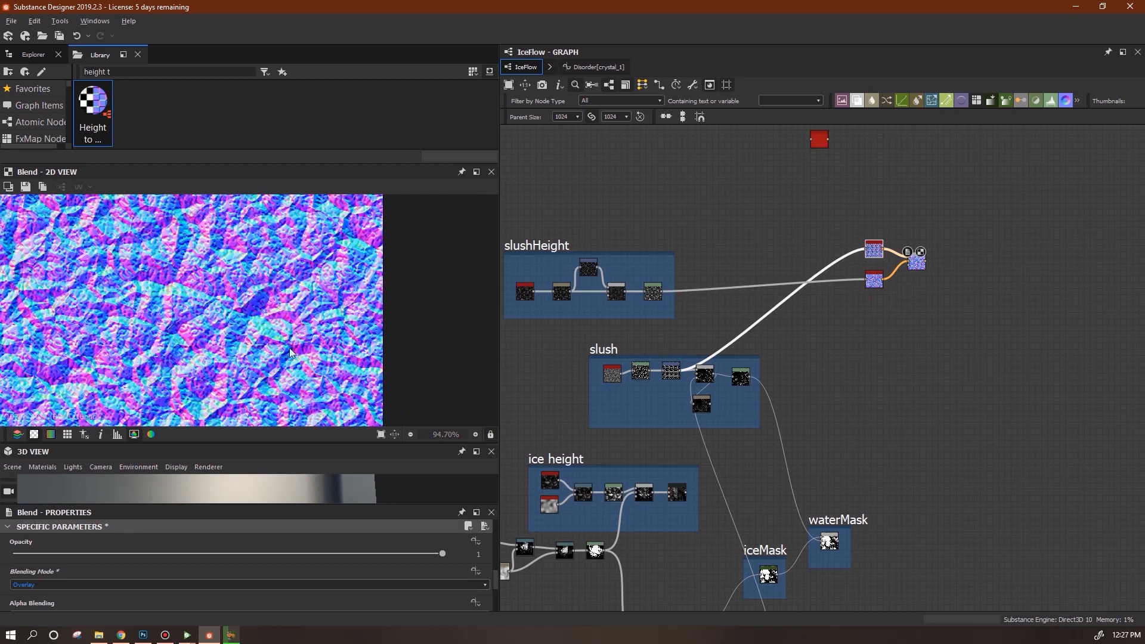
{"action": "left_click_drag", "start_coordinate": [947, 238], "coordinate": [915, 288]}
{"action": "key", "text": "ctrl+c"}
{"action": "key", "text": "ctrl+v"}
{"action": "left_click_drag", "start_coordinate": [832, 368], "coordinate": [930, 378]}
{"action": "left_click_drag", "start_coordinate": [960, 332], "coordinate": [950, 375]}
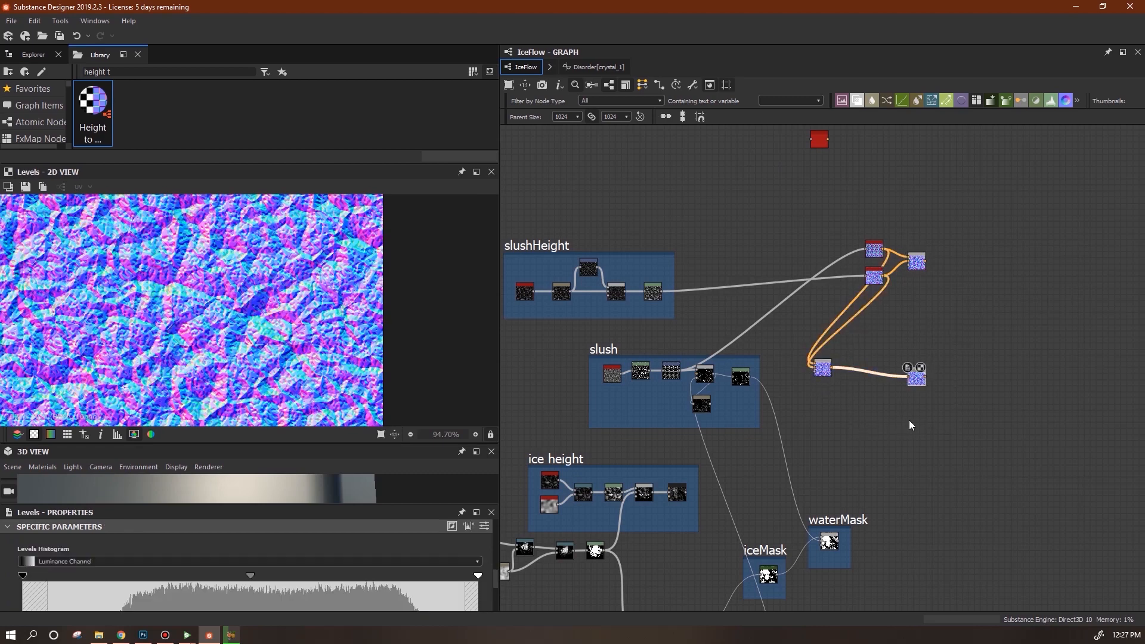
{"action": "key", "text": "Delete"}
{"action": "left_click_drag", "start_coordinate": [824, 372], "coordinate": [921, 335]}
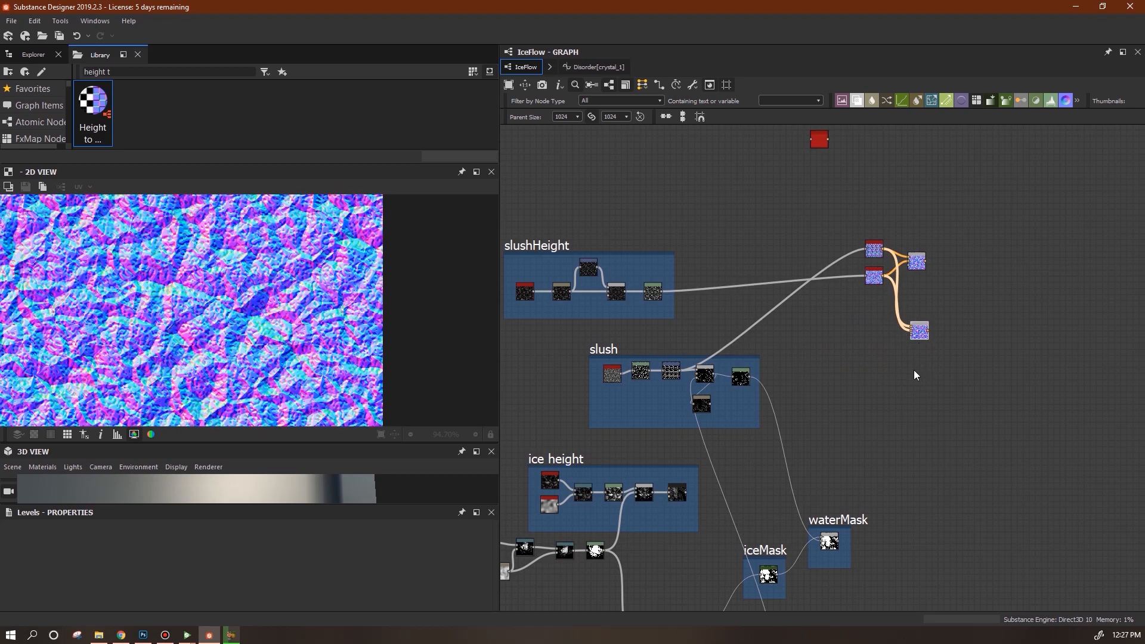
{"action": "key", "text": "Delete"}
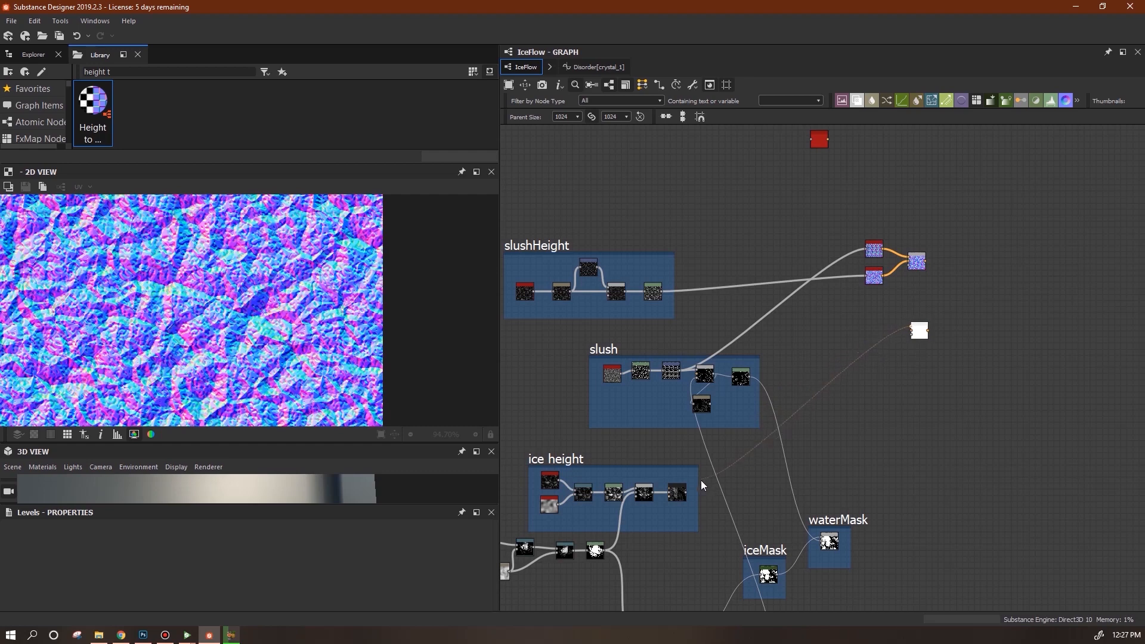
{"action": "double_click", "coordinate": [924, 331]}
{"action": "key", "text": "space"}
{"action": "left_click", "coordinate": [991, 350]}
{"action": "left_click_drag", "start_coordinate": [1004, 353], "coordinate": [903, 307]}
{"action": "key", "text": "Delete"}
- Paste a Height to Normal World Units node, feed it the last ice surface node, and inspect the normal
{"action": "key", "text": "ctrl+v"}
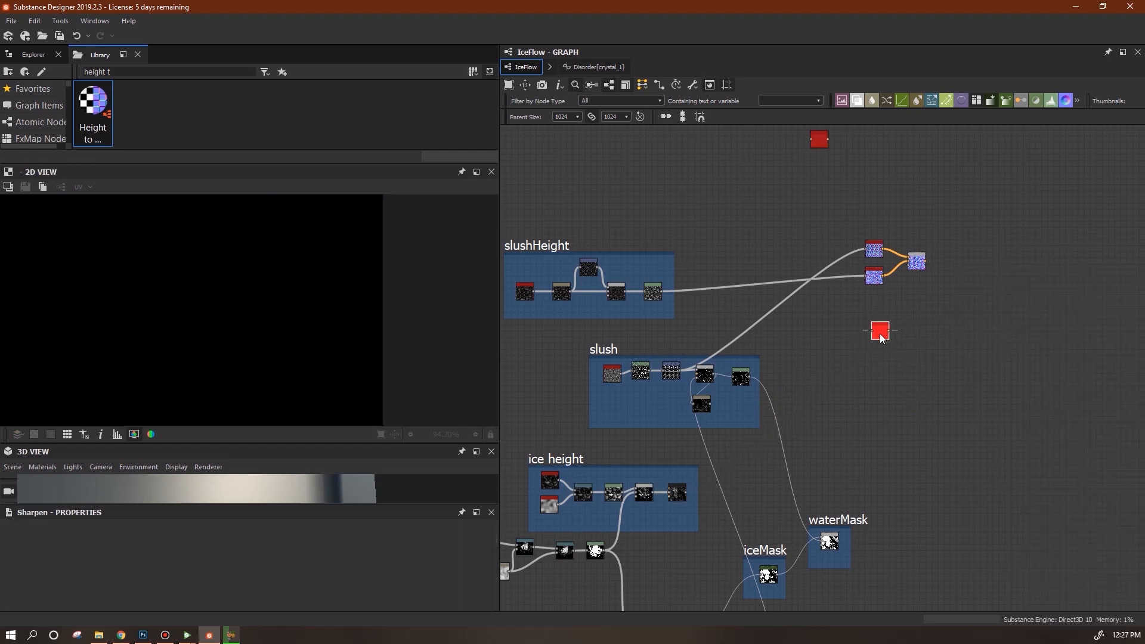
{"action": "left_click_drag", "start_coordinate": [617, 564], "coordinate": [728, 465]}
{"action": "double_click", "coordinate": [934, 167]}
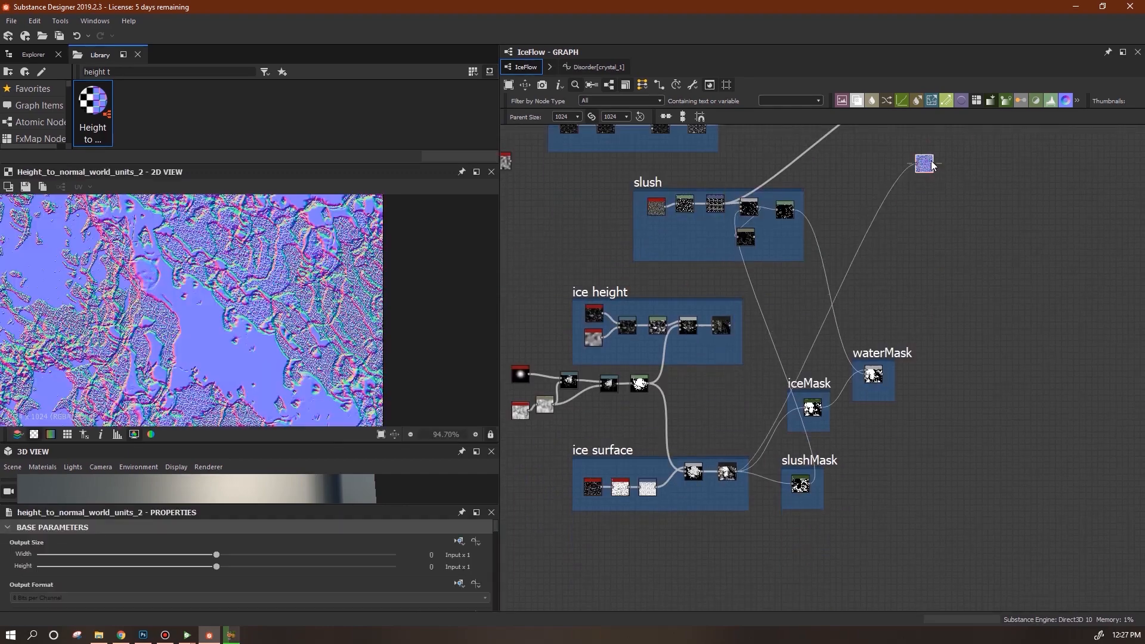
{"action": "scroll", "coordinate": [241, 310], "scroll_direction": "up", "scroll_amount": 2}
{"action": "middle_click_drag", "start_coordinate": [356, 332], "coordinate": [240, 322]}
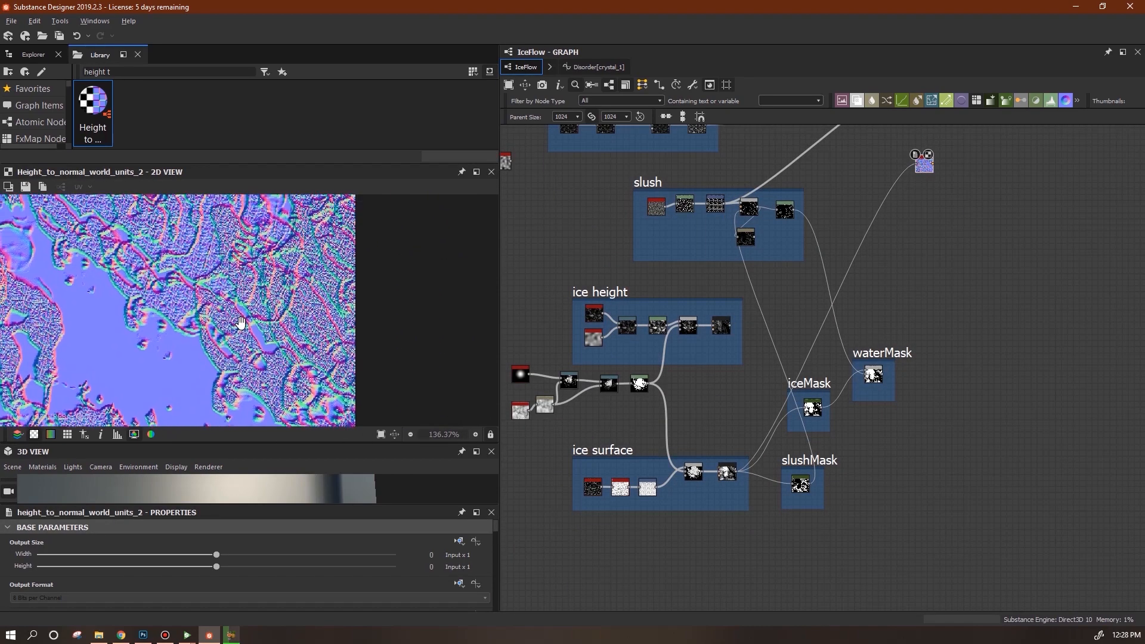
- Duplicate the ice surface normal node directly below it and feed the copy with the last ice height node
{"action": "middle_click_drag", "start_coordinate": [943, 196], "coordinate": [932, 261]}
{"action": "middle_click_drag", "start_coordinate": [1016, 272], "coordinate": [1019, 332]}
{"action": "left_click_drag", "start_coordinate": [919, 290], "coordinate": [916, 364], "text": "ctrl"}
{"action": "left_click_drag", "start_coordinate": [743, 448], "coordinate": [722, 452]}
{"action": "double_click", "coordinate": [916, 368]}
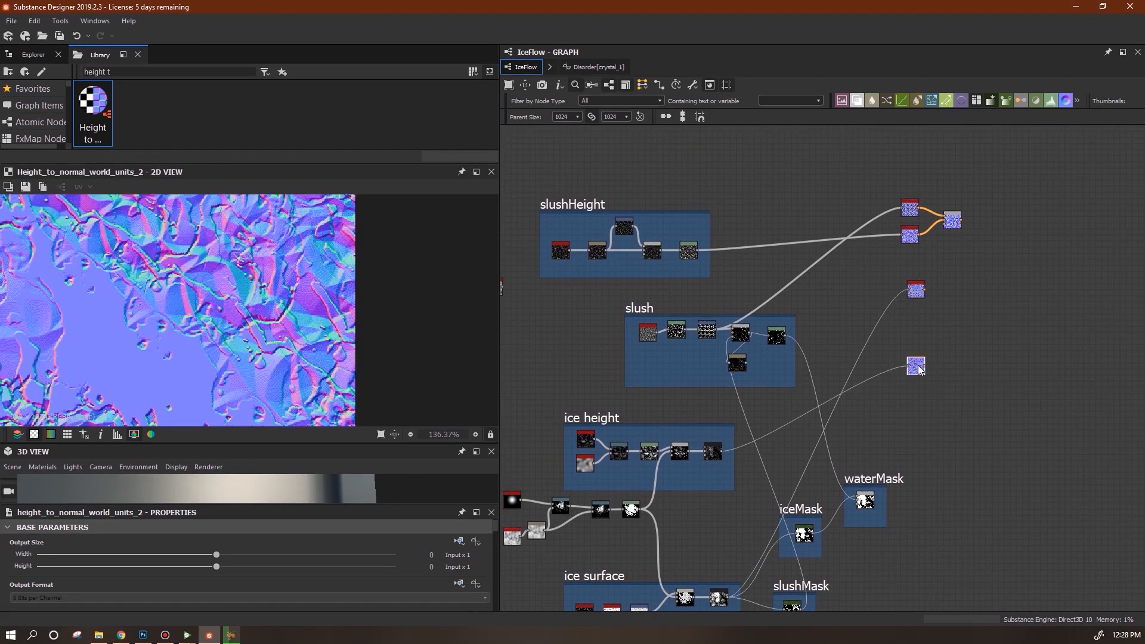
{"action": "left_click_drag", "start_coordinate": [914, 369], "coordinate": [916, 327]}
- Combine the two ice normals in a new Blend node set to Overlay with an opacity of 0.64
{"action": "left_click_drag", "start_coordinate": [950, 282], "coordinate": [960, 314]}
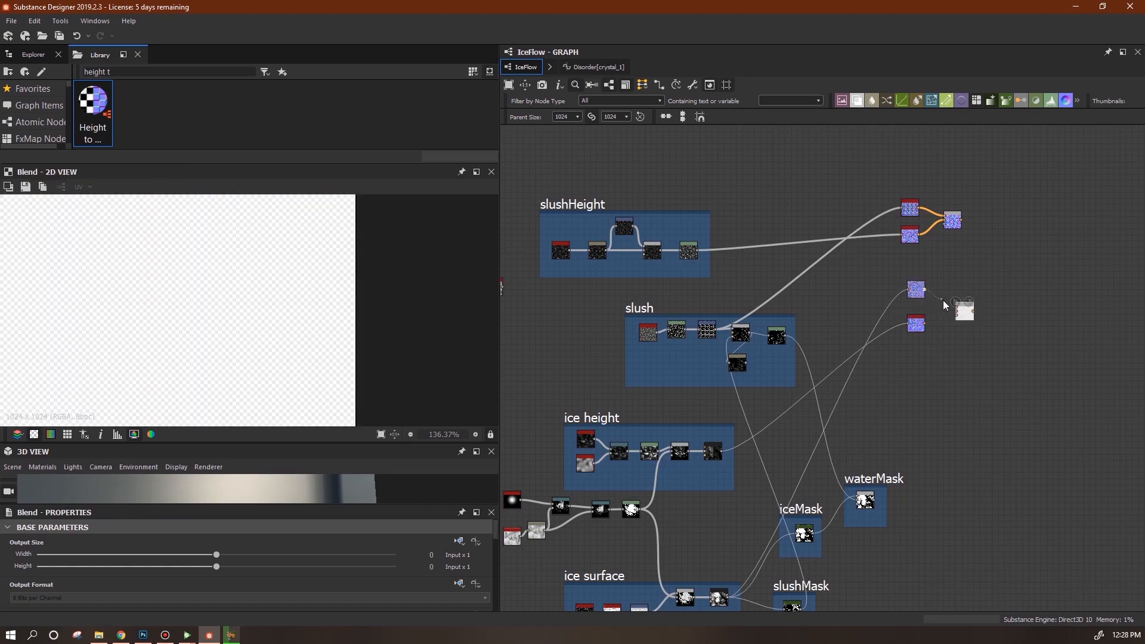
{"action": "scroll", "coordinate": [492, 552], "scroll_direction": "down", "scroll_amount": 5}
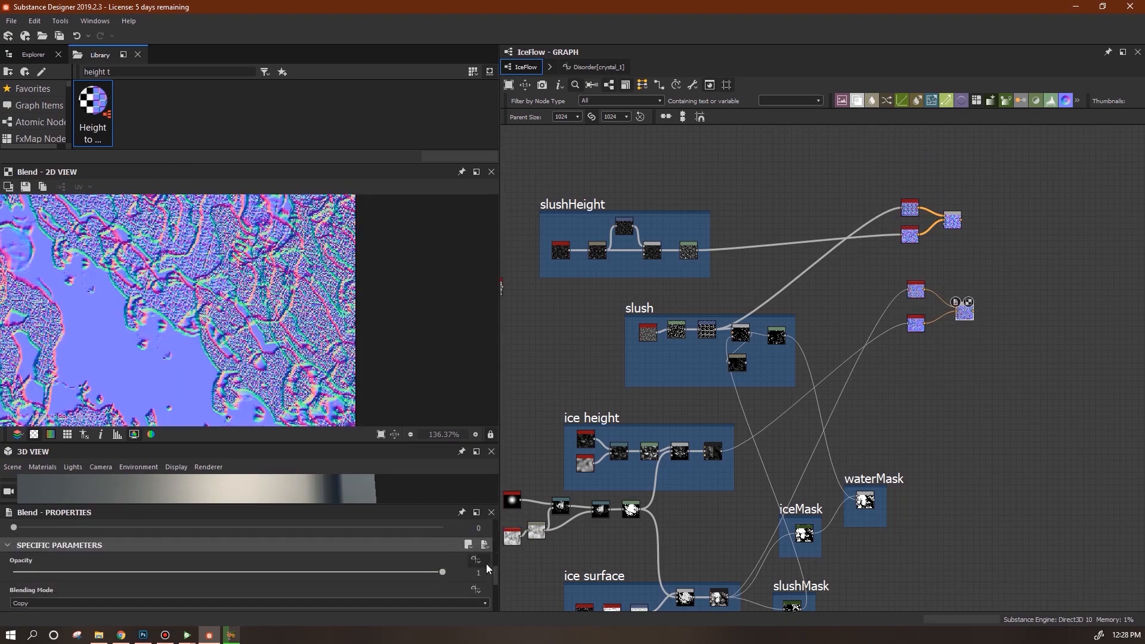
{"action": "left_click", "coordinate": [486, 571]}
{"action": "left_click", "coordinate": [198, 582]}
{"action": "scroll", "coordinate": [328, 323], "scroll_direction": "down", "scroll_amount": 4}
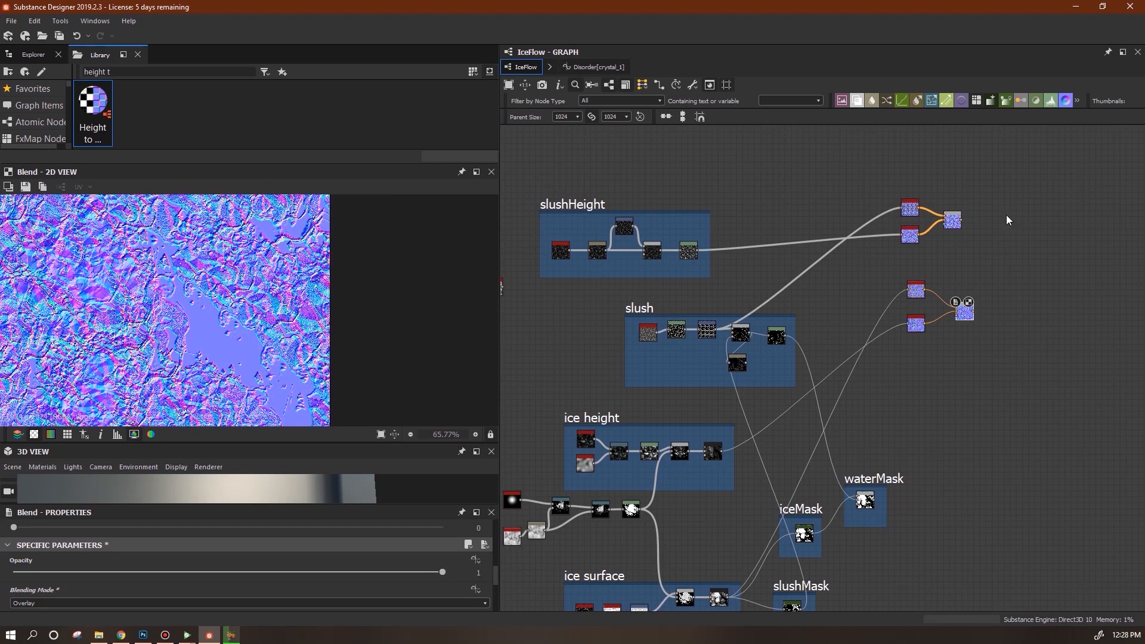
{"action": "left_click_drag", "start_coordinate": [445, 575], "coordinate": [303, 579]}
{"action": "middle_click_drag", "start_coordinate": [1053, 339], "coordinate": [904, 292]}
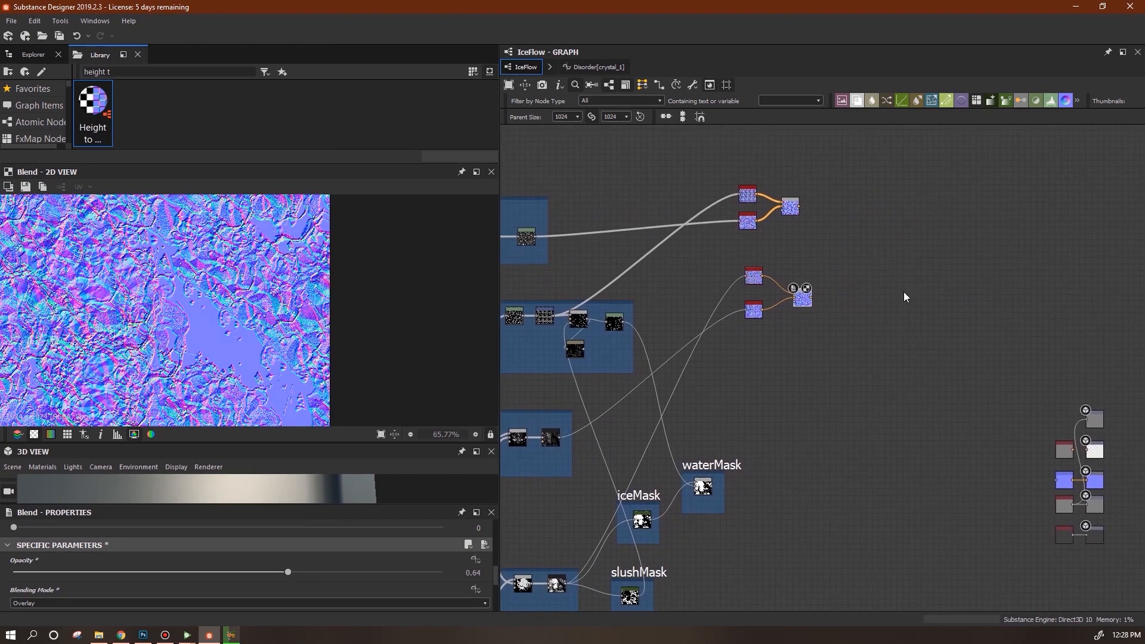
{"action": "left_click_drag", "start_coordinate": [809, 300], "coordinate": [801, 296]}
- Add a Blend node and connect the combined slush and ice normals to it
{"action": "left_click_drag", "start_coordinate": [859, 103], "coordinate": [884, 243]}
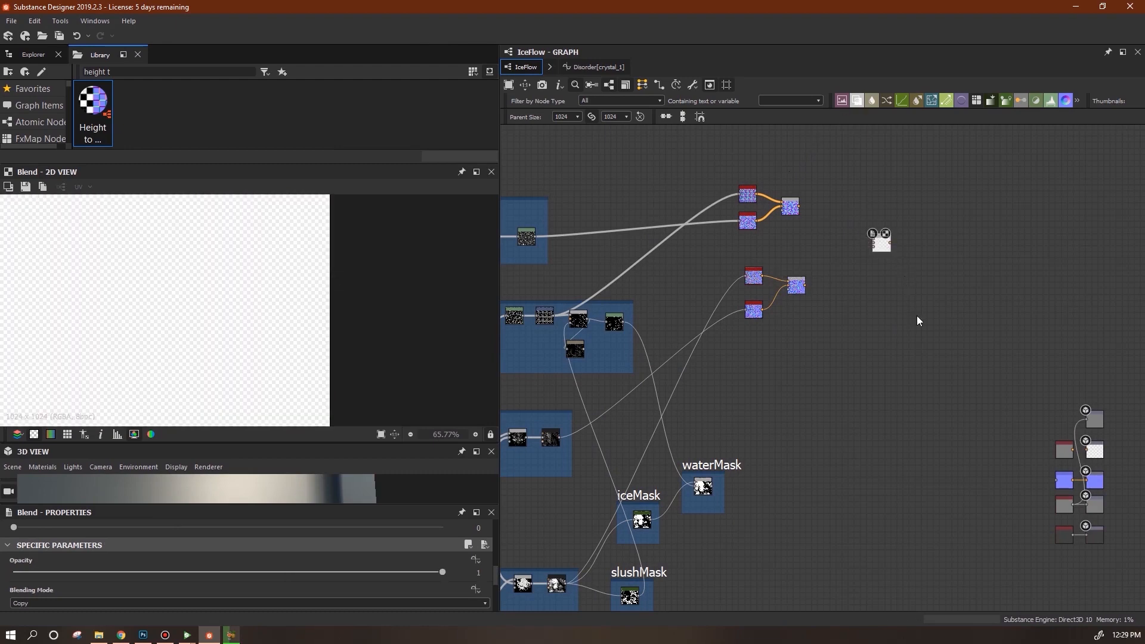
{"action": "middle_click_drag", "start_coordinate": [916, 317], "coordinate": [1051, 213]}
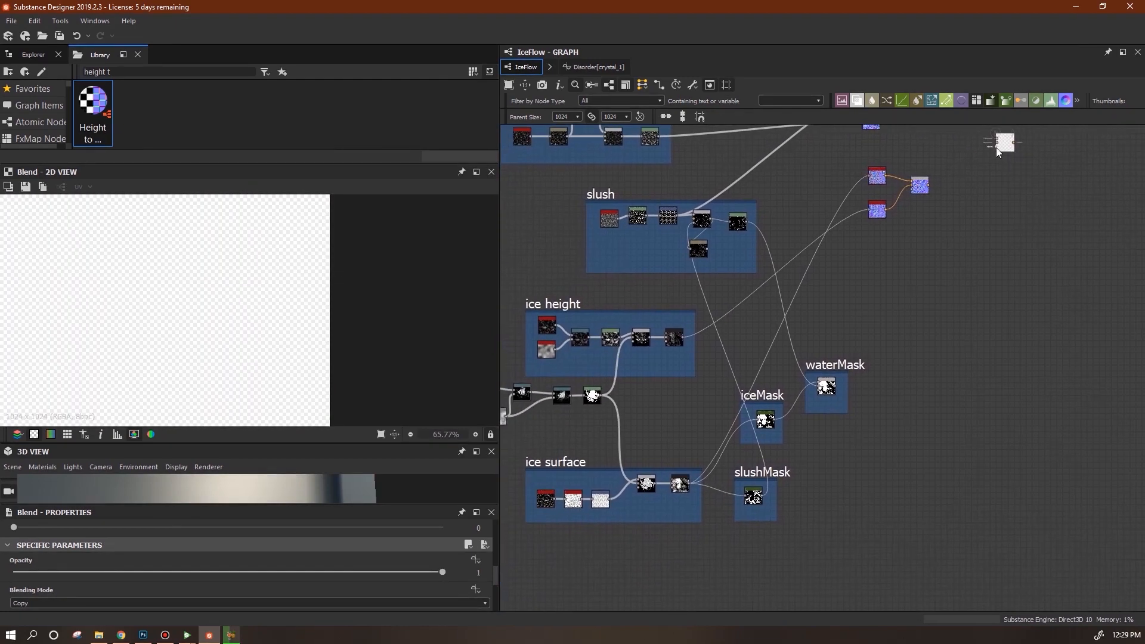
{"action": "middle_click_drag", "start_coordinate": [998, 153], "coordinate": [1002, 244]}
{"action": "left_click", "coordinate": [875, 188]}
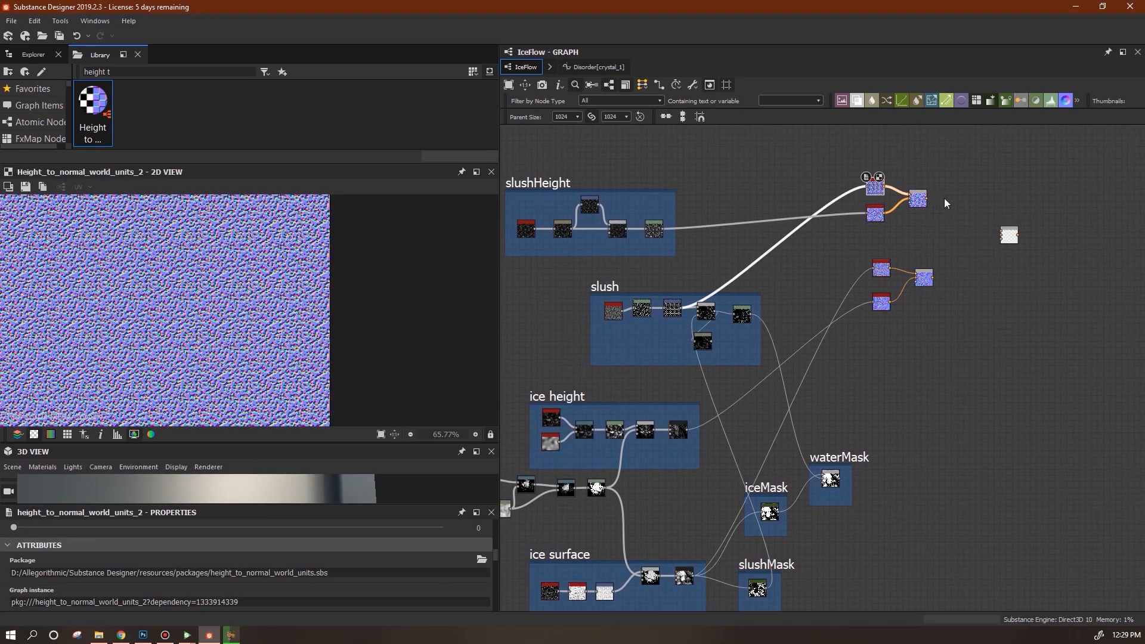
{"action": "left_click_drag", "start_coordinate": [927, 199], "coordinate": [1002, 236]}
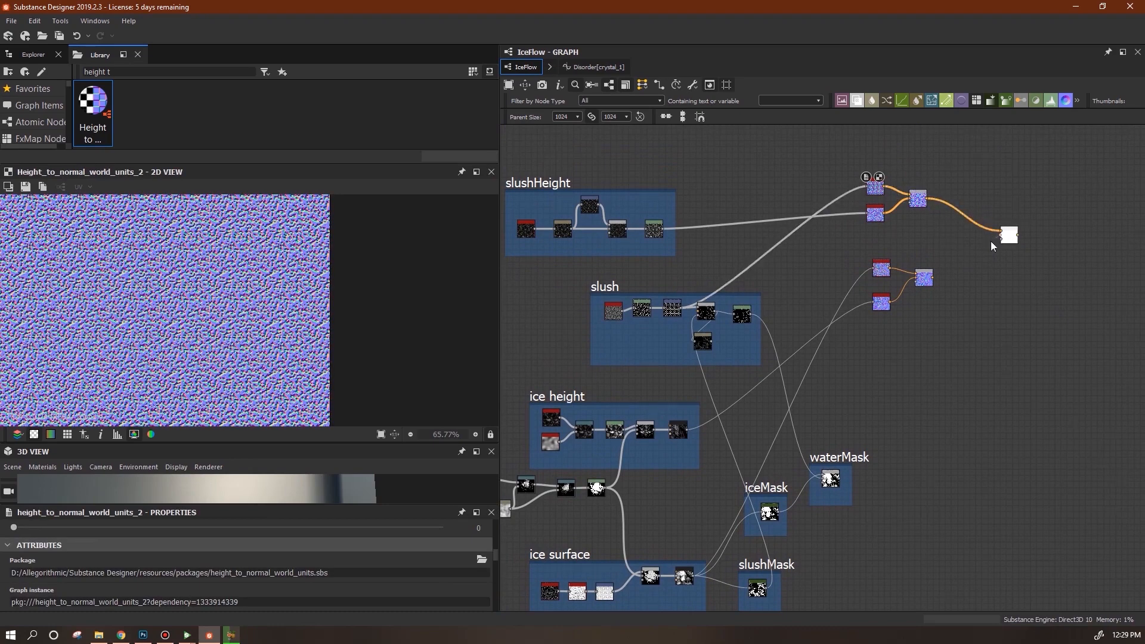
{"action": "left_click", "coordinate": [1002, 240]}
- Connect slushMask as the mask of the slush and ice Blend, preview the result, and move the Blend closer to its sources
{"action": "middle_click_drag", "start_coordinate": [975, 401], "coordinate": [993, 227]}
{"action": "left_click", "coordinate": [781, 421]}
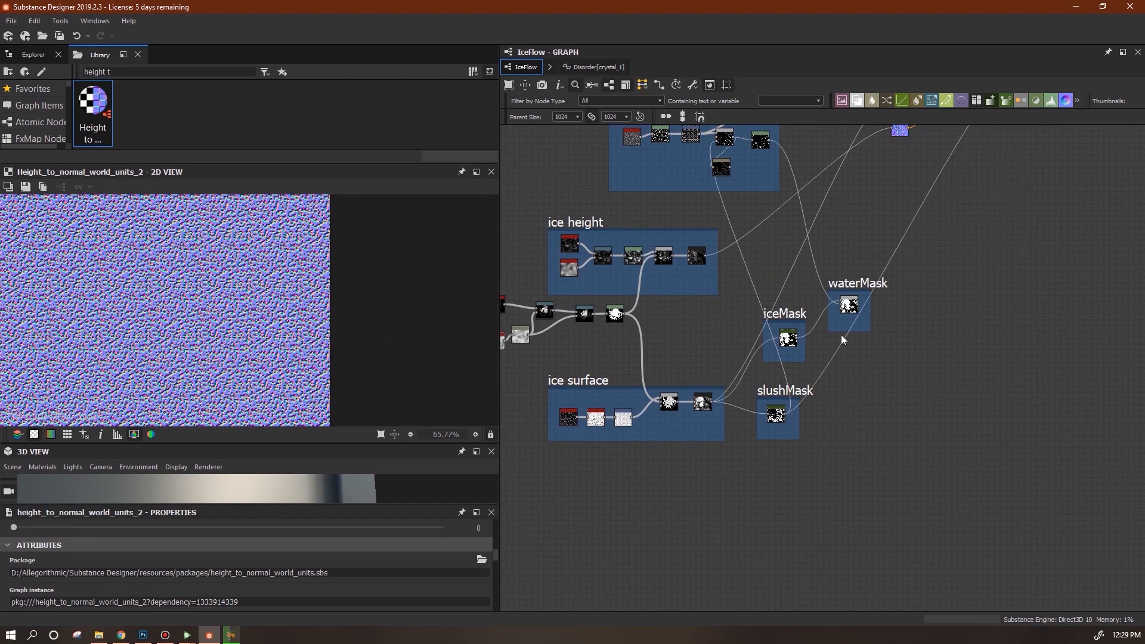
{"action": "middle_click_drag", "start_coordinate": [984, 136], "coordinate": [764, 339]}
{"action": "double_click", "coordinate": [810, 264]}
{"action": "key", "text": "f"}
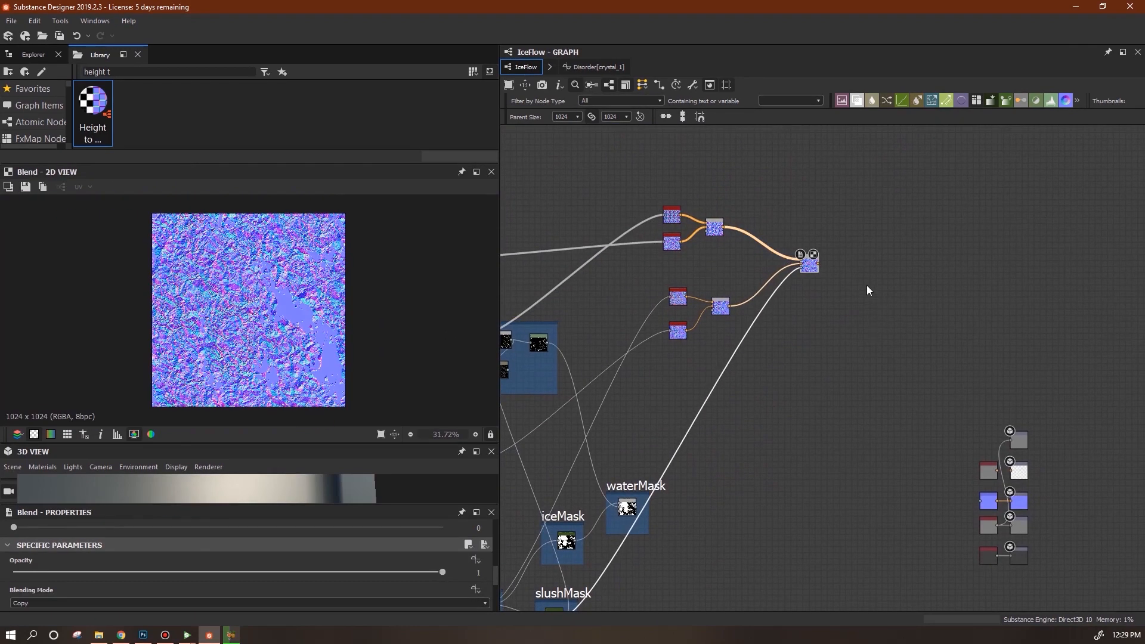
{"action": "left_click_drag", "start_coordinate": [809, 267], "coordinate": [784, 260]}
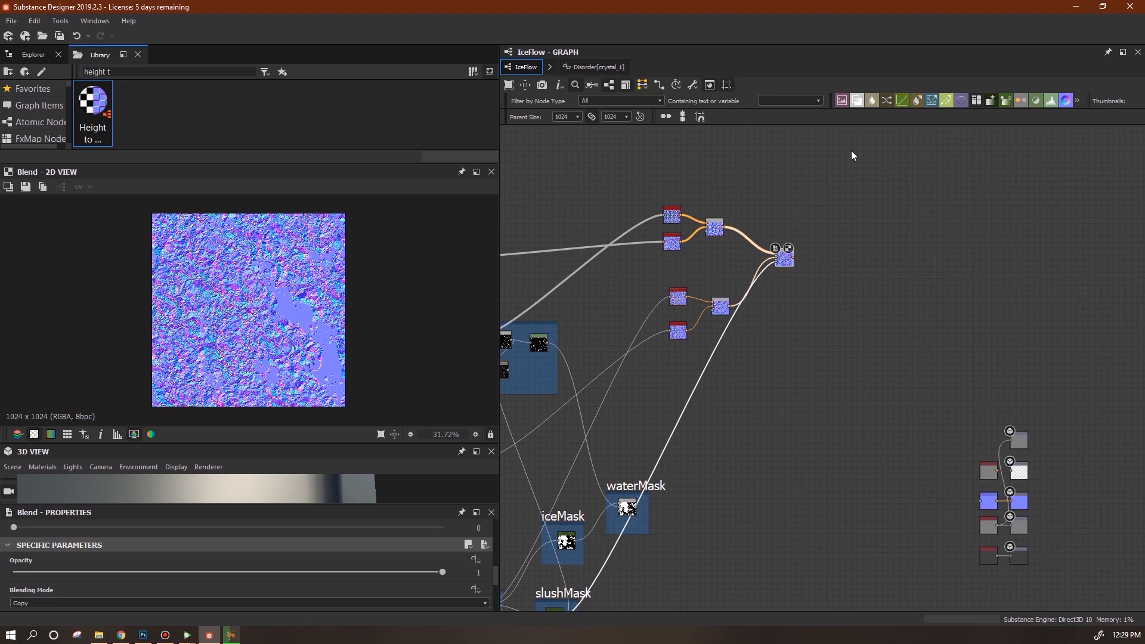
- Chain another Blend after the slushMask blend and duplicate the slush's Height to Normal World Units node below
{"action": "left_click_drag", "start_coordinate": [839, 160], "coordinate": [858, 260]}
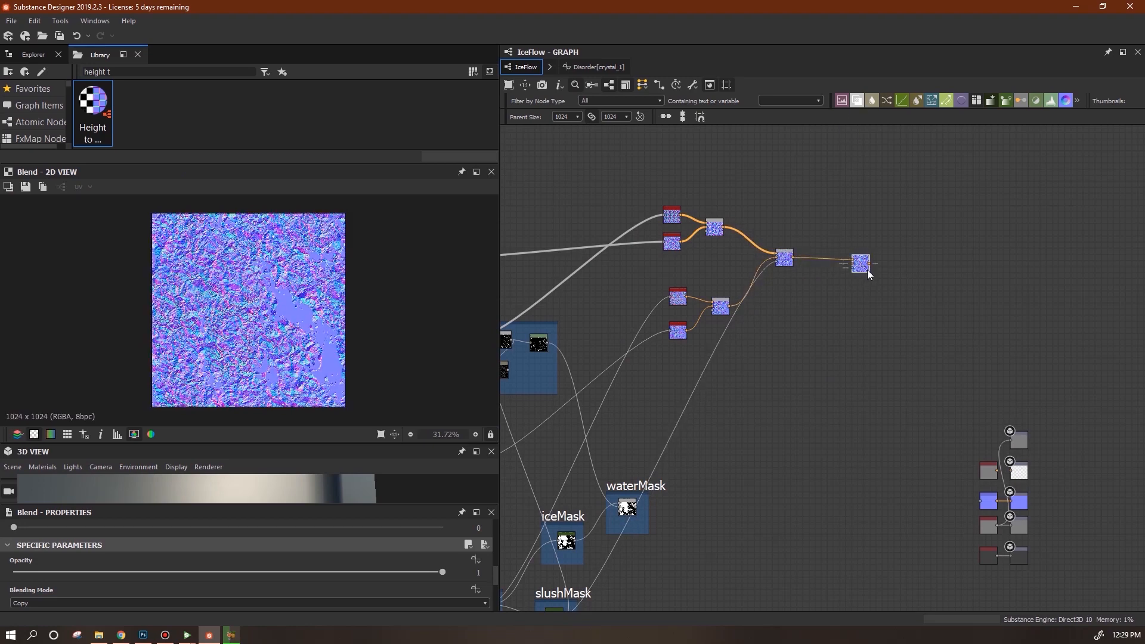
{"action": "middle_click_drag", "start_coordinate": [895, 304], "coordinate": [1064, 278]}
{"action": "left_click", "coordinate": [877, 194]}
{"action": "key", "text": "ctrl+c"}
{"action": "key", "text": "ctrl+v"}
{"action": "left_click_drag", "start_coordinate": [827, 375], "coordinate": [967, 359]}
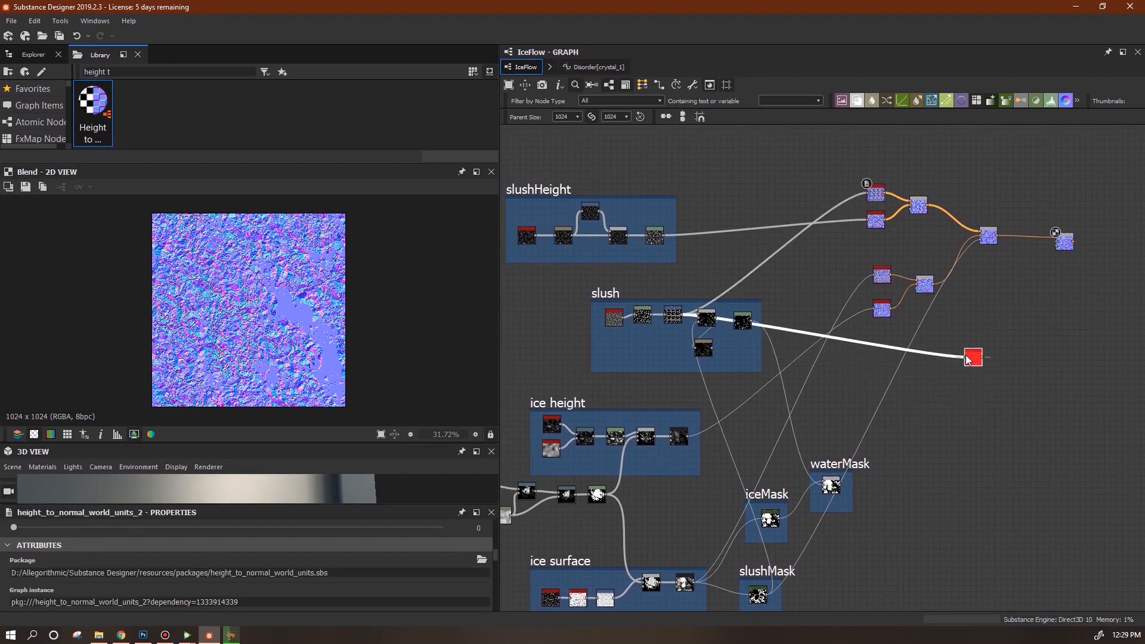
- Feed the duplicated normal node with the standalone noise beside the slush frame and connect it to the last Blend
{"action": "middle_click_drag", "start_coordinate": [822, 404], "coordinate": [607, 379]}
{"action": "left_click_drag", "start_coordinate": [842, 214], "coordinate": [842, 217]}
{"action": "left_click_drag", "start_coordinate": [760, 336], "coordinate": [778, 245]}
- Connect waterMask as the last Blend's mask and route the blended normal to the graph's normal output
{"action": "middle_click_drag", "start_coordinate": [809, 334], "coordinate": [914, 279]}
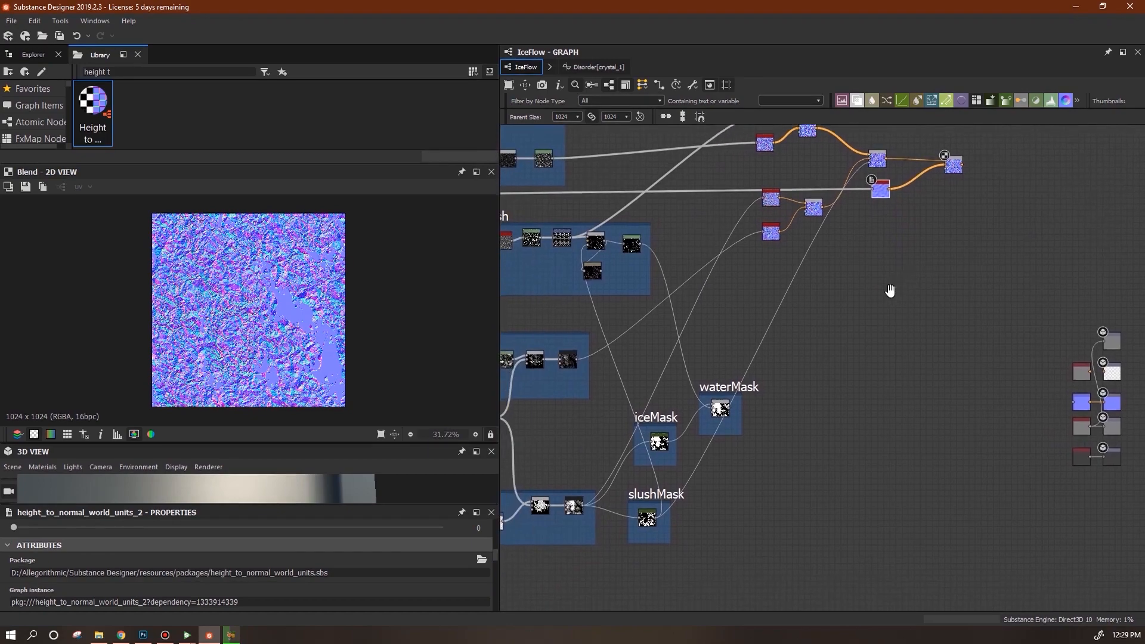
{"action": "left_click_drag", "start_coordinate": [947, 167], "coordinate": [732, 407]}
{"action": "left_click", "coordinate": [962, 161]}
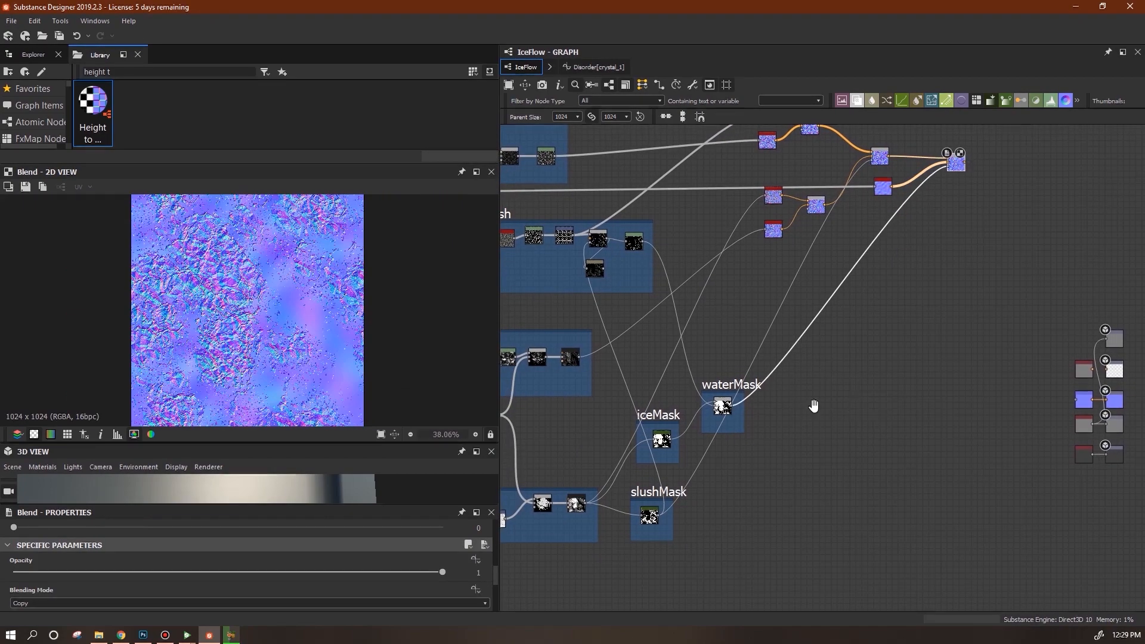
{"action": "middle_click_drag", "start_coordinate": [966, 164], "coordinate": [786, 219]}
{"action": "left_click_drag", "start_coordinate": [767, 218], "coordinate": [905, 453]}
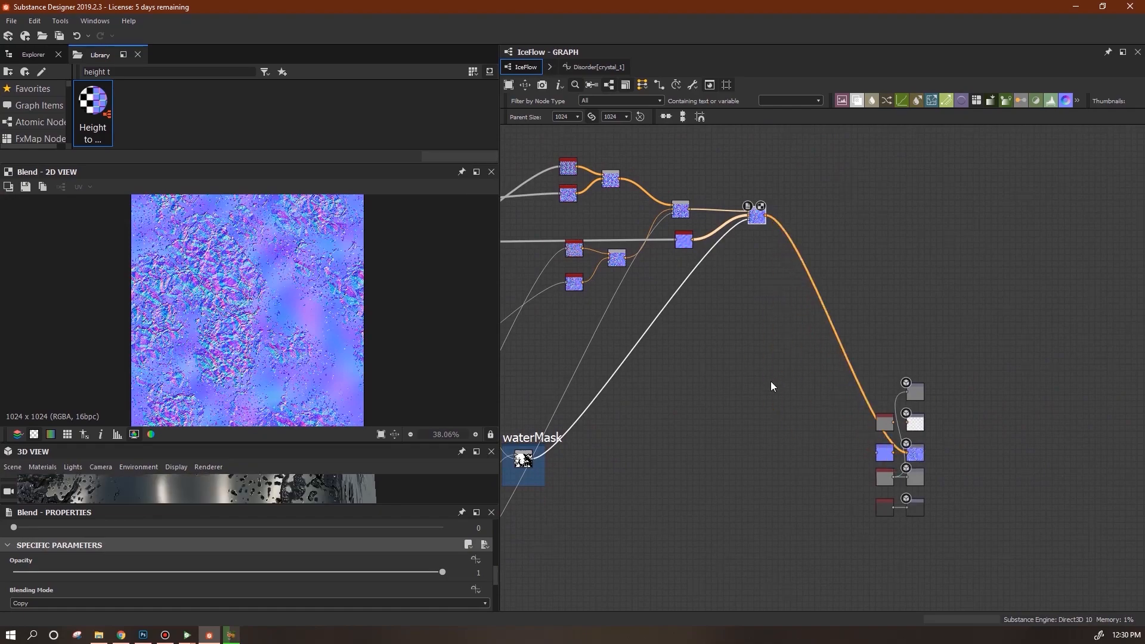
- Enlarge the 3D view to check the blended normals on the mesh, and save the IceFlow.sbs package
{"action": "middle_click_drag", "start_coordinate": [577, 278], "coordinate": [635, 285]}
{"action": "left_click_drag", "start_coordinate": [303, 443], "coordinate": [335, 178]}
{"action": "left_click_drag", "start_coordinate": [260, 343], "coordinate": [417, 382]}
{"action": "left_click", "coordinate": [31, 54]}
{"action": "key", "text": "ctrl+s"}
- Switch to Substance Player, reload IceFlow.sbs and play its timeline
{"action": "left_click", "coordinate": [187, 636]}
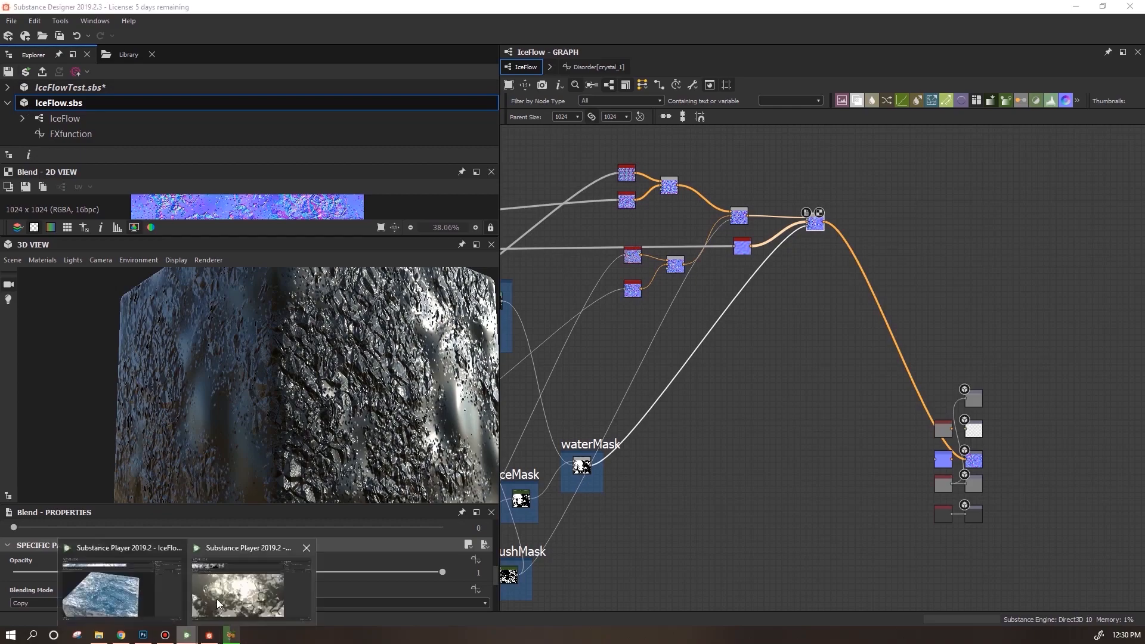
{"action": "left_click", "coordinate": [54, 36]}
{"action": "left_click", "coordinate": [24, 609]}
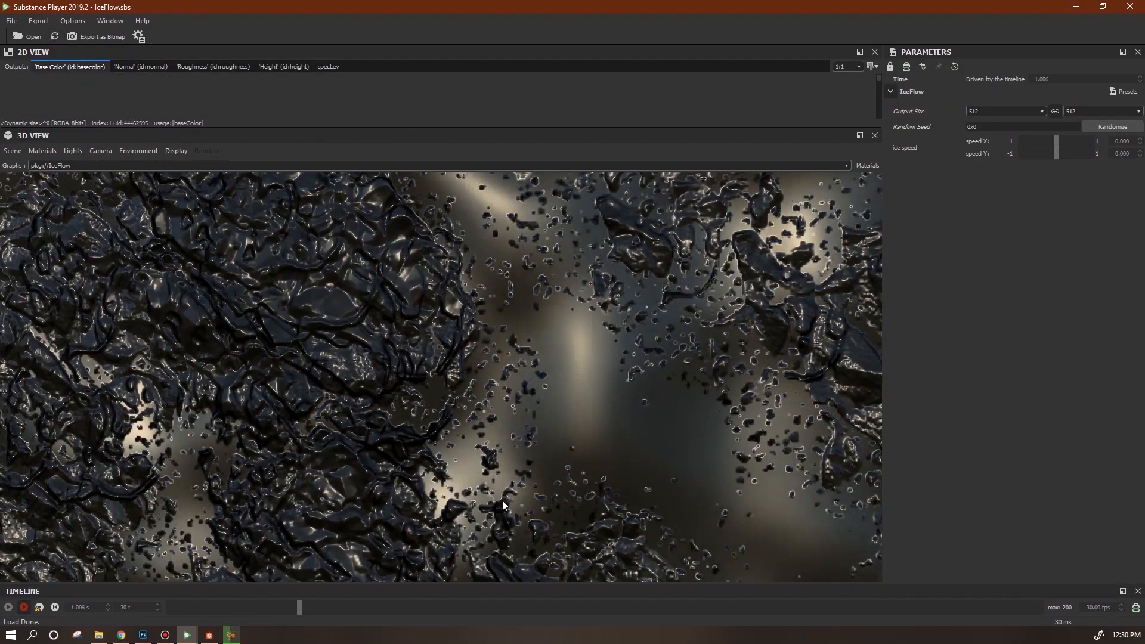
- Set the ice speed to X 0.633 and Y 0.816, and examine the animated surface from several angles until playback is stopped
{"action": "left_click", "coordinate": [1078, 142]}
{"action": "left_click", "coordinate": [1086, 154]}
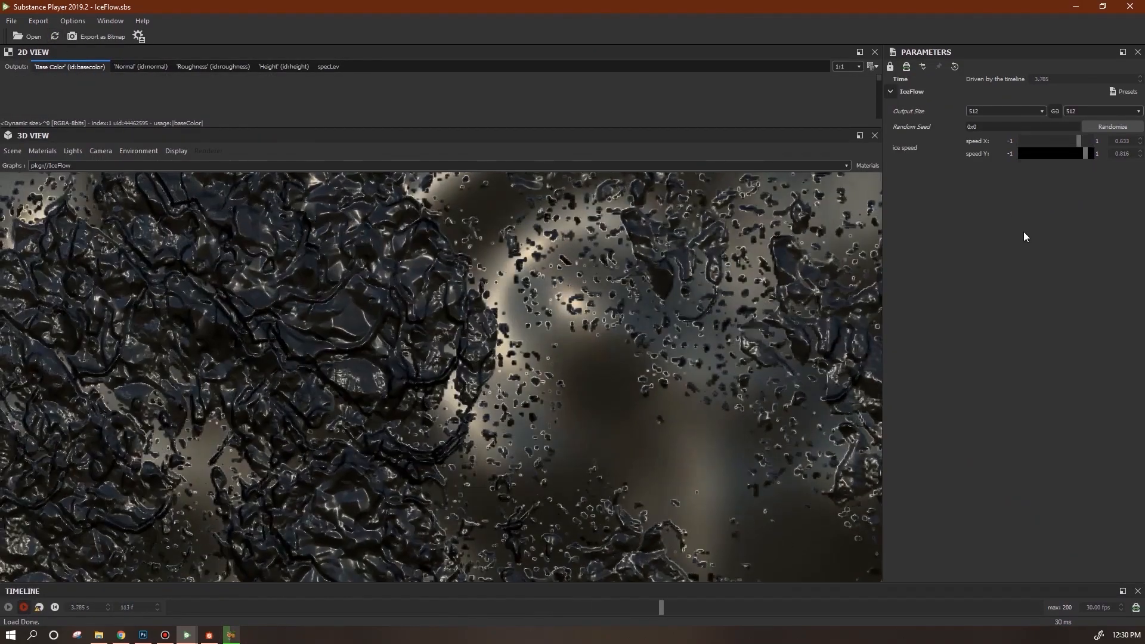
{"action": "scroll", "coordinate": [478, 401], "scroll_direction": "down", "scroll_amount": 3}
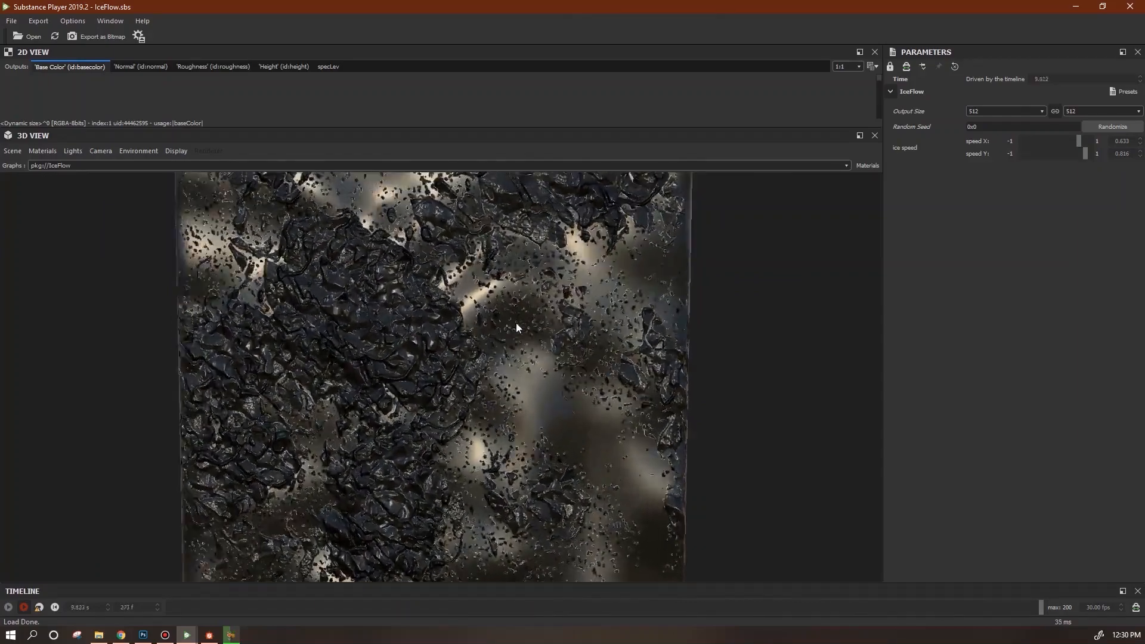
{"action": "scroll", "coordinate": [525, 335], "scroll_direction": "up", "scroll_amount": 3}
{"action": "left_click_drag", "start_coordinate": [578, 401], "coordinate": [620, 435]}
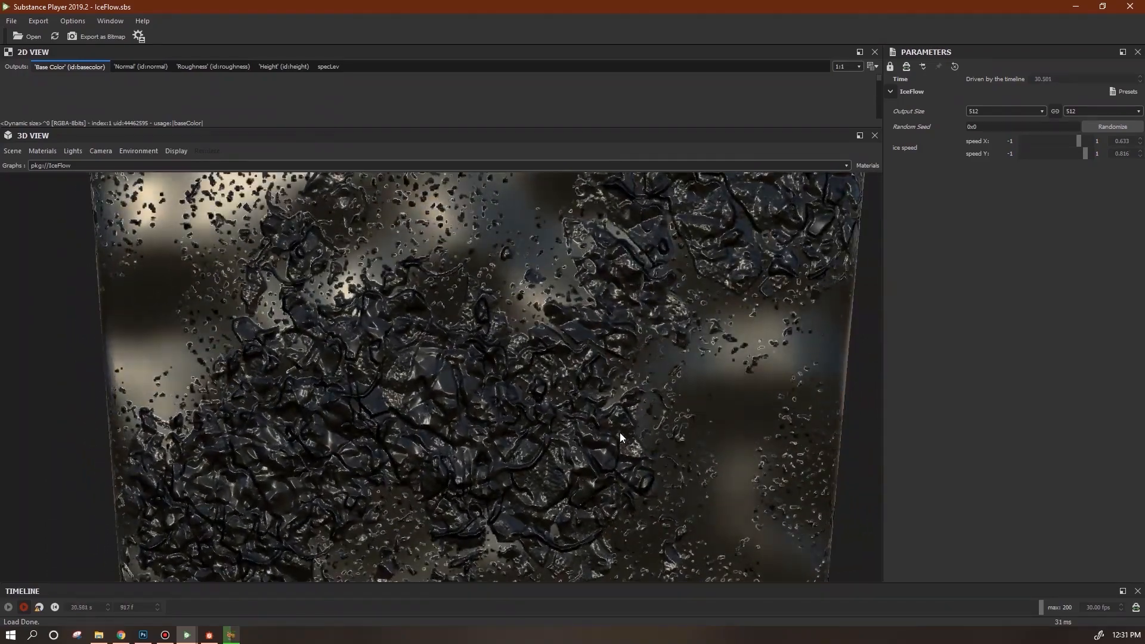
{"action": "left_click_drag", "start_coordinate": [298, 305], "coordinate": [308, 316]}
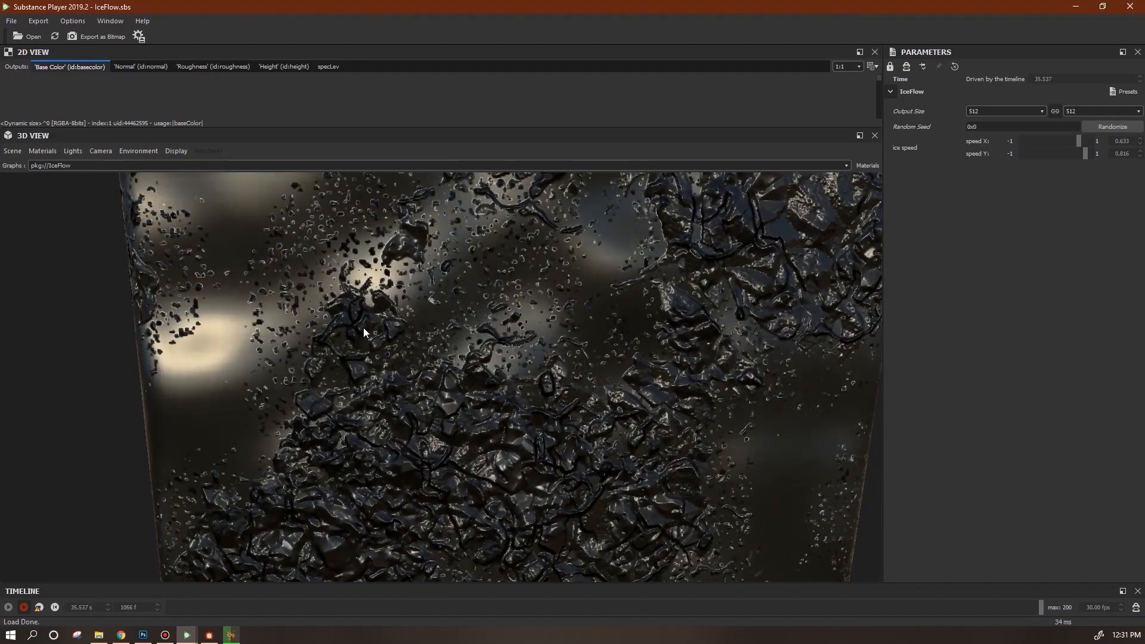
{"action": "left_click_drag", "start_coordinate": [543, 432], "coordinate": [536, 399]}
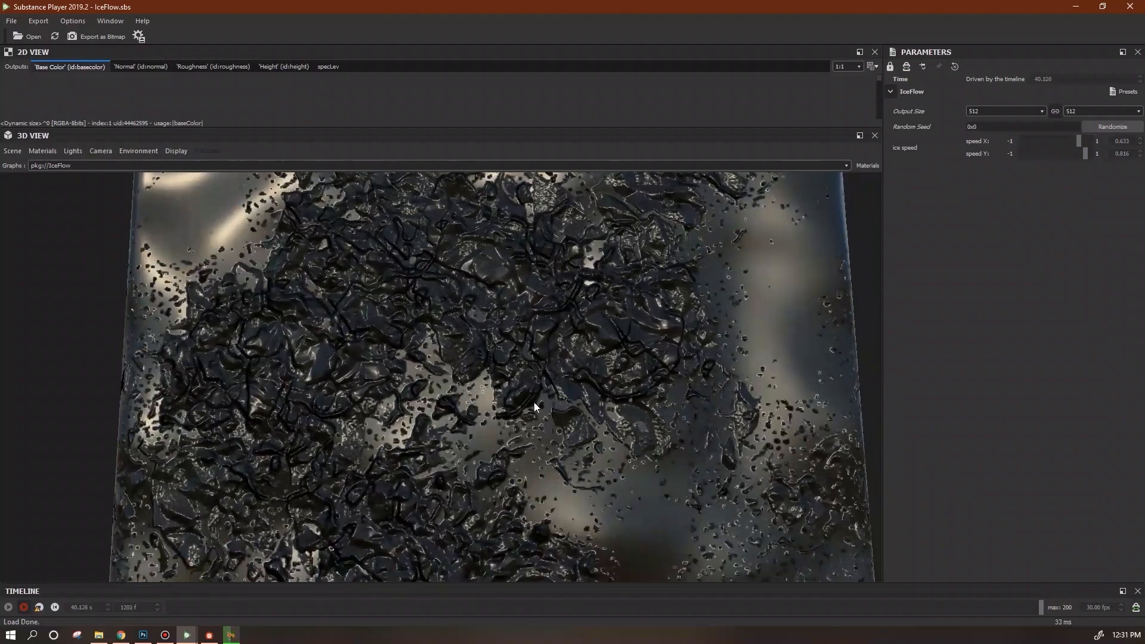
{"action": "left_click", "coordinate": [40, 608]}
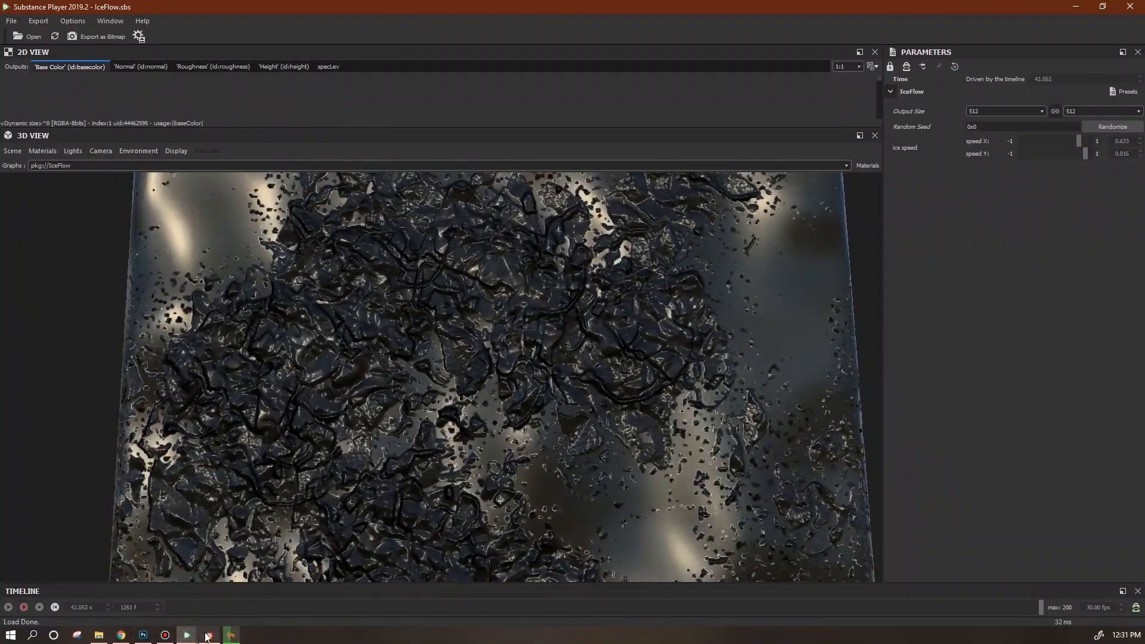
- Switch back to Substance Designer and preview the FX-Map at the end of the ice height frame
{"action": "left_click", "coordinate": [234, 602]}
{"action": "middle_click_drag", "start_coordinate": [671, 469], "coordinate": [973, 465]}
{"action": "left_click", "coordinate": [733, 413]}
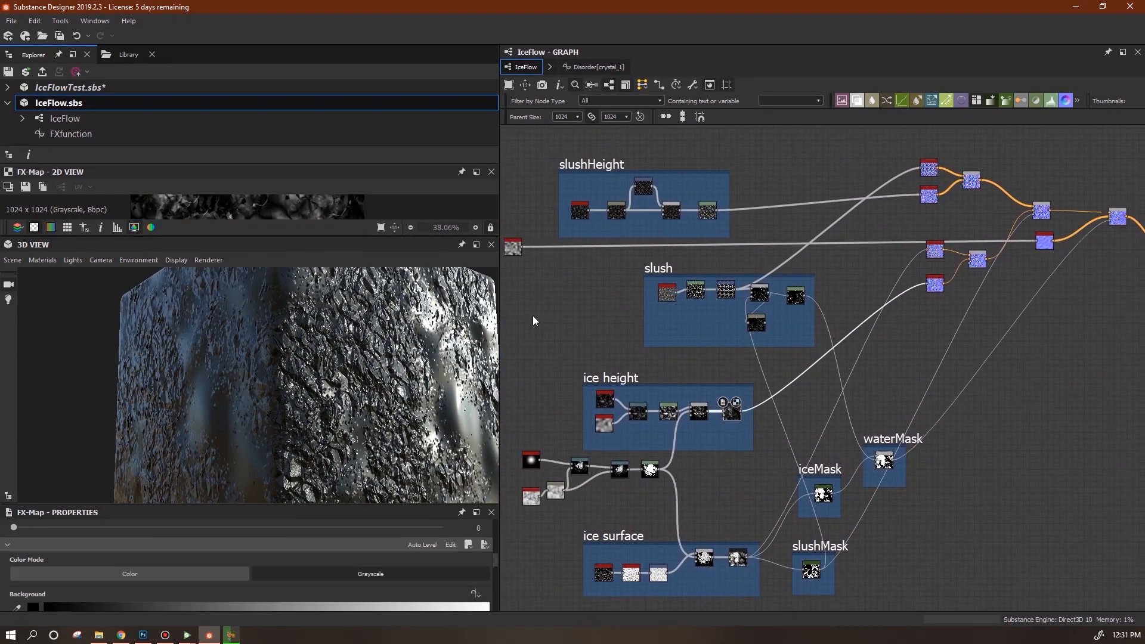
- Open the FXfunction graph and move the two stacked random nodes fed by the Add node closer together
{"action": "double_click", "coordinate": [72, 134]}
{"action": "middle_click_drag", "start_coordinate": [707, 518], "coordinate": [760, 501]}
{"action": "scroll", "coordinate": [798, 404], "scroll_direction": "up", "scroll_amount": 4}
{"action": "middle_click_drag", "start_coordinate": [1038, 346], "coordinate": [774, 445]}
{"action": "scroll", "coordinate": [926, 328], "scroll_direction": "down", "scroll_amount": 2}
{"action": "left_click", "coordinate": [857, 266]}
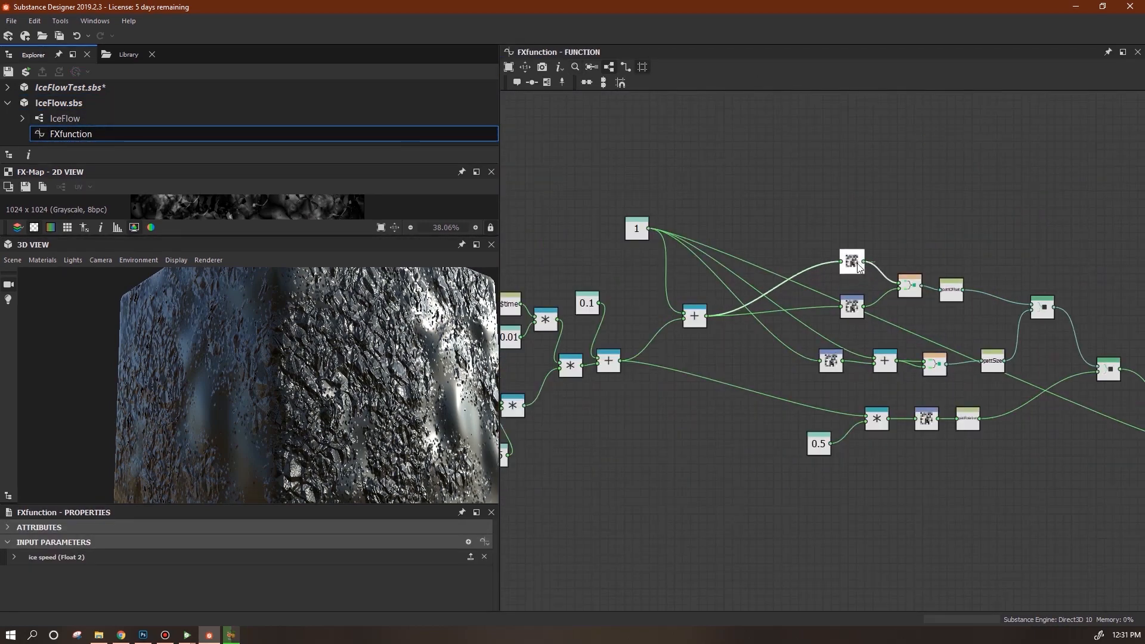
{"action": "left_click_drag", "start_coordinate": [858, 264], "coordinate": [858, 268]}
{"action": "left_click_drag", "start_coordinate": [854, 309], "coordinate": [854, 298]}
{"action": "middle_click_drag", "start_coordinate": [669, 440], "coordinate": [817, 477]}
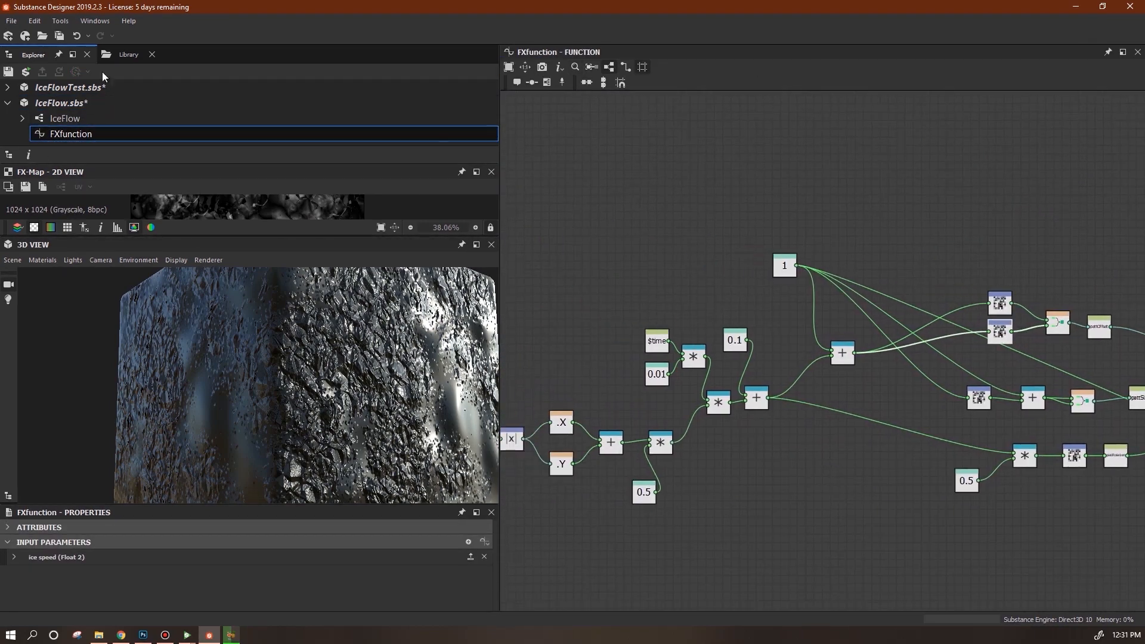
- Return to the IceFlow graph and tilt the 3D view to a low angle across the surface
{"action": "left_click", "coordinate": [65, 120]}
{"action": "left_click_drag", "start_coordinate": [279, 396], "coordinate": [281, 286]}
{"action": "scroll", "coordinate": [279, 281], "scroll_direction": "up", "scroll_amount": 1}
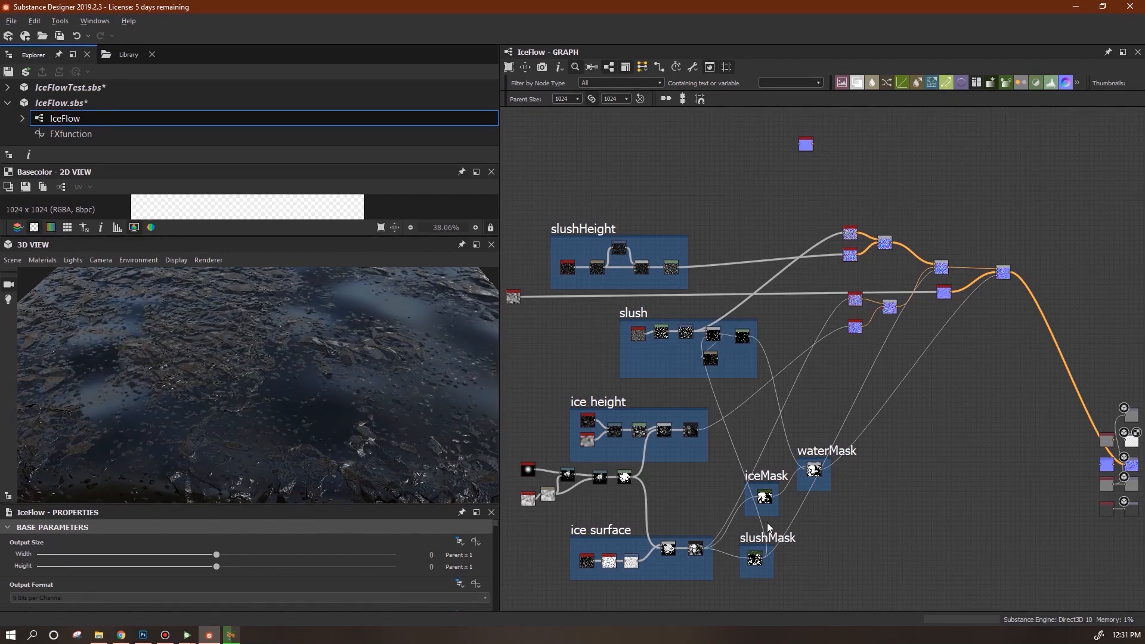
- Move the slush frame with its nodes roughly into line with the slushHeight and ice height frames
{"action": "middle_click_drag", "start_coordinate": [796, 406], "coordinate": [878, 402]}
{"action": "left_click_drag", "start_coordinate": [747, 272], "coordinate": [745, 273]}
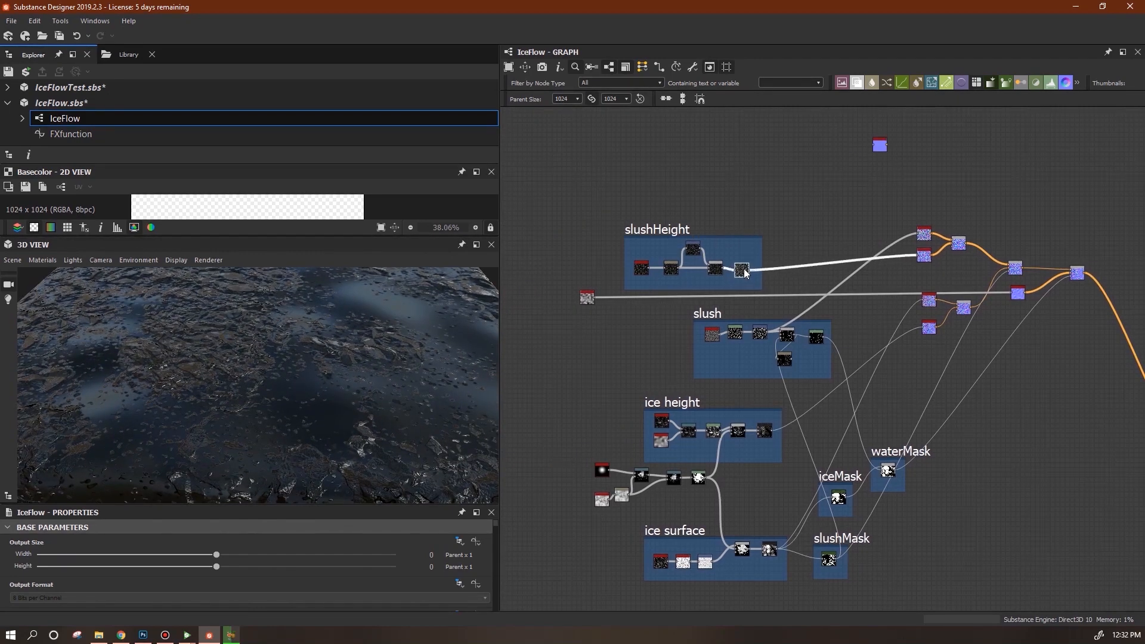
{"action": "scroll", "coordinate": [871, 337], "scroll_direction": "up", "scroll_amount": 3}
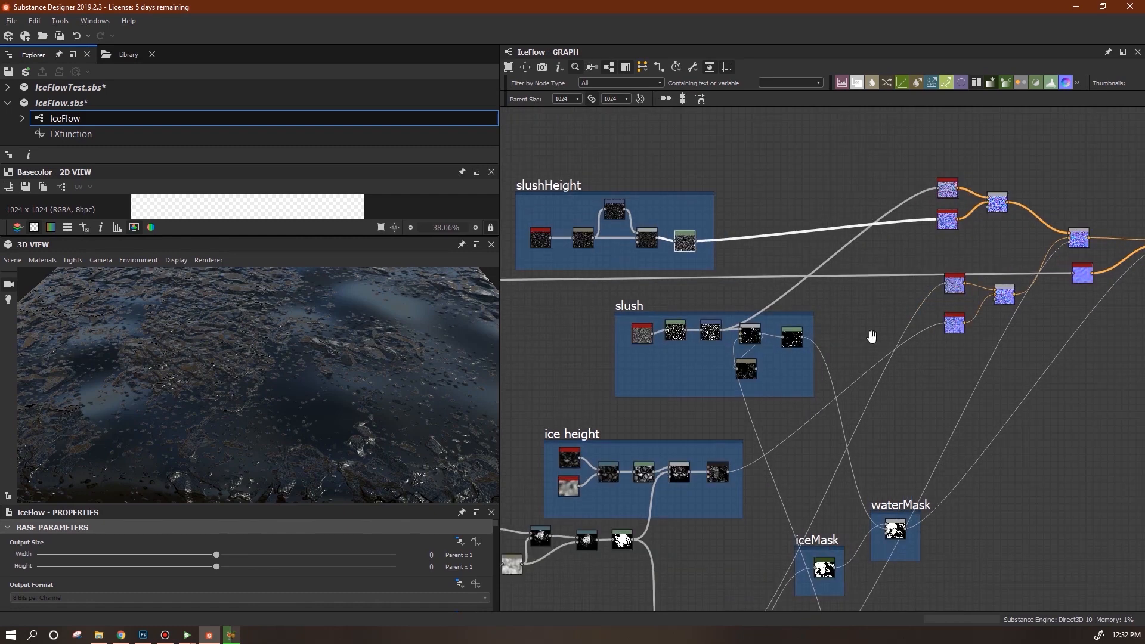
{"action": "left_click_drag", "start_coordinate": [773, 467], "coordinate": [769, 467]}
{"action": "middle_click_drag", "start_coordinate": [817, 508], "coordinate": [789, 536]}
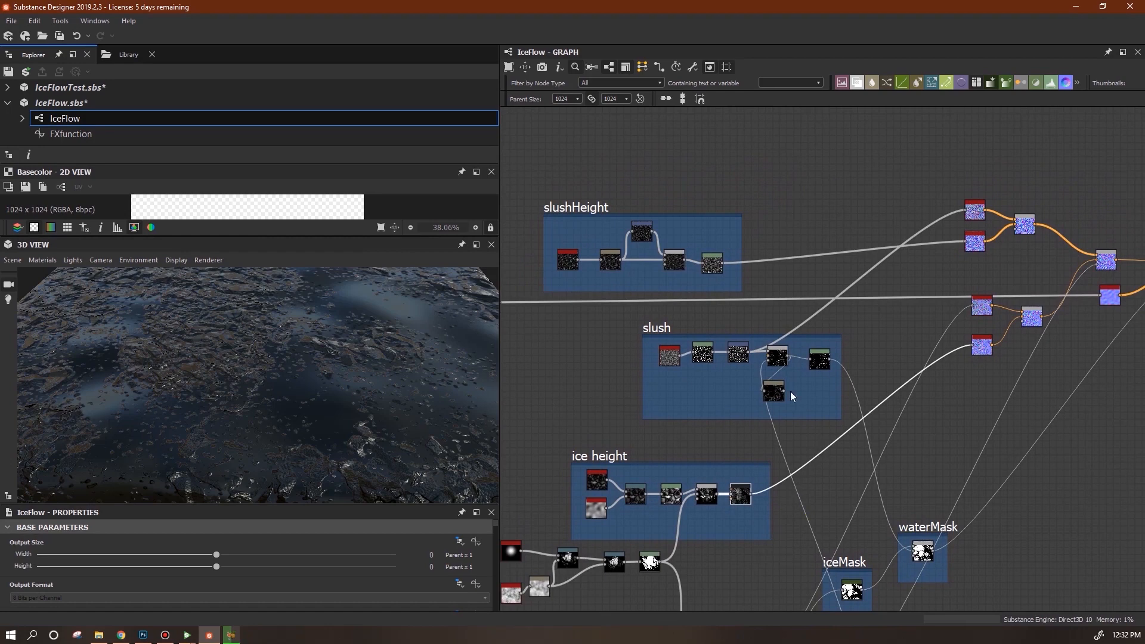
{"action": "left_click", "coordinate": [785, 362]}
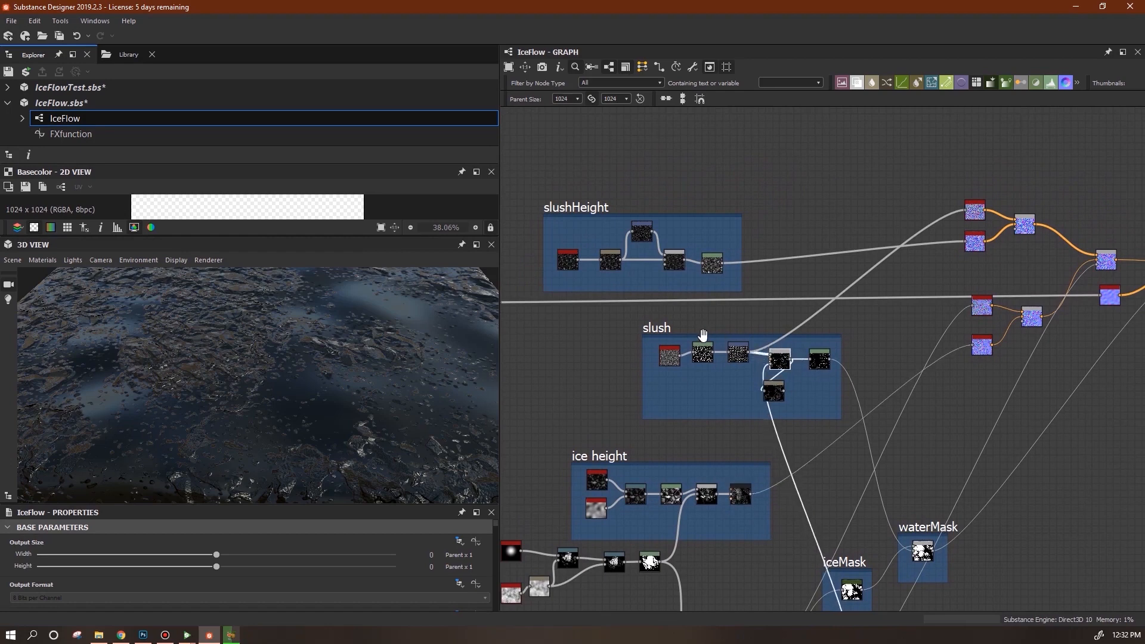
{"action": "left_click_drag", "start_coordinate": [659, 329], "coordinate": [579, 332]}
{"action": "middle_click_drag", "start_coordinate": [685, 314], "coordinate": [734, 277]}
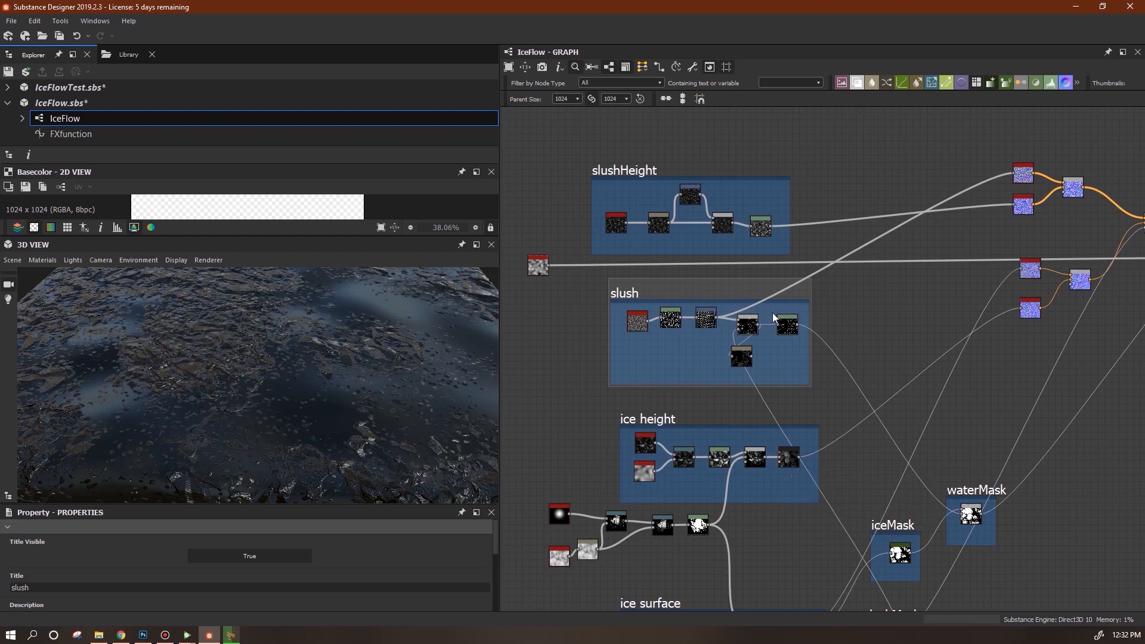
- Examine the node chains in the slush and ice height frames and orbit the 3D view to look down on the surface
{"action": "middle_click_drag", "start_coordinate": [894, 449], "coordinate": [889, 361]}
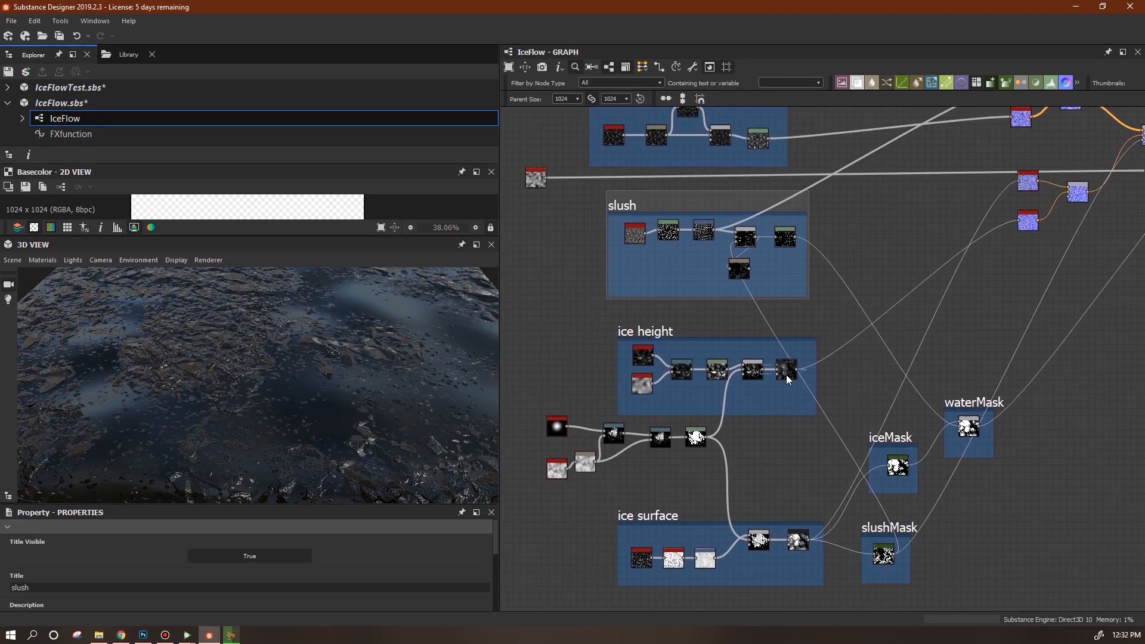
{"action": "middle_click_drag", "start_coordinate": [845, 403], "coordinate": [837, 483]}
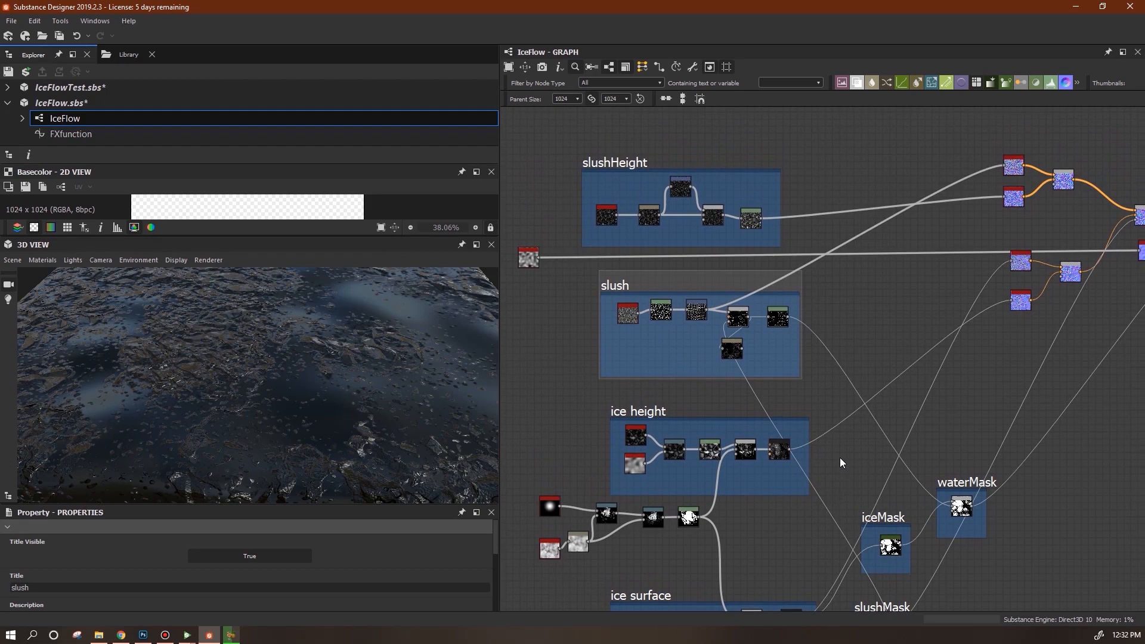
{"action": "scroll", "coordinate": [841, 462], "scroll_direction": "up", "scroll_amount": 4}
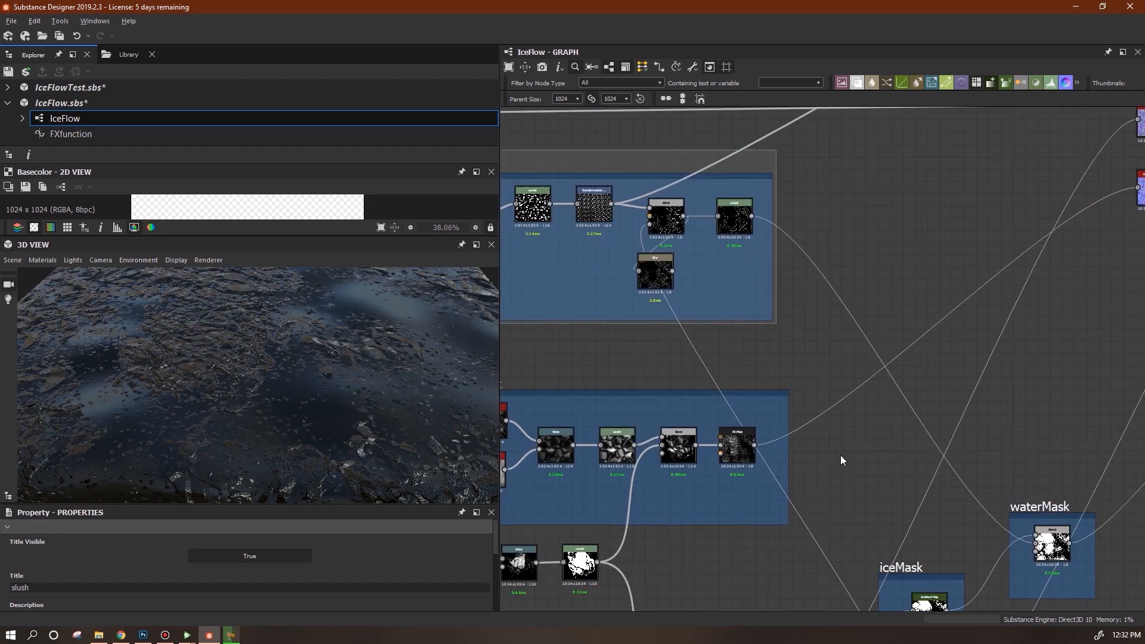
{"action": "middle_click_drag", "start_coordinate": [841, 460], "coordinate": [968, 491]}
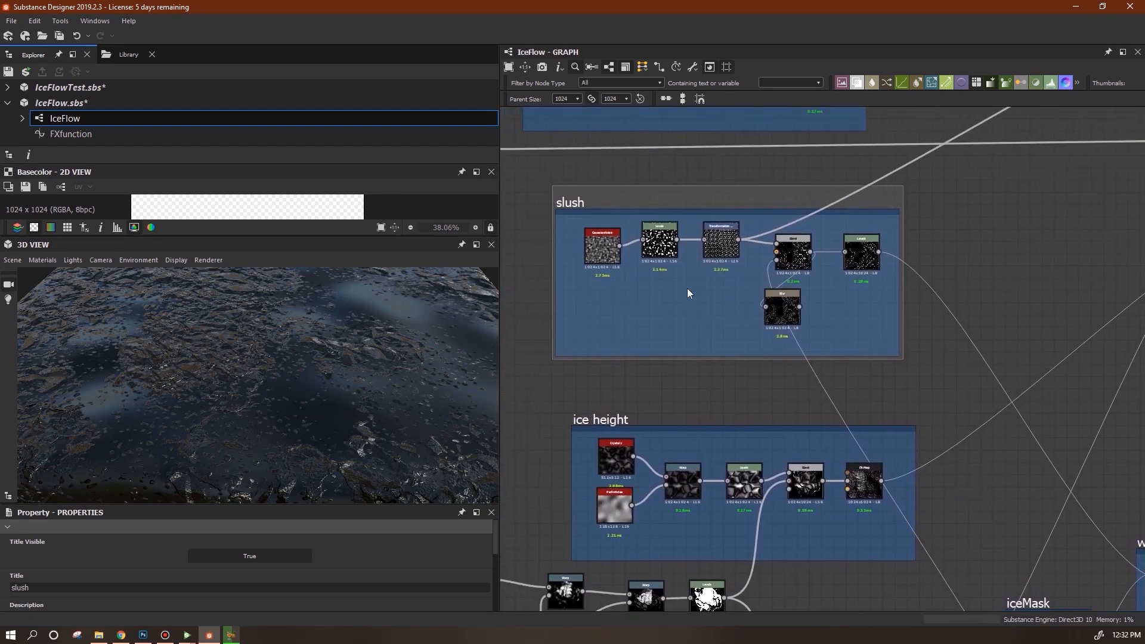
{"action": "middle_click_drag", "start_coordinate": [775, 450], "coordinate": [813, 412]}
{"action": "left_click_drag", "start_coordinate": [355, 411], "coordinate": [368, 497]}
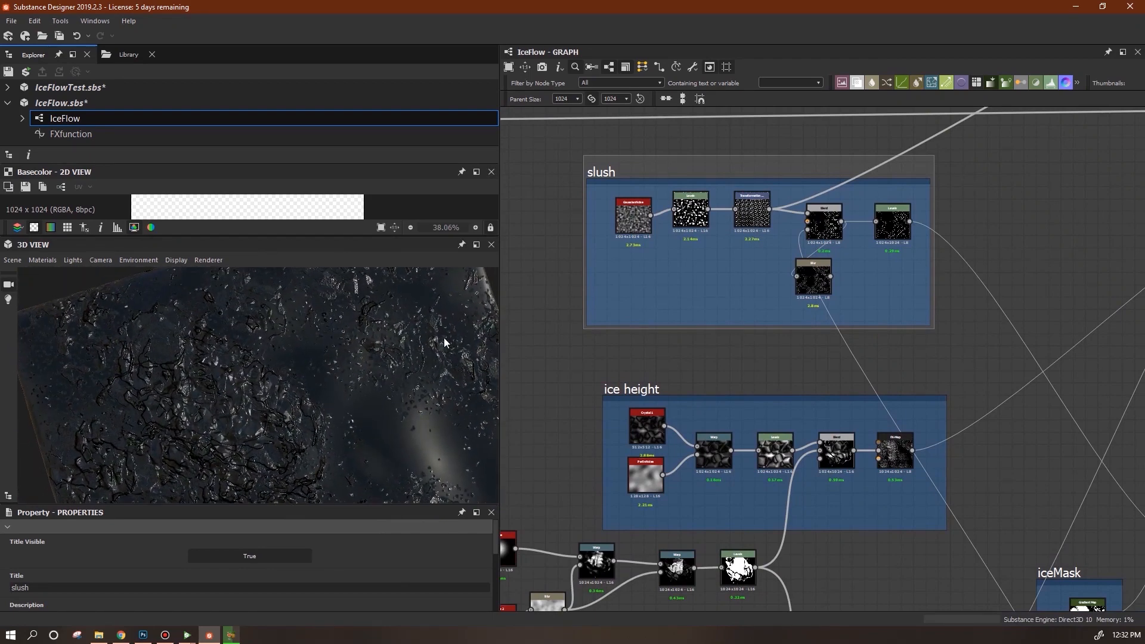
{"action": "middle_click_drag", "start_coordinate": [924, 492], "coordinate": [940, 477]}
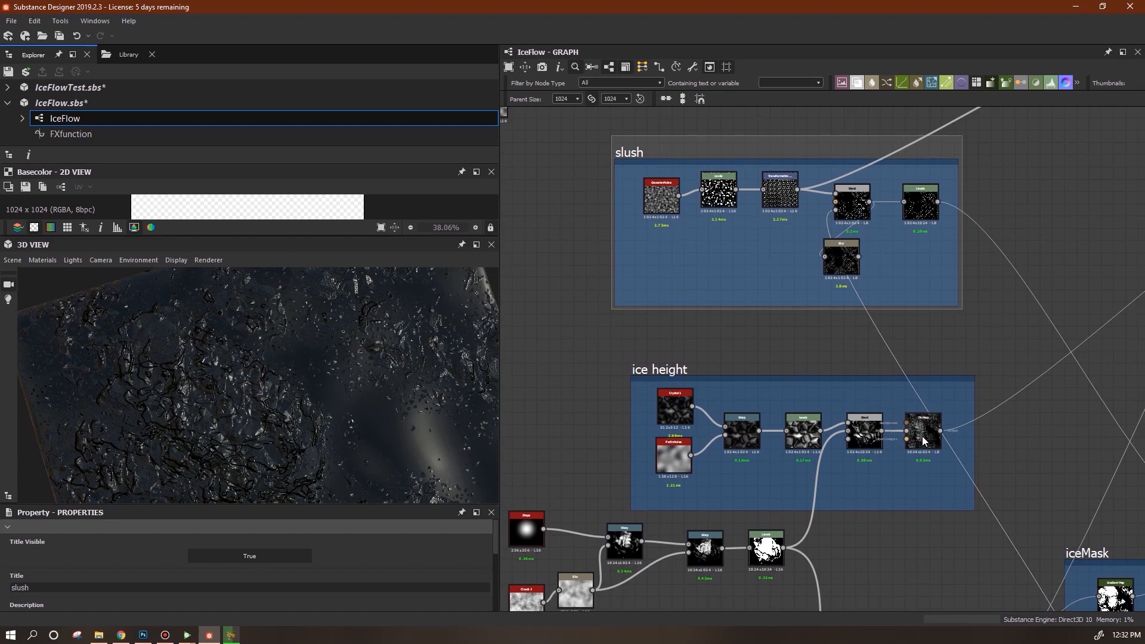
- Inspect the Disorder function of the slush frame's Gaussian noise and return to the IceFlow graph
{"action": "left_click", "coordinate": [657, 206]}
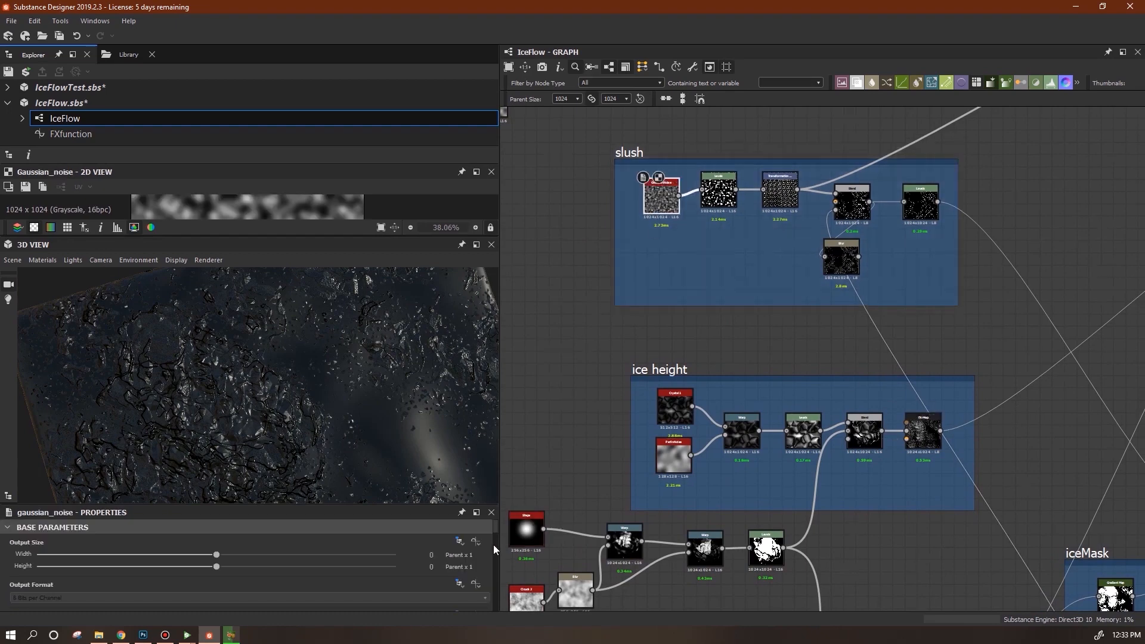
{"action": "left_click_drag", "start_coordinate": [496, 526], "coordinate": [503, 599]}
{"action": "left_click", "coordinate": [476, 565]}
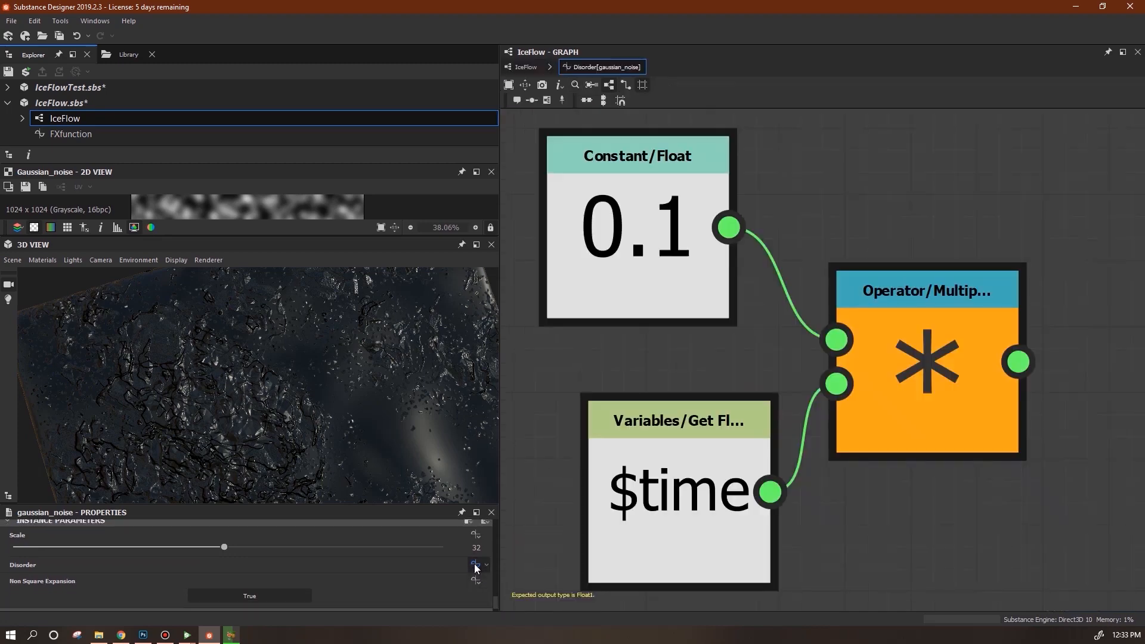
{"action": "left_click", "coordinate": [526, 67]}
- Filter the graph to highlight the nodes that use the $time variable
{"action": "middle_click_drag", "start_coordinate": [792, 505], "coordinate": [830, 455]}
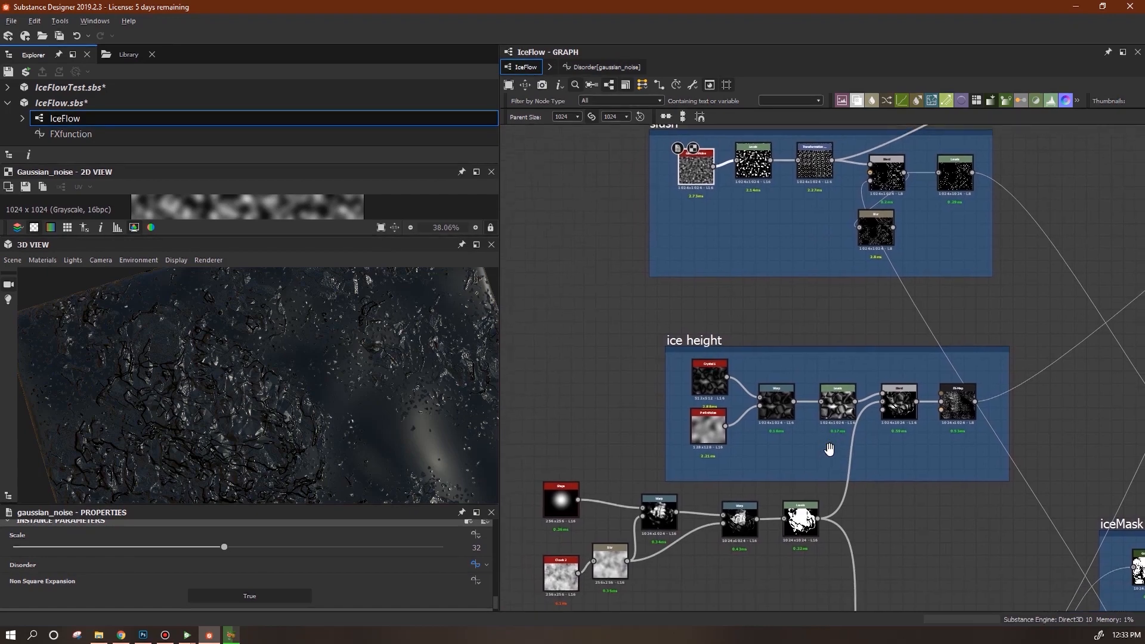
{"action": "left_click", "coordinate": [819, 100]}
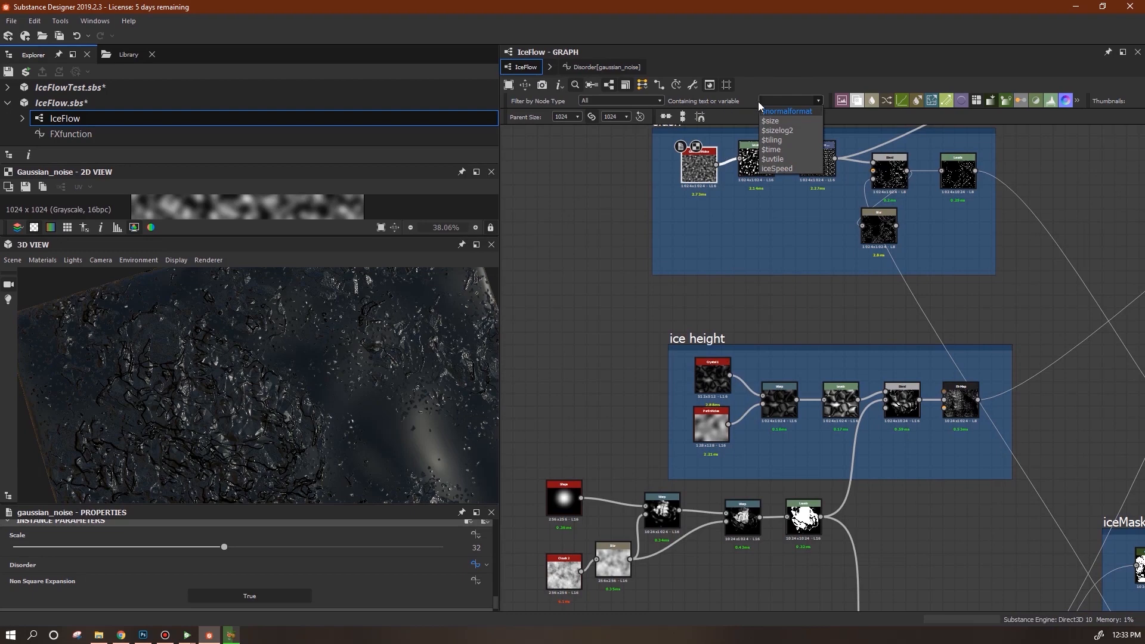
{"action": "left_click", "coordinate": [785, 150]}
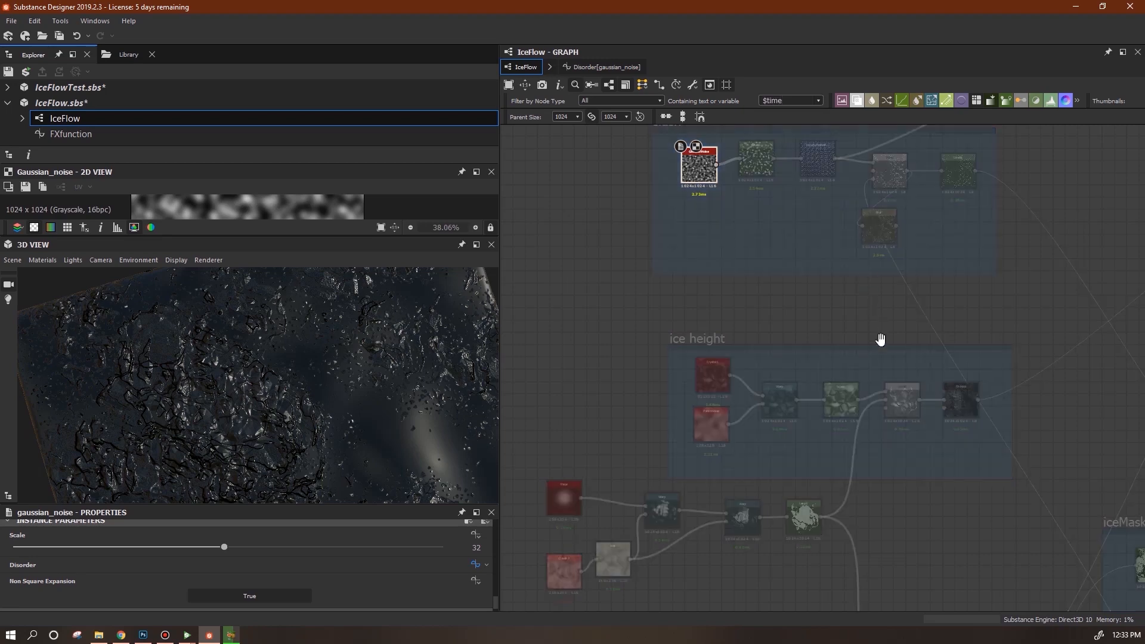
{"action": "middle_click_drag", "start_coordinate": [884, 444], "coordinate": [903, 495]}
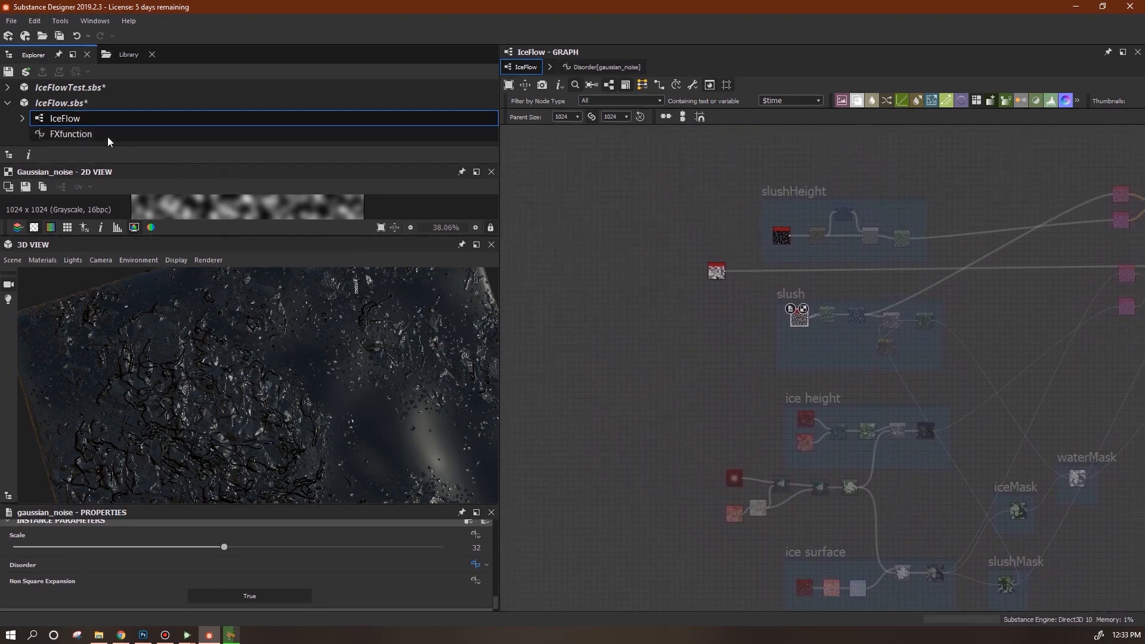
- Inspect the Disorder function of the slushHeight frame's Crystal 1 node and return to the IceFlow graph
{"action": "scroll", "coordinate": [745, 295], "scroll_direction": "up", "scroll_amount": 4}
{"action": "middle_click_drag", "start_coordinate": [769, 305], "coordinate": [765, 404]}
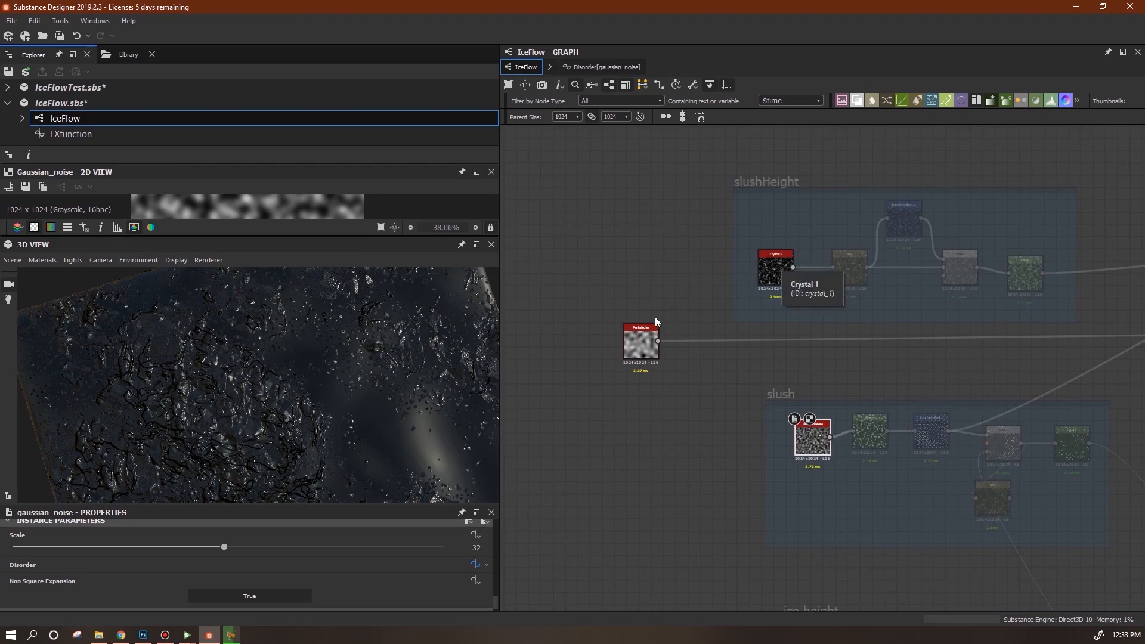
{"action": "double_click", "coordinate": [775, 267]}
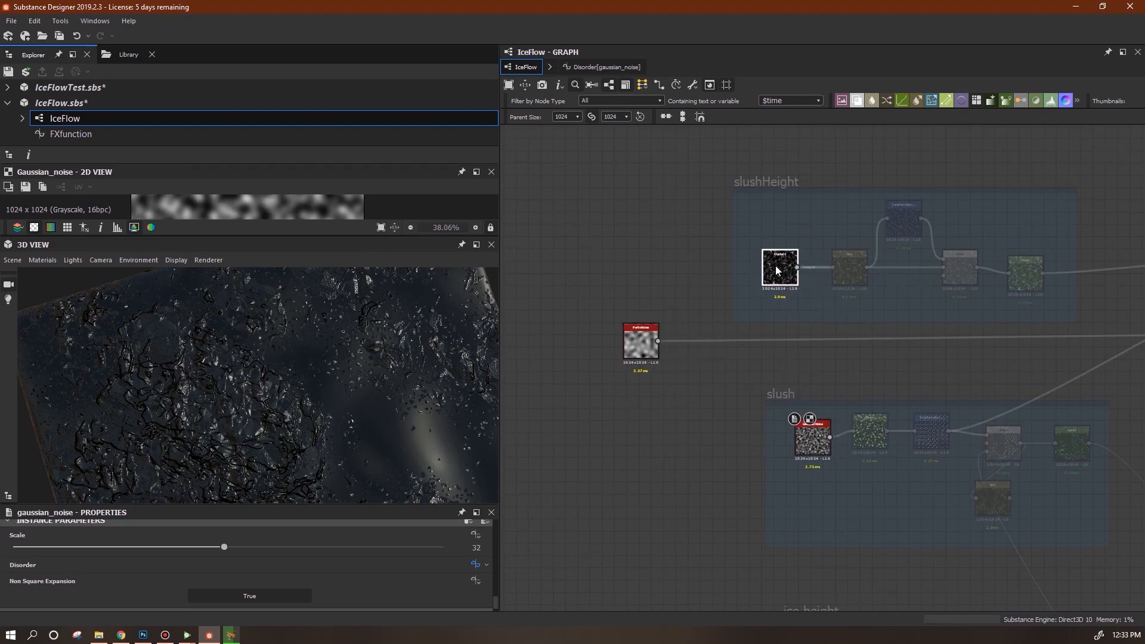
{"action": "left_click", "coordinate": [475, 565]}
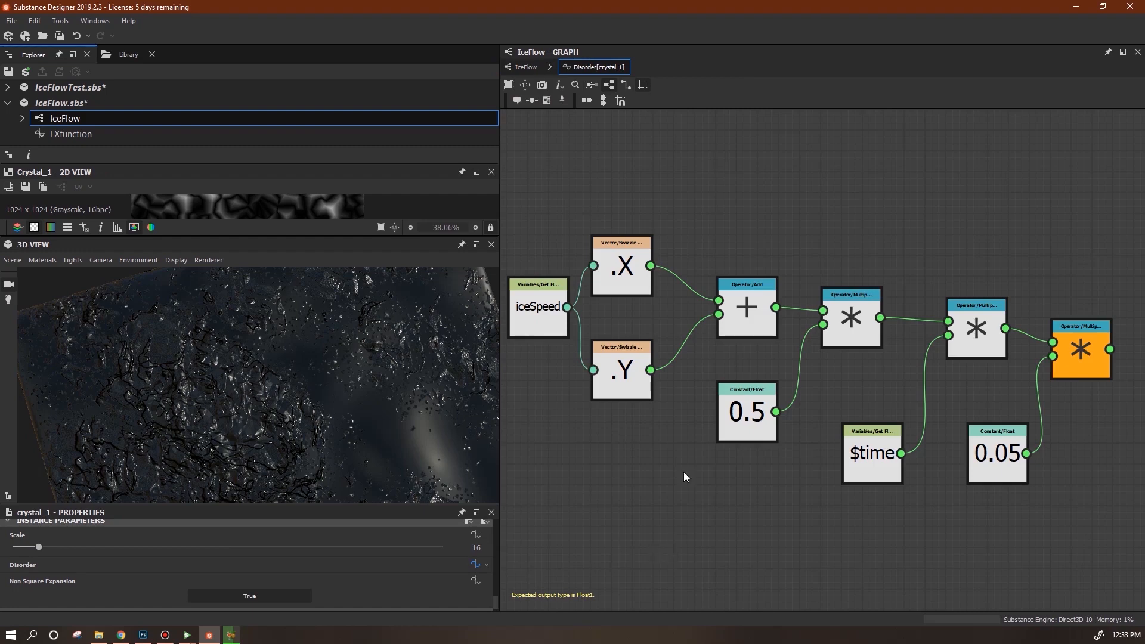
{"action": "left_click", "coordinate": [521, 69]}
- Compare the Disorder function of the slush frame's Gaussian noise with the slushHeight frame's Crystal 1 settings
{"action": "double_click", "coordinate": [814, 443]}
{"action": "left_click", "coordinate": [474, 565]}
{"action": "left_click", "coordinate": [520, 68]}
{"action": "left_click_drag", "start_coordinate": [808, 445], "coordinate": [802, 447]}
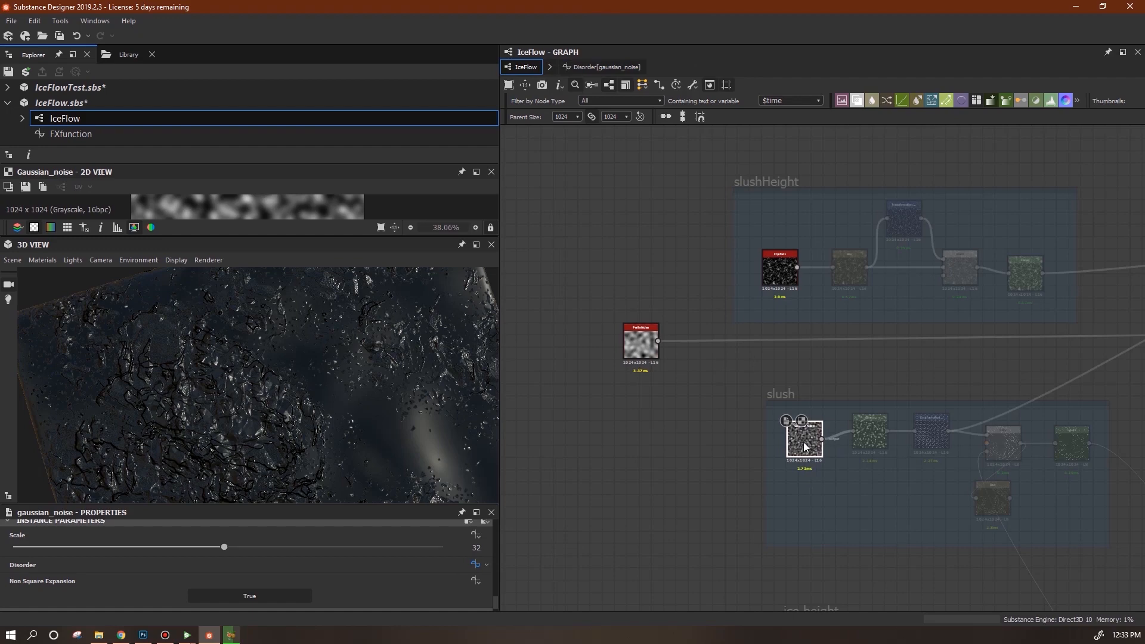
{"action": "left_click", "coordinate": [599, 68]}
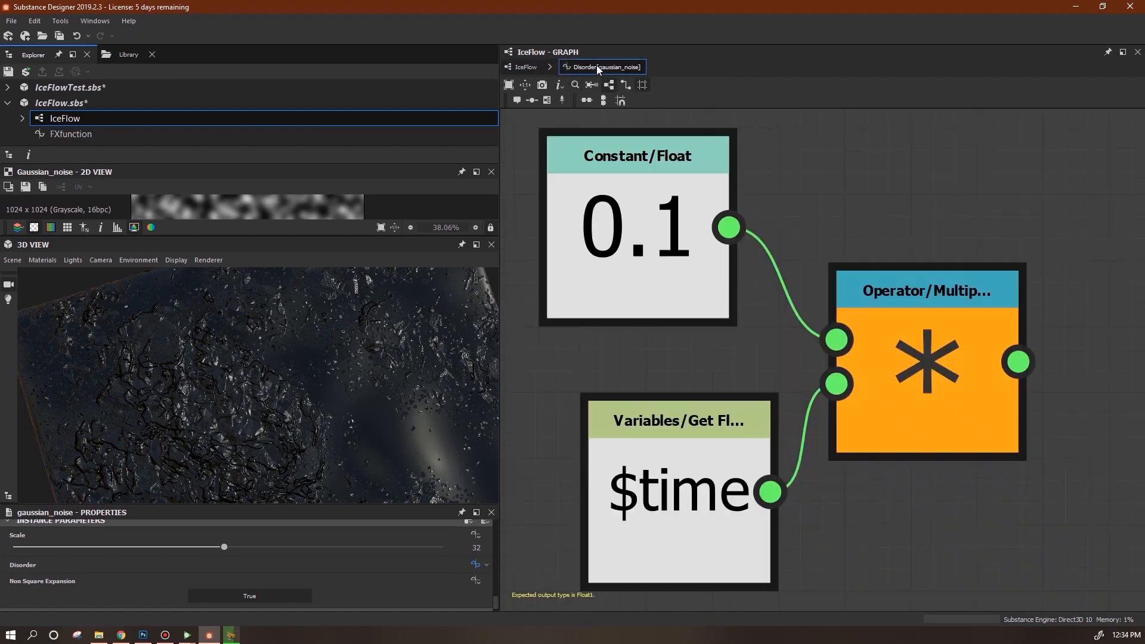
{"action": "left_click", "coordinate": [526, 68]}
{"action": "left_click", "coordinate": [778, 273]}
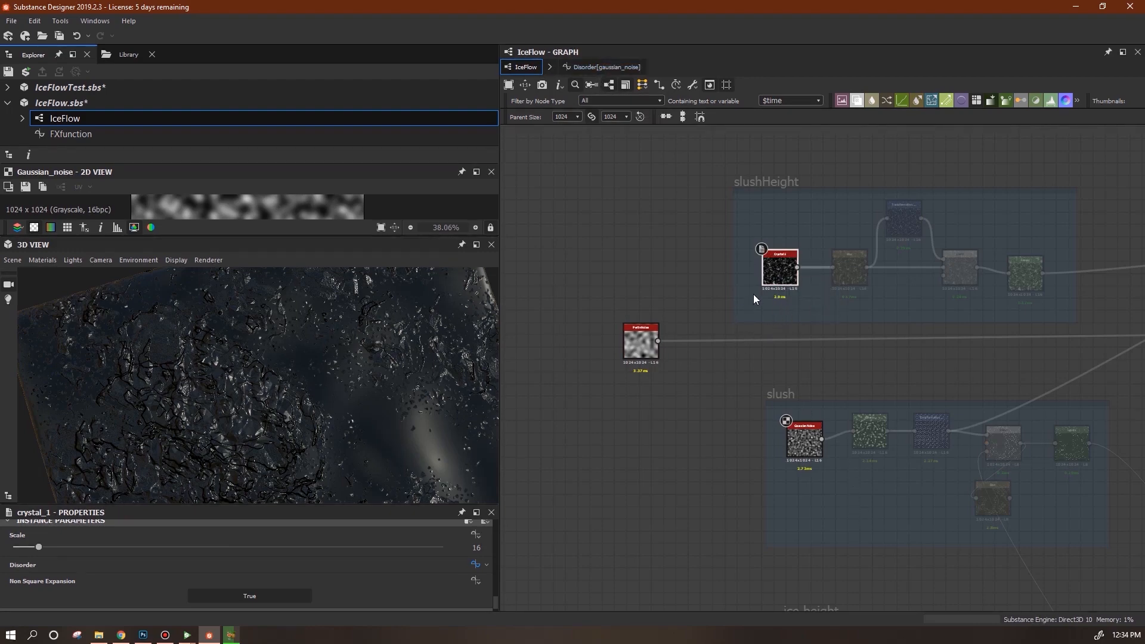
- Switch to Substance Player and play the IceFlow animation to examine the slush movement on the cube
{"action": "left_click", "coordinate": [187, 634]}
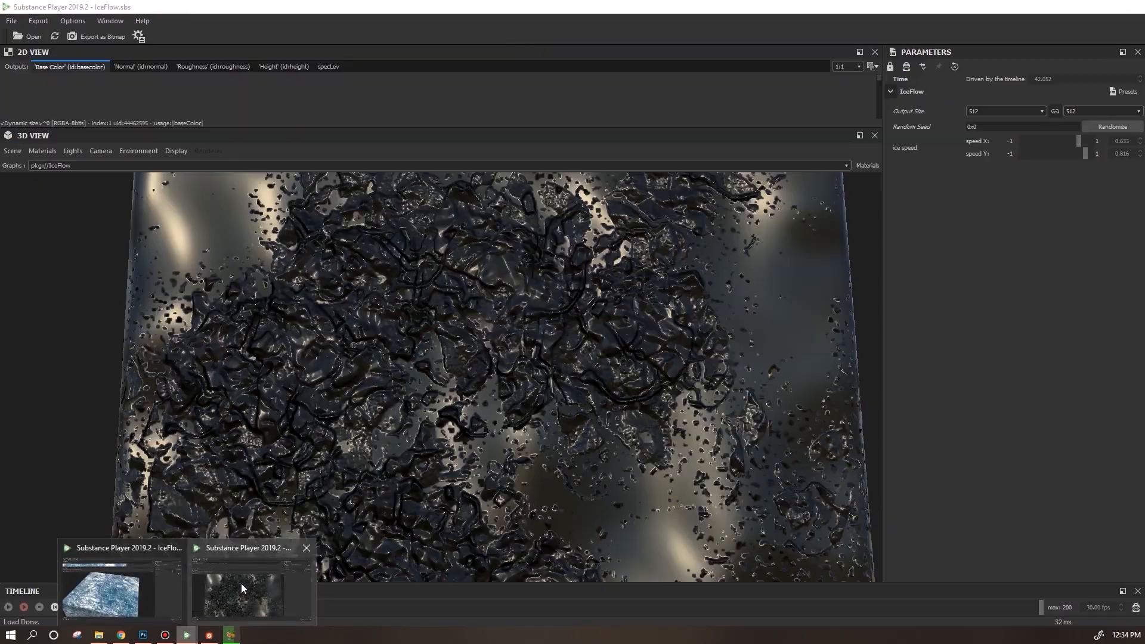
{"action": "left_click", "coordinate": [241, 584]}
{"action": "left_click_drag", "start_coordinate": [609, 476], "coordinate": [516, 514]}
{"action": "left_click", "coordinate": [26, 607]}
{"action": "right_click_drag", "start_coordinate": [666, 309], "coordinate": [670, 275]}
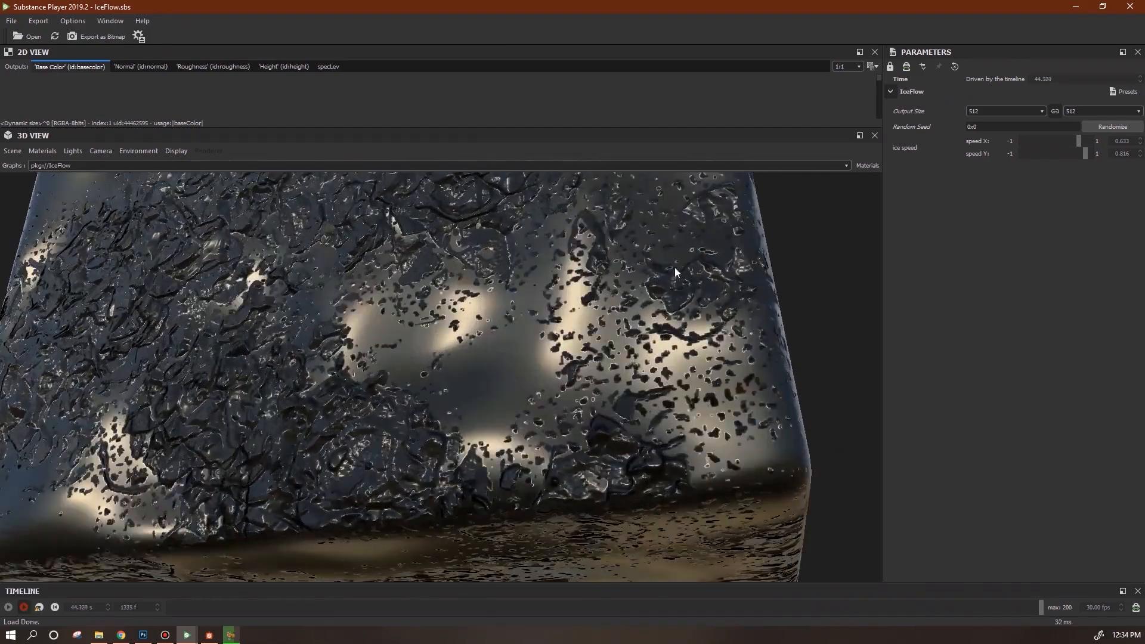
- Set the ice speed to 1 for both X and Y and examine the flowing surface
{"action": "mouse_move", "coordinate": [1079, 141]}
{"action": "left_mouse_down"}
{"action": "mouse_move", "coordinate": [1095, 141]}
{"action": "mouse_move", "coordinate": [1095, 154]}
{"action": "left_mouse_up"}
{"action": "left_click_drag", "start_coordinate": [701, 352], "coordinate": [609, 364]}
{"action": "left_click_drag", "start_coordinate": [532, 371], "coordinate": [611, 367]}
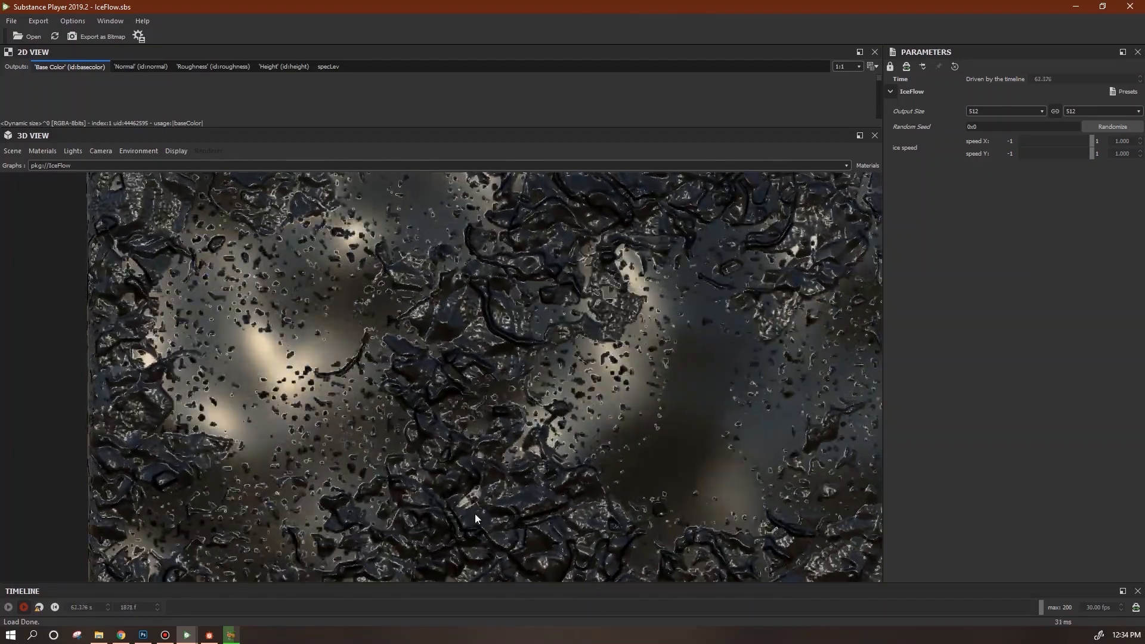
- Switch to Substance Designer, review the Disorder function of the slush frame's Gaussian noise, and return to the IceFlow graph
{"action": "key", "text": "alt+Tab"}
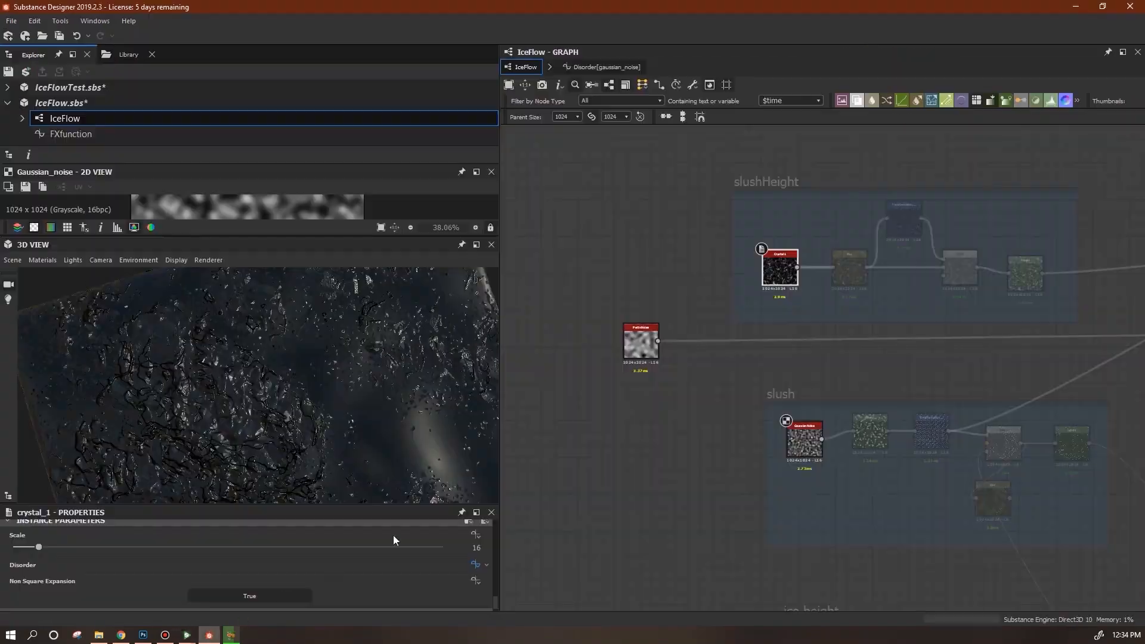
{"action": "left_click", "coordinate": [802, 446]}
{"action": "middle_click_drag", "start_coordinate": [833, 511], "coordinate": [799, 387]}
{"action": "left_click", "coordinate": [475, 564]}
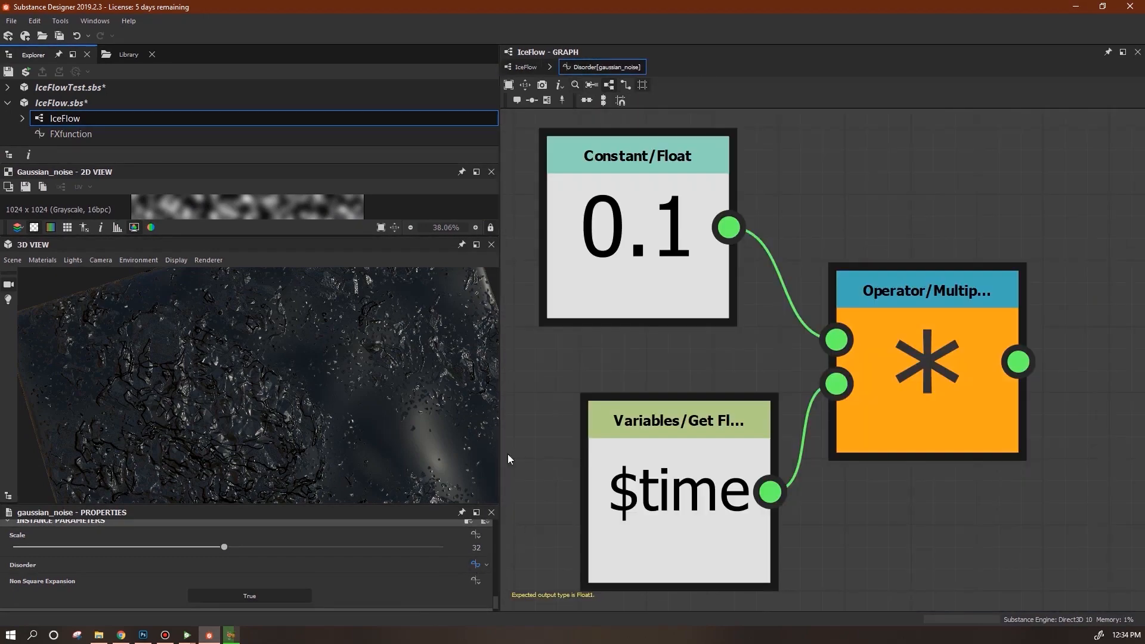
{"action": "left_click", "coordinate": [518, 66]}
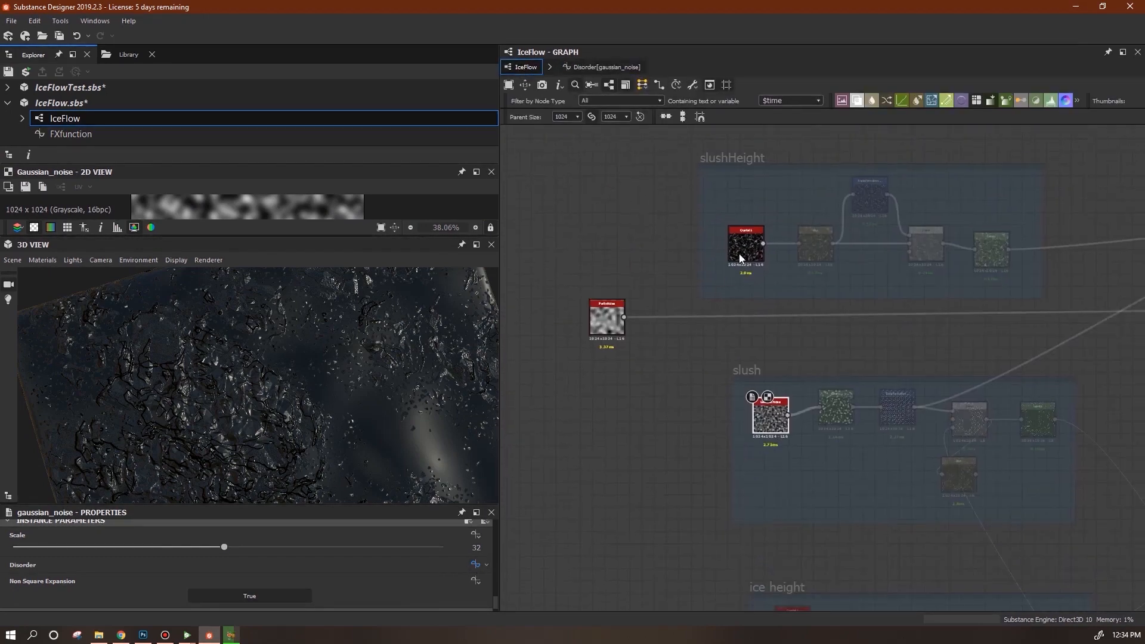
- Copy the iceSpeed and $time node chain from the Disorder function of the slushHeight frame's Crystal 1 node
{"action": "left_click", "coordinate": [745, 245]}
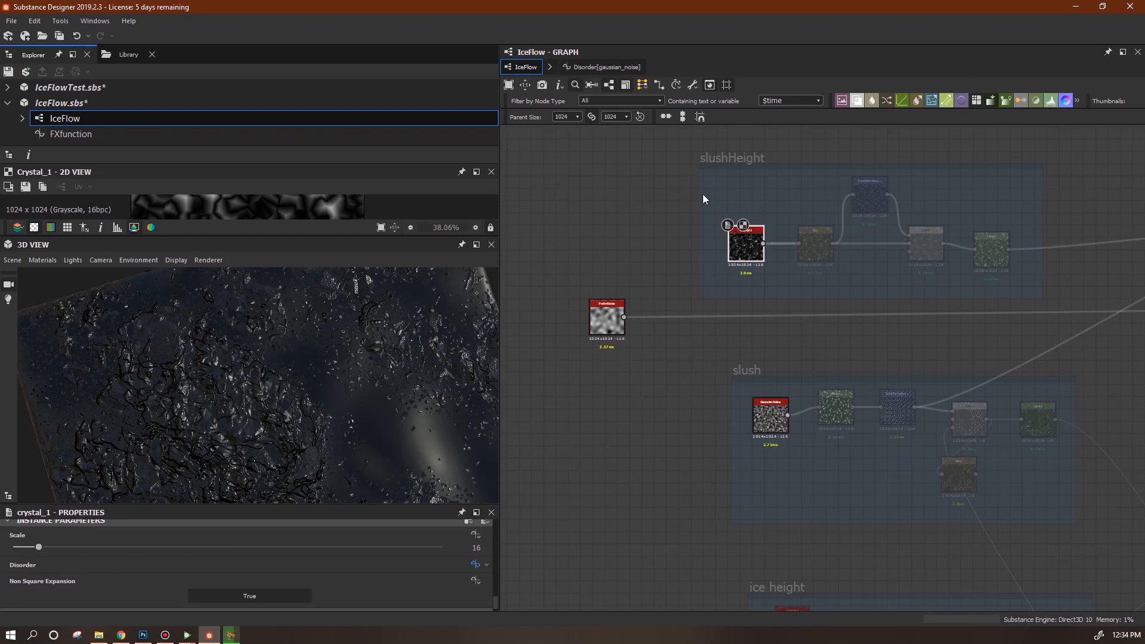
{"action": "left_click", "coordinate": [476, 564]}
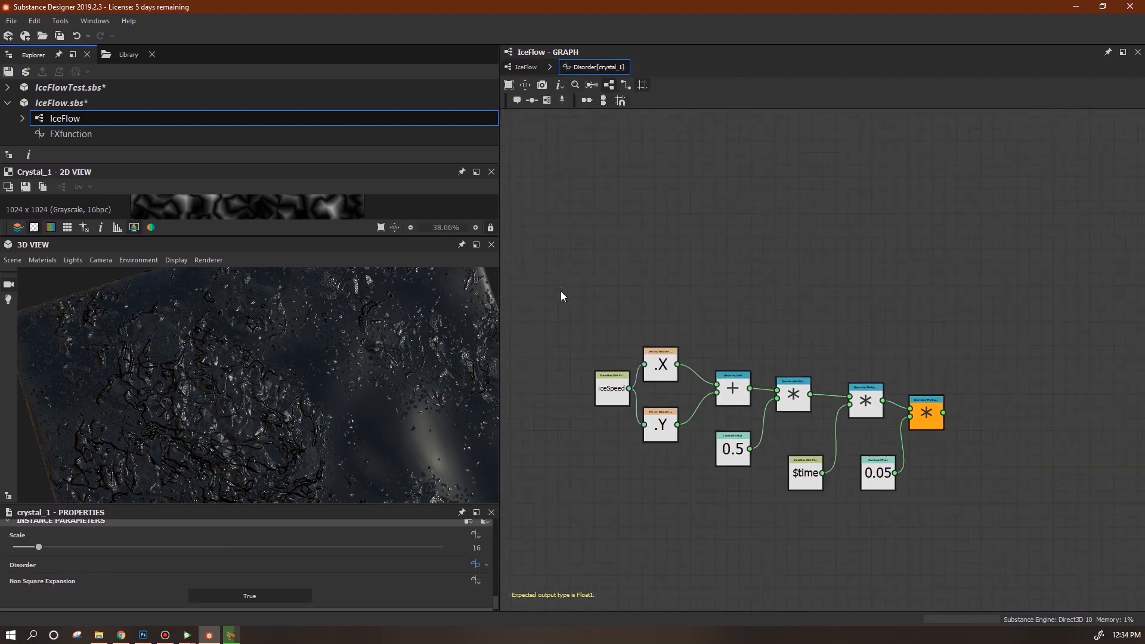
{"action": "left_click", "coordinate": [518, 71]}
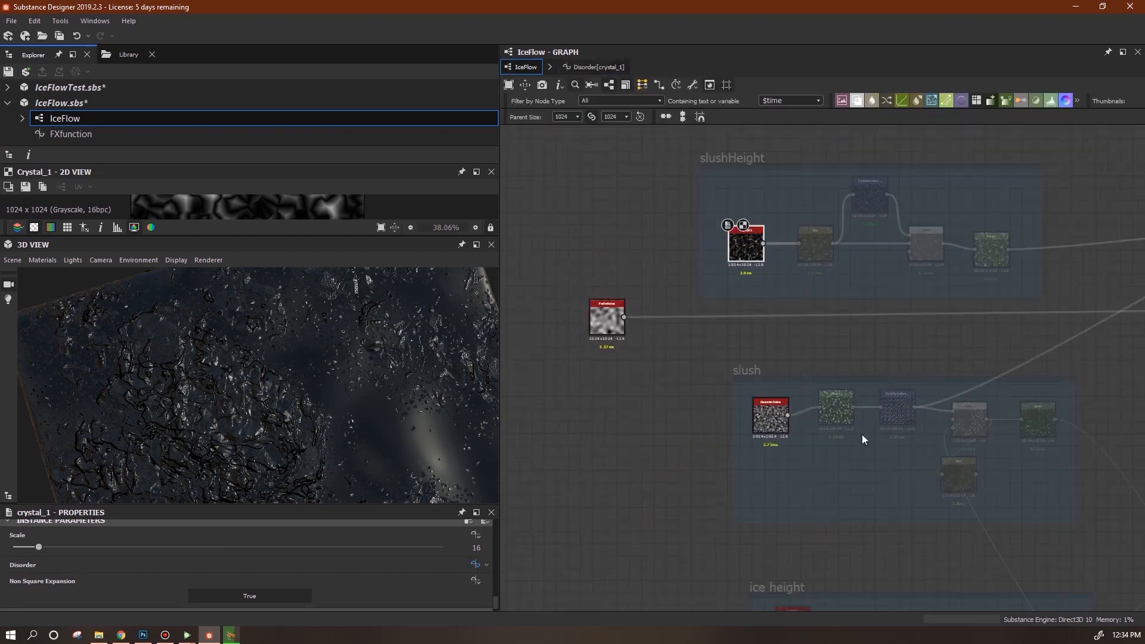
- Paste the copied iceSpeed node chain into the Disorder function of the slush frame's Gaussian noise
{"action": "left_click", "coordinate": [771, 421]}
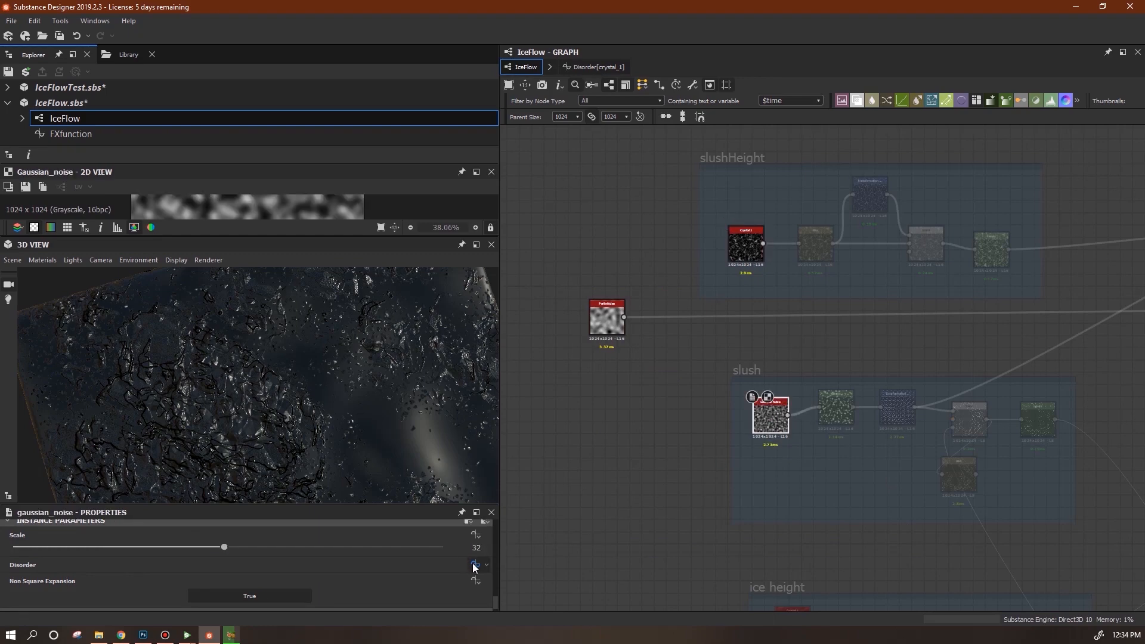
{"action": "left_click", "coordinate": [475, 564]}
{"action": "scroll", "coordinate": [835, 470], "scroll_direction": "down", "scroll_amount": 3}
{"action": "middle_click_drag", "start_coordinate": [836, 424], "coordinate": [1078, 600]}
{"action": "middle_click_drag", "start_coordinate": [751, 259], "coordinate": [869, 370]}
{"action": "key", "text": "ctrl+v"}
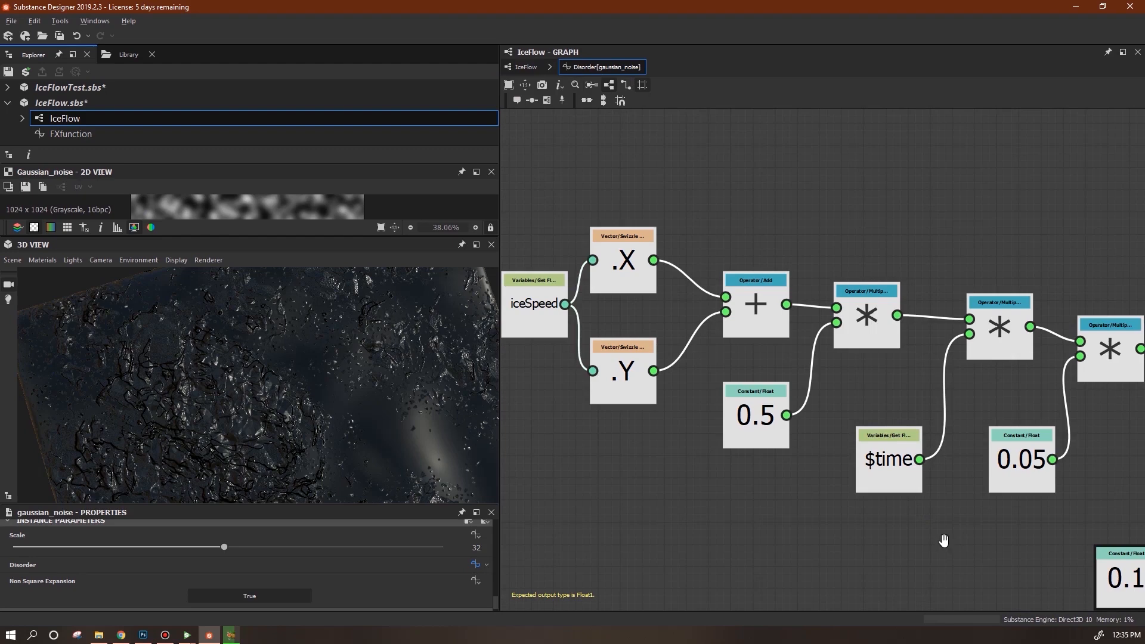
- Set the pasted chain's final Multiplication as the function's output node and save the IceFlow package
{"action": "middle_click_drag", "start_coordinate": [943, 543], "coordinate": [990, 468]}
{"action": "scroll", "coordinate": [990, 489], "scroll_direction": "up", "scroll_amount": 1}
{"action": "scroll", "coordinate": [1008, 552], "scroll_direction": "down", "scroll_amount": 3}
{"action": "middle_click_drag", "start_coordinate": [1009, 556], "coordinate": [778, 429]}
{"action": "right_click", "coordinate": [868, 249]}
{"action": "left_click", "coordinate": [906, 297]}
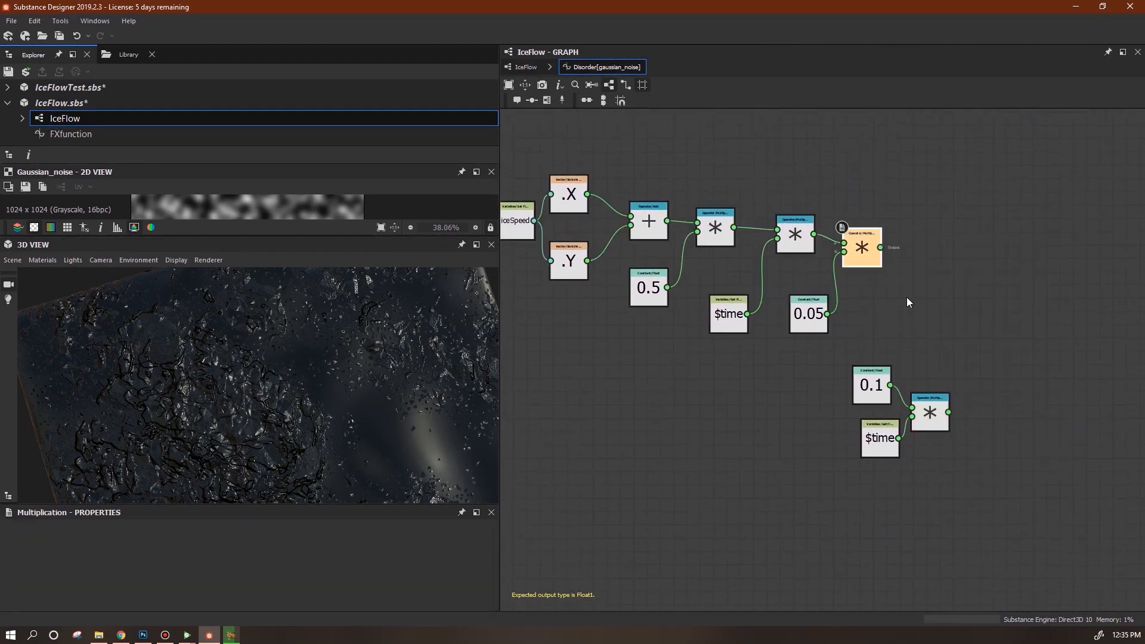
{"action": "left_click", "coordinate": [60, 102]}
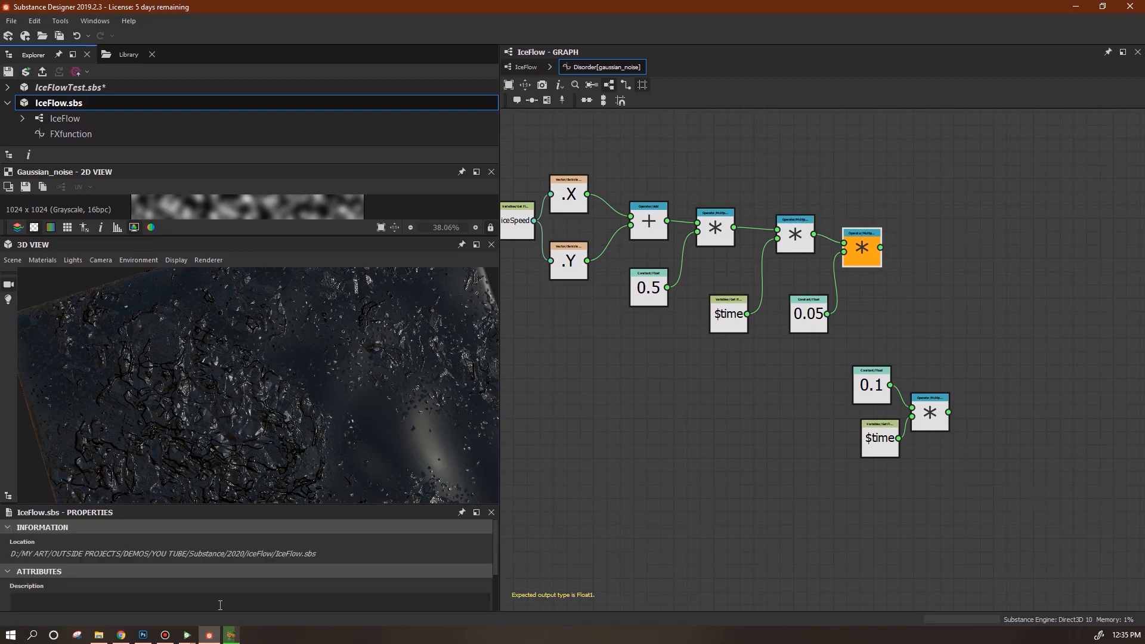
- Switch to Substance Player and examine the updated IceFlow animation from another angle
{"action": "left_click", "coordinate": [187, 635]}
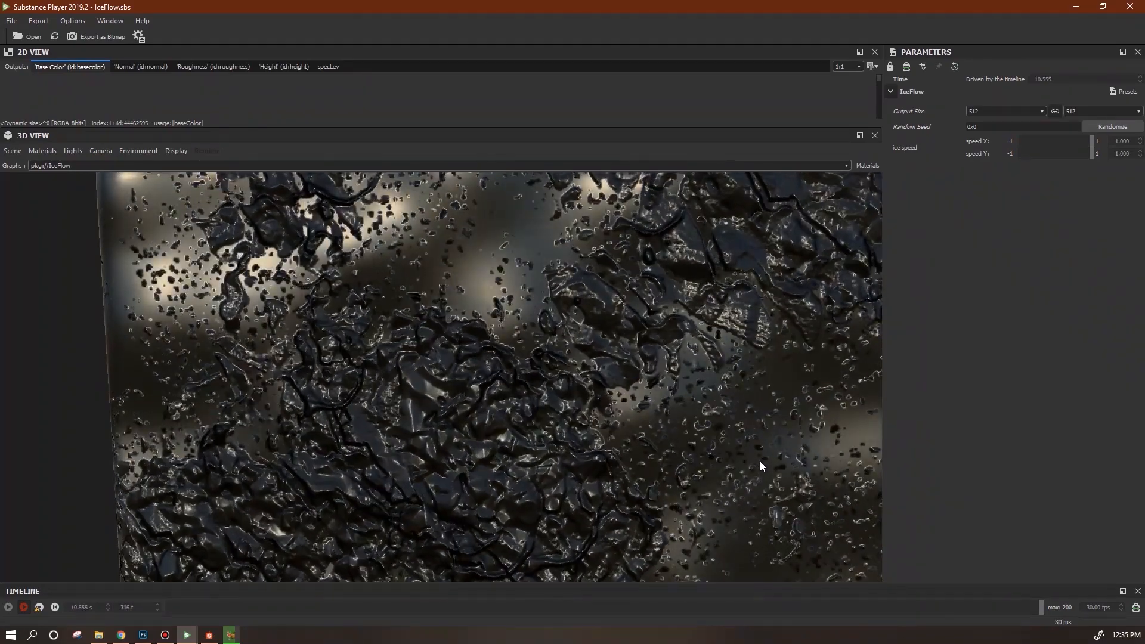
{"action": "left_click_drag", "start_coordinate": [519, 371], "coordinate": [544, 455]}
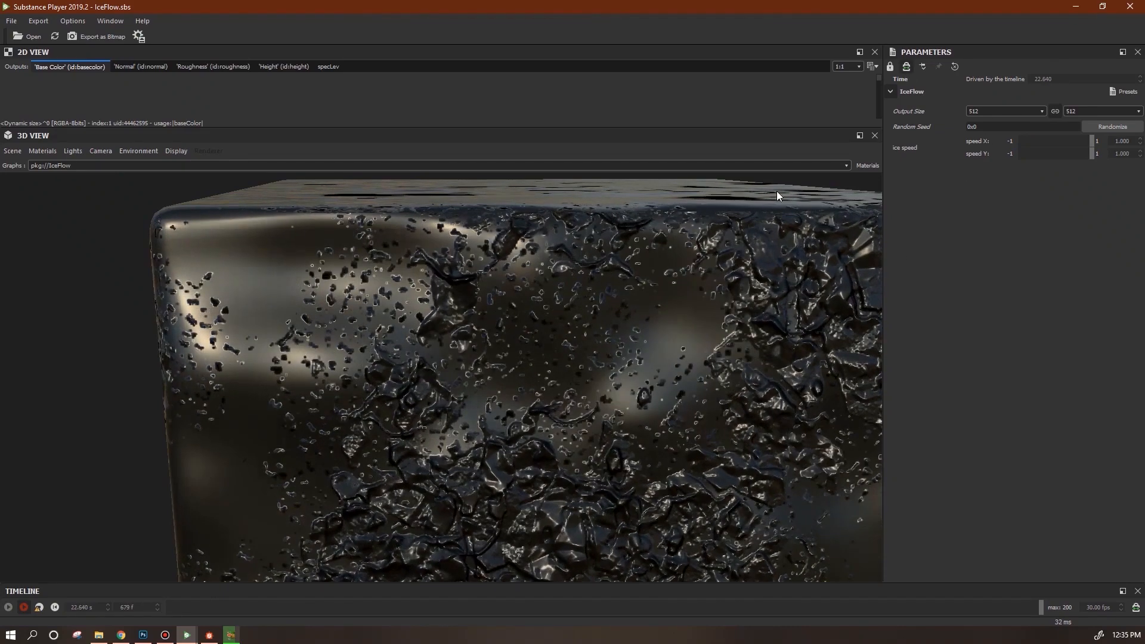
- In Substance Designer, rewire FXfunction so the $time and speed Multiplication bypasses the Add node holding the 0.1 constant
{"action": "left_click", "coordinate": [209, 635]}
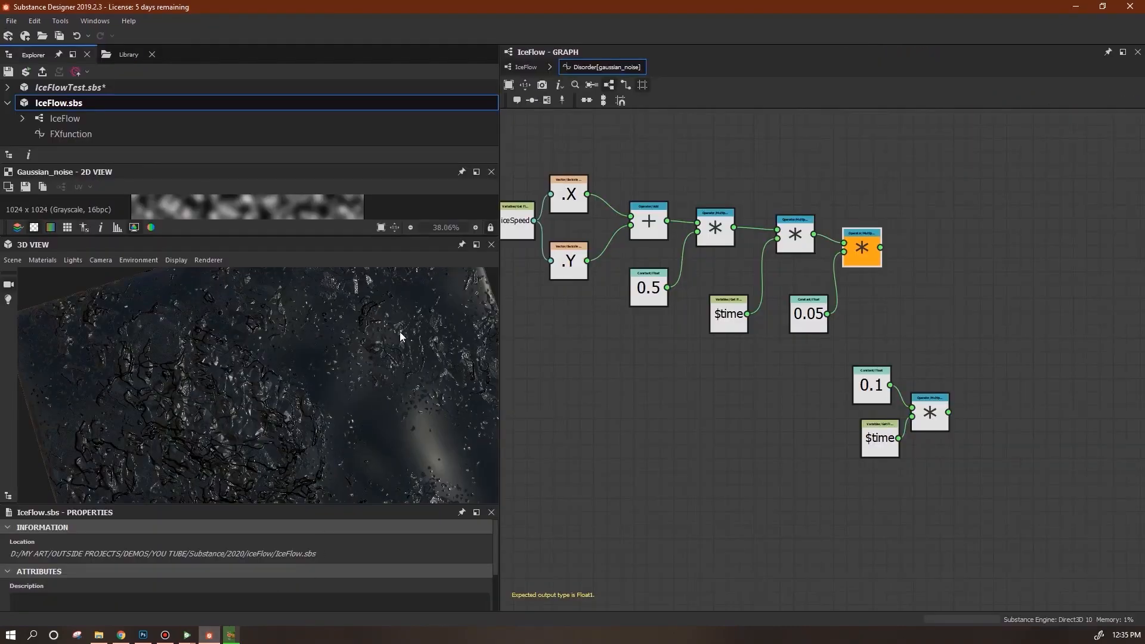
{"action": "middle_click_drag", "start_coordinate": [597, 438], "coordinate": [688, 449]}
{"action": "double_click", "coordinate": [82, 133]}
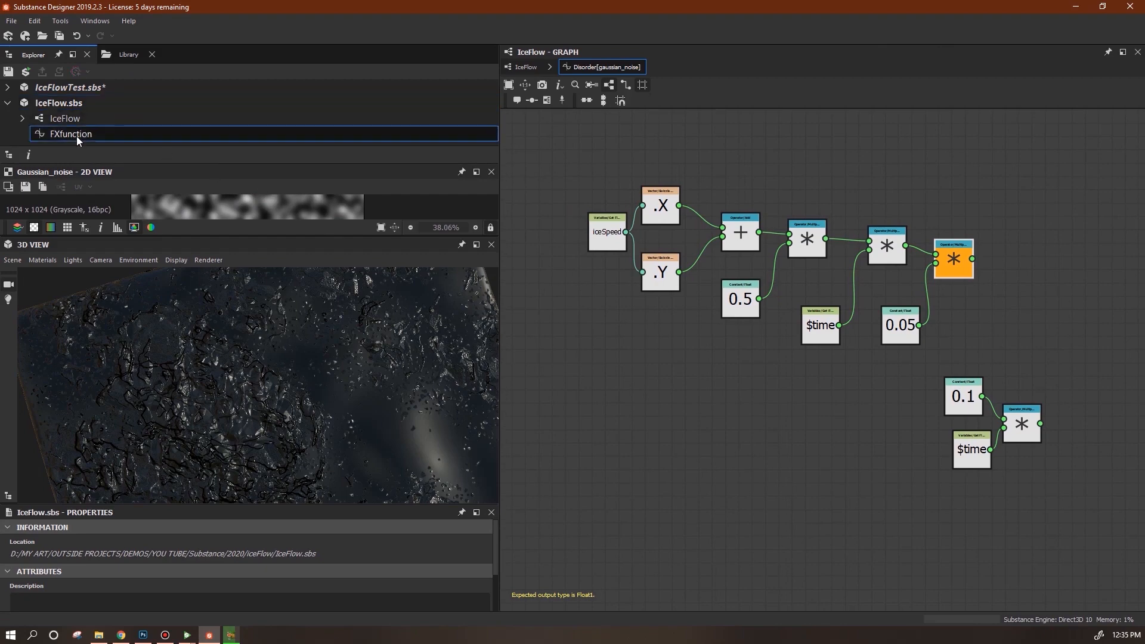
{"action": "scroll", "coordinate": [792, 485], "scroll_direction": "down", "scroll_amount": 1}
{"action": "middle_click_drag", "start_coordinate": [724, 427], "coordinate": [792, 449]}
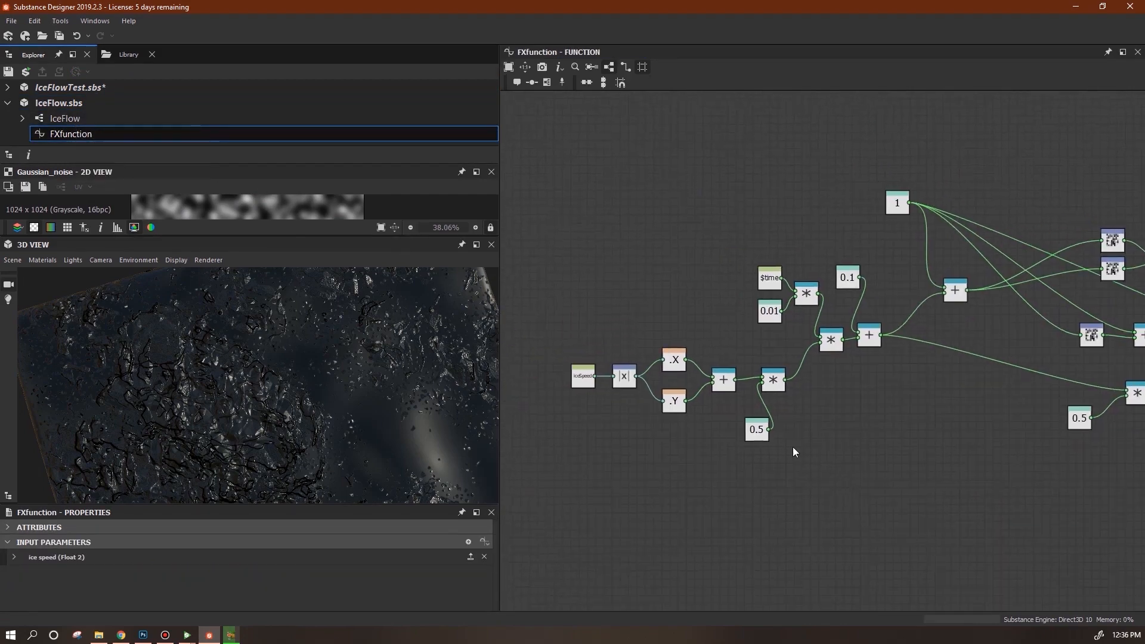
{"action": "left_click_drag", "start_coordinate": [758, 432], "coordinate": [726, 429]}
{"action": "middle_click_drag", "start_coordinate": [915, 387], "coordinate": [816, 423]}
{"action": "left_click", "coordinate": [772, 373]}
{"action": "left_click_drag", "start_coordinate": [735, 378], "coordinate": [794, 362]}
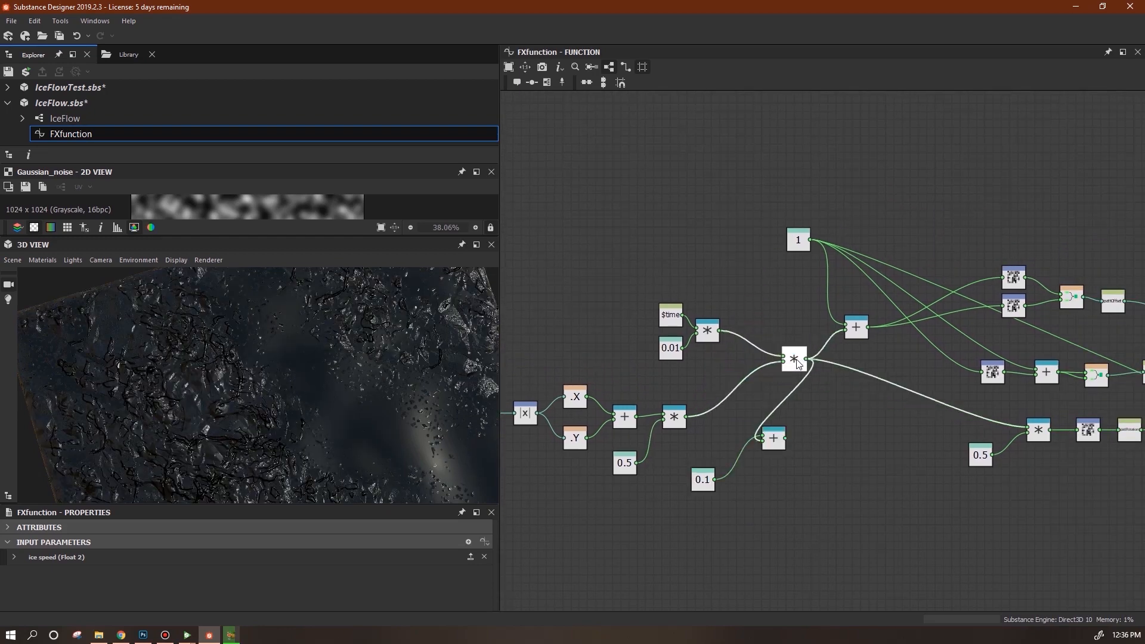
{"action": "left_click_drag", "start_coordinate": [781, 440], "coordinate": [779, 449]}
- Insert a Multiplication by the 0.1 constant between FXfunction's averaged ice speed and its $time Multiplication, and delete the bypassed Add node
{"action": "right_click", "coordinate": [727, 439]}
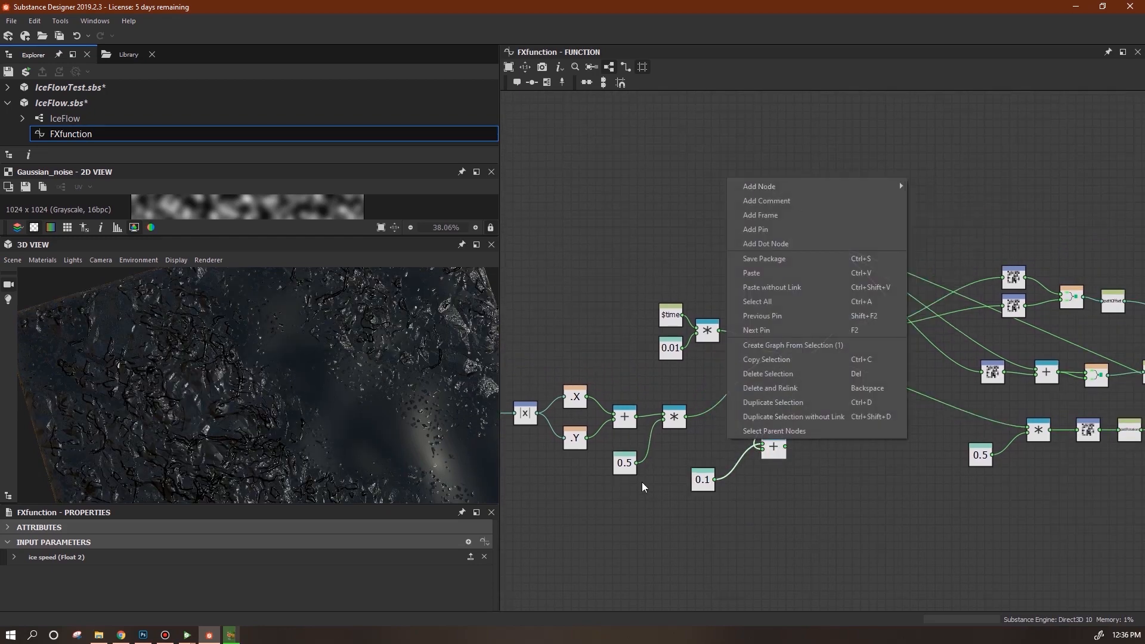
{"action": "mouse_move", "coordinate": [832, 184]}
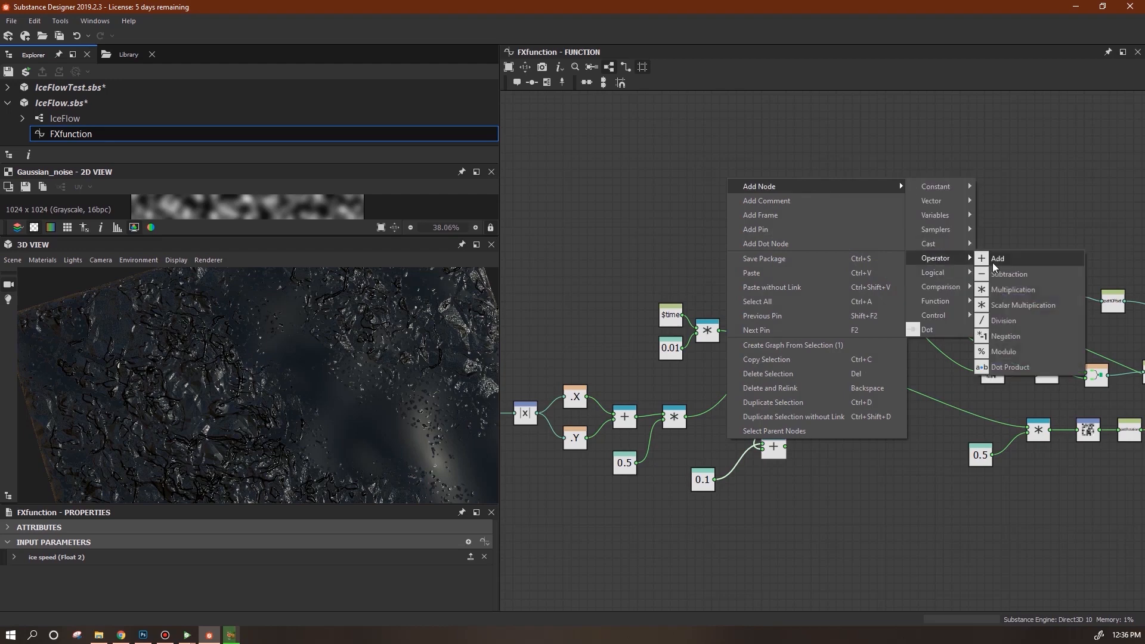
{"action": "left_click", "coordinate": [1008, 287]}
{"action": "left_click_drag", "start_coordinate": [717, 433], "coordinate": [736, 411]}
{"action": "left_click_drag", "start_coordinate": [774, 448], "coordinate": [791, 468]}
{"action": "left_click", "coordinate": [790, 467]}
{"action": "key", "text": "Delete"}
- Open the IceFlow graph and inspect the output of the Disorder function on the slush frame's Gaussian noise
{"action": "left_click", "coordinate": [71, 118]}
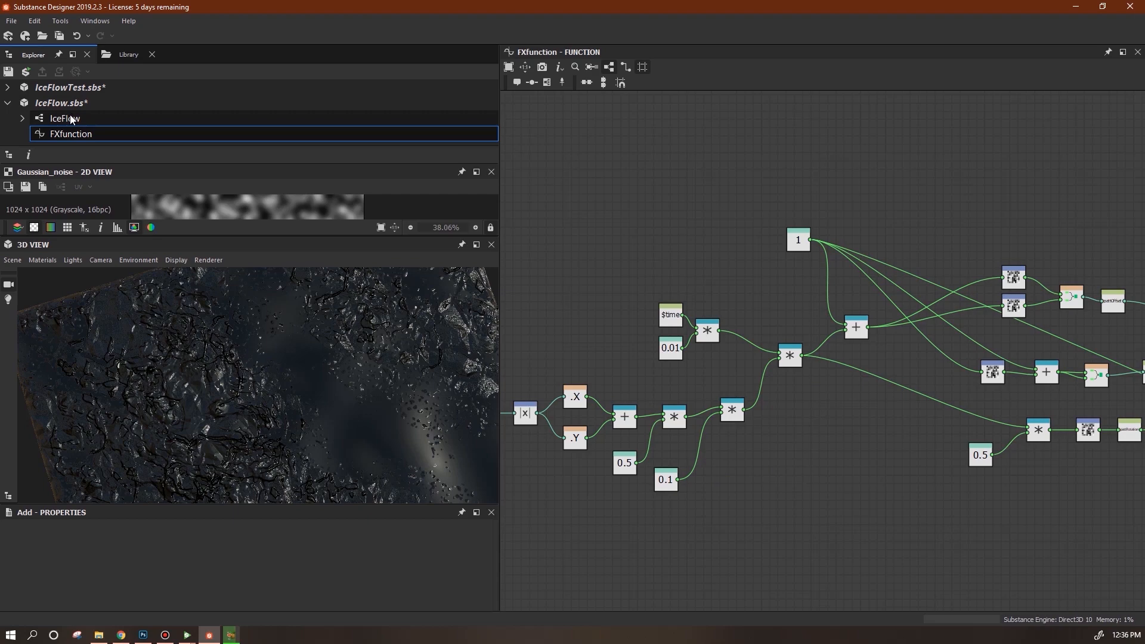
{"action": "double_click", "coordinate": [71, 118]}
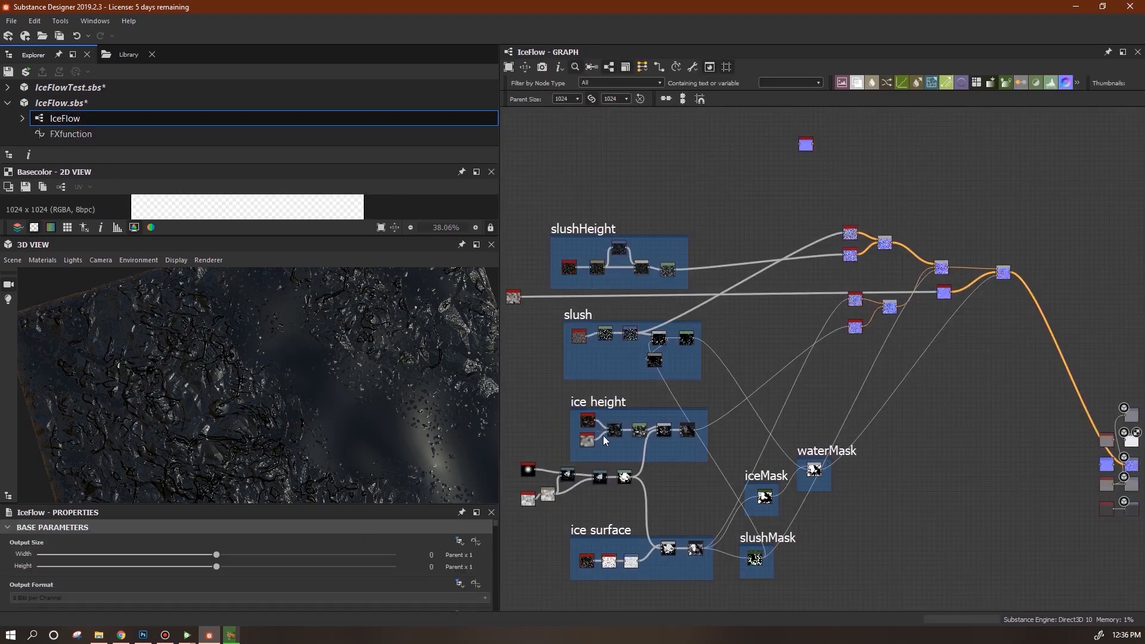
{"action": "middle_click_drag", "start_coordinate": [597, 391], "coordinate": [734, 414]}
{"action": "left_click", "coordinate": [716, 360]}
{"action": "left_click_drag", "start_coordinate": [494, 529], "coordinate": [499, 606]}
{"action": "left_click", "coordinate": [476, 562]}
{"action": "left_click", "coordinate": [1026, 257]}
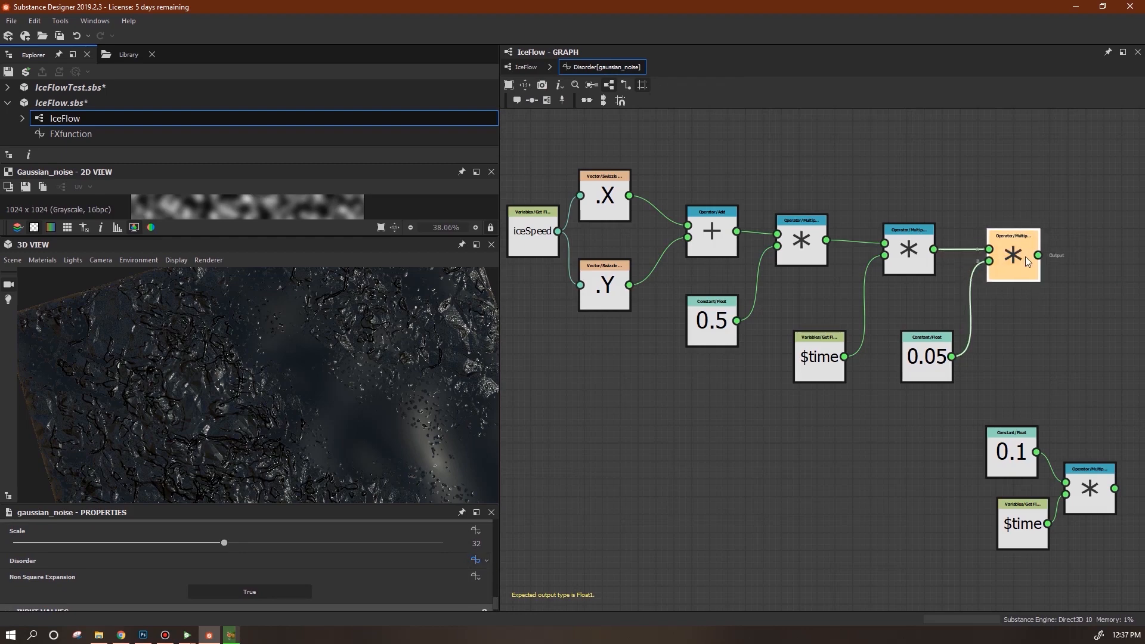
- Set the constant feeding FXfunction's new speed Multiplication to 0.05 and save the IceFlow package
{"action": "left_click", "coordinate": [84, 132]}
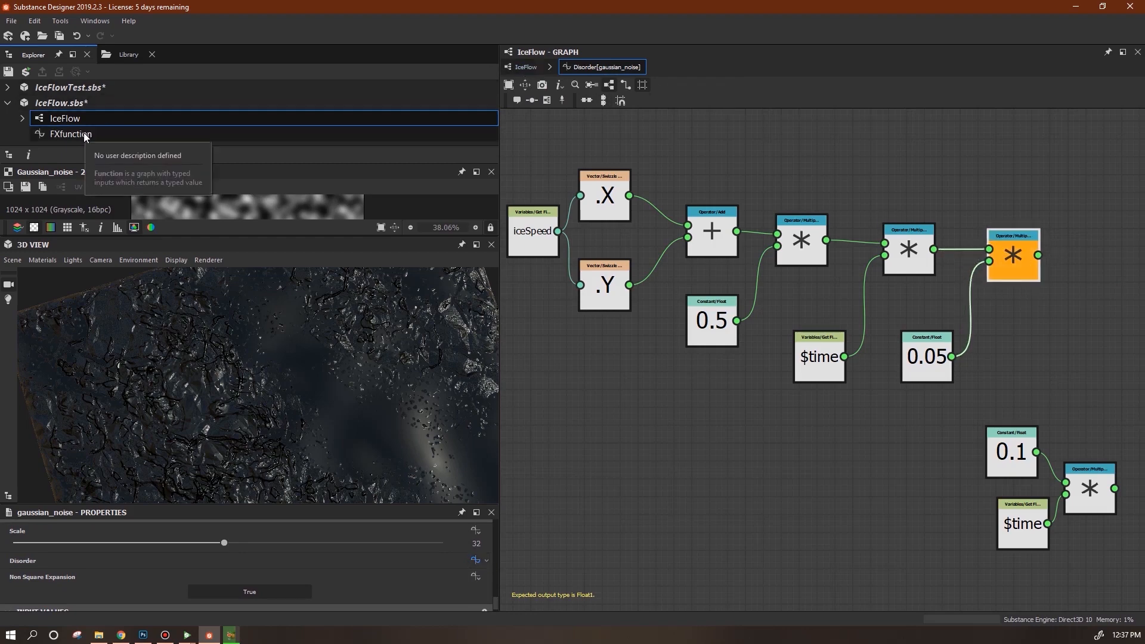
{"action": "double_click", "coordinate": [84, 133]}
{"action": "left_click", "coordinate": [632, 429]}
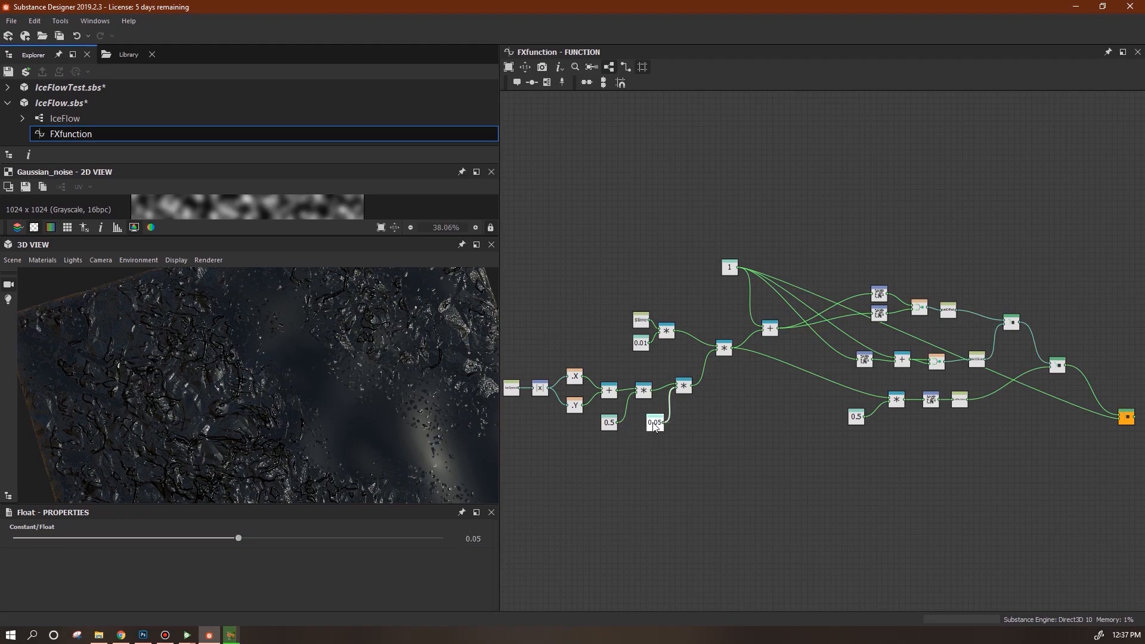
{"action": "left_click", "coordinate": [61, 103]}
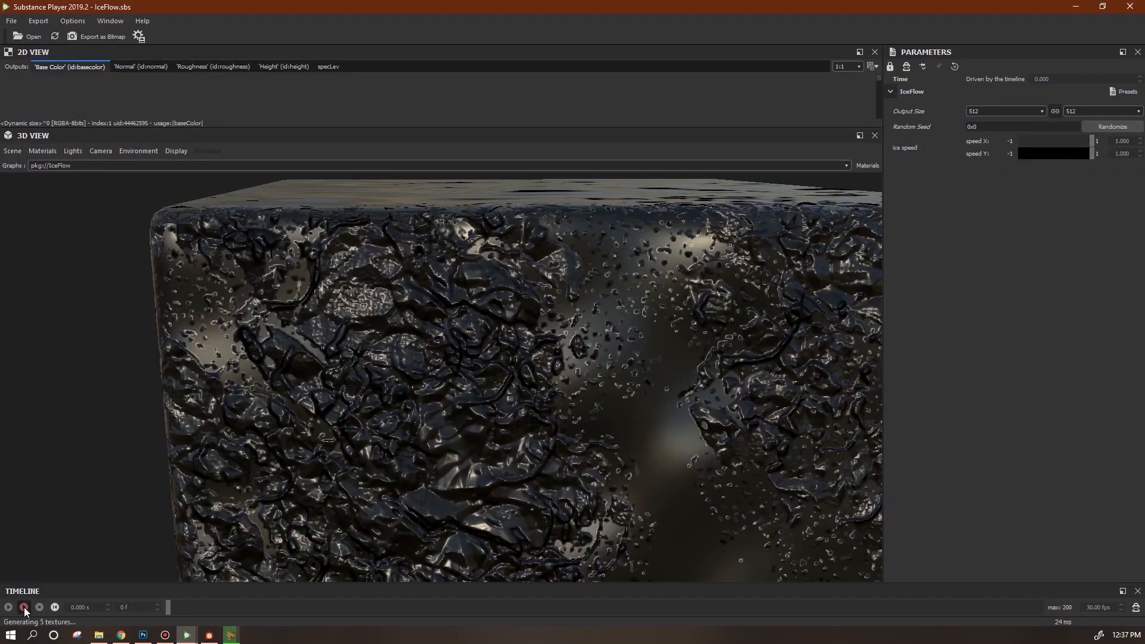
- Play the IceFlow animation in Substance Player and examine the slush movement up close
{"action": "left_click", "coordinate": [24, 607]}
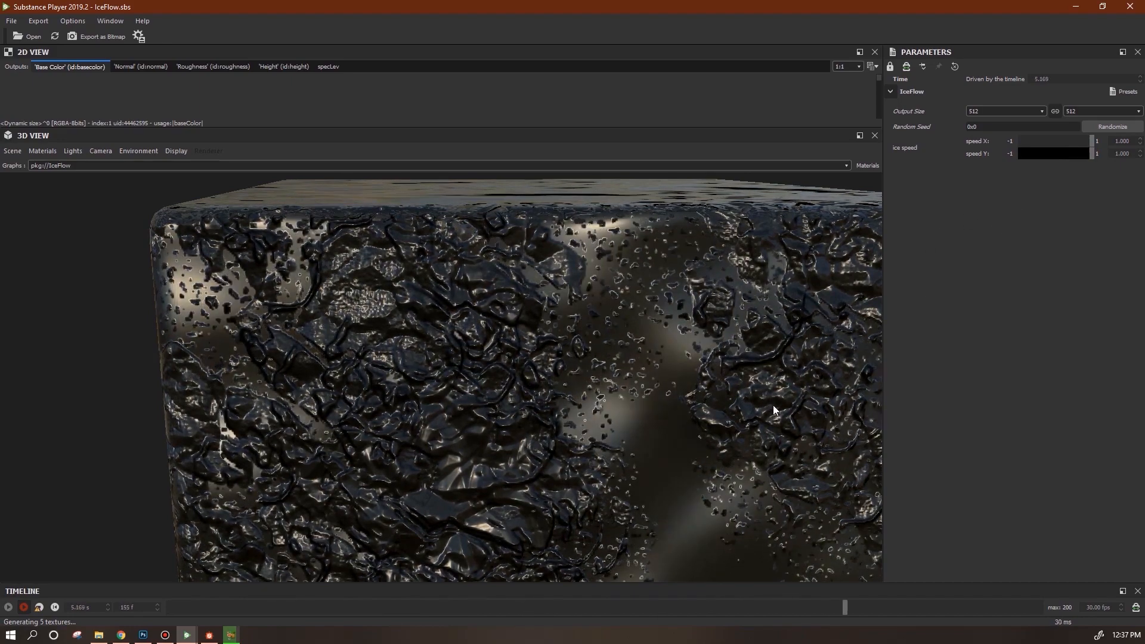
{"action": "scroll", "coordinate": [773, 410], "scroll_direction": "up", "scroll_amount": 3}
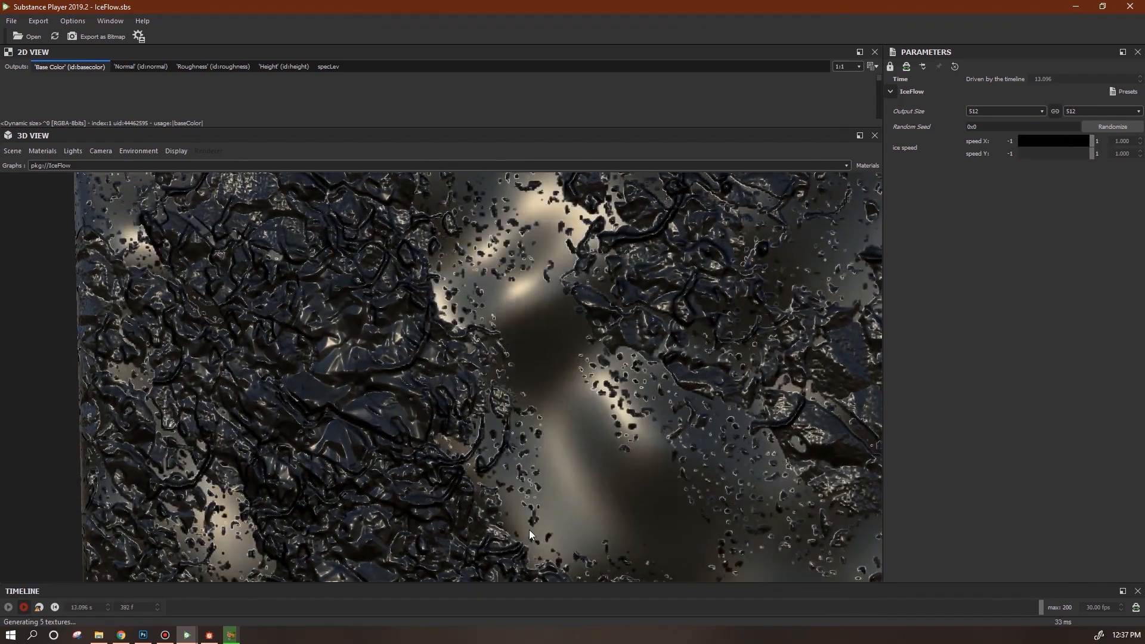
- Switch to Substance Designer and set the 0.05 constant in FXfunction to 0.1
{"action": "left_click", "coordinate": [208, 636]}
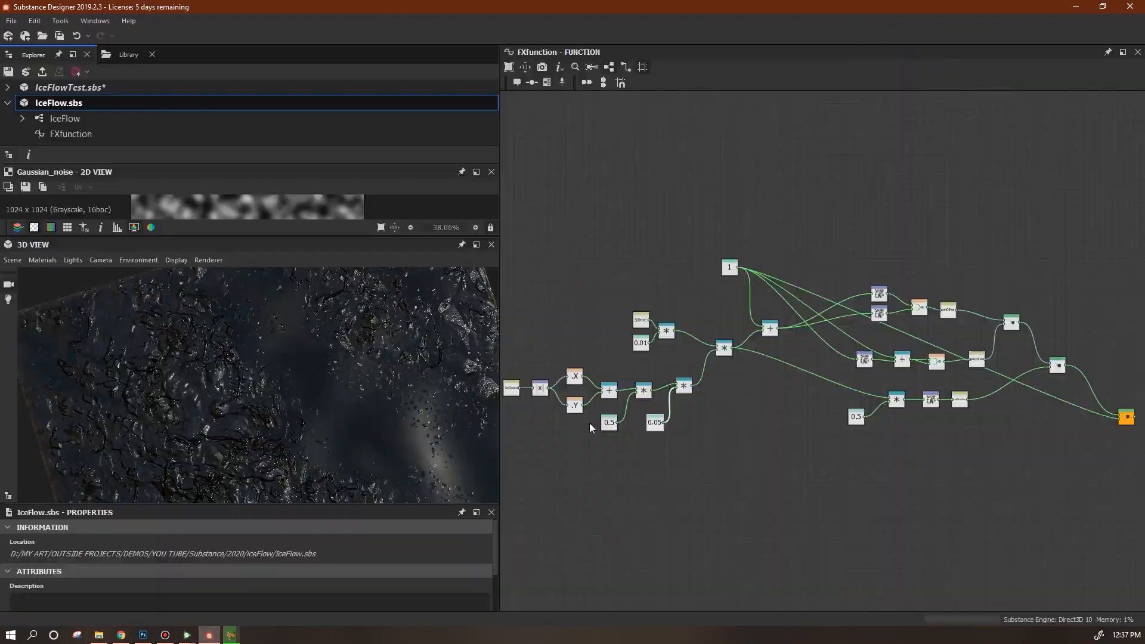
{"action": "left_click", "coordinate": [656, 423]}
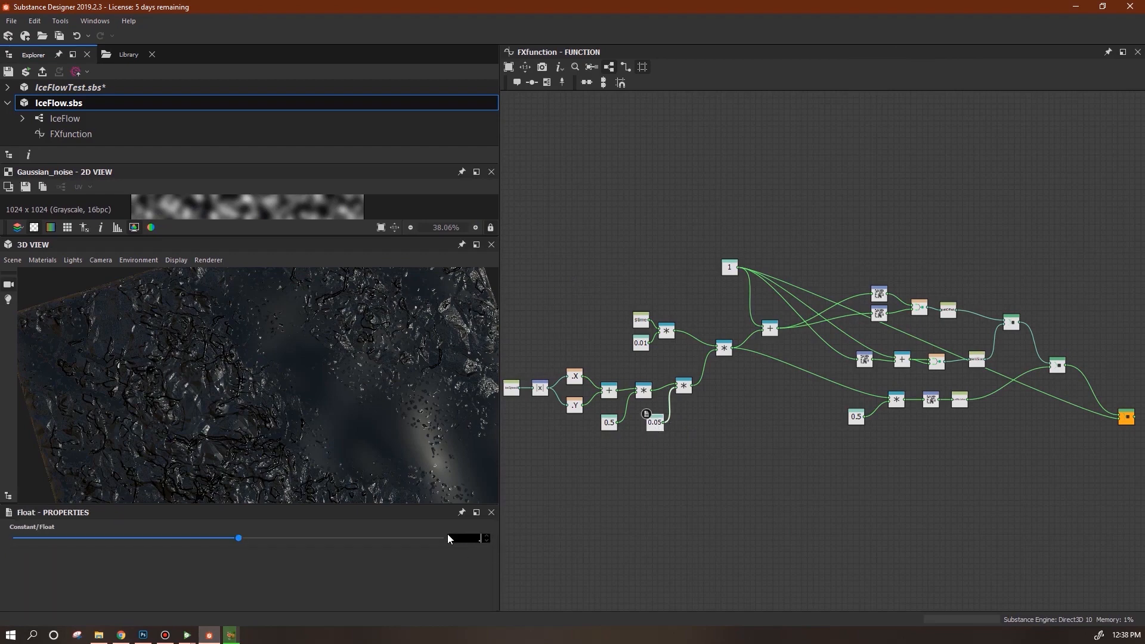
{"action": "type", "text": ".1"}
- Open the IceFlow graph and set the 0.05 constant in the slush Gaussian noise's Disorder function to 0.1
{"action": "left_click", "coordinate": [70, 119]}
{"action": "double_click", "coordinate": [70, 119]}
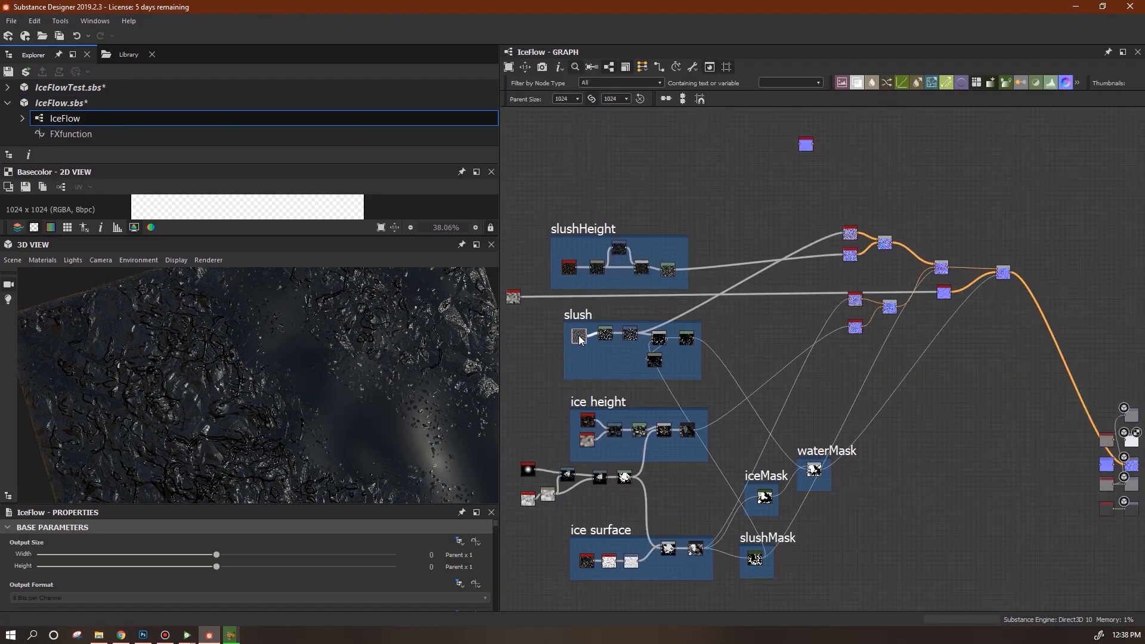
{"action": "left_click_drag", "start_coordinate": [495, 528], "coordinate": [503, 600]}
{"action": "left_click", "coordinate": [475, 568]}
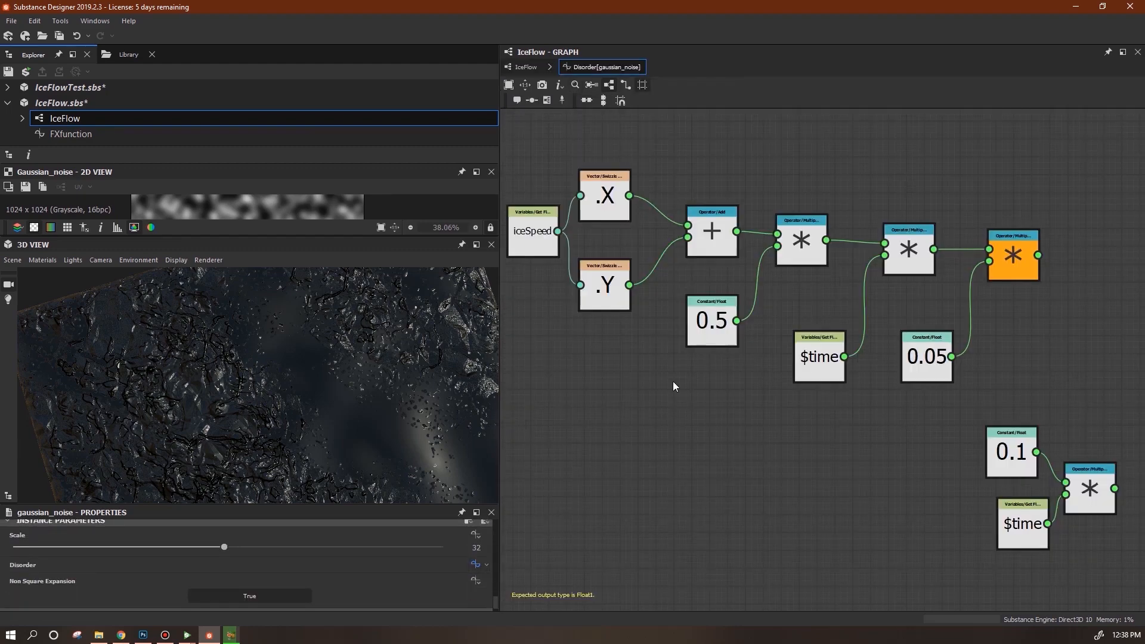
{"action": "left_click", "coordinate": [717, 335]}
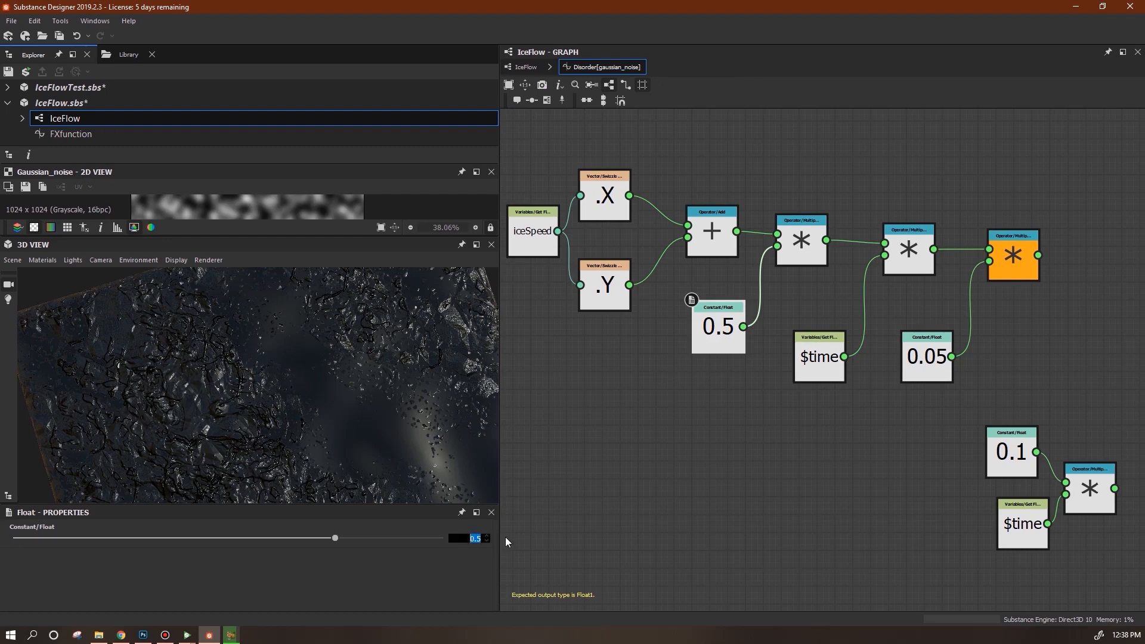
{"action": "left_click", "coordinate": [675, 534]}
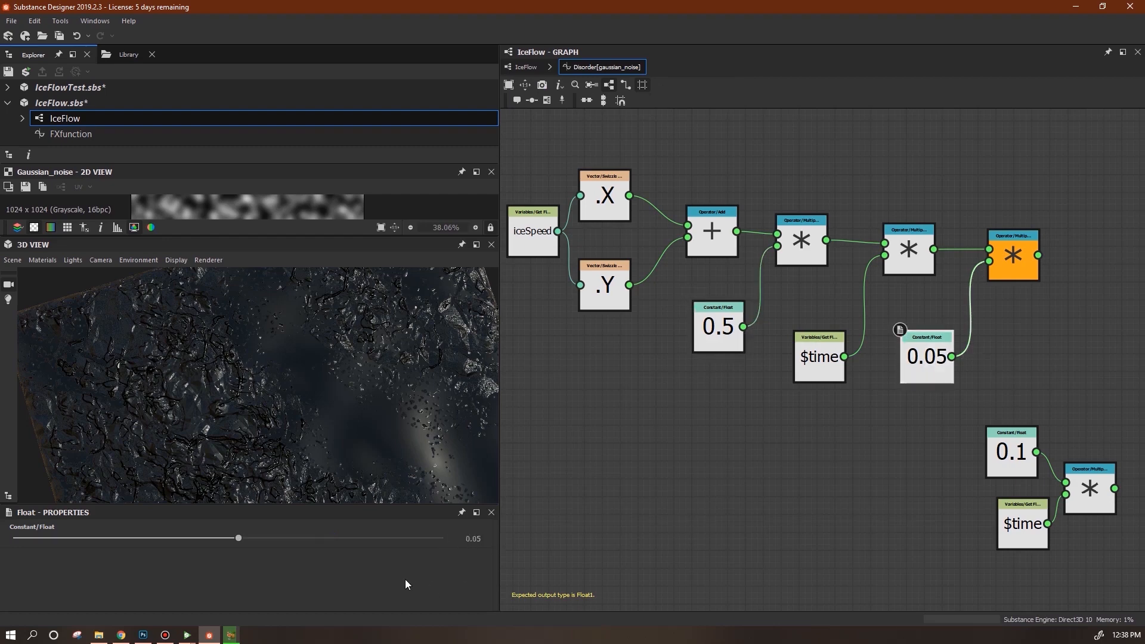
{"action": "type", "text": "0.1"}
{"action": "key", "text": "Return"}
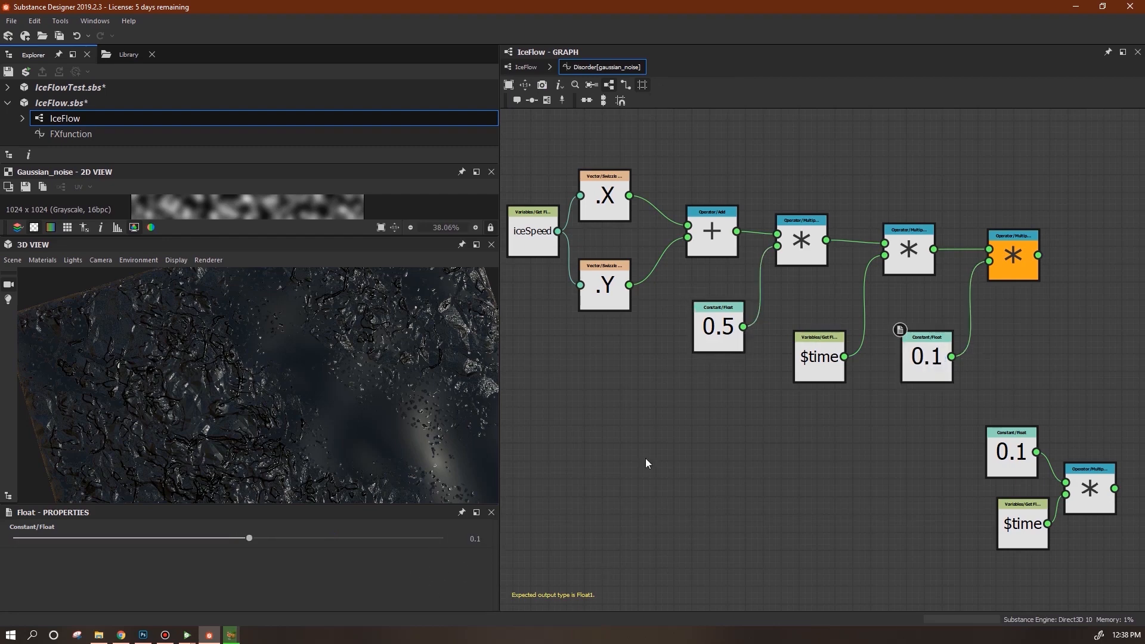
- Set the 0.05 constant in the Disorder function of slushHeight's Crystal 1 to 0.1 and save the IceFlow package
{"action": "left_click", "coordinate": [522, 67]}
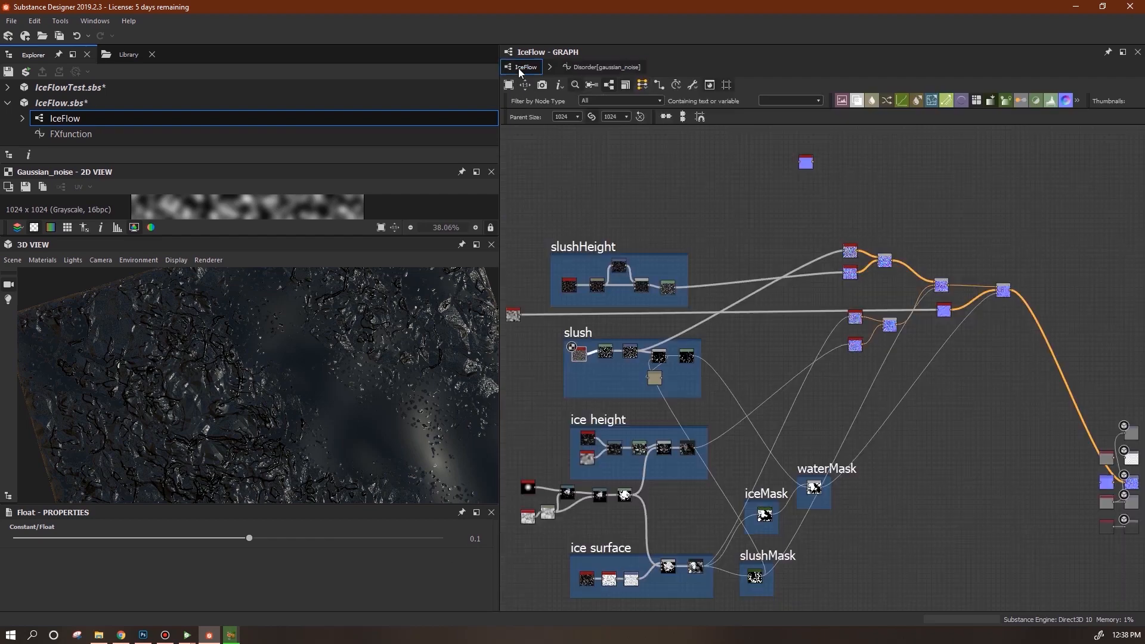
{"action": "double_click", "coordinate": [568, 287]}
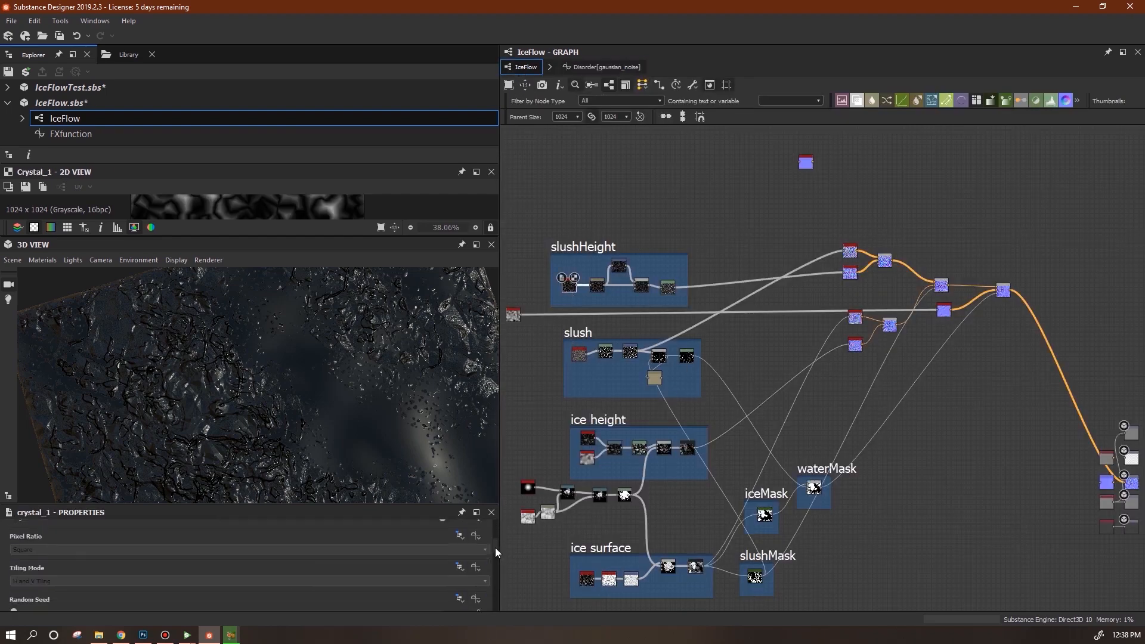
{"action": "left_click_drag", "start_coordinate": [495, 587], "coordinate": [500, 606]}
{"action": "left_click", "coordinate": [476, 553]}
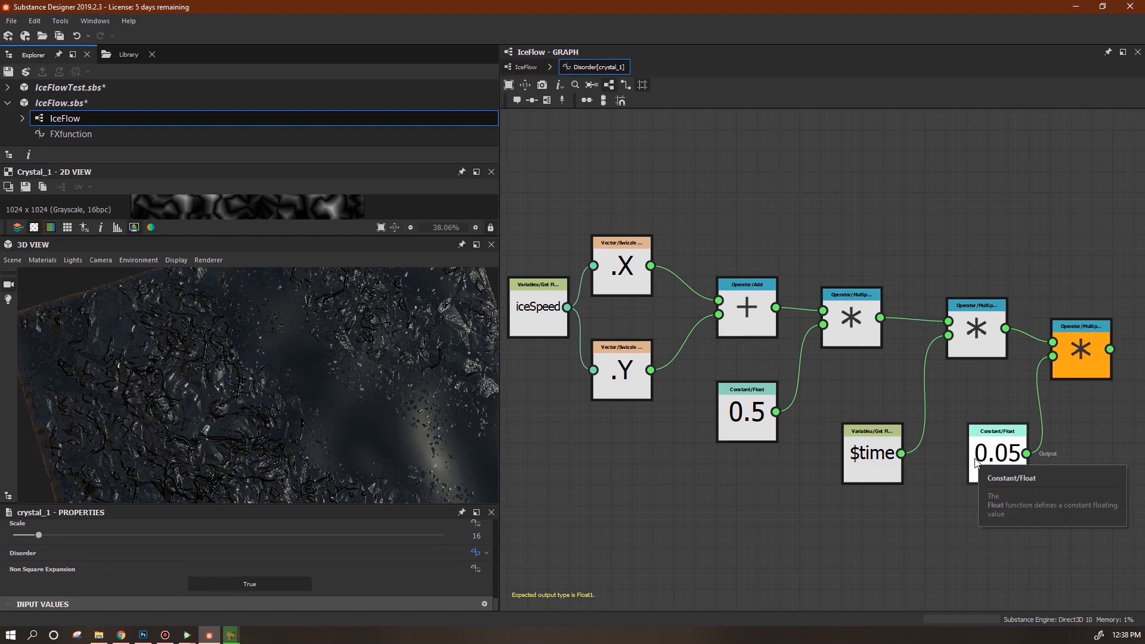
{"action": "left_click", "coordinate": [52, 103]}
{"action": "left_click", "coordinate": [26, 73]}
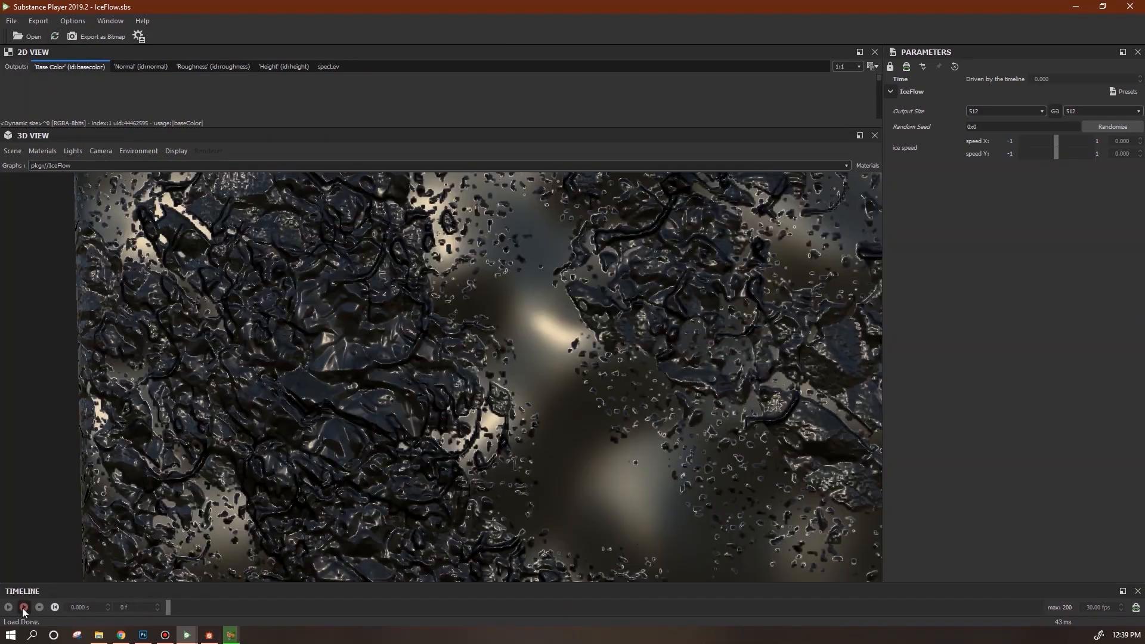
- In Substance Player, set ice speed X and Y to 1 and examine the playing animation from several angles and distances
{"action": "left_click_drag", "start_coordinate": [1057, 142], "coordinate": [1114, 157]}
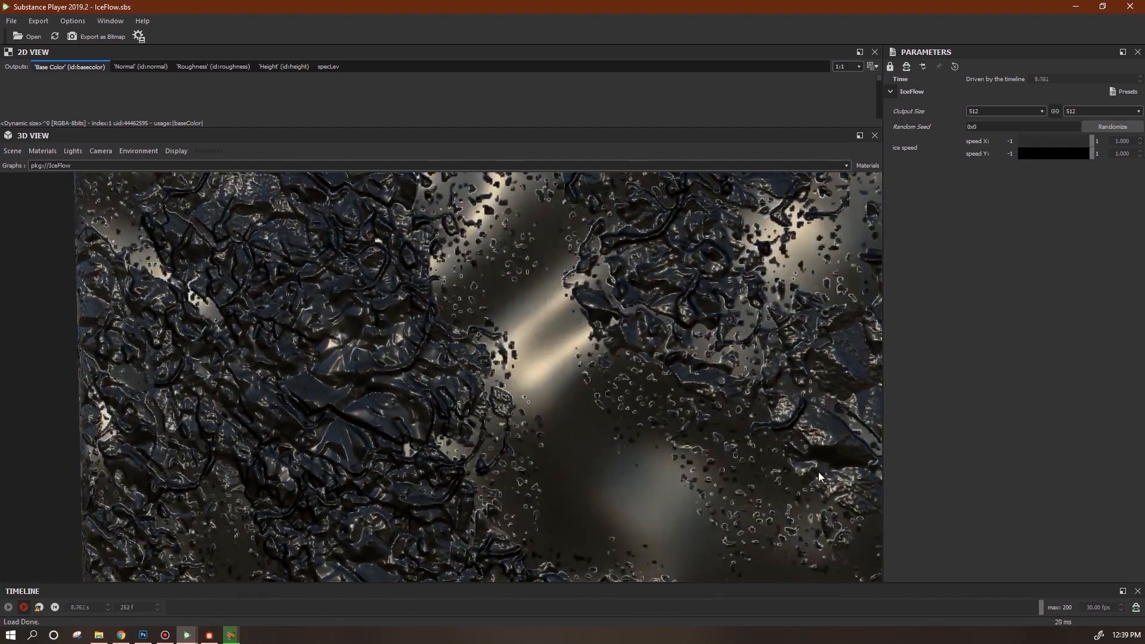
{"action": "scroll", "coordinate": [731, 428], "scroll_direction": "down", "scroll_amount": 5}
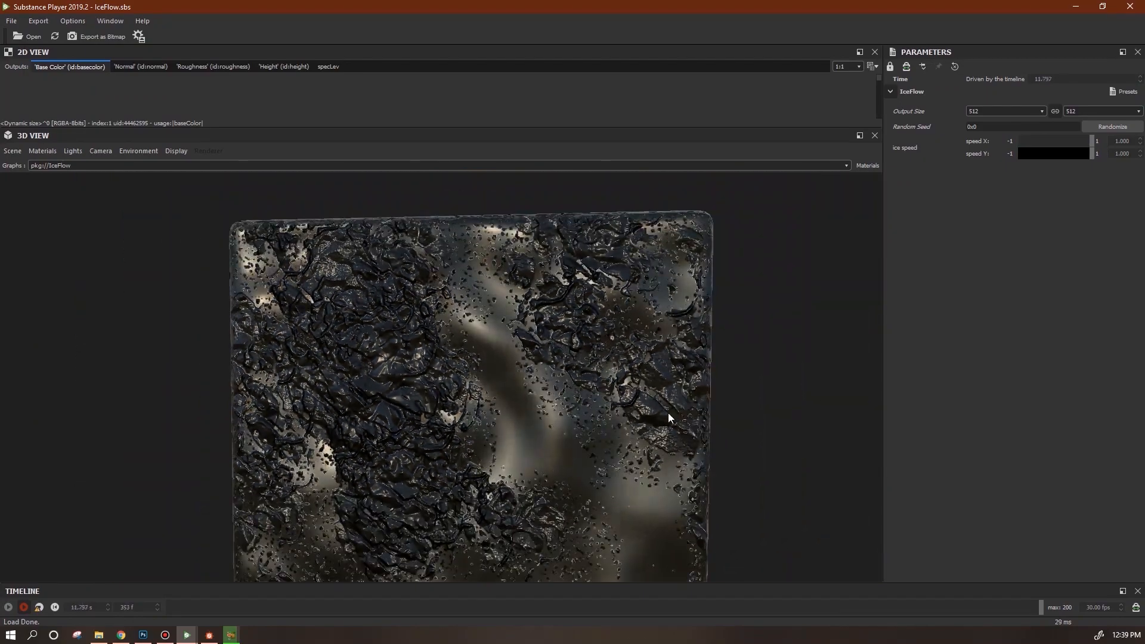
{"action": "left_click_drag", "start_coordinate": [627, 419], "coordinate": [650, 388]}
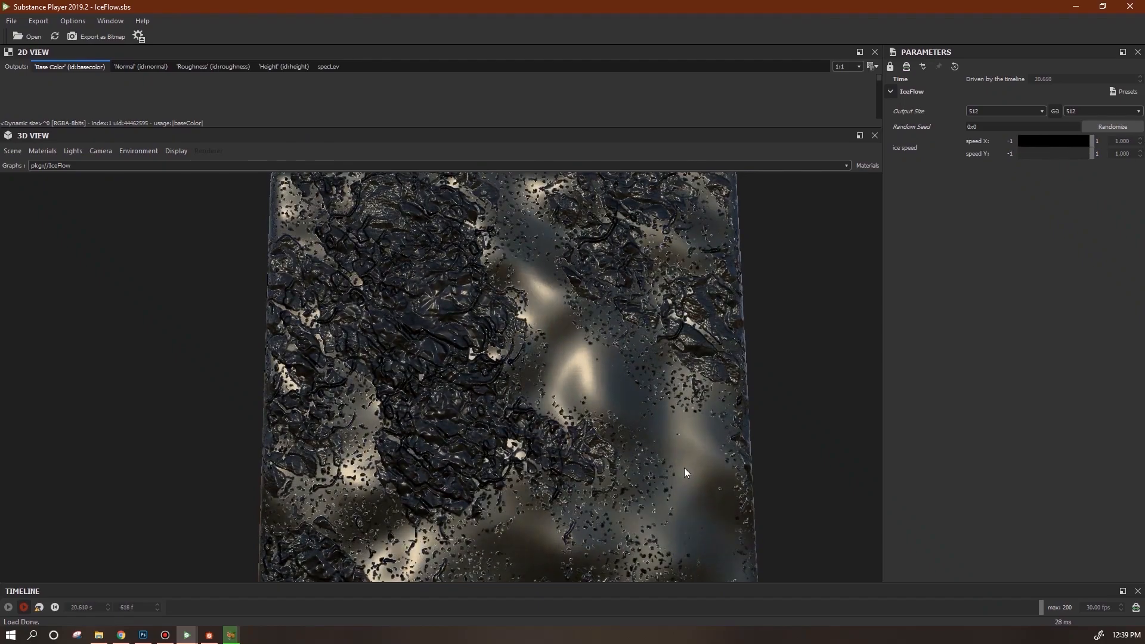
{"action": "left_click_drag", "start_coordinate": [603, 471], "coordinate": [581, 459]}
{"action": "right_click_drag", "start_coordinate": [581, 460], "coordinate": [606, 421]}
{"action": "mouse_move", "coordinate": [606, 422]}
{"action": "left_mouse_down"}
{"action": "mouse_move", "coordinate": [627, 461]}
{"action": "mouse_move", "coordinate": [625, 443]}
{"action": "mouse_move", "coordinate": [588, 411]}
{"action": "left_mouse_up"}
{"action": "right_click_drag", "start_coordinate": [588, 412], "coordinate": [565, 362]}
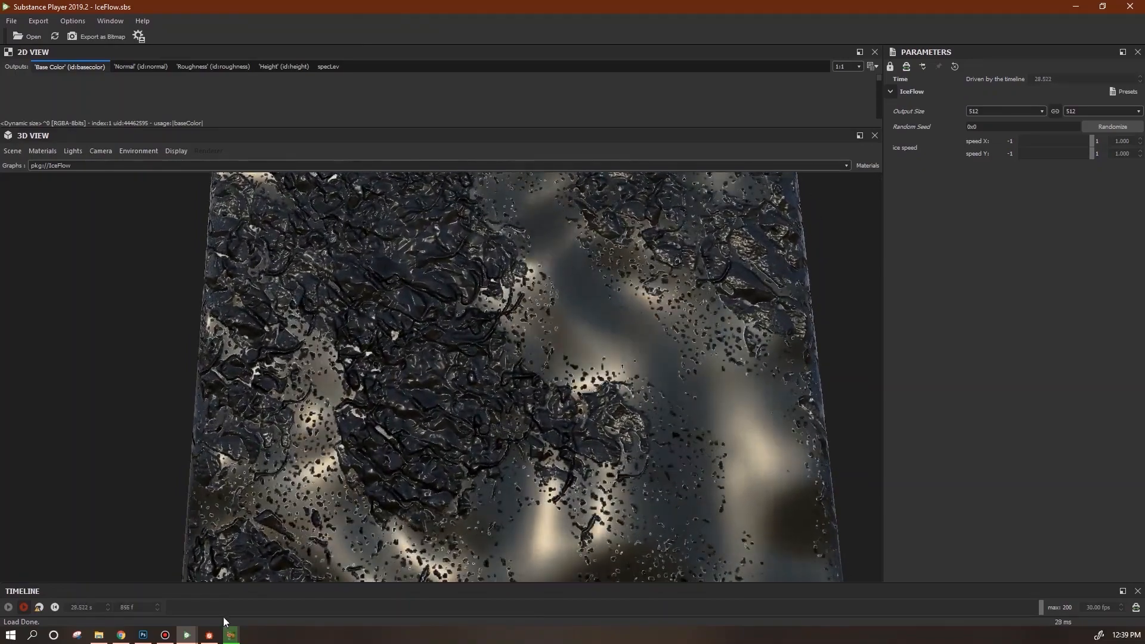
- Switch to Substance Designer and make the $time Multiplication the output node of Crystal 1's Disorder function
{"action": "left_click", "coordinate": [210, 635]}
{"action": "left_click", "coordinate": [976, 330]}
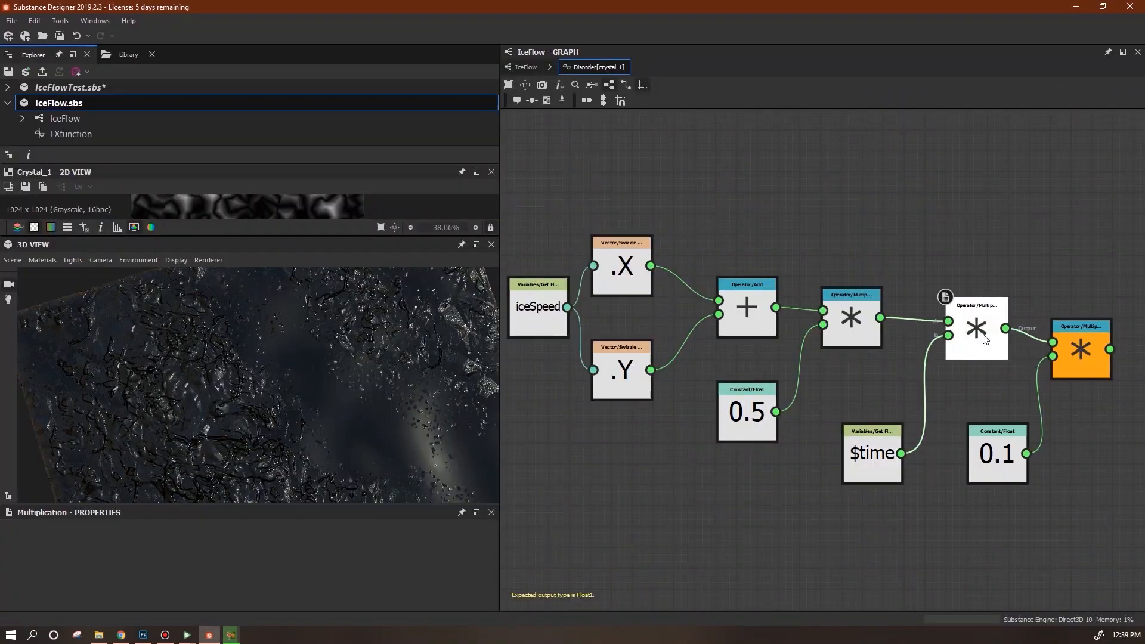
{"action": "right_click", "coordinate": [972, 334]}
{"action": "left_click", "coordinate": [988, 386]}
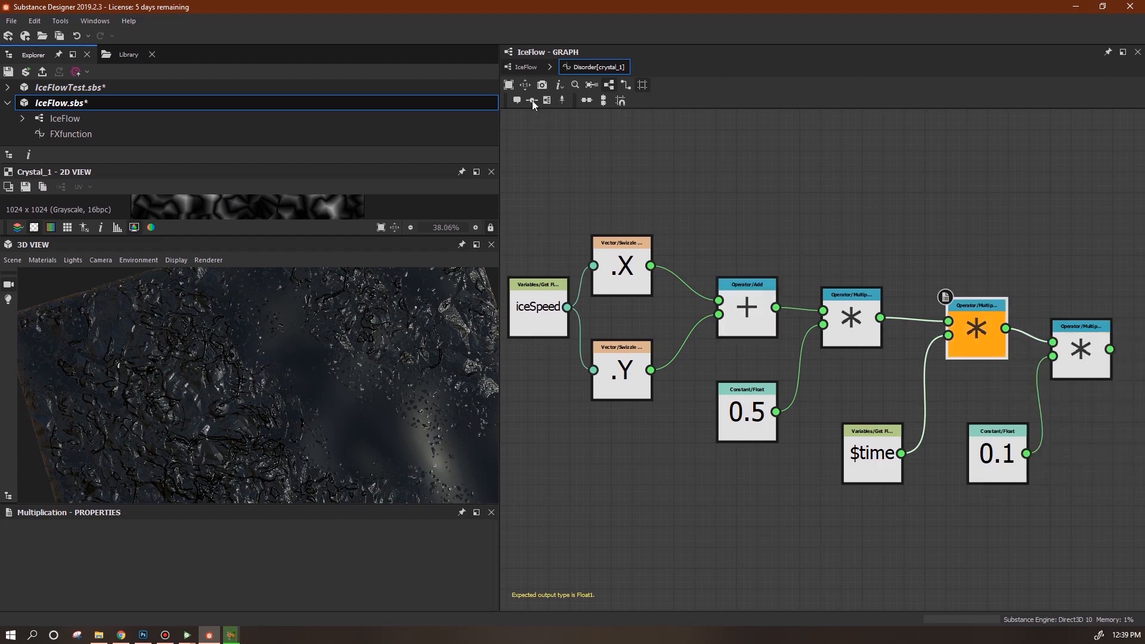
- Open the Disorder function of the slush frame's Gaussian noise and examine its output chain
{"action": "left_click", "coordinate": [527, 67]}
{"action": "left_click", "coordinate": [579, 355]}
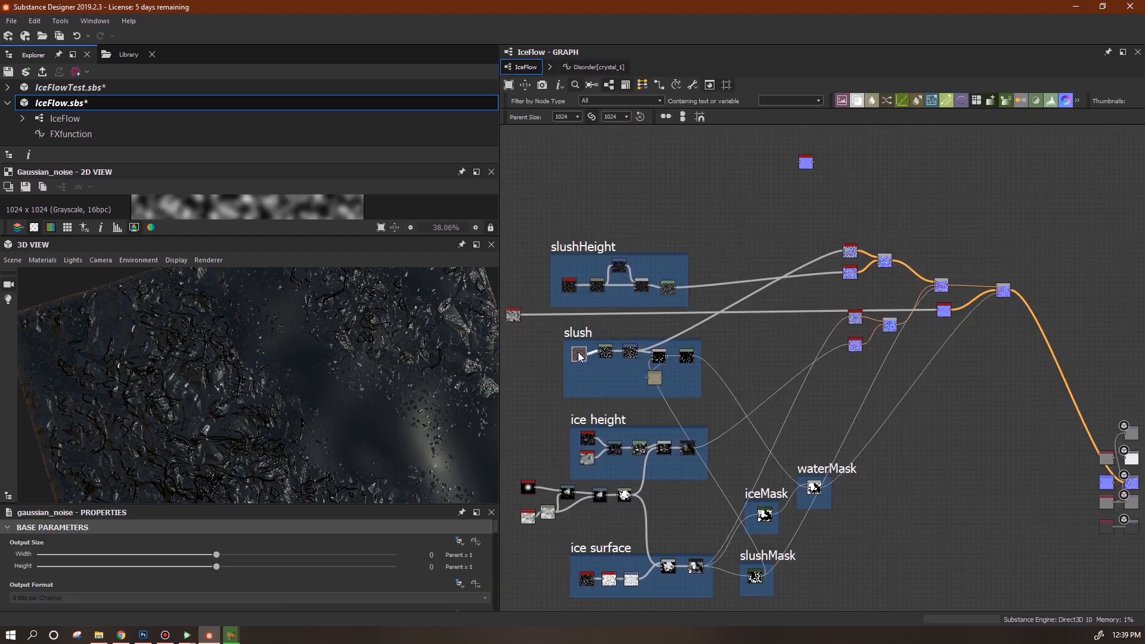
{"action": "left_click_drag", "start_coordinate": [496, 526], "coordinate": [500, 603]}
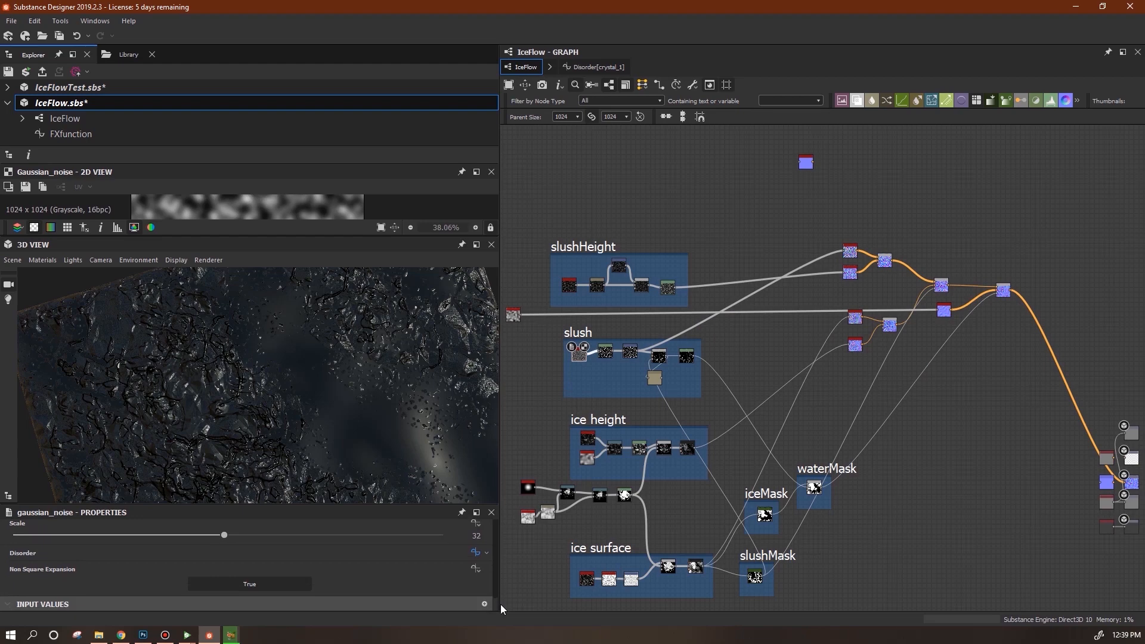
{"action": "left_click", "coordinate": [489, 552]}
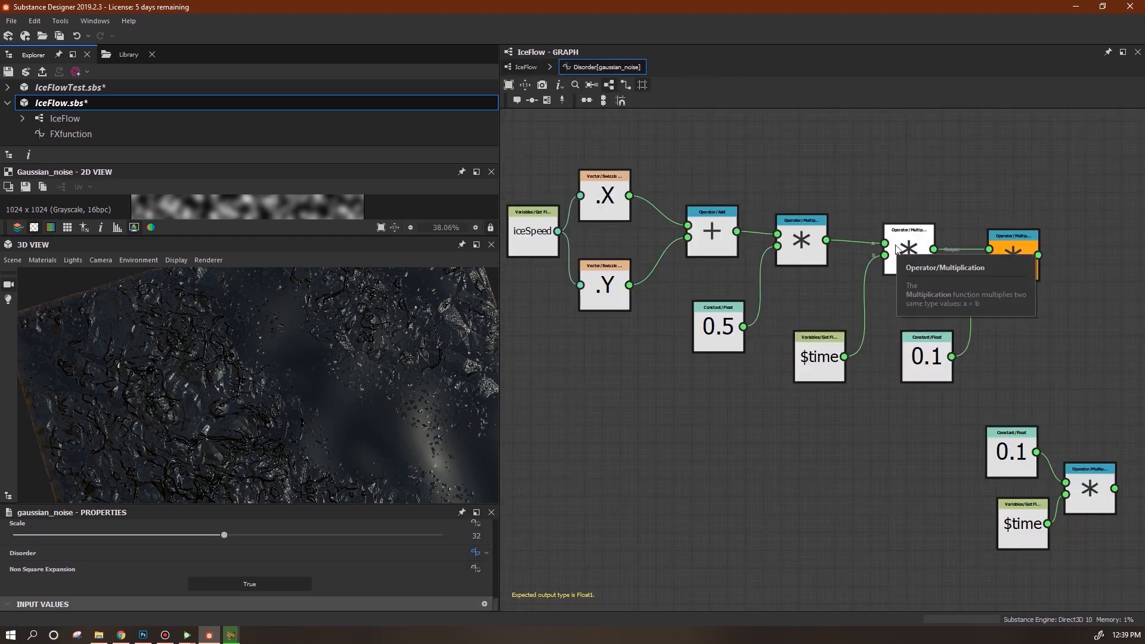
{"action": "middle_click_drag", "start_coordinate": [812, 455], "coordinate": [814, 492]}
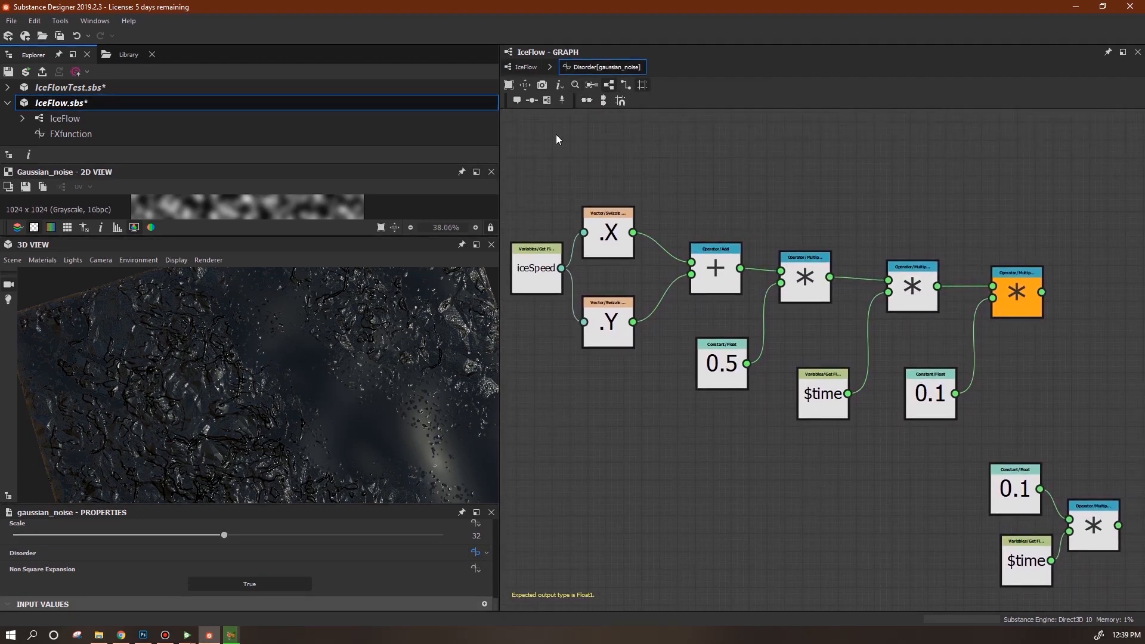
- Copy the whole node network of Crystal 1's Disorder function into the Gaussian noise's Disorder function
{"action": "left_click", "coordinate": [526, 68]}
{"action": "left_click", "coordinate": [568, 288]}
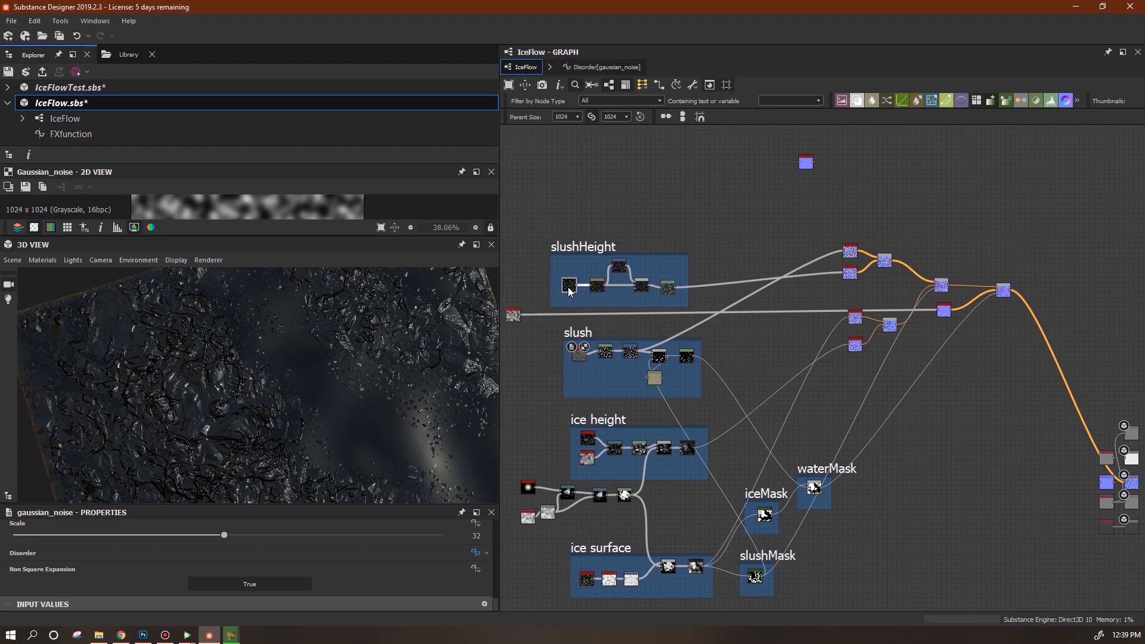
{"action": "left_click", "coordinate": [473, 554]}
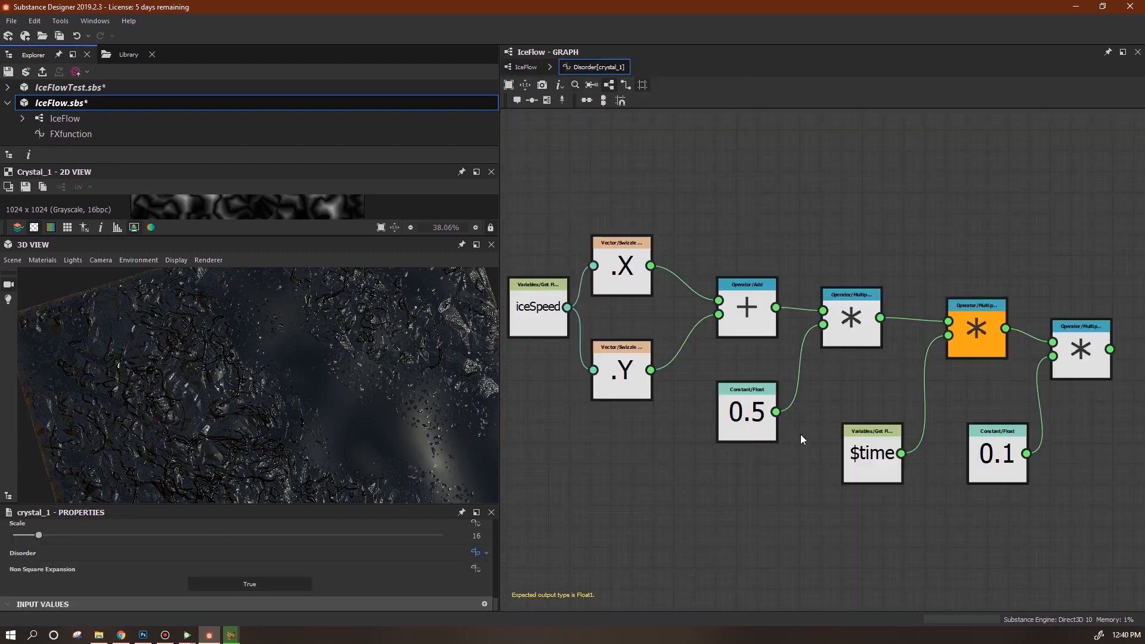
{"action": "scroll", "coordinate": [853, 373], "scroll_direction": "down", "scroll_amount": 2}
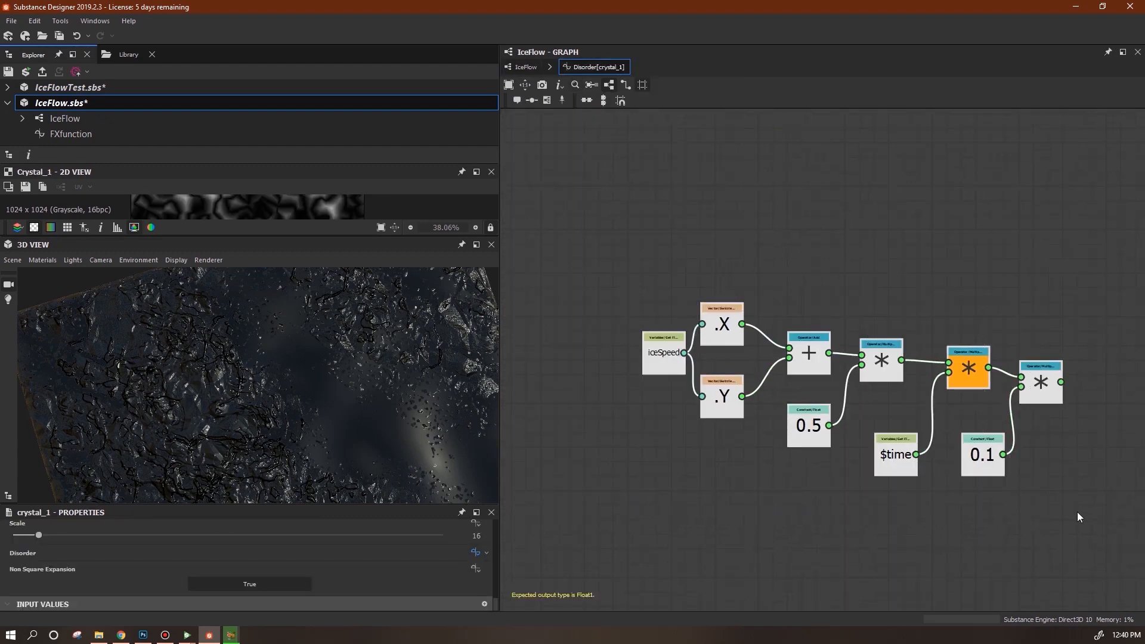
{"action": "left_click", "coordinate": [525, 67]}
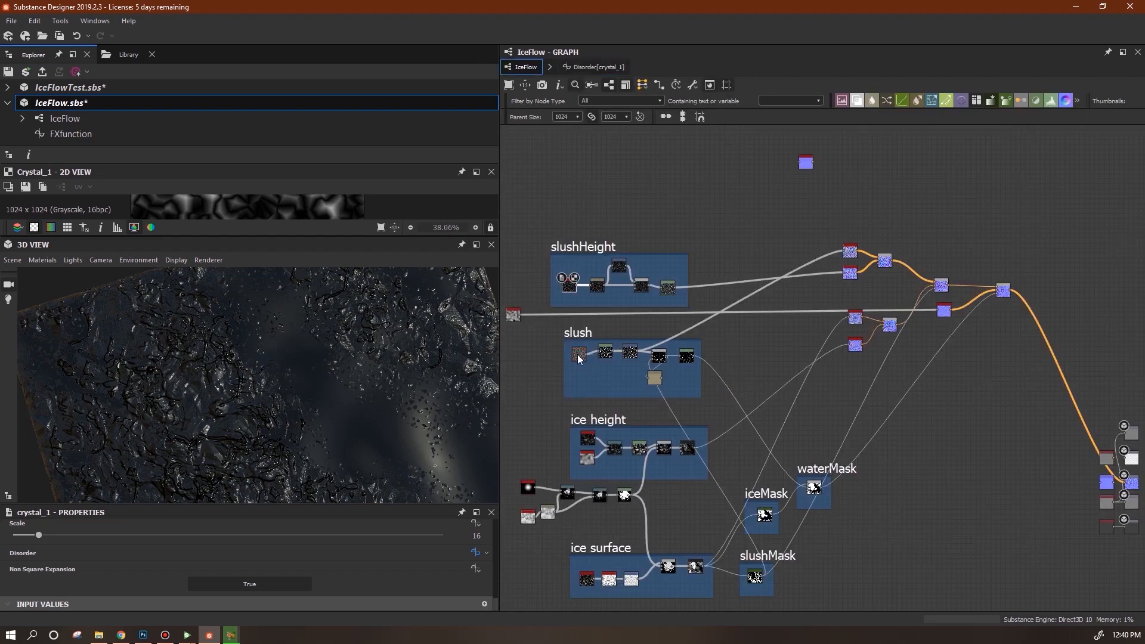
{"action": "left_click", "coordinate": [477, 553]}
{"action": "scroll", "coordinate": [759, 444], "scroll_direction": "down", "scroll_amount": 3}
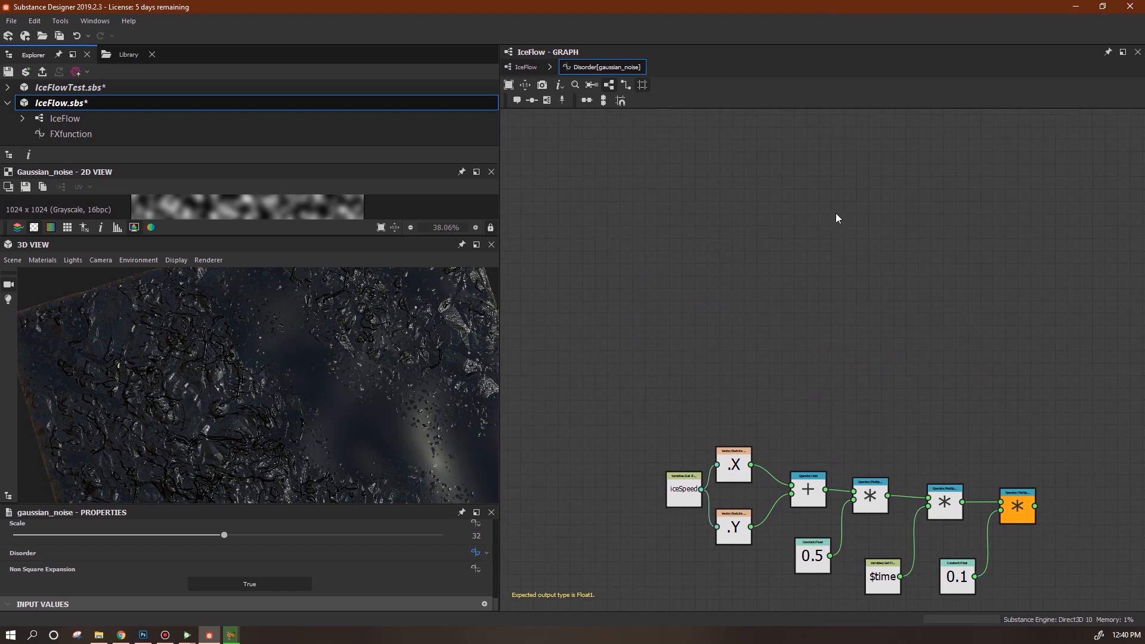
{"action": "key", "text": "ctrl+v"}
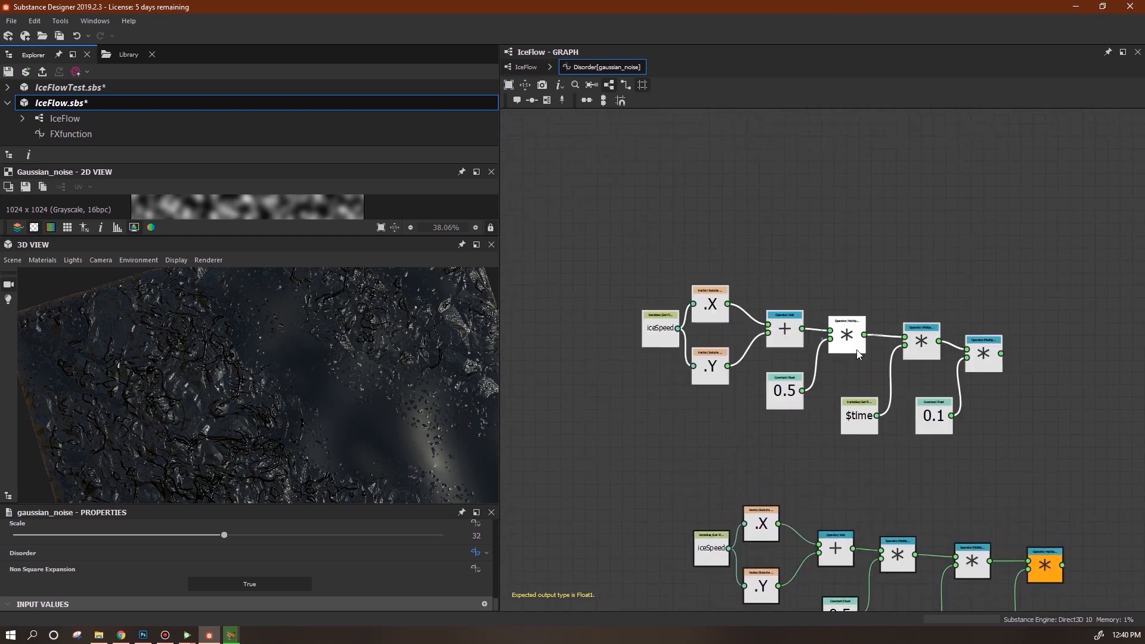
- Make the pasted $time Multiplication the output node and delete the older nodes from the Gaussian noise's Disorder function
{"action": "left_click", "coordinate": [918, 341]}
{"action": "left_click", "coordinate": [955, 389]}
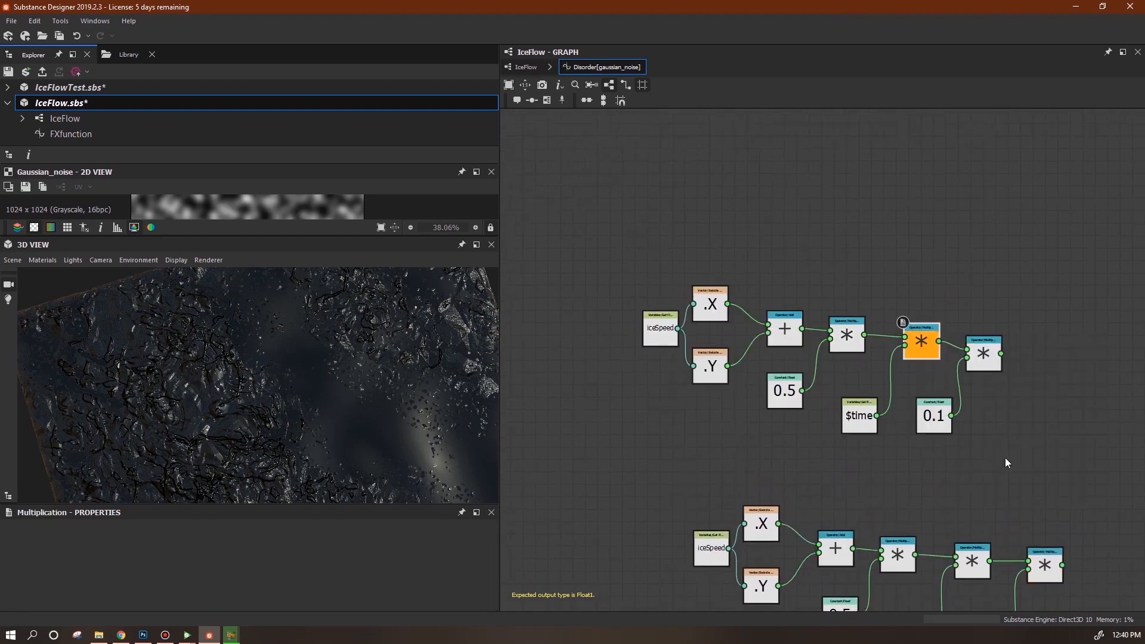
{"action": "middle_click_drag", "start_coordinate": [1013, 464], "coordinate": [901, 157]}
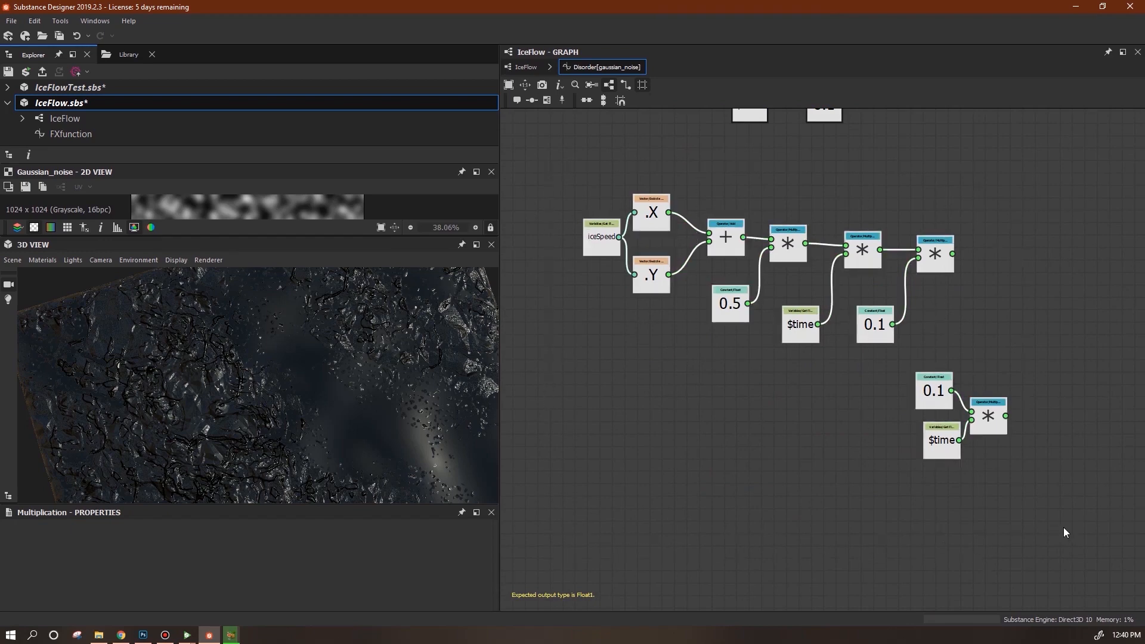
{"action": "key", "text": "Delete"}
{"action": "middle_click_drag", "start_coordinate": [900, 286], "coordinate": [978, 603]}
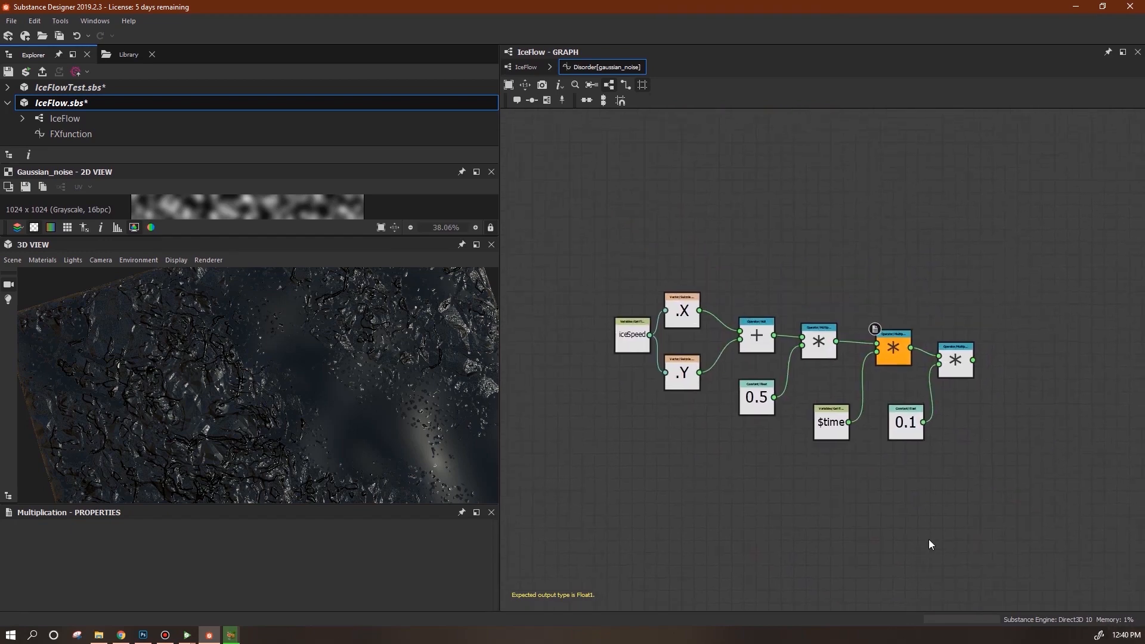
- Copy the Disorder network into FXfunction and reroute the old speed-time Multiplication's outgoing links to the pasted network's last Multiplication
{"action": "middle_click_drag", "start_coordinate": [929, 544], "coordinate": [972, 542]}
{"action": "double_click", "coordinate": [65, 135]}
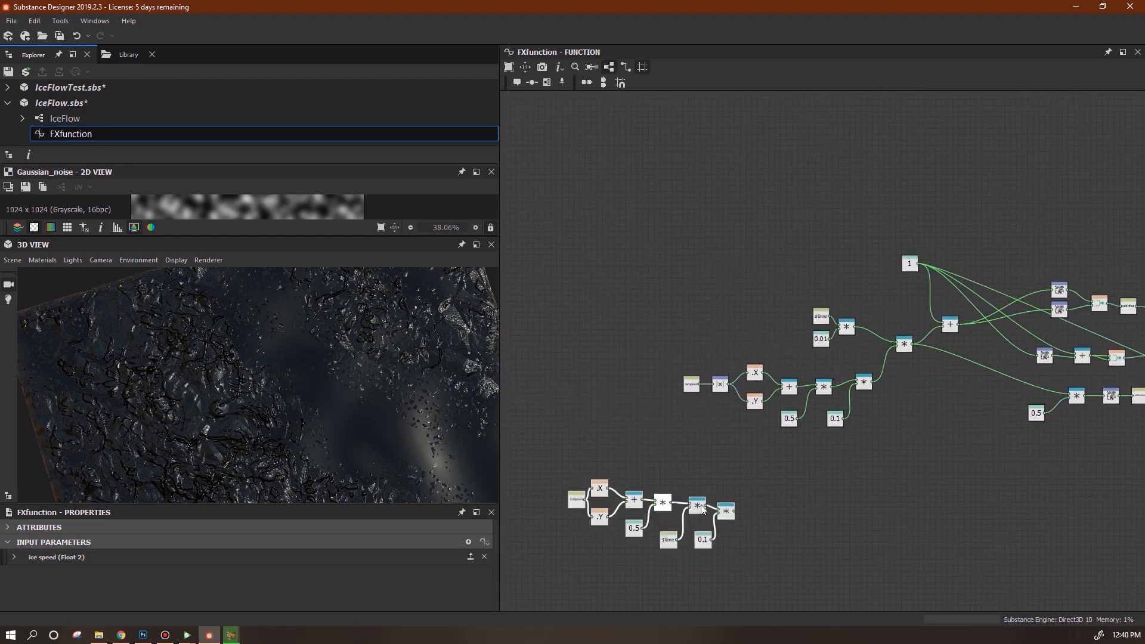
{"action": "left_click_drag", "start_coordinate": [701, 505], "coordinate": [833, 485]}
{"action": "scroll", "coordinate": [882, 521], "scroll_direction": "up", "scroll_amount": 3}
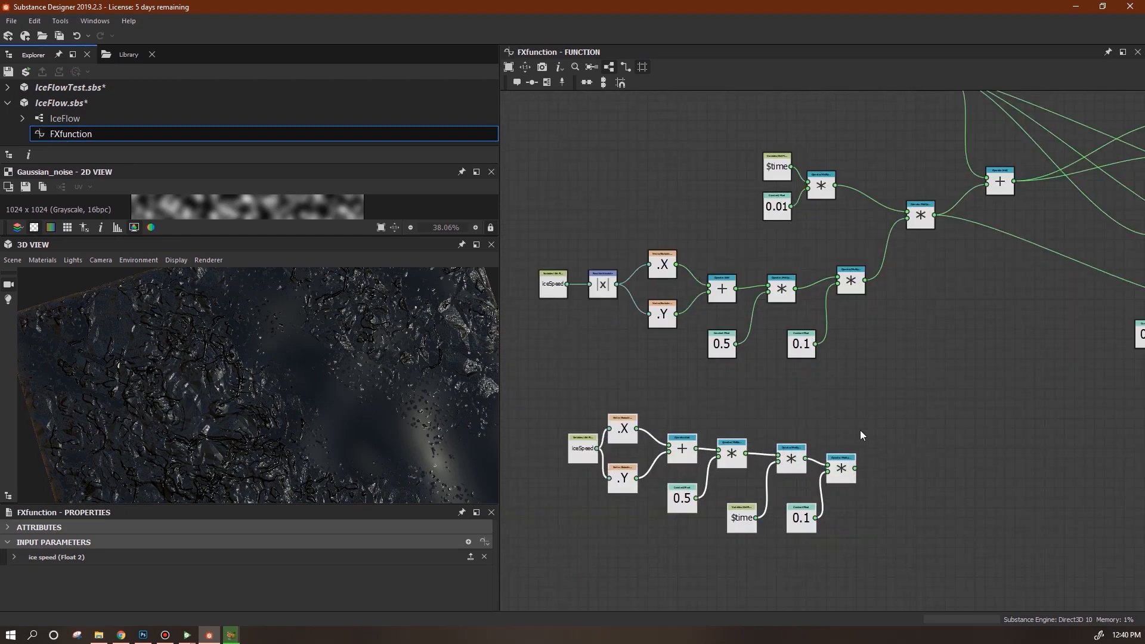
{"action": "middle_click_drag", "start_coordinate": [860, 437], "coordinate": [853, 468]}
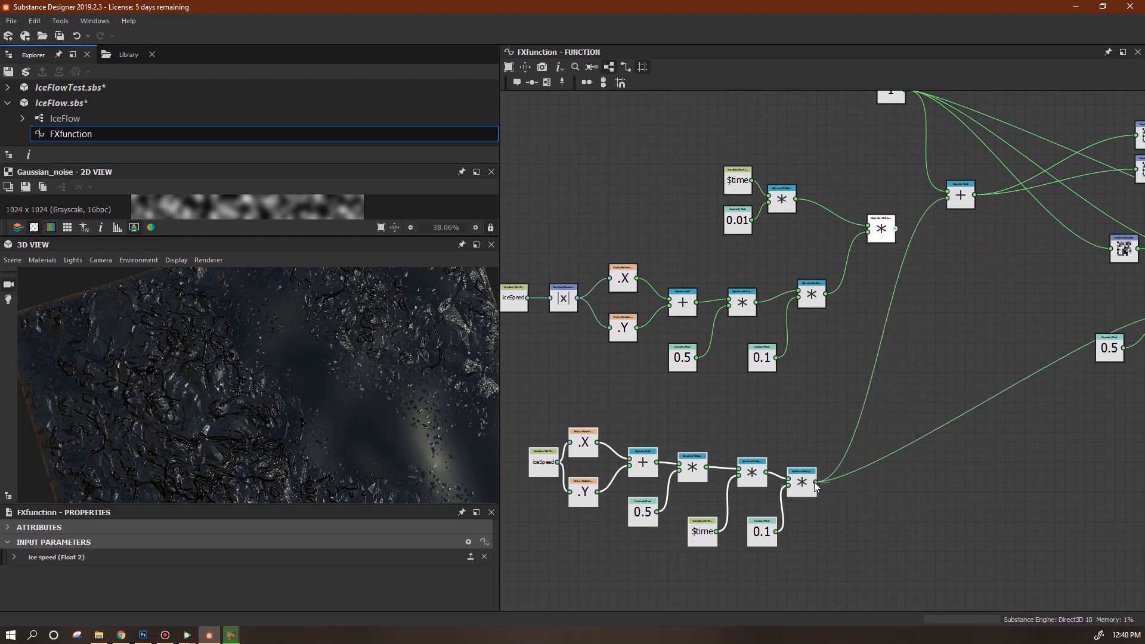
- Move the Absolute node between the pasted iceSpeed variable and the pasted X and Y swizzles in FXfunction
{"action": "middle_click_drag", "start_coordinate": [934, 492], "coordinate": [1022, 525]}
{"action": "middle_click_drag", "start_coordinate": [860, 350], "coordinate": [962, 320]}
{"action": "mouse_move", "coordinate": [737, 473]}
{"action": "left_mouse_down"}
{"action": "mouse_move", "coordinate": [681, 452]}
{"action": "mouse_move", "coordinate": [737, 450]}
{"action": "left_mouse_up"}
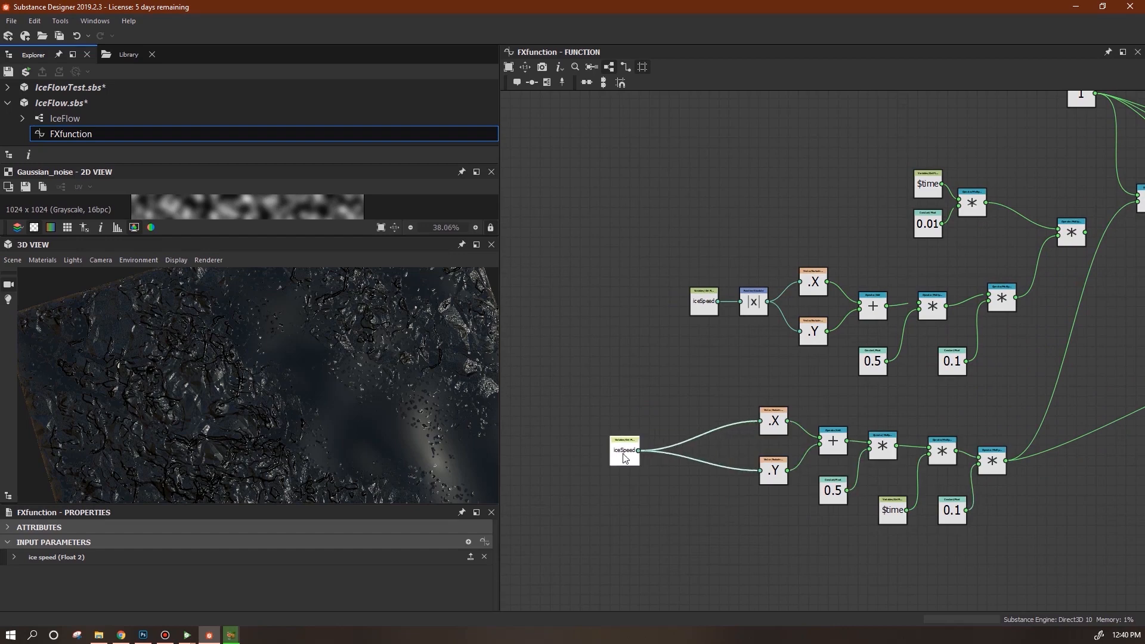
{"action": "left_click", "coordinate": [757, 391]}
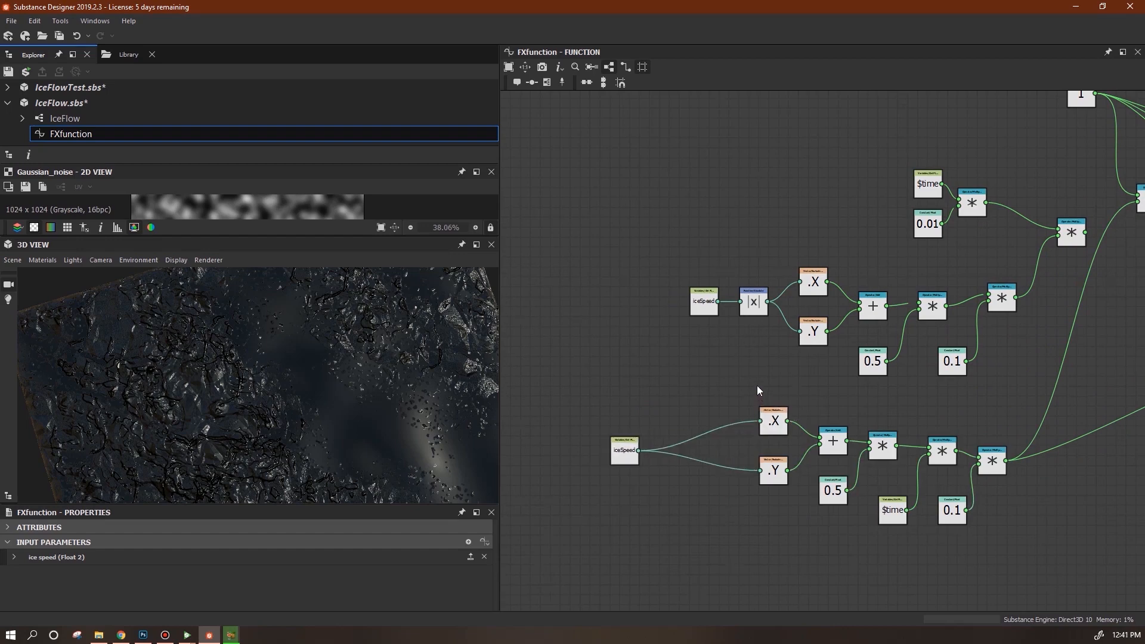
{"action": "left_click", "coordinate": [754, 303]}
{"action": "left_click_drag", "start_coordinate": [719, 302], "coordinate": [643, 450]}
{"action": "key", "text": "Escape"}
{"action": "left_click_drag", "start_coordinate": [696, 411], "coordinate": [696, 451]}
- Delete FXfunction's old swizzle, Add, Multiplication, $time and constant nodes above the pasted network
{"action": "middle_click_drag", "start_coordinate": [877, 365], "coordinate": [772, 387]}
{"action": "middle_click_drag", "start_coordinate": [669, 357], "coordinate": [689, 405]}
{"action": "left_click_drag", "start_coordinate": [679, 216], "coordinate": [740, 432]}
{"action": "key", "text": "Delete"}
{"action": "key", "text": "Delete"}
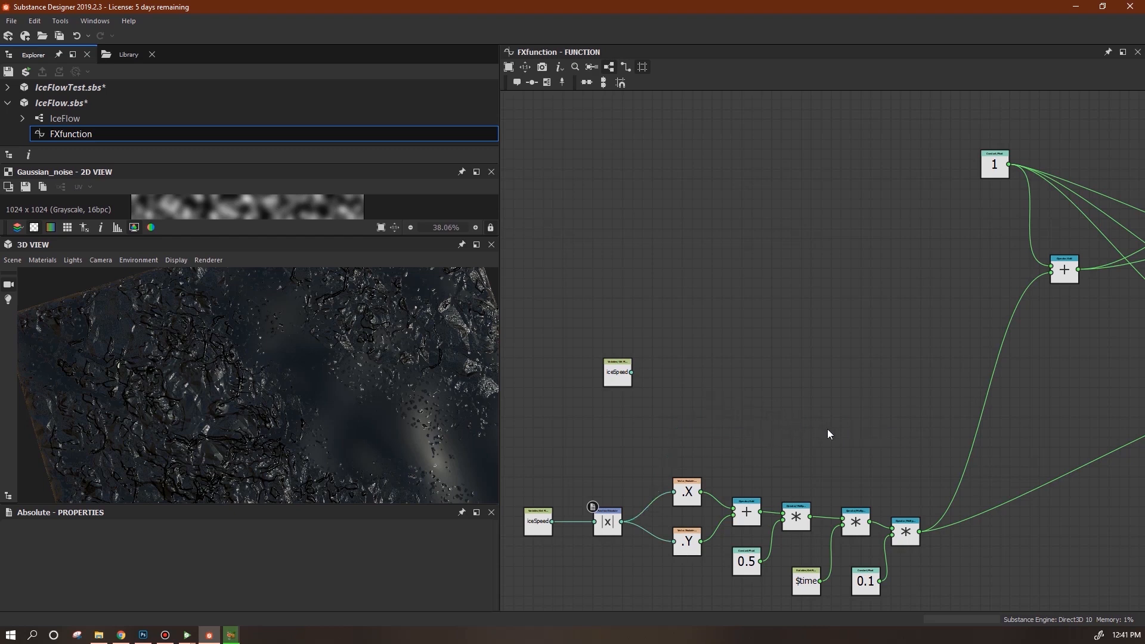
{"action": "middle_click_drag", "start_coordinate": [828, 428], "coordinate": [867, 336]}
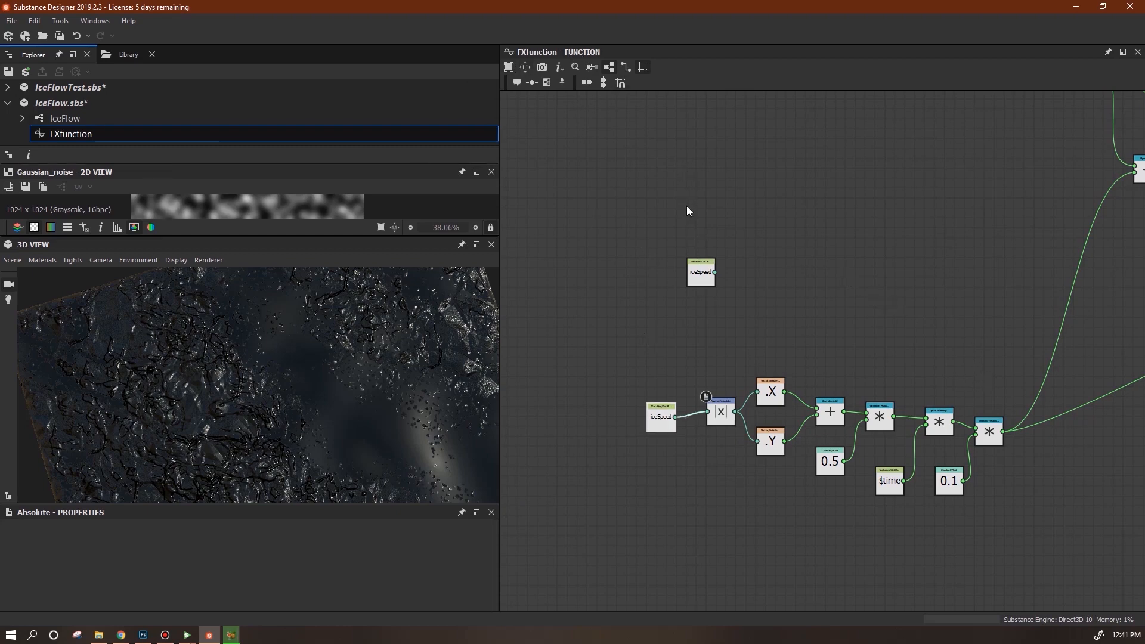
- Insert the Absolute node after iceSpeed in the Crystal and Gaussian noise Disorder functions, and save the IceFlow package
{"action": "double_click", "coordinate": [72, 120]}
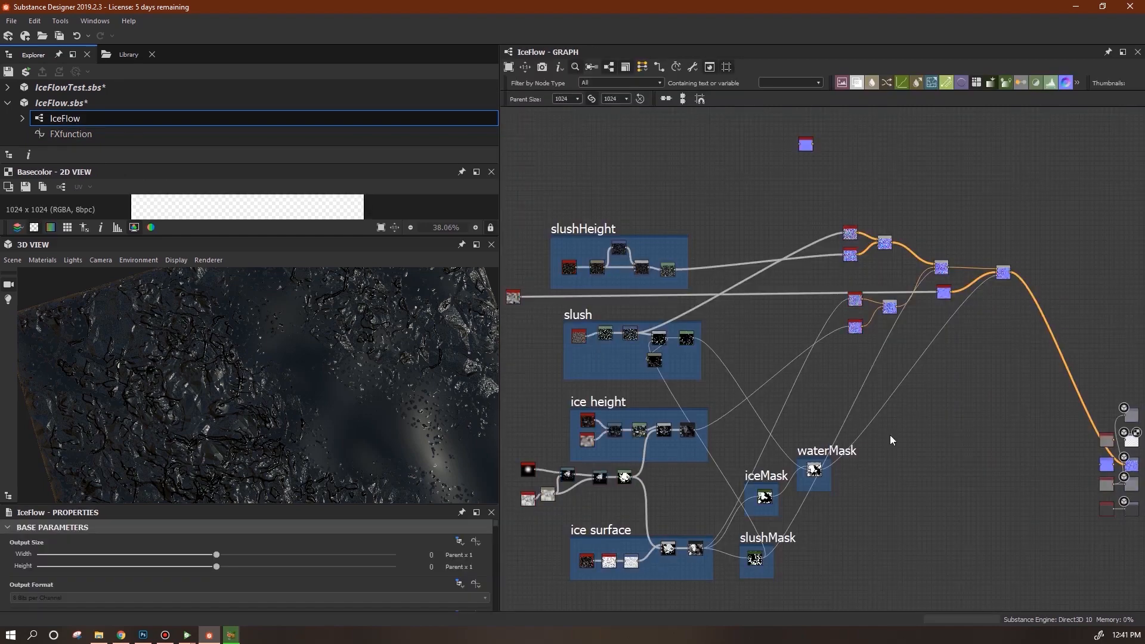
{"action": "double_click", "coordinate": [717, 231]}
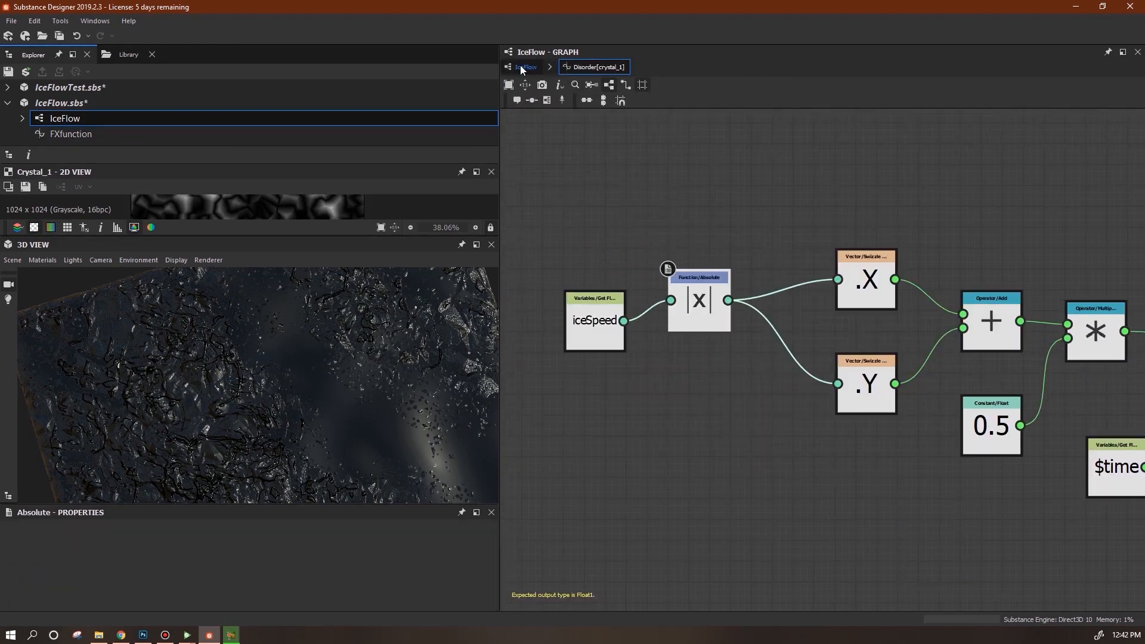
{"action": "left_click", "coordinate": [521, 67]}
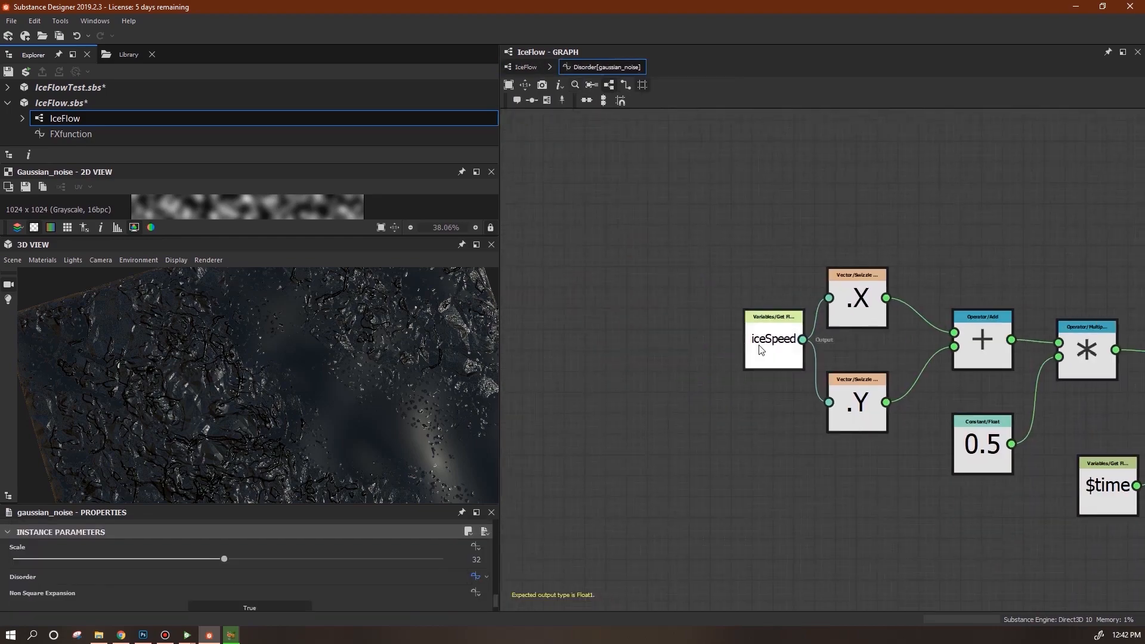
{"action": "left_click", "coordinate": [26, 73]}
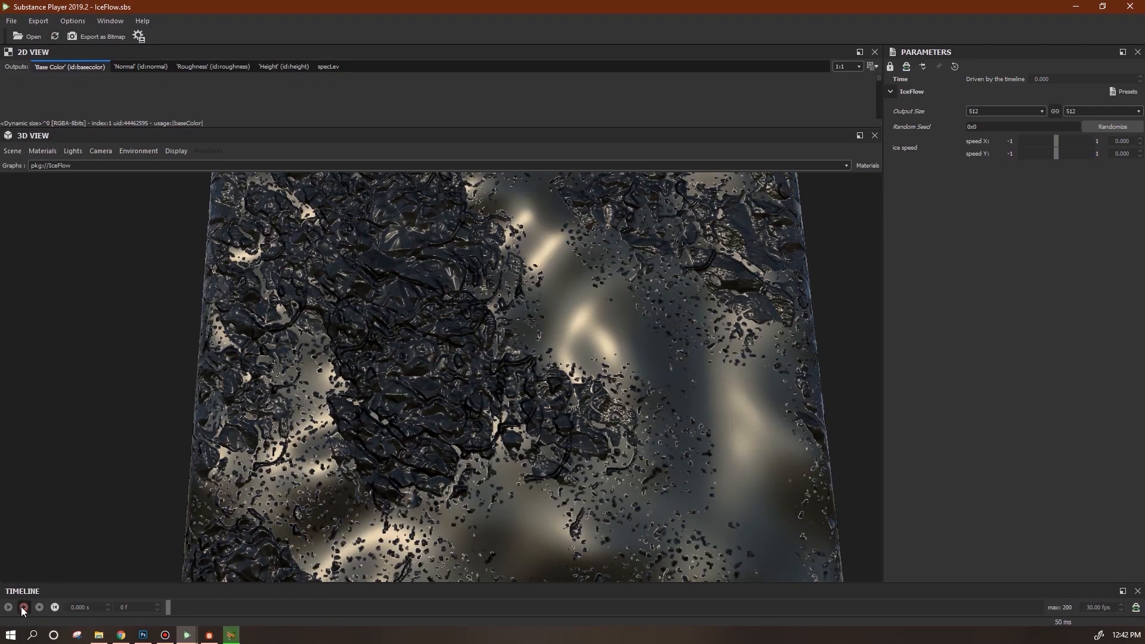
- Play the IceFlow timeline in Substance Player and watch the flow with ice speed X and Y raised to 1
{"action": "left_click", "coordinate": [10, 607]}
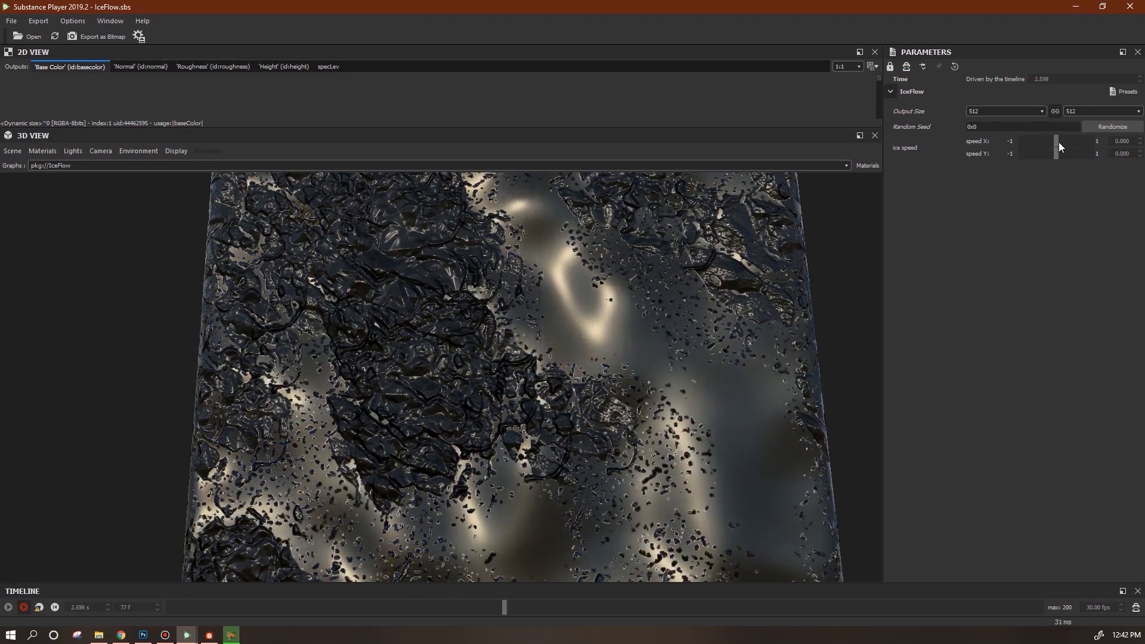
{"action": "left_click_drag", "start_coordinate": [1057, 142], "coordinate": [1109, 144]}
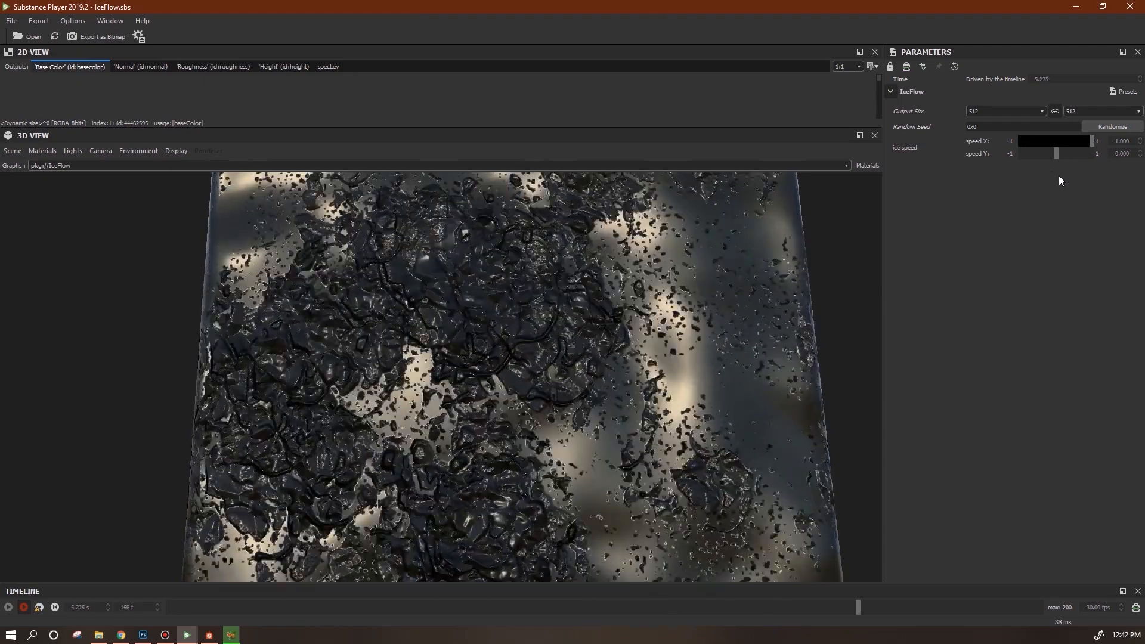
{"action": "left_click_drag", "start_coordinate": [1069, 155], "coordinate": [1097, 157]}
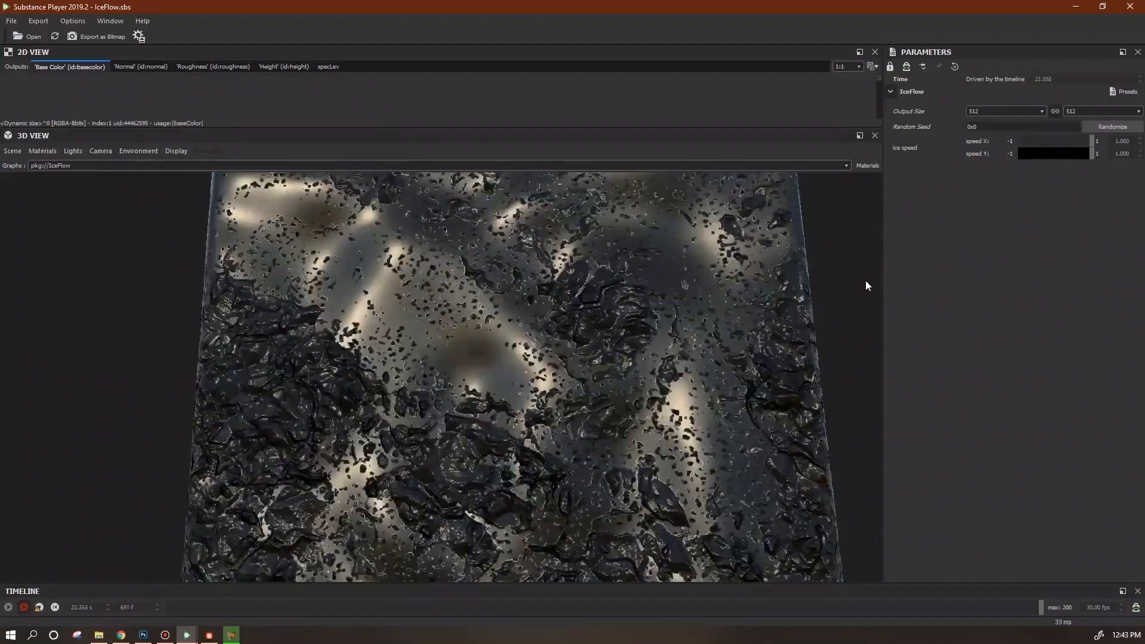
- Compare the flow at ice speed X about 0.03 and Y about 0.2 with both at 1, and stop playback
{"action": "left_click_drag", "start_coordinate": [1093, 143], "coordinate": [1064, 159]}
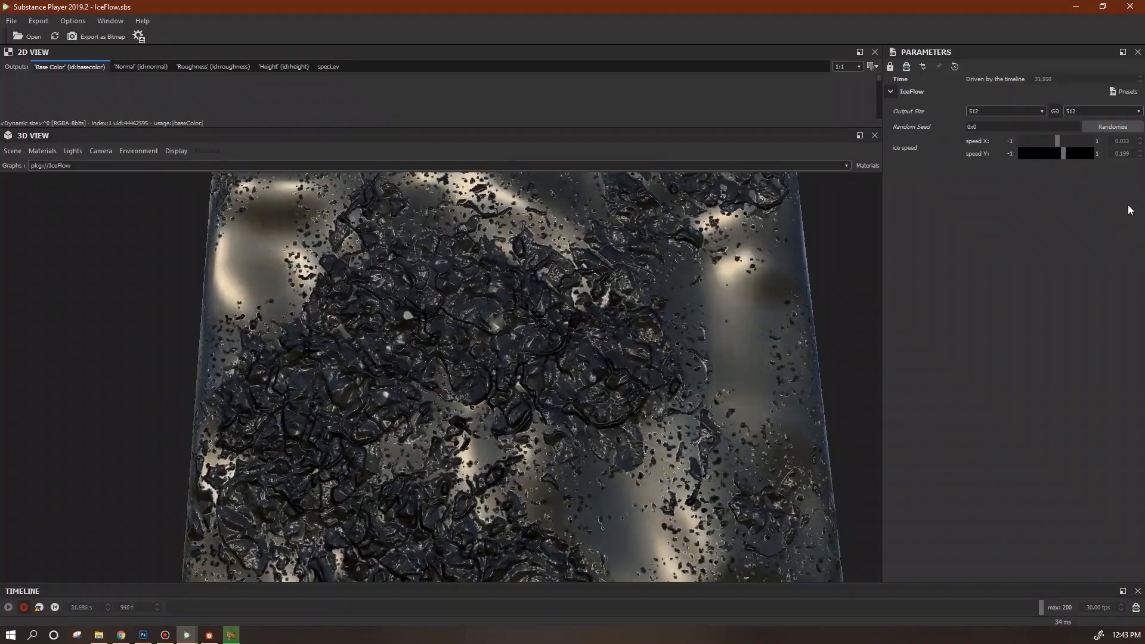
{"action": "left_click_drag", "start_coordinate": [452, 367], "coordinate": [545, 424]}
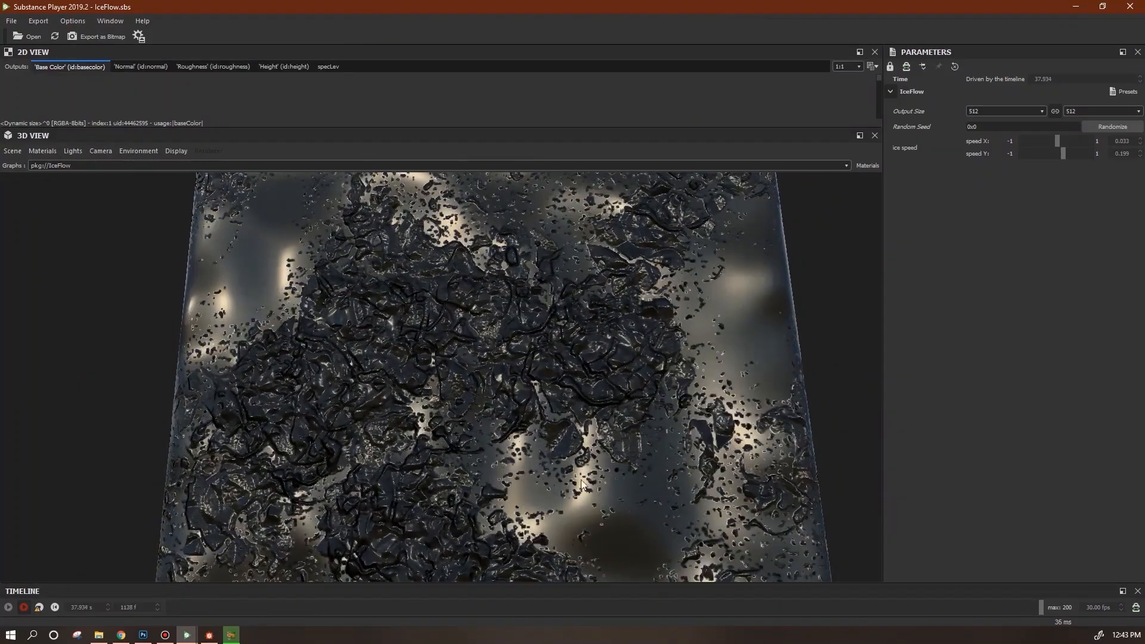
{"action": "left_click_drag", "start_coordinate": [1056, 141], "coordinate": [1103, 157]}
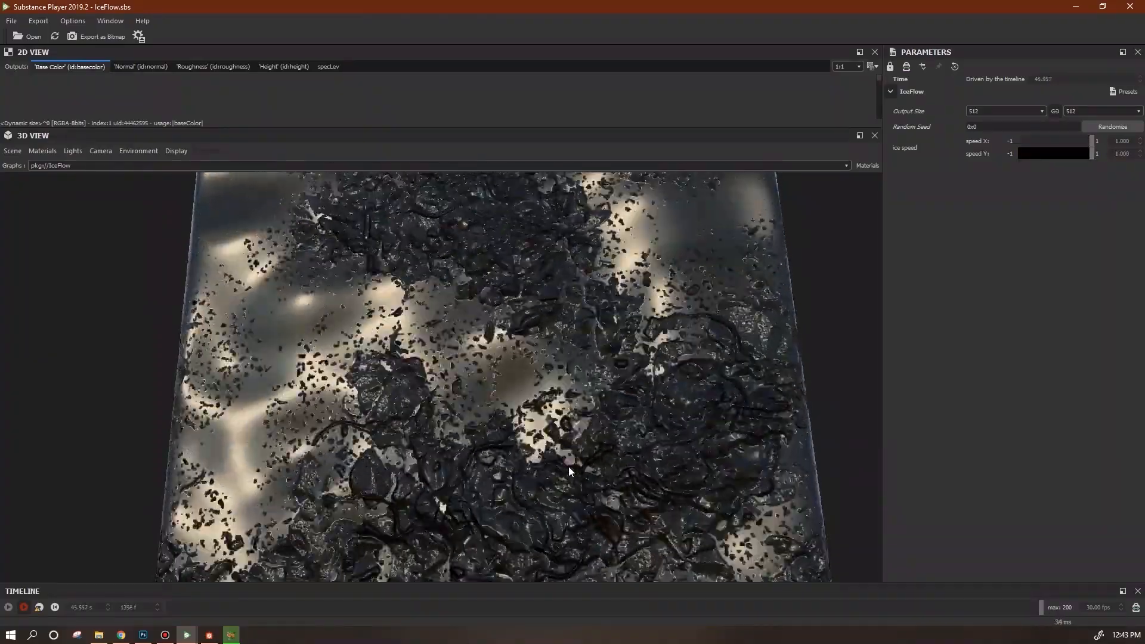
{"action": "left_click_drag", "start_coordinate": [245, 402], "coordinate": [302, 413]}
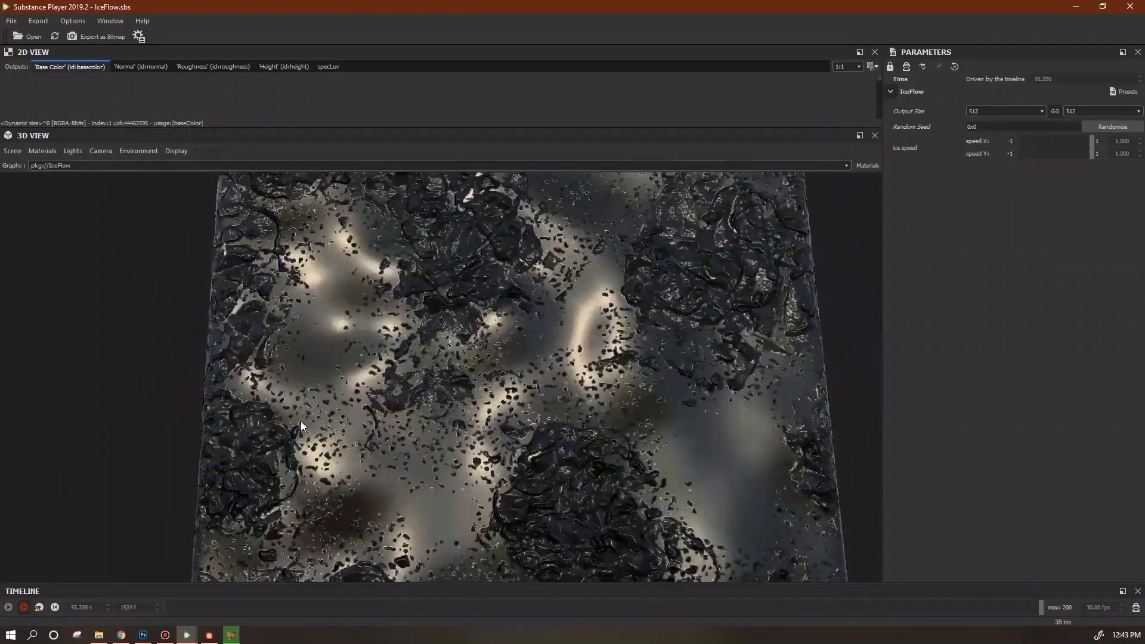
{"action": "left_click", "coordinate": [25, 607]}
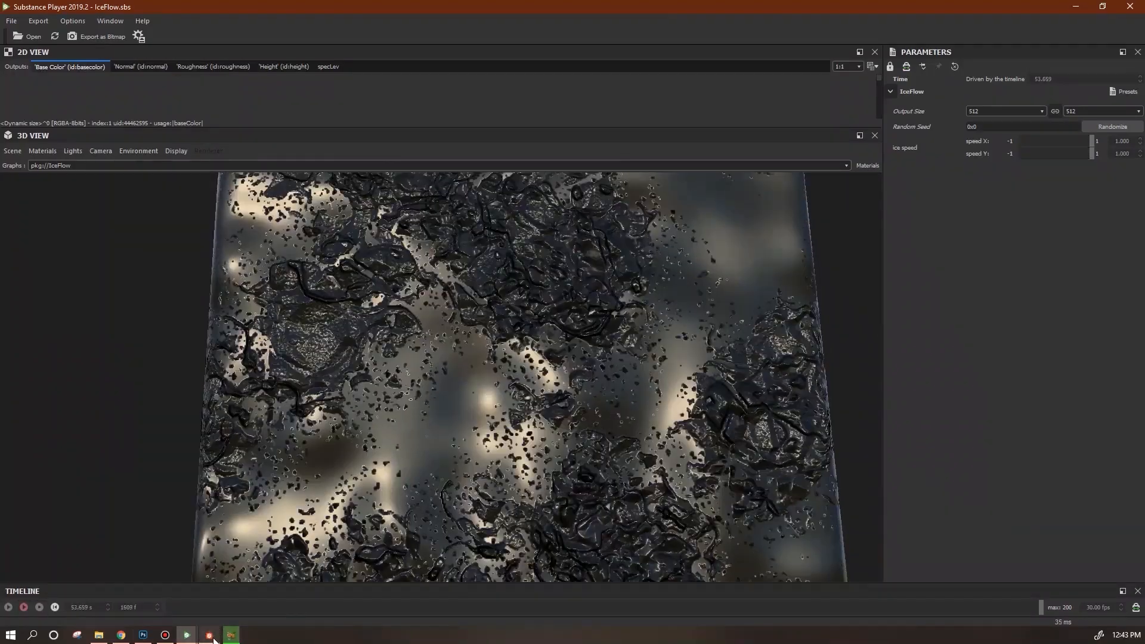
- Return to Substance Designer's IceFlow graph and delete the unused Blur node in the slush frame
{"action": "left_click", "coordinate": [208, 635]}
{"action": "scroll", "coordinate": [739, 444], "scroll_direction": "down", "scroll_amount": 2}
{"action": "left_click", "coordinate": [525, 67]}
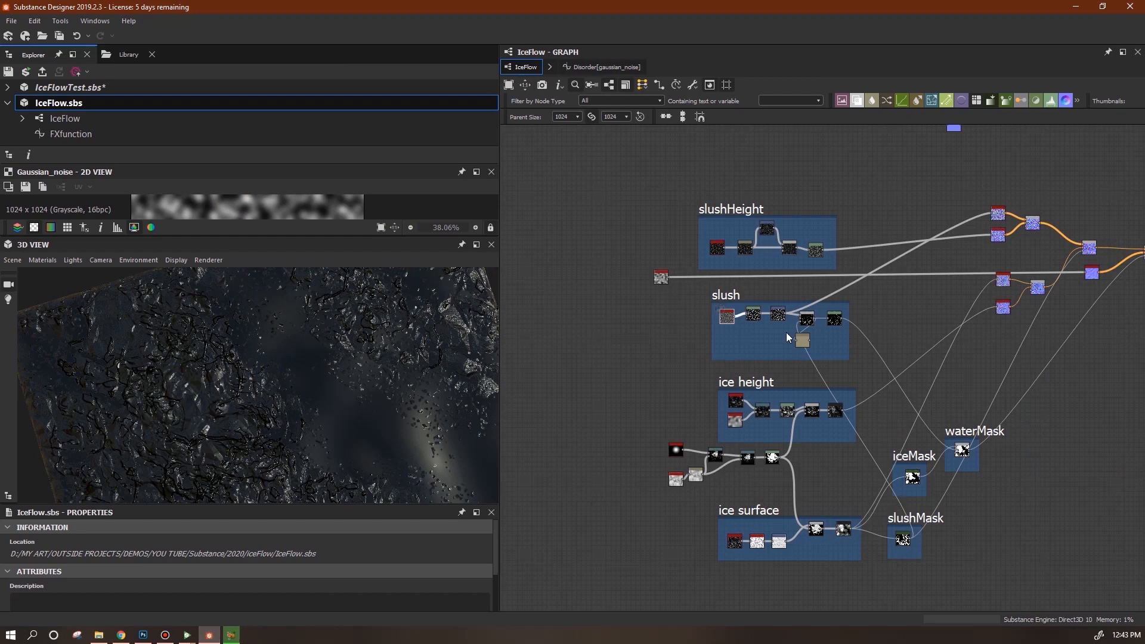
{"action": "middle_click_drag", "start_coordinate": [1017, 455], "coordinate": [781, 430]}
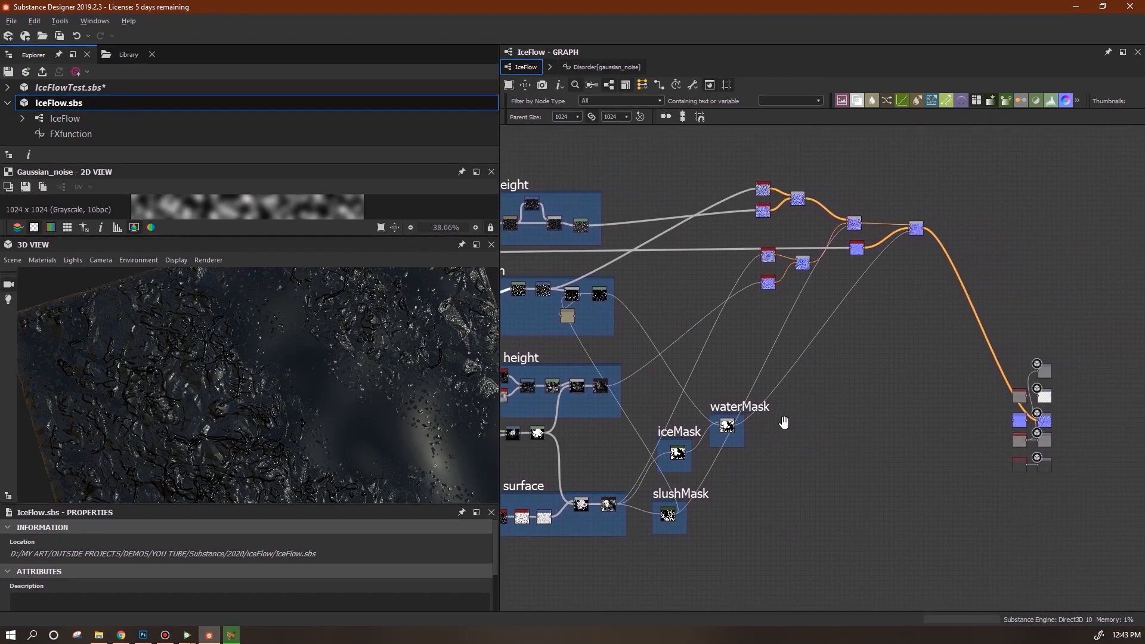
{"action": "left_click", "coordinate": [567, 316]}
{"action": "key", "text": "Delete"}
{"action": "middle_click_drag", "start_coordinate": [896, 481], "coordinate": [933, 536]}
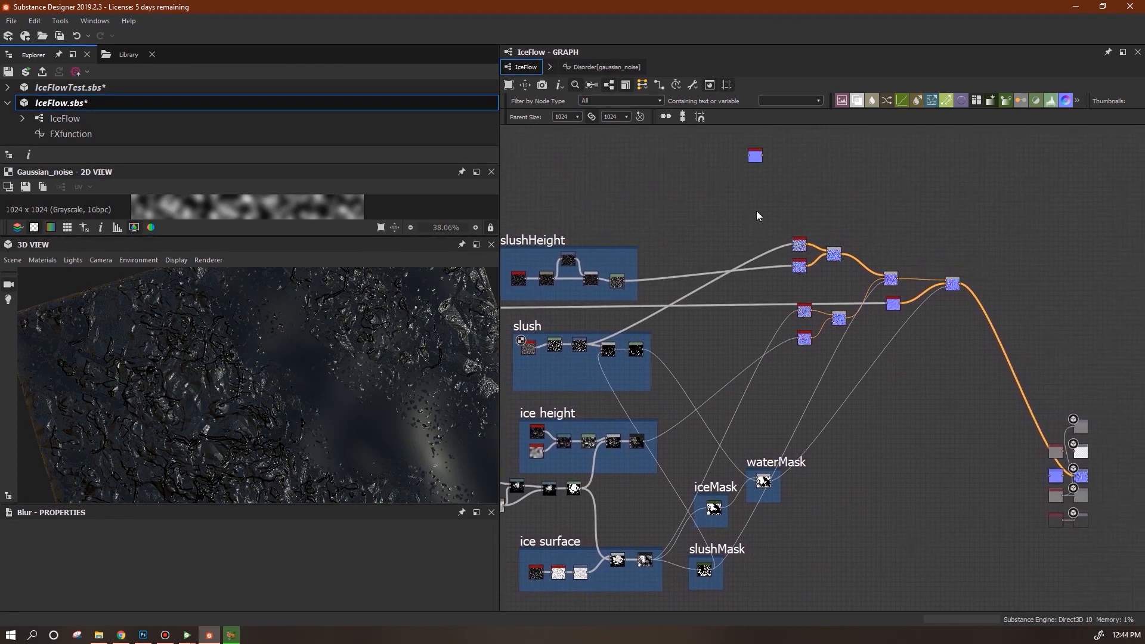
- Put a frame titled "normal" around the height-to-normal and normal-blending nodes
{"action": "right_click", "coordinate": [952, 284]}
{"action": "left_click", "coordinate": [985, 353]}
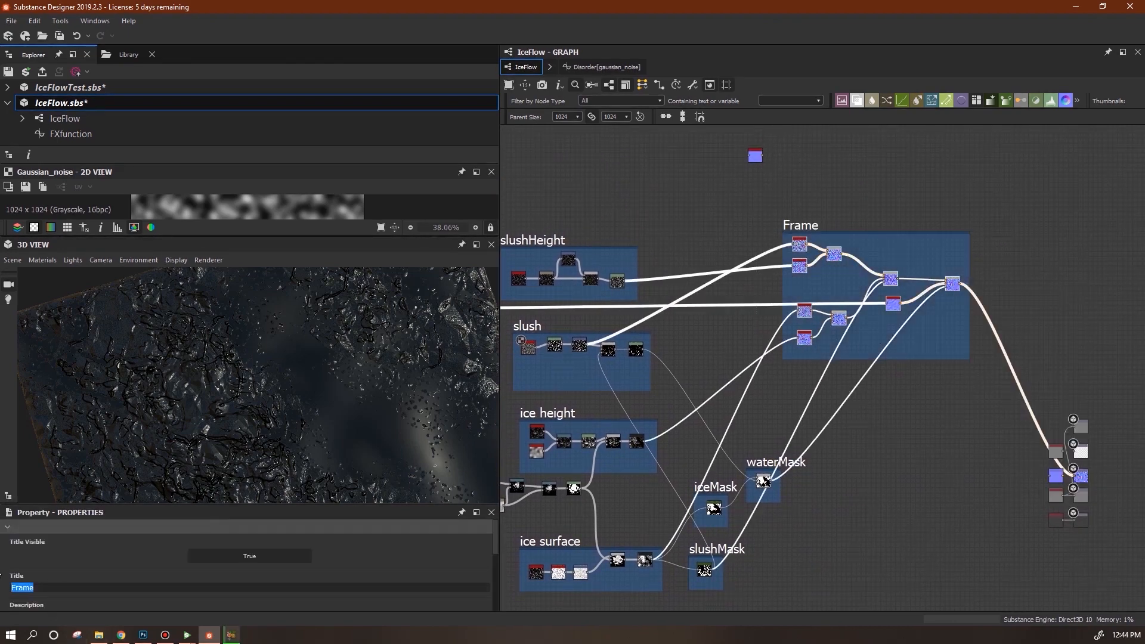
{"action": "left_click", "coordinate": [788, 136]}
- Delete the unconnected height-to-normal node above the normal frame and move the whole frame higher in the graph
{"action": "left_click", "coordinate": [754, 157]}
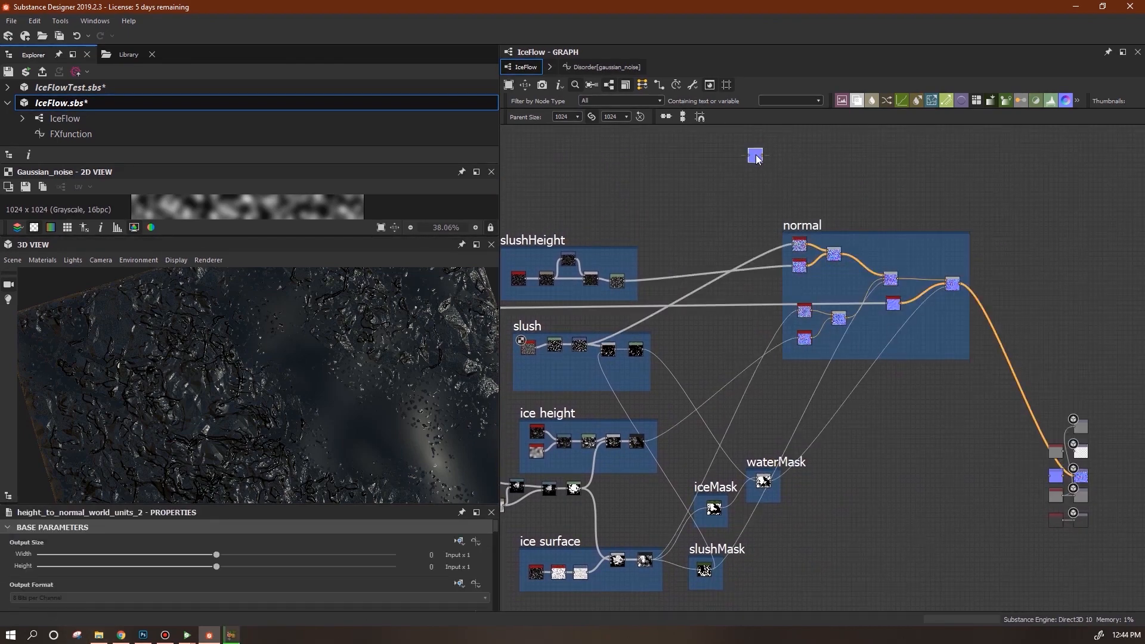
{"action": "left_click", "coordinate": [812, 173]}
{"action": "middle_click_drag", "start_coordinate": [840, 180], "coordinate": [869, 257]}
{"action": "left_click_drag", "start_coordinate": [829, 219], "coordinate": [748, 249]}
{"action": "left_click_drag", "start_coordinate": [844, 305], "coordinate": [790, 146]}
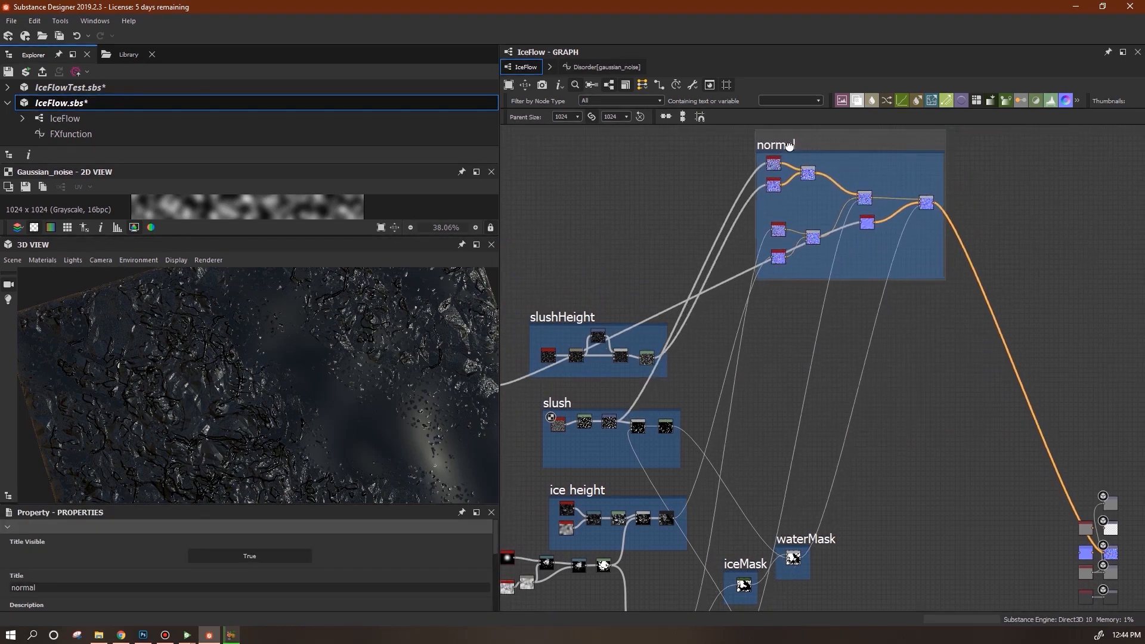
- Add a Blend node and a Levels node below the normal frame, and feed the Levels from the ice height output
{"action": "key", "text": "alt+Tab"}
{"action": "left_click", "coordinate": [911, 464]}
{"action": "middle_click_drag", "start_coordinate": [929, 485], "coordinate": [1021, 386]}
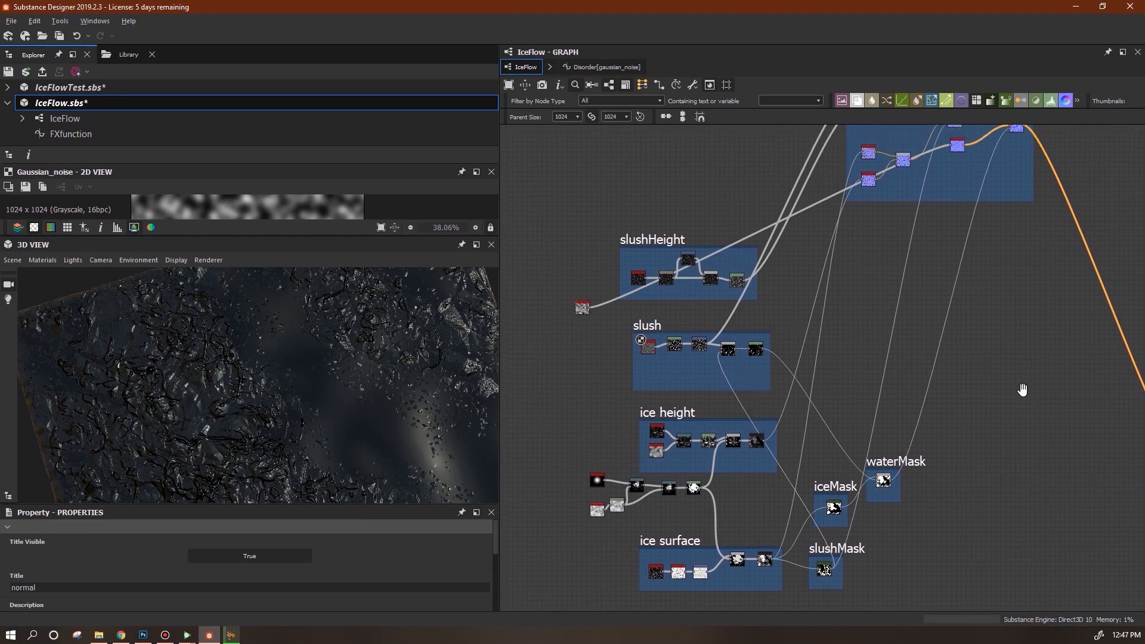
{"action": "middle_click_drag", "start_coordinate": [1000, 343], "coordinate": [992, 387]}
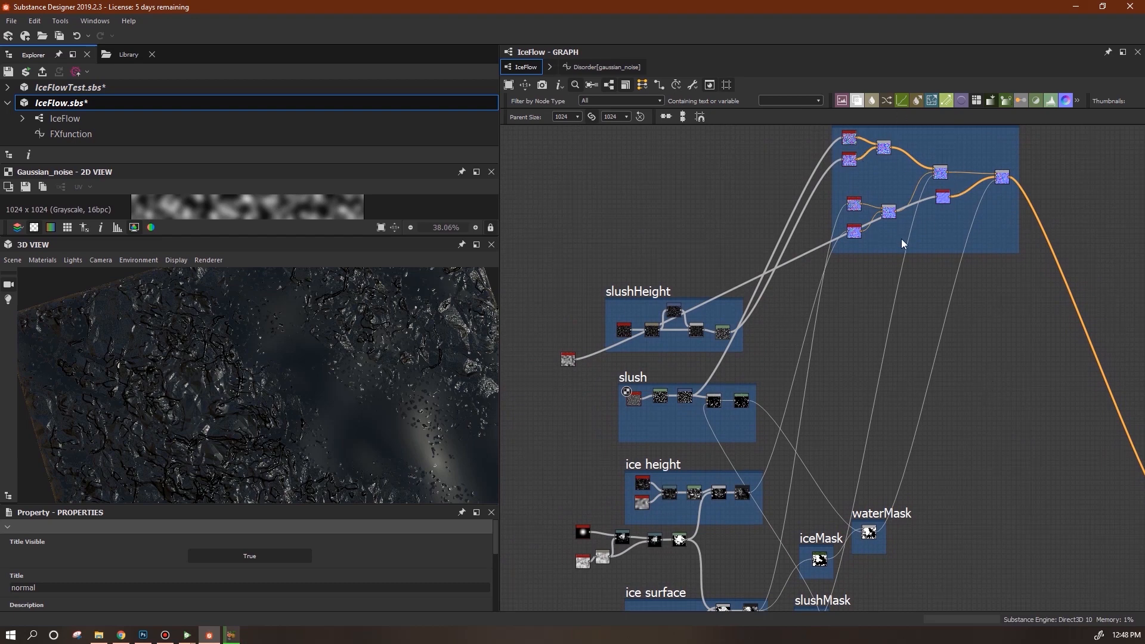
{"action": "left_click_drag", "start_coordinate": [857, 101], "coordinate": [1015, 317]}
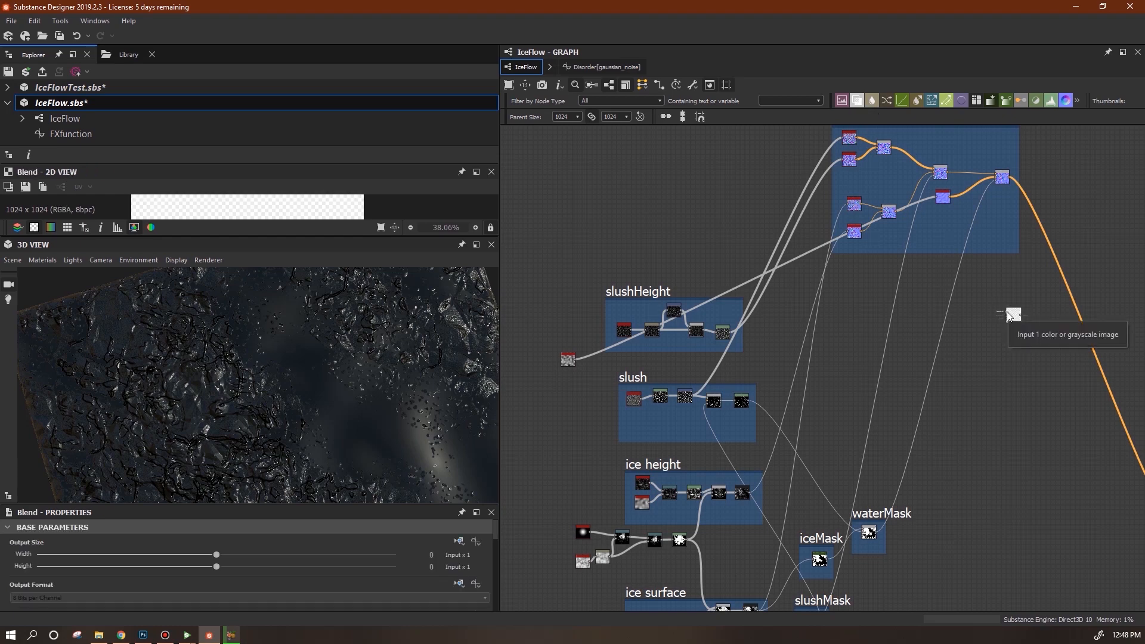
{"action": "left_click_drag", "start_coordinate": [1052, 104], "coordinate": [928, 300]}
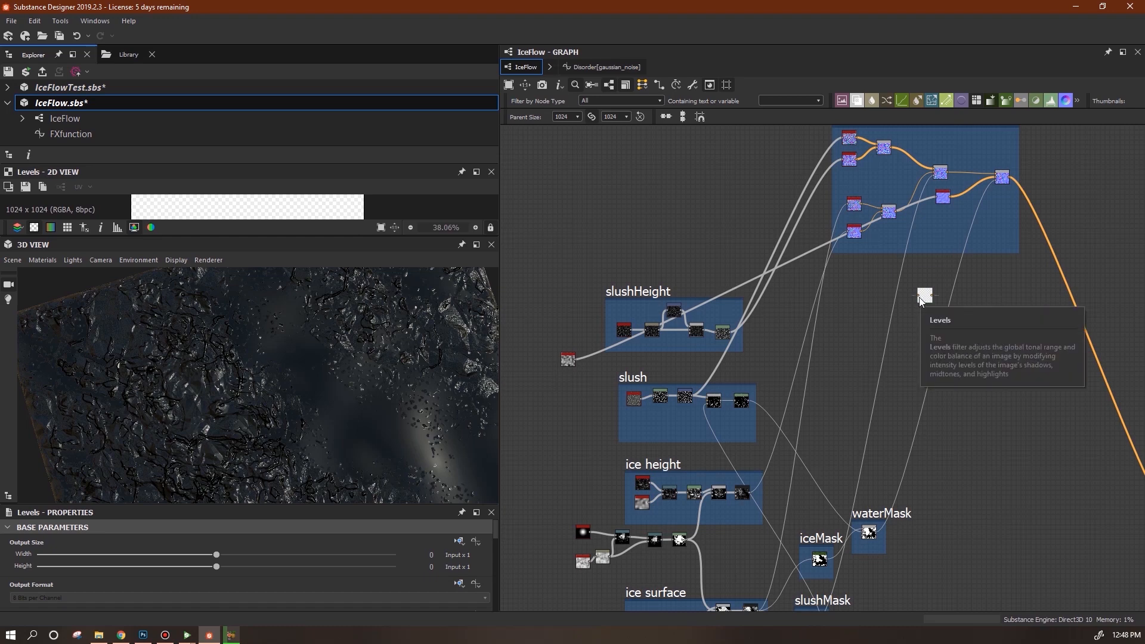
{"action": "left_click_drag", "start_coordinate": [918, 296], "coordinate": [751, 496]}
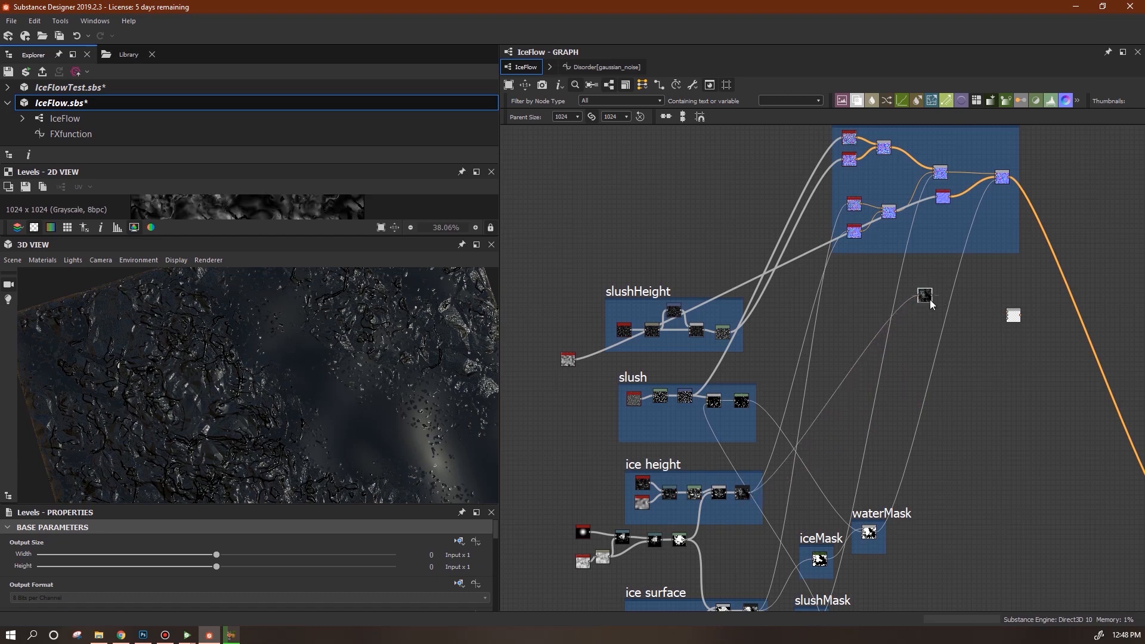
- Add a second Levels fed by slushHeight, and blend both Levels using iceMask as the mask
{"action": "left_click_drag", "start_coordinate": [935, 345], "coordinate": [730, 332]}
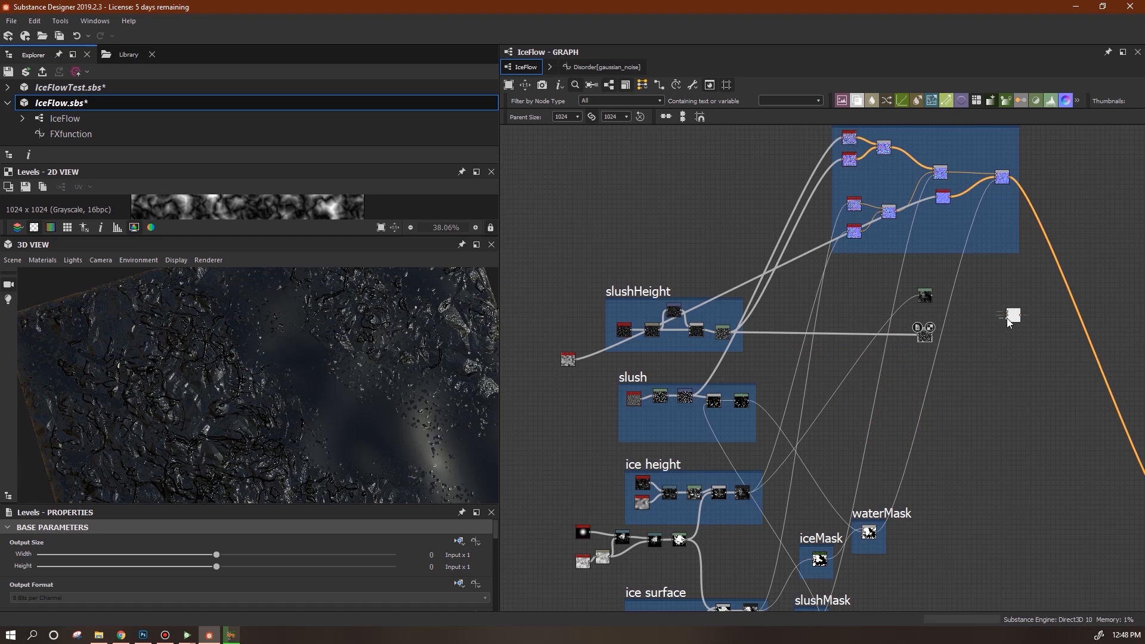
{"action": "left_click_drag", "start_coordinate": [833, 555], "coordinate": [832, 557]}
{"action": "middle_click_drag", "start_coordinate": [838, 460], "coordinate": [827, 402]}
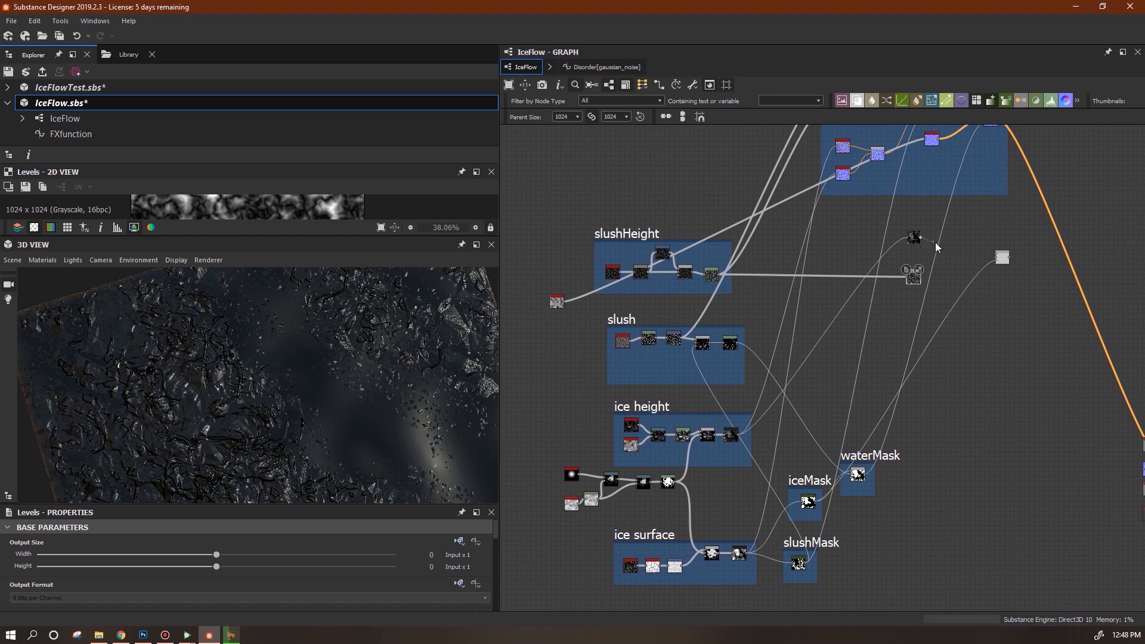
{"action": "left_click_drag", "start_coordinate": [995, 255], "coordinate": [921, 278]}
{"action": "left_click_drag", "start_coordinate": [1002, 257], "coordinate": [948, 262]}
{"action": "left_click_drag", "start_coordinate": [317, 236], "coordinate": [330, 401]}
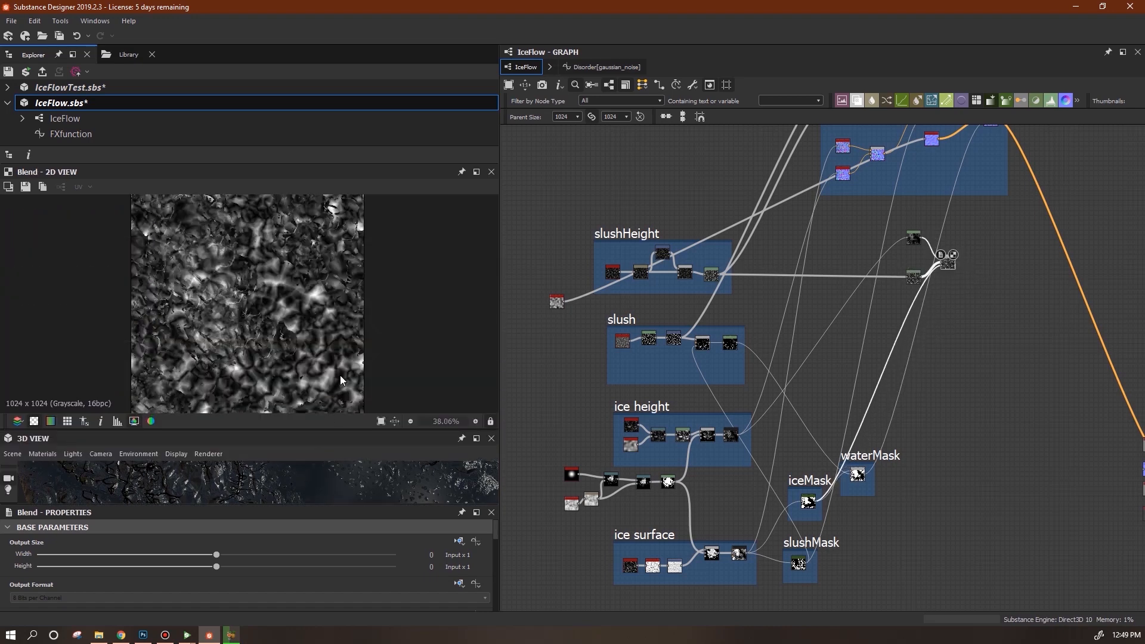
{"action": "left_click_drag", "start_coordinate": [949, 266], "coordinate": [949, 254]}
- Add a second Blend after the first, masked by waterMask, and connect a new Levels of the Gaussian noise to it
{"action": "left_click_drag", "start_coordinate": [857, 101], "coordinate": [993, 252]}
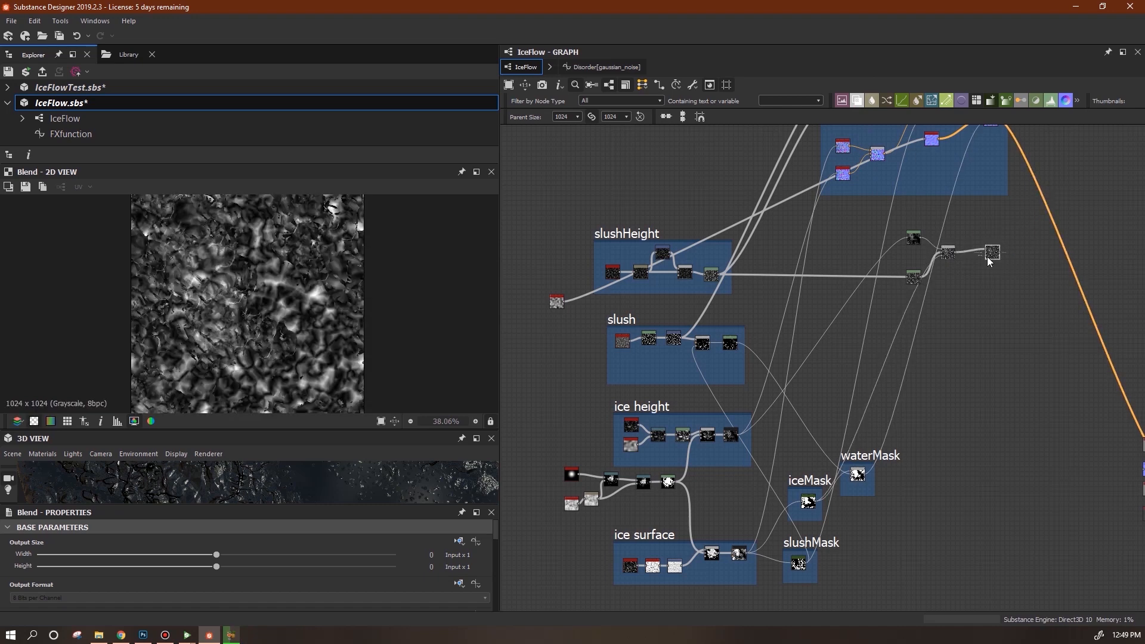
{"action": "left_click_drag", "start_coordinate": [986, 256], "coordinate": [1015, 420]}
{"action": "left_click_drag", "start_coordinate": [866, 479], "coordinate": [860, 476]}
{"action": "left_click_drag", "start_coordinate": [1050, 100], "coordinate": [993, 286]}
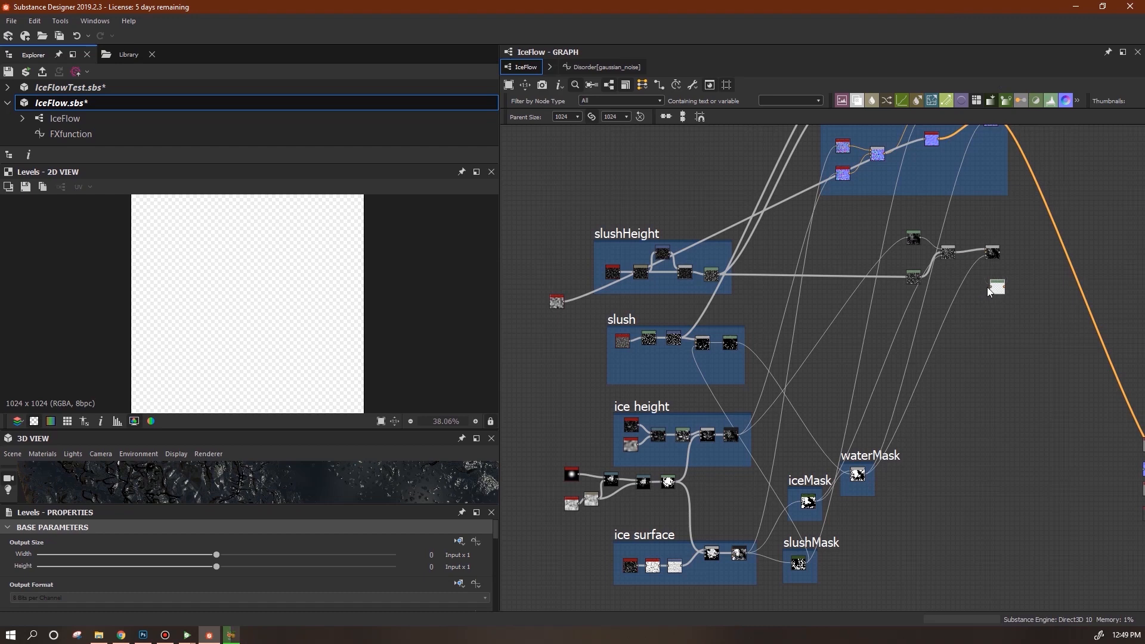
{"action": "left_click_drag", "start_coordinate": [966, 296], "coordinate": [564, 303]}
{"action": "left_click_drag", "start_coordinate": [999, 292], "coordinate": [965, 281]}
- Tidy the three Levels nodes around the Blends and preview the final Blend in the 2D view
{"action": "scroll", "coordinate": [997, 304], "scroll_direction": "up", "scroll_amount": 4}
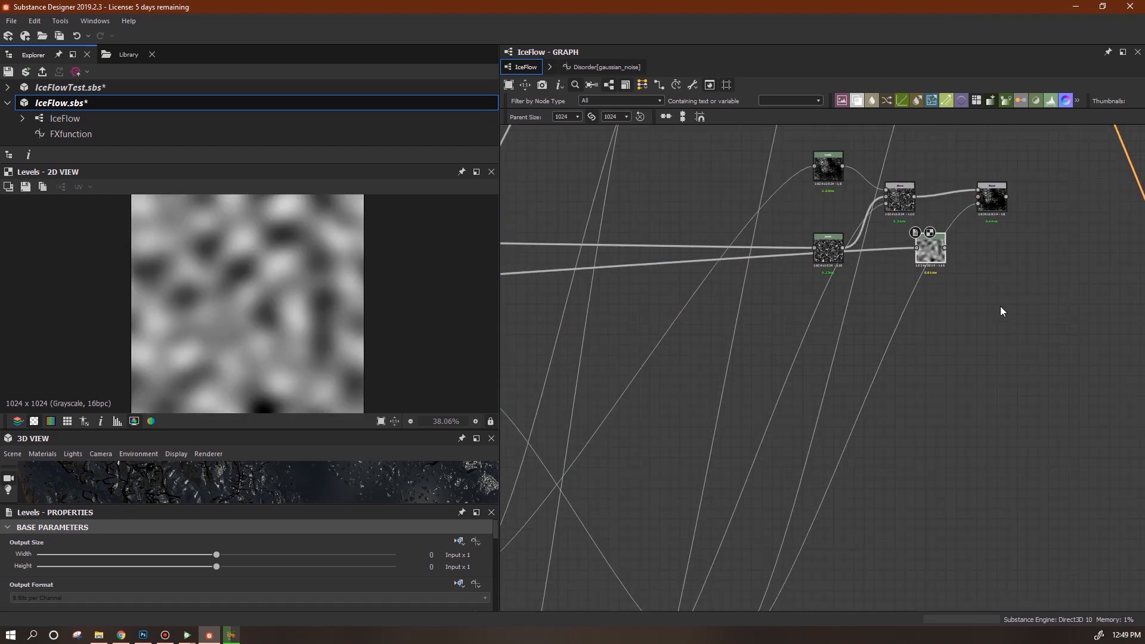
{"action": "middle_click_drag", "start_coordinate": [1000, 306], "coordinate": [967, 484]}
{"action": "left_click_drag", "start_coordinate": [795, 347], "coordinate": [806, 347]}
{"action": "left_click_drag", "start_coordinate": [796, 426], "coordinate": [806, 399]}
{"action": "left_click_drag", "start_coordinate": [912, 425], "coordinate": [939, 381]}
{"action": "double_click", "coordinate": [964, 382]}
- Connect the final Blend's result to the graph's Height output
{"action": "scroll", "coordinate": [1068, 489], "scroll_direction": "down", "scroll_amount": 3}
{"action": "middle_click_drag", "start_coordinate": [1073, 495], "coordinate": [834, 268]}
{"action": "left_click_drag", "start_coordinate": [754, 192], "coordinate": [962, 484]}
{"action": "scroll", "coordinate": [895, 462], "scroll_direction": "up", "scroll_amount": 3}
{"action": "scroll", "coordinate": [933, 476], "scroll_direction": "up", "scroll_amount": 3}
{"action": "middle_click_drag", "start_coordinate": [961, 484], "coordinate": [624, 435]}
{"action": "left_click_drag", "start_coordinate": [624, 435], "coordinate": [840, 461]}
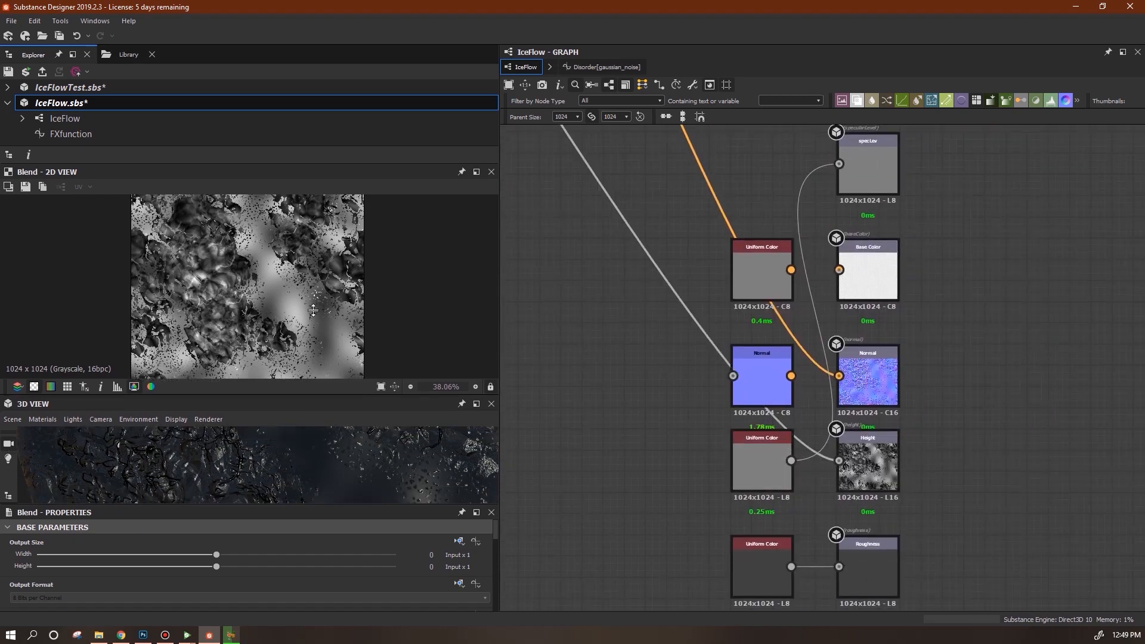
- Enlarge the 3D view and set the default material's Height Scale to 1
{"action": "left_click_drag", "start_coordinate": [305, 428], "coordinate": [316, 235]}
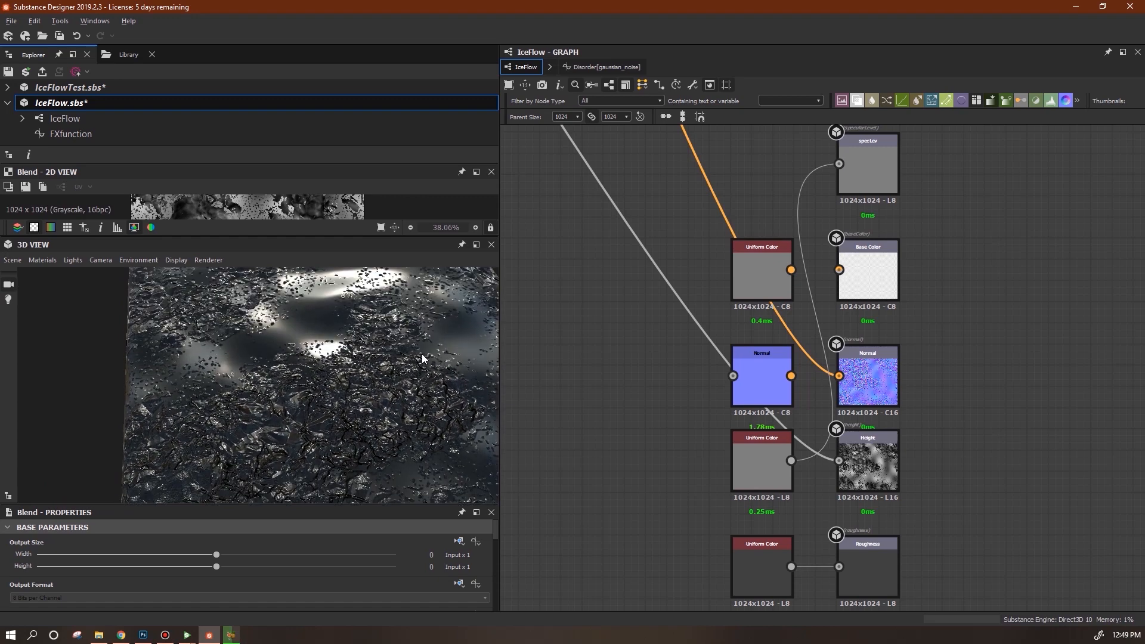
{"action": "left_click", "coordinate": [42, 259]}
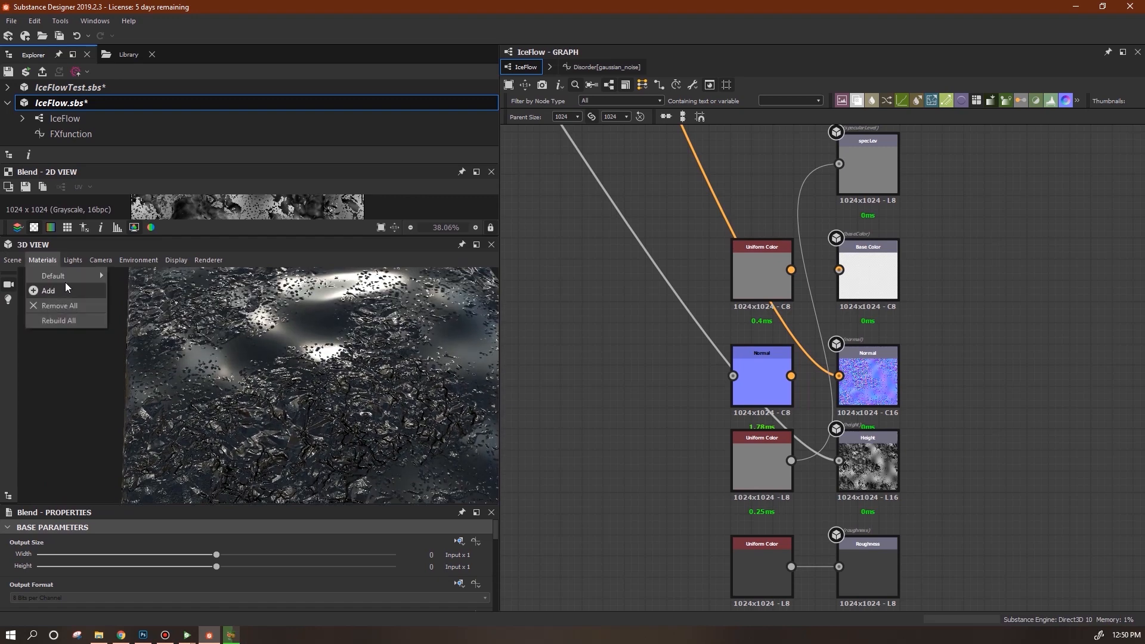
{"action": "left_click", "coordinate": [128, 277]}
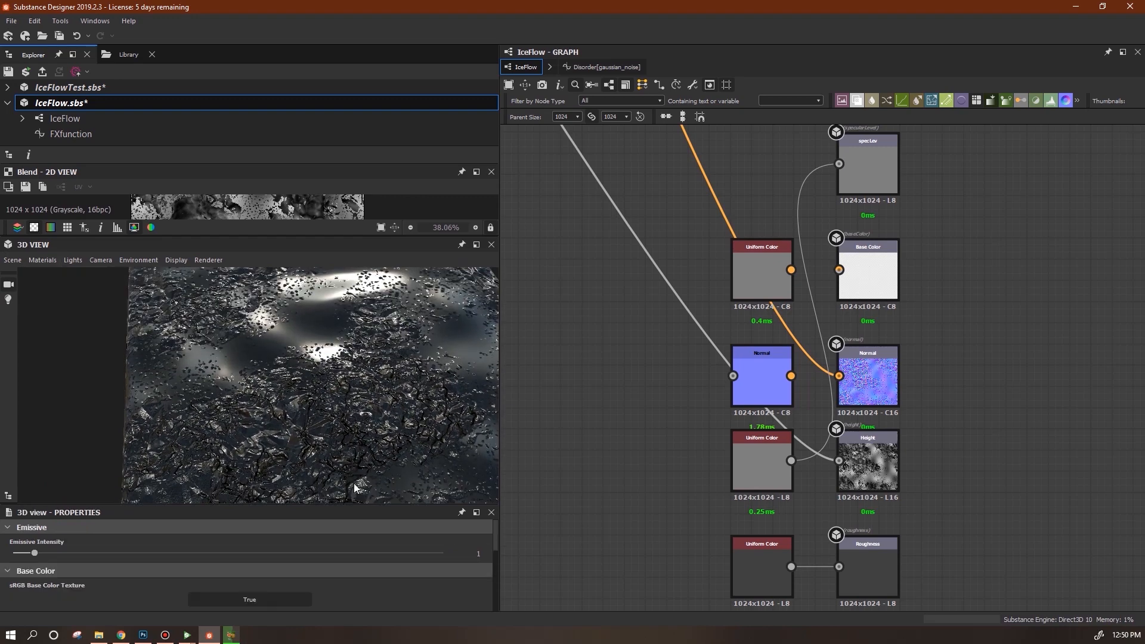
{"action": "left_click_drag", "start_coordinate": [496, 543], "coordinate": [492, 568]}
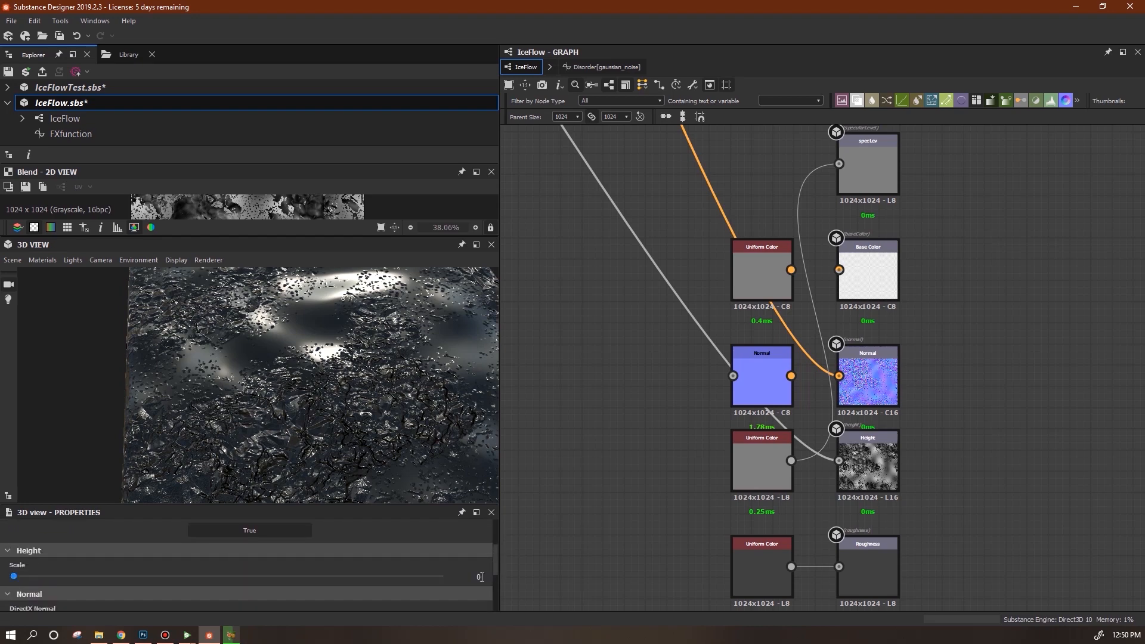
{"action": "left_click", "coordinate": [478, 576]}
{"action": "type", "text": "1"}
{"action": "key", "text": "Return"}
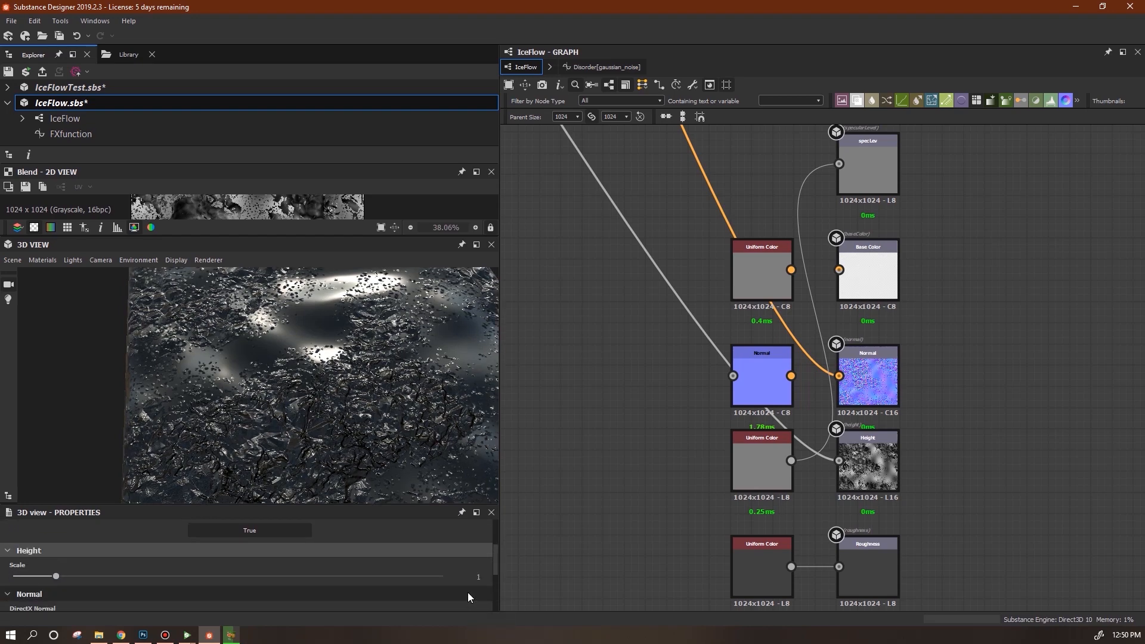
- Examine the surface's relief in 3D and trace the height Blends and the nodes feeding them
{"action": "left_click_drag", "start_coordinate": [334, 410], "coordinate": [374, 380]}
{"action": "middle_click_drag", "start_coordinate": [650, 340], "coordinate": [813, 507]}
{"action": "middle_click_drag", "start_coordinate": [707, 297], "coordinate": [875, 486]}
{"action": "scroll", "coordinate": [811, 434], "scroll_direction": "down", "scroll_amount": 4}
{"action": "middle_click_drag", "start_coordinate": [656, 274], "coordinate": [842, 443]}
{"action": "middle_click_drag", "start_coordinate": [839, 374], "coordinate": [945, 379]}
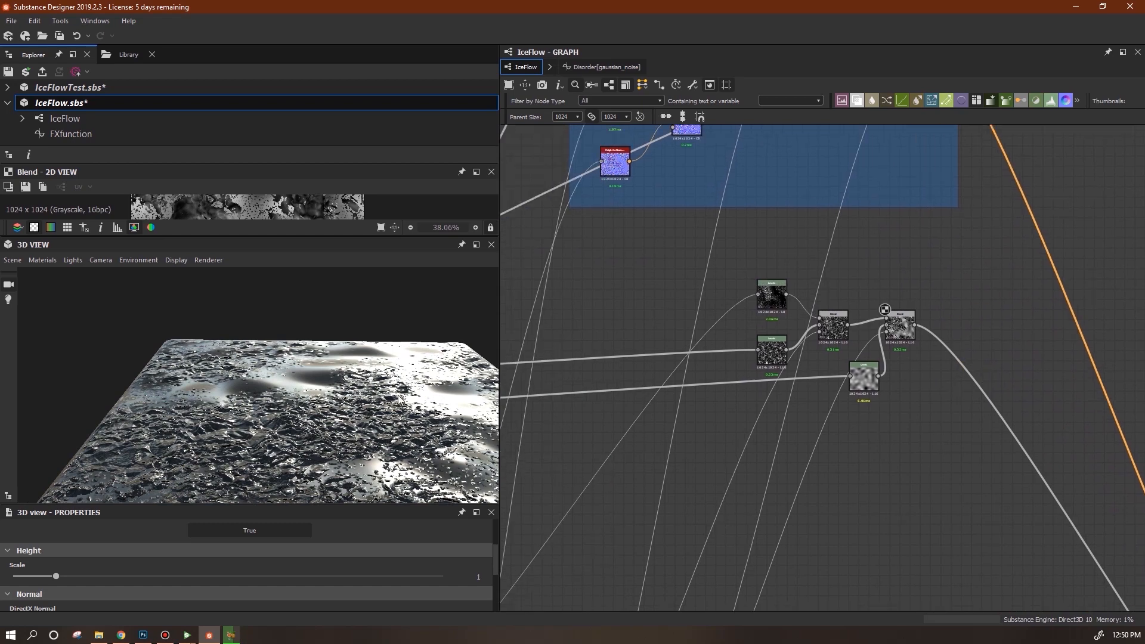
{"action": "scroll", "coordinate": [793, 340], "scroll_direction": "up", "scroll_amount": 4}
{"action": "left_click", "coordinate": [887, 314]}
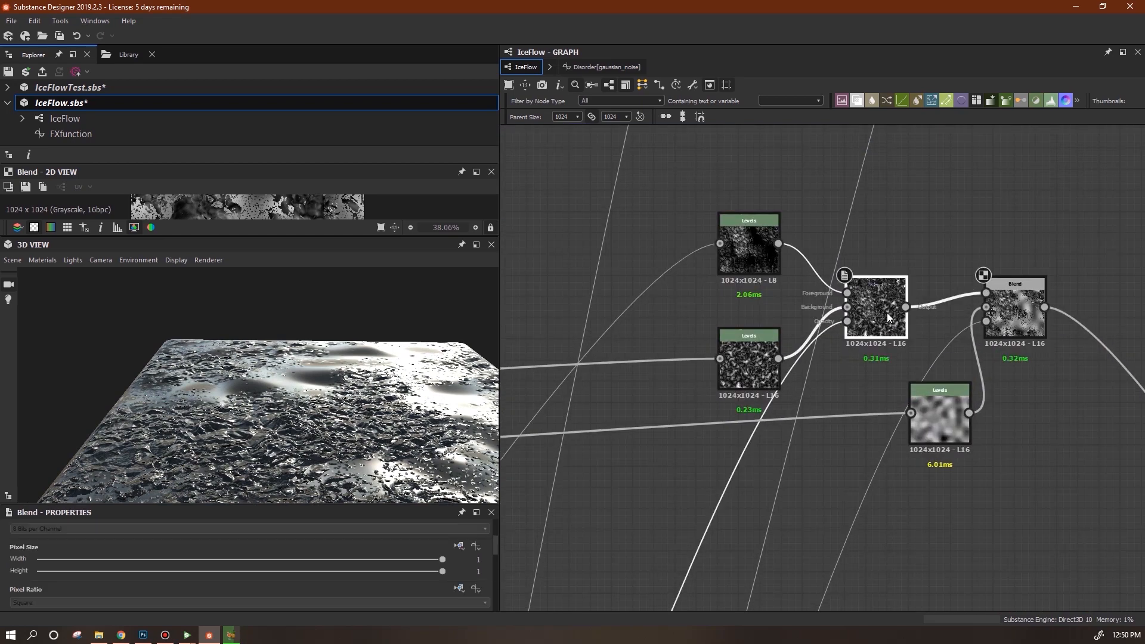
{"action": "scroll", "coordinate": [774, 431], "scroll_direction": "down", "scroll_amount": 2}
{"action": "middle_click_drag", "start_coordinate": [768, 480], "coordinate": [931, 171]}
{"action": "scroll", "coordinate": [895, 399], "scroll_direction": "down", "scroll_amount": 4}
{"action": "middle_click_drag", "start_coordinate": [872, 432], "coordinate": [914, 192]}
{"action": "middle_click_drag", "start_coordinate": [903, 273], "coordinate": [737, 552]}
{"action": "scroll", "coordinate": [816, 323], "scroll_direction": "up", "scroll_amount": 6}
- Preview the ice Levels in an enlarged 2D view, followed by the first height Blend
{"action": "left_click", "coordinate": [652, 252]}
{"action": "left_click_drag", "start_coordinate": [247, 238], "coordinate": [241, 376]}
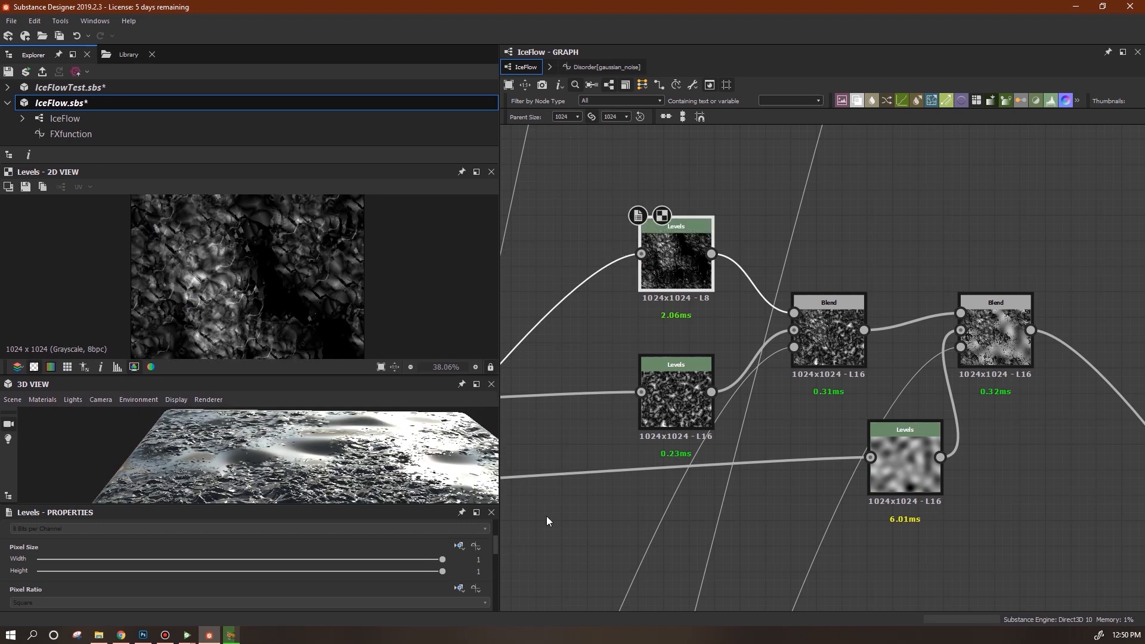
{"action": "left_click_drag", "start_coordinate": [494, 553], "coordinate": [501, 600]}
{"action": "double_click", "coordinate": [831, 347]}
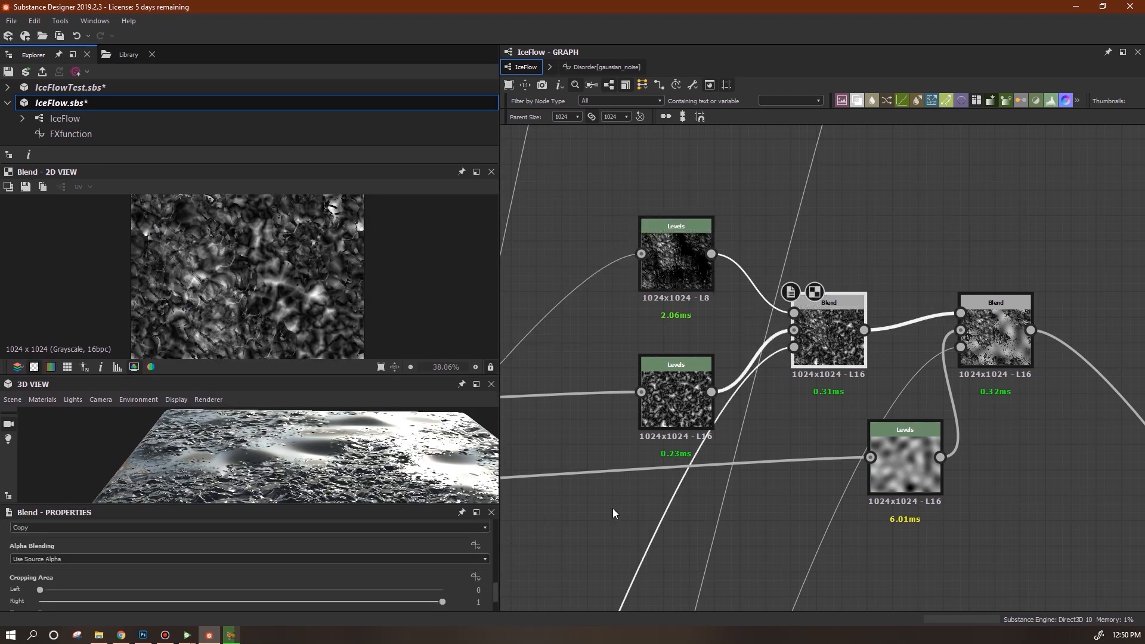
- Raise the output black level of the ice Levels feeding the first Blend to about a quarter of the range
{"action": "left_click", "coordinate": [686, 252]}
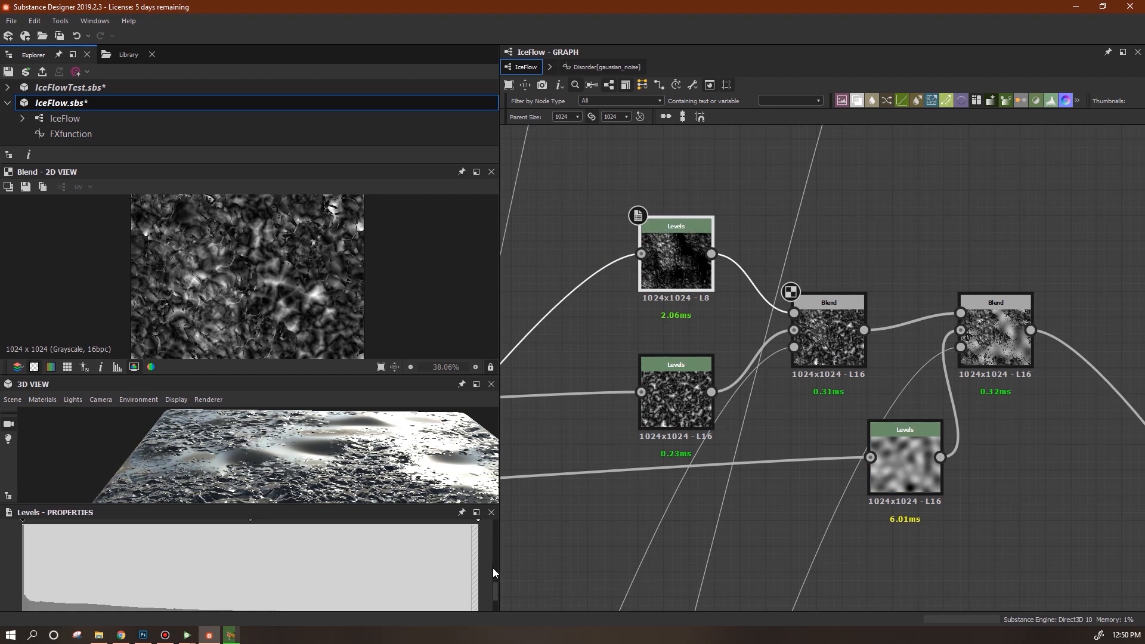
{"action": "left_click_drag", "start_coordinate": [496, 588], "coordinate": [503, 585]}
{"action": "left_click_drag", "start_coordinate": [415, 543], "coordinate": [316, 545]}
{"action": "left_click_drag", "start_coordinate": [495, 583], "coordinate": [495, 601]}
{"action": "left_click_drag", "start_coordinate": [18, 585], "coordinate": [142, 597]}
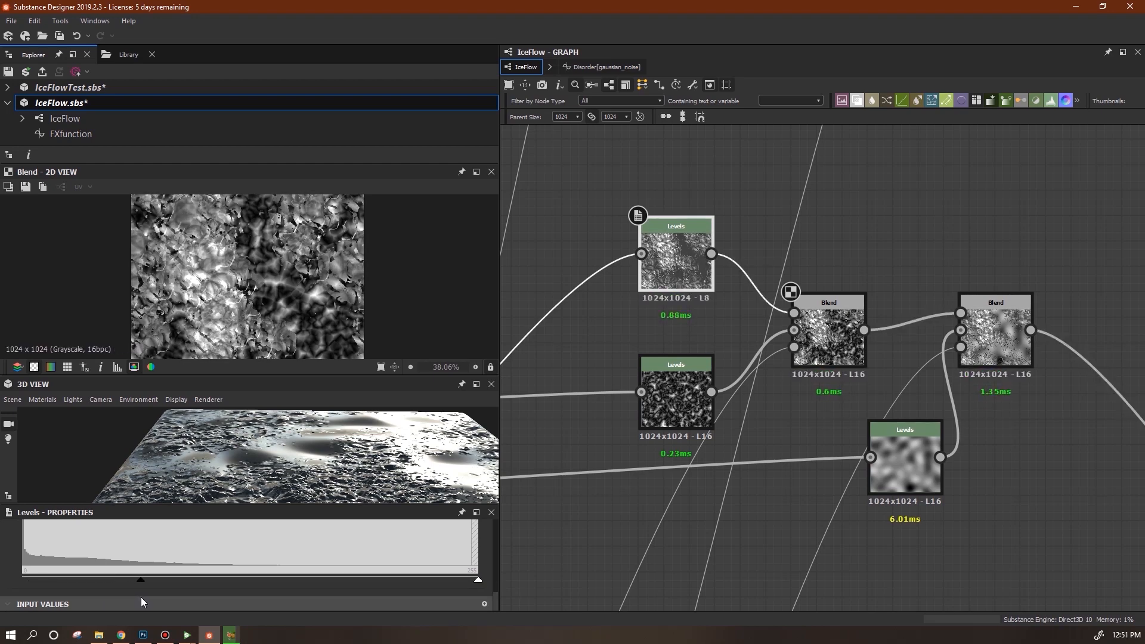
- Preview the final height Blend and lower the water Levels' output white level to about one sixth of the range
{"action": "double_click", "coordinate": [1006, 341]}
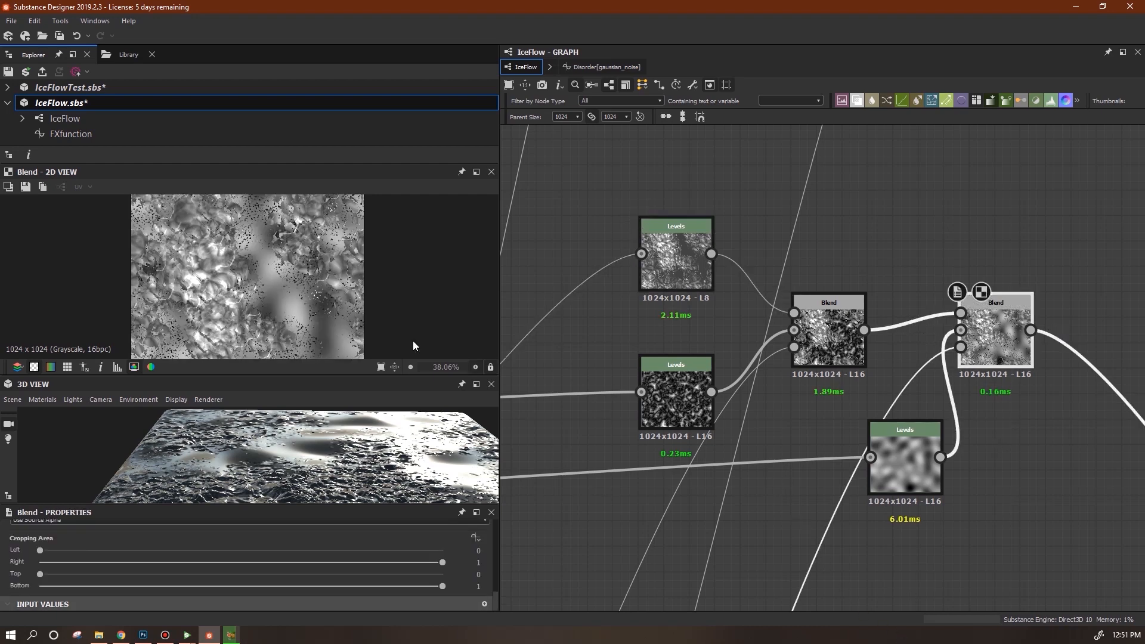
{"action": "scroll", "coordinate": [279, 317], "scroll_direction": "up", "scroll_amount": 3}
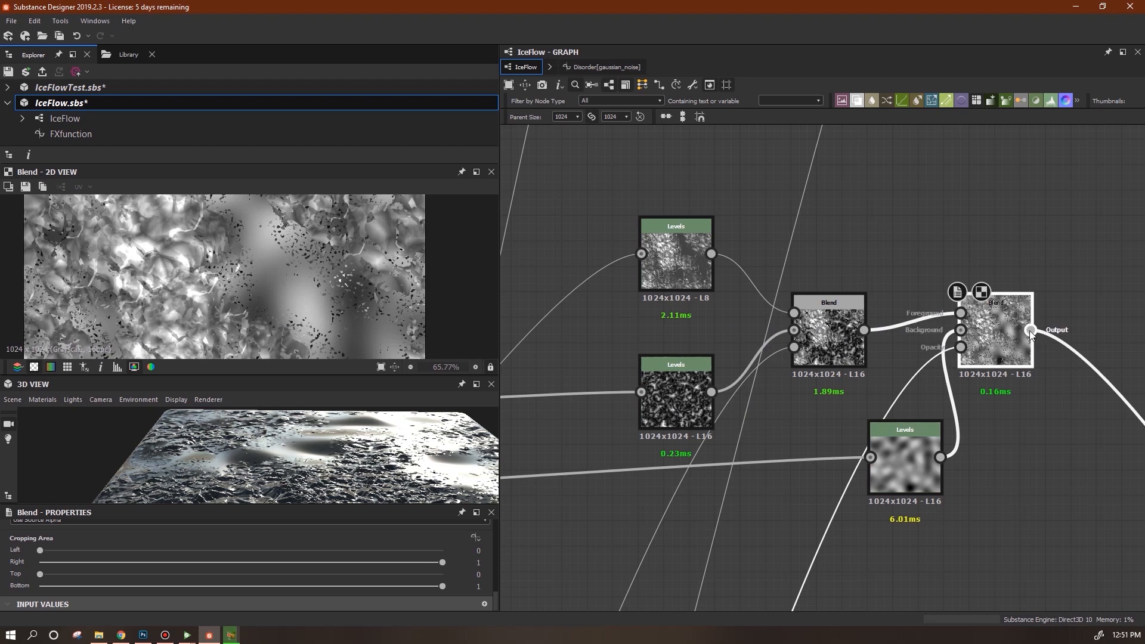
{"action": "left_click", "coordinate": [911, 471]}
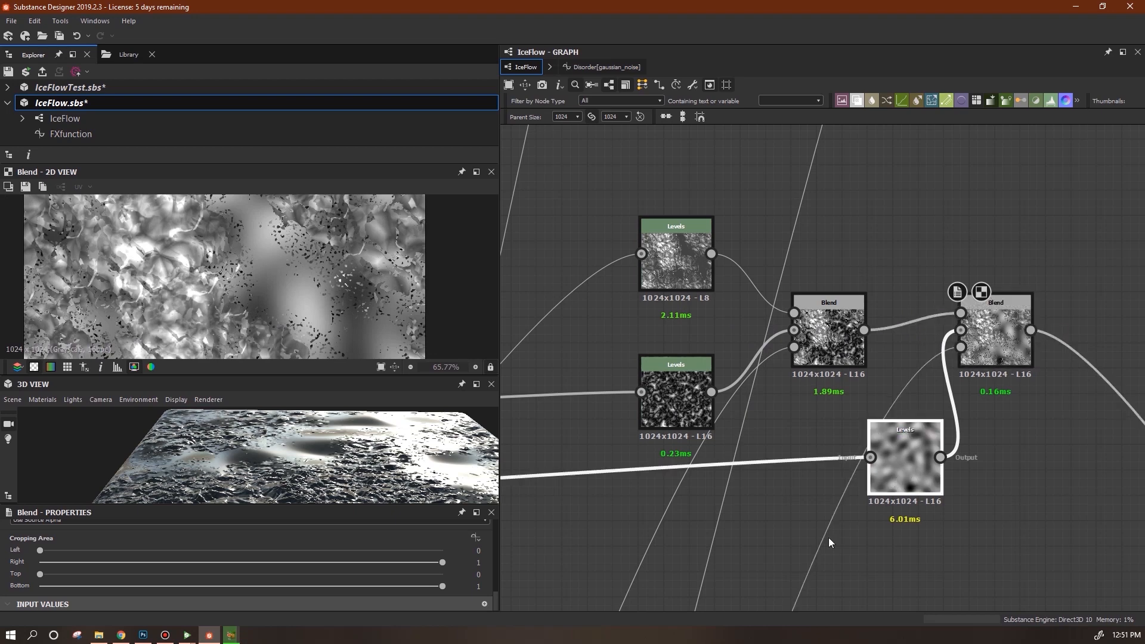
{"action": "left_click_drag", "start_coordinate": [482, 594], "coordinate": [102, 590]}
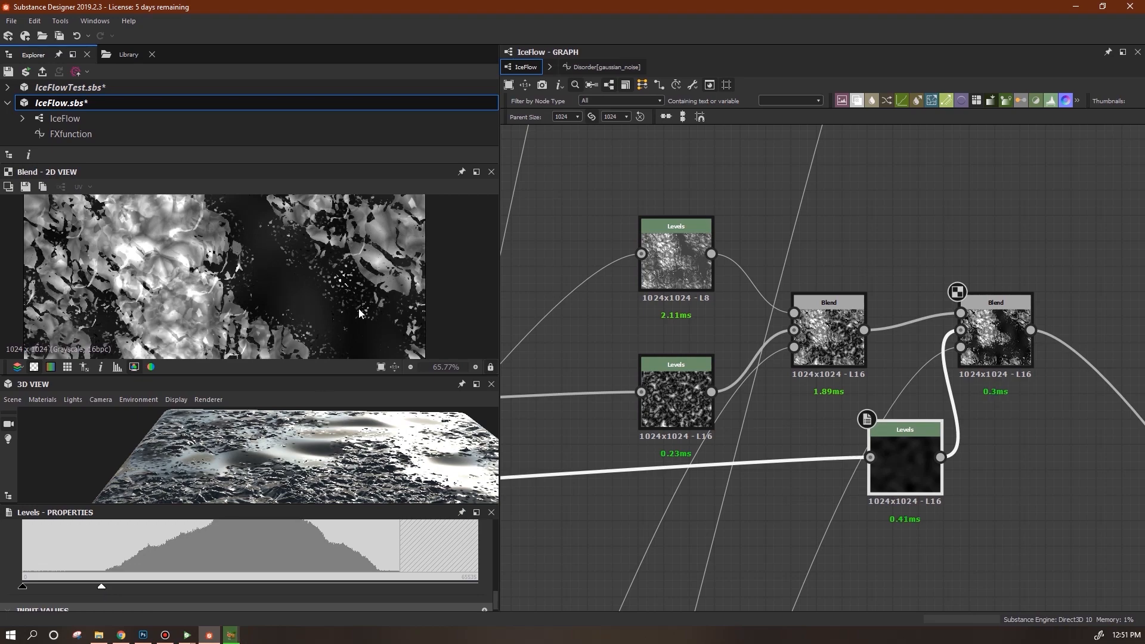
{"action": "scroll", "coordinate": [313, 310], "scroll_direction": "down", "scroll_amount": 3}
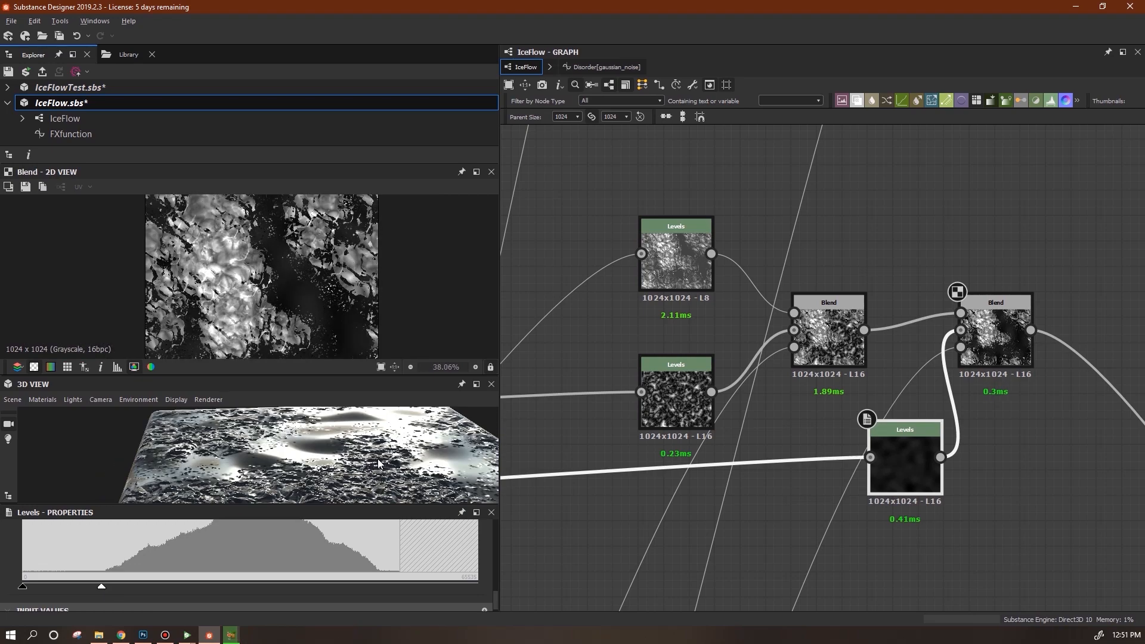
{"action": "scroll", "coordinate": [1005, 498], "scroll_direction": "down", "scroll_amount": 4}
- Save the IceFlow.sbs package, switch to Substance Player and reload the substance there
{"action": "left_click", "coordinate": [60, 107]}
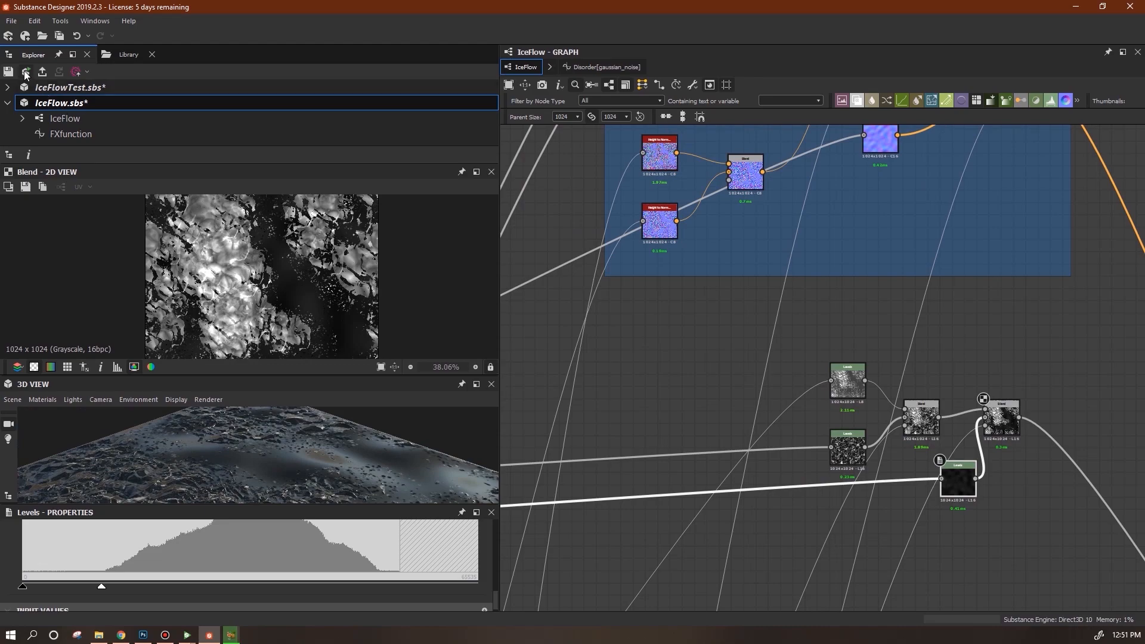
{"action": "left_click", "coordinate": [26, 72]}
{"action": "left_click", "coordinate": [188, 633]}
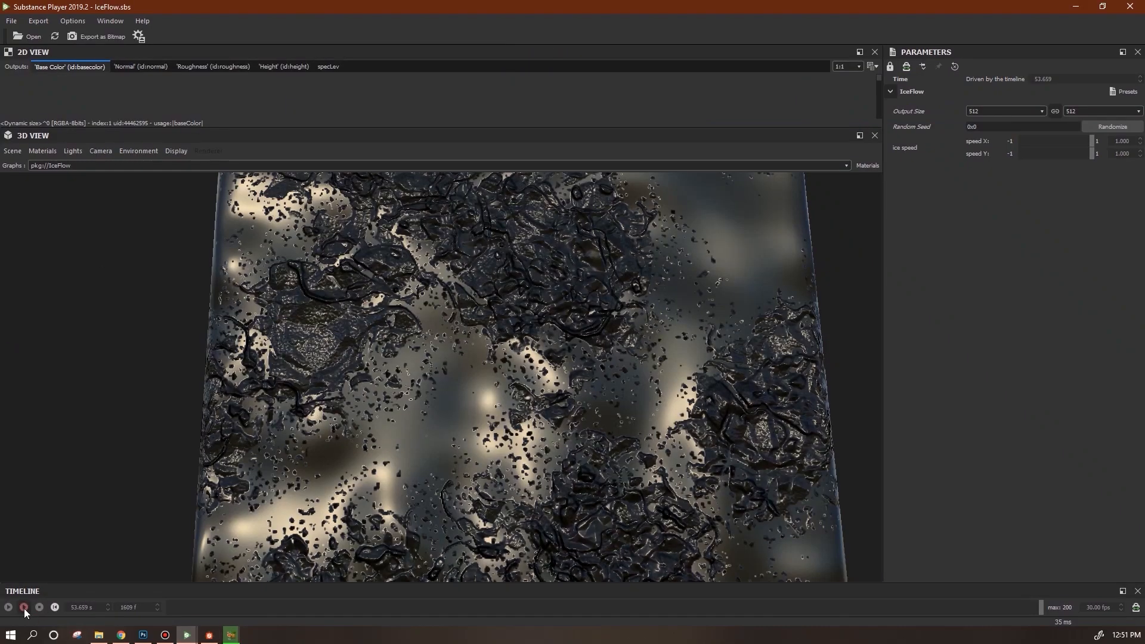
{"action": "left_click", "coordinate": [54, 37]}
- Inspect the animated ice surface from several angles, with ice speed X set to 0
{"action": "left_click_drag", "start_coordinate": [519, 455], "coordinate": [447, 334]}
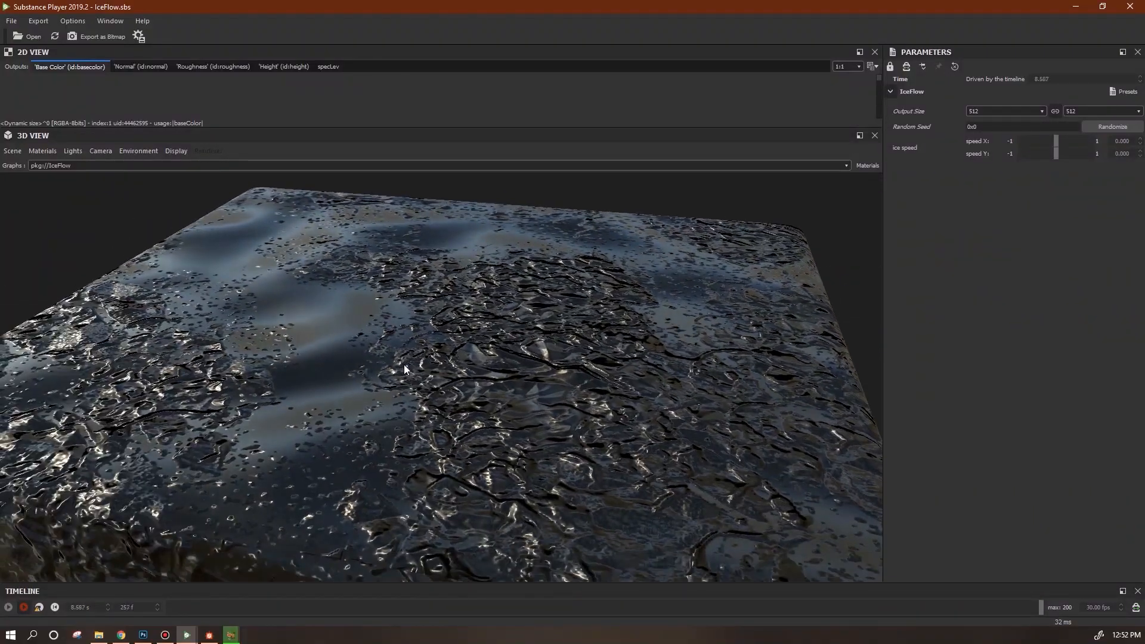
{"action": "left_click_drag", "start_coordinate": [392, 410], "coordinate": [170, 385]}
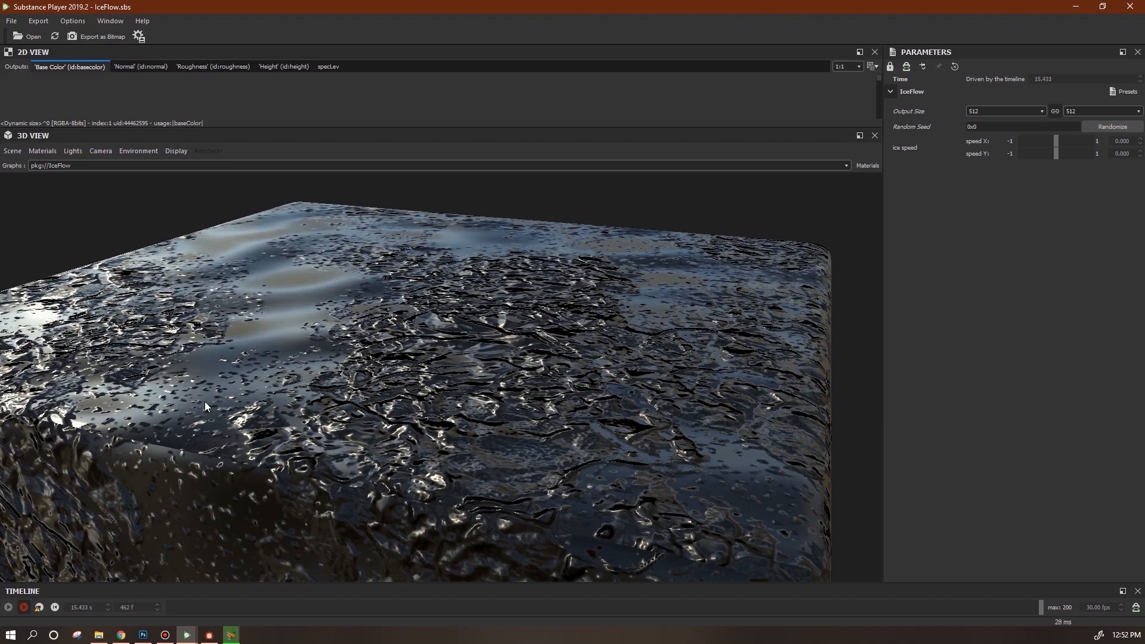
{"action": "left_click_drag", "start_coordinate": [1056, 142], "coordinate": [1097, 143]}
{"action": "type", "text": "0"}
{"action": "key", "text": "Return"}
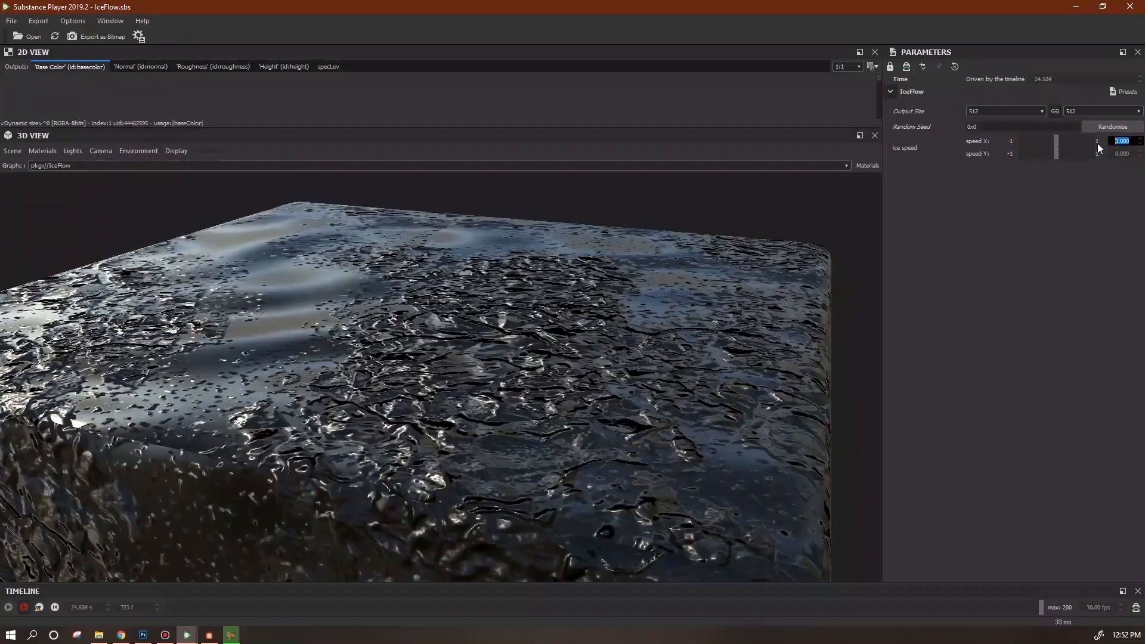
{"action": "left_click_drag", "start_coordinate": [457, 451], "coordinate": [346, 377]}
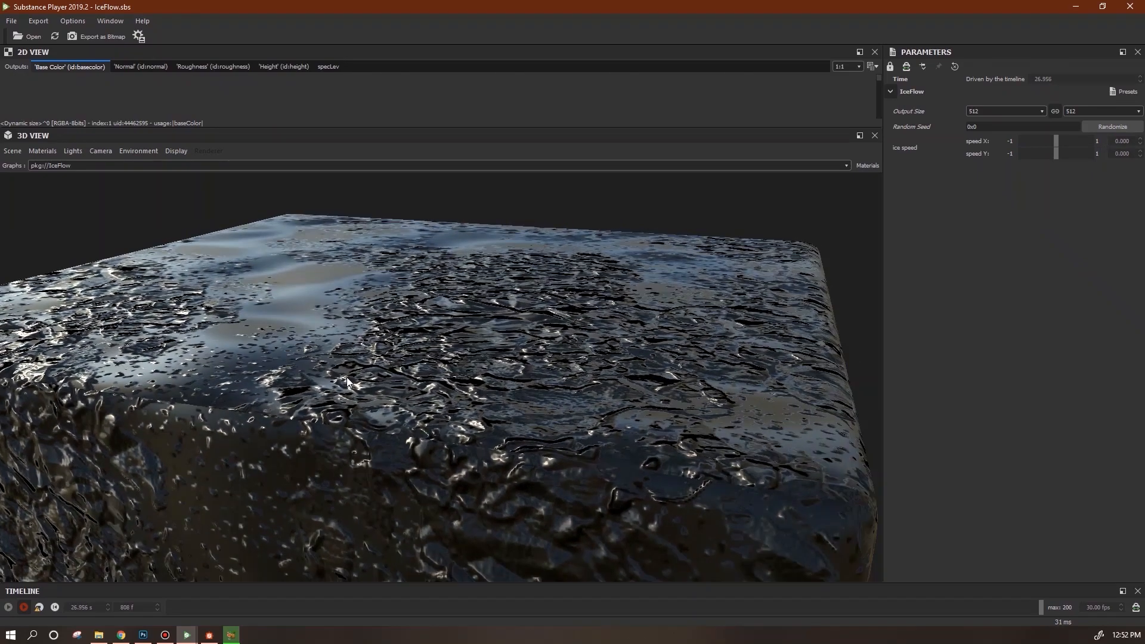
{"action": "left_click_drag", "start_coordinate": [226, 372], "coordinate": [230, 394]}
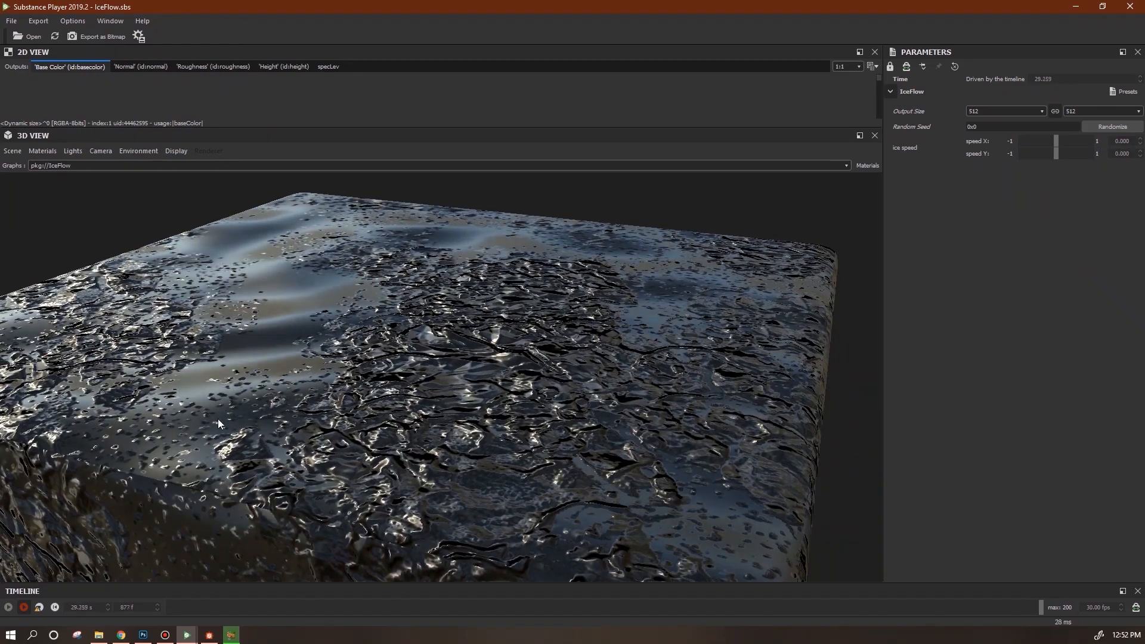
{"action": "left_click_drag", "start_coordinate": [276, 473], "coordinate": [323, 462]}
- Switch back to Substance Designer and preview the Blend of the upper two normals in the normal frame up close
{"action": "key", "text": "alt+Tab"}
{"action": "middle_click_drag", "start_coordinate": [698, 498], "coordinate": [643, 591]}
{"action": "scroll", "coordinate": [745, 439], "scroll_direction": "down", "scroll_amount": 2}
{"action": "middle_click_drag", "start_coordinate": [751, 416], "coordinate": [946, 479]}
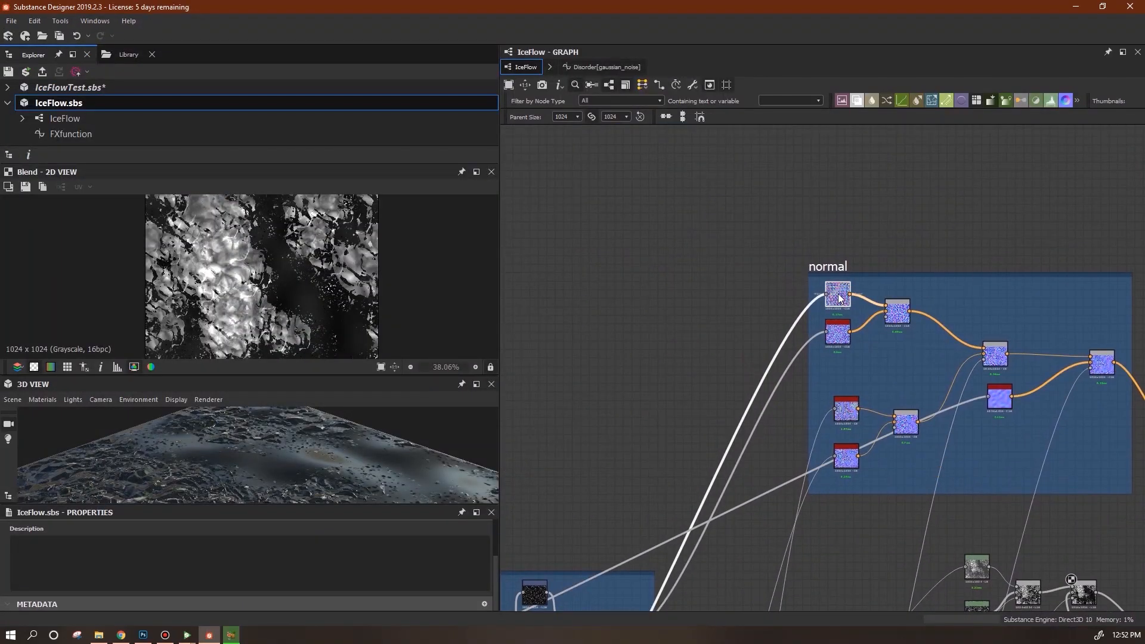
{"action": "double_click", "coordinate": [839, 300]}
{"action": "double_click", "coordinate": [899, 313]}
{"action": "scroll", "coordinate": [269, 274], "scroll_direction": "up", "scroll_amount": 5}
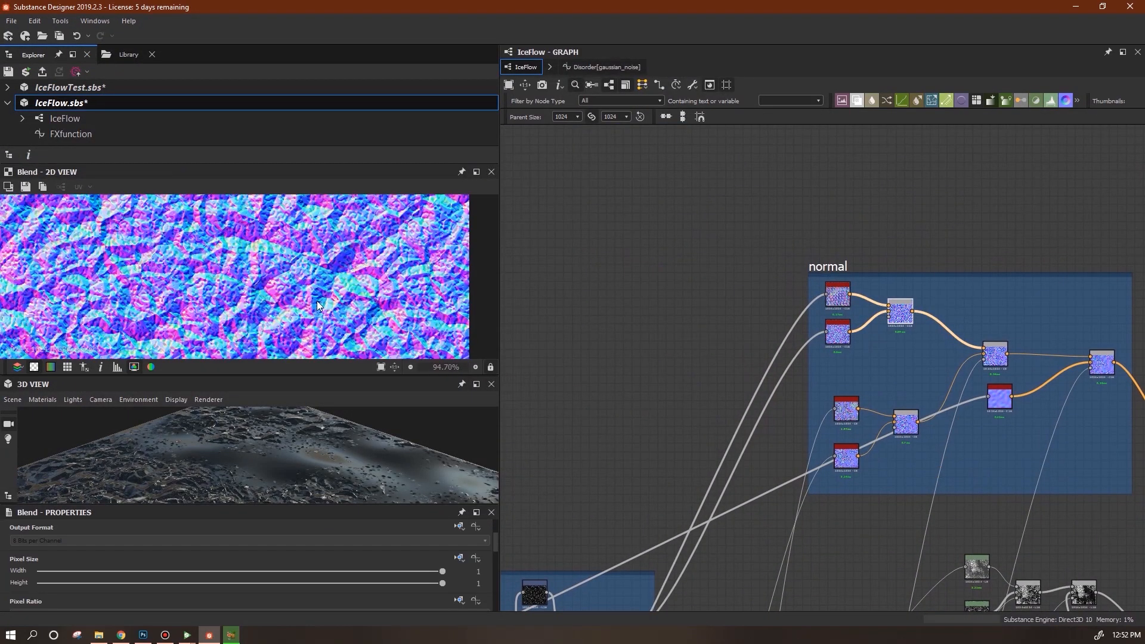
- Inspect the combined ice and slush normal Blend, followed by the final Blend in the normal frame
{"action": "middle_click_drag", "start_coordinate": [981, 389], "coordinate": [795, 367]}
{"action": "double_click", "coordinate": [810, 340]}
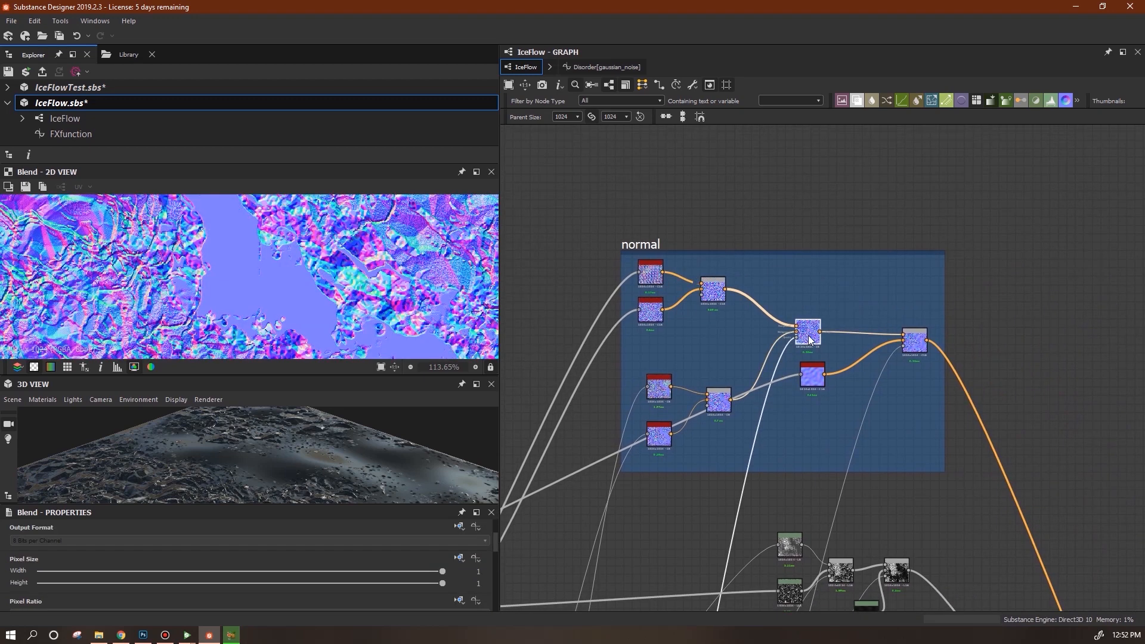
{"action": "middle_click_drag", "start_coordinate": [303, 307], "coordinate": [356, 208]}
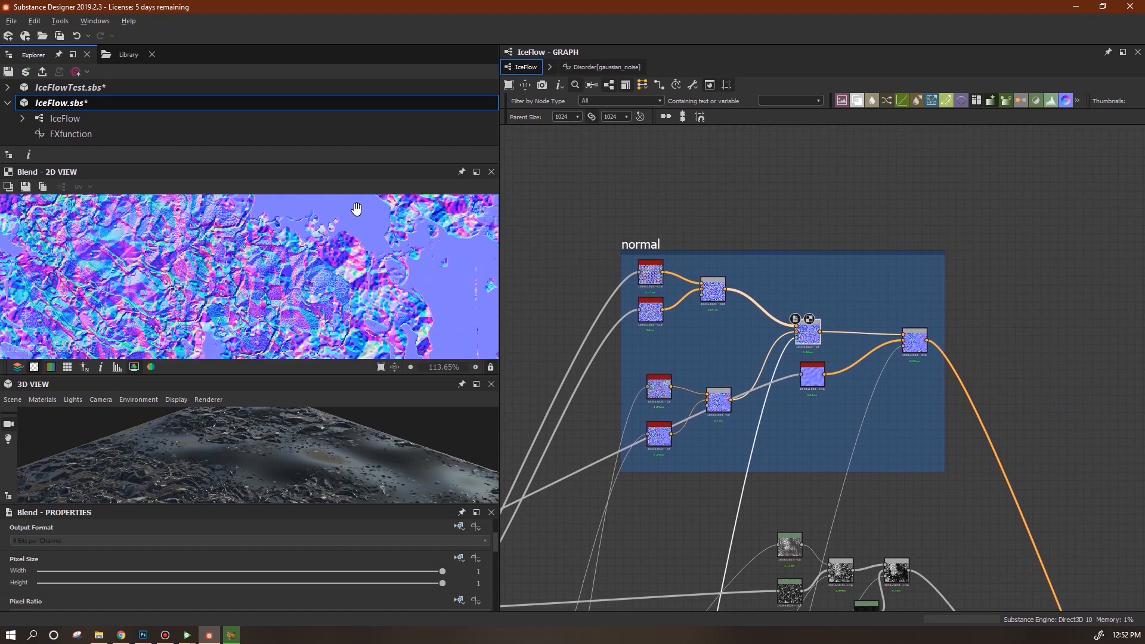
{"action": "middle_click_drag", "start_coordinate": [385, 289], "coordinate": [374, 257]}
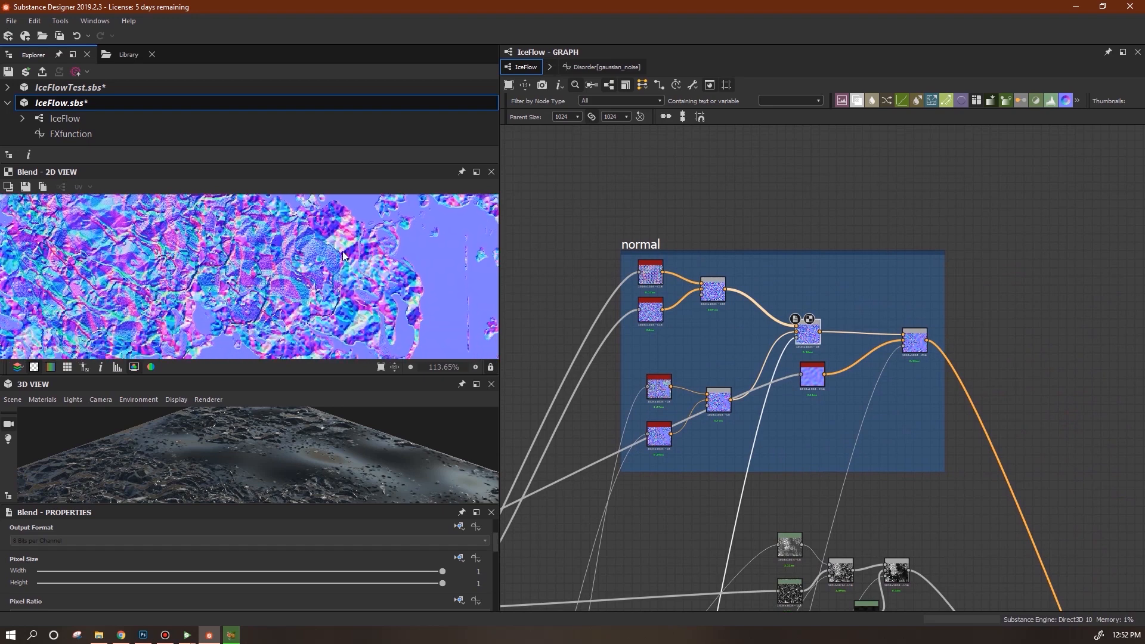
{"action": "double_click", "coordinate": [918, 342]}
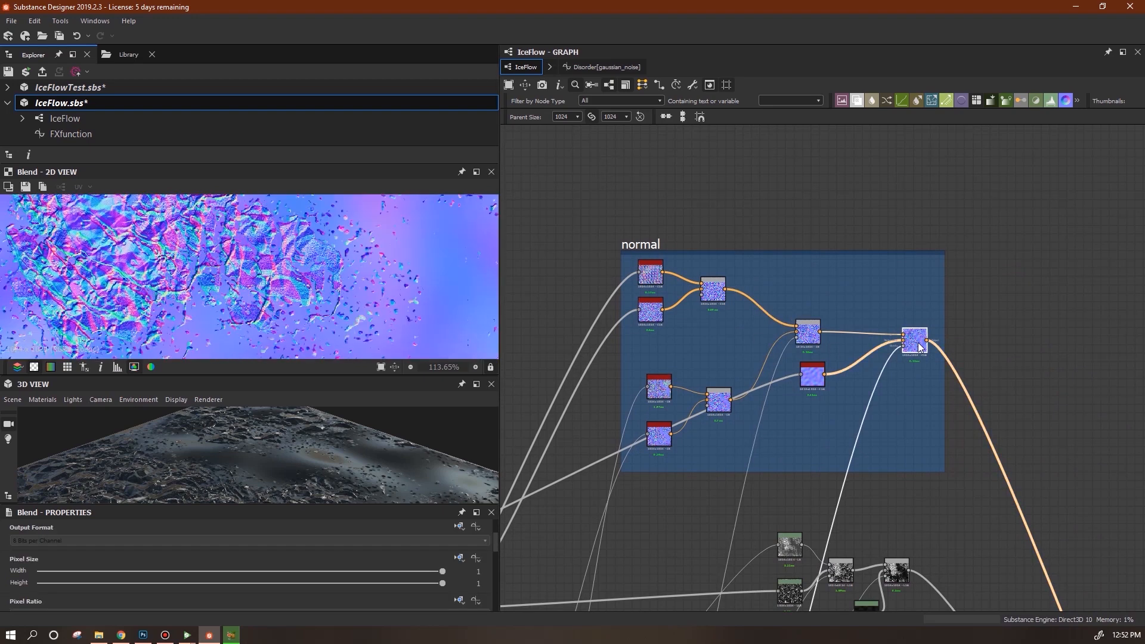
- Preview the waterMask node in the 2D view
{"action": "middle_click_drag", "start_coordinate": [913, 407], "coordinate": [936, 182]}
{"action": "scroll", "coordinate": [868, 471], "scroll_direction": "down", "scroll_amount": 4}
{"action": "middle_click_drag", "start_coordinate": [877, 495], "coordinate": [889, 354]}
{"action": "double_click", "coordinate": [807, 444]}
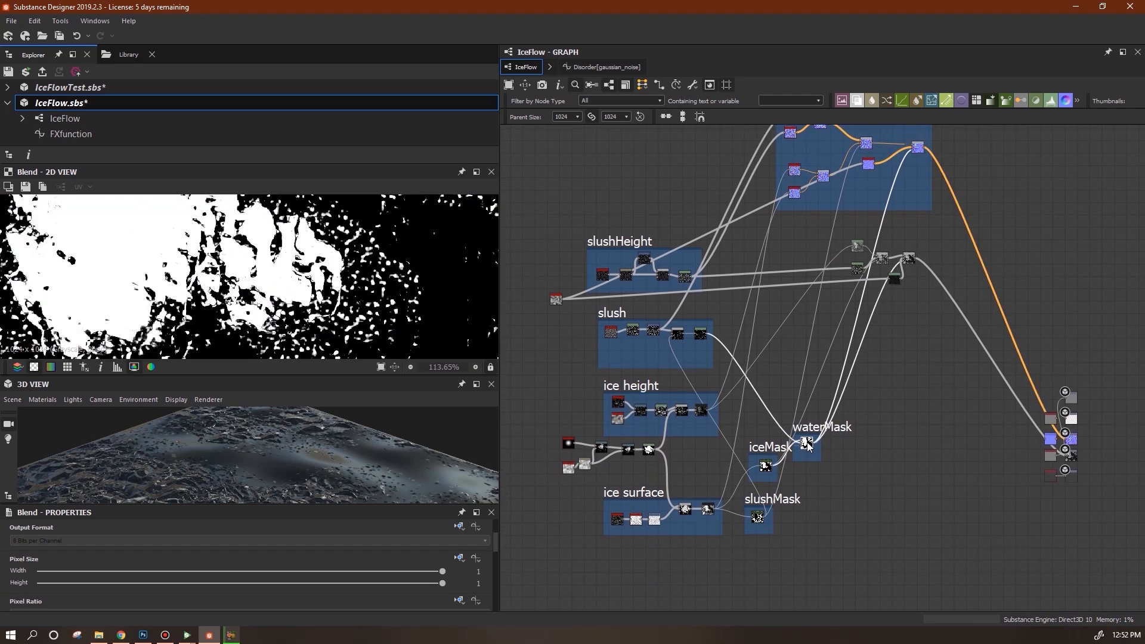
{"action": "scroll", "coordinate": [839, 450], "scroll_direction": "up", "scroll_amount": 2}
{"action": "middle_click_drag", "start_coordinate": [855, 499], "coordinate": [882, 609]}
{"action": "middle_click_drag", "start_coordinate": [965, 417], "coordinate": [993, 336]}
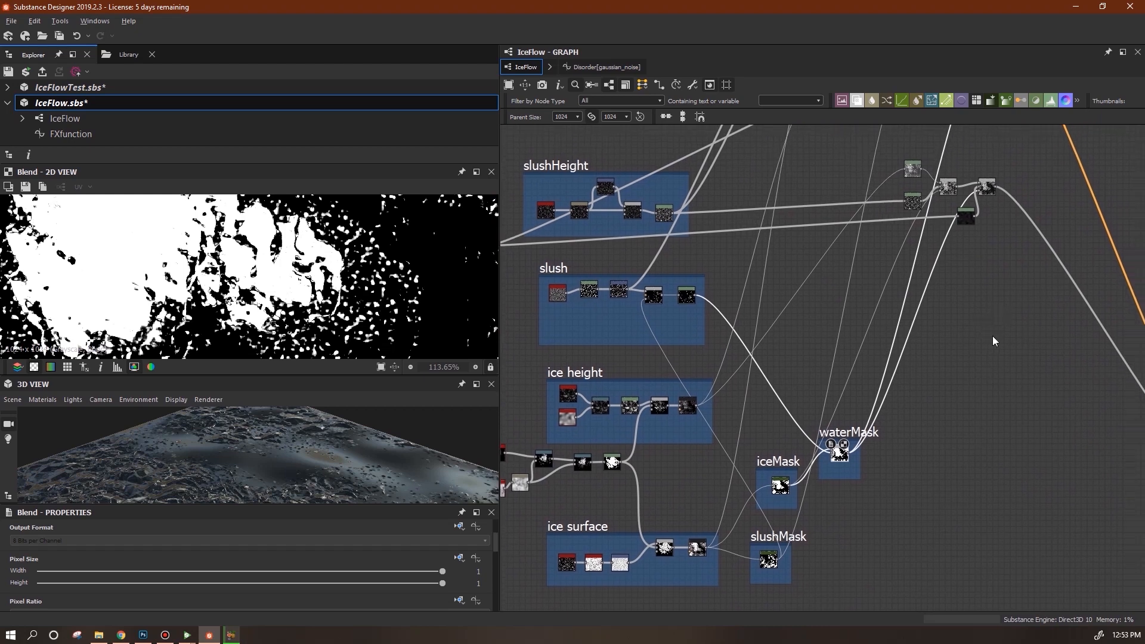
- Preview the slushMask Gradient Map and compare it with the final Blend in the normal frame
{"action": "double_click", "coordinate": [769, 566]}
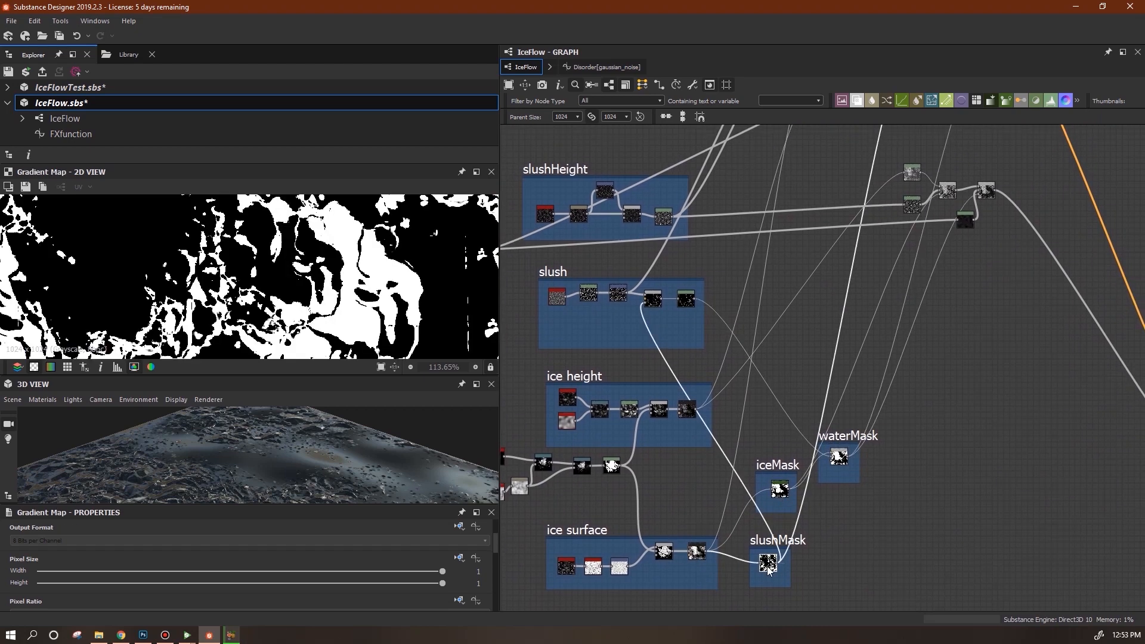
{"action": "middle_click_drag", "start_coordinate": [991, 445], "coordinate": [974, 531]}
{"action": "middle_click_drag", "start_coordinate": [1022, 461], "coordinate": [943, 483]}
{"action": "middle_click_drag", "start_coordinate": [745, 182], "coordinate": [814, 259]}
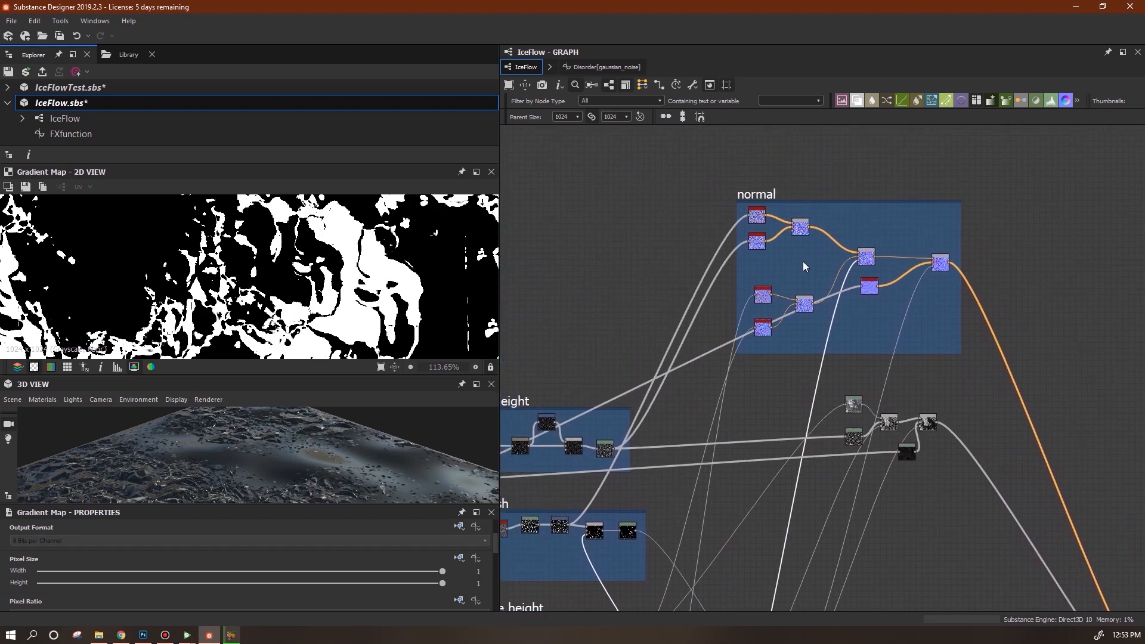
{"action": "double_click", "coordinate": [942, 262]}
{"action": "middle_click_drag", "start_coordinate": [862, 599], "coordinate": [931, 334]}
{"action": "double_click", "coordinate": [779, 482]}
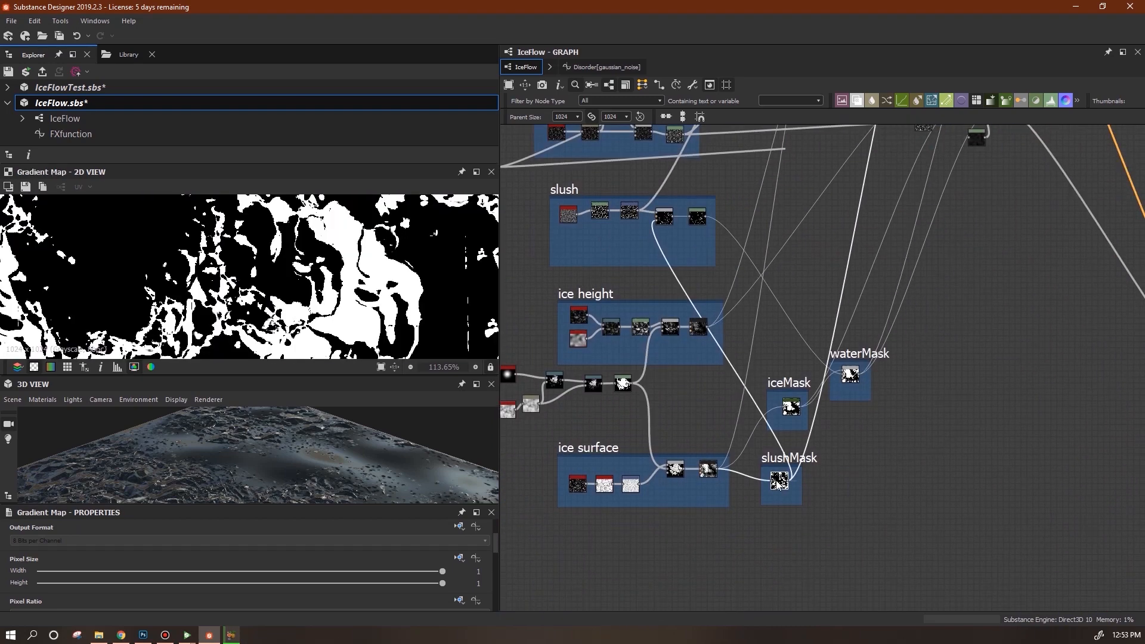
- Preview the last Levels in the slush frame and select the Blend before it
{"action": "scroll", "coordinate": [861, 441], "scroll_direction": "down", "scroll_amount": 5}
{"action": "scroll", "coordinate": [861, 440], "scroll_direction": "up", "scroll_amount": 4}
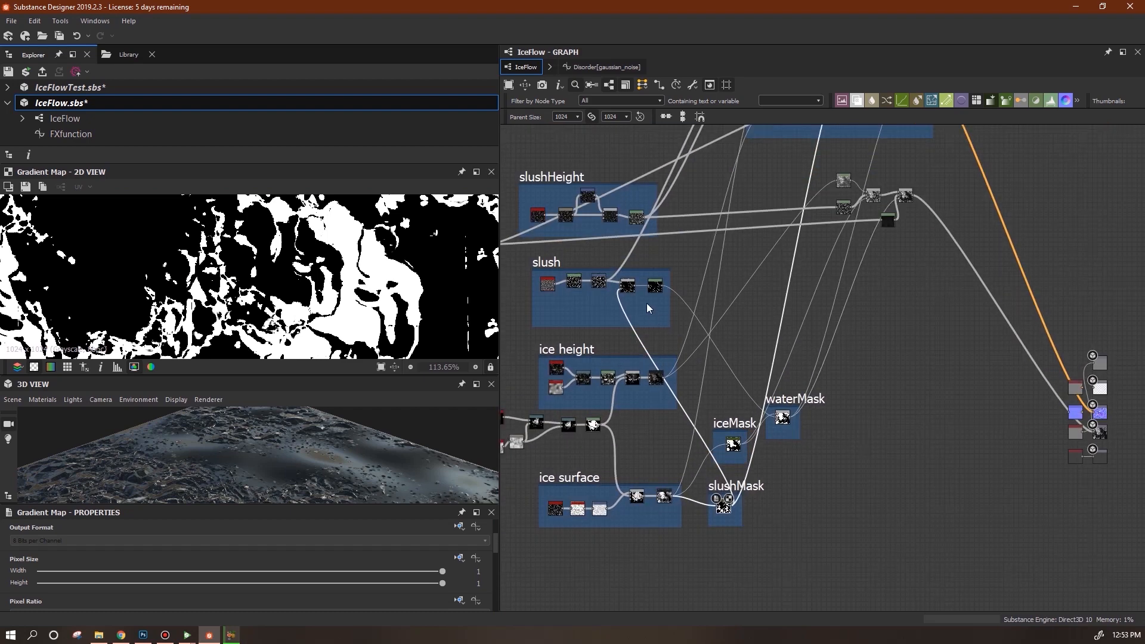
{"action": "left_click", "coordinate": [654, 288]}
{"action": "double_click", "coordinate": [654, 288]}
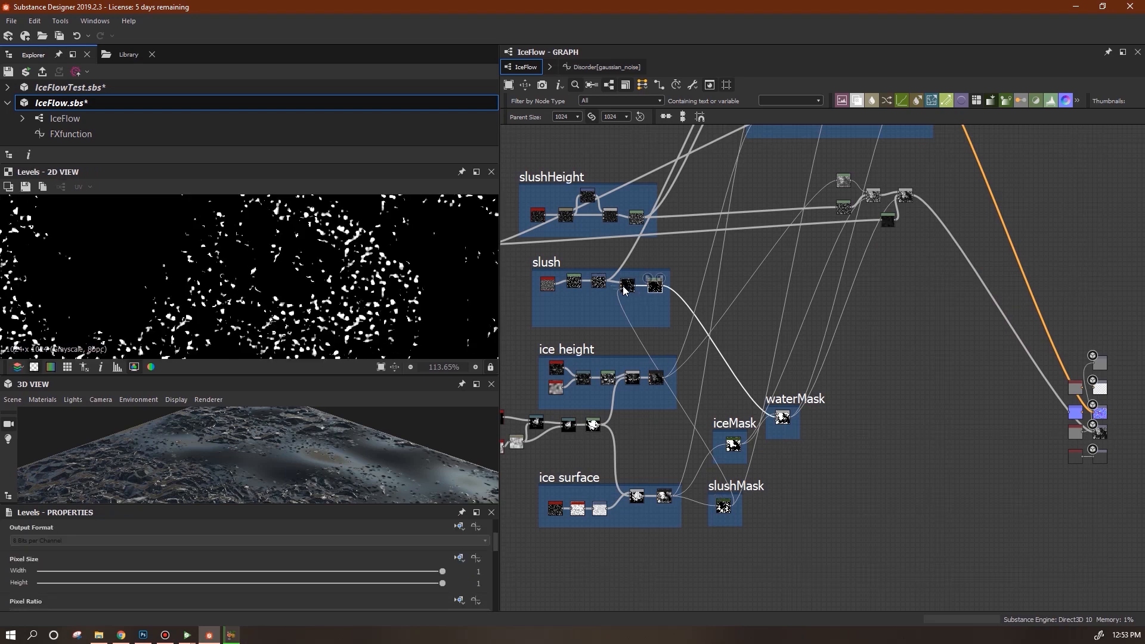
{"action": "left_click", "coordinate": [625, 291]}
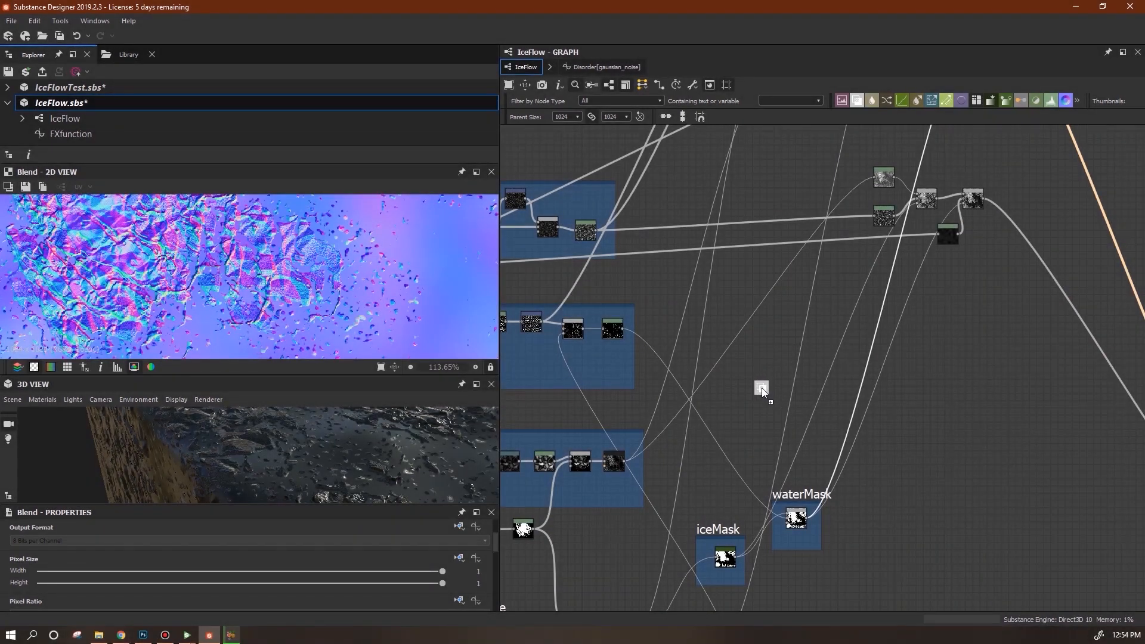
- Add a Blend node beside the mask frames and connect the slushMask and iceMask outputs to it
{"action": "left_click_drag", "start_coordinate": [759, 388], "coordinate": [912, 392]}
{"action": "middle_click_drag", "start_coordinate": [927, 408], "coordinate": [946, 282]}
{"action": "left_click_drag", "start_coordinate": [754, 518], "coordinate": [922, 263]}
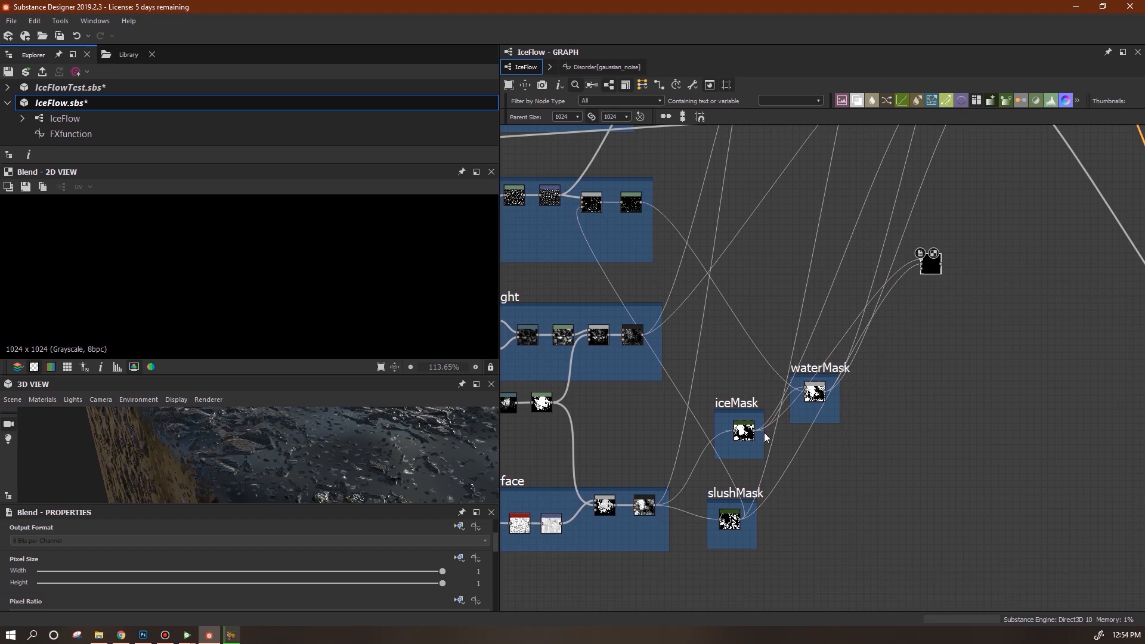
{"action": "left_click_drag", "start_coordinate": [764, 432], "coordinate": [939, 271]}
- Set the new mask Blend's blending mode to Max (Lighten) and move it above the waterMask frame
{"action": "left_click_drag", "start_coordinate": [496, 537], "coordinate": [496, 581]}
{"action": "left_click", "coordinate": [477, 570]}
{"action": "scroll", "coordinate": [348, 528], "scroll_direction": "down", "scroll_amount": 1}
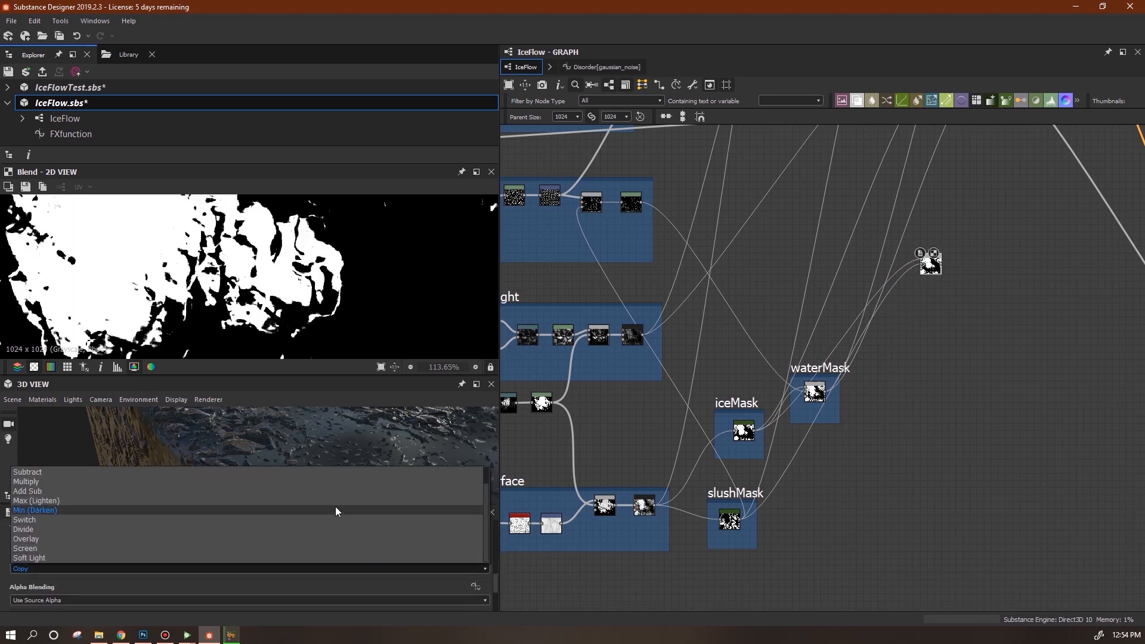
{"action": "left_click", "coordinate": [338, 501]}
{"action": "middle_click_drag", "start_coordinate": [959, 413], "coordinate": [925, 581]}
{"action": "left_click_drag", "start_coordinate": [898, 433], "coordinate": [759, 387]}
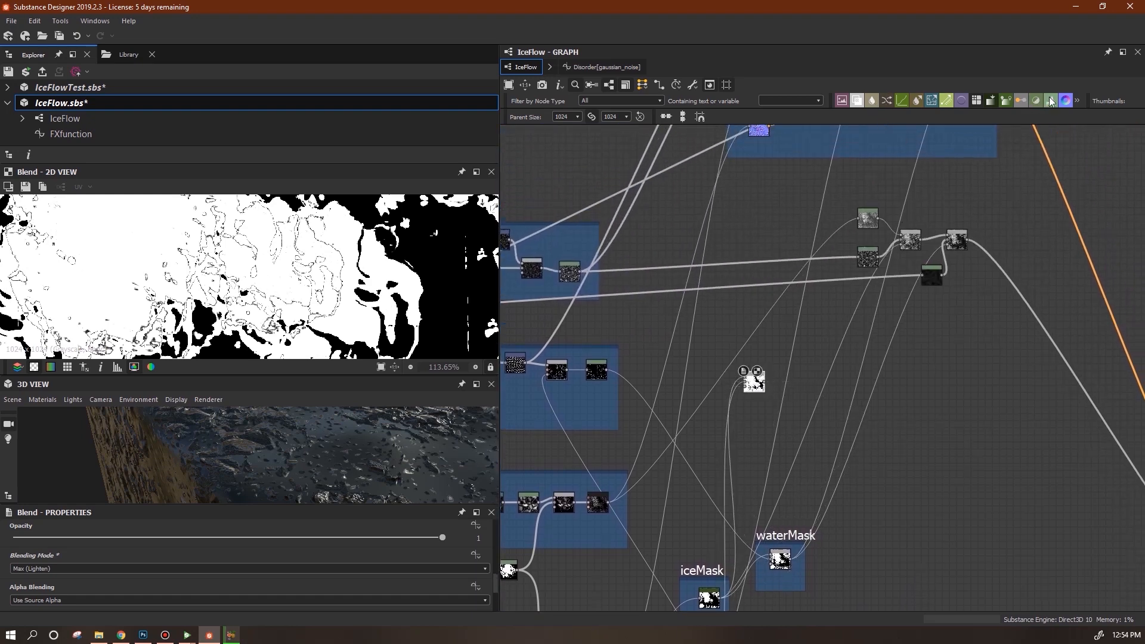
- Add a Levels node after the ice and slush mask Blend and lower its midtone and white points to widen the white areas
{"action": "left_click_drag", "start_coordinate": [968, 254], "coordinate": [787, 380]}
{"action": "left_click_drag", "start_coordinate": [254, 559], "coordinate": [63, 560]}
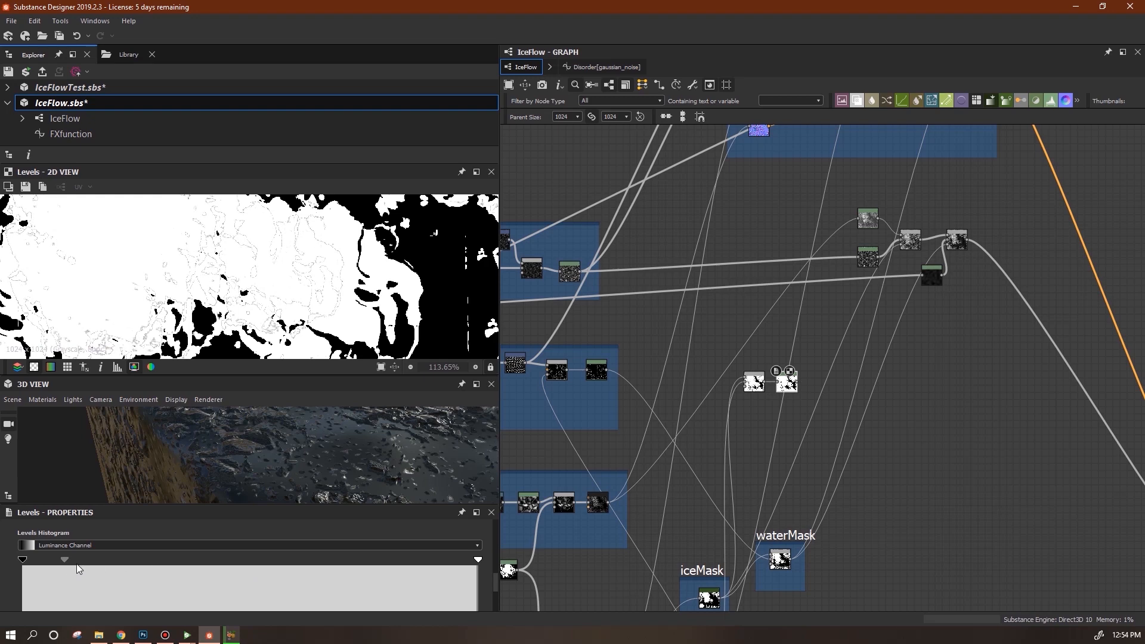
{"action": "left_click_drag", "start_coordinate": [478, 560], "coordinate": [232, 561]}
{"action": "left_click_drag", "start_coordinate": [61, 560], "coordinate": [46, 561]}
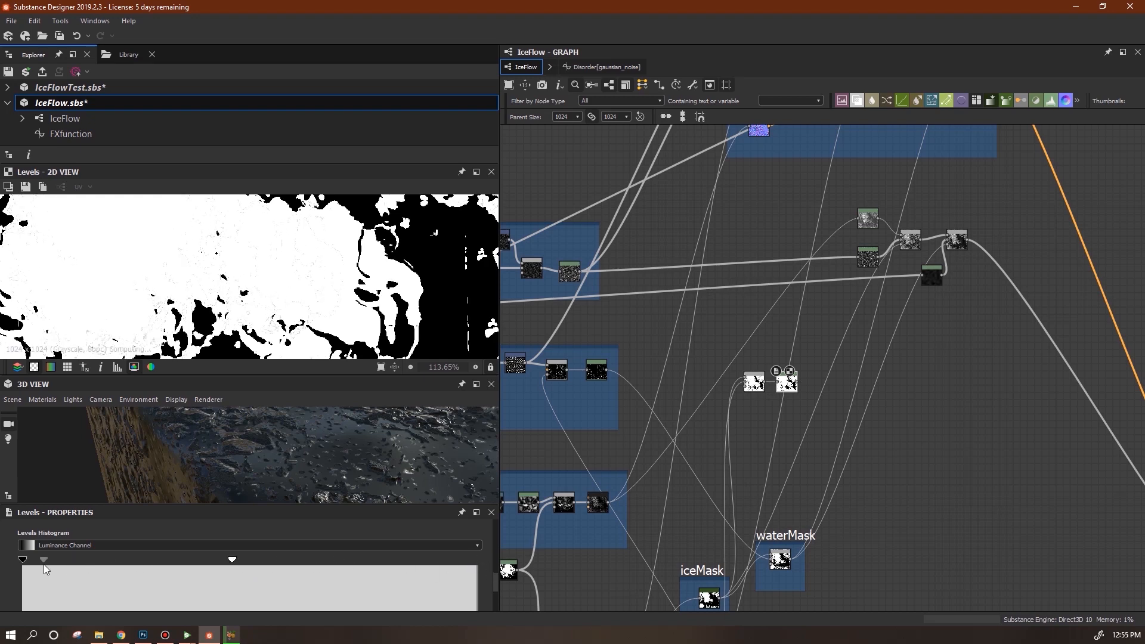
- Place the mask Blend and its Levels beneath the normal frame and connect the Levels output to the final normal Blend's opacity input
{"action": "scroll", "coordinate": [391, 265], "scroll_direction": "down", "scroll_amount": 7}
{"action": "middle_click_drag", "start_coordinate": [419, 274], "coordinate": [388, 353]}
{"action": "middle_click_drag", "start_coordinate": [948, 310], "coordinate": [916, 371]}
{"action": "left_click_drag", "start_coordinate": [800, 422], "coordinate": [711, 458]}
{"action": "left_click_drag", "start_coordinate": [725, 443], "coordinate": [727, 241]}
{"action": "middle_click_drag", "start_coordinate": [764, 248], "coordinate": [676, 426]}
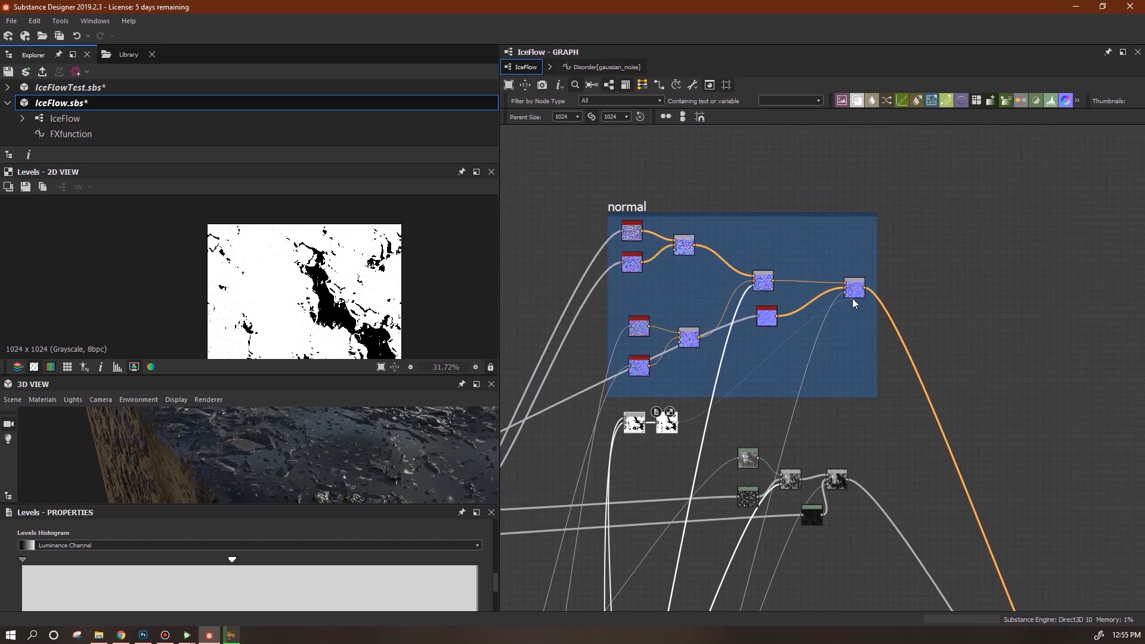
- Enlarge the 3D view and inspect the masked normals from several angles and under changed lighting
{"action": "left_click_drag", "start_coordinate": [359, 375], "coordinate": [260, 380]}
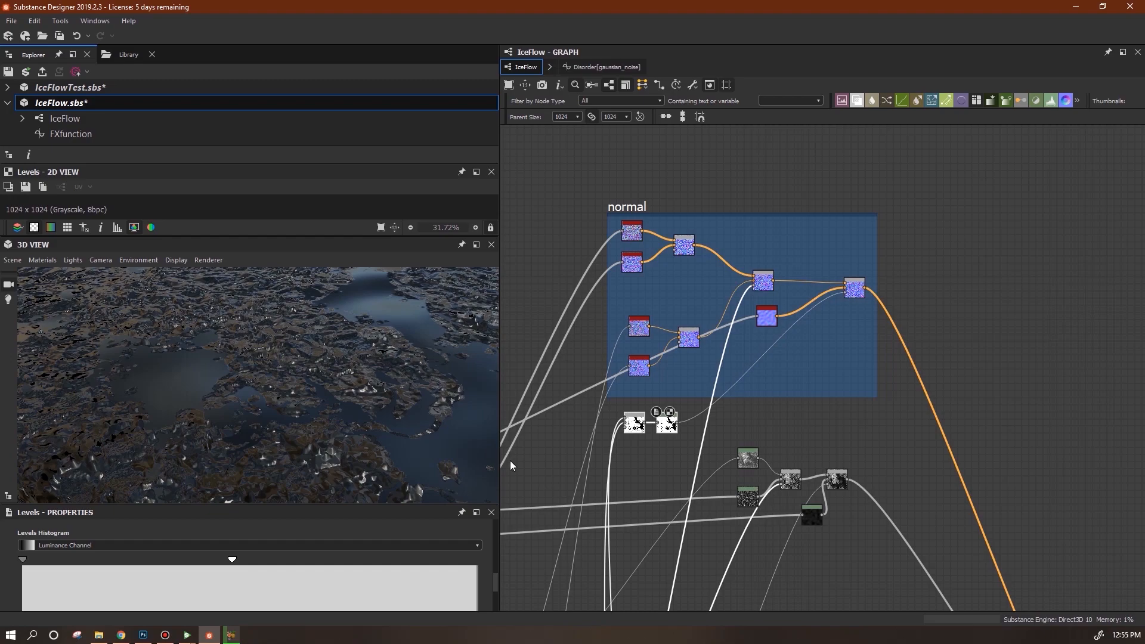
{"action": "left_click_drag", "start_coordinate": [253, 339], "coordinate": [332, 370], "text": "alt"}
{"action": "right_click_drag", "start_coordinate": [331, 370], "coordinate": [378, 366], "text": "alt"}
{"action": "left_click_drag", "start_coordinate": [378, 366], "coordinate": [396, 352]}
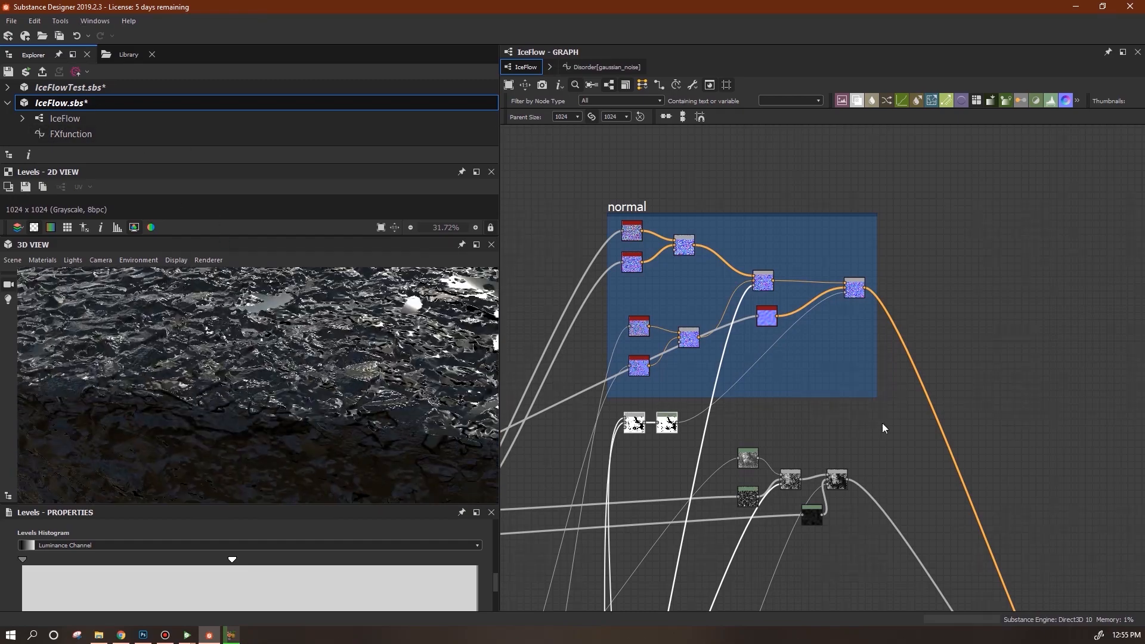
- Move the specular output aside and add a Blend node above the material outputs
{"action": "scroll", "coordinate": [889, 424], "scroll_direction": "down", "scroll_amount": 3}
{"action": "middle_click_drag", "start_coordinate": [1001, 452], "coordinate": [839, 255]}
{"action": "scroll", "coordinate": [922, 349], "scroll_direction": "up", "scroll_amount": 3}
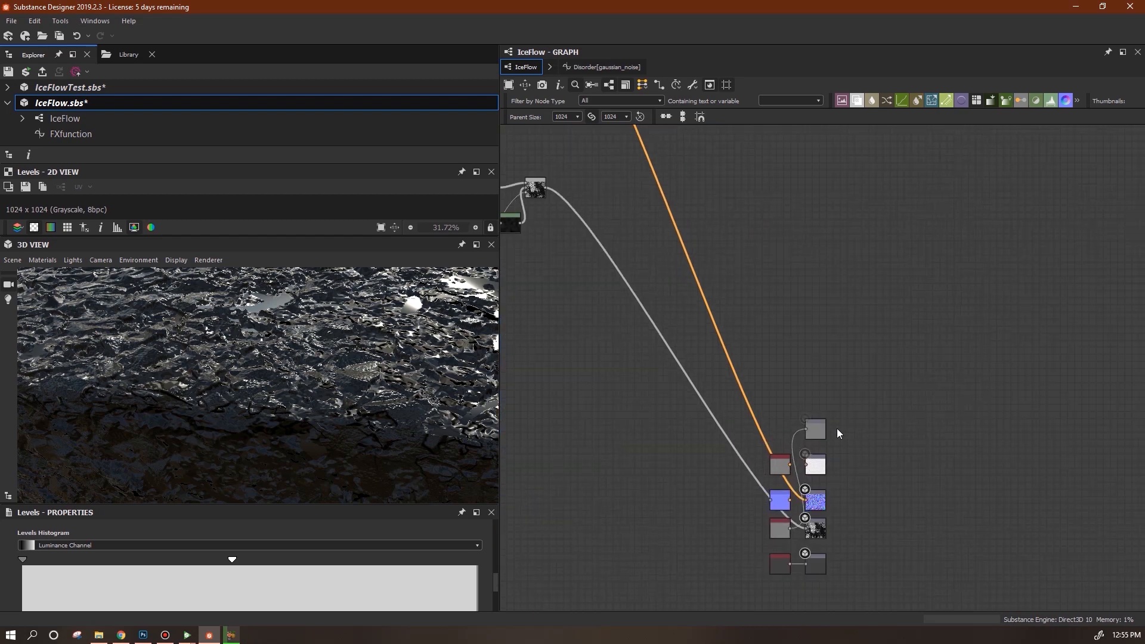
{"action": "left_click_drag", "start_coordinate": [868, 393], "coordinate": [684, 475]}
{"action": "middle_click_drag", "start_coordinate": [929, 424], "coordinate": [1119, 446]}
{"action": "left_click_drag", "start_coordinate": [926, 197], "coordinate": [927, 198]}
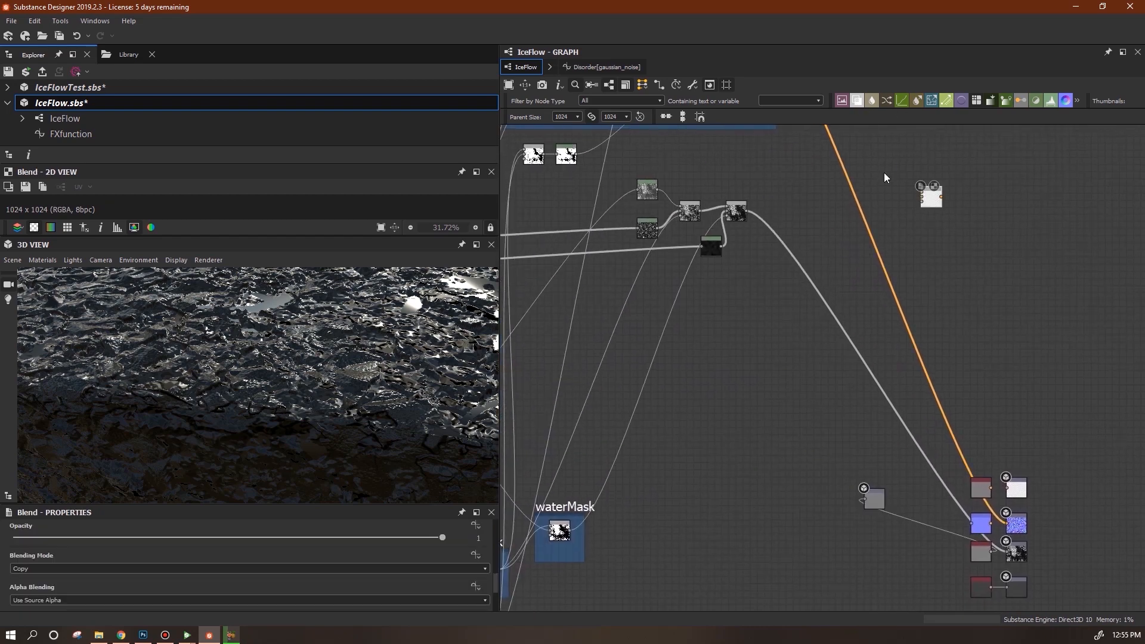
- Add a Uniform Color node, set it to white (255, 255, 255) and connect it to the new Blend's foreground input
{"action": "right_click", "coordinate": [891, 170]}
{"action": "mouse_move", "coordinate": [916, 176]}
{"action": "left_click", "coordinate": [853, 194]}
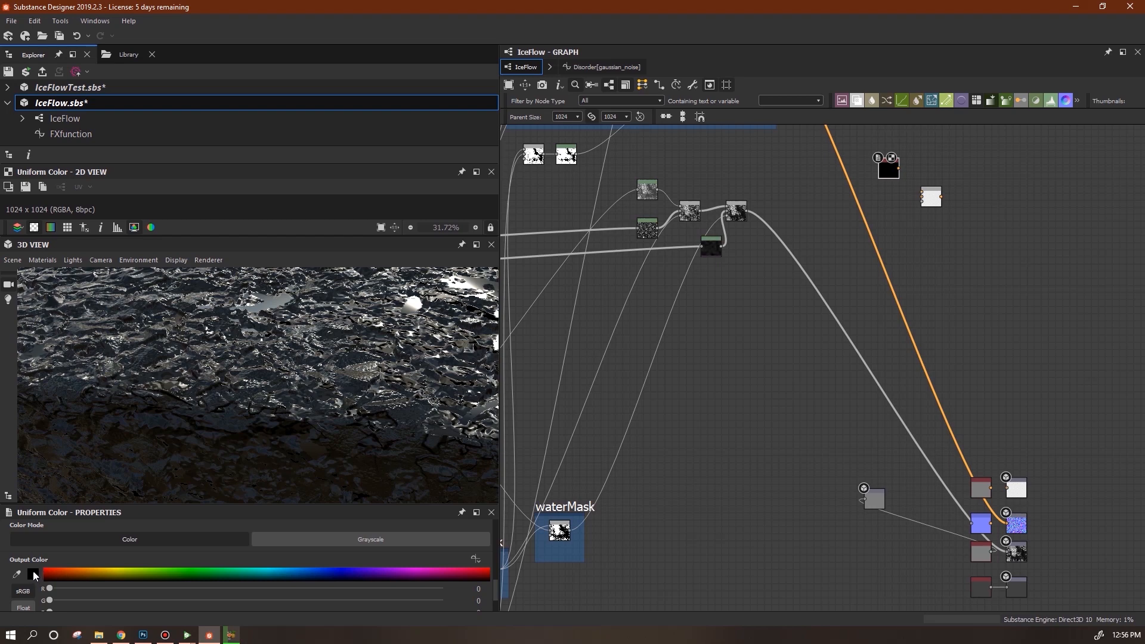
{"action": "left_click", "coordinate": [33, 573]}
{"action": "left_click_drag", "start_coordinate": [406, 189], "coordinate": [285, 209]}
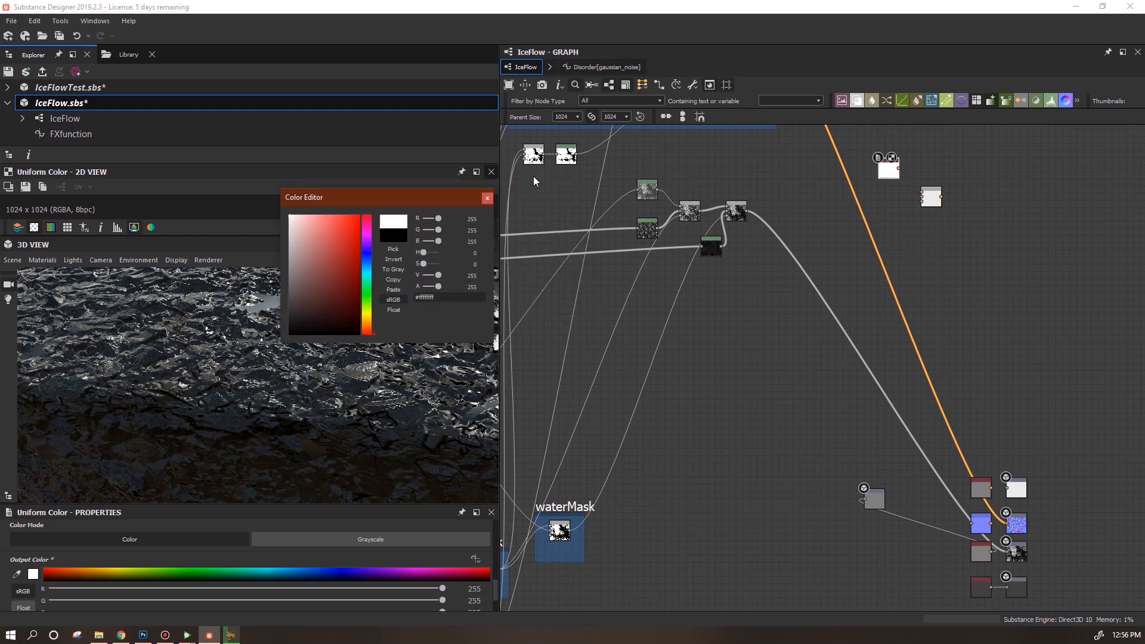
{"action": "left_click", "coordinate": [488, 199]}
{"action": "middle_click_drag", "start_coordinate": [976, 365], "coordinate": [981, 421]}
{"action": "middle_click_drag", "start_coordinate": [905, 372], "coordinate": [987, 466]}
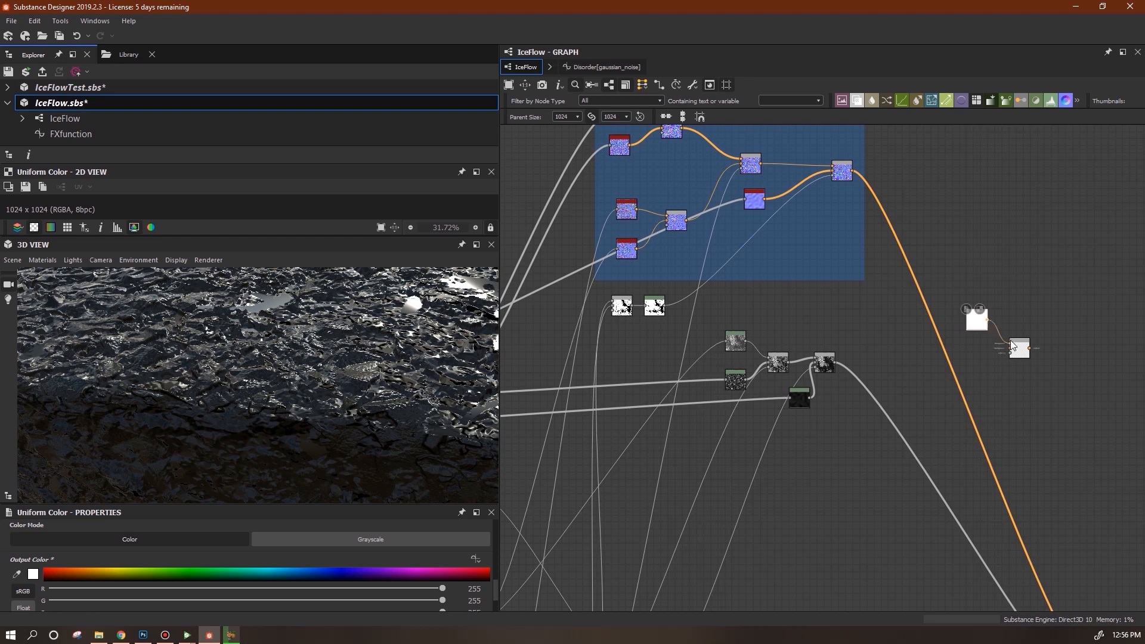
{"action": "middle_click_drag", "start_coordinate": [1012, 368], "coordinate": [1009, 246]}
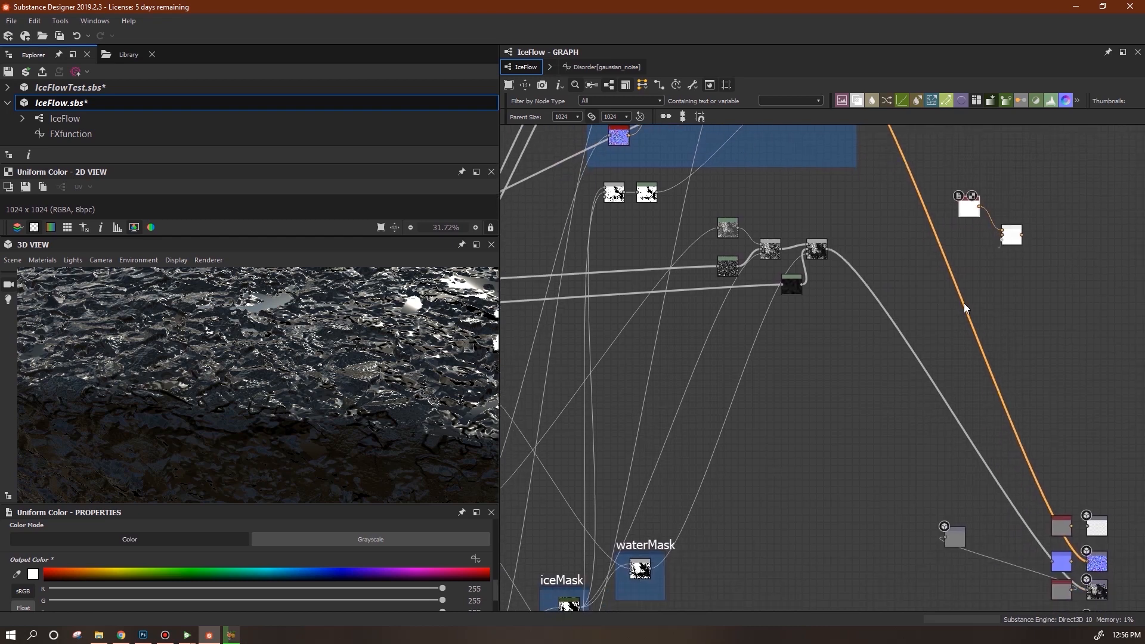
- Connect the iceMask output to the opacity input of the color Blend
{"action": "middle_click_drag", "start_coordinate": [815, 480], "coordinate": [932, 365]}
{"action": "left_click_drag", "start_coordinate": [707, 493], "coordinate": [700, 493]}
{"action": "middle_click_drag", "start_coordinate": [962, 442], "coordinate": [844, 564]}
{"action": "middle_click_drag", "start_coordinate": [965, 375], "coordinate": [851, 488]}
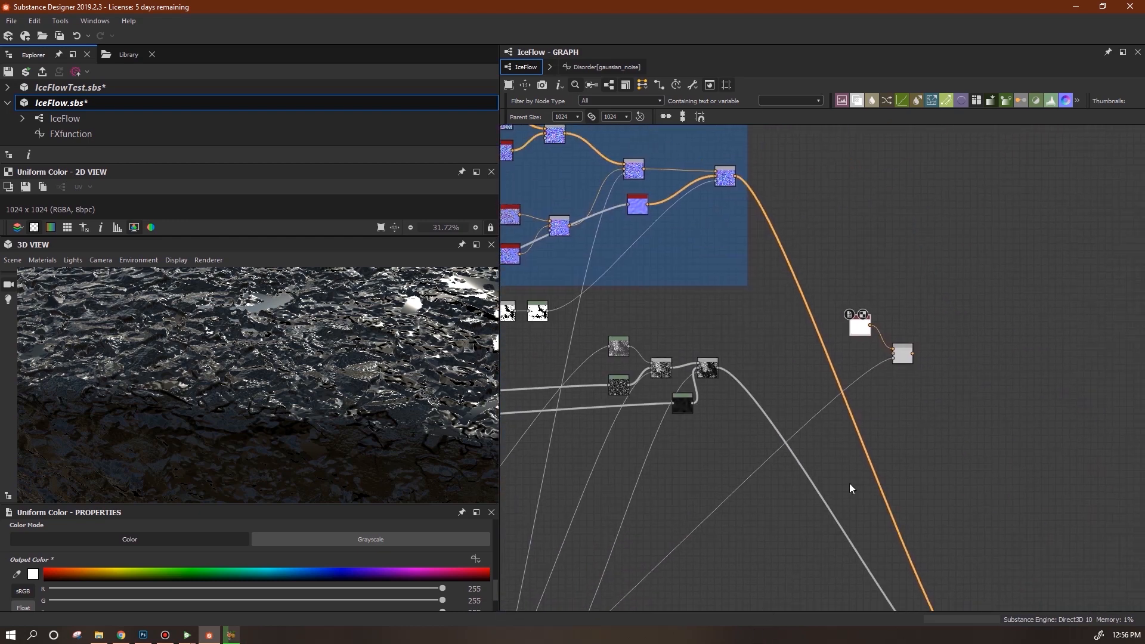
- Add a second Uniform Color node, keep it black, place it beside the color Blend and connect it to the background input
{"action": "right_click", "coordinate": [903, 252]}
{"action": "mouse_move", "coordinate": [933, 258]}
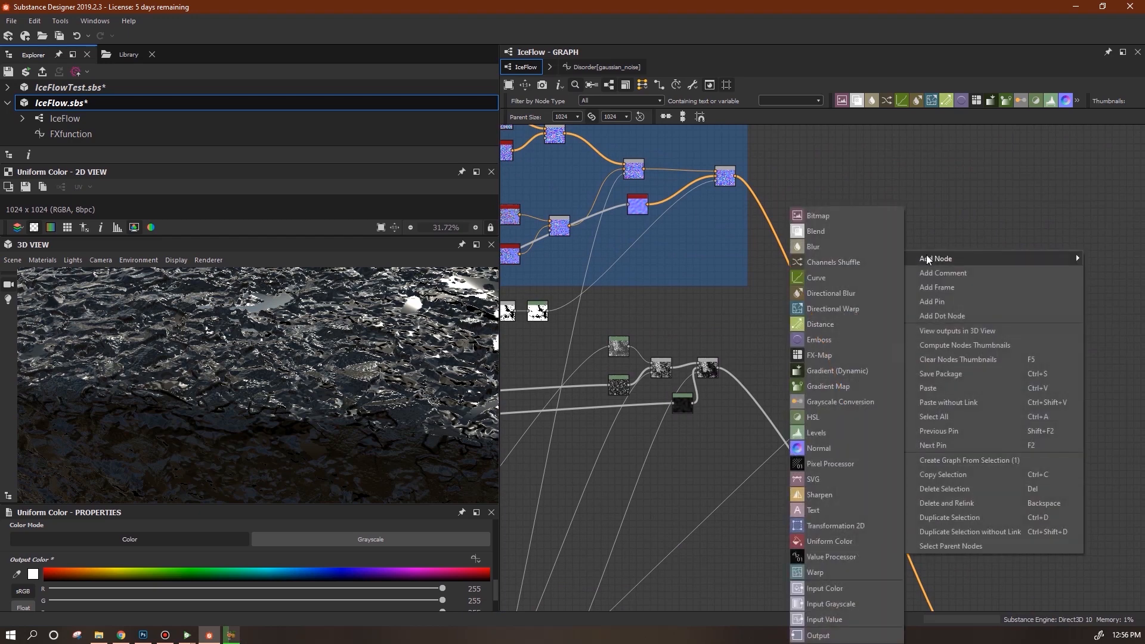
{"action": "left_click", "coordinate": [850, 540]}
{"action": "left_click_drag", "start_coordinate": [893, 251], "coordinate": [819, 363]}
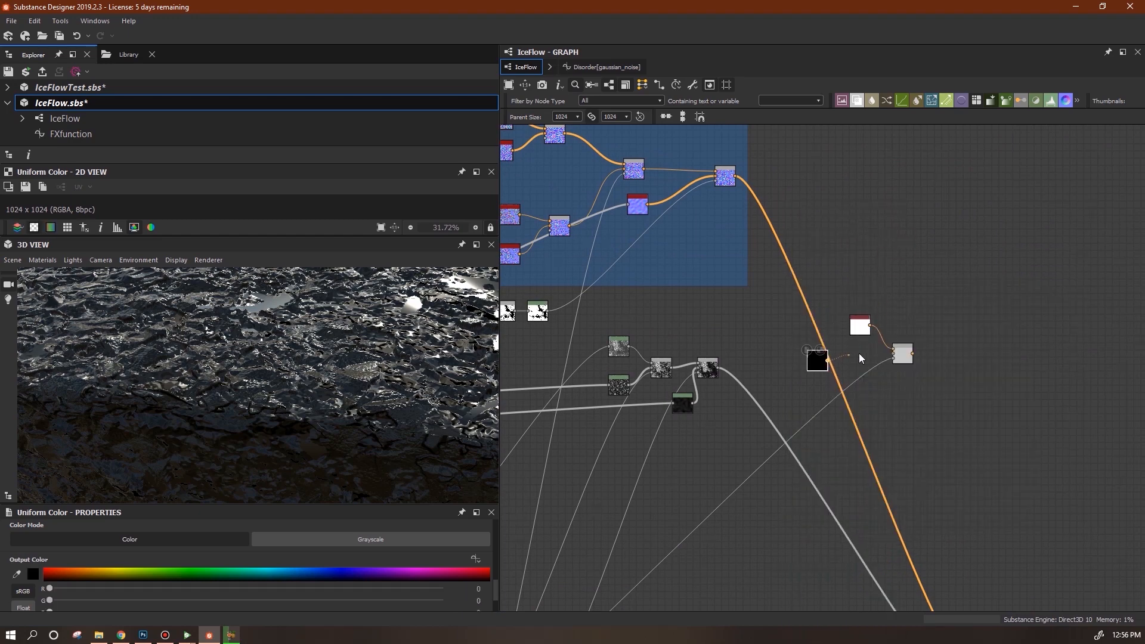
- Connect the color Blend to the Base Color output and save the IceFlow package
{"action": "scroll", "coordinate": [974, 445], "scroll_direction": "down", "scroll_amount": 4}
{"action": "middle_click_drag", "start_coordinate": [974, 445], "coordinate": [892, 363]}
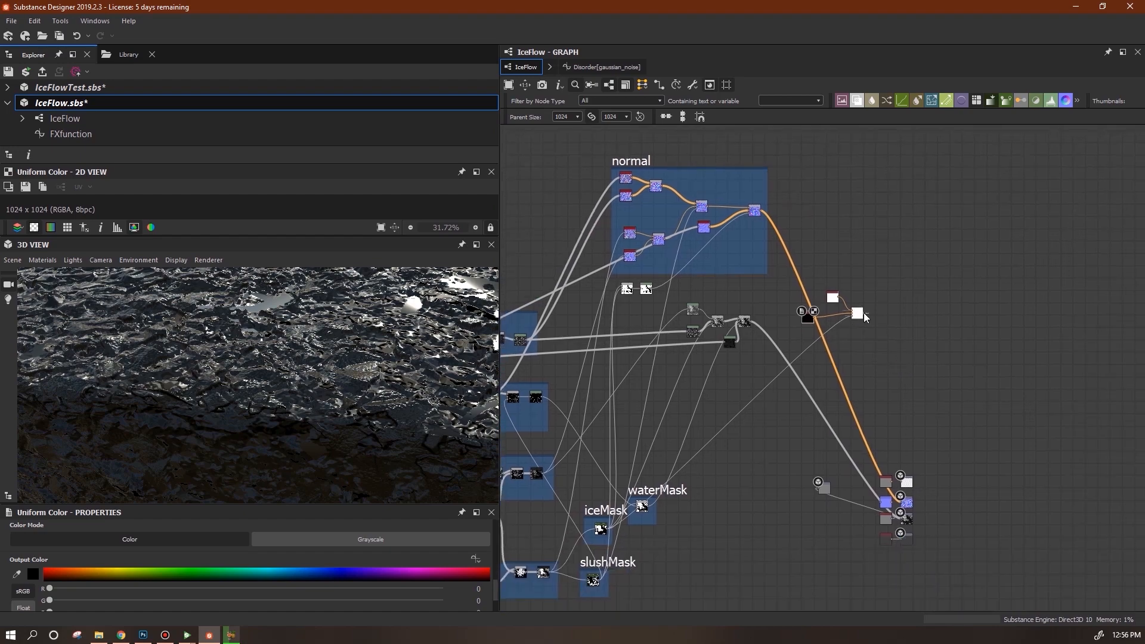
{"action": "scroll", "coordinate": [871, 457], "scroll_direction": "up", "scroll_amount": 5}
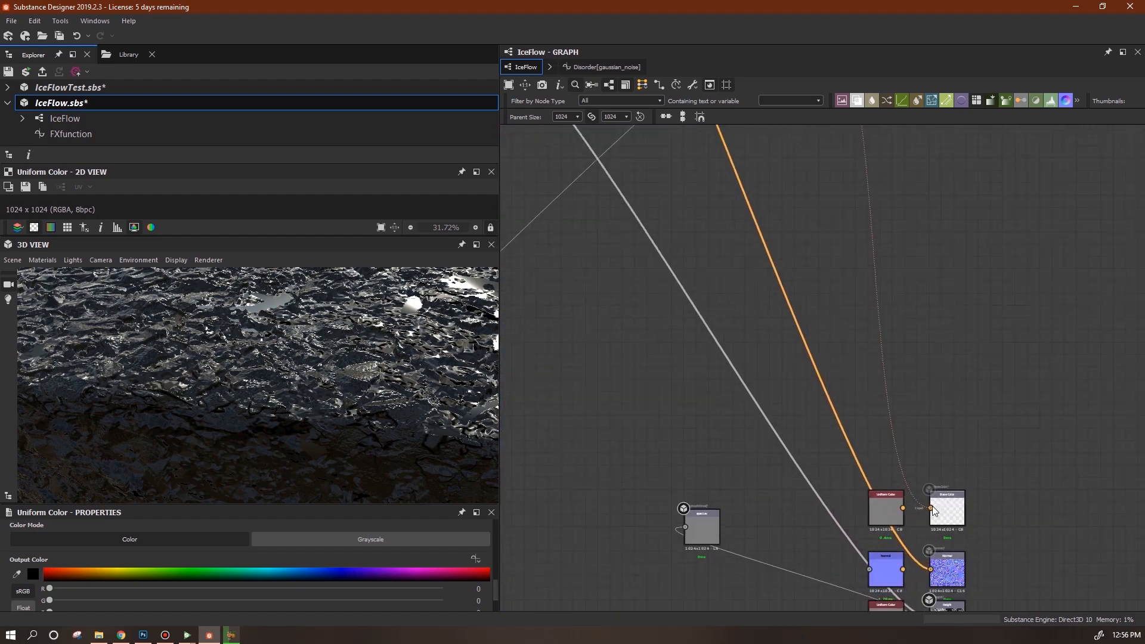
{"action": "left_click_drag", "start_coordinate": [269, 483], "coordinate": [137, 149]}
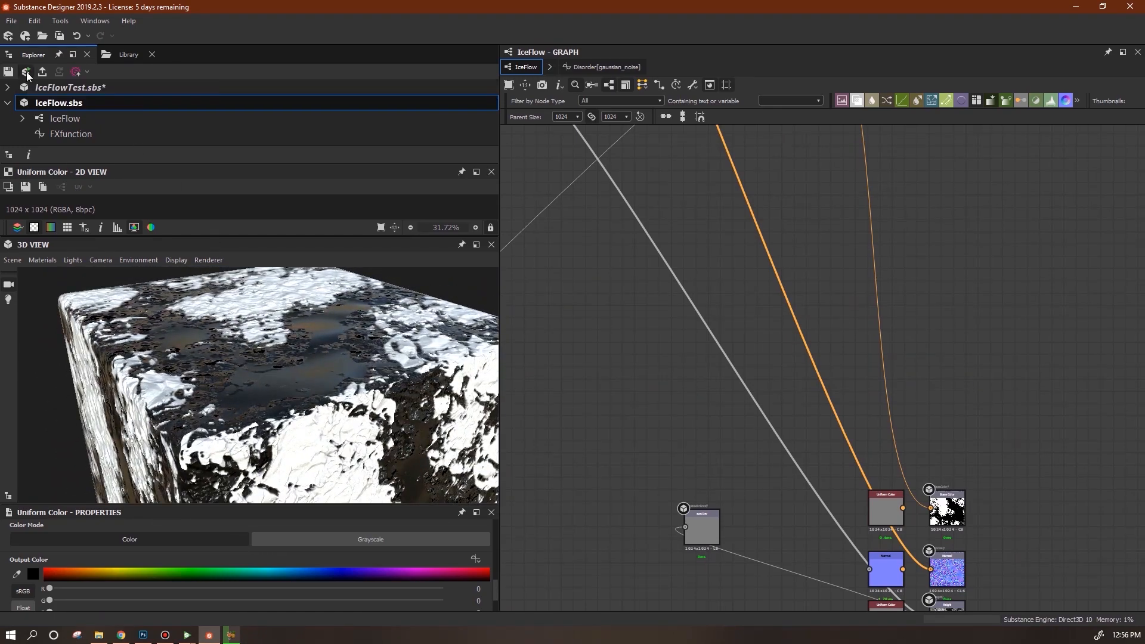
- Switch to Substance Player, play the IceFlow animation and inspect the surface in the 3D view
{"action": "left_click", "coordinate": [187, 635]}
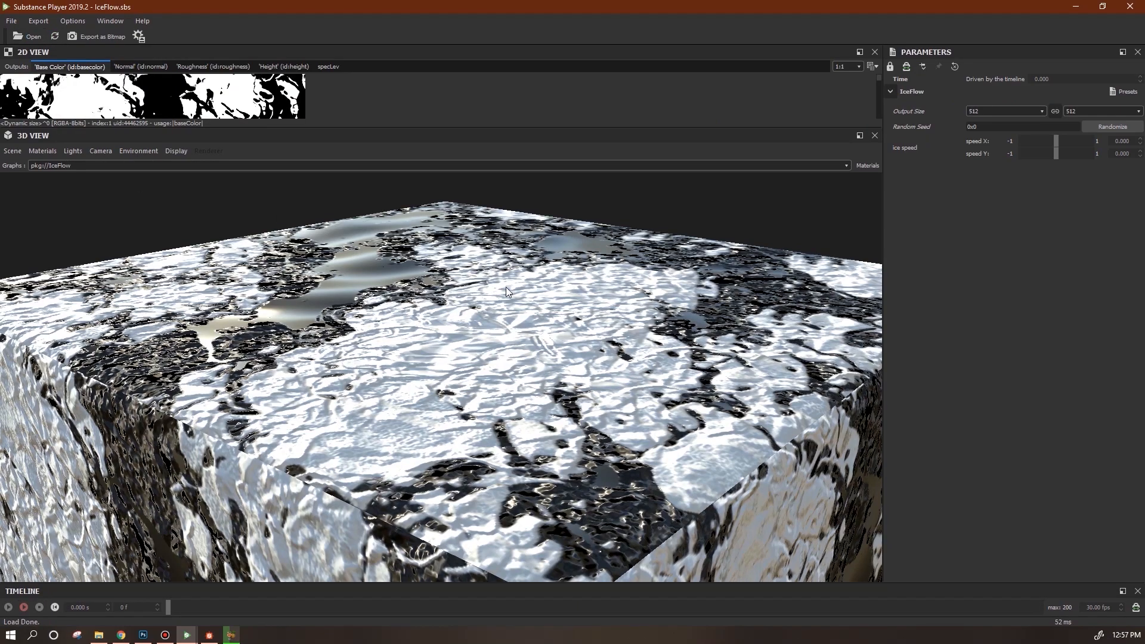
{"action": "left_click_drag", "start_coordinate": [487, 298], "coordinate": [503, 331]}
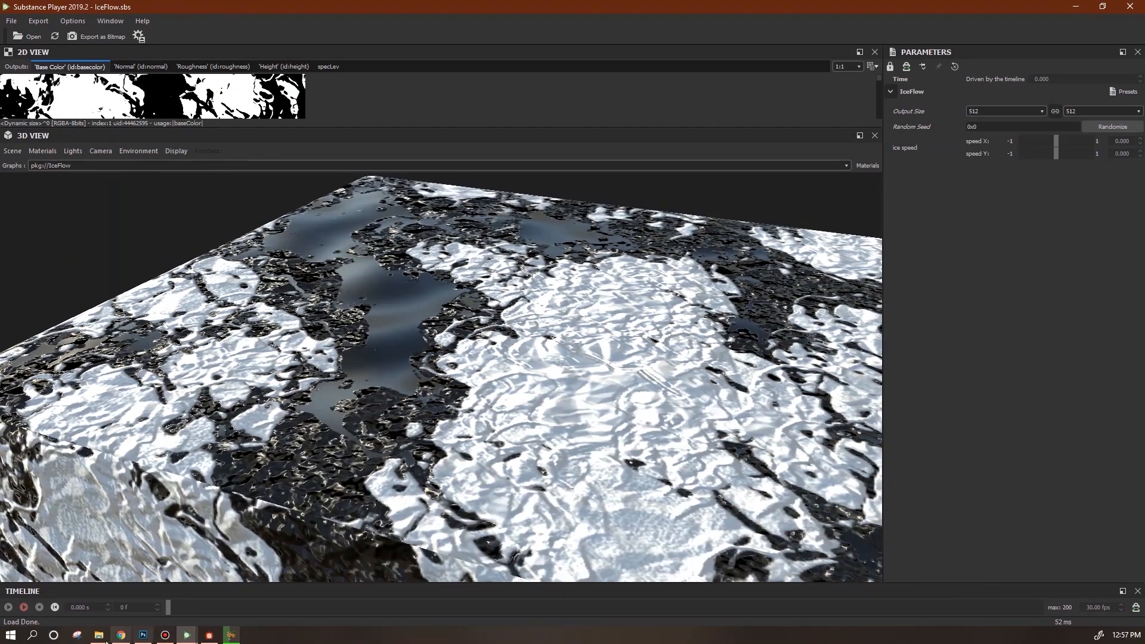
{"action": "left_click", "coordinate": [25, 607]}
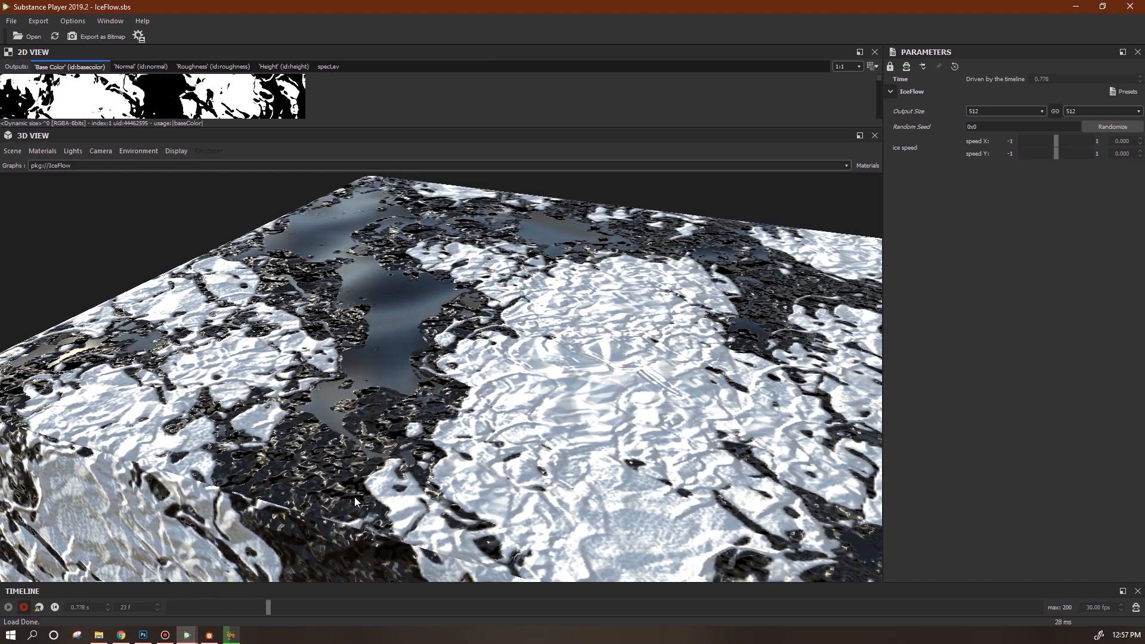
{"action": "left_click_drag", "start_coordinate": [360, 490], "coordinate": [337, 398]}
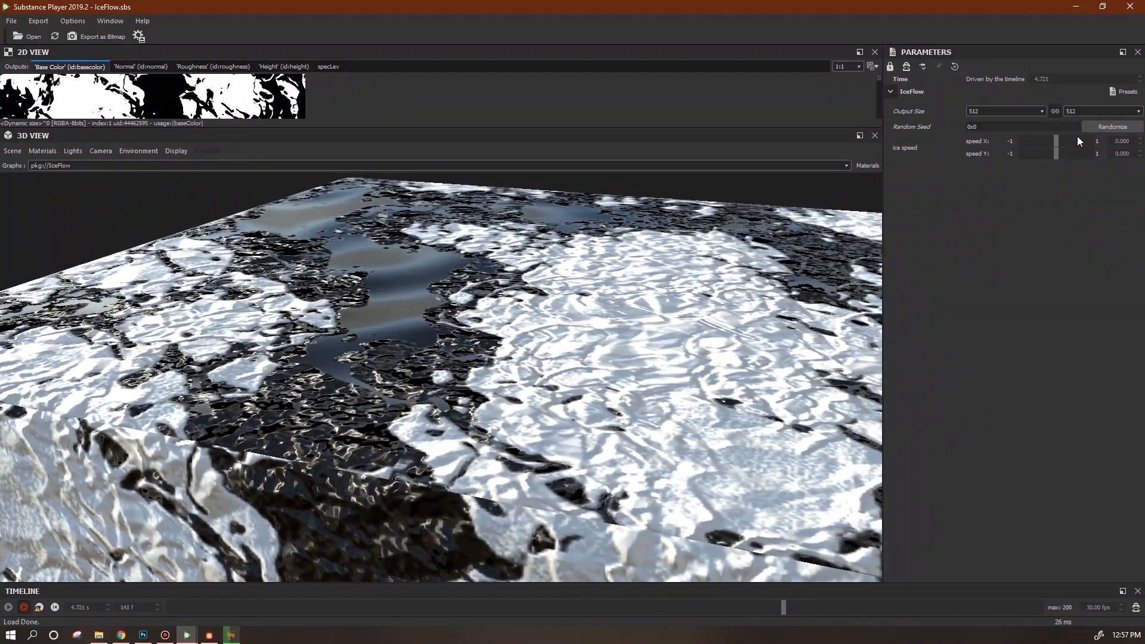
- Test ice speed X at about 0.684, return it to 0 and inspect the animated ice and slush from different angles
{"action": "left_click_drag", "start_coordinate": [1077, 142], "coordinate": [1081, 142]}
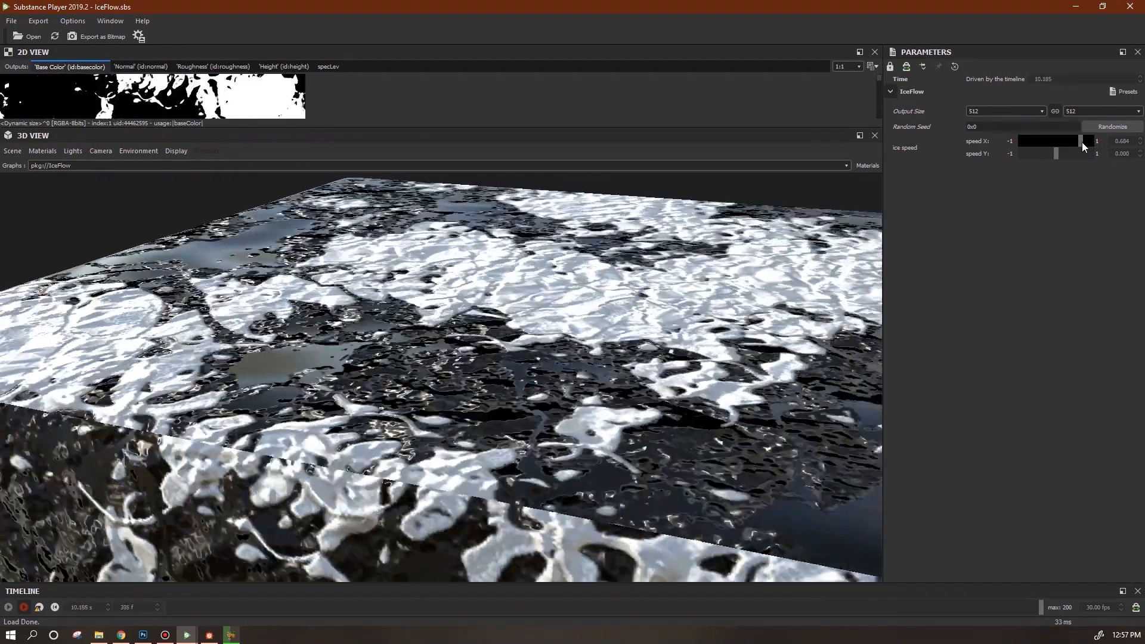
{"action": "left_click_drag", "start_coordinate": [1081, 142], "coordinate": [1055, 144]}
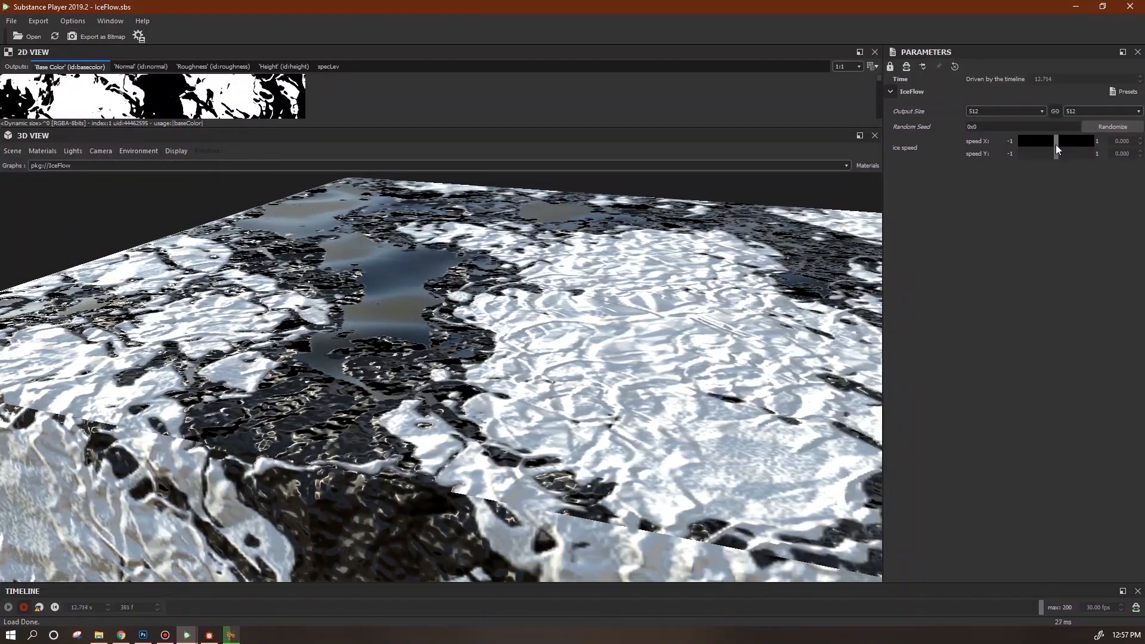
{"action": "left_click_drag", "start_coordinate": [597, 391], "coordinate": [228, 418]}
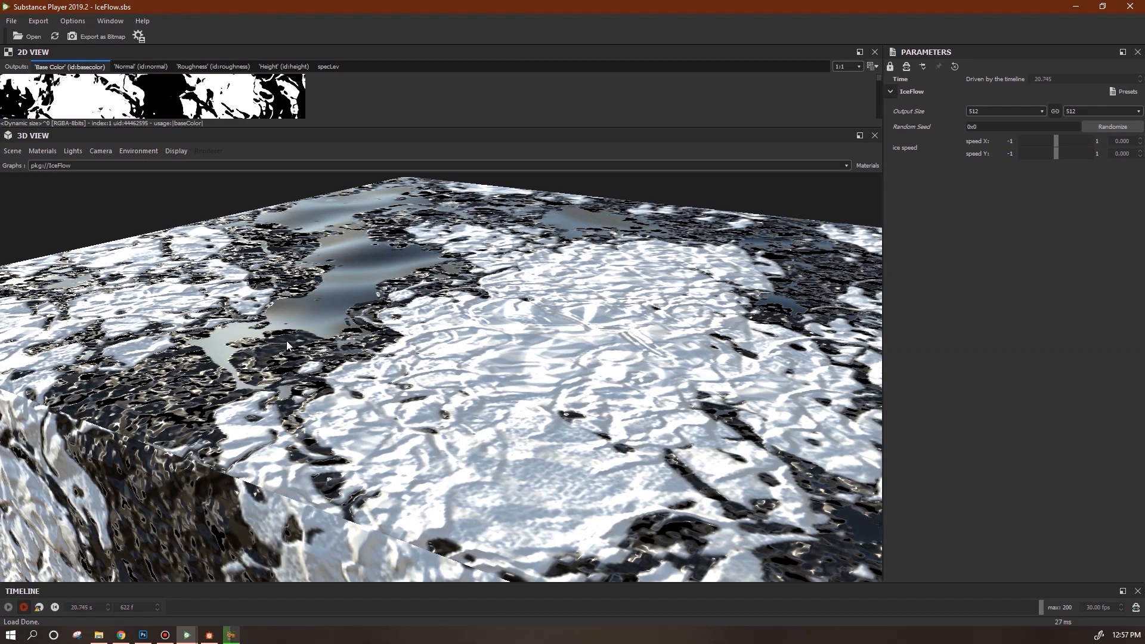
{"action": "left_click_drag", "start_coordinate": [396, 399], "coordinate": [410, 399]}
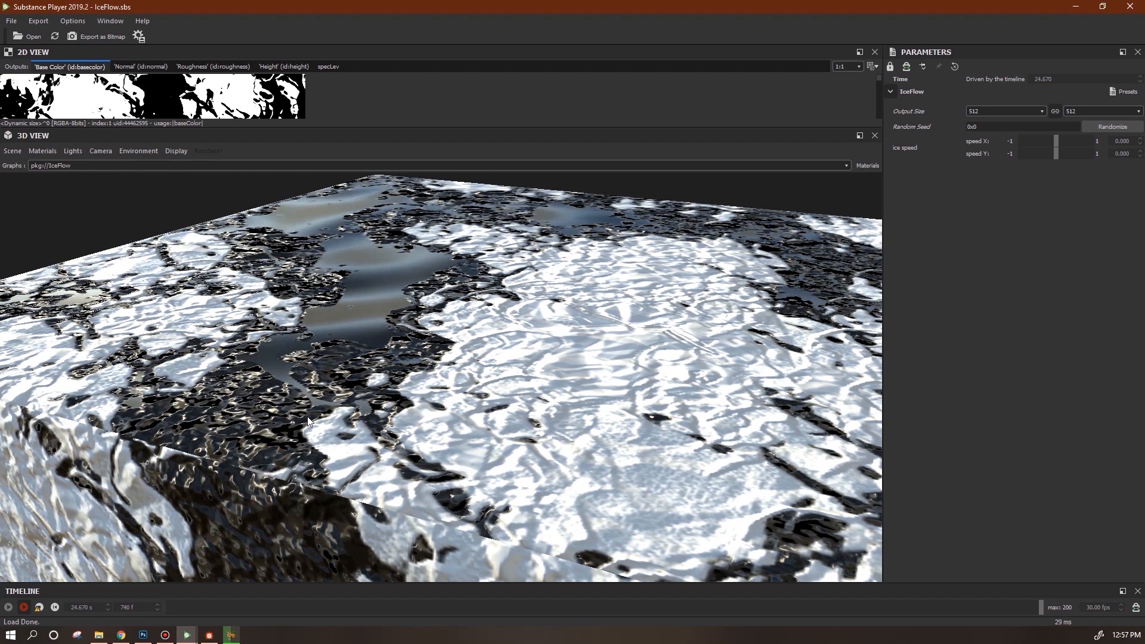
{"action": "left_click_drag", "start_coordinate": [313, 370], "coordinate": [309, 428]}
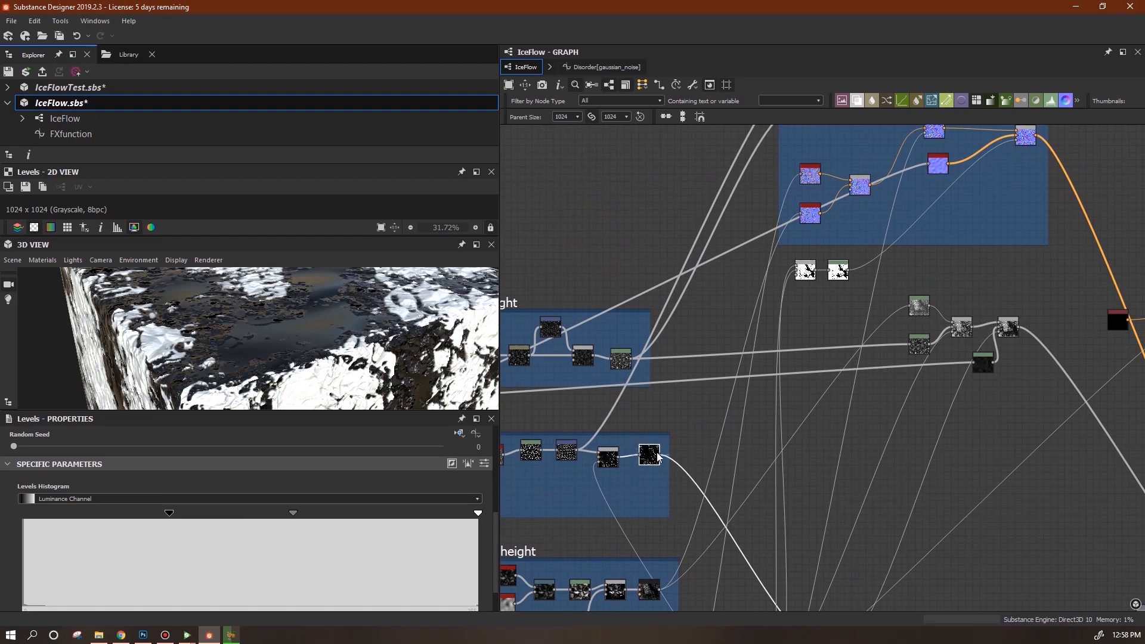
- In Substance Designer, examine the slush frame's last Levels node up close in the graph and in an enlarged 2D view
{"action": "scroll", "coordinate": [658, 458], "scroll_direction": "up", "scroll_amount": 10}
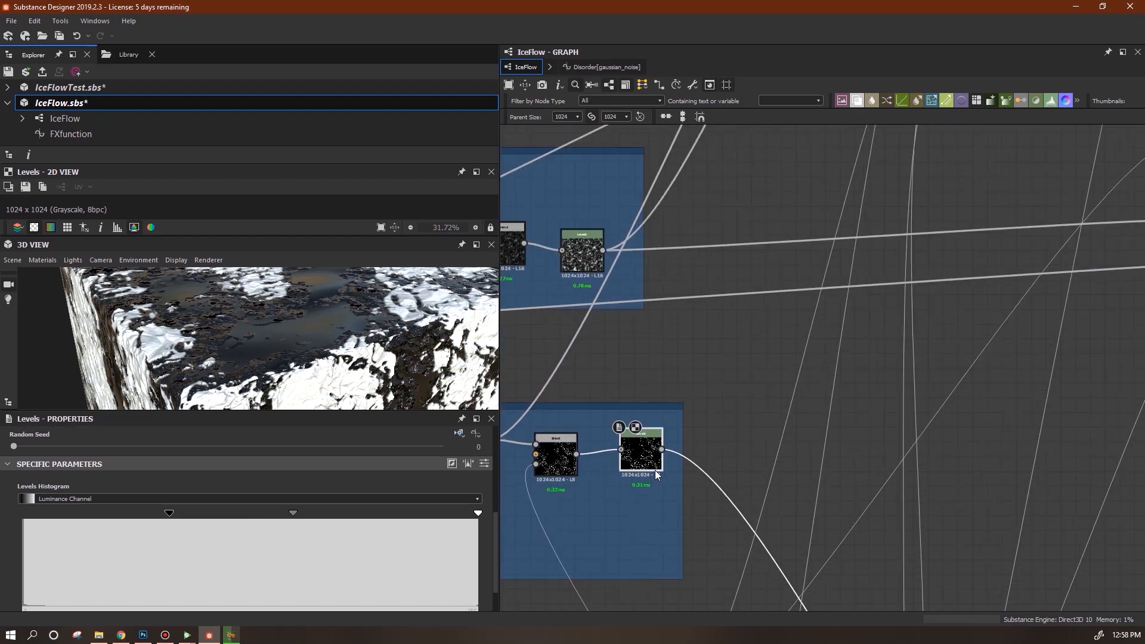
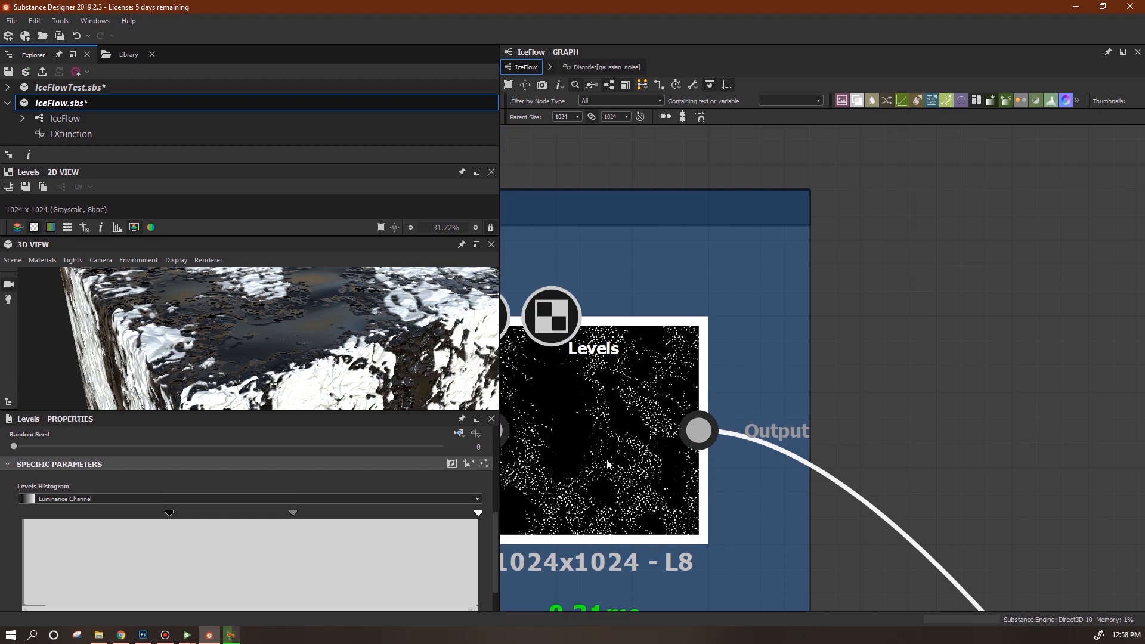
{"action": "middle_click_drag", "start_coordinate": [606, 458], "coordinate": [699, 421]}
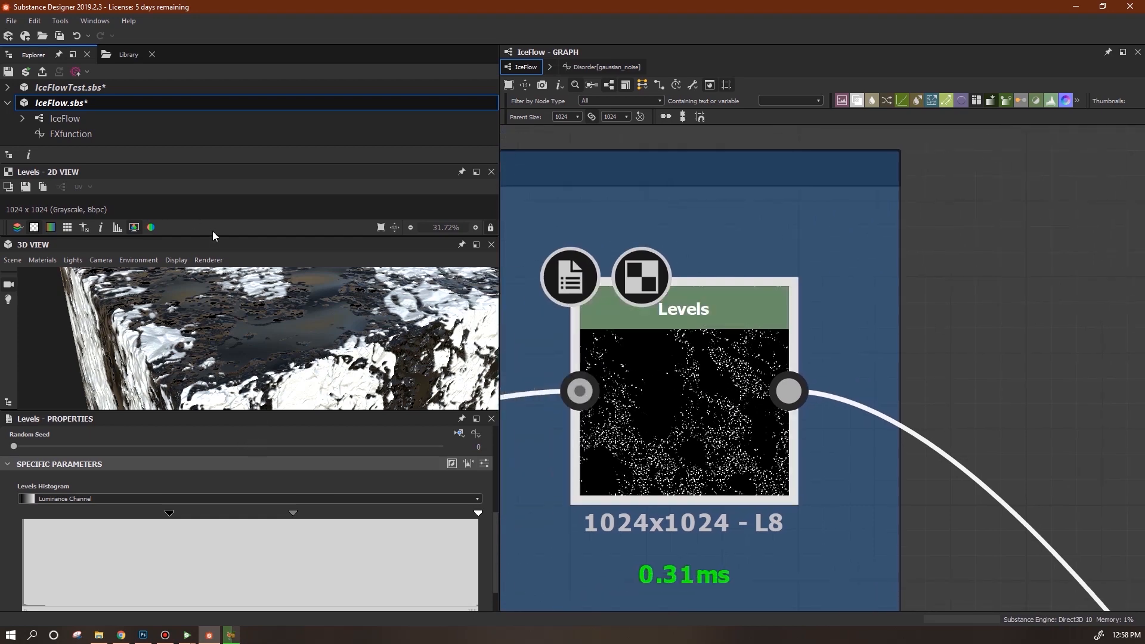
{"action": "left_click_drag", "start_coordinate": [214, 236], "coordinate": [214, 421]}
{"action": "scroll", "coordinate": [370, 339], "scroll_direction": "up", "scroll_amount": 5}
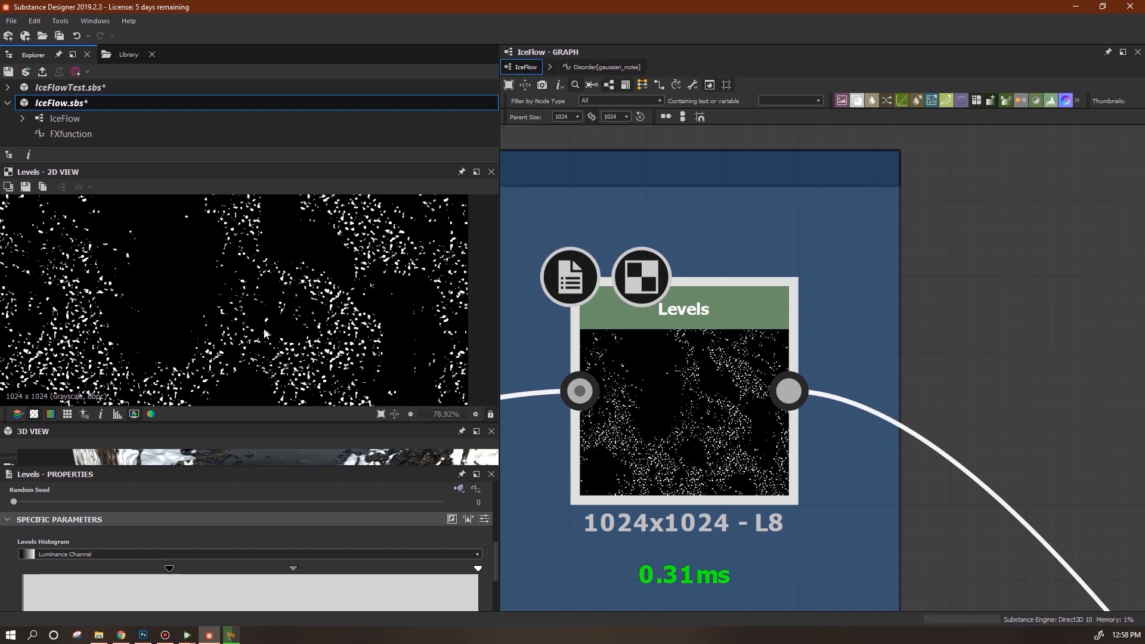
{"action": "middle_click_drag", "start_coordinate": [370, 340], "coordinate": [303, 453]}
{"action": "scroll", "coordinate": [333, 327], "scroll_direction": "down", "scroll_amount": 5}
{"action": "middle_click_drag", "start_coordinate": [354, 319], "coordinate": [365, 284]}
{"action": "scroll", "coordinate": [336, 330], "scroll_direction": "down", "scroll_amount": 1}
- Add a Blur node fed by the slush frame's last Levels and set its intensity to 1.81
{"action": "scroll", "coordinate": [760, 398], "scroll_direction": "down", "scroll_amount": 4}
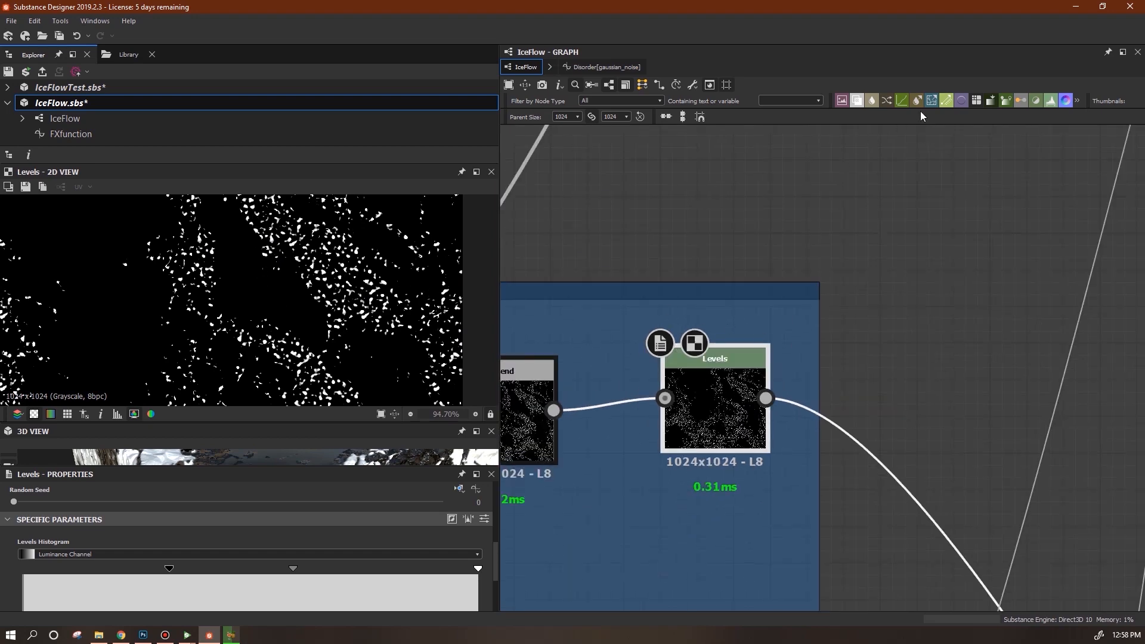
{"action": "left_click_drag", "start_coordinate": [871, 122], "coordinate": [766, 398]}
{"action": "left_click_drag", "start_coordinate": [228, 587], "coordinate": [53, 587]}
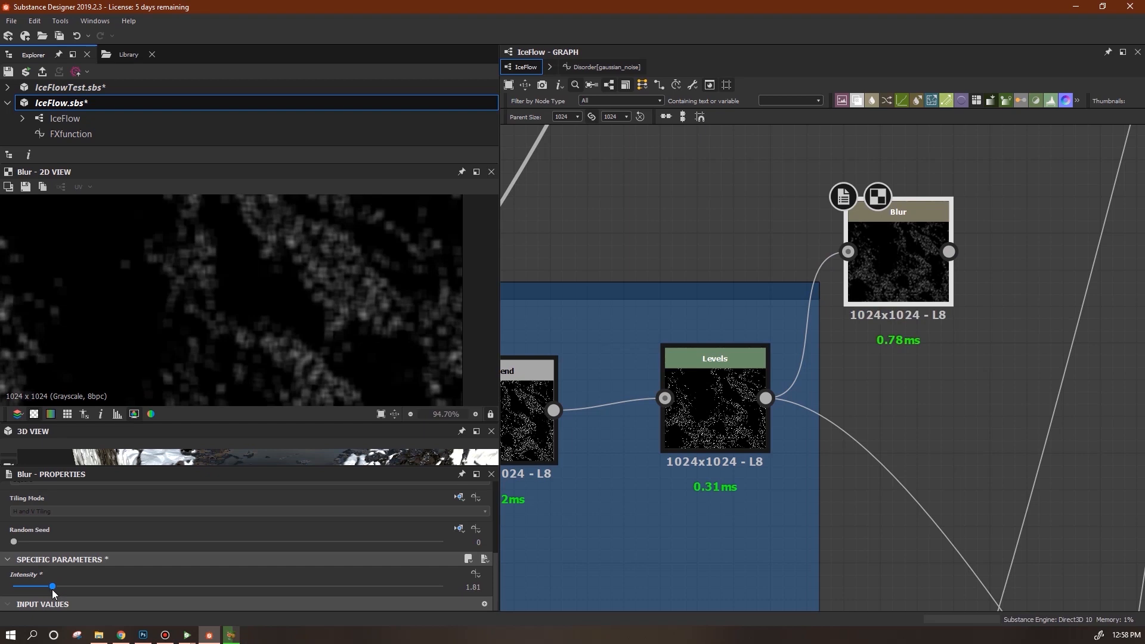
- Add a Levels node after the Blur and strongly lower its white point to brighten and thicken the slush spots
{"action": "left_click", "coordinate": [1038, 101]}
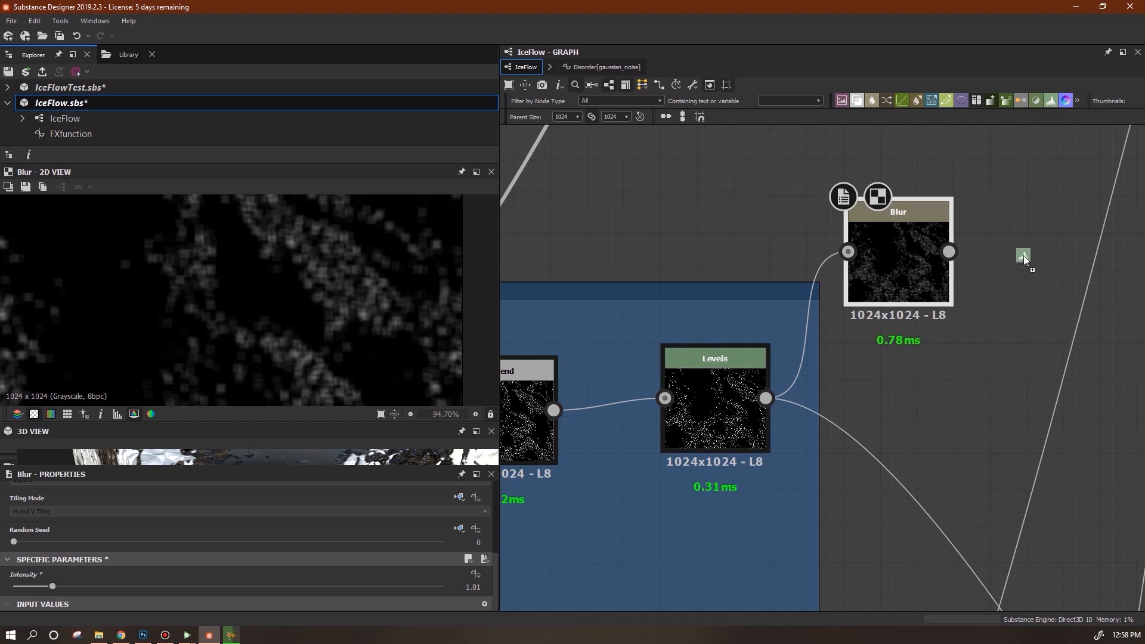
{"action": "left_click_drag", "start_coordinate": [984, 256], "coordinate": [1023, 255]}
{"action": "left_click_drag", "start_coordinate": [478, 609], "coordinate": [196, 608]}
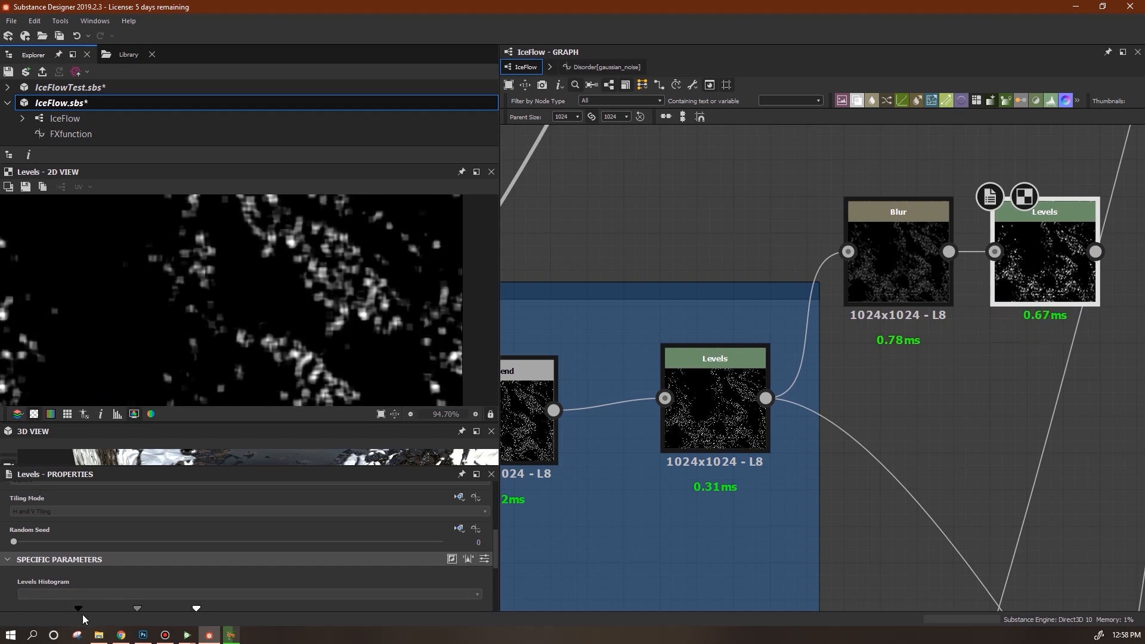
{"action": "mouse_move", "coordinate": [109, 608]}
{"action": "left_mouse_down"}
{"action": "mouse_move", "coordinate": [85, 606]}
{"action": "mouse_move", "coordinate": [97, 608]}
{"action": "left_mouse_up"}
{"action": "left_click_drag", "start_coordinate": [192, 607], "coordinate": [106, 604]}
{"action": "scroll", "coordinate": [1055, 457], "scroll_direction": "down", "scroll_amount": 6}
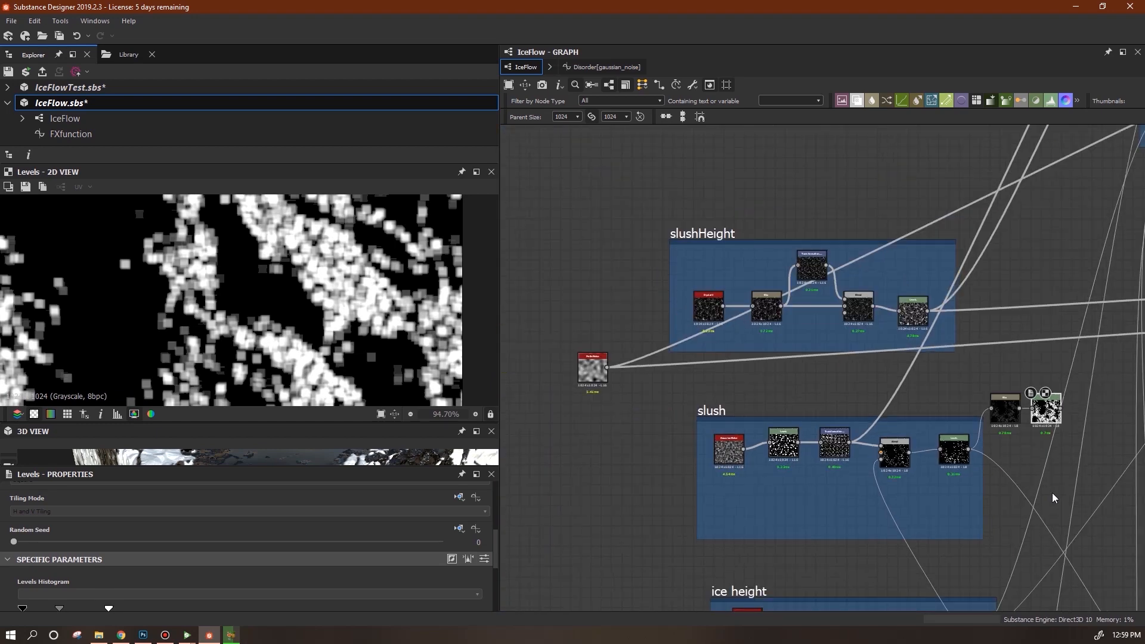
- Connect the new Levels node after the slush Blur to the mask Blend below the normal frame, replacing the slushMask link
{"action": "middle_click_drag", "start_coordinate": [961, 464], "coordinate": [913, 325]}
{"action": "scroll", "coordinate": [895, 539], "scroll_direction": "down", "scroll_amount": 3}
{"action": "left_click", "coordinate": [804, 493]}
{"action": "middle_click_drag", "start_coordinate": [932, 413], "coordinate": [940, 490]}
{"action": "scroll", "coordinate": [938, 483], "scroll_direction": "up", "scroll_amount": 2}
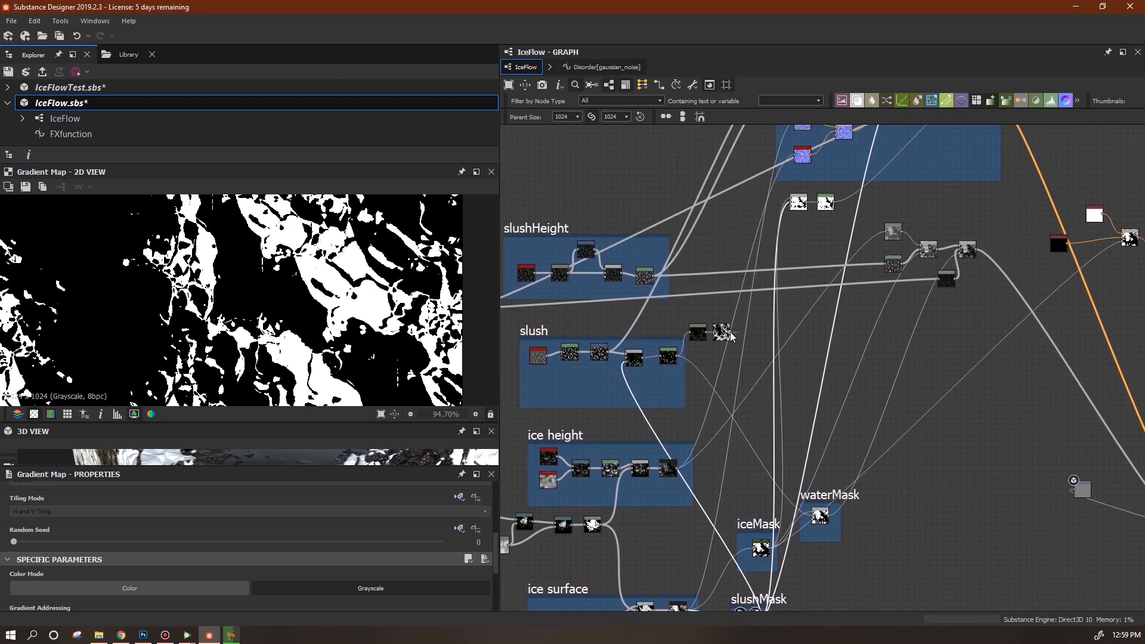
{"action": "left_click", "coordinate": [802, 207]}
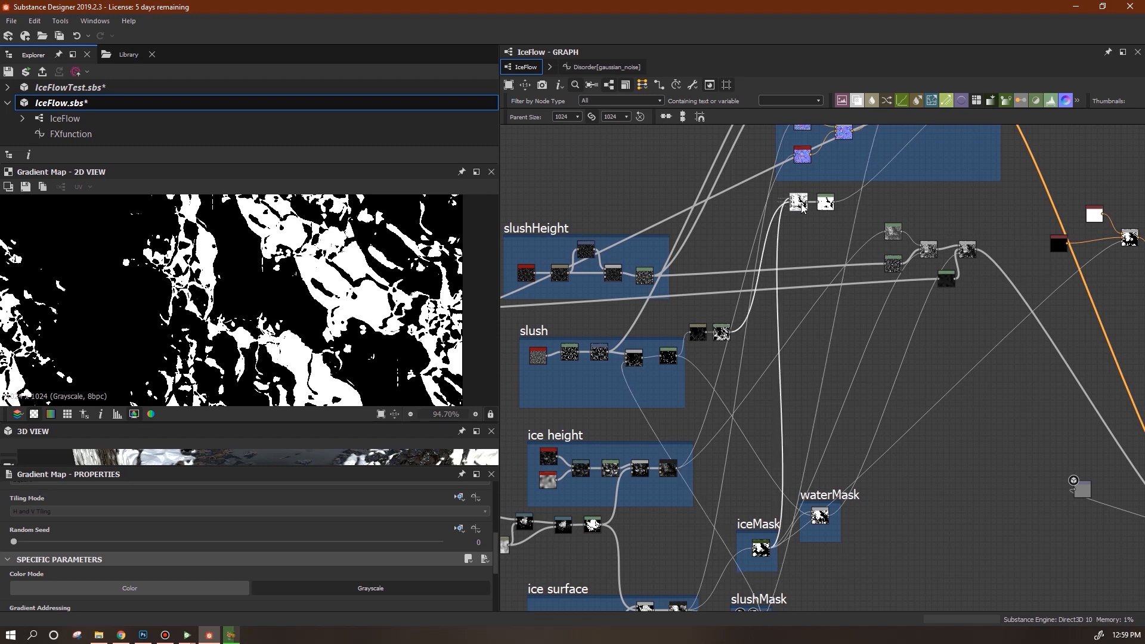
- Bypass the Levels node after the mask Blend by linking the Blend directly to the final normal Blend's opacity input, and preview the normals
{"action": "middle_click_drag", "start_coordinate": [901, 327], "coordinate": [730, 589]}
{"action": "double_click", "coordinate": [810, 357]}
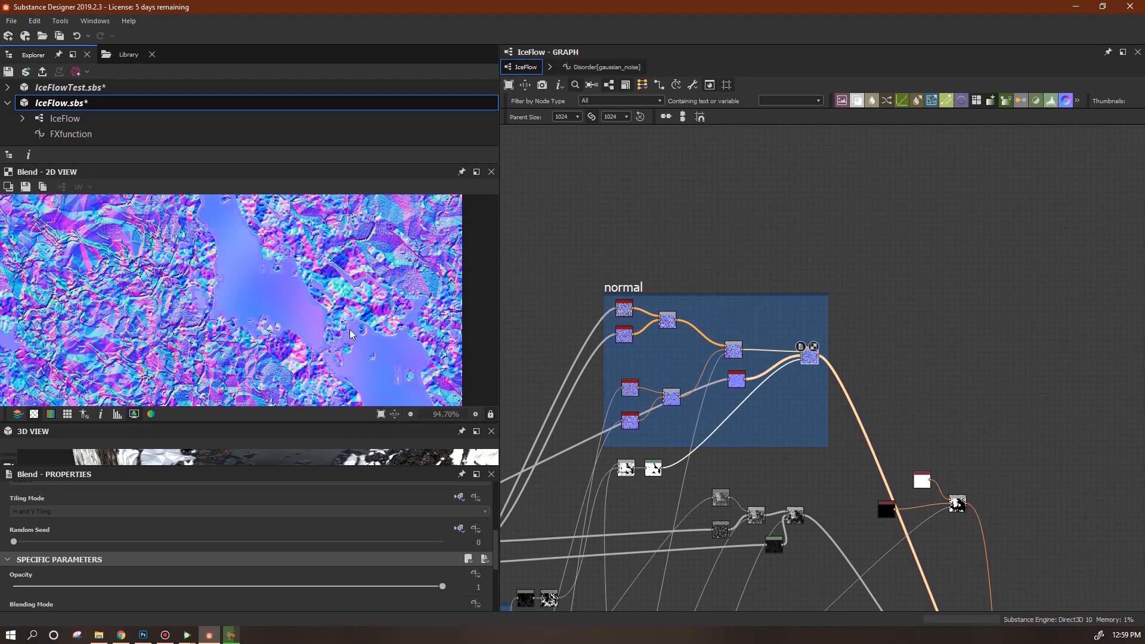
{"action": "scroll", "coordinate": [363, 343], "scroll_direction": "up", "scroll_amount": 2}
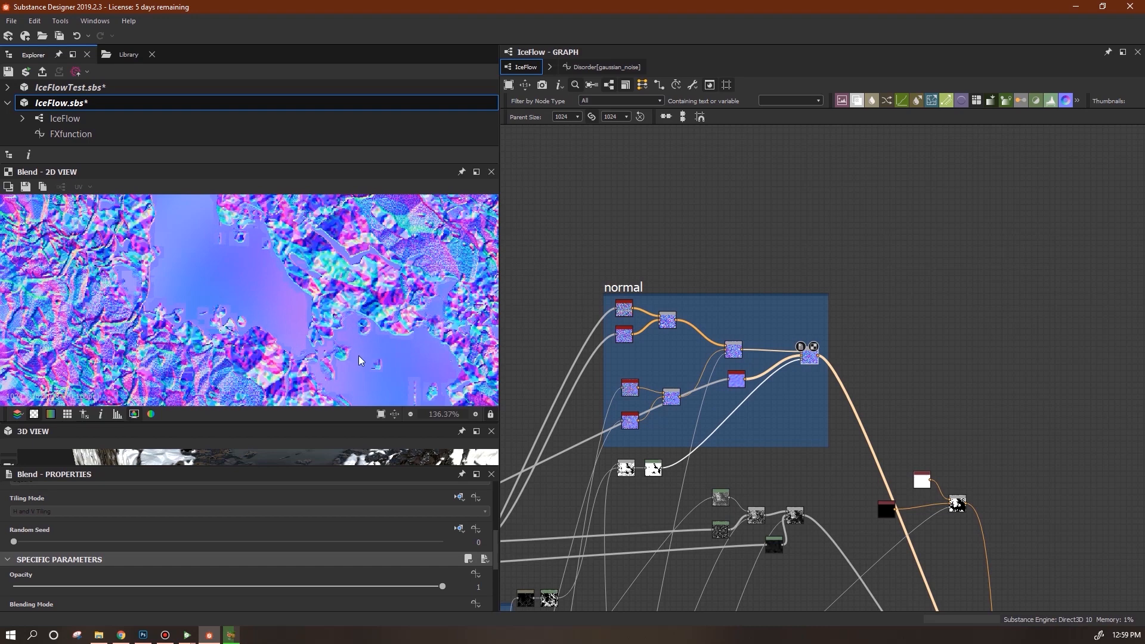
{"action": "scroll", "coordinate": [768, 415], "scroll_direction": "up", "scroll_amount": 3}
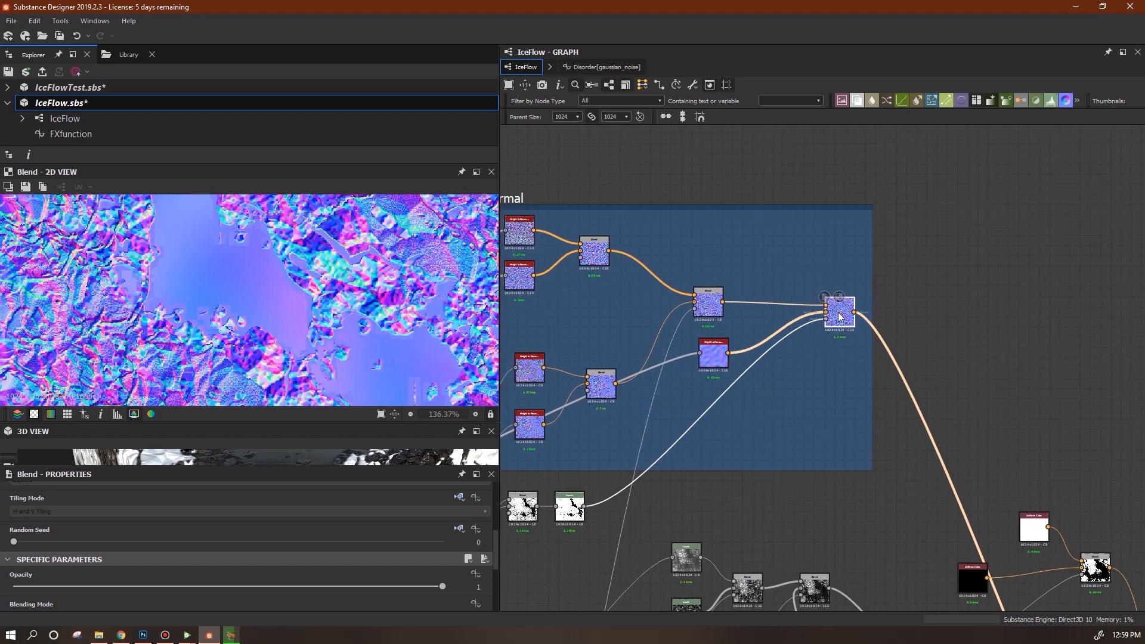
{"action": "middle_click_drag", "start_coordinate": [798, 352], "coordinate": [918, 327]}
{"action": "double_click", "coordinate": [685, 484]}
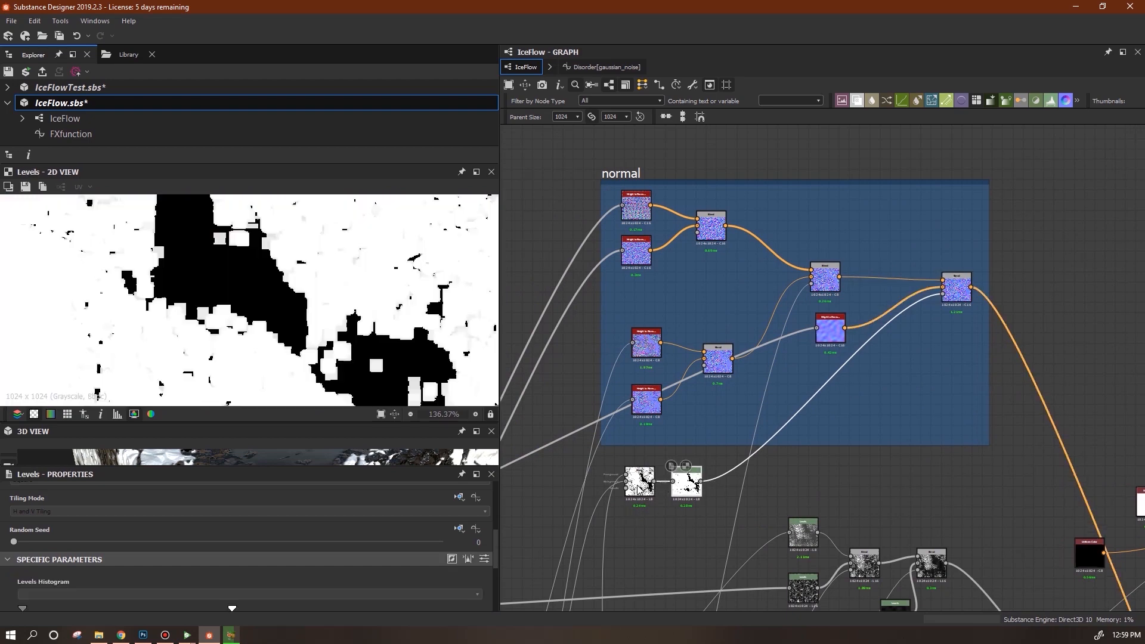
{"action": "left_click", "coordinate": [688, 484]}
{"action": "left_click_drag", "start_coordinate": [687, 484], "coordinate": [686, 526]}
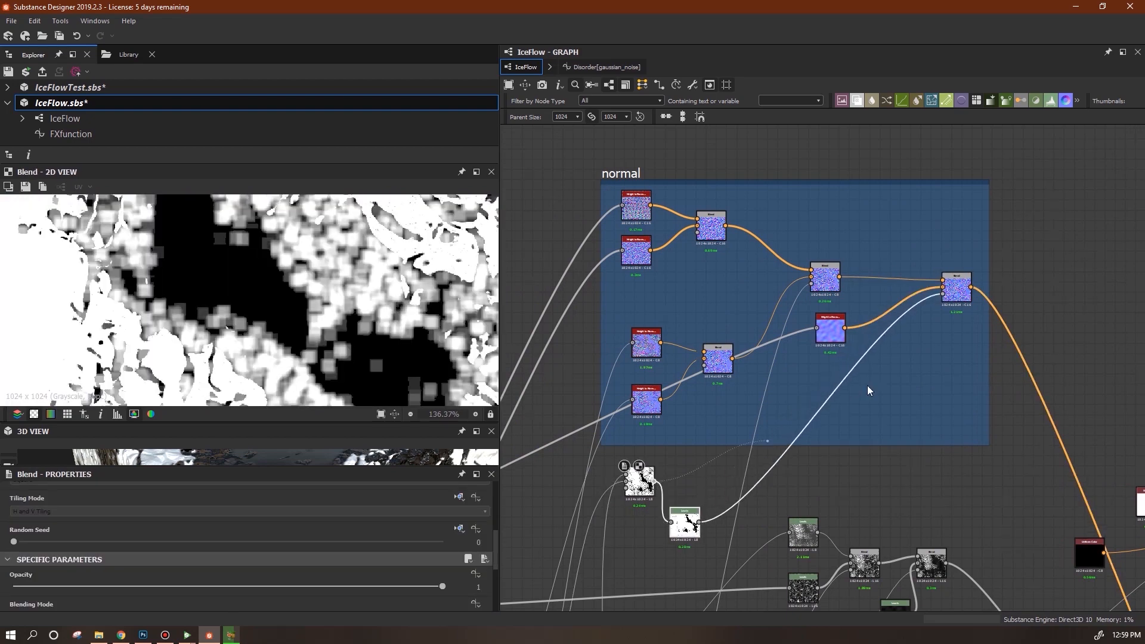
{"action": "left_click", "coordinate": [961, 295]}
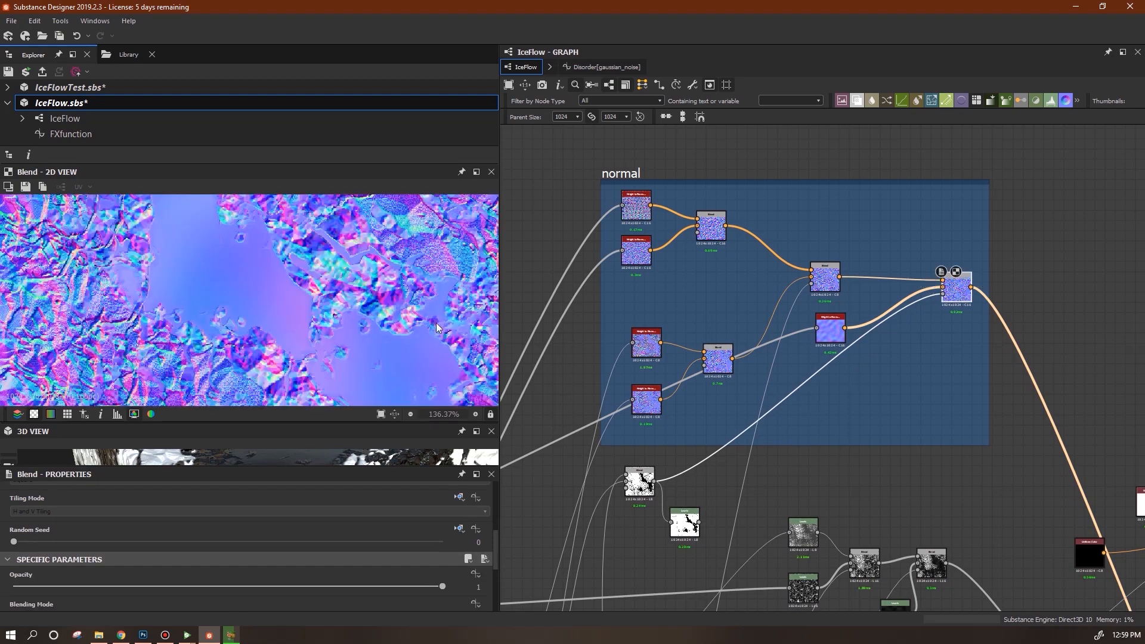
{"action": "scroll", "coordinate": [365, 356], "scroll_direction": "down", "scroll_amount": 4}
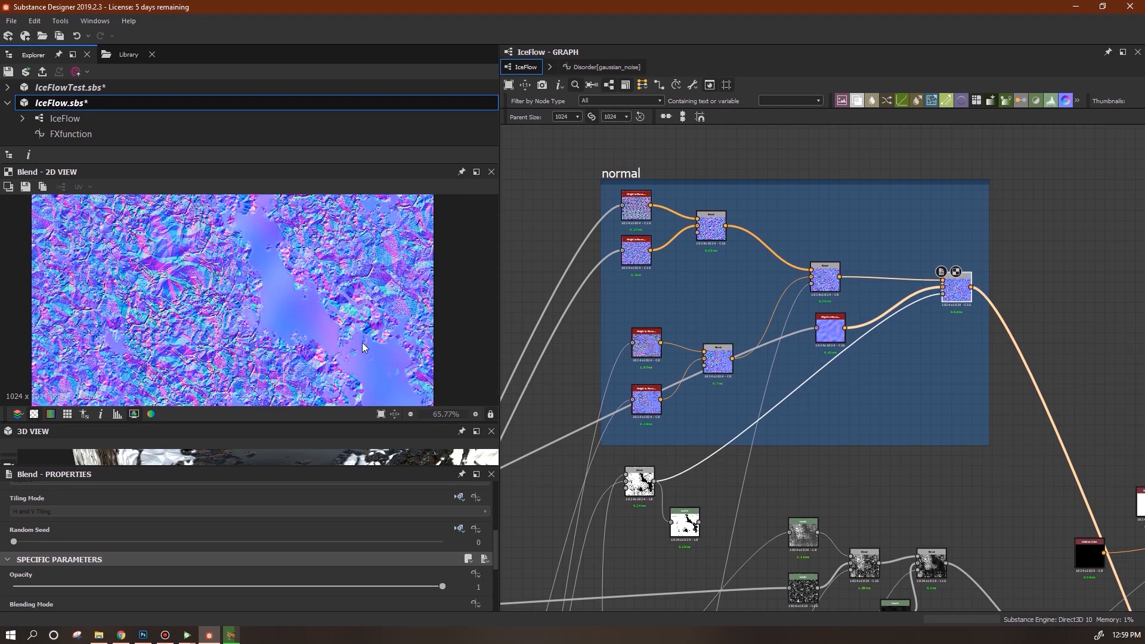
{"action": "scroll", "coordinate": [353, 341], "scroll_direction": "up", "scroll_amount": 5}
- Connect the mask Blend to the opacity input of the ice and slush normal Blend and preview the final normal Blend
{"action": "middle_click_drag", "start_coordinate": [997, 455], "coordinate": [600, 196]}
{"action": "scroll", "coordinate": [774, 483], "scroll_direction": "down", "scroll_amount": 3}
{"action": "middle_click_drag", "start_coordinate": [823, 578], "coordinate": [831, 427]}
{"action": "middle_click_drag", "start_coordinate": [916, 477], "coordinate": [1011, 641]}
{"action": "left_click", "coordinate": [779, 281]}
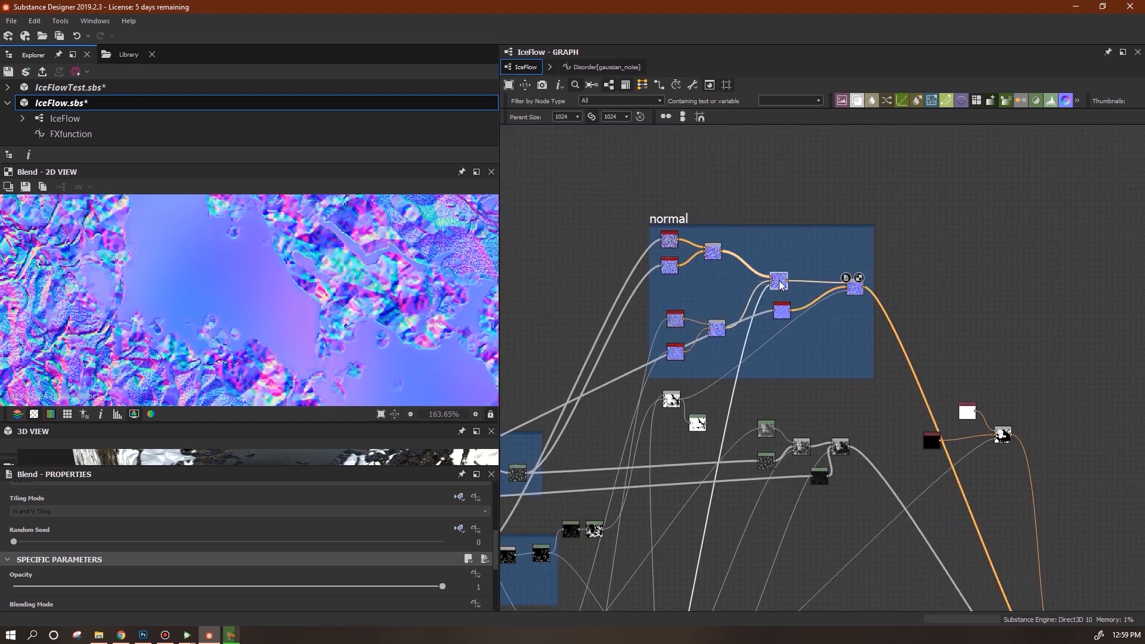
{"action": "middle_click_drag", "start_coordinate": [860, 360], "coordinate": [929, 183]}
{"action": "middle_click_drag", "start_coordinate": [930, 240], "coordinate": [932, 350]}
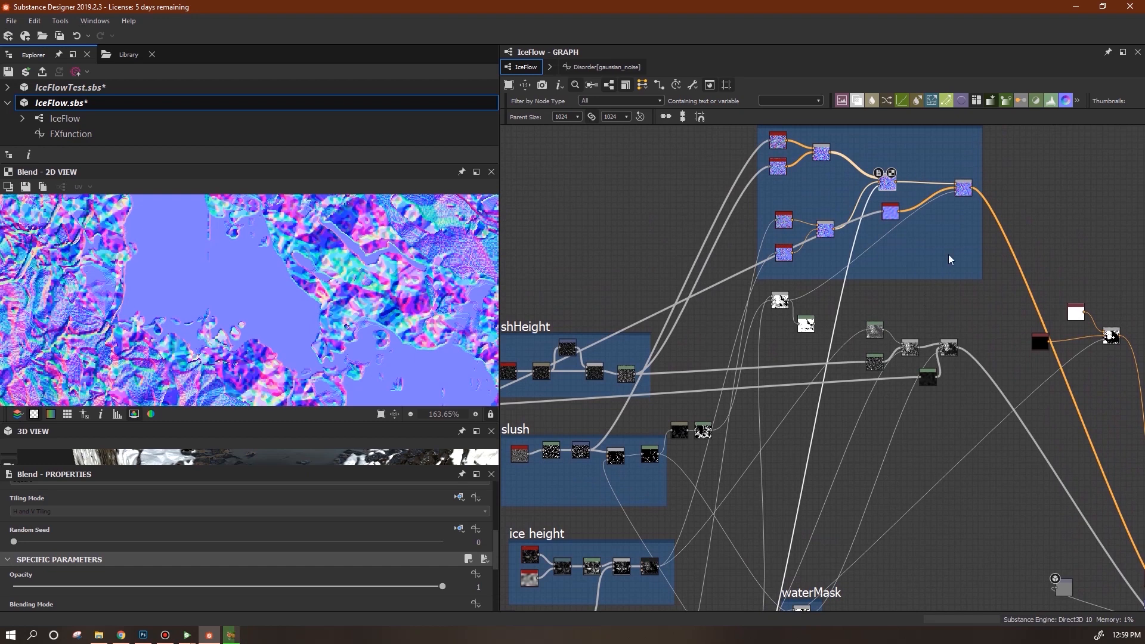
{"action": "left_click_drag", "start_coordinate": [800, 293], "coordinate": [881, 188]}
{"action": "scroll", "coordinate": [399, 295], "scroll_direction": "down", "scroll_amount": 4}
{"action": "double_click", "coordinate": [963, 190]}
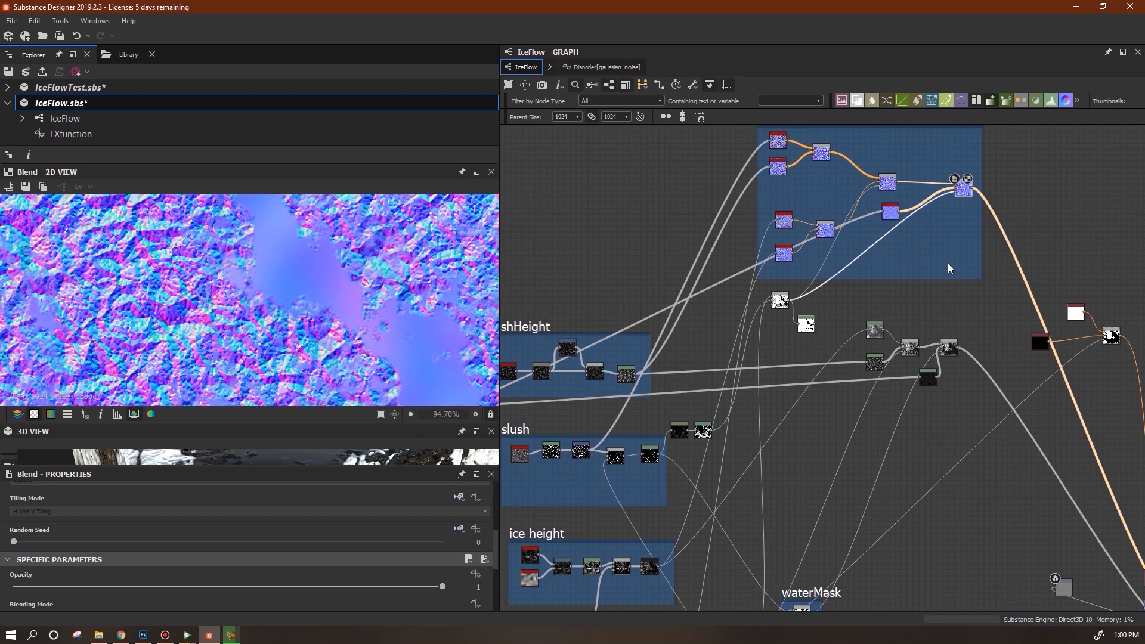
{"action": "middle_click_drag", "start_coordinate": [940, 265], "coordinate": [906, 339]}
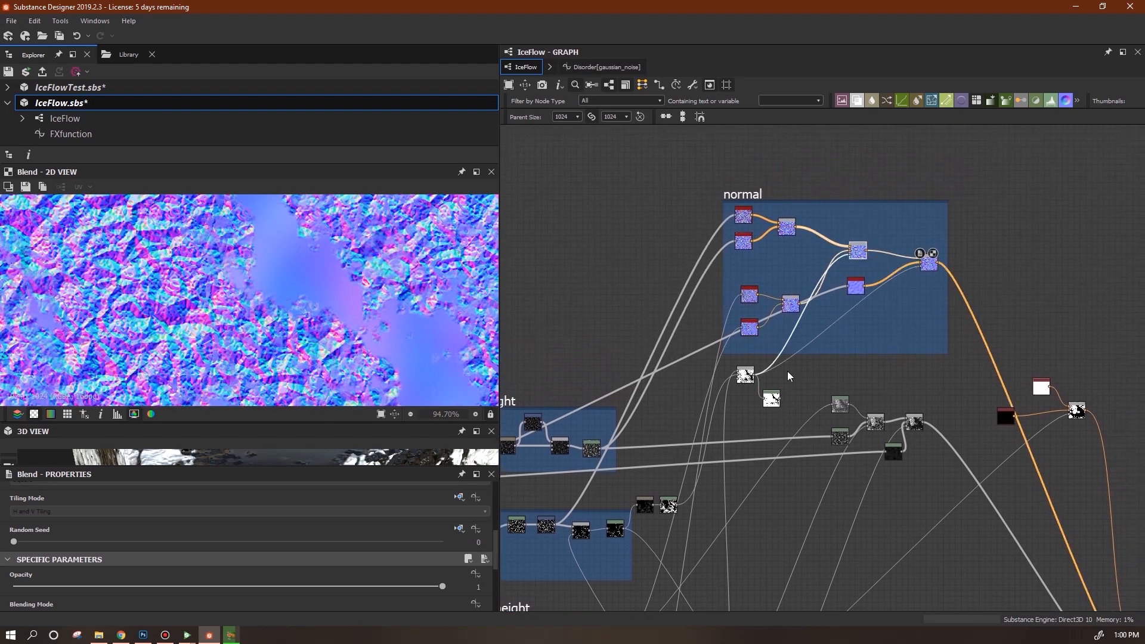
{"action": "middle_click_drag", "start_coordinate": [780, 566], "coordinate": [730, 354]}
{"action": "middle_click_drag", "start_coordinate": [816, 431], "coordinate": [848, 625]}
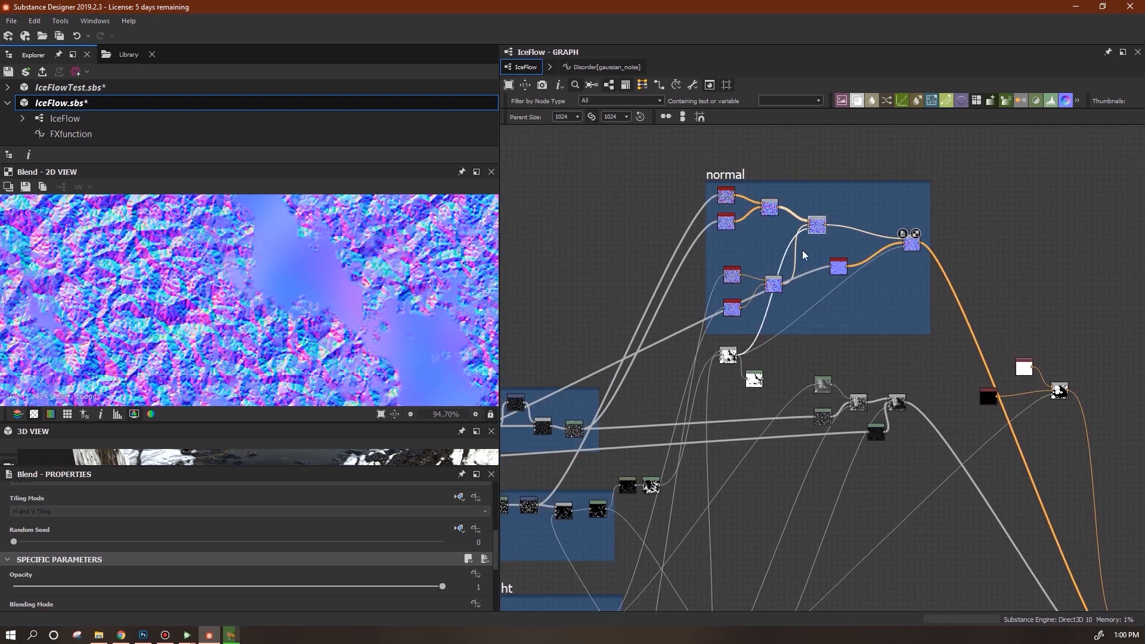
- Switch to Substance Player, set the output size to 1024 and inspect the playing ice animation from different angles
{"action": "left_click", "coordinate": [188, 635]}
{"action": "left_click", "coordinate": [243, 593]}
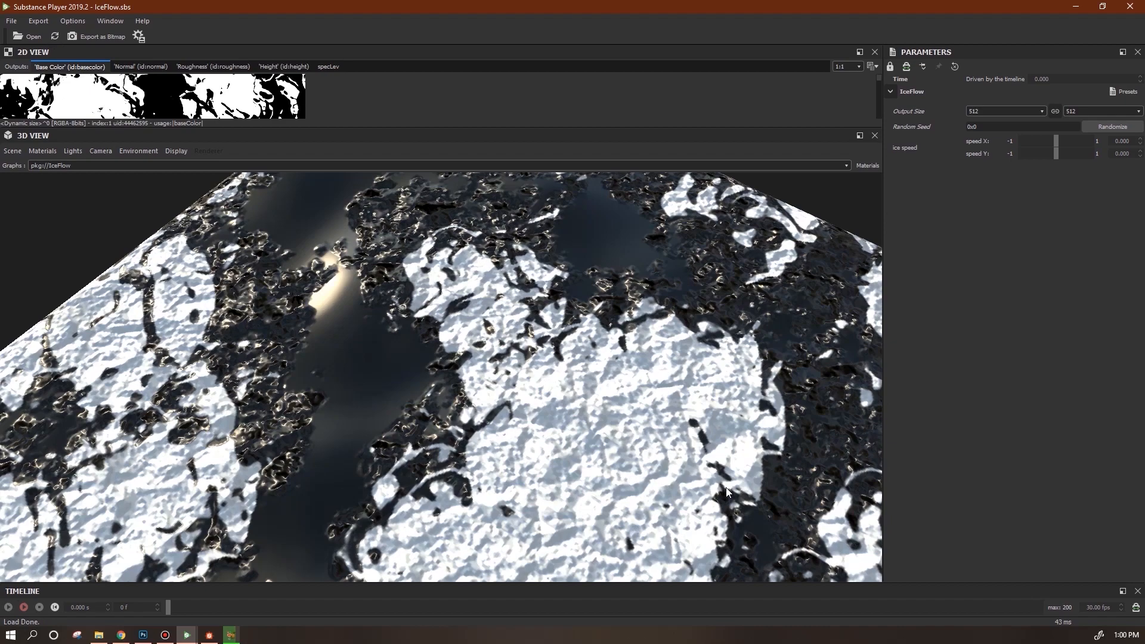
{"action": "left_click", "coordinate": [1038, 111]}
{"action": "left_click", "coordinate": [1014, 149]}
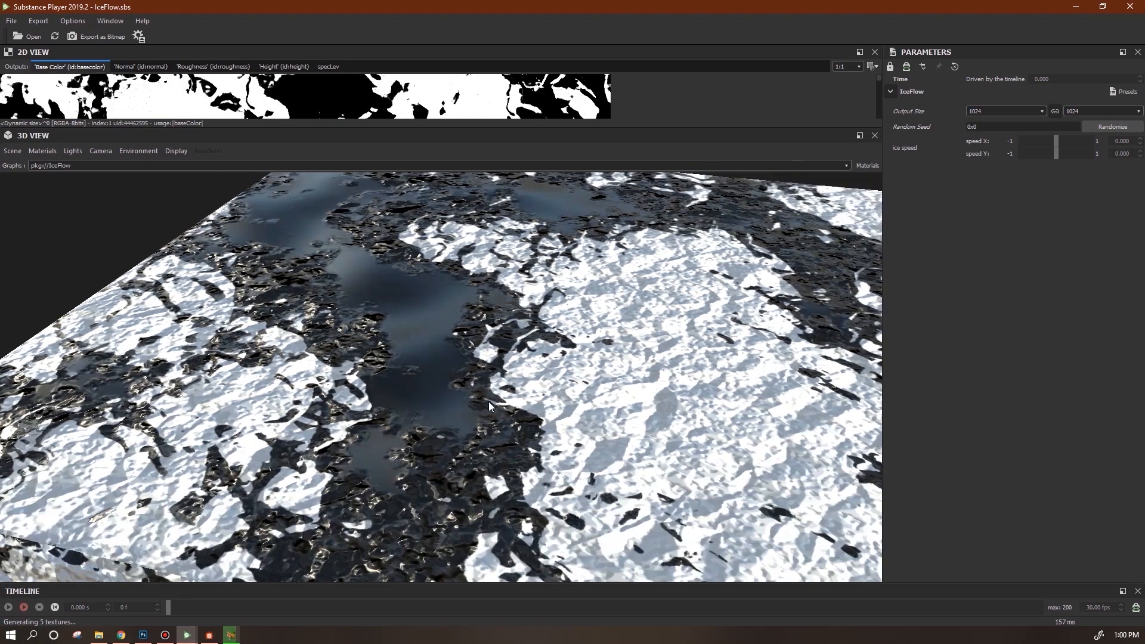
{"action": "left_click_drag", "start_coordinate": [488, 402], "coordinate": [431, 377]}
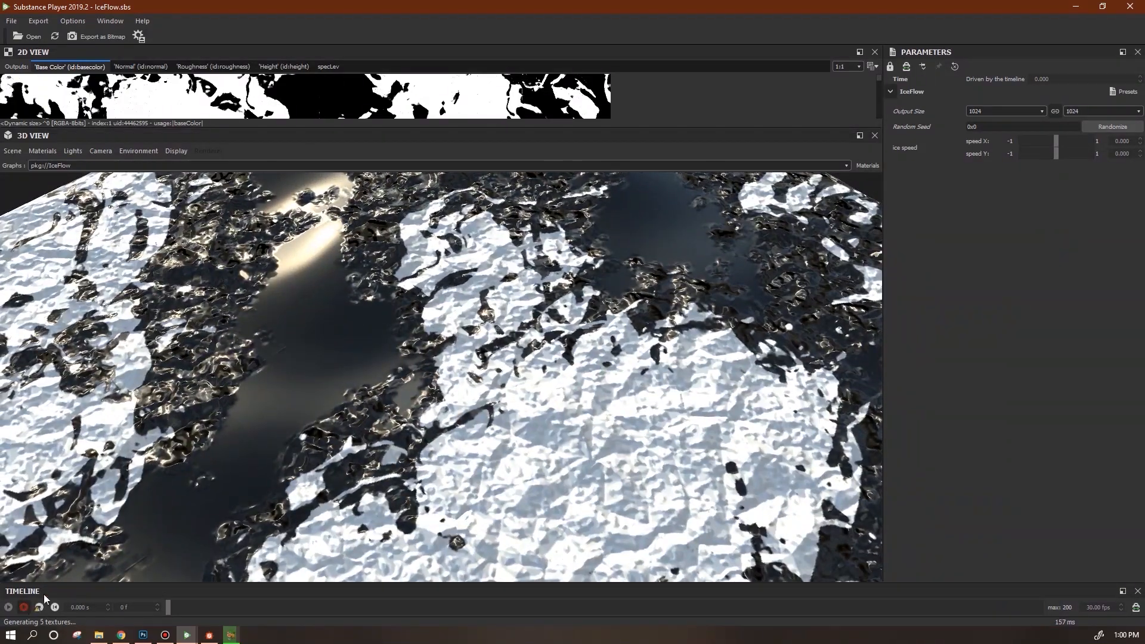
{"action": "left_click_drag", "start_coordinate": [472, 390], "coordinate": [519, 396]}
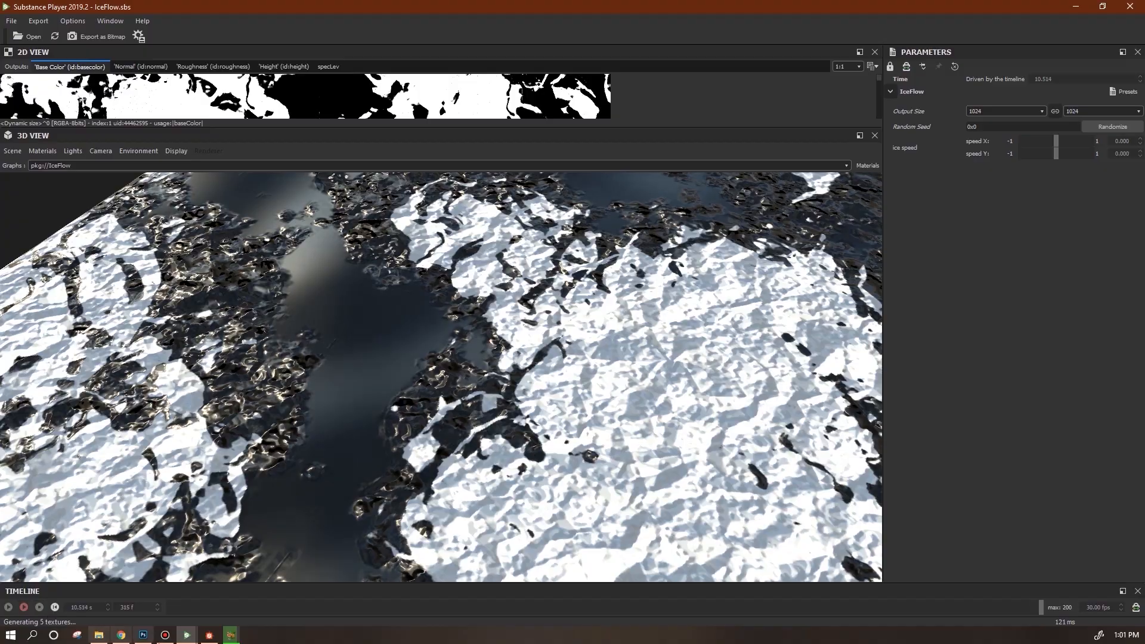
- Return to Substance Designer and open the Disorder function of the Crystal 1 node in the slushHeight frame
{"action": "left_click", "coordinate": [209, 636]}
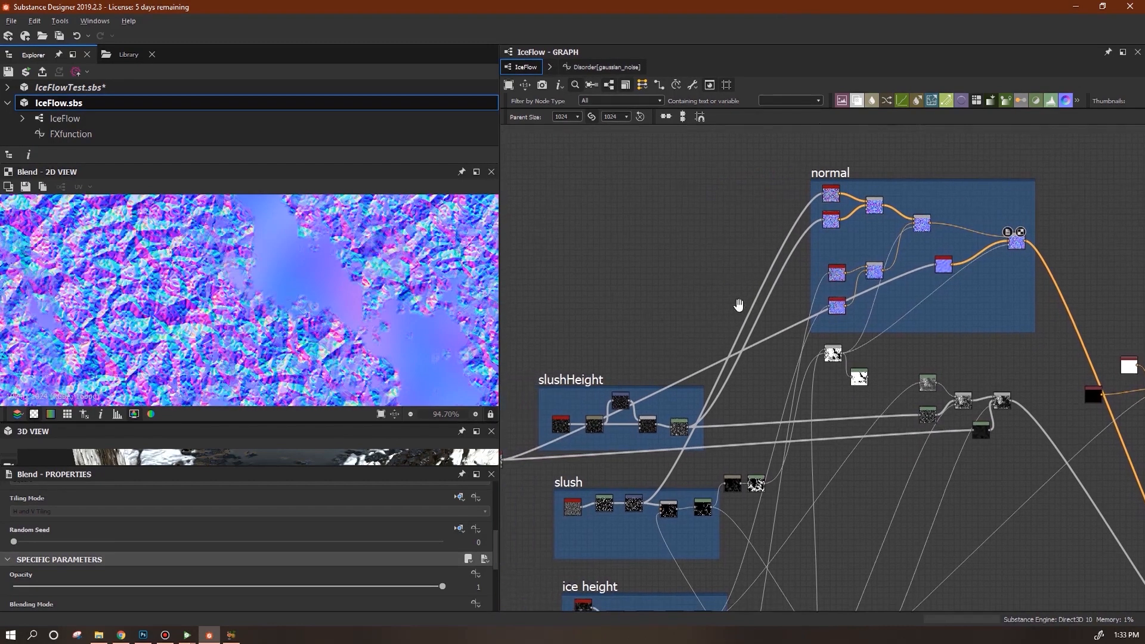
{"action": "middle_click_drag", "start_coordinate": [736, 307], "coordinate": [763, 214]}
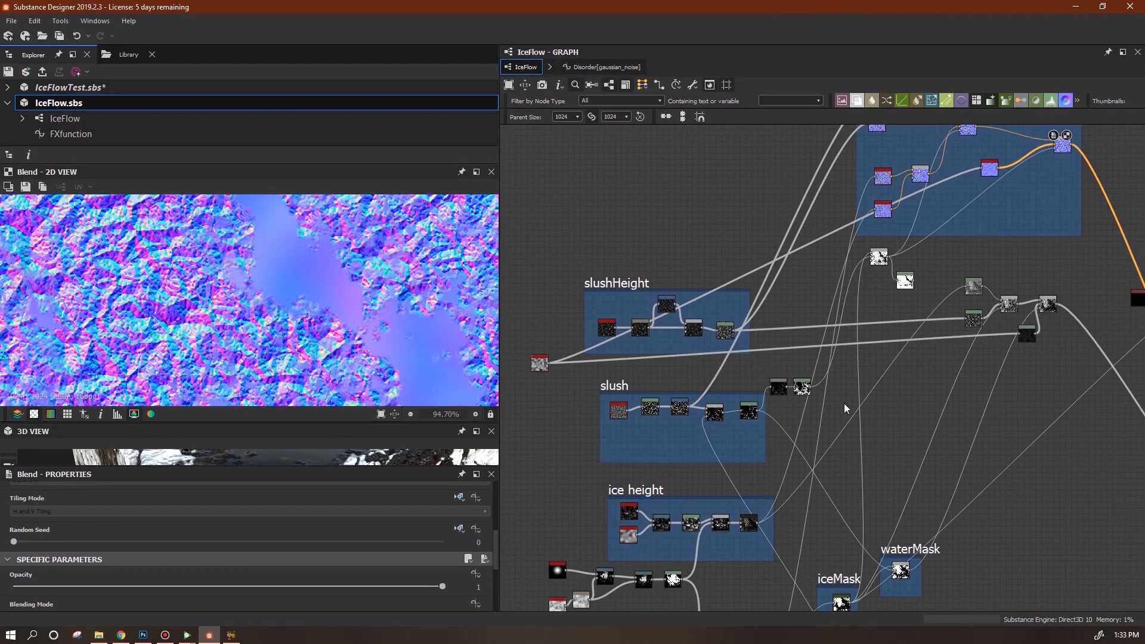
{"action": "scroll", "coordinate": [875, 429], "scroll_direction": "up", "scroll_amount": 3}
{"action": "middle_click_drag", "start_coordinate": [876, 429], "coordinate": [1029, 382]}
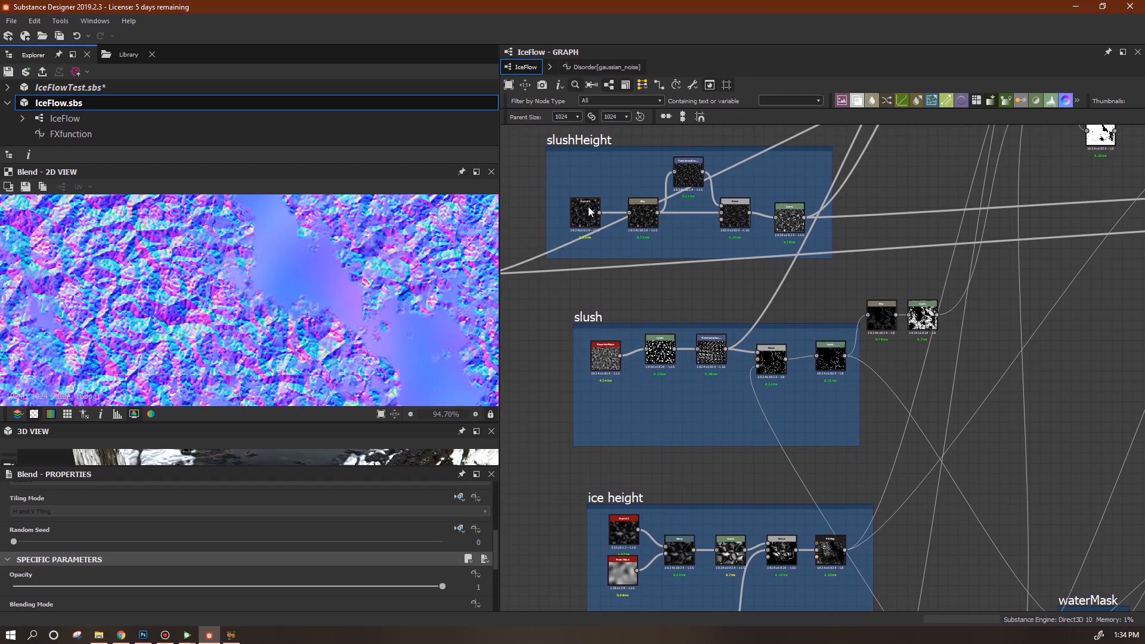
{"action": "middle_click_drag", "start_coordinate": [661, 266], "coordinate": [653, 357]}
{"action": "left_click", "coordinate": [597, 314]}
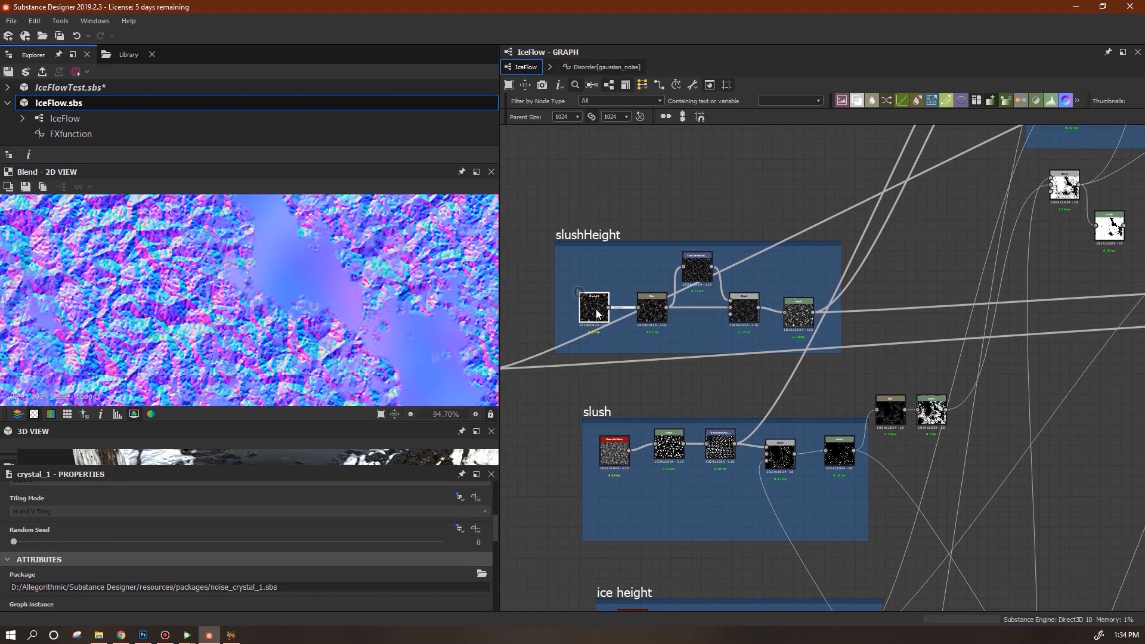
{"action": "double_click", "coordinate": [597, 314]}
{"action": "left_click_drag", "start_coordinate": [495, 529], "coordinate": [486, 596]}
{"action": "left_click", "coordinate": [478, 561]}
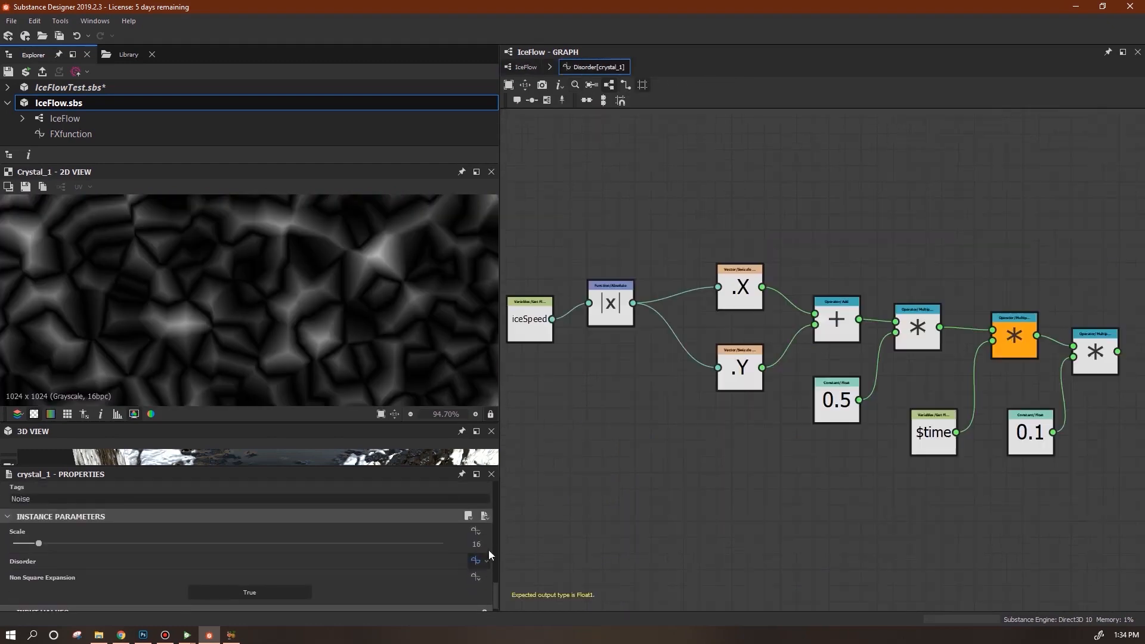
- Examine how the Disorder function combines iceSpeed, the absolute value, the X and Y components, the constants and $time
{"action": "middle_click_drag", "start_coordinate": [705, 440], "coordinate": [710, 484]}
{"action": "left_click_drag", "start_coordinate": [615, 349], "coordinate": [657, 367]}
{"action": "left_click", "coordinate": [540, 369]}
{"action": "middle_click_drag", "start_coordinate": [843, 491], "coordinate": [830, 428]}
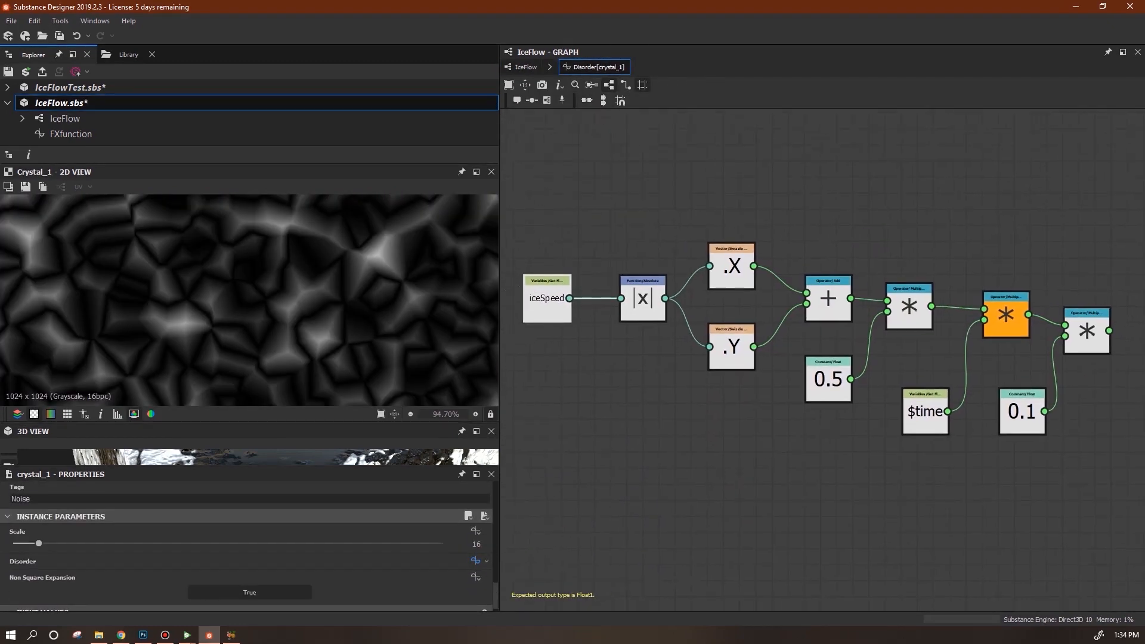
{"action": "left_click", "coordinate": [1042, 490]}
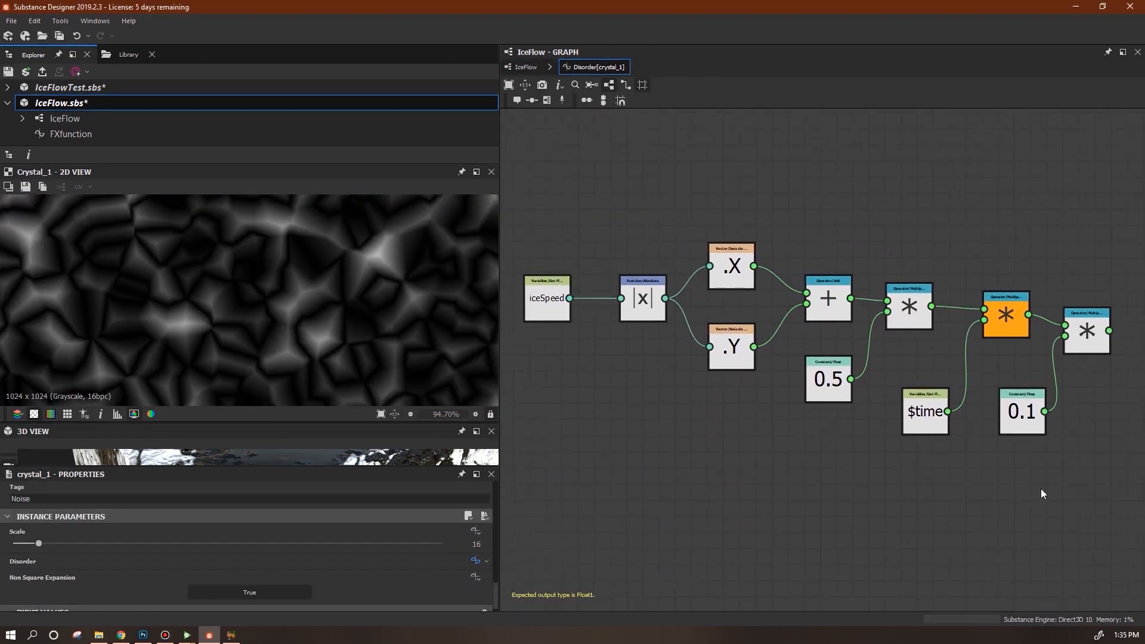
{"action": "middle_click_drag", "start_coordinate": [1038, 483], "coordinate": [965, 451]}
{"action": "left_click_drag", "start_coordinate": [861, 390], "coordinate": [862, 375]}
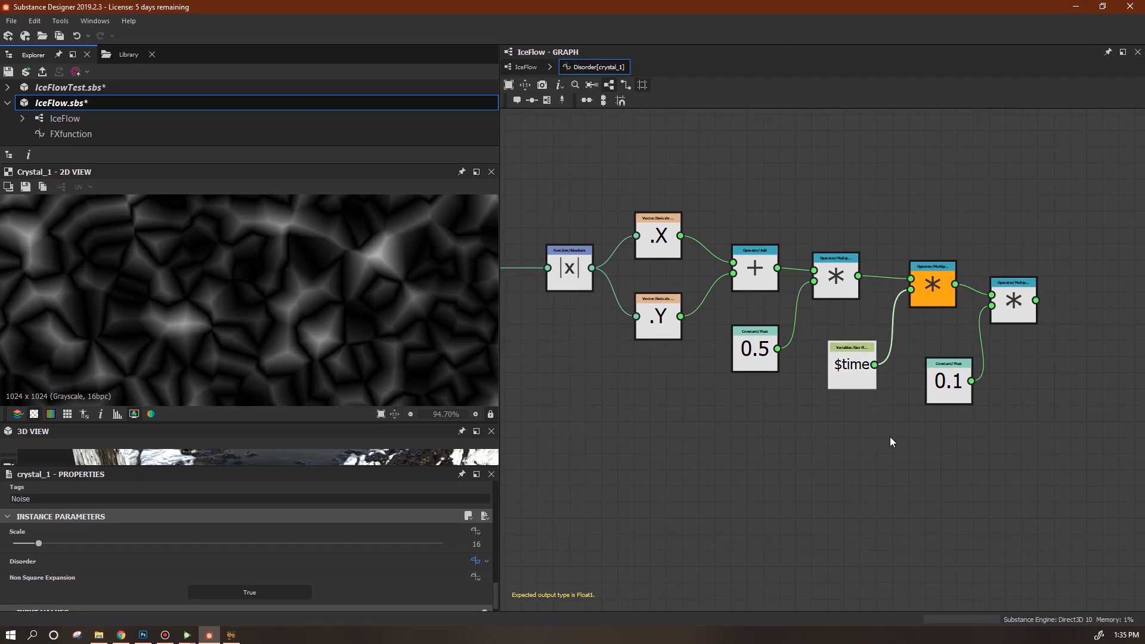
{"action": "middle_click_drag", "start_coordinate": [890, 440], "coordinate": [955, 452]}
{"action": "middle_click_drag", "start_coordinate": [917, 373], "coordinate": [963, 377]}
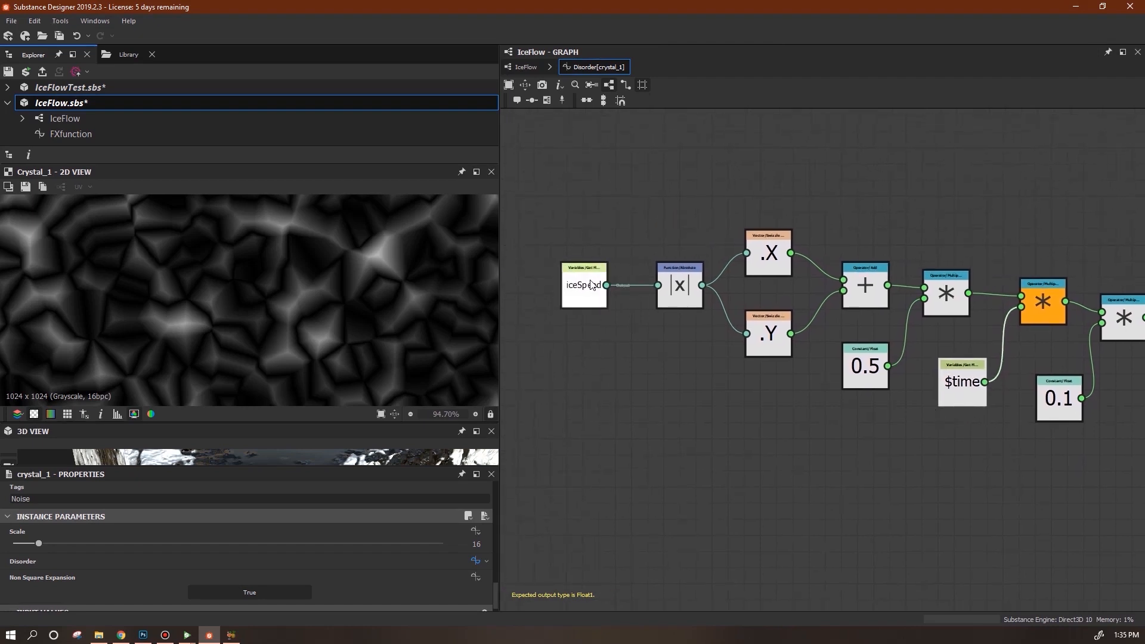
{"action": "middle_click_drag", "start_coordinate": [907, 320], "coordinate": [829, 305]}
{"action": "left_click", "coordinate": [829, 304]}
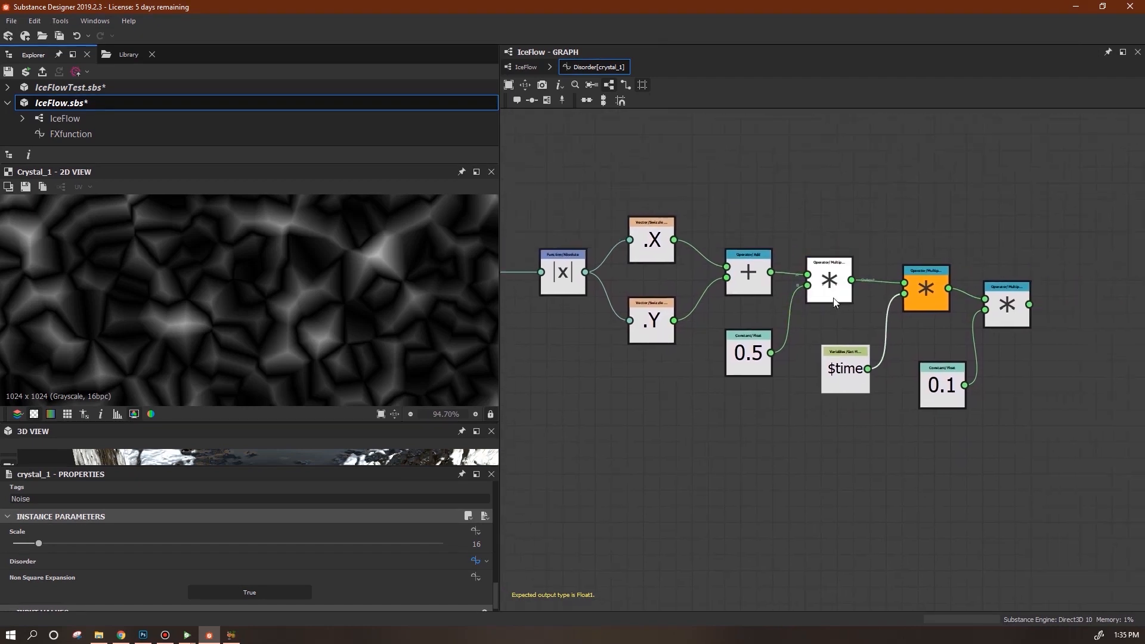
{"action": "mouse_move", "coordinate": [844, 375]}
{"action": "left_mouse_down"}
{"action": "mouse_move", "coordinate": [844, 358]}
{"action": "mouse_move", "coordinate": [844, 376]}
{"action": "left_mouse_up"}
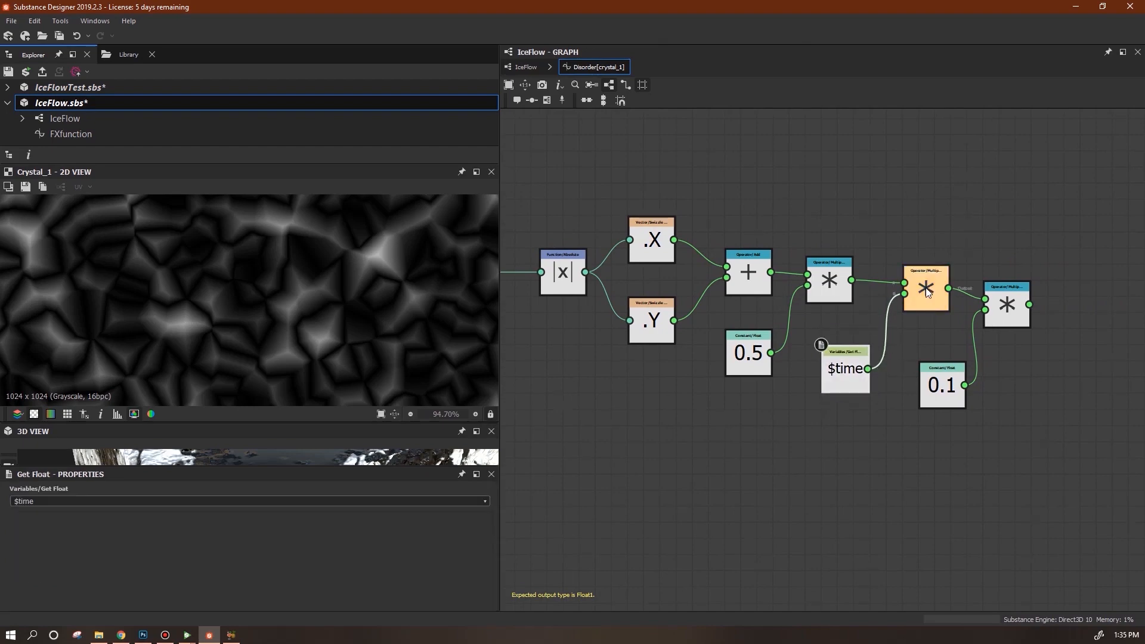
{"action": "middle_click_drag", "start_coordinate": [1055, 409], "coordinate": [995, 384]}
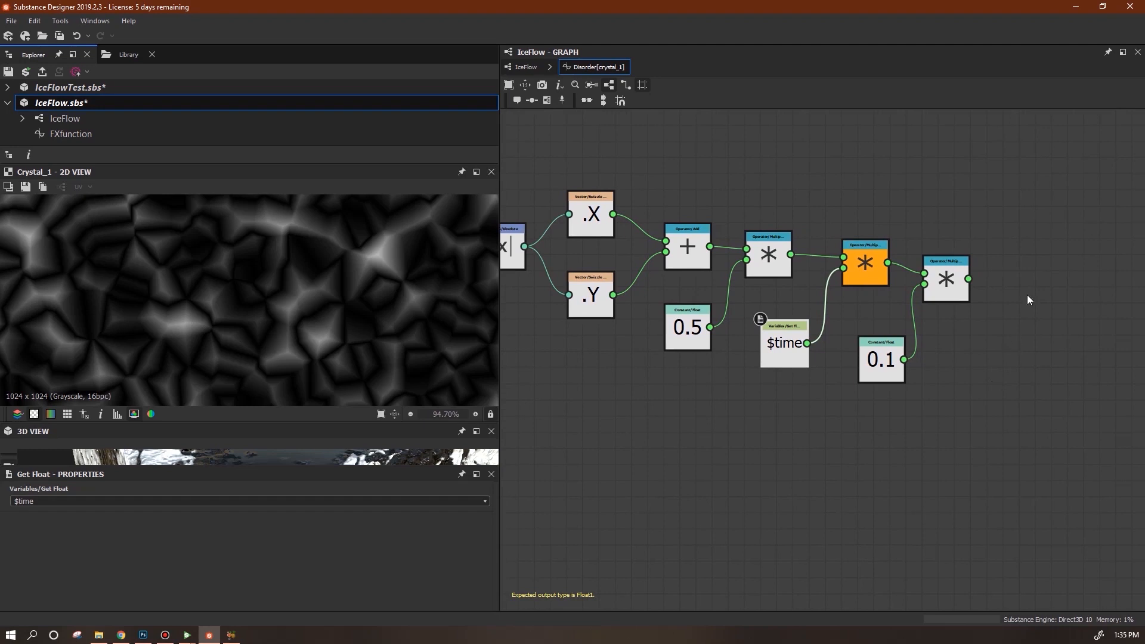
- Delete the last Multiplication node in the Disorder function and move the 0.1 constant aside
{"action": "left_click_drag", "start_coordinate": [1002, 242], "coordinate": [948, 315]}
{"action": "key", "text": "Delete"}
{"action": "left_click_drag", "start_coordinate": [891, 365], "coordinate": [859, 429]}
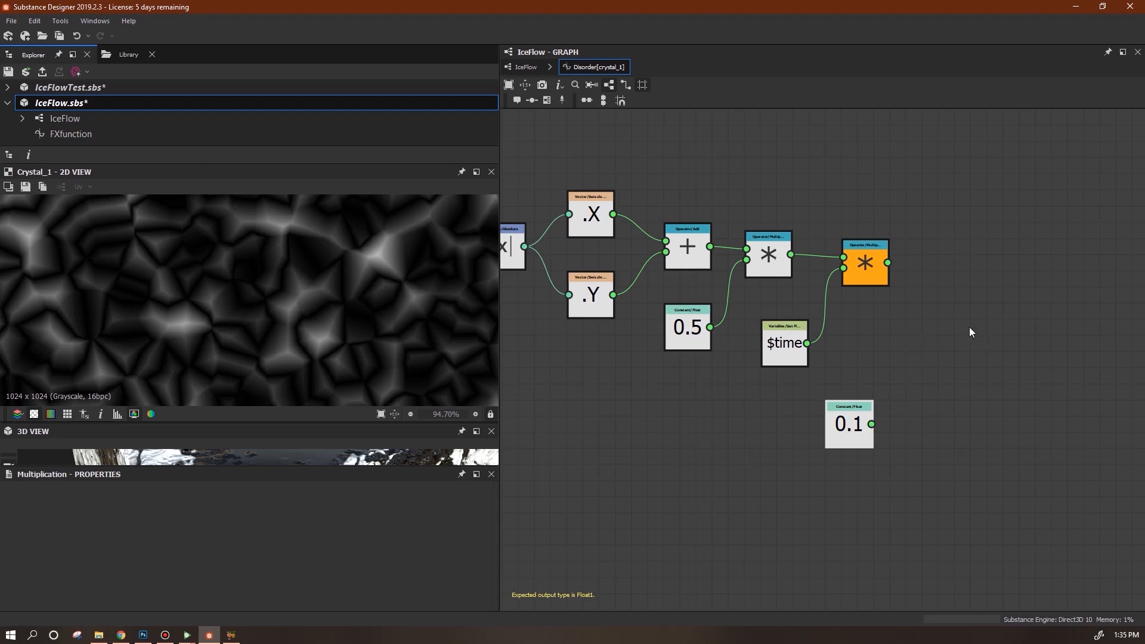
- Create an Add operator node and place it beside the 0.1 constant
{"action": "right_click", "coordinate": [964, 320]}
{"action": "mouse_move", "coordinate": [993, 334]}
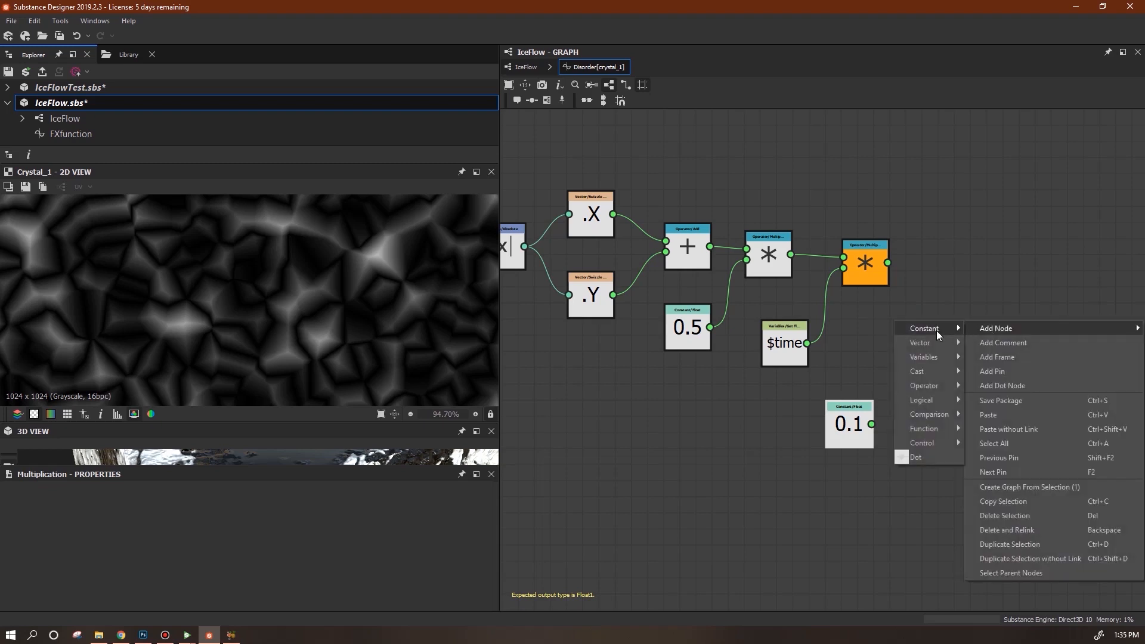
{"action": "mouse_move", "coordinate": [928, 387]}
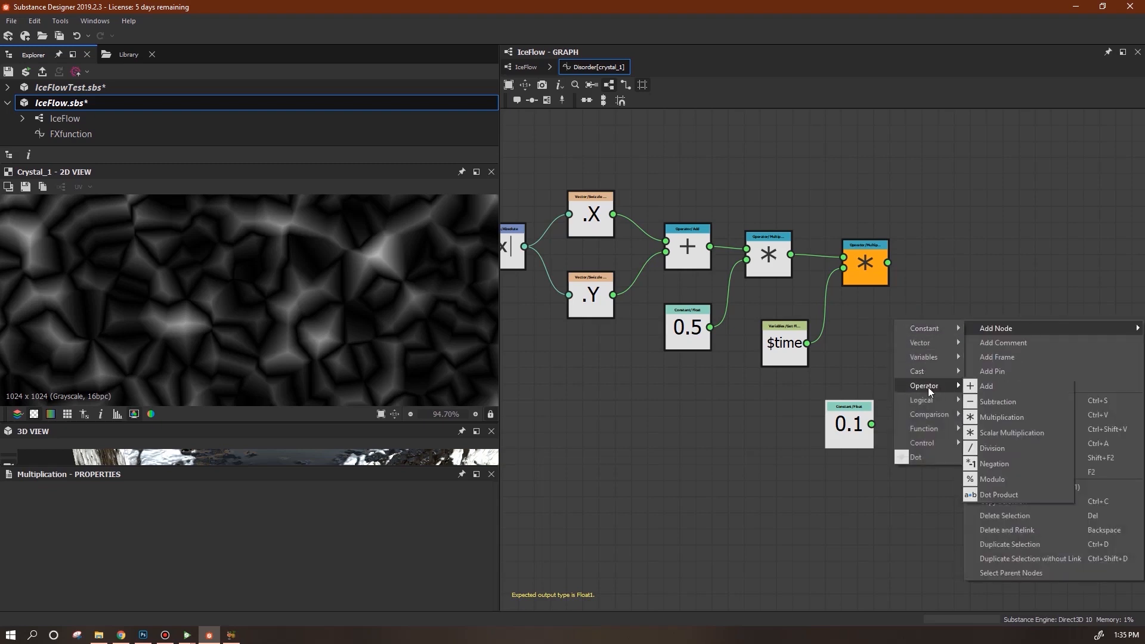
{"action": "left_click", "coordinate": [990, 387]}
{"action": "left_click_drag", "start_coordinate": [965, 325], "coordinate": [953, 398]}
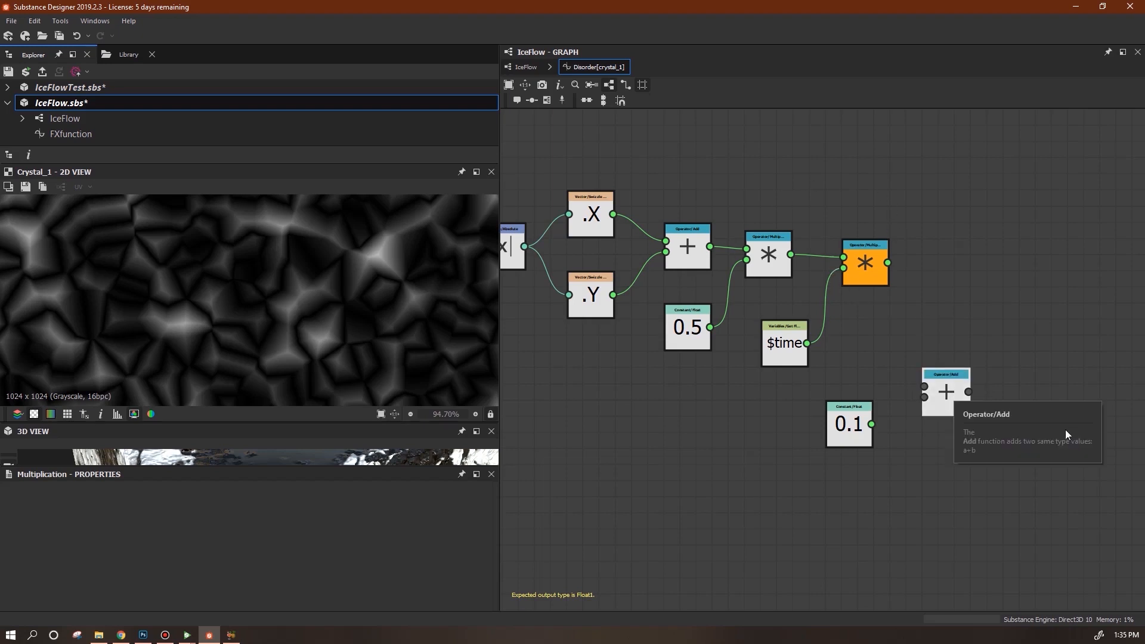
- Add a Multiplication node to the Disorder function and connect $time and the 0.1 constant to its inputs
{"action": "left_click_drag", "start_coordinate": [946, 401], "coordinate": [1010, 433]}
{"action": "left_click_drag", "start_coordinate": [853, 440], "coordinate": [853, 471]}
{"action": "right_click", "coordinate": [861, 364]}
{"action": "mouse_move", "coordinate": [893, 374]}
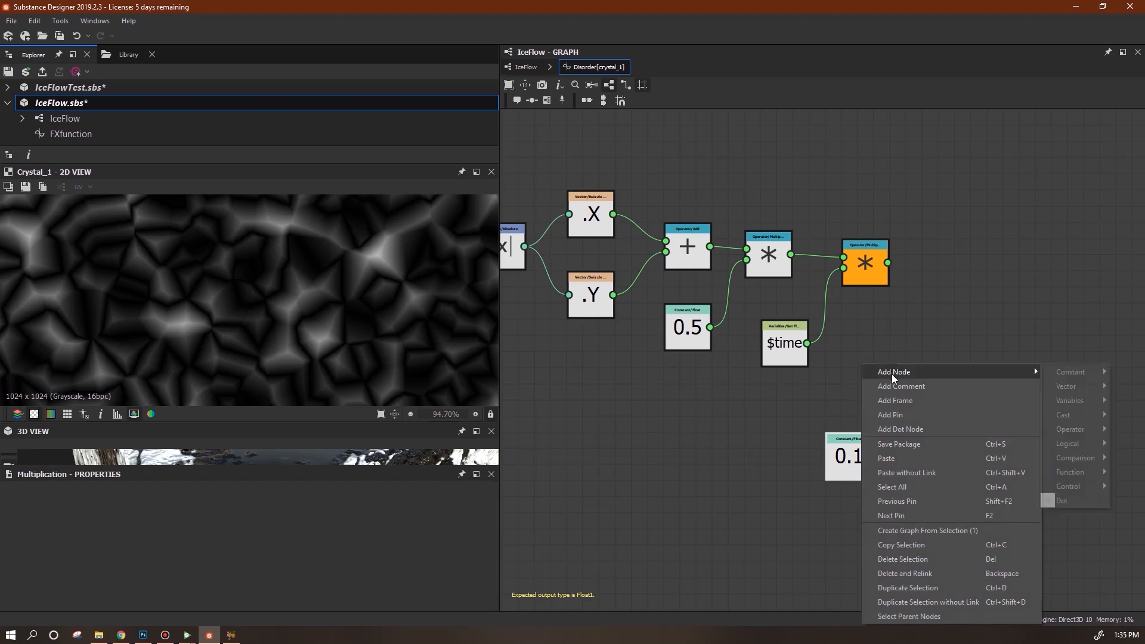
{"action": "mouse_move", "coordinate": [1071, 430]}
{"action": "left_click", "coordinate": [978, 458]}
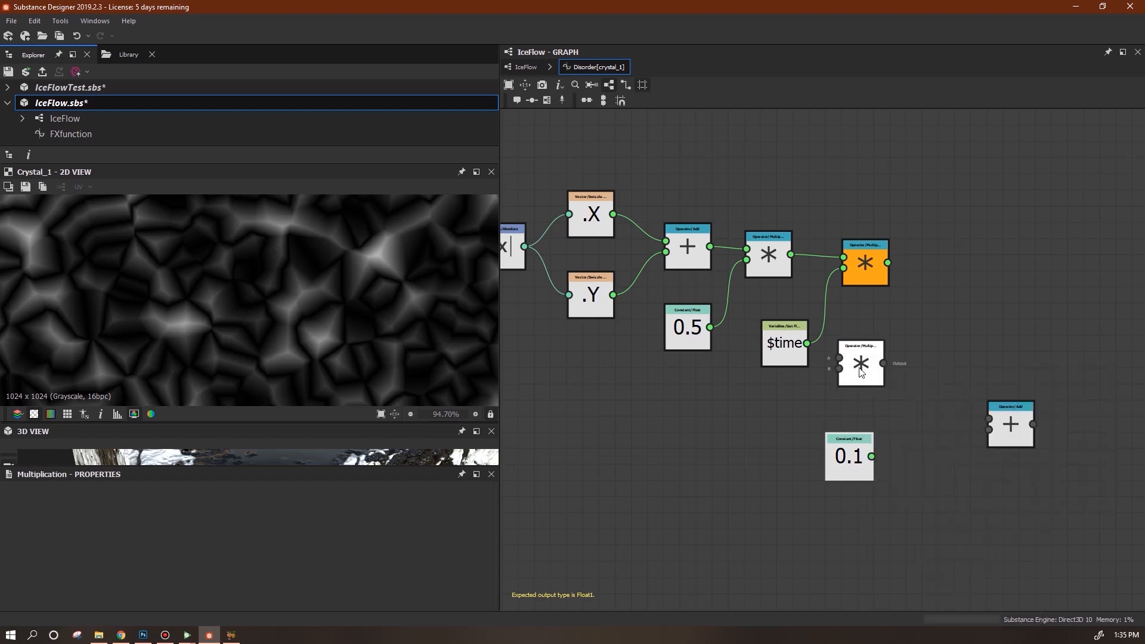
{"action": "left_click_drag", "start_coordinate": [868, 375], "coordinate": [937, 371]}
{"action": "left_click_drag", "start_coordinate": [807, 344], "coordinate": [805, 453]}
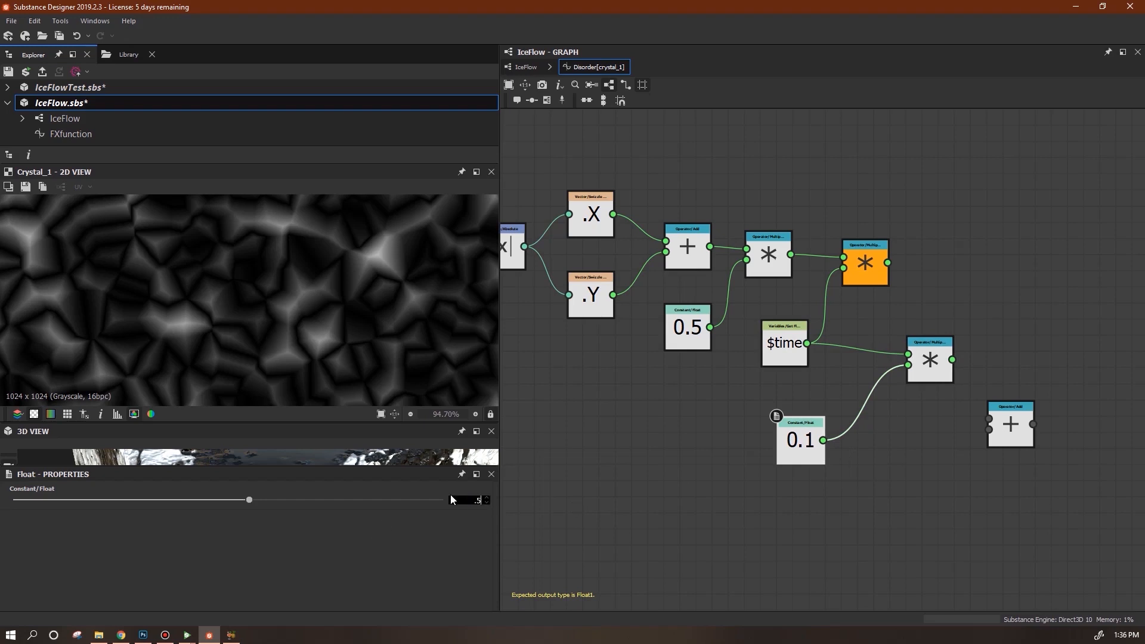
- Set the float constant to 0.05 and connect both time-driven Multiplication nodes to the Add node
{"action": "key", "text": "BackSpace"}
{"action": "key", "text": "Return"}
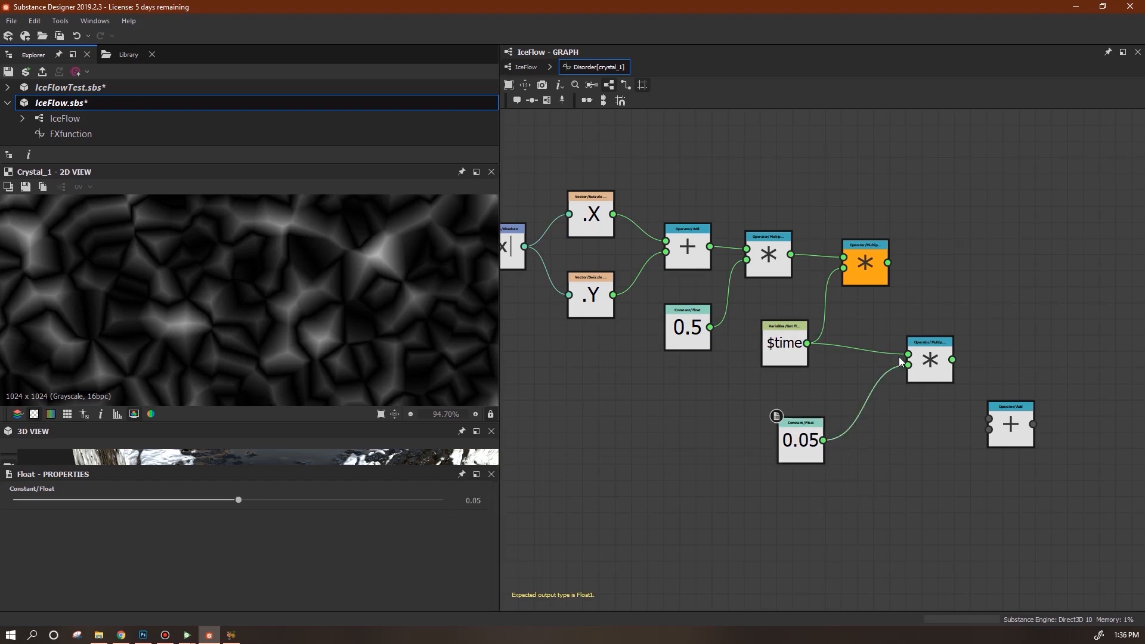
{"action": "left_click_drag", "start_coordinate": [942, 367], "coordinate": [910, 366]}
{"action": "left_click_drag", "start_coordinate": [989, 419], "coordinate": [888, 263]}
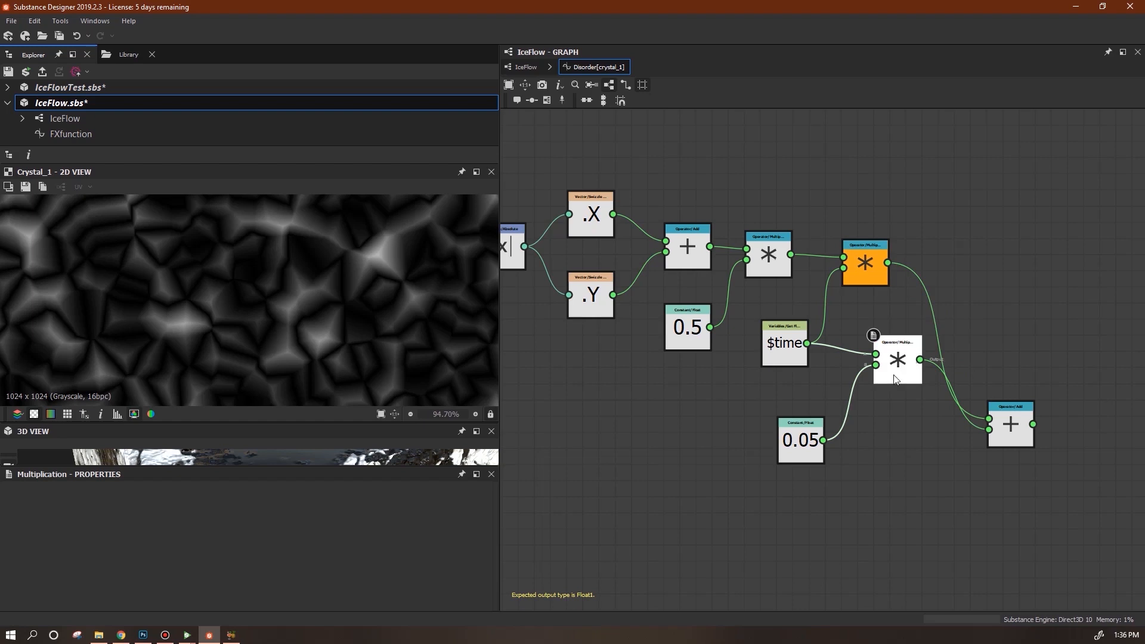
- Arrange the new Multiplication node and its 0.05 constant below the $time node, close to the Add node
{"action": "left_click_drag", "start_coordinate": [898, 359], "coordinate": [914, 457]}
{"action": "left_click_drag", "start_coordinate": [805, 450], "coordinate": [838, 507]}
{"action": "middle_click_drag", "start_coordinate": [784, 451], "coordinate": [826, 475]}
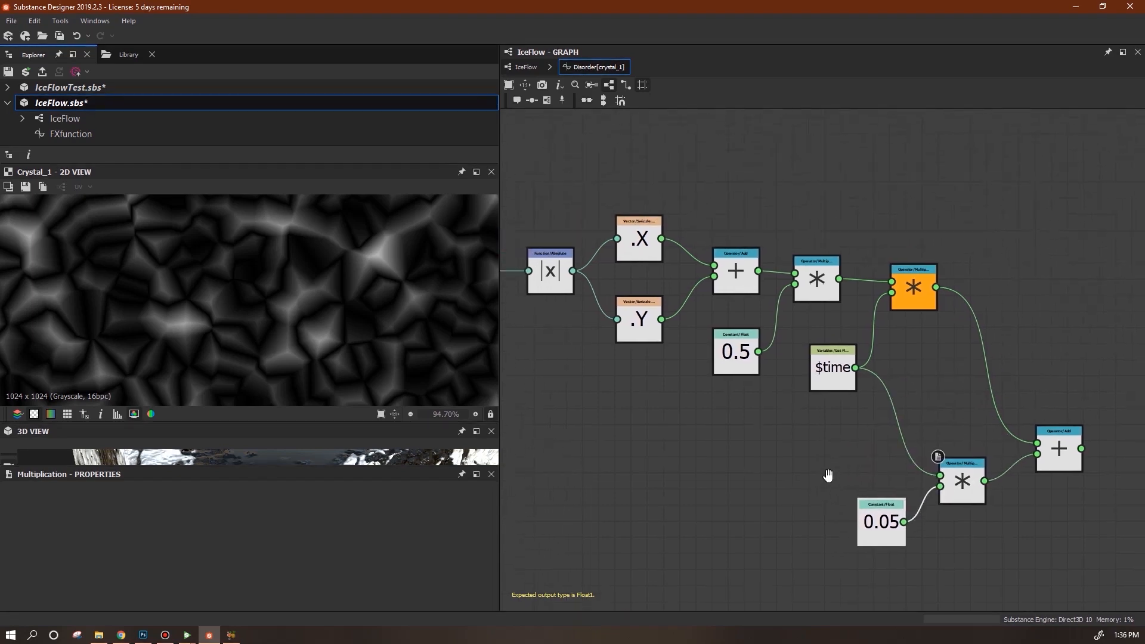
{"action": "middle_click_drag", "start_coordinate": [771, 468], "coordinate": [861, 485]}
{"action": "left_click_drag", "start_coordinate": [537, 296], "coordinate": [560, 296]}
{"action": "middle_click_drag", "start_coordinate": [926, 499], "coordinate": [834, 493]}
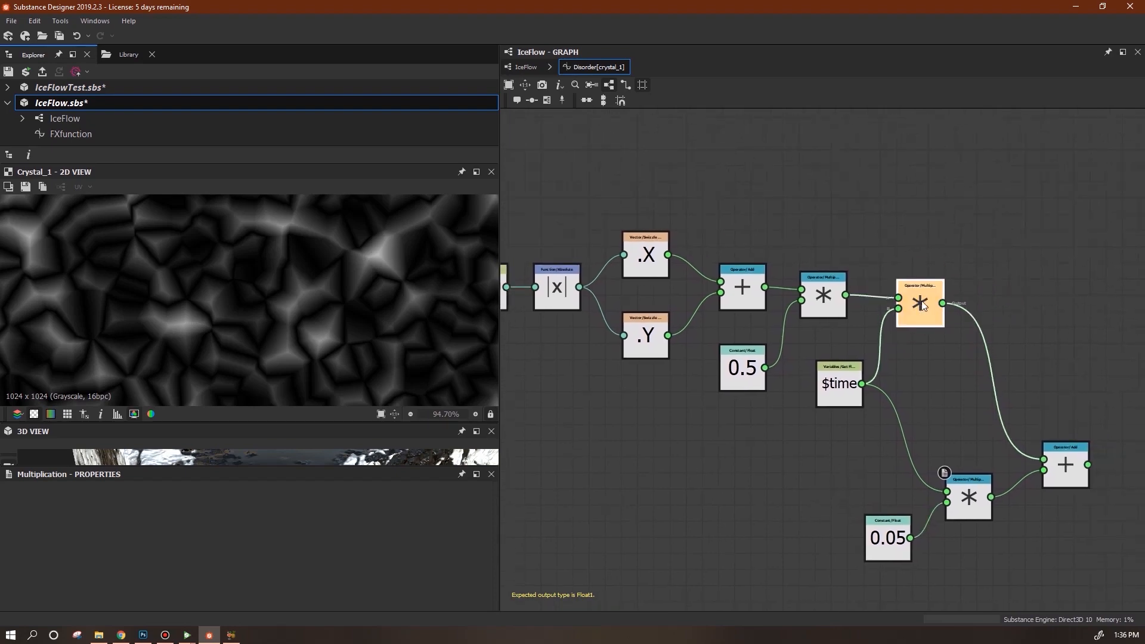
- Set the final Add node as the Disorder function's output and tidy the neighbouring Multiplication and $time nodes
{"action": "middle_click_drag", "start_coordinate": [922, 300], "coordinate": [885, 273]}
{"action": "right_click", "coordinate": [1030, 443]}
{"action": "key", "text": "Escape"}
{"action": "left_click_drag", "start_coordinate": [884, 280], "coordinate": [852, 296]}
{"action": "left_click_drag", "start_coordinate": [802, 358], "coordinate": [787, 358]}
{"action": "left_click_drag", "start_coordinate": [854, 307], "coordinate": [886, 294]}
{"action": "left_click", "coordinate": [758, 511]}
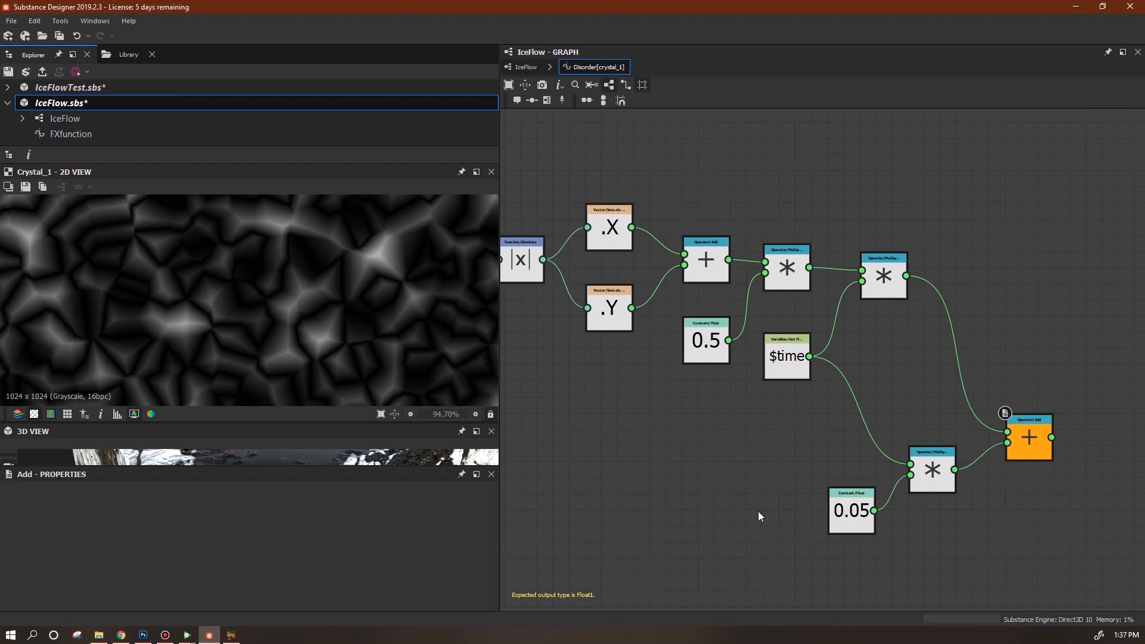
{"action": "middle_click_drag", "start_coordinate": [774, 485], "coordinate": [813, 479]}
- Save the IceFlow package, reload it in Substance Player, set the output size to 1024 and preview the animation
{"action": "left_click", "coordinate": [26, 72]}
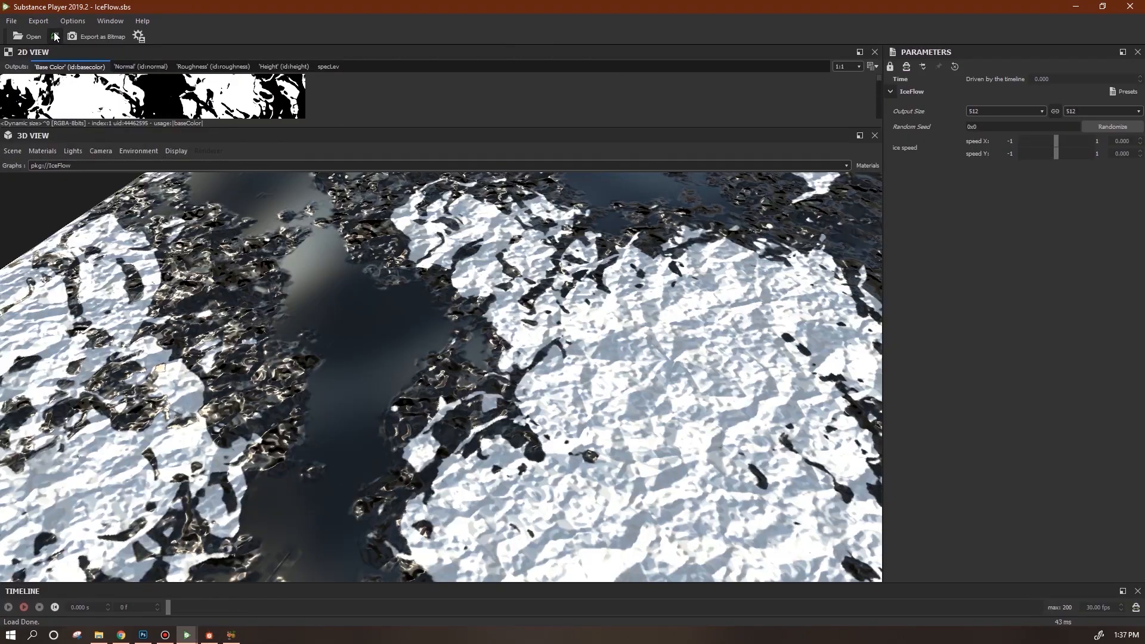
{"action": "left_click", "coordinate": [995, 112]}
{"action": "left_click", "coordinate": [991, 184]}
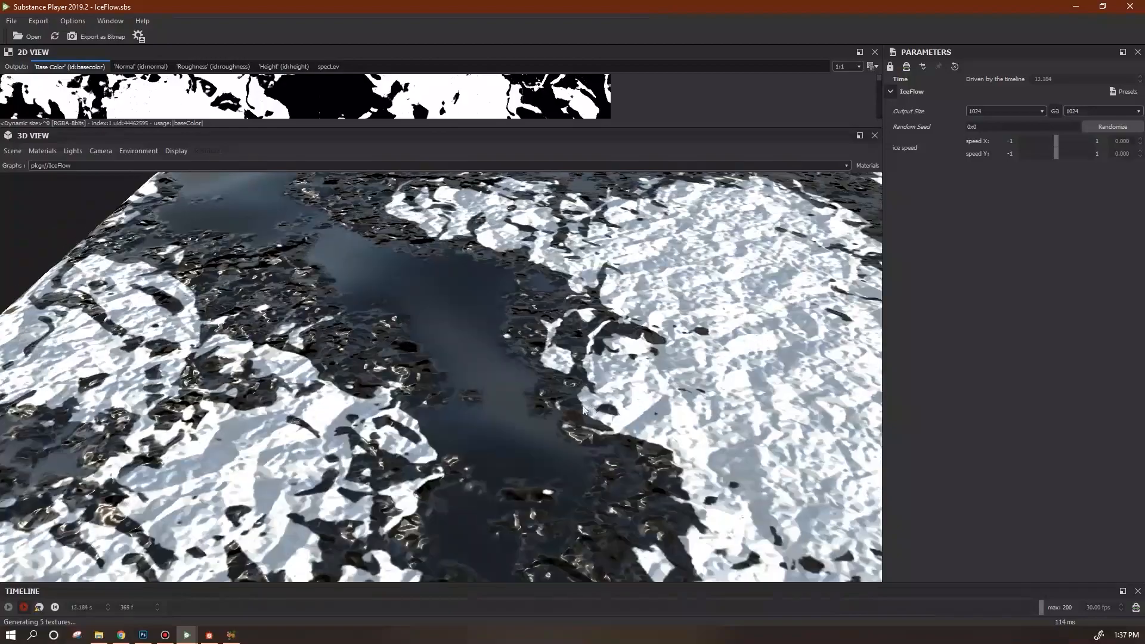
{"action": "left_click_drag", "start_coordinate": [583, 411], "coordinate": [359, 468]}
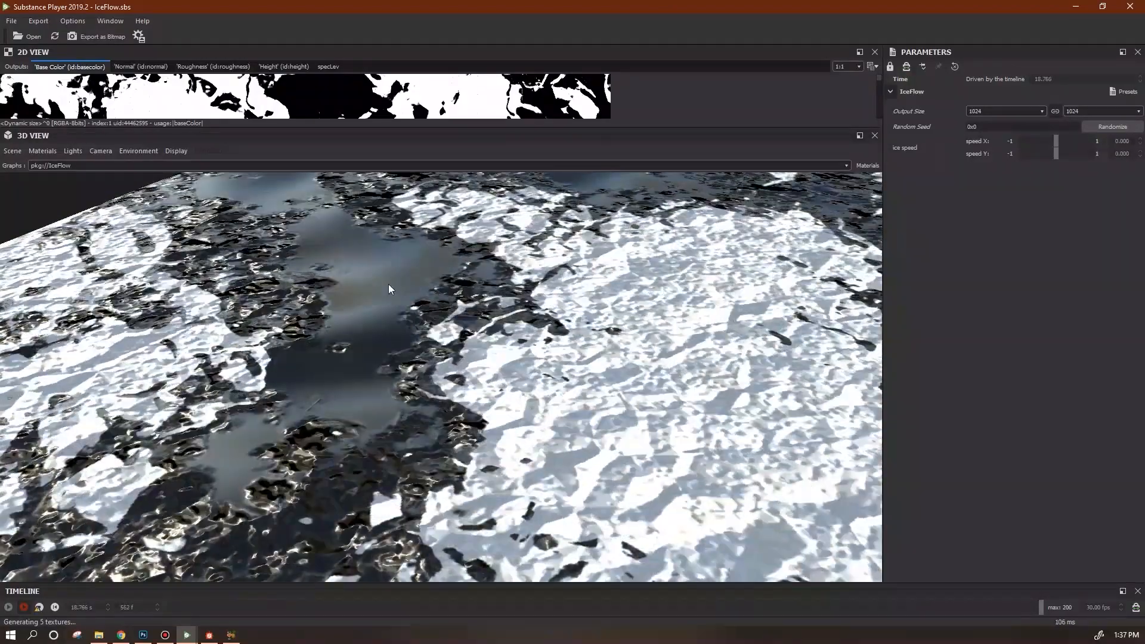
- Return to Substance Designer and set the float constant that multiplies $time to 0.02
{"action": "key", "text": "alt+Tab"}
{"action": "left_click", "coordinate": [909, 493]}
{"action": "left_click", "coordinate": [484, 503]}
{"action": "left_click_drag", "start_coordinate": [464, 501], "coordinate": [506, 498]}
{"action": "type", "text": ".02"}
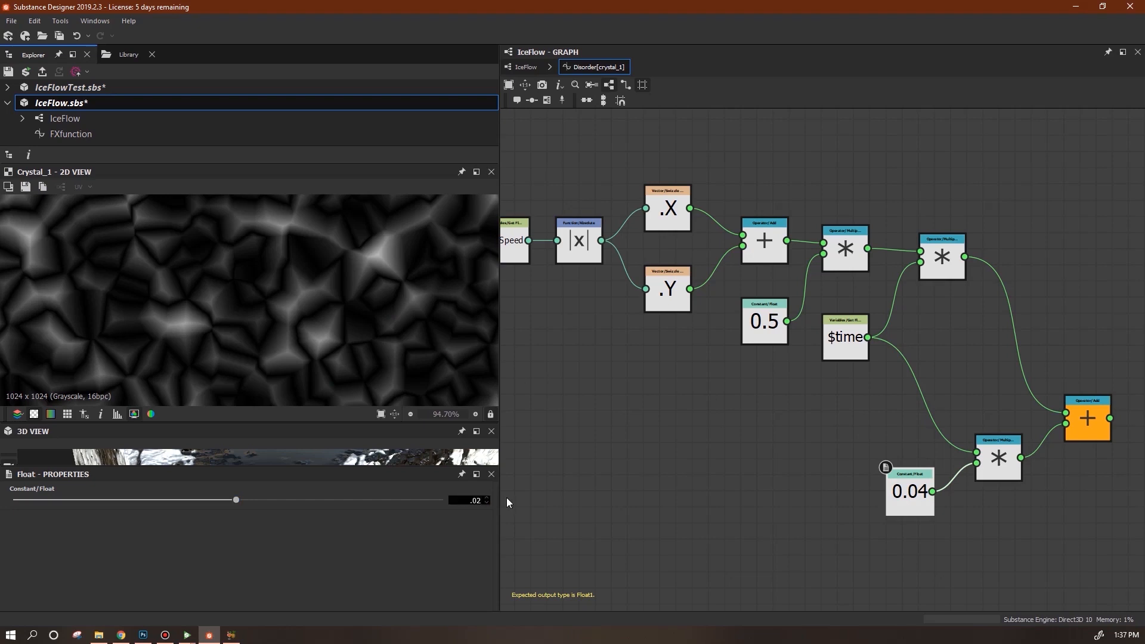
{"action": "key", "text": "Return"}
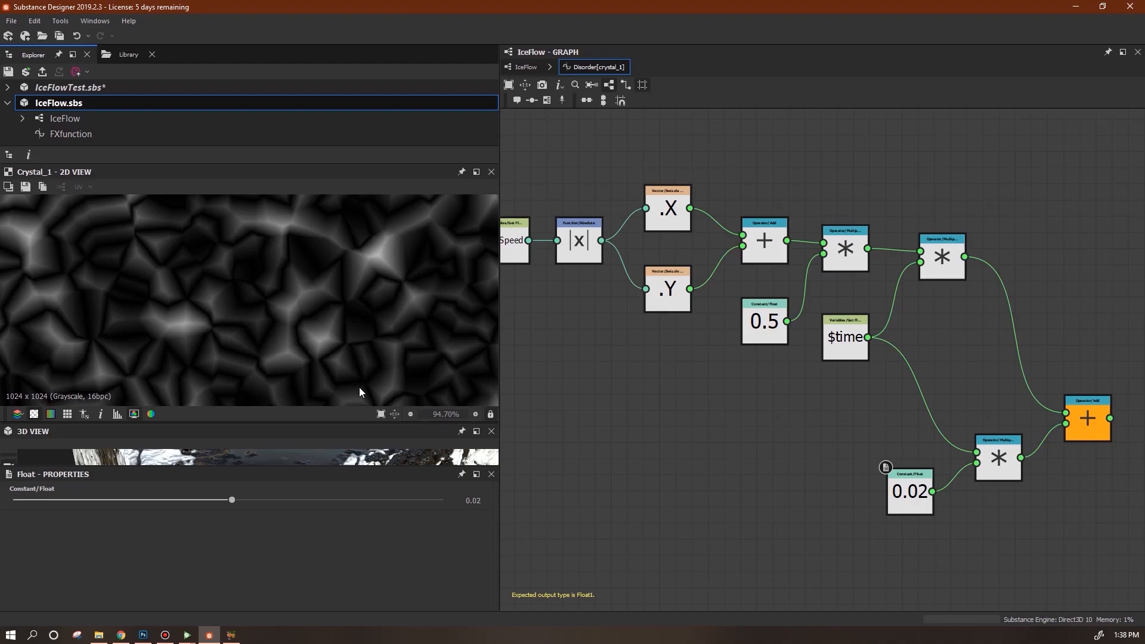
- Reload IceFlow in Substance Player with an output size of 1024 and play the timeline to check the slush motion
{"action": "mouse_move", "coordinate": [186, 636]}
{"action": "left_click", "coordinate": [219, 604]}
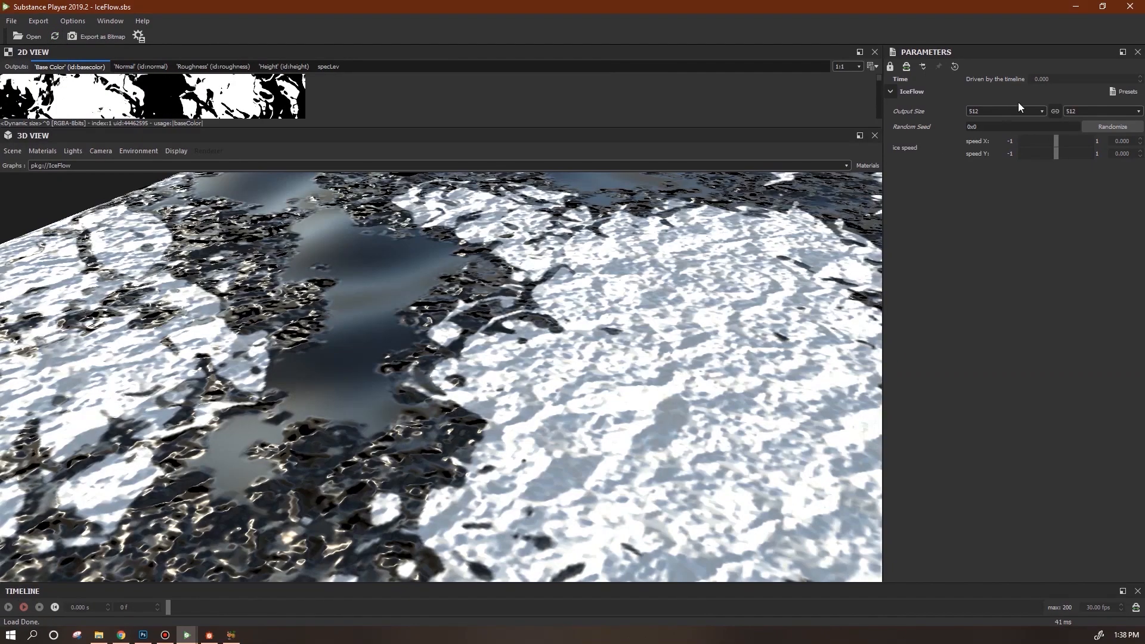
{"action": "left_click", "coordinate": [1020, 111]}
{"action": "left_click", "coordinate": [1025, 189]}
{"action": "left_click", "coordinate": [24, 607]}
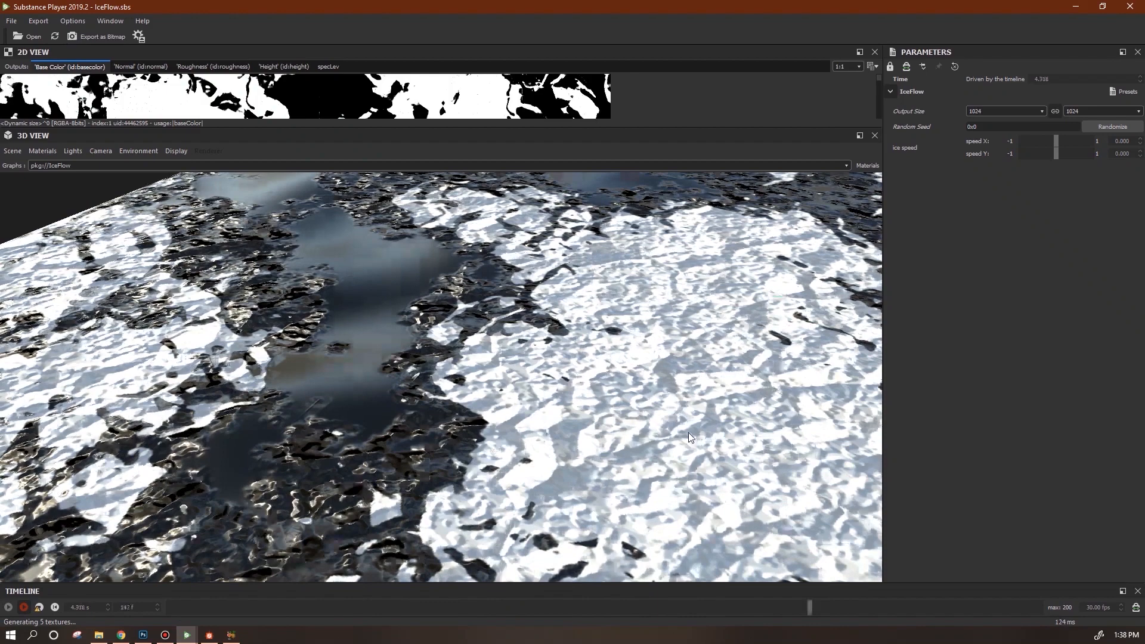
- Return to the IceFlow graph in Substance Designer and examine the final height Blend and the Blends inside the normal frame
{"action": "middle_click_drag", "start_coordinate": [805, 275], "coordinate": [834, 368]}
{"action": "middle_click_drag", "start_coordinate": [834, 369], "coordinate": [758, 350]}
{"action": "double_click", "coordinate": [898, 326]}
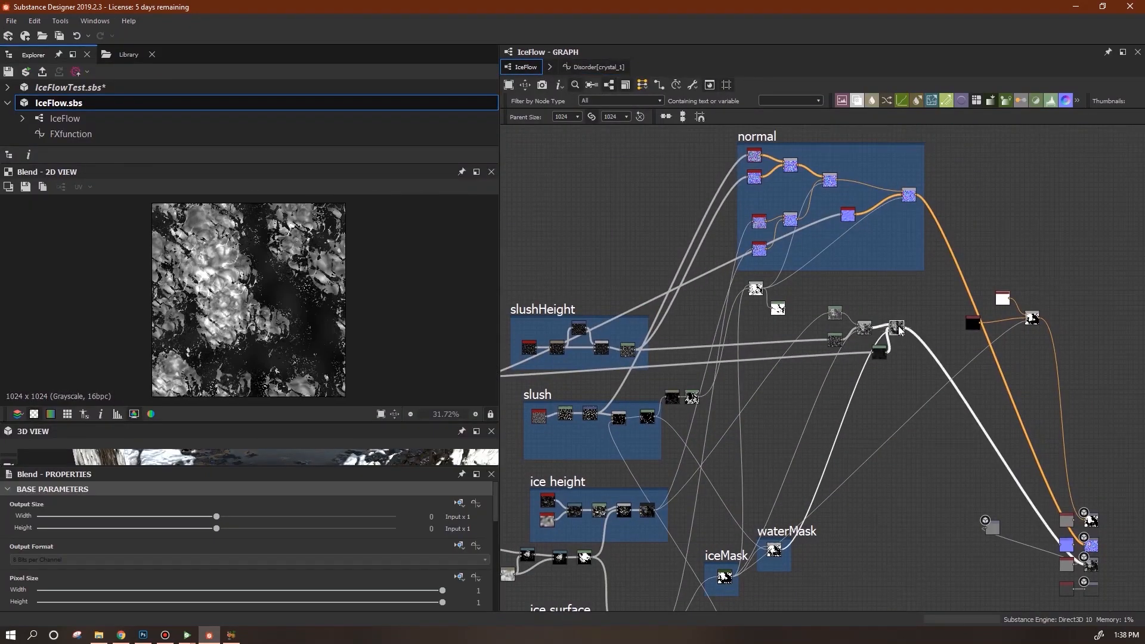
{"action": "left_click", "coordinate": [880, 352]}
{"action": "middle_click_drag", "start_coordinate": [871, 275], "coordinate": [898, 336]}
{"action": "left_click", "coordinate": [817, 227]}
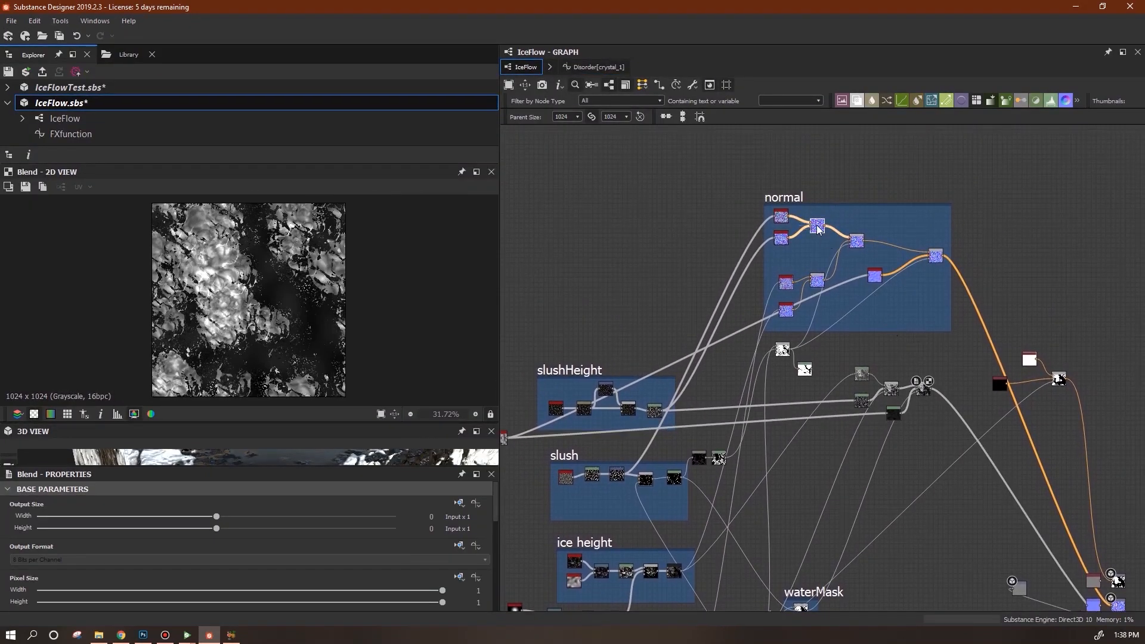
{"action": "double_click", "coordinate": [817, 227]}
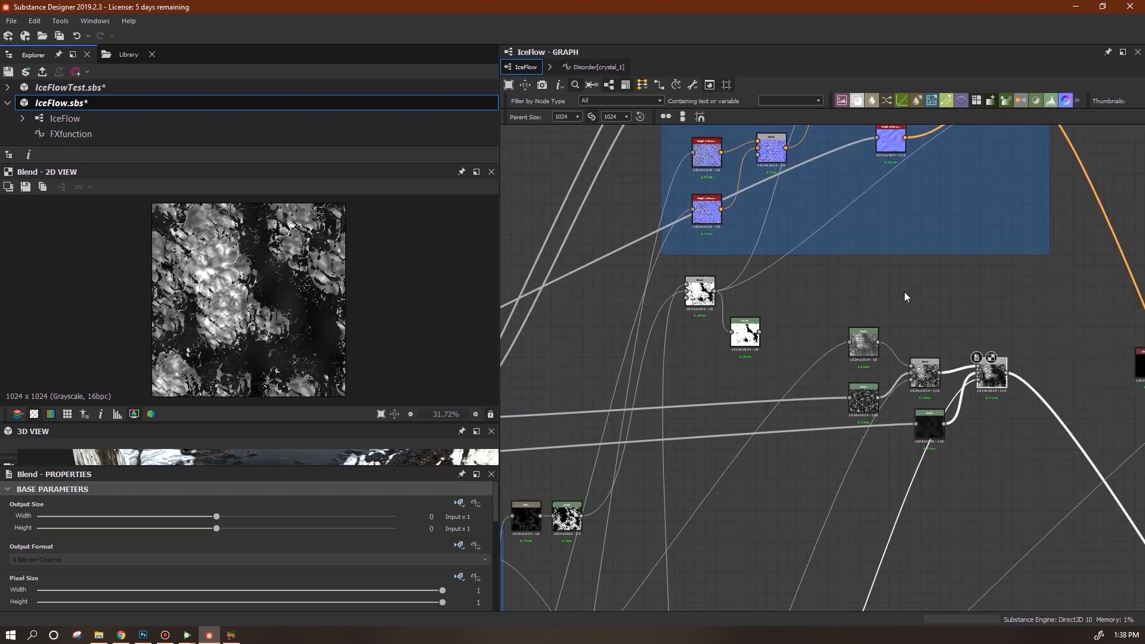
{"action": "left_click", "coordinate": [724, 368]}
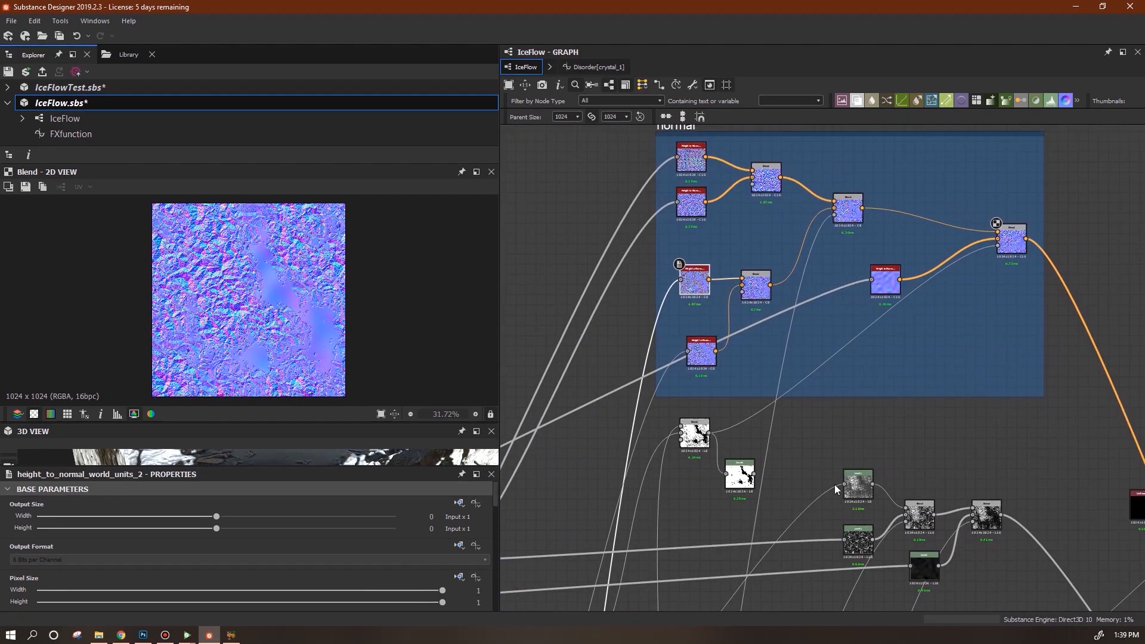
{"action": "middle_click_drag", "start_coordinate": [835, 484], "coordinate": [838, 585]}
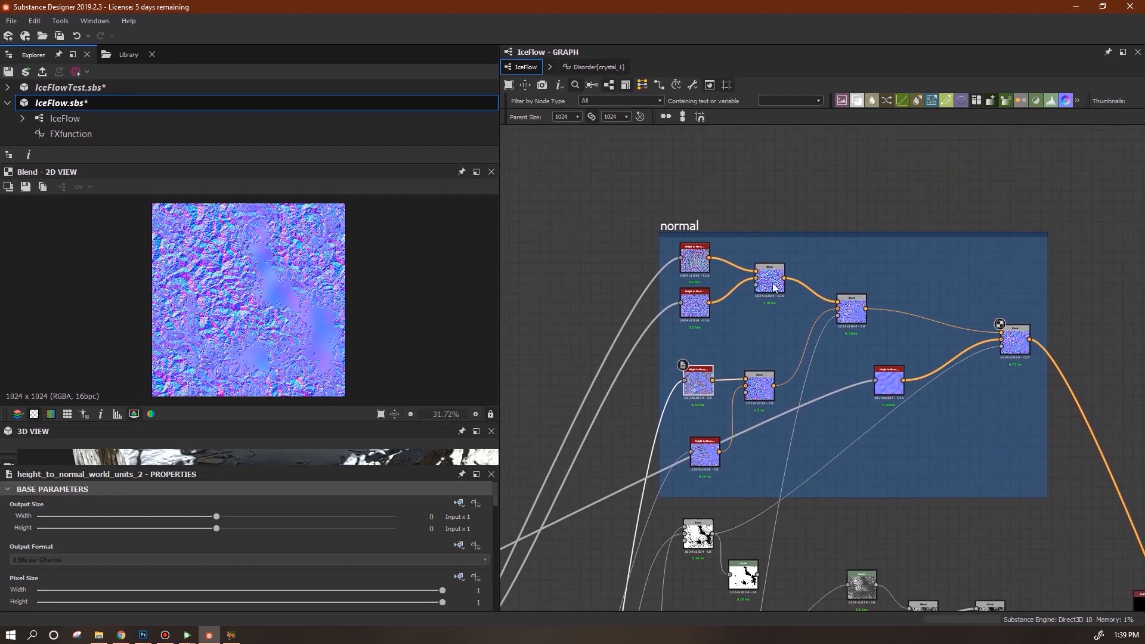
{"action": "double_click", "coordinate": [769, 279]}
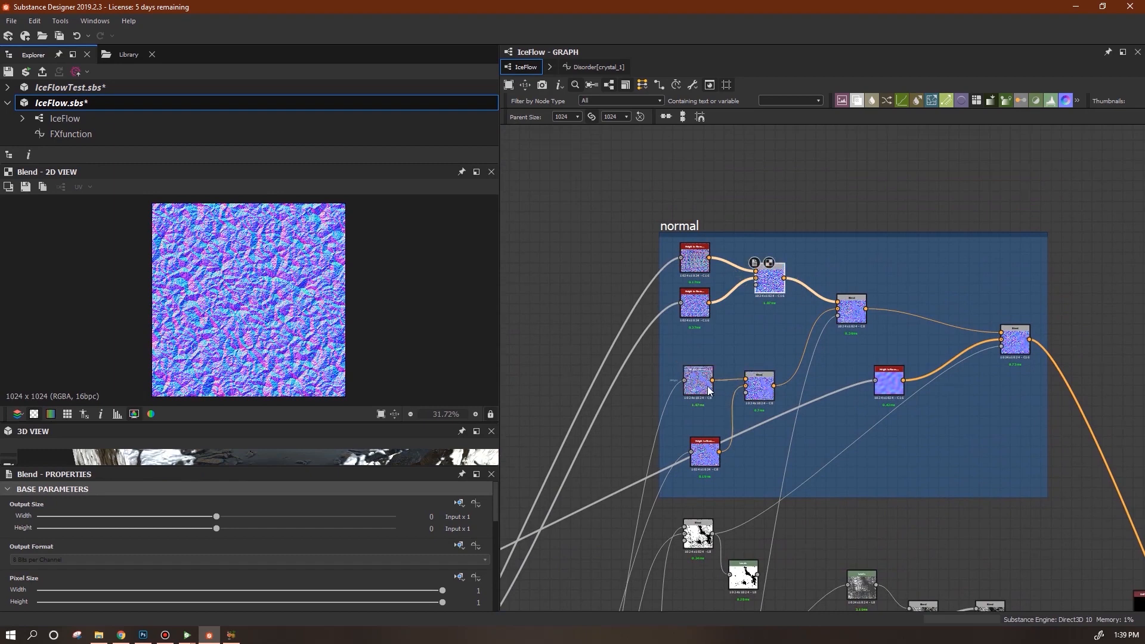
{"action": "double_click", "coordinate": [754, 389]}
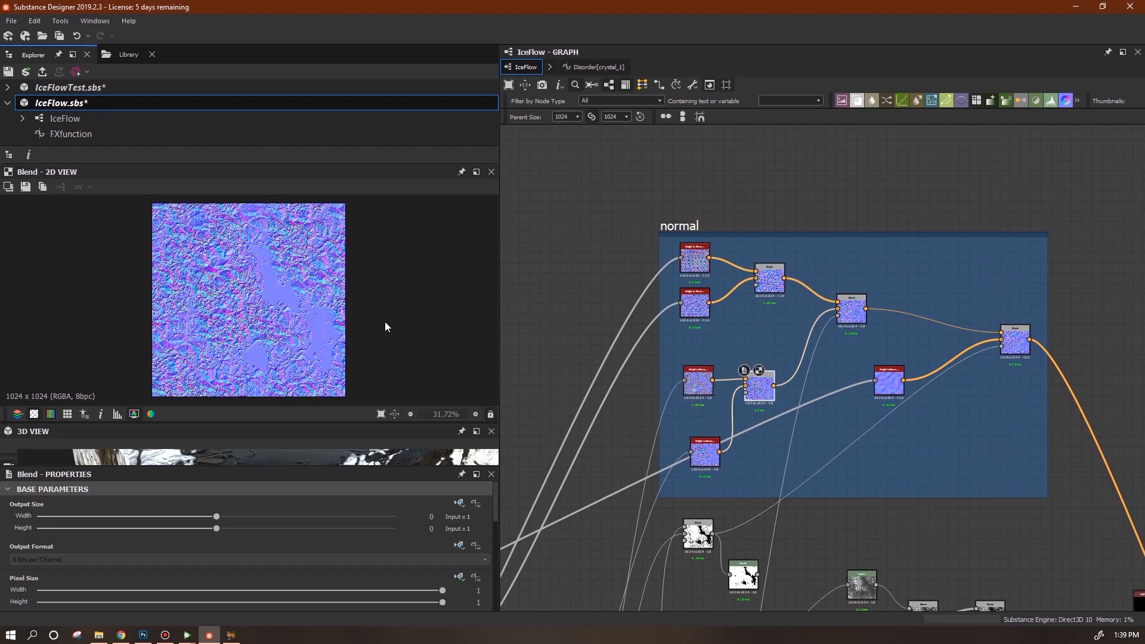
{"action": "scroll", "coordinate": [268, 325], "scroll_direction": "up", "scroll_amount": 2}
- Swap the foreground and background inputs of the Blend joining the two normal branches, and preview the final normal Blend
{"action": "double_click", "coordinate": [860, 315]}
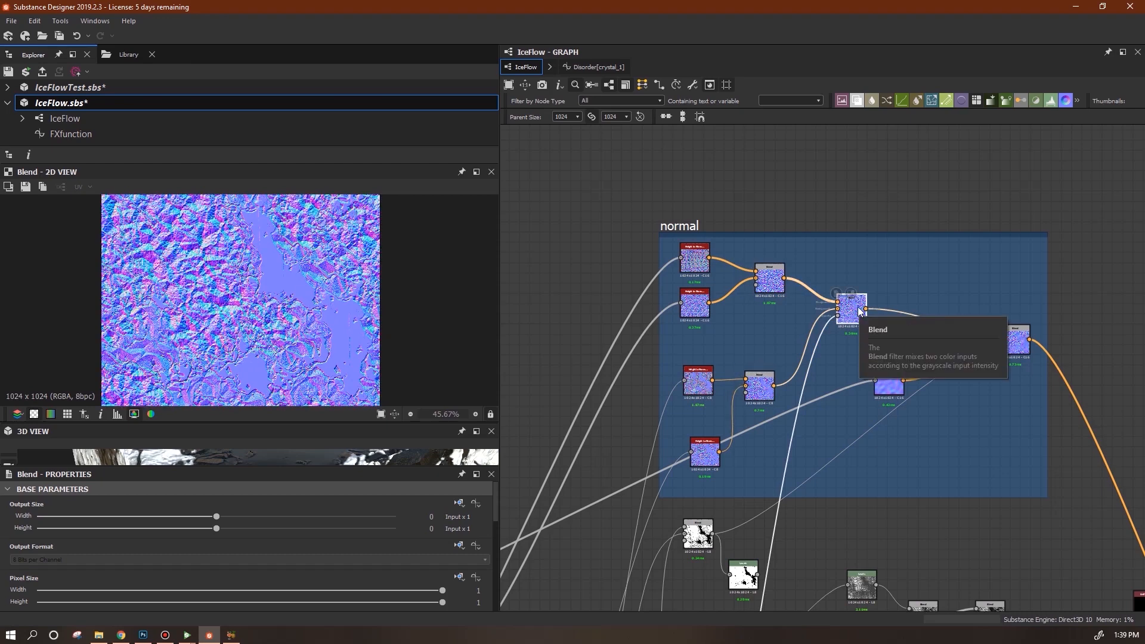
{"action": "middle_click_drag", "start_coordinate": [870, 338], "coordinate": [879, 337]}
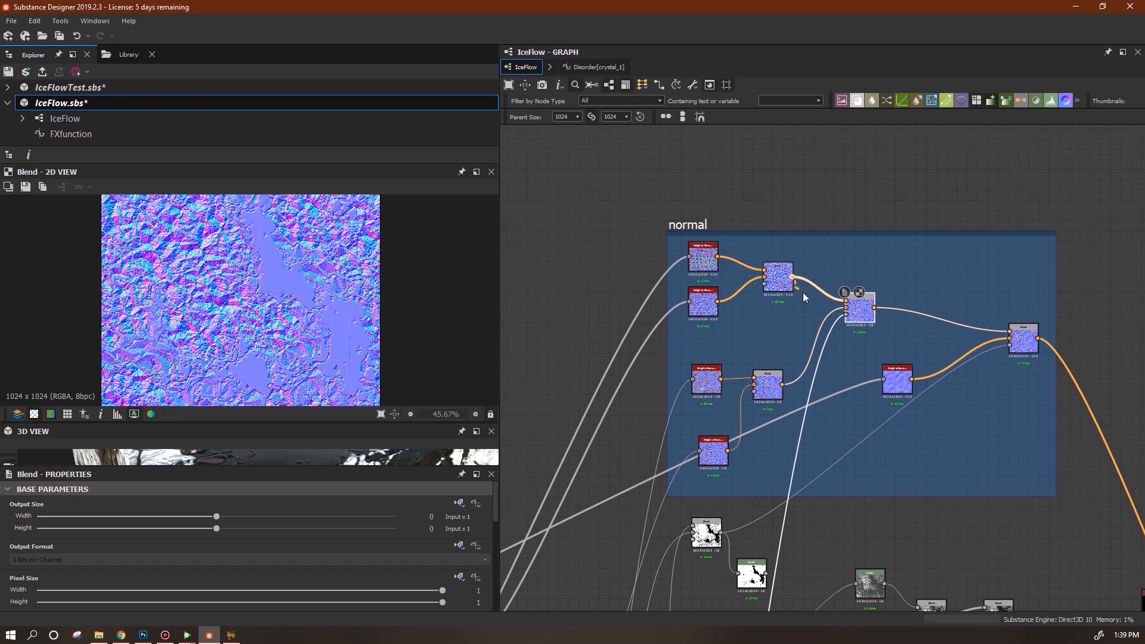
{"action": "left_click_drag", "start_coordinate": [846, 309], "coordinate": [846, 308]}
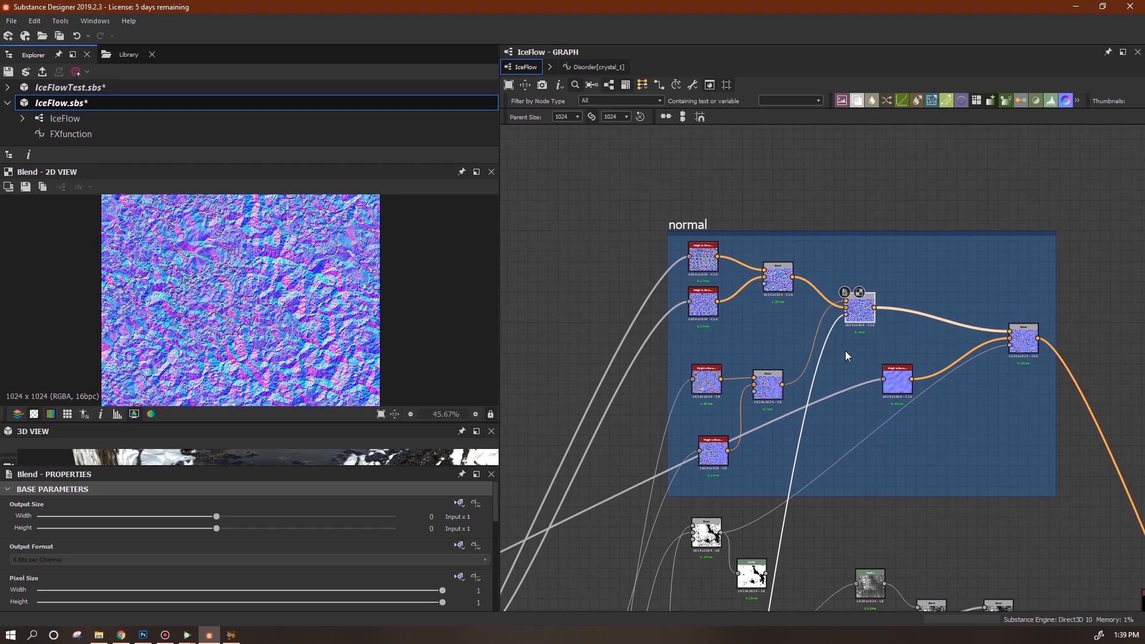
{"action": "double_click", "coordinate": [1023, 341]}
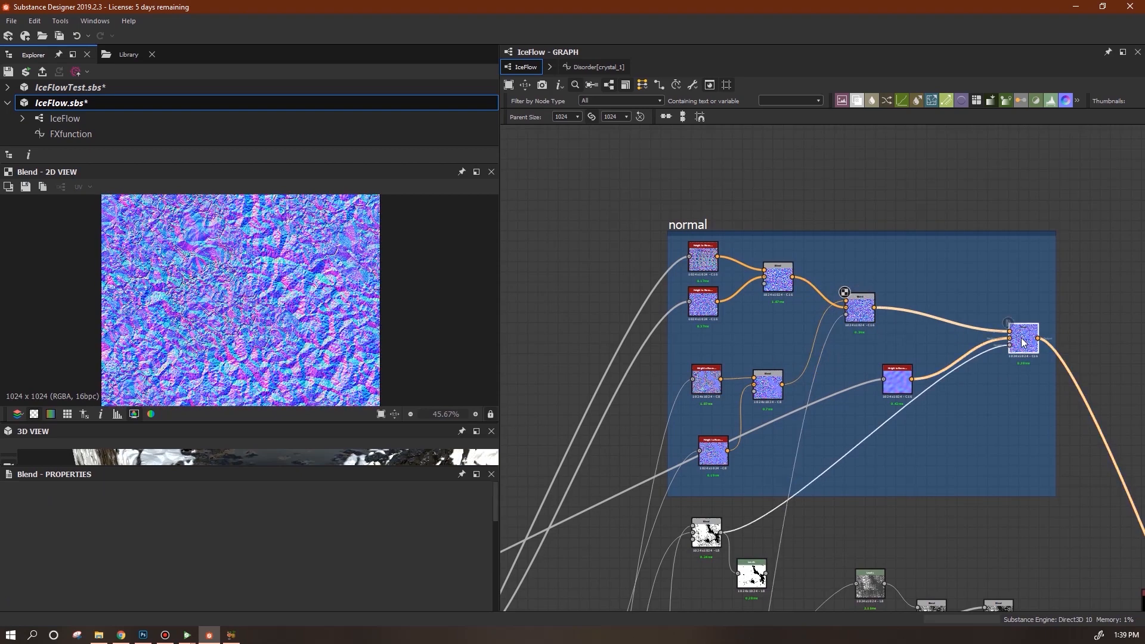
{"action": "scroll", "coordinate": [332, 340], "scroll_direction": "up", "scroll_amount": 5}
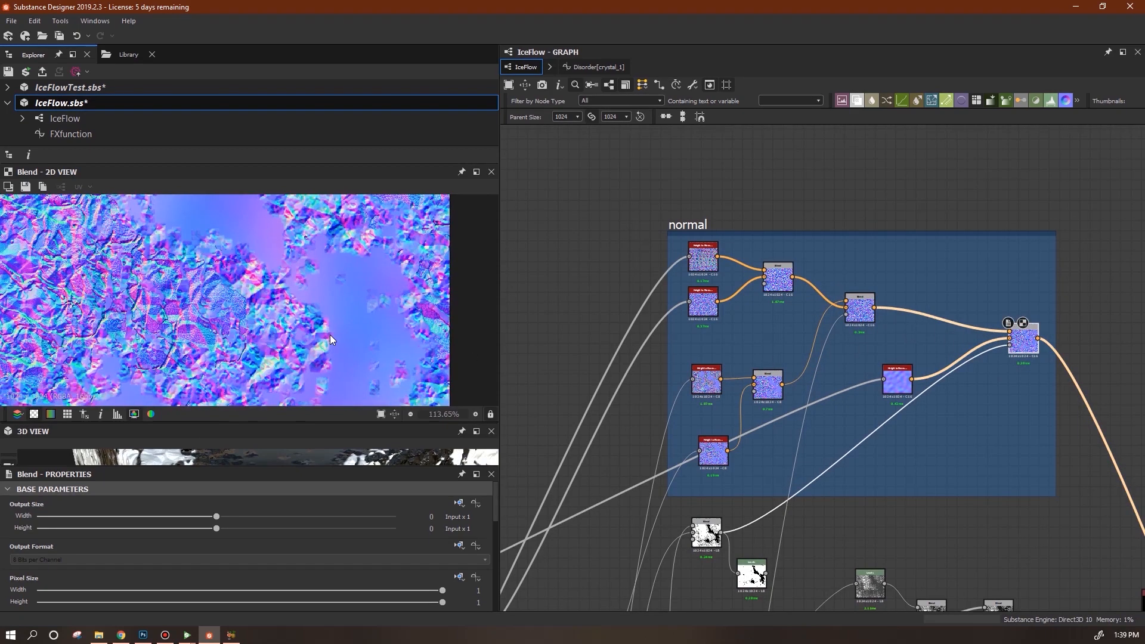
{"action": "scroll", "coordinate": [330, 335], "scroll_direction": "down", "scroll_amount": 3}
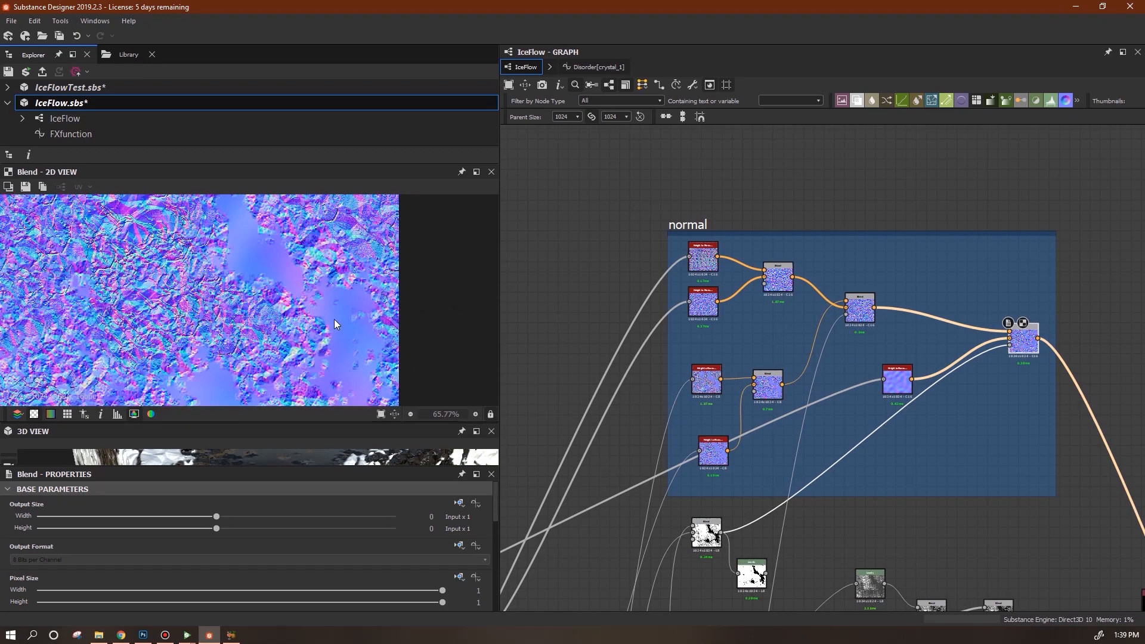
- Save the package, reload IceFlow in Substance Player and set its output size to 1024
{"action": "left_click", "coordinate": [25, 73]}
{"action": "mouse_move", "coordinate": [187, 638]}
{"action": "left_click", "coordinate": [251, 581]}
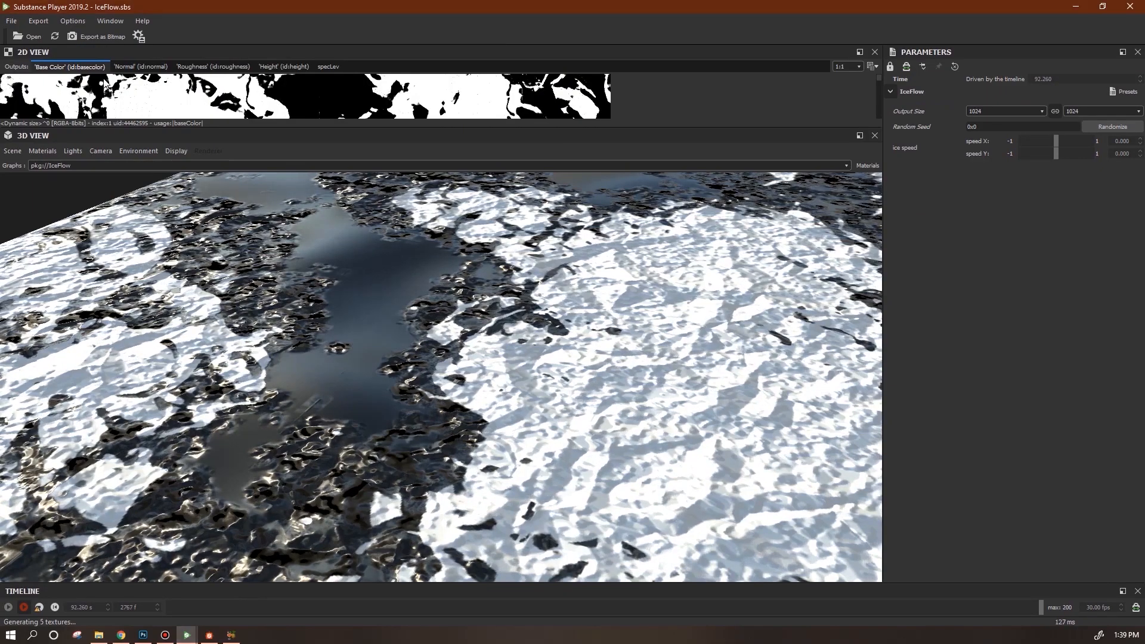
{"action": "left_click", "coordinate": [55, 37]}
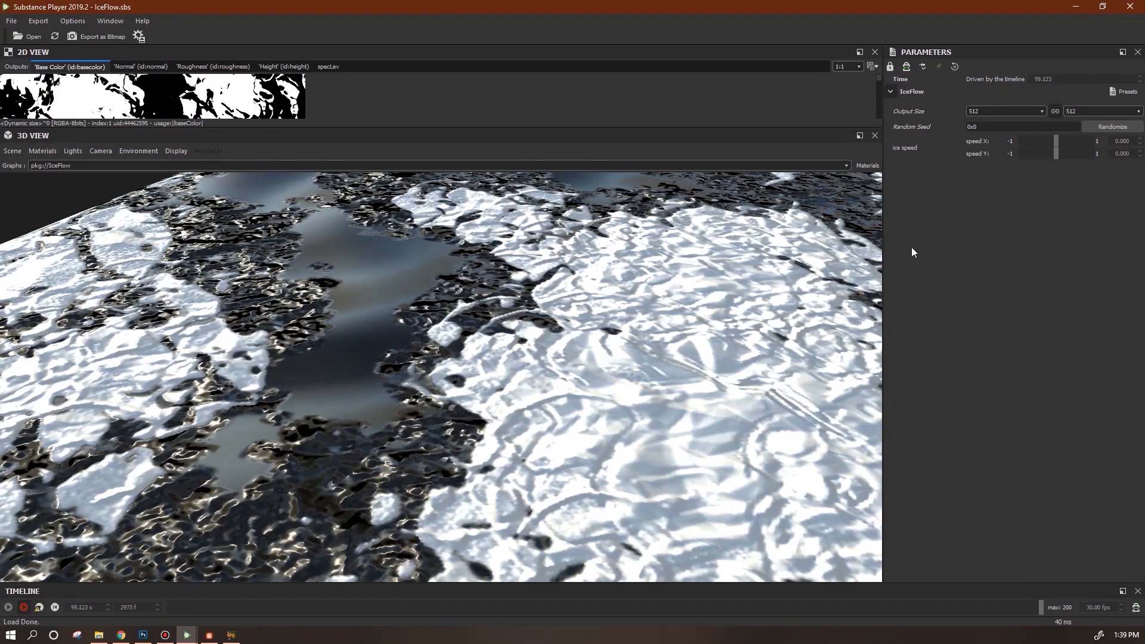
{"action": "left_click", "coordinate": [1042, 111]}
{"action": "left_click", "coordinate": [987, 194]}
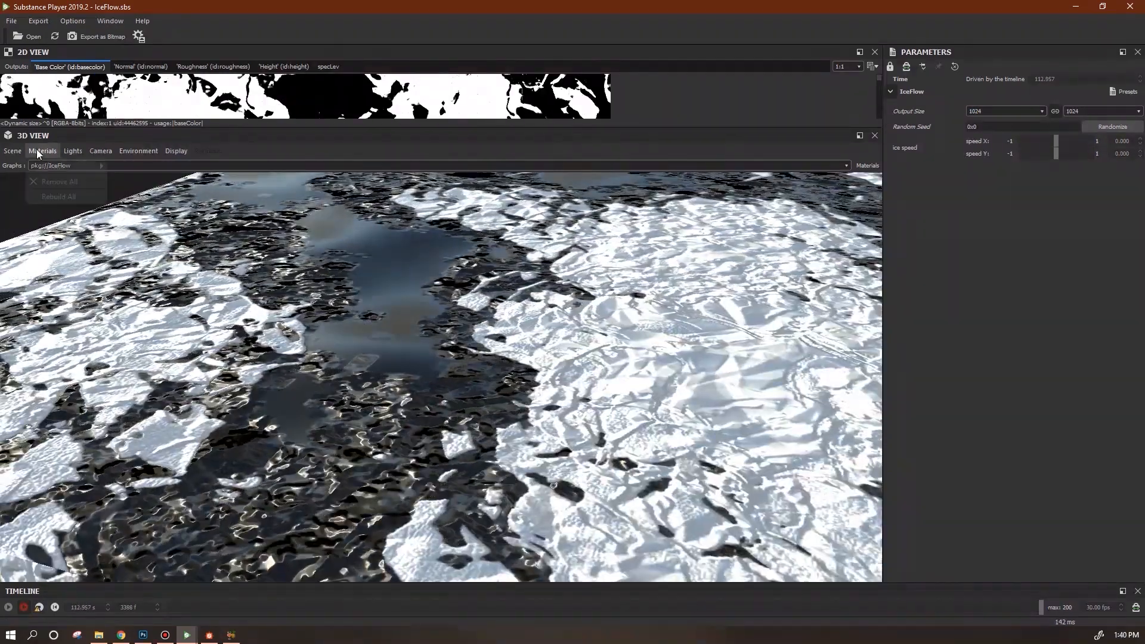
- Open the IceFlow material's settings, set the height Scale to 1 and inspect the displaced ice from several angles
{"action": "left_click", "coordinate": [38, 151]}
{"action": "left_click", "coordinate": [66, 176]}
{"action": "double_click", "coordinate": [862, 251]}
{"action": "type", "text": "1"}
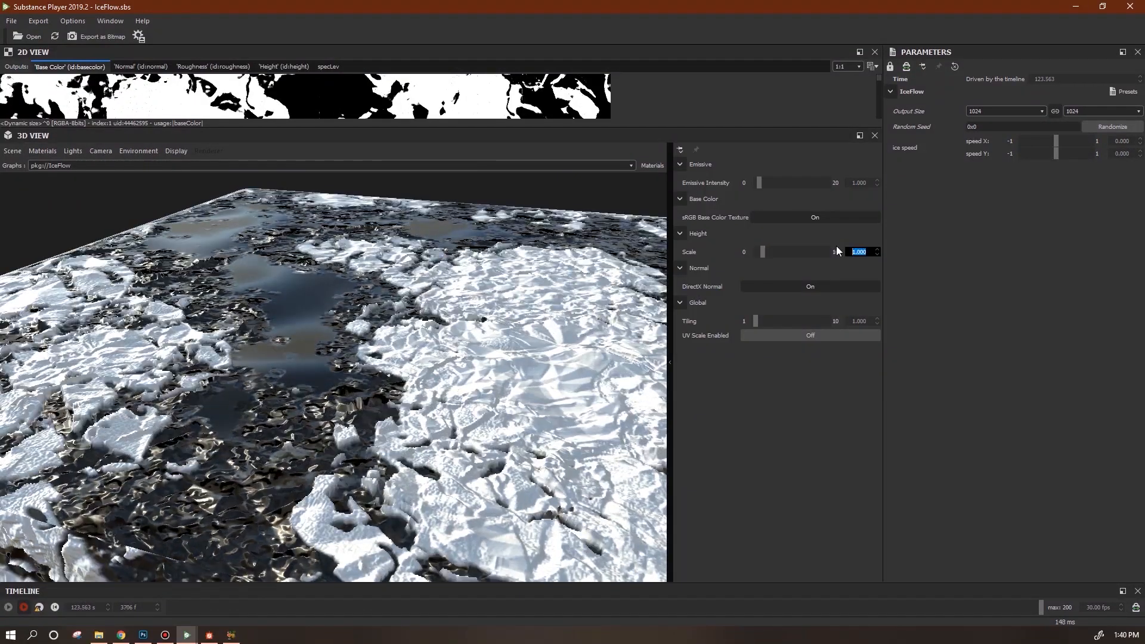
{"action": "key", "text": "Return"}
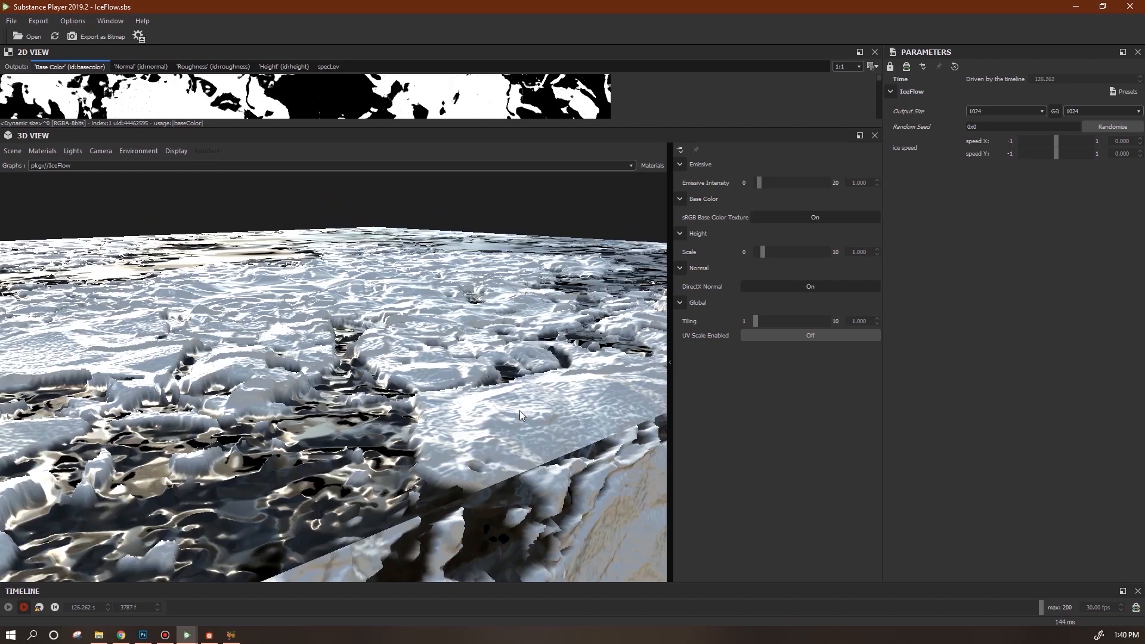
{"action": "mouse_move", "coordinate": [550, 422]}
{"action": "left_mouse_down"}
{"action": "mouse_move", "coordinate": [575, 414]}
{"action": "mouse_move", "coordinate": [567, 425]}
{"action": "left_mouse_up"}
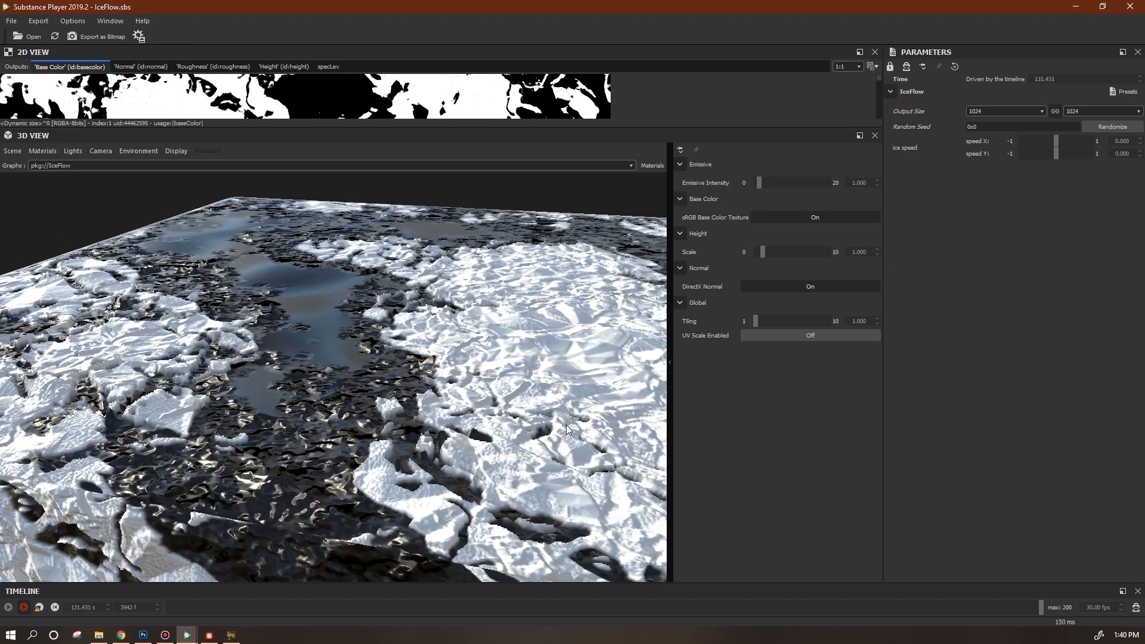
{"action": "left_click_drag", "start_coordinate": [560, 427], "coordinate": [553, 429]}
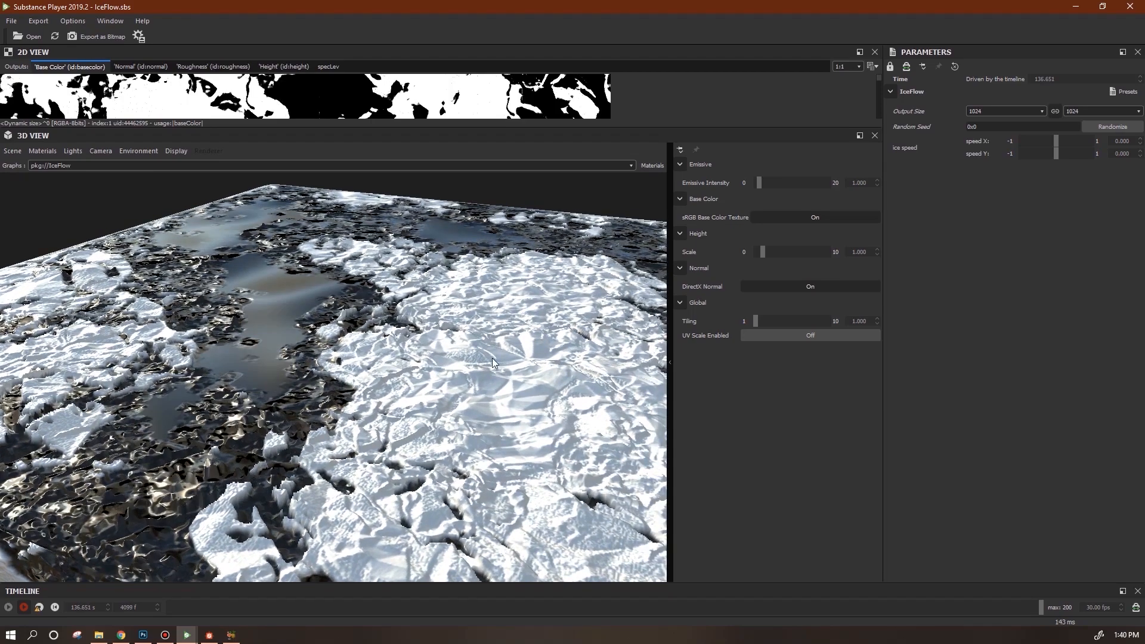
- Switch from Substance Player to Substance Designer and delete the spare node between the normal frame and the height nodes
{"action": "left_click_drag", "start_coordinate": [493, 372], "coordinate": [507, 378]}
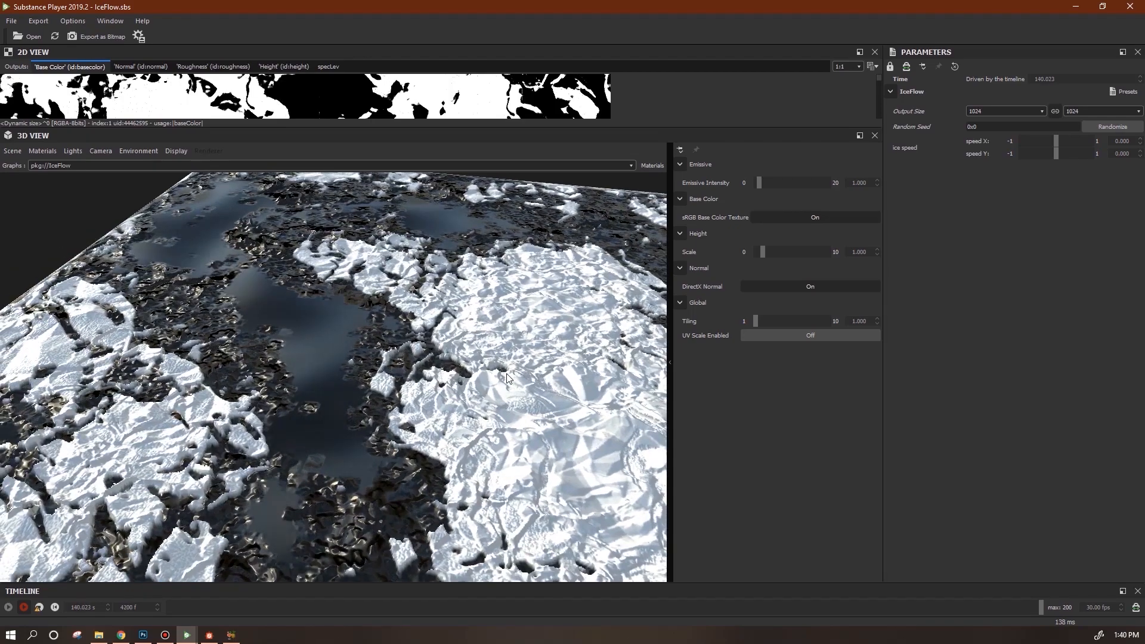
{"action": "key", "text": "alt+Tab"}
{"action": "scroll", "coordinate": [911, 506], "scroll_direction": "down", "scroll_amount": 3}
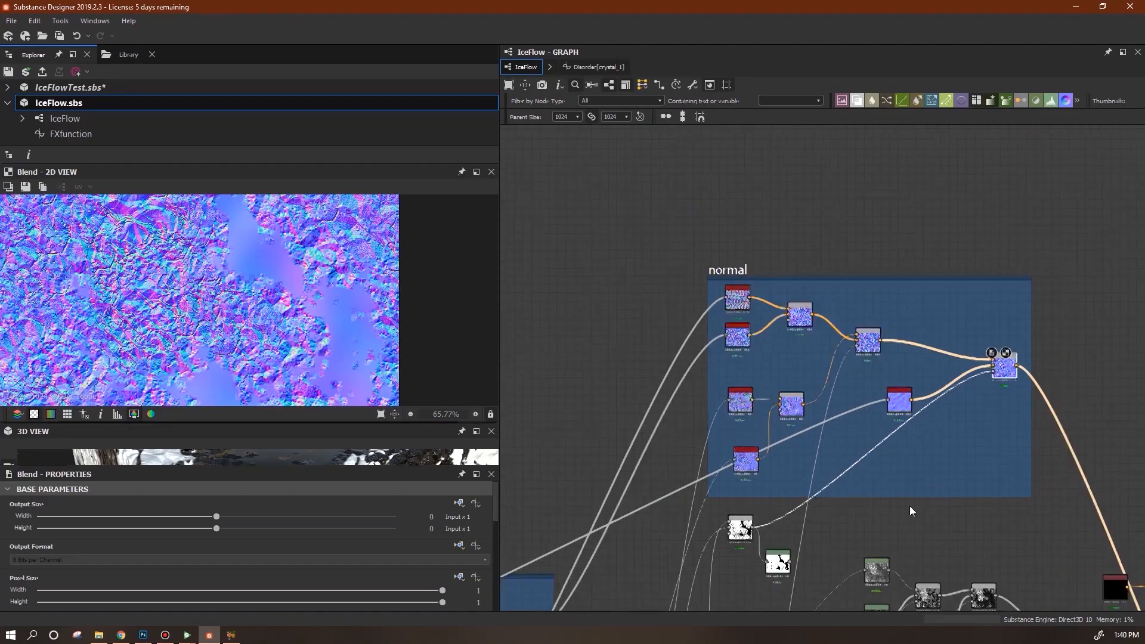
{"action": "middle_click_drag", "start_coordinate": [717, 498], "coordinate": [644, 298]}
{"action": "key", "text": "Delete"}
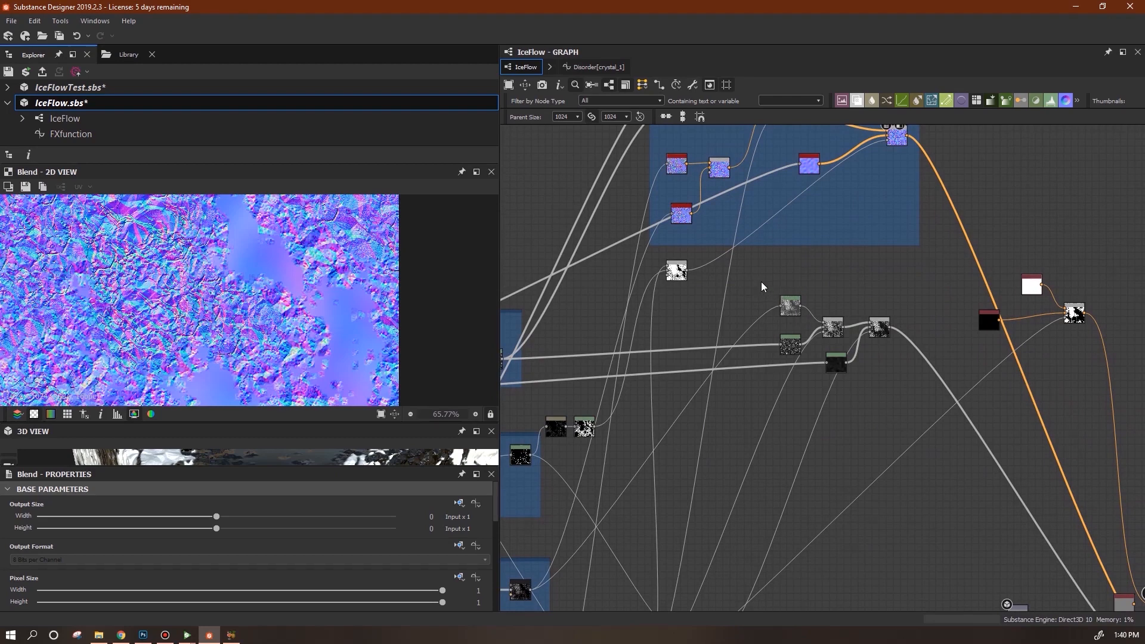
- Enclose the five height blending nodes in a frame and title it height
{"action": "left_click_drag", "start_coordinate": [761, 282], "coordinate": [893, 378]}
{"action": "right_click", "coordinate": [882, 329]}
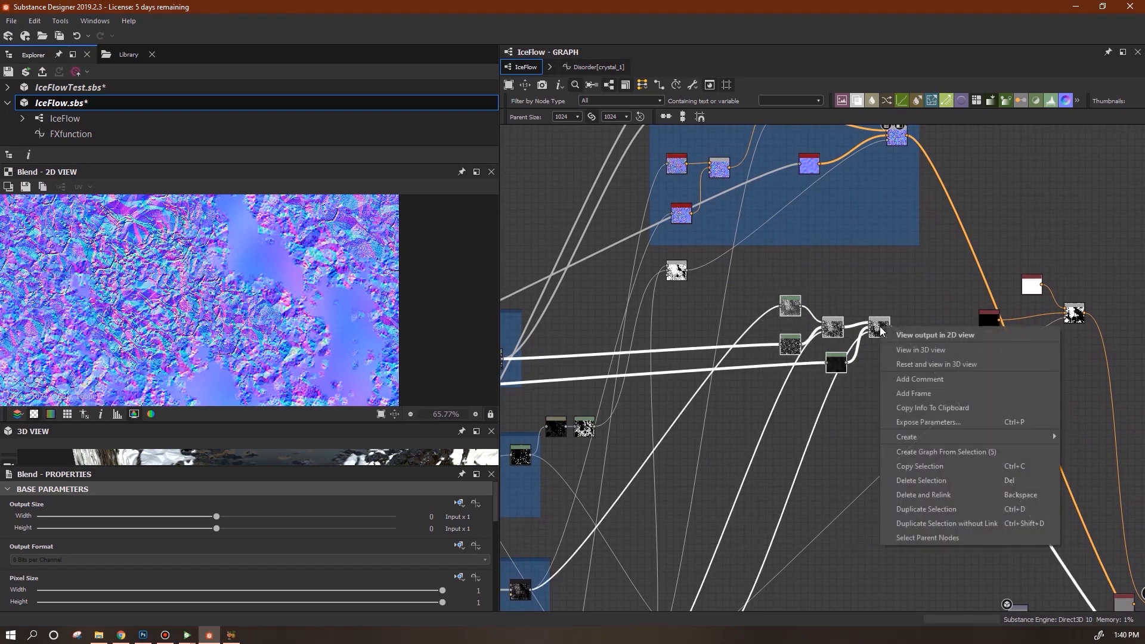
{"action": "left_click", "coordinate": [938, 393]}
{"action": "left_click", "coordinate": [36, 549]}
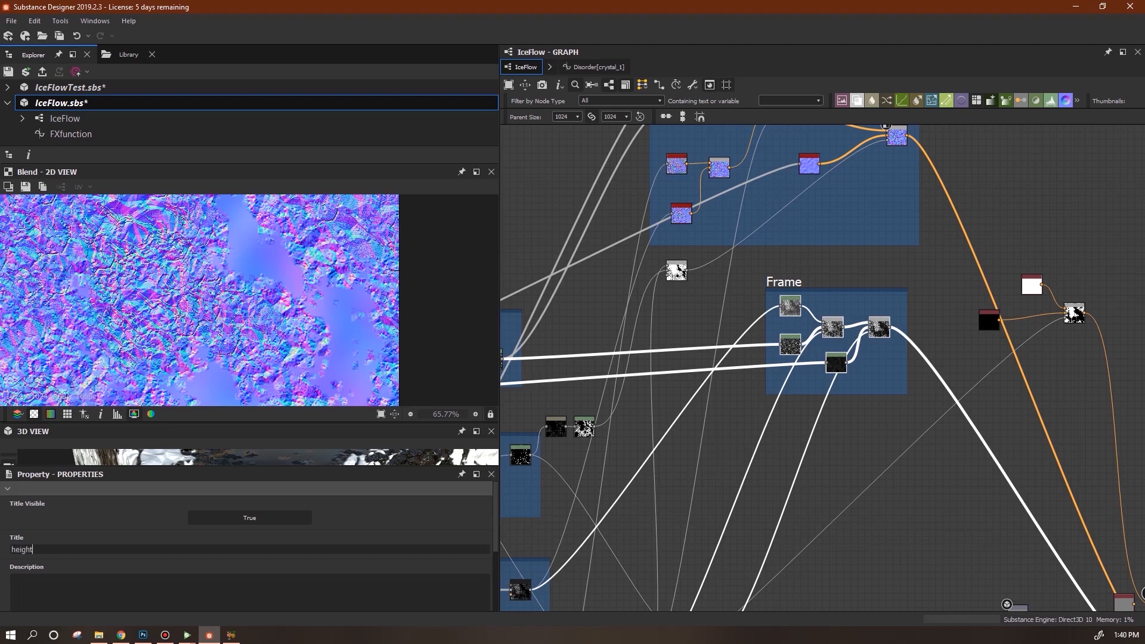
{"action": "left_click", "coordinate": [893, 497]}
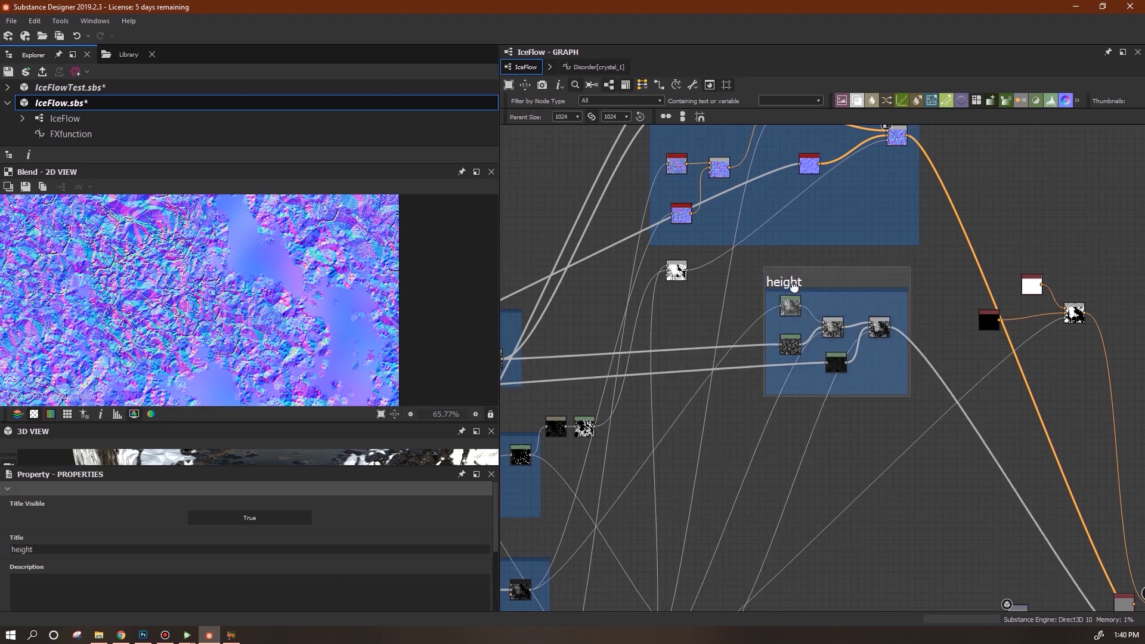
- Rearrange the height and normal frames beside the slush groups, placing the black-and-white mask node inside the normal frame
{"action": "left_click_drag", "start_coordinate": [797, 284], "coordinate": [754, 351]}
{"action": "middle_click_drag", "start_coordinate": [869, 481], "coordinate": [1062, 351]}
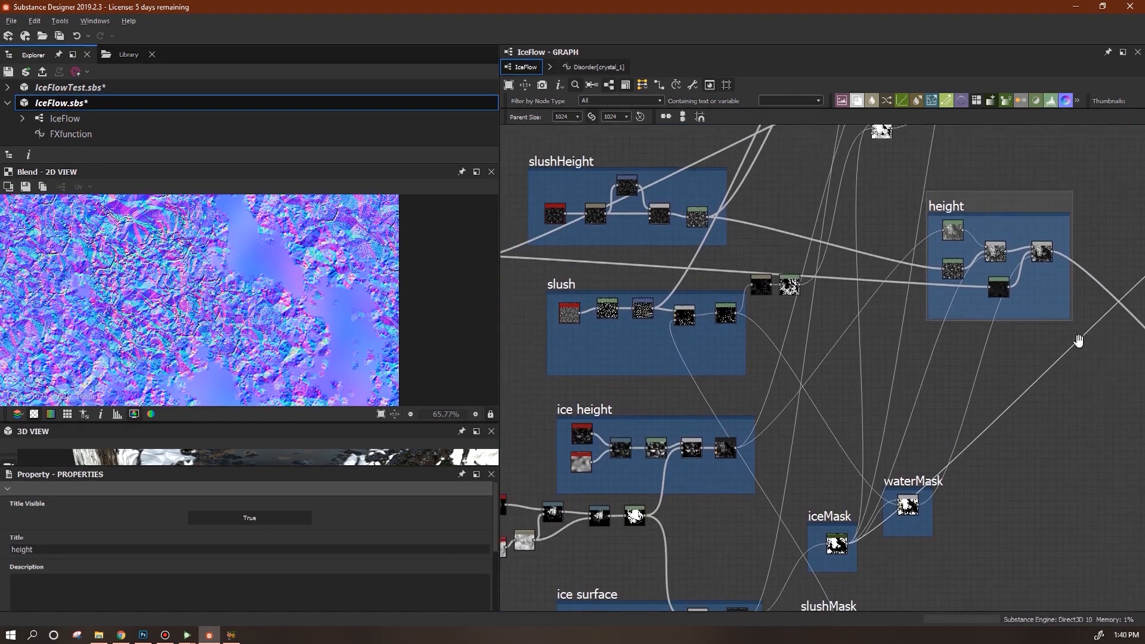
{"action": "scroll", "coordinate": [1042, 389], "scroll_direction": "down", "scroll_amount": 2}
{"action": "middle_click_drag", "start_coordinate": [980, 597], "coordinate": [813, 484]}
{"action": "middle_click_drag", "start_coordinate": [888, 406], "coordinate": [945, 518]}
{"action": "left_click_drag", "start_coordinate": [827, 312], "coordinate": [888, 428]}
{"action": "middle_click_drag", "start_coordinate": [773, 257], "coordinate": [797, 345]}
{"action": "left_click_drag", "start_coordinate": [797, 346], "coordinate": [930, 279]}
{"action": "left_click_drag", "start_coordinate": [801, 190], "coordinate": [802, 346]}
- Move the white and black colour nodes together with their Blend to the empty area above the normal frame
{"action": "left_click_drag", "start_coordinate": [999, 309], "coordinate": [1074, 390]}
{"action": "left_click_drag", "start_coordinate": [1072, 374], "coordinate": [999, 237]}
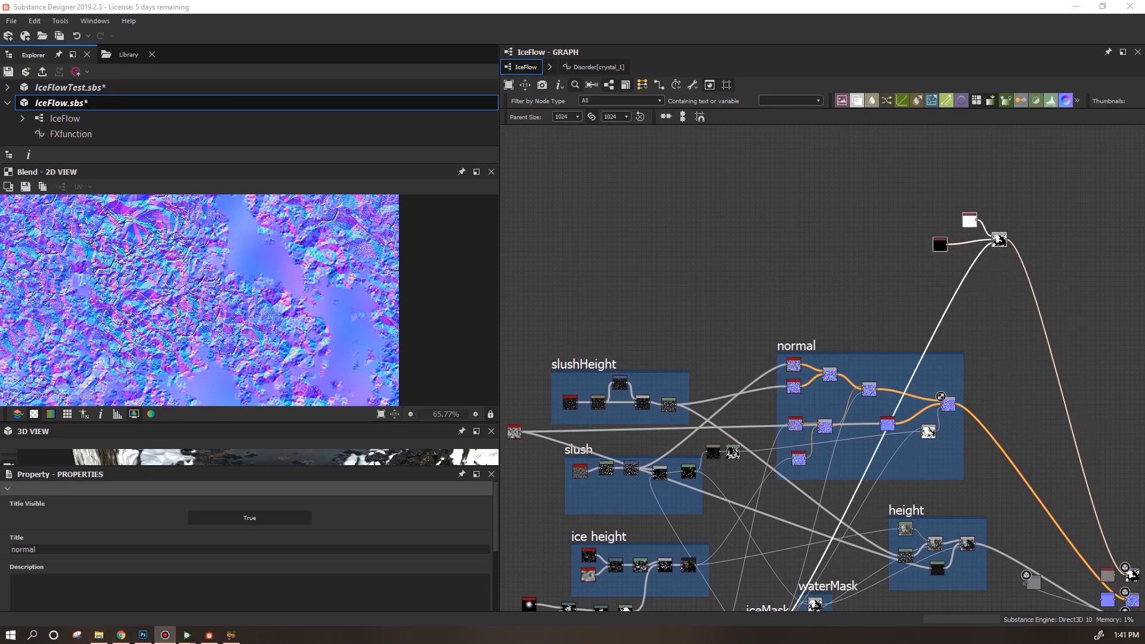
{"action": "left_click", "coordinate": [670, 221]}
- Add a Blend node and a Levels node in the empty space beside the slush and ice height frames
{"action": "middle_click_drag", "start_coordinate": [768, 256], "coordinate": [889, 235]}
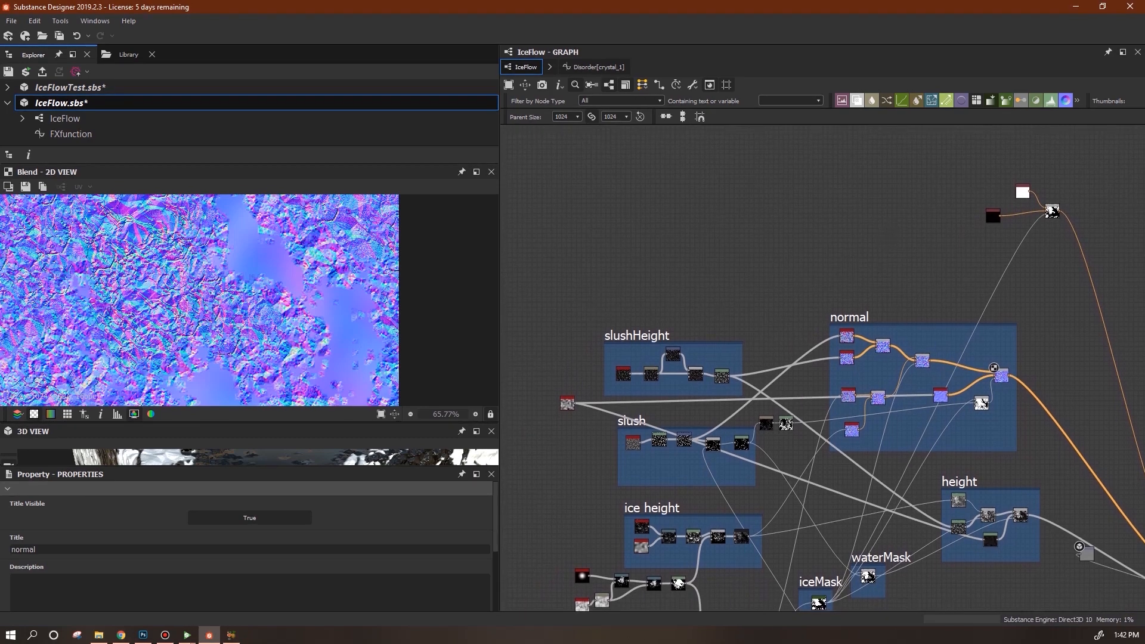
{"action": "scroll", "coordinate": [813, 537], "scroll_direction": "up", "scroll_amount": 4}
{"action": "middle_click_drag", "start_coordinate": [813, 537], "coordinate": [926, 463]}
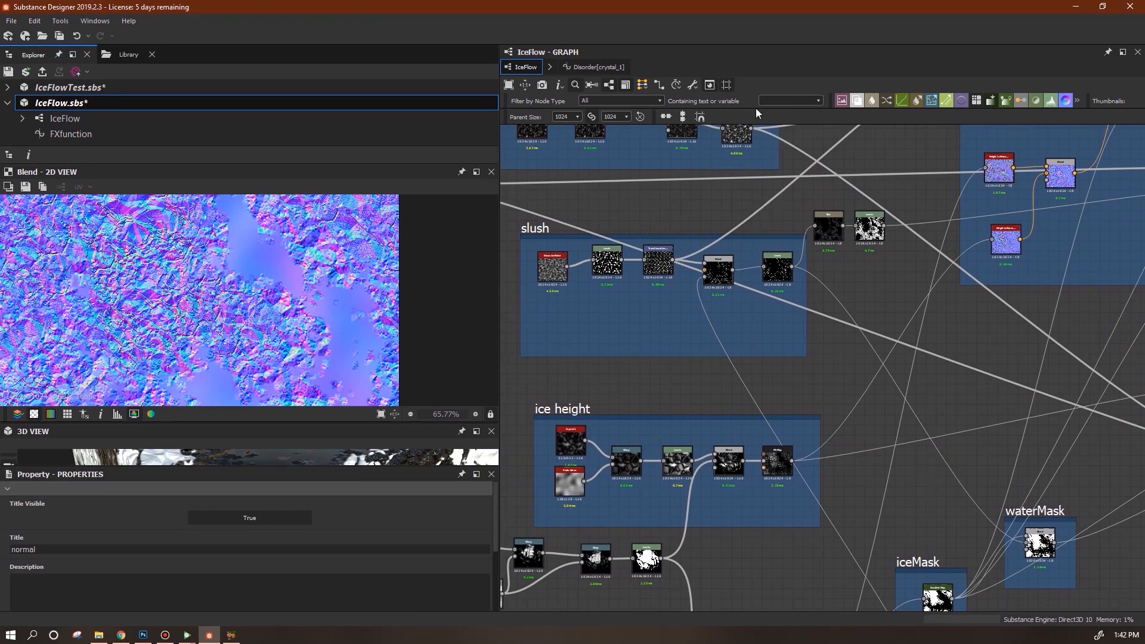
{"action": "left_click_drag", "start_coordinate": [857, 100], "coordinate": [835, 385]}
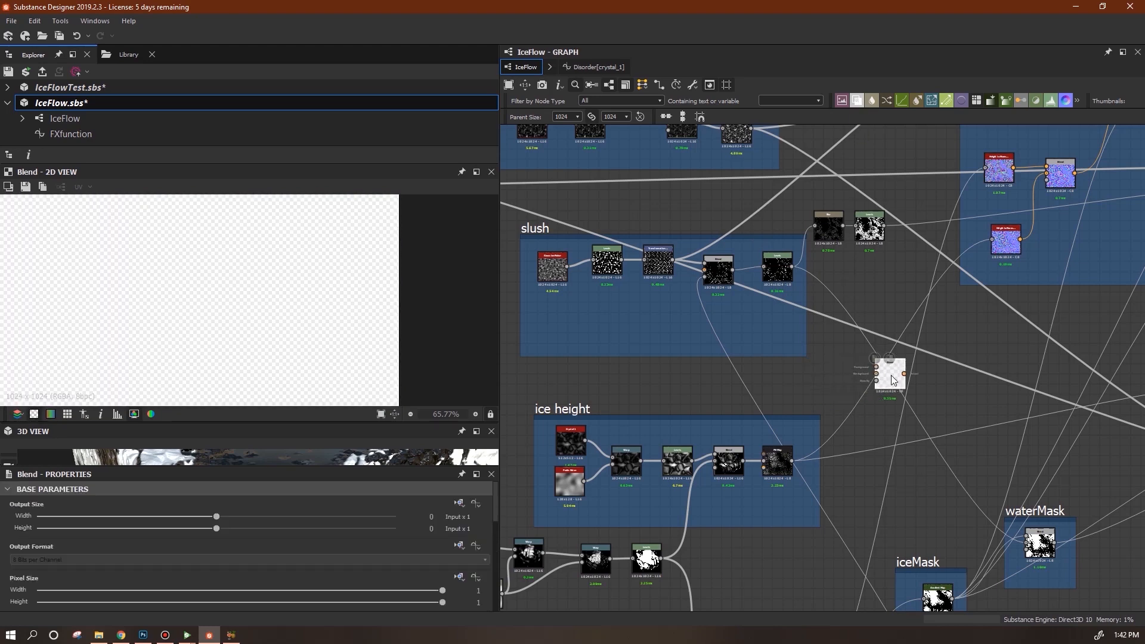
{"action": "left_click_drag", "start_coordinate": [1051, 100], "coordinate": [833, 382]}
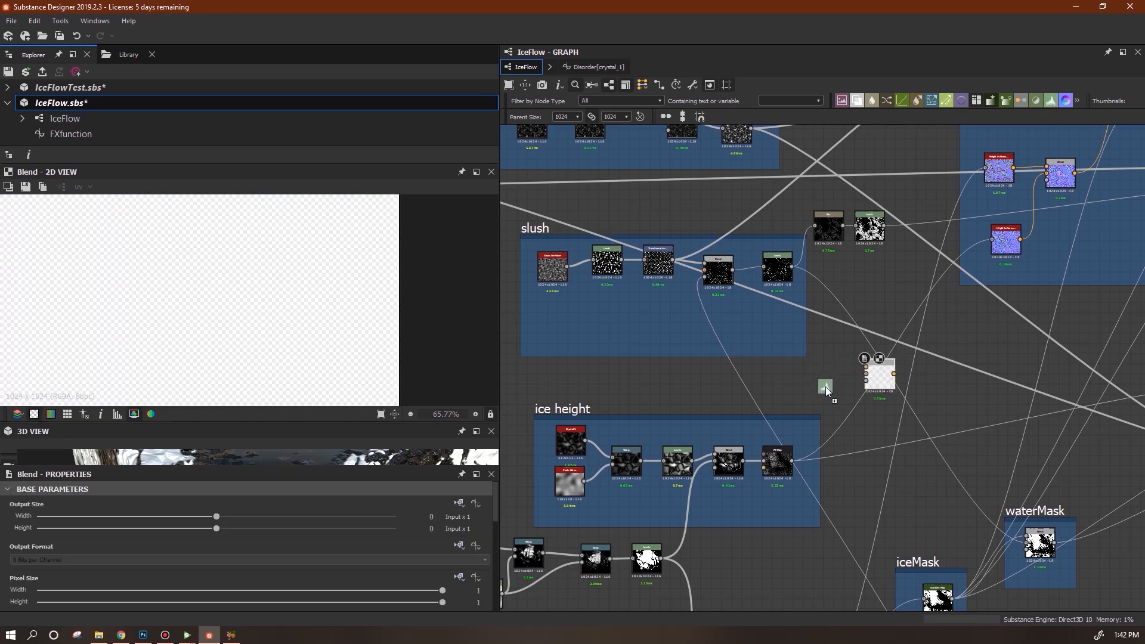
{"action": "left_click_drag", "start_coordinate": [825, 387], "coordinate": [827, 391]}
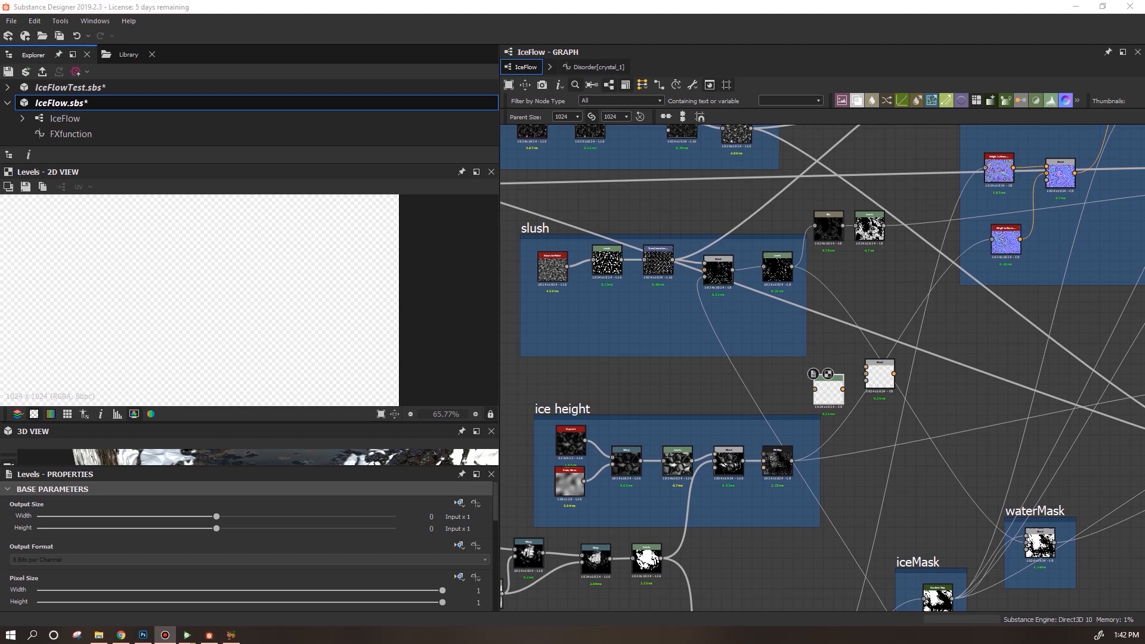
{"action": "left_click", "coordinate": [892, 438]}
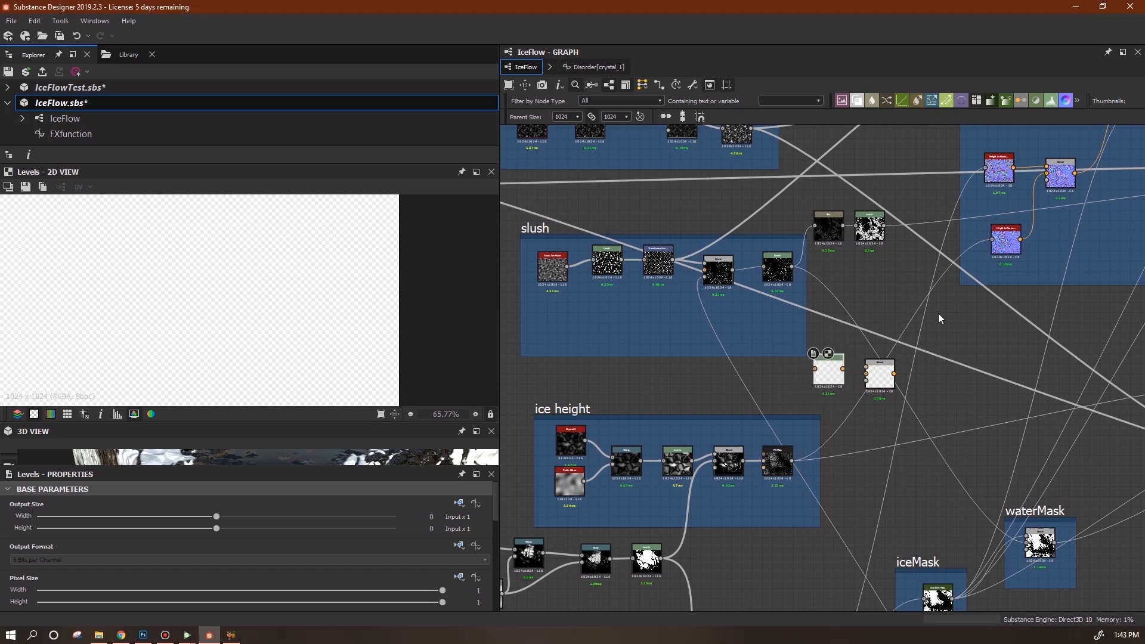
- Connect the slush frame's last Levels node to the new Levels node and feed that into the new Blend
{"action": "middle_click_drag", "start_coordinate": [939, 313], "coordinate": [933, 405]}
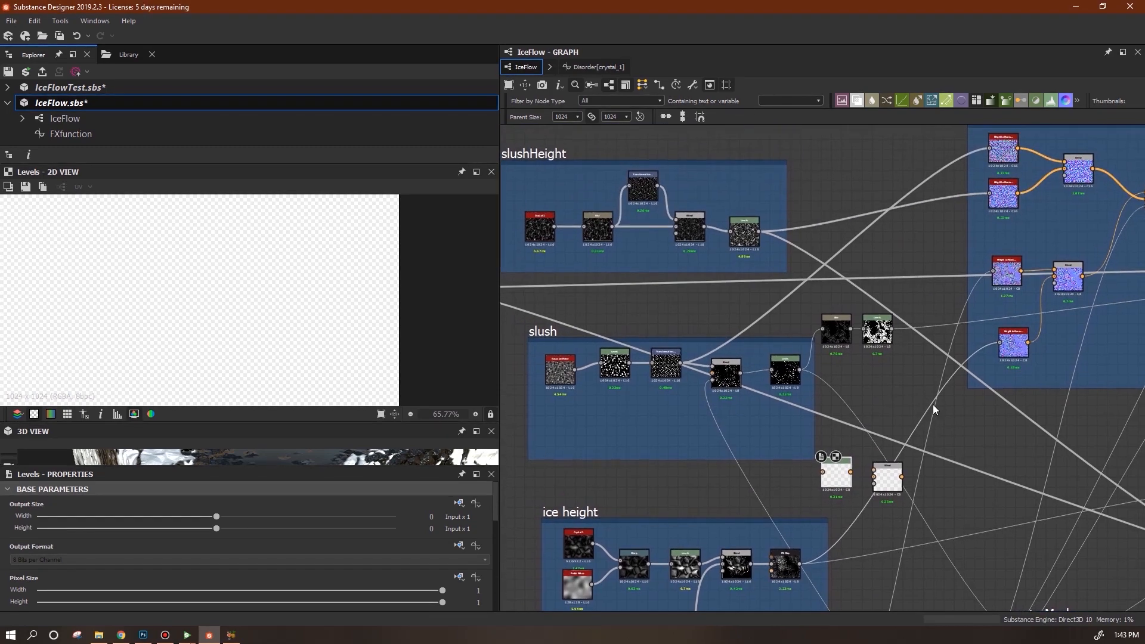
{"action": "scroll", "coordinate": [865, 325], "scroll_direction": "down", "scroll_amount": 1}
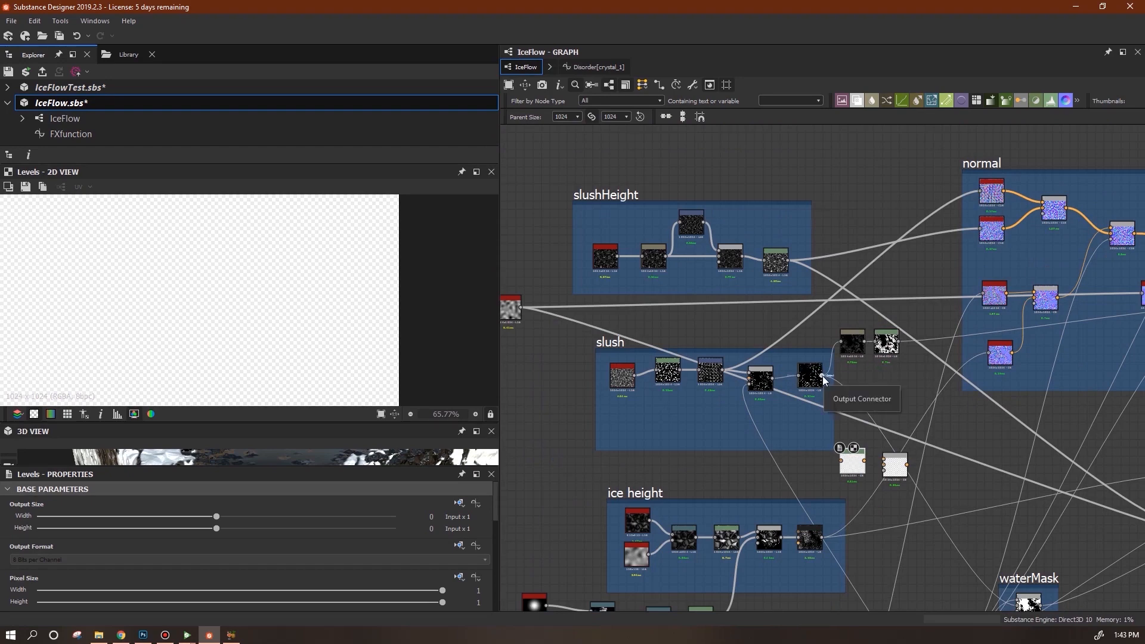
{"action": "left_click_drag", "start_coordinate": [825, 380], "coordinate": [884, 459]}
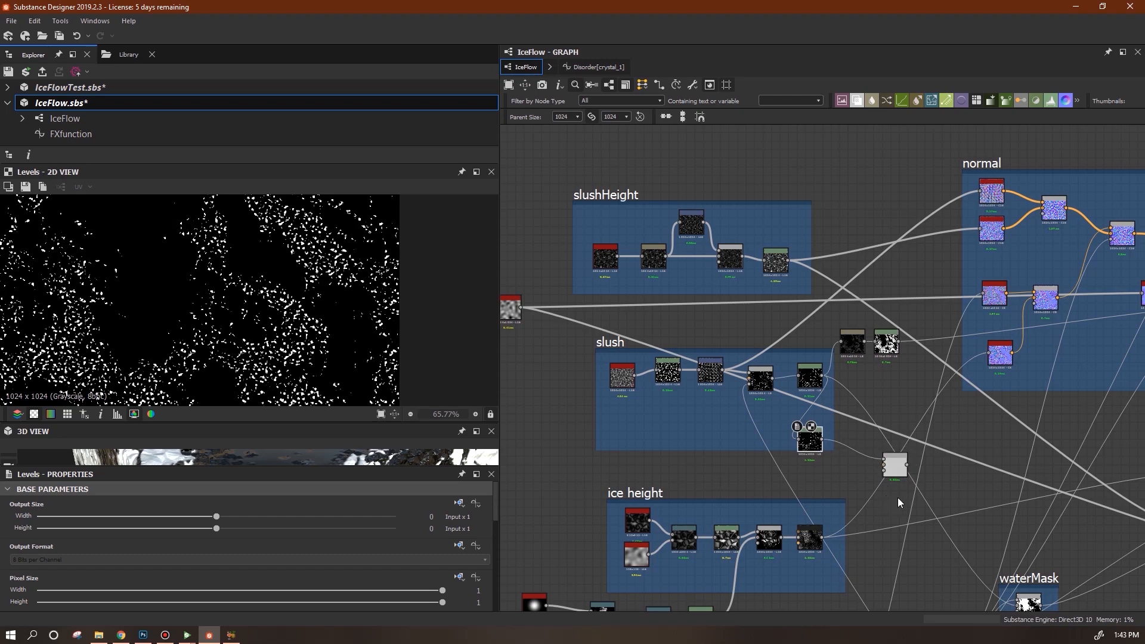
{"action": "left_click", "coordinate": [882, 470]}
{"action": "middle_click_drag", "start_coordinate": [895, 557], "coordinate": [887, 416]}
{"action": "middle_click_drag", "start_coordinate": [907, 470], "coordinate": [834, 532]}
- Add a second Levels node below the first and arrange both in front of the new Blend
{"action": "left_click", "coordinate": [916, 503]}
{"action": "double_click", "coordinate": [878, 388]}
{"action": "left_click_drag", "start_coordinate": [878, 388], "coordinate": [875, 367]}
{"action": "left_click_drag", "start_coordinate": [795, 366], "coordinate": [817, 370]}
{"action": "left_click_drag", "start_coordinate": [875, 374], "coordinate": [895, 377]}
{"action": "left_click_drag", "start_coordinate": [825, 373], "coordinate": [916, 365]}
{"action": "left_click_drag", "start_coordinate": [856, 335], "coordinate": [865, 320]}
{"action": "left_click_drag", "start_coordinate": [853, 361], "coordinate": [843, 376]}
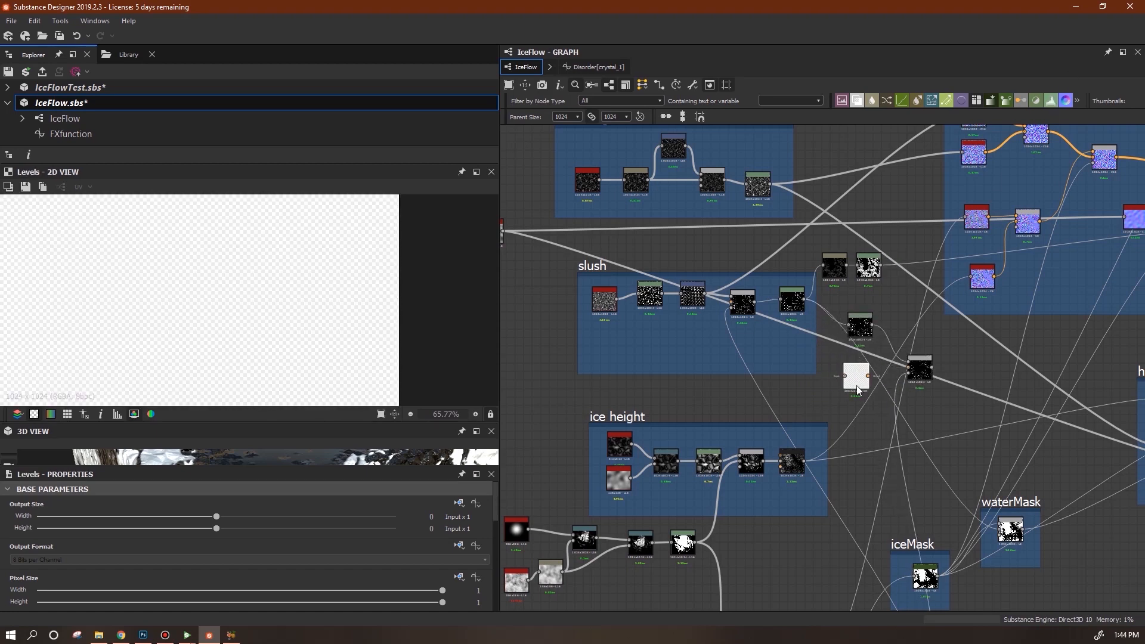
- Connect the ice height output through the second Levels node into the new Blend and preview the Blend's result
{"action": "left_click_drag", "start_coordinate": [843, 376], "coordinate": [794, 463]}
{"action": "left_click", "coordinate": [792, 461]}
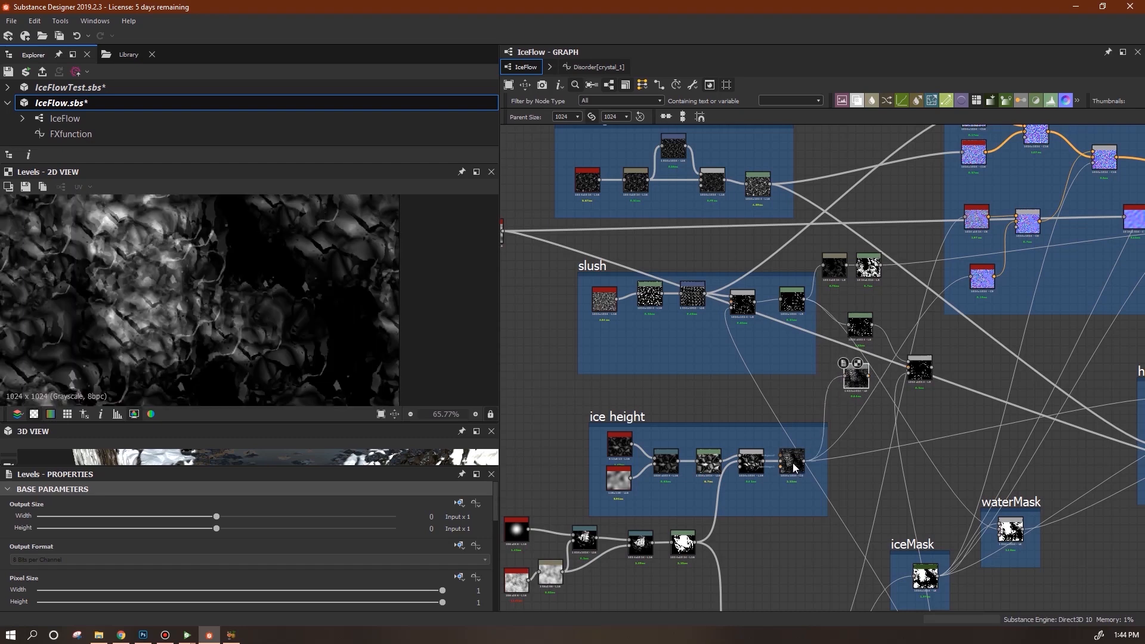
{"action": "left_click_drag", "start_coordinate": [870, 379], "coordinate": [946, 353]}
{"action": "left_click", "coordinate": [921, 373]}
{"action": "scroll", "coordinate": [289, 329], "scroll_direction": "down", "scroll_amount": 3}
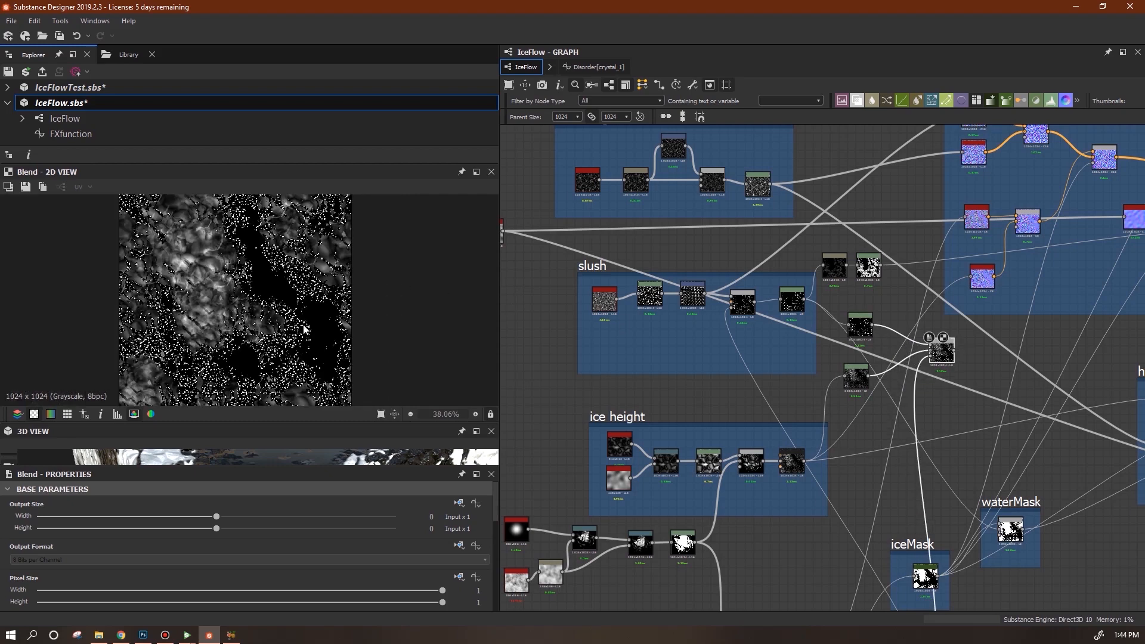
- Group the two Levels and two Blend nodes closely beside the slush frame, with waterMask masking the final Blend
{"action": "left_click_drag", "start_coordinate": [942, 355], "coordinate": [946, 358]}
{"action": "left_click_drag", "start_coordinate": [850, 391], "coordinate": [874, 370]}
{"action": "left_click_drag", "start_coordinate": [988, 365], "coordinate": [1012, 343]}
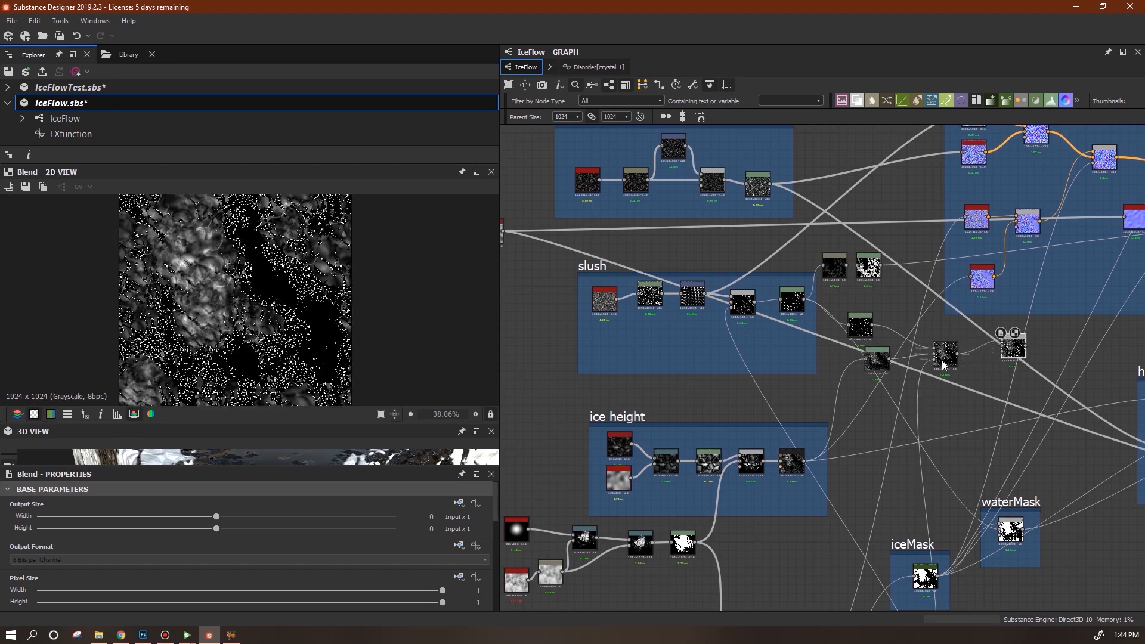
{"action": "middle_click_drag", "start_coordinate": [1089, 156], "coordinate": [1023, 231]}
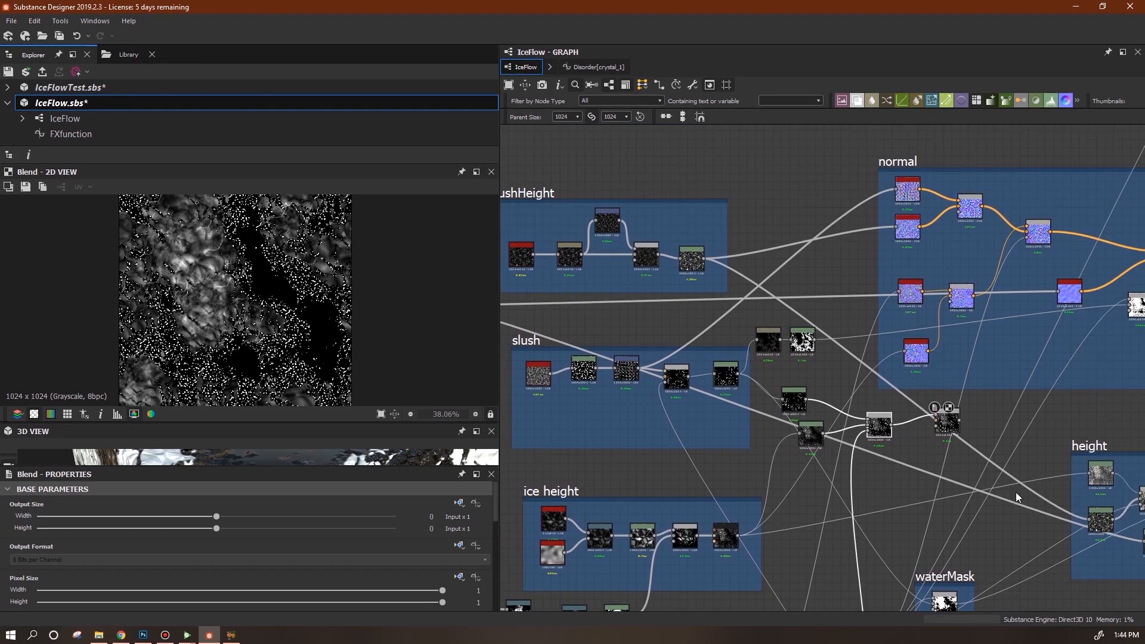
{"action": "middle_click_drag", "start_coordinate": [1039, 519], "coordinate": [1040, 442]}
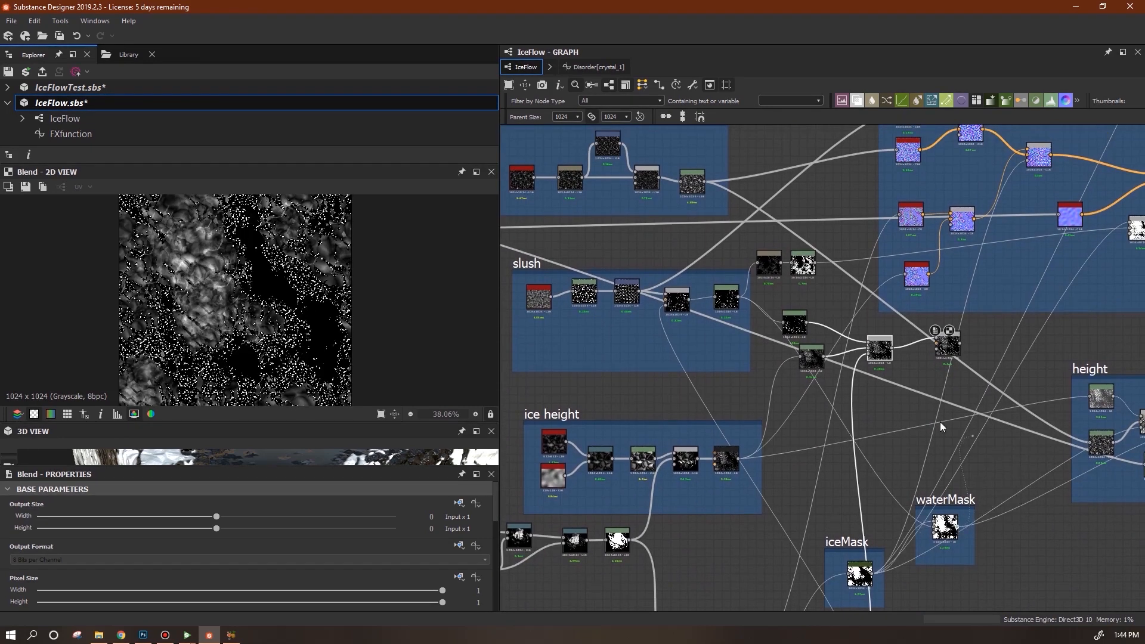
{"action": "mouse_move", "coordinate": [933, 346]}
{"action": "left_mouse_down"}
{"action": "mouse_move", "coordinate": [951, 353]}
{"action": "mouse_move", "coordinate": [942, 357]}
{"action": "left_mouse_up"}
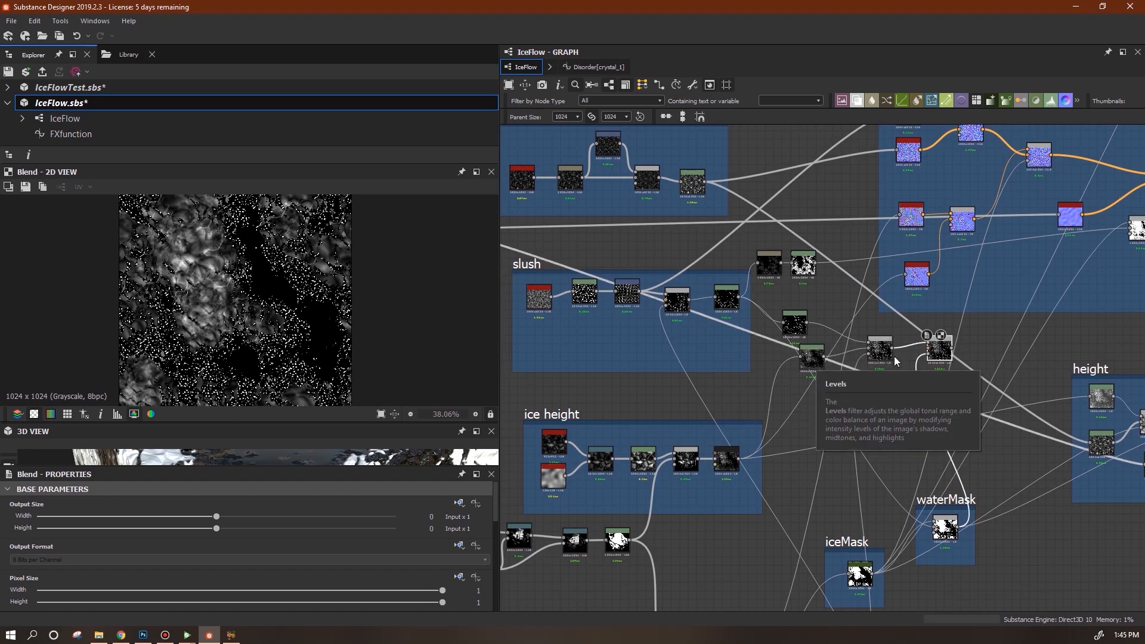
{"action": "left_click_drag", "start_coordinate": [802, 329], "coordinate": [815, 335]}
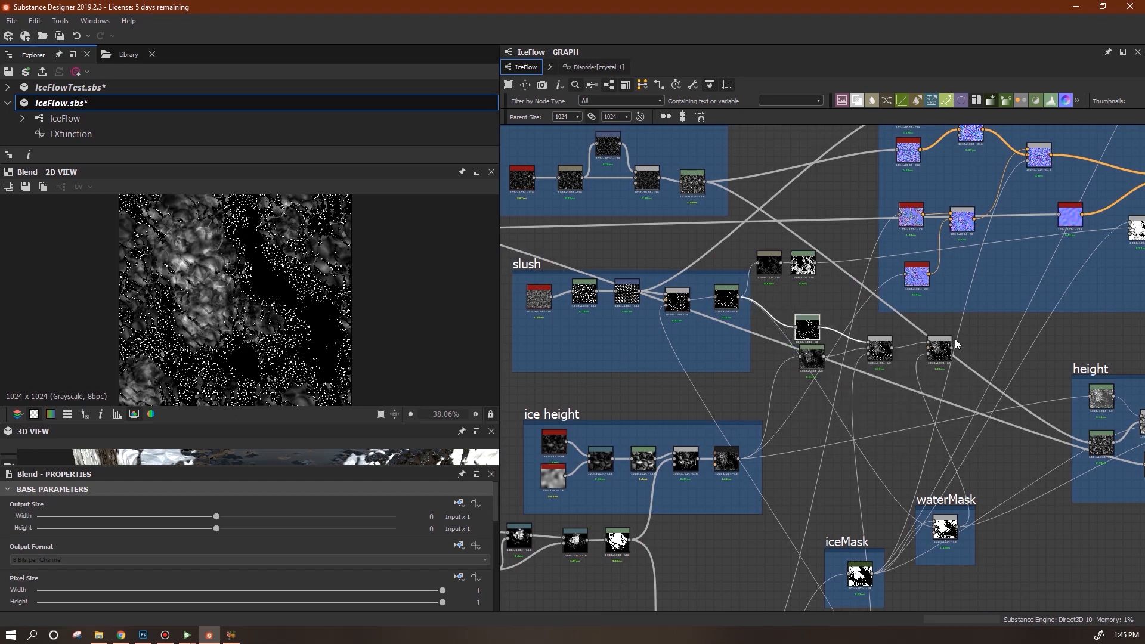
{"action": "left_click_drag", "start_coordinate": [944, 351], "coordinate": [924, 354]}
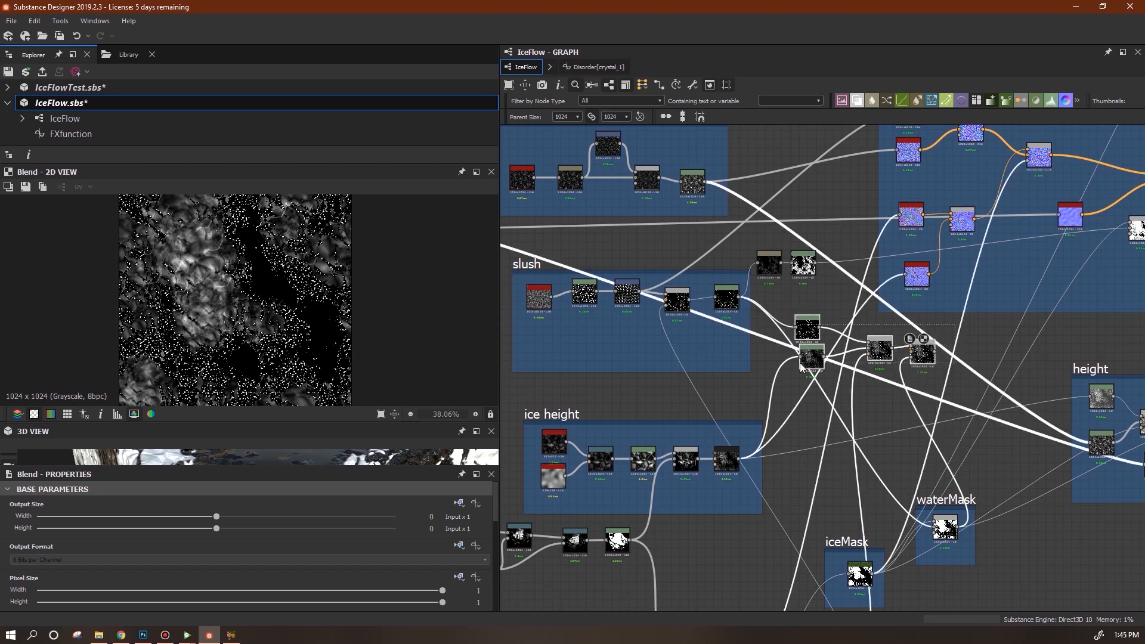
- Move the Levels and Blend group below the height frame and connect the final Blend to the Roughness output
{"action": "scroll", "coordinate": [977, 427], "scroll_direction": "down", "scroll_amount": 3}
{"action": "middle_click_drag", "start_coordinate": [1081, 551], "coordinate": [813, 473]}
{"action": "scroll", "coordinate": [871, 463], "scroll_direction": "up", "scroll_amount": 4}
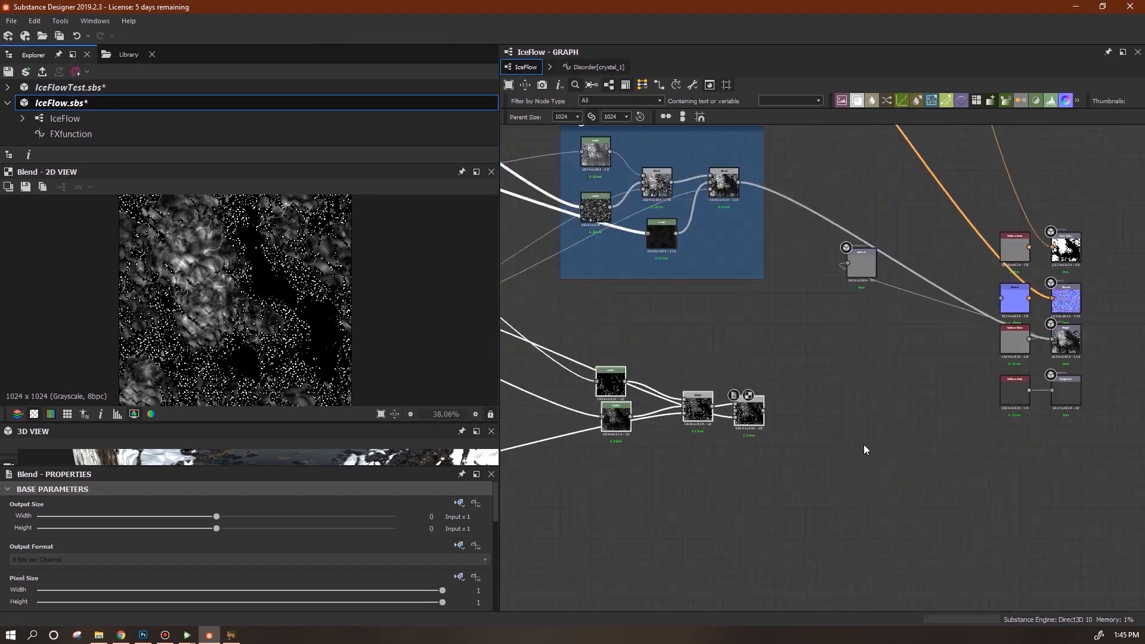
{"action": "left_click_drag", "start_coordinate": [841, 414], "coordinate": [895, 382]}
{"action": "middle_click_drag", "start_coordinate": [700, 352], "coordinate": [956, 353]}
{"action": "left_click_drag", "start_coordinate": [669, 404], "coordinate": [683, 380]}
{"action": "middle_click_drag", "start_coordinate": [671, 438], "coordinate": [900, 423]}
{"action": "left_click_drag", "start_coordinate": [761, 339], "coordinate": [805, 323]}
{"action": "left_click", "coordinate": [764, 399]}
{"action": "left_click_drag", "start_coordinate": [765, 398], "coordinate": [795, 405]}
- Examine the roughness on the ice and water in the 3D preview and inspect the ice Levels texture up close in 2D
{"action": "left_click_drag", "start_coordinate": [317, 423], "coordinate": [322, 235]}
{"action": "middle_click_drag", "start_coordinate": [415, 379], "coordinate": [432, 439]}
{"action": "mouse_move", "coordinate": [432, 438]}
{"action": "left_mouse_down"}
{"action": "mouse_move", "coordinate": [370, 456]}
{"action": "mouse_move", "coordinate": [411, 433]}
{"action": "left_mouse_up"}
{"action": "middle_click_drag", "start_coordinate": [818, 478], "coordinate": [857, 497]}
{"action": "left_click", "coordinate": [937, 378]}
{"action": "double_click", "coordinate": [937, 374]}
{"action": "double_click", "coordinate": [847, 430]}
{"action": "left_click_drag", "start_coordinate": [848, 431], "coordinate": [847, 416]}
{"action": "left_click_drag", "start_coordinate": [296, 387], "coordinate": [298, 421]}
{"action": "scroll", "coordinate": [495, 513], "scroll_direction": "down", "scroll_amount": 5}
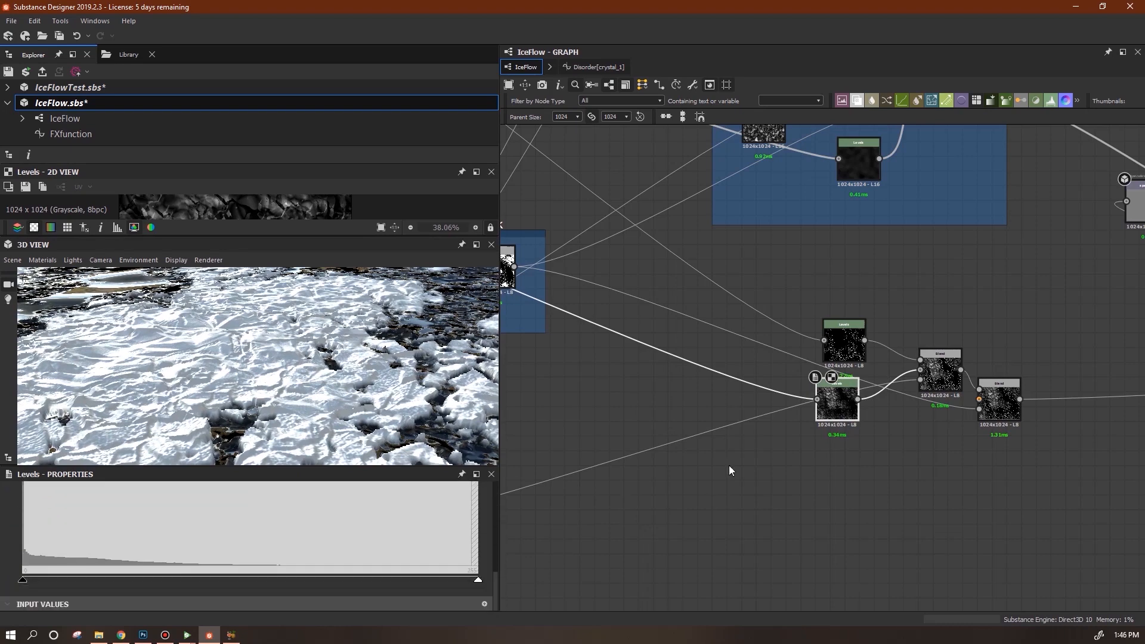
{"action": "left_click_drag", "start_coordinate": [223, 237], "coordinate": [222, 322]}
{"action": "scroll", "coordinate": [226, 272], "scroll_direction": "up", "scroll_amount": 4}
{"action": "middle_click_drag", "start_coordinate": [318, 284], "coordinate": [297, 275]}
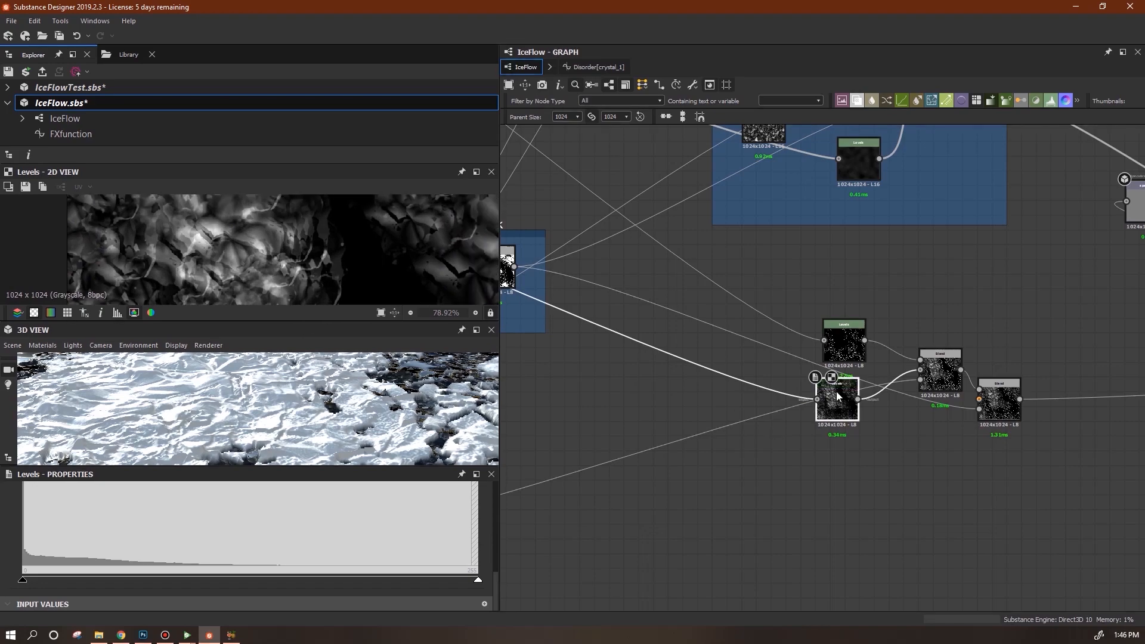
{"action": "left_click_drag", "start_coordinate": [838, 397], "coordinate": [838, 412]}
{"action": "mouse_move", "coordinate": [334, 408]}
{"action": "left_mouse_down"}
{"action": "mouse_move", "coordinate": [243, 413]}
{"action": "mouse_move", "coordinate": [352, 411]}
{"action": "left_mouse_up"}
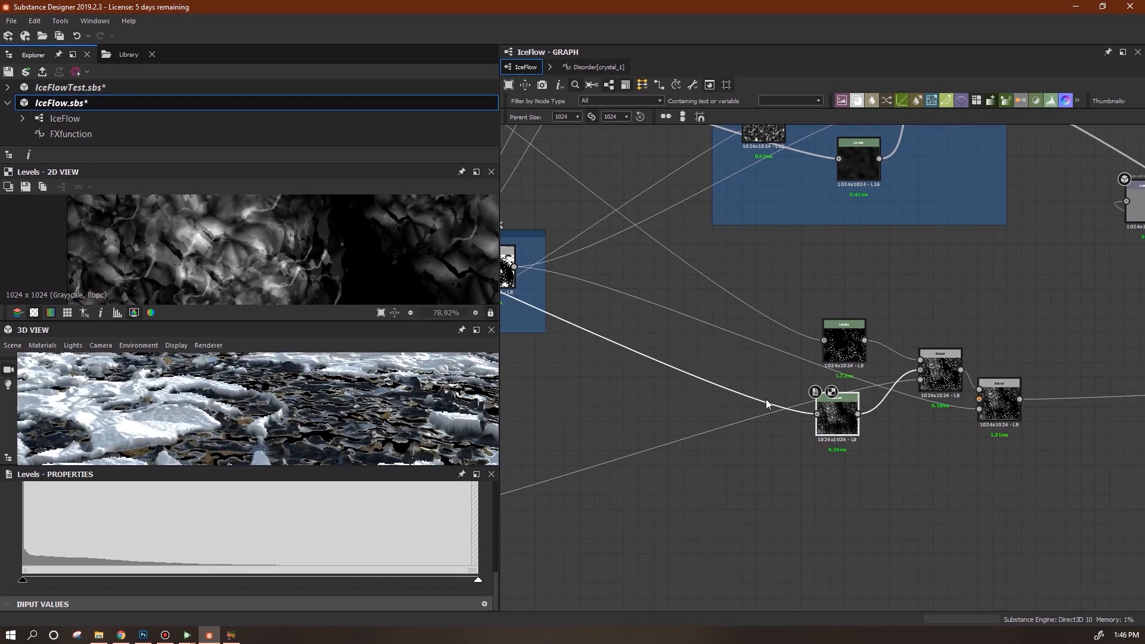
- Lower the output white level of the slush Levels node to about two fifths of the range and preview the blended result
{"action": "left_click", "coordinate": [940, 371]}
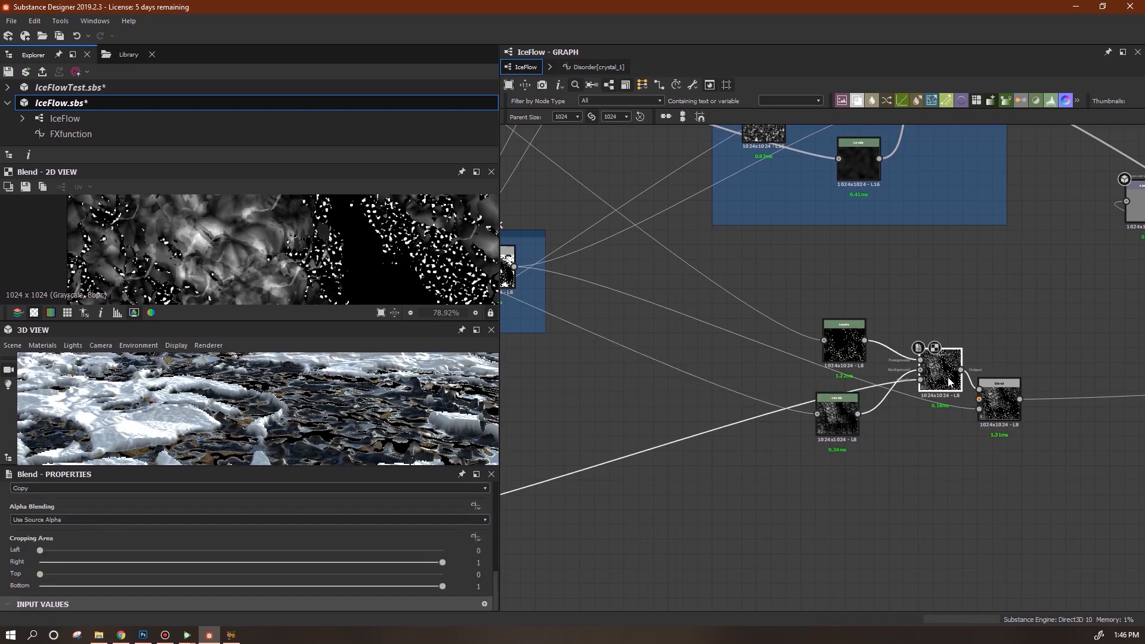
{"action": "left_click", "coordinate": [846, 349]}
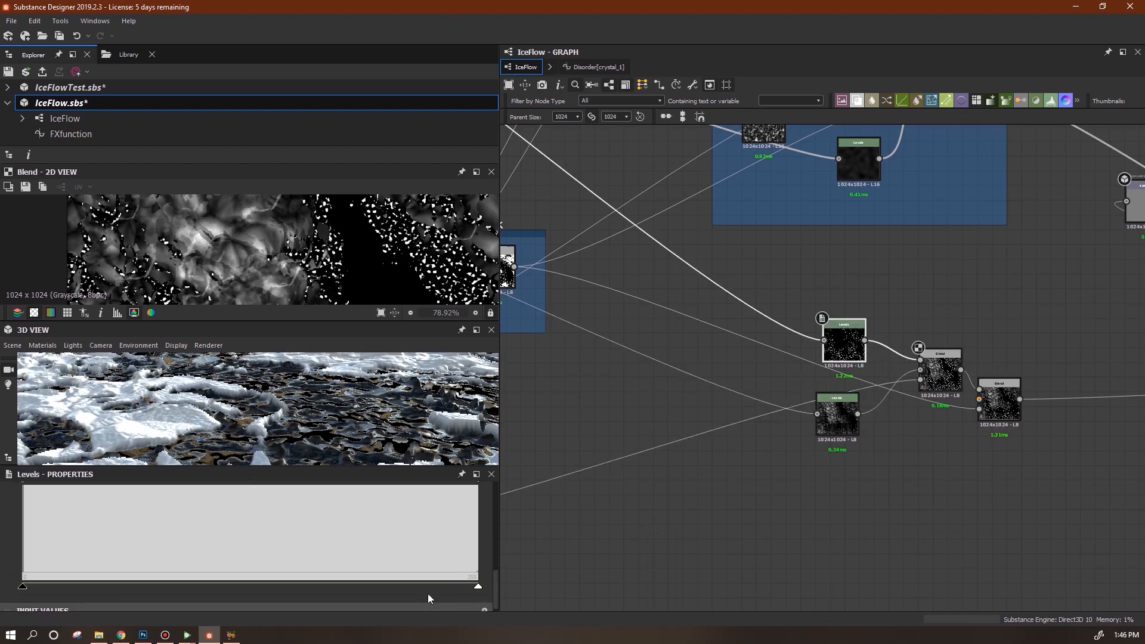
{"action": "left_click_drag", "start_coordinate": [478, 587], "coordinate": [465, 583]}
{"action": "mouse_move", "coordinate": [24, 588]}
{"action": "left_mouse_down"}
{"action": "mouse_move", "coordinate": [148, 596]}
{"action": "mouse_move", "coordinate": [20, 596]}
{"action": "left_mouse_up"}
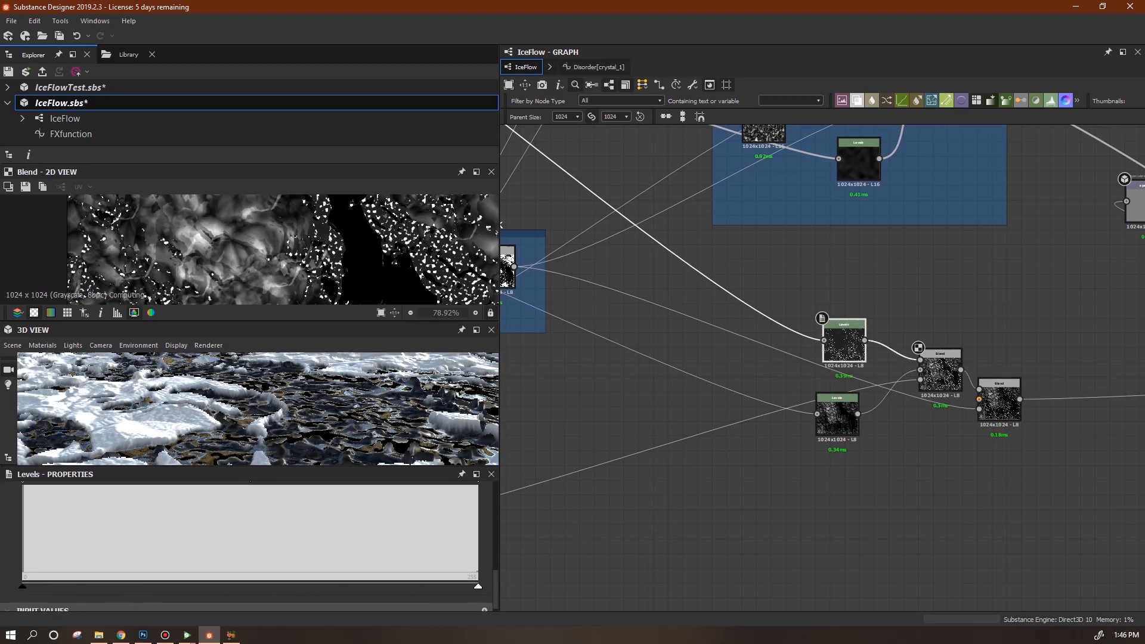
{"action": "left_click_drag", "start_coordinate": [479, 587], "coordinate": [211, 587]}
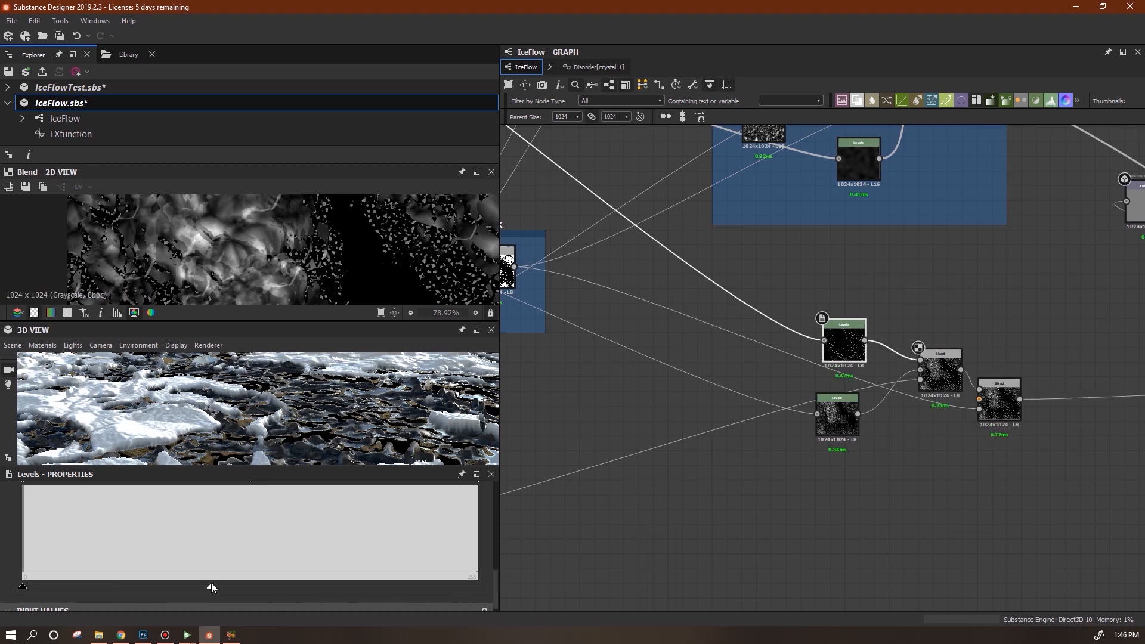
{"action": "left_click_drag", "start_coordinate": [942, 372], "coordinate": [919, 372]}
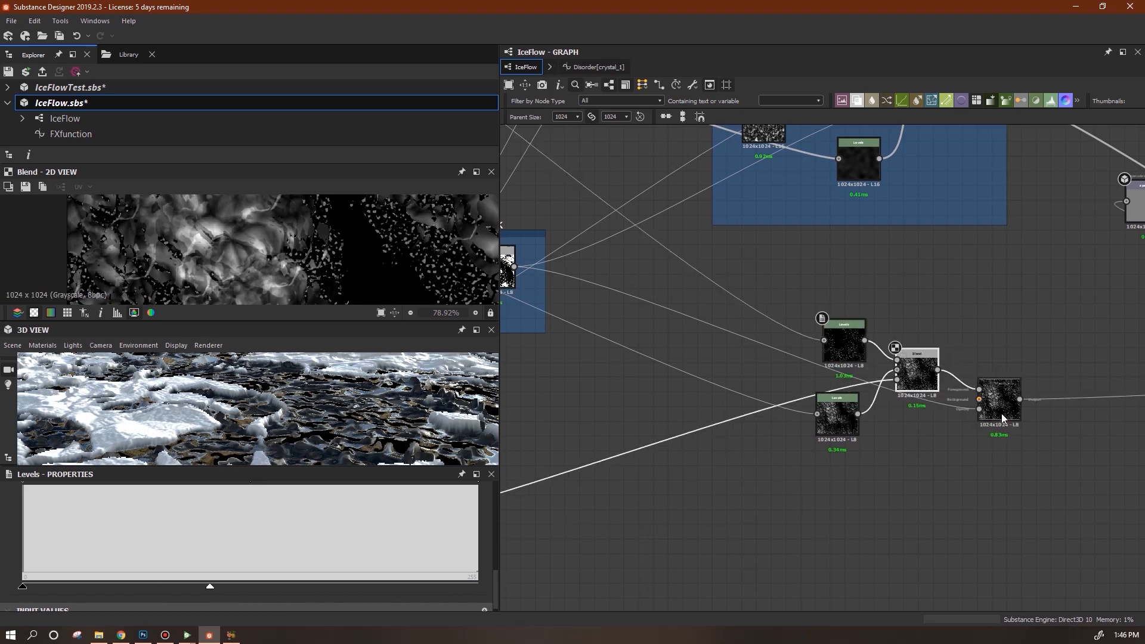
{"action": "double_click", "coordinate": [1000, 400]}
{"action": "left_click_drag", "start_coordinate": [324, 320], "coordinate": [324, 379]}
{"action": "left_click_drag", "start_coordinate": [999, 402], "coordinate": [999, 417]}
{"action": "scroll", "coordinate": [805, 453], "scroll_direction": "down", "scroll_amount": 4}
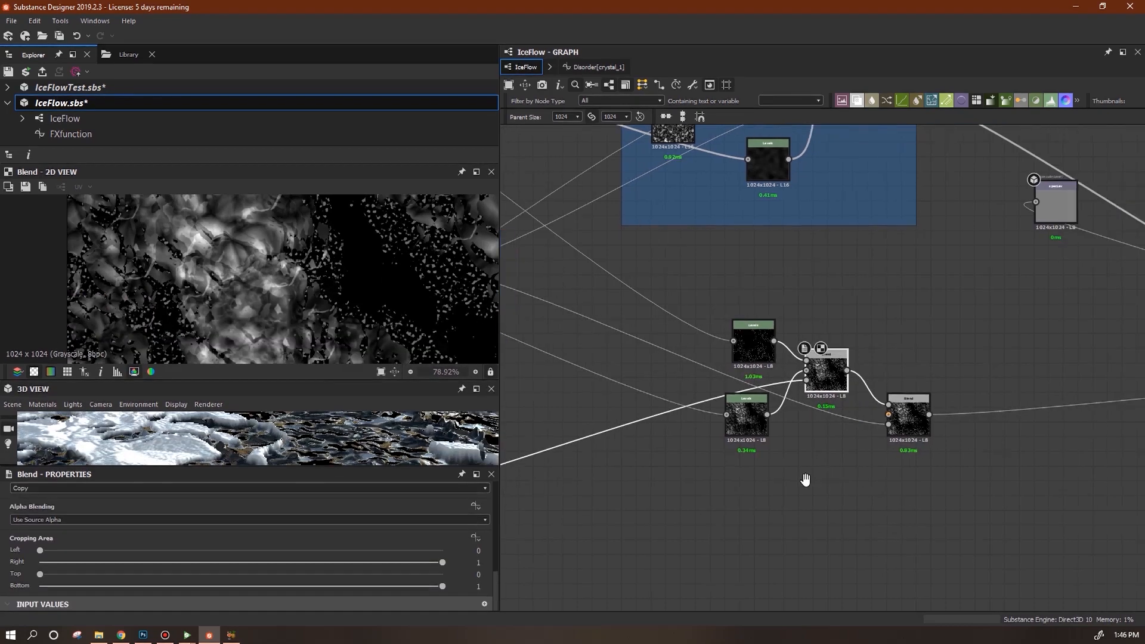
- Connect the slush and ice Blend directly to the Roughness output, bypassing the water-masked Blend and moving that node aside
{"action": "left_click", "coordinate": [850, 450]}
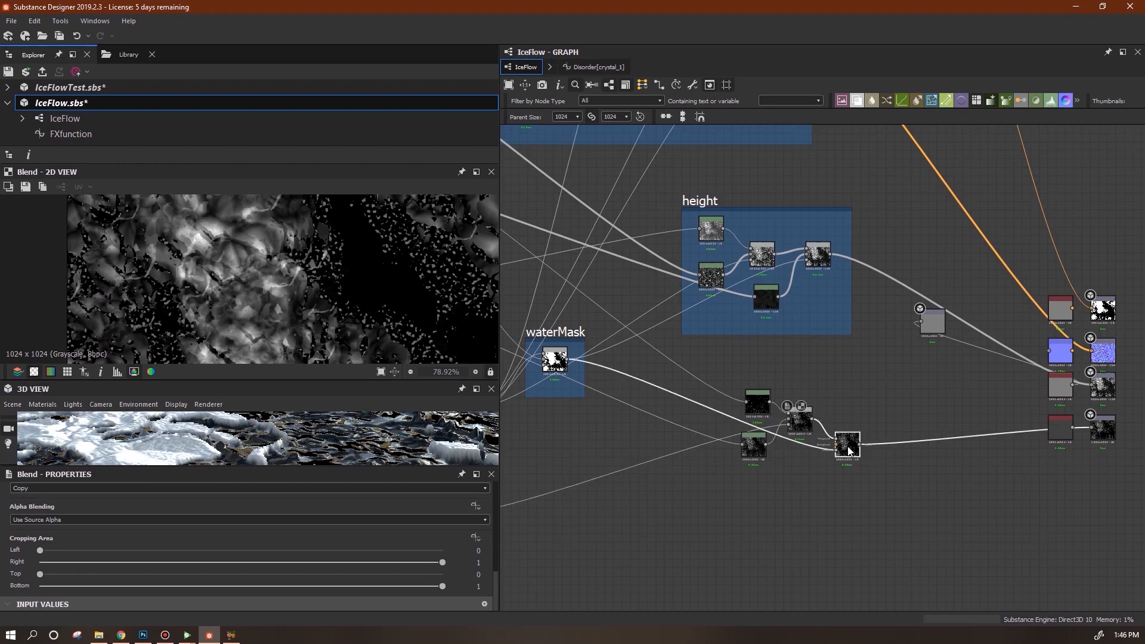
{"action": "left_click", "coordinate": [803, 422]}
{"action": "middle_click_drag", "start_coordinate": [843, 517], "coordinate": [1008, 527]}
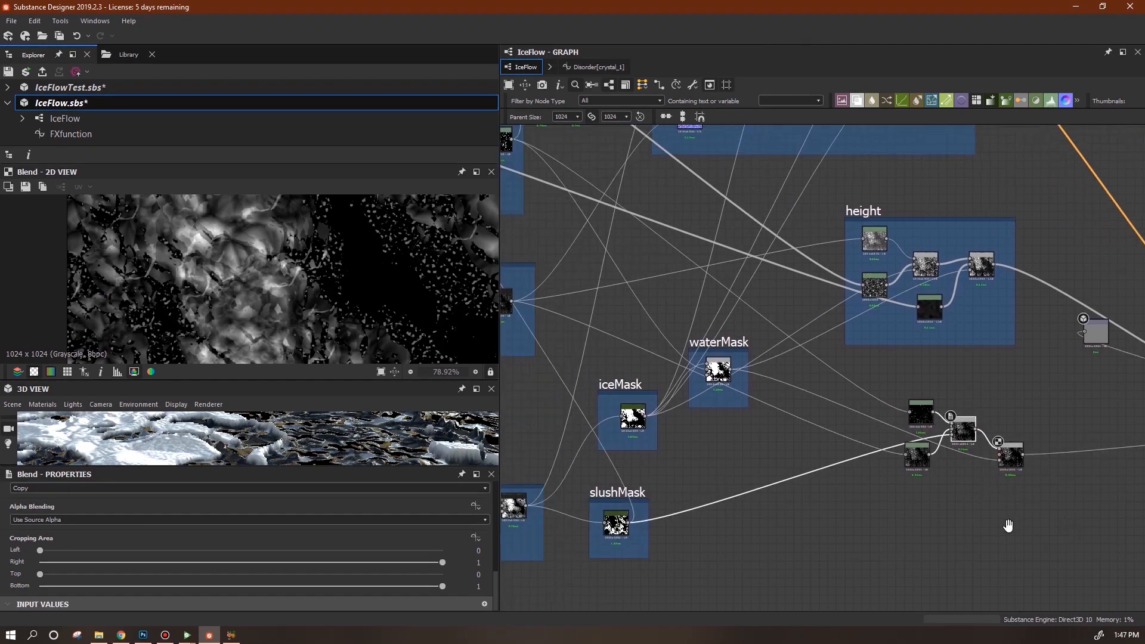
{"action": "left_click_drag", "start_coordinate": [977, 429], "coordinate": [1117, 441]}
{"action": "middle_click_drag", "start_coordinate": [1118, 441], "coordinate": [825, 450]}
{"action": "left_click", "coordinate": [945, 453]}
{"action": "left_click_drag", "start_coordinate": [720, 478], "coordinate": [713, 515]}
- Put a frame titled "roughness" around the two Levels nodes and their Blend
{"action": "middle_click_drag", "start_coordinate": [853, 491], "coordinate": [1137, 507]}
{"action": "double_click", "coordinate": [968, 462]}
{"action": "left_click_drag", "start_coordinate": [922, 482], "coordinate": [922, 473]}
{"action": "left_click_drag", "start_coordinate": [883, 411], "coordinate": [980, 502]}
{"action": "right_click", "coordinate": [965, 459]}
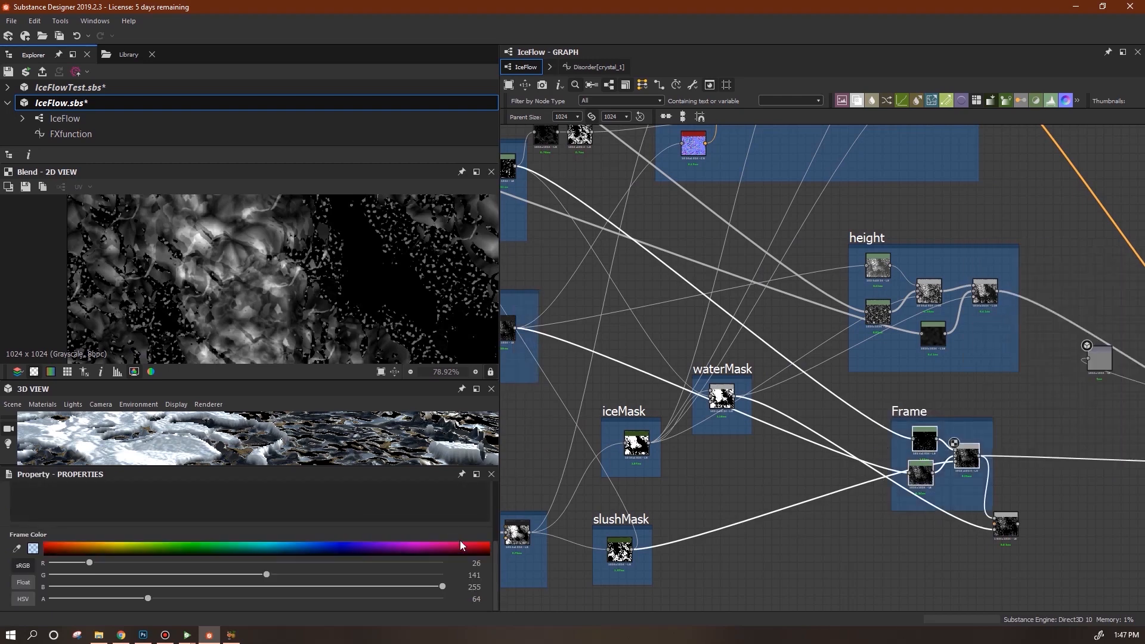
{"action": "scroll", "coordinate": [59, 510], "scroll_direction": "up", "scroll_amount": 2}
{"action": "left_click", "coordinate": [59, 509]}
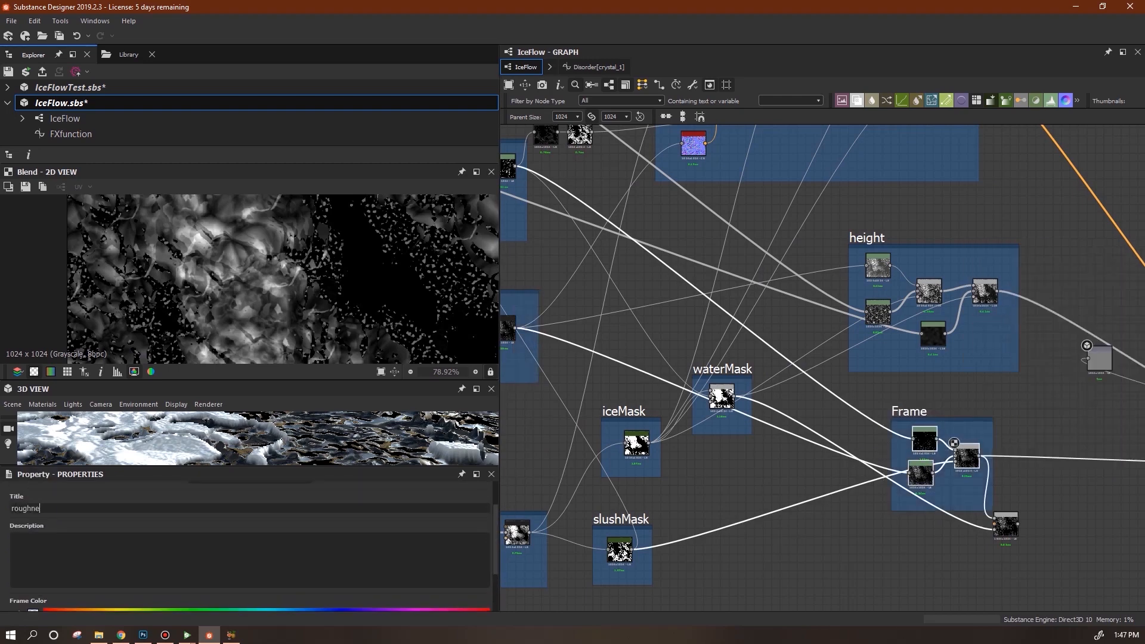
{"action": "key", "text": "Return"}
- Move the specLev output node directly above the base colour output
{"action": "scroll", "coordinate": [1008, 542], "scroll_direction": "down", "scroll_amount": 3}
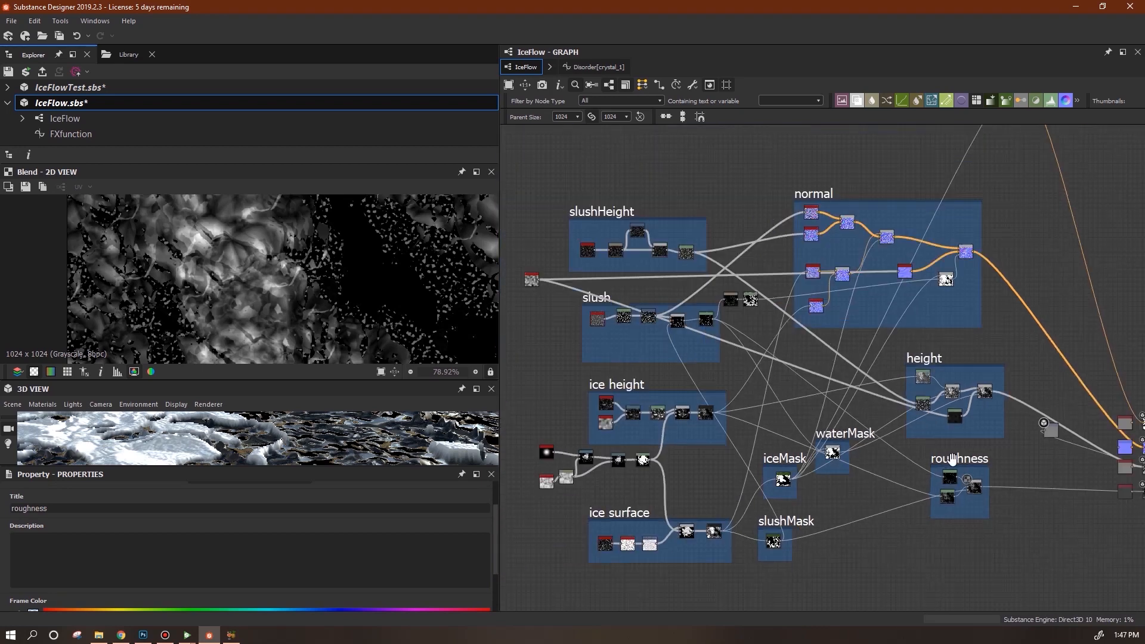
{"action": "middle_click_drag", "start_coordinate": [1036, 511], "coordinate": [829, 399]}
{"action": "scroll", "coordinate": [957, 423], "scroll_direction": "up", "scroll_amount": 5}
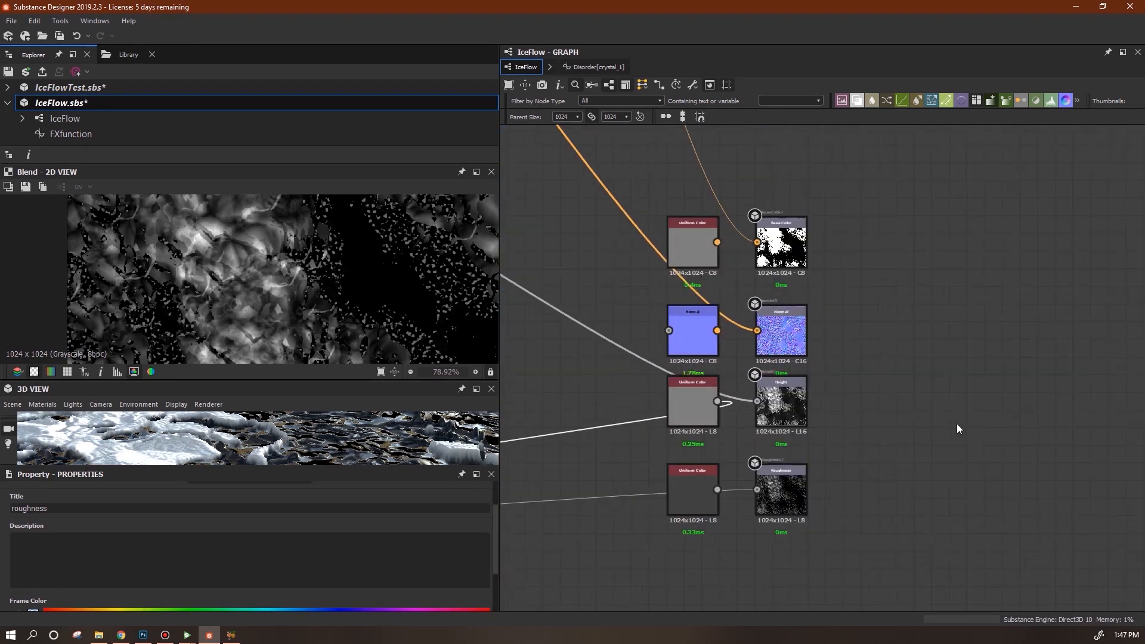
{"action": "scroll", "coordinate": [818, 468], "scroll_direction": "up", "scroll_amount": 3}
{"action": "middle_click_drag", "start_coordinate": [853, 435], "coordinate": [938, 413]}
{"action": "scroll", "coordinate": [954, 372], "scroll_direction": "down", "scroll_amount": 2}
{"action": "middle_click_drag", "start_coordinate": [955, 372], "coordinate": [928, 475]}
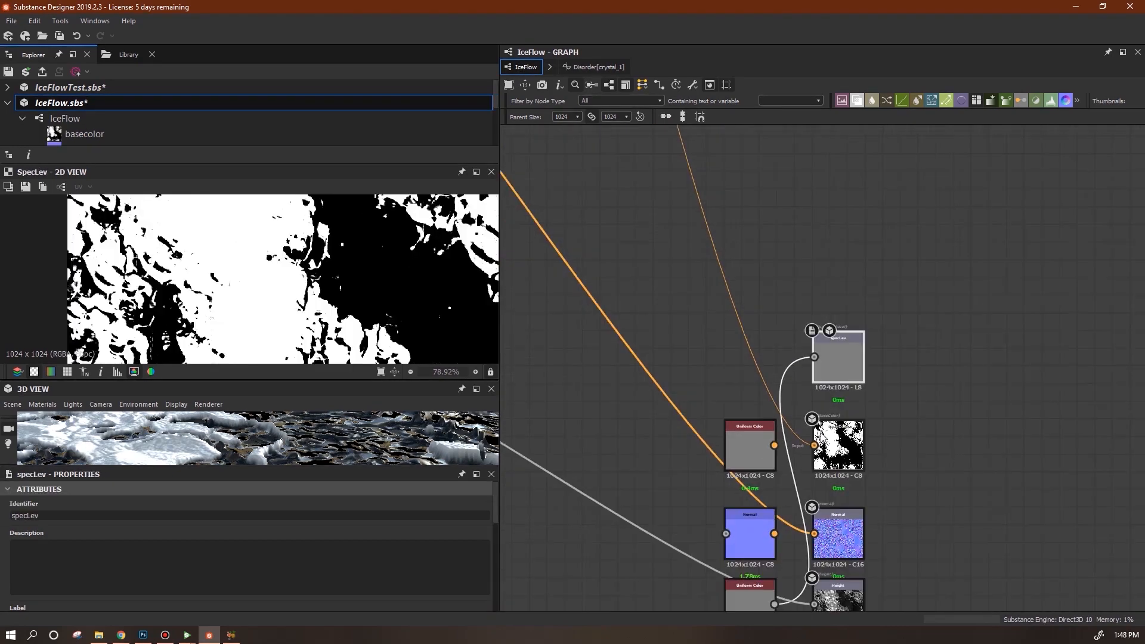
- Add two Levels nodes beside the normal frame and connect both to a new Blend node
{"action": "scroll", "coordinate": [823, 437], "scroll_direction": "down", "scroll_amount": 2}
{"action": "middle_click_drag", "start_coordinate": [946, 433], "coordinate": [1114, 445]}
{"action": "scroll", "coordinate": [1114, 445], "scroll_direction": "down", "scroll_amount": 2}
{"action": "middle_click_drag", "start_coordinate": [872, 460], "coordinate": [933, 446]}
{"action": "scroll", "coordinate": [897, 439], "scroll_direction": "down", "scroll_amount": 2}
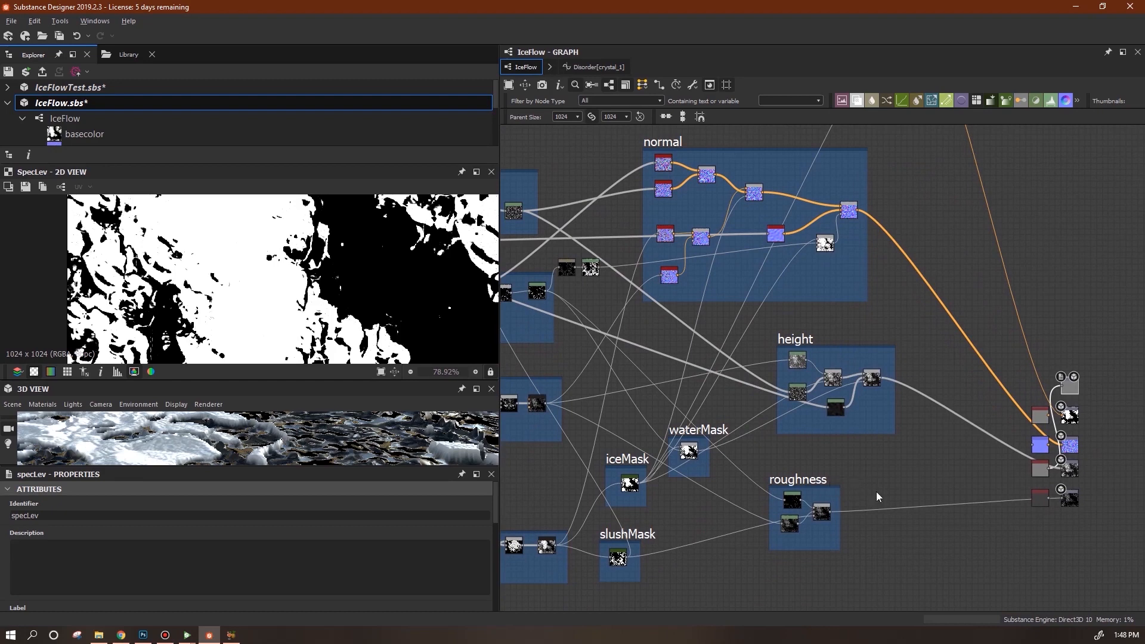
{"action": "middle_click_drag", "start_coordinate": [877, 497], "coordinate": [900, 499]}
{"action": "mouse_move", "coordinate": [830, 491]}
{"action": "left_mouse_down"}
{"action": "mouse_move", "coordinate": [853, 477]}
{"action": "mouse_move", "coordinate": [833, 495]}
{"action": "left_mouse_up"}
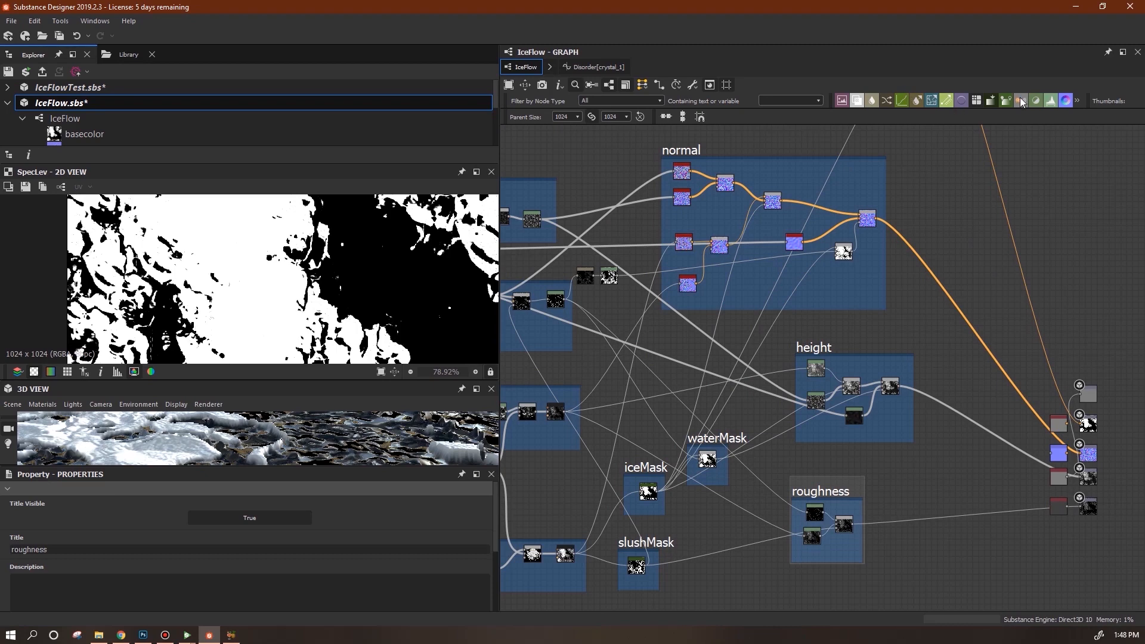
{"action": "left_click_drag", "start_coordinate": [935, 159], "coordinate": [936, 159]}
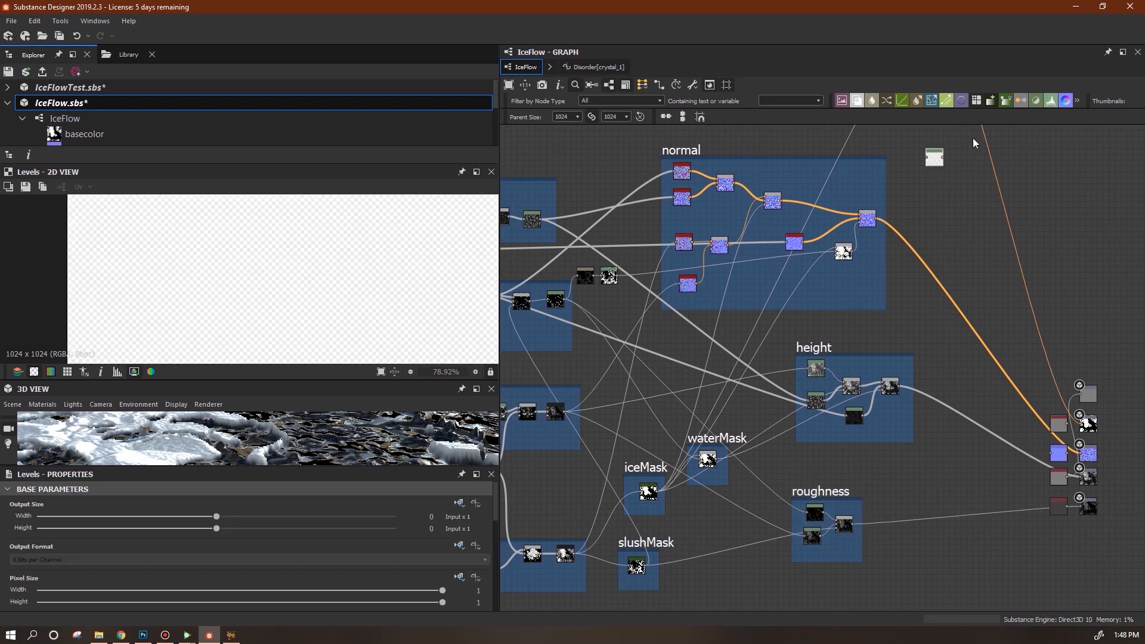
{"action": "left_click_drag", "start_coordinate": [1051, 102], "coordinate": [935, 192]}
{"action": "left_click_drag", "start_coordinate": [972, 178], "coordinate": [971, 177]}
- Find Invert Grayscale in the library and place one such node in front of each new Levels node
{"action": "middle_click_drag", "start_coordinate": [978, 235], "coordinate": [1091, 223]}
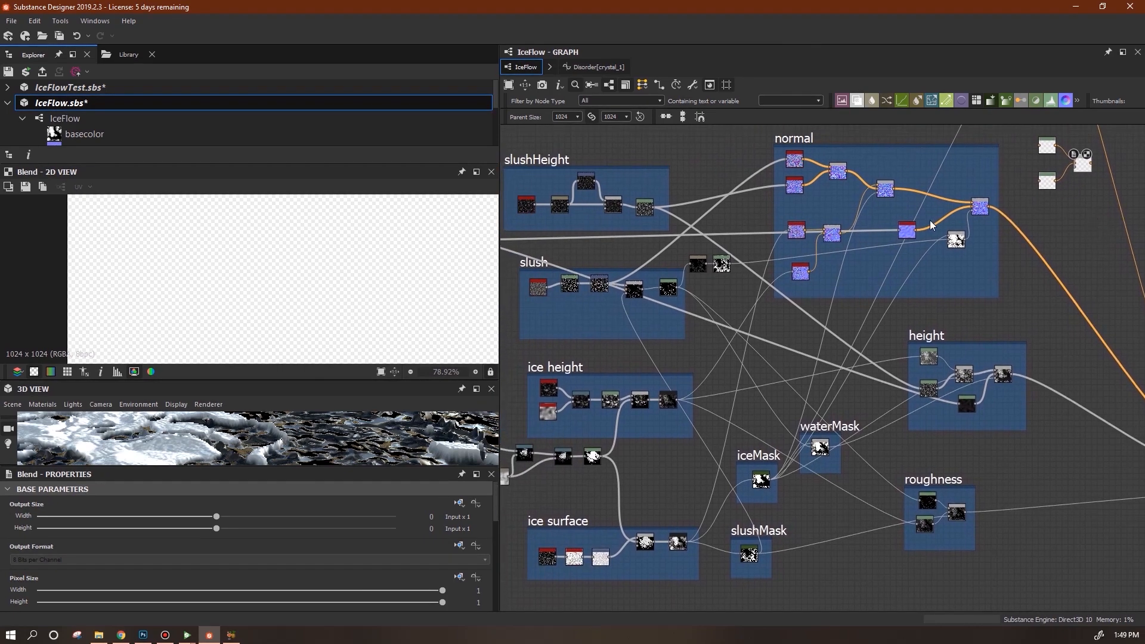
{"action": "left_click", "coordinate": [122, 56]}
{"action": "type", "text": "invert g"}
{"action": "left_click_drag", "start_coordinate": [92, 110], "coordinate": [1065, 230]}
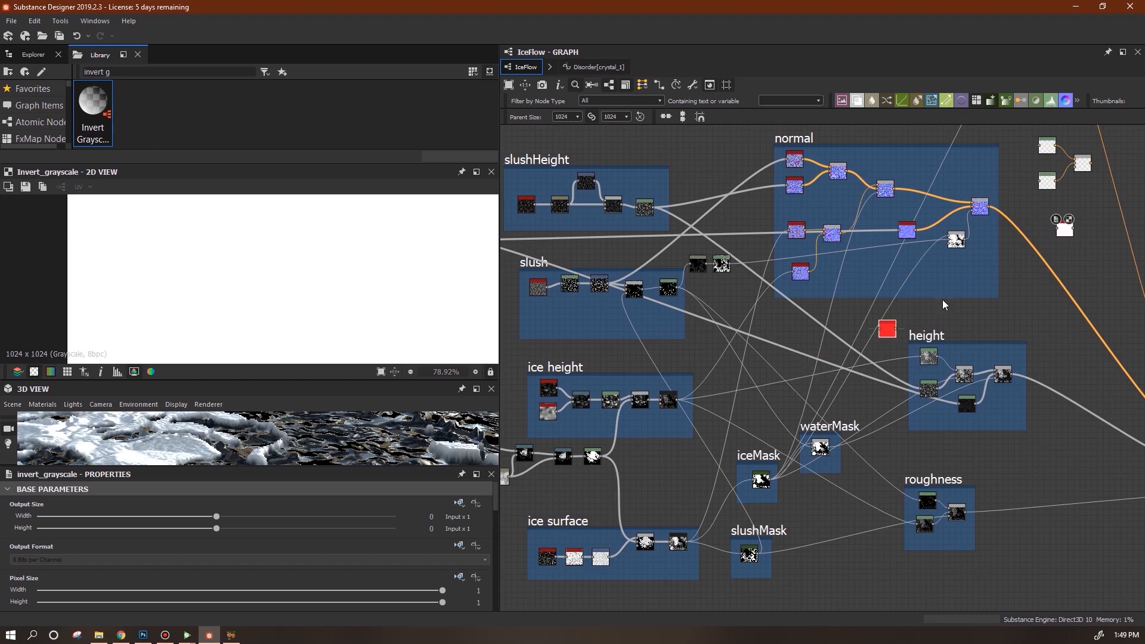
{"action": "left_click_drag", "start_coordinate": [835, 362], "coordinate": [1026, 174]}
{"action": "left_click_drag", "start_coordinate": [1064, 264], "coordinate": [1014, 227]}
- Feed the ice height FX-Map through the upper Invert Grayscale into its Levels node, then preview the new Blend
{"action": "double_click", "coordinate": [672, 440]}
{"action": "scroll", "coordinate": [284, 362], "scroll_direction": "down", "scroll_amount": 1}
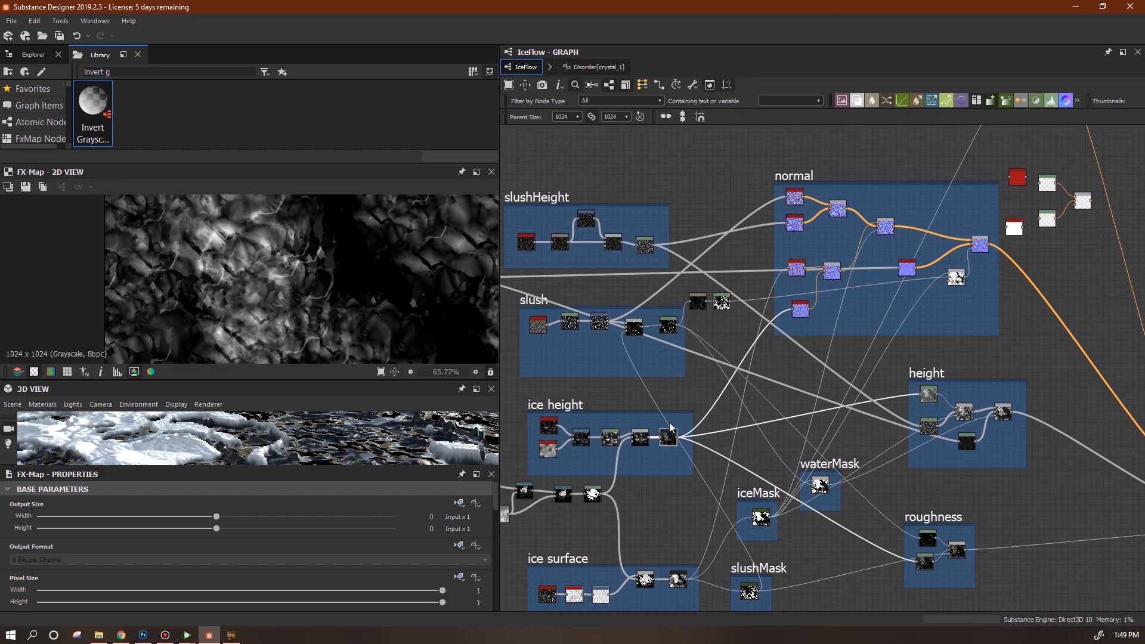
{"action": "left_click_drag", "start_coordinate": [678, 442], "coordinate": [884, 330]}
{"action": "left_click_drag", "start_coordinate": [995, 178], "coordinate": [1027, 186]}
{"action": "left_click", "coordinate": [1069, 185]}
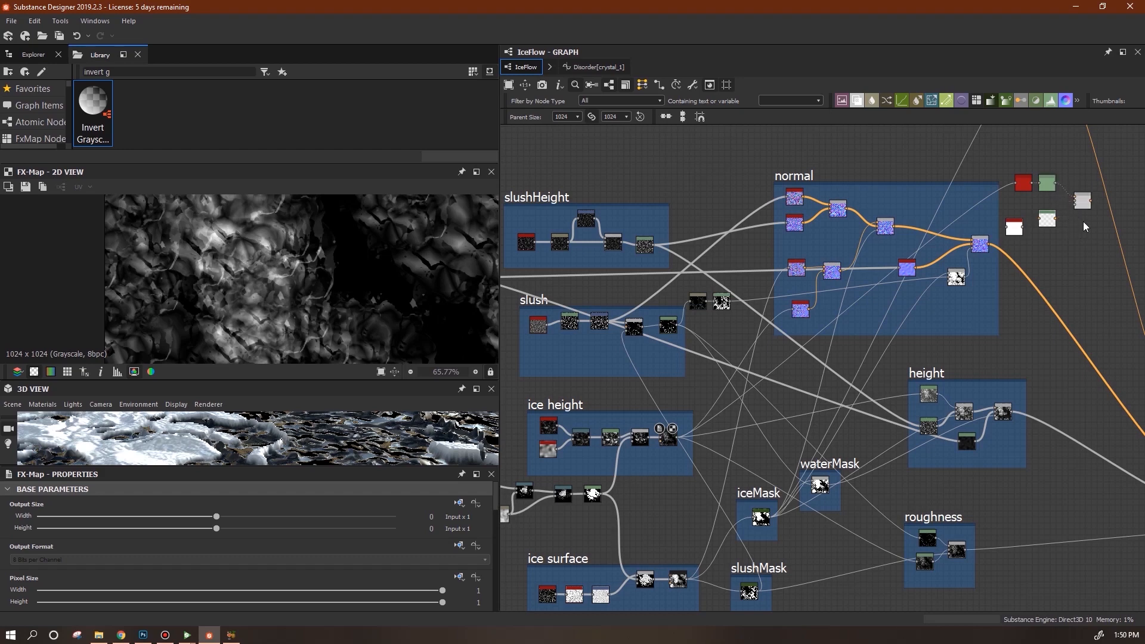
{"action": "double_click", "coordinate": [1083, 202]}
- Preview the loose slush mask Levels node, then move it and its source node into the normal frame
{"action": "middle_click_drag", "start_coordinate": [717, 470], "coordinate": [789, 417]}
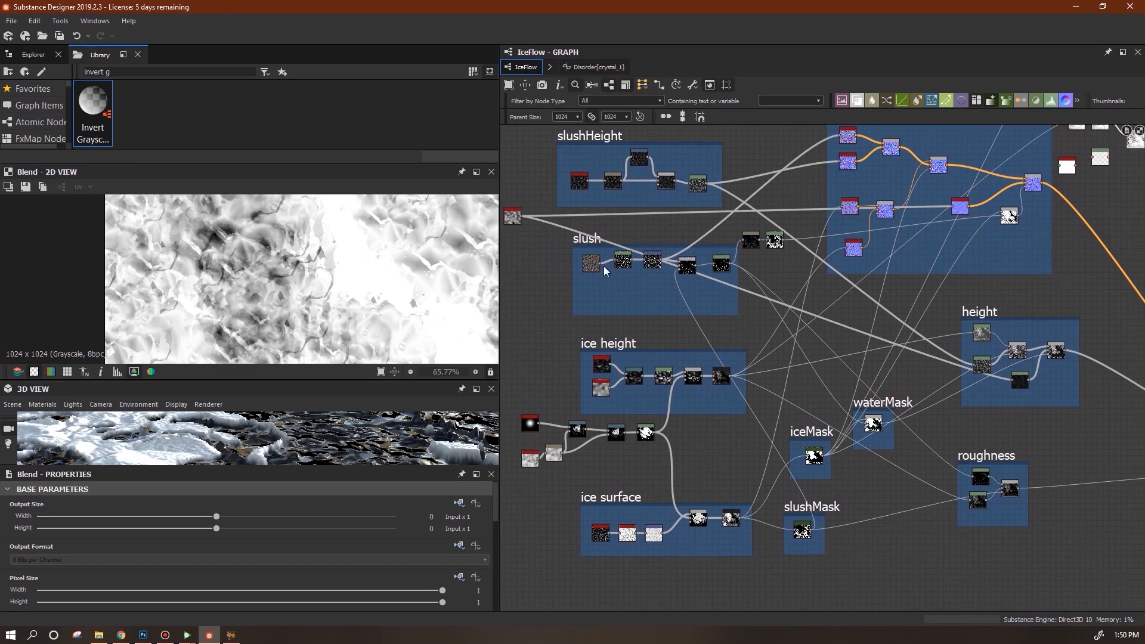
{"action": "double_click", "coordinate": [774, 240]}
{"action": "middle_click_drag", "start_coordinate": [871, 319], "coordinate": [888, 403]}
{"action": "left_click_drag", "start_coordinate": [792, 326], "coordinate": [975, 319]}
{"action": "left_click_drag", "start_coordinate": [762, 328], "coordinate": [942, 323]}
{"action": "middle_click_drag", "start_coordinate": [981, 372], "coordinate": [874, 347]}
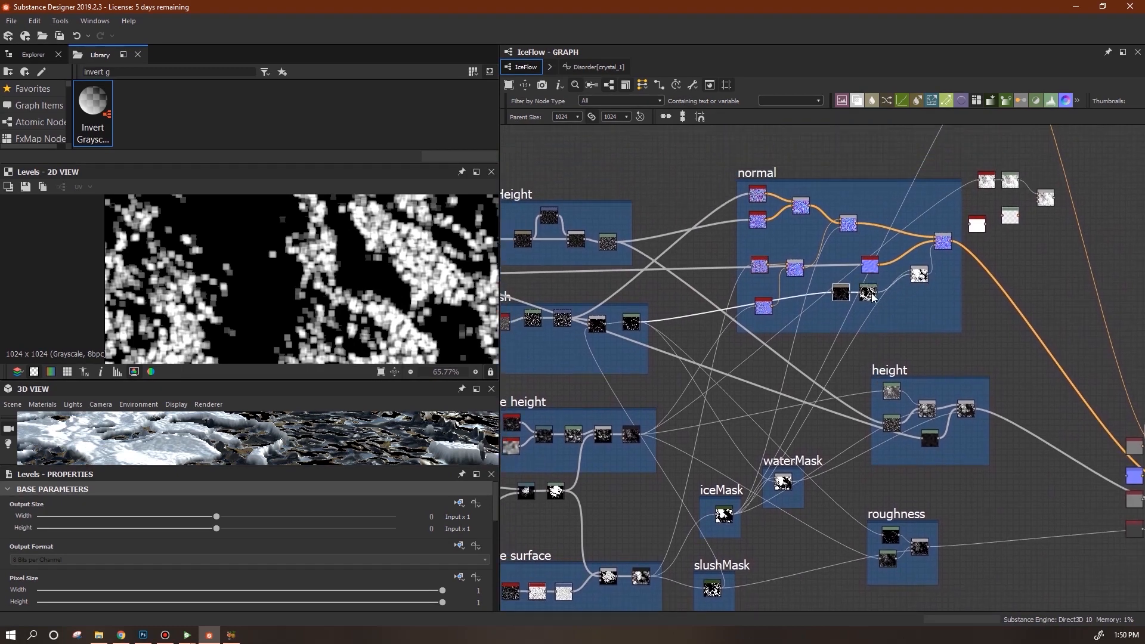
{"action": "key", "text": "Return"}
{"action": "left_click", "coordinate": [1033, 234]}
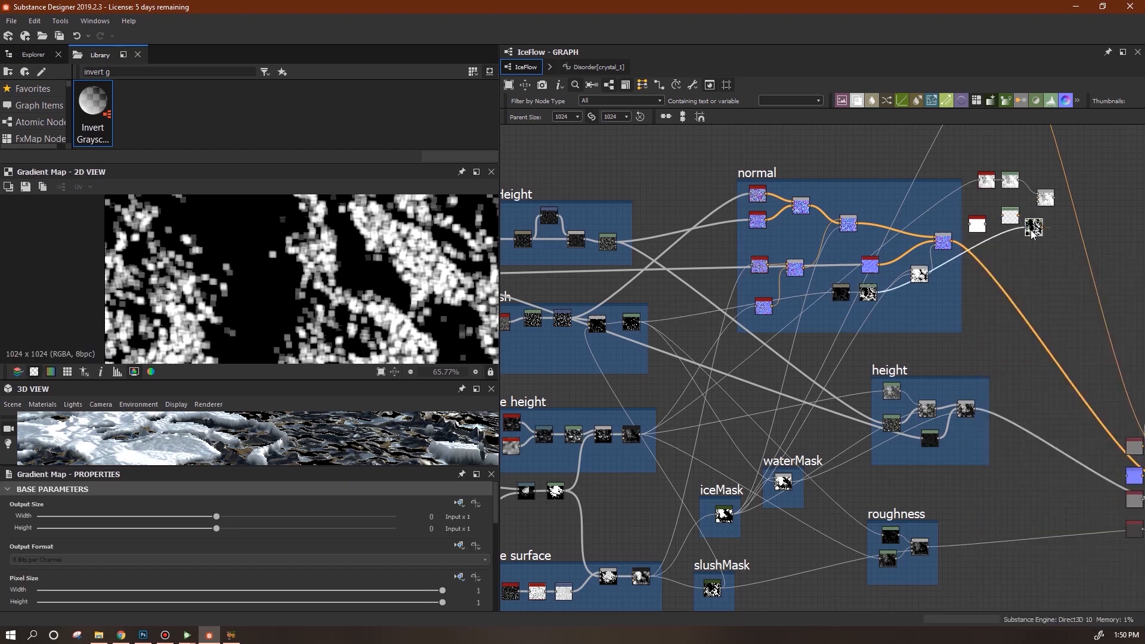
{"action": "key", "text": "Delete"}
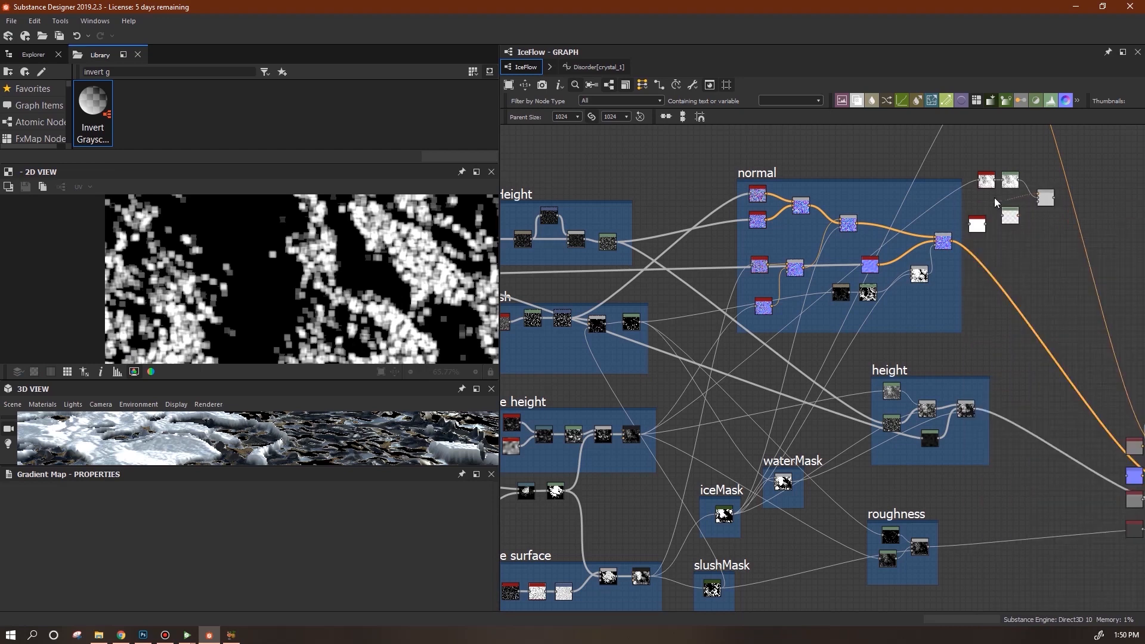
{"action": "scroll", "coordinate": [989, 313], "scroll_direction": "up", "scroll_amount": 4}
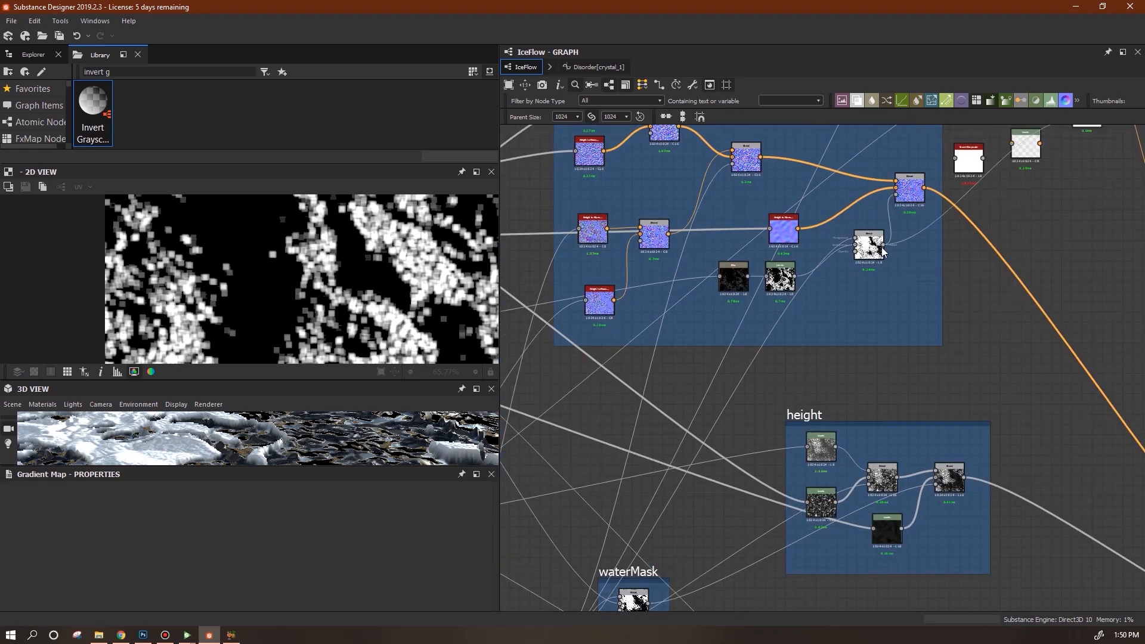
- Preview the new Blend beside the normal frame and place the unused slush Levels node above the ice Levels node
{"action": "scroll", "coordinate": [864, 347], "scroll_direction": "down", "scroll_amount": 2}
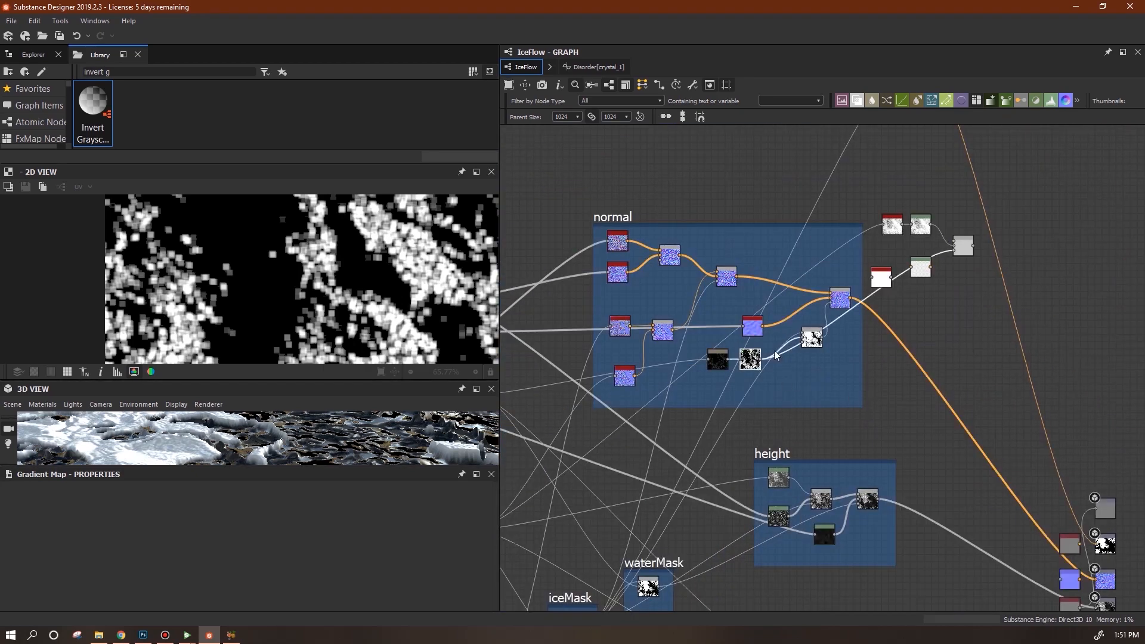
{"action": "double_click", "coordinate": [963, 246]}
{"action": "scroll", "coordinate": [957, 286], "scroll_direction": "down", "scroll_amount": 1}
{"action": "middle_click_drag", "start_coordinate": [990, 269], "coordinate": [1085, 220]}
{"action": "mouse_move", "coordinate": [1022, 192]}
{"action": "left_mouse_down"}
{"action": "mouse_move", "coordinate": [1022, 204]}
{"action": "mouse_move", "coordinate": [993, 210]}
{"action": "mouse_move", "coordinate": [1017, 234]}
{"action": "mouse_move", "coordinate": [1018, 188]}
{"action": "left_mouse_up"}
{"action": "middle_click_drag", "start_coordinate": [1062, 326], "coordinate": [1085, 302], "text": "alt"}
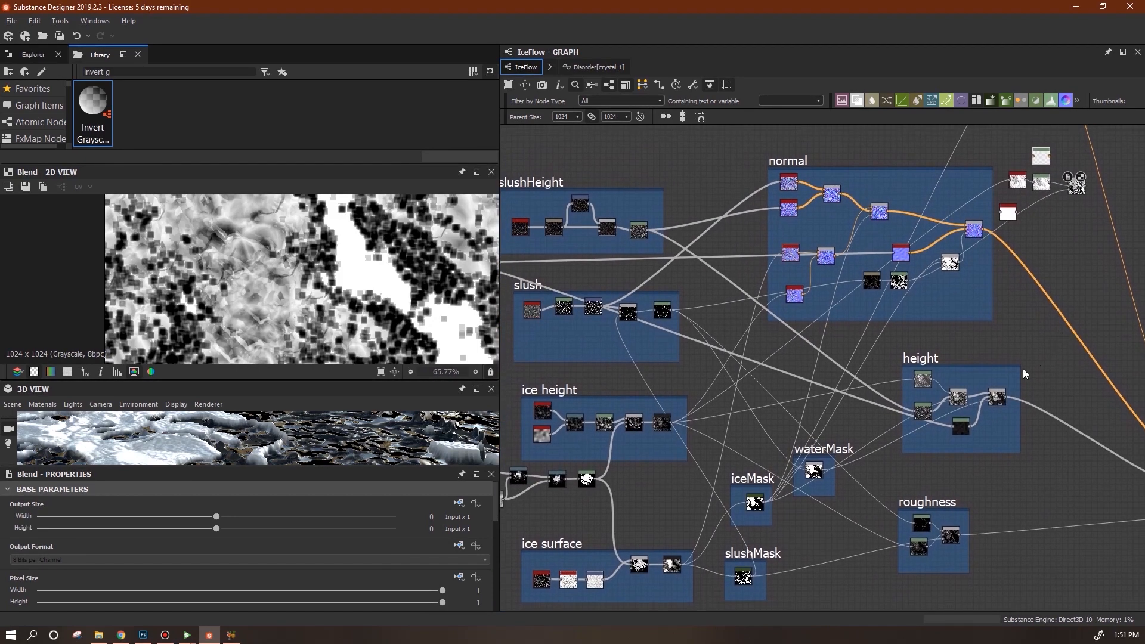
- Feed the slush frame's last Levels node through the spare Invert Grayscale and Levels nodes into the new Blend
{"action": "double_click", "coordinate": [662, 310]}
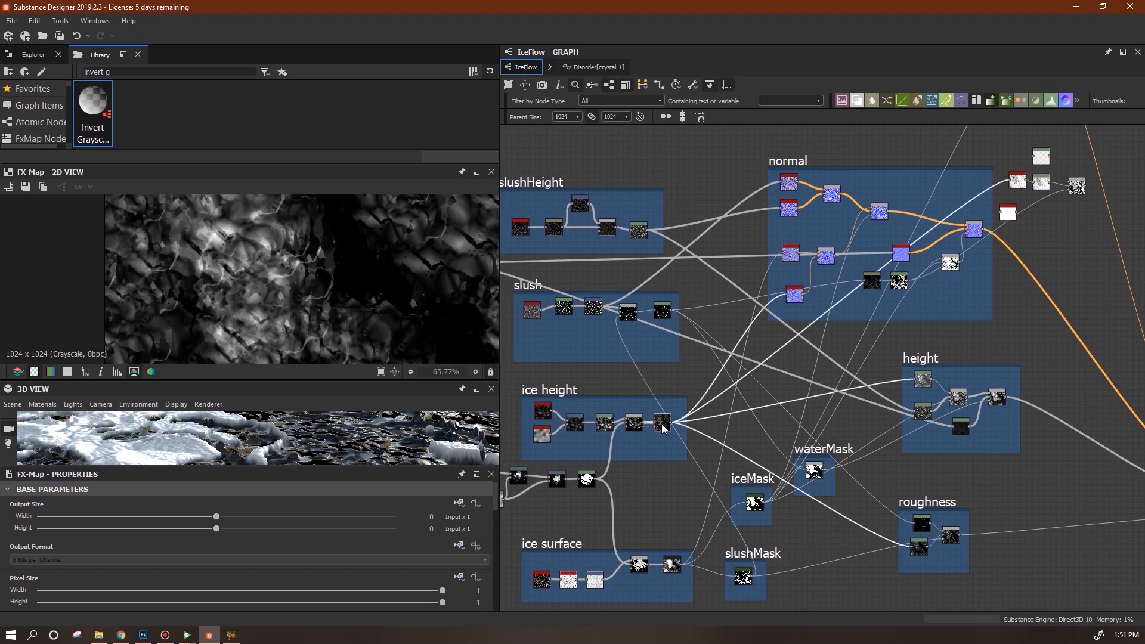
{"action": "left_click_drag", "start_coordinate": [672, 310], "coordinate": [1038, 158]}
{"action": "left_click_drag", "start_coordinate": [1009, 219], "coordinate": [1015, 147]}
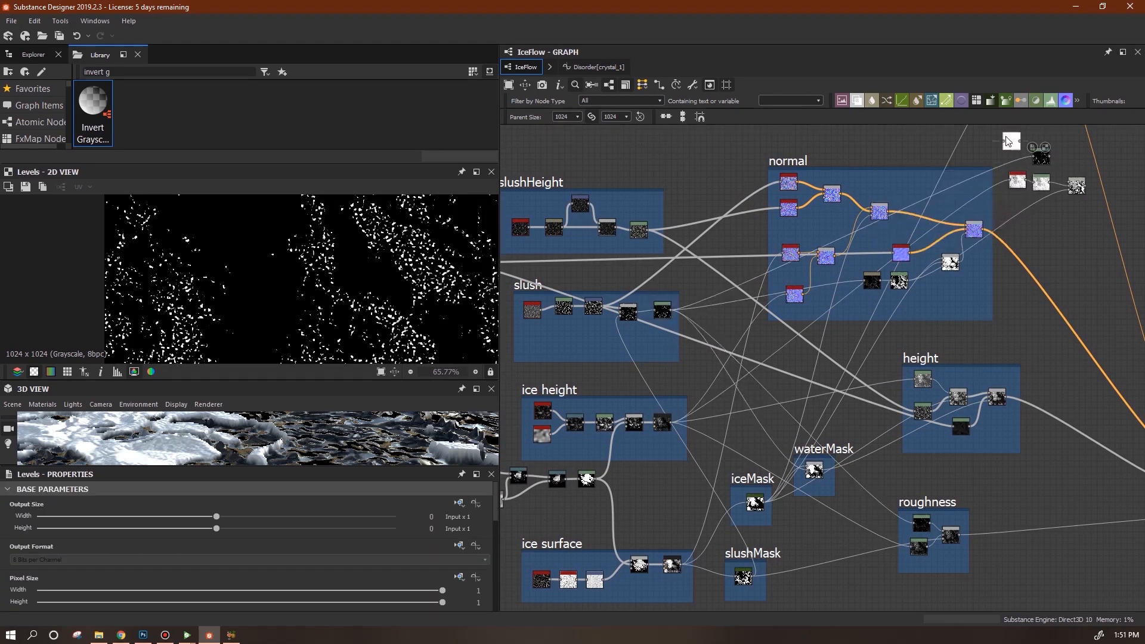
{"action": "left_click", "coordinate": [1021, 138]}
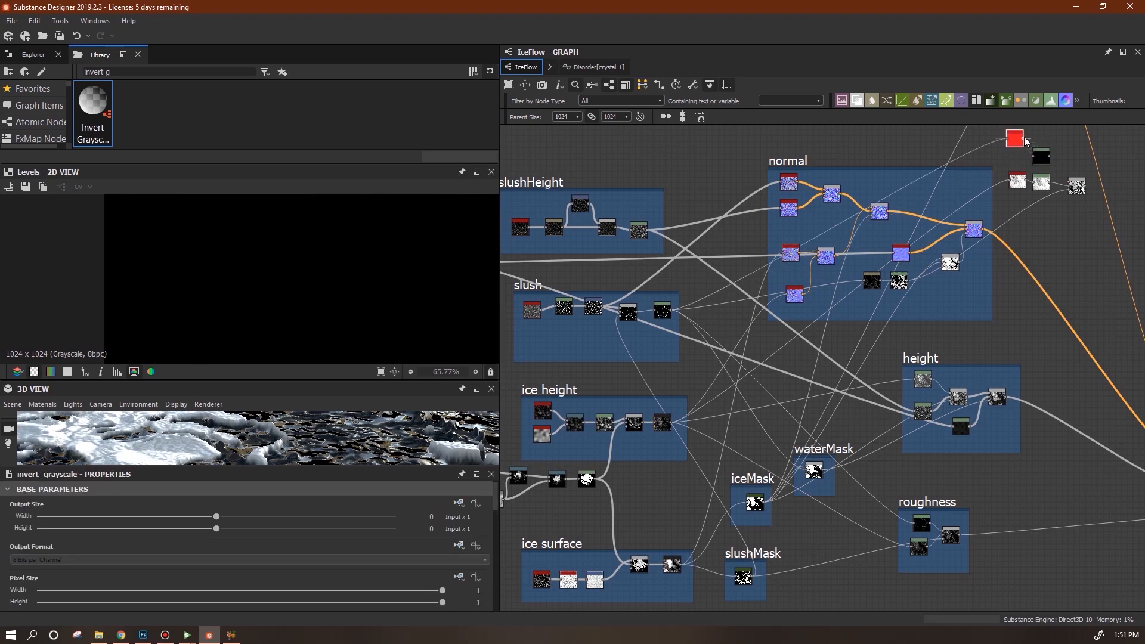
{"action": "left_click_drag", "start_coordinate": [1035, 158], "coordinate": [1071, 182]}
{"action": "left_click", "coordinate": [1079, 186]}
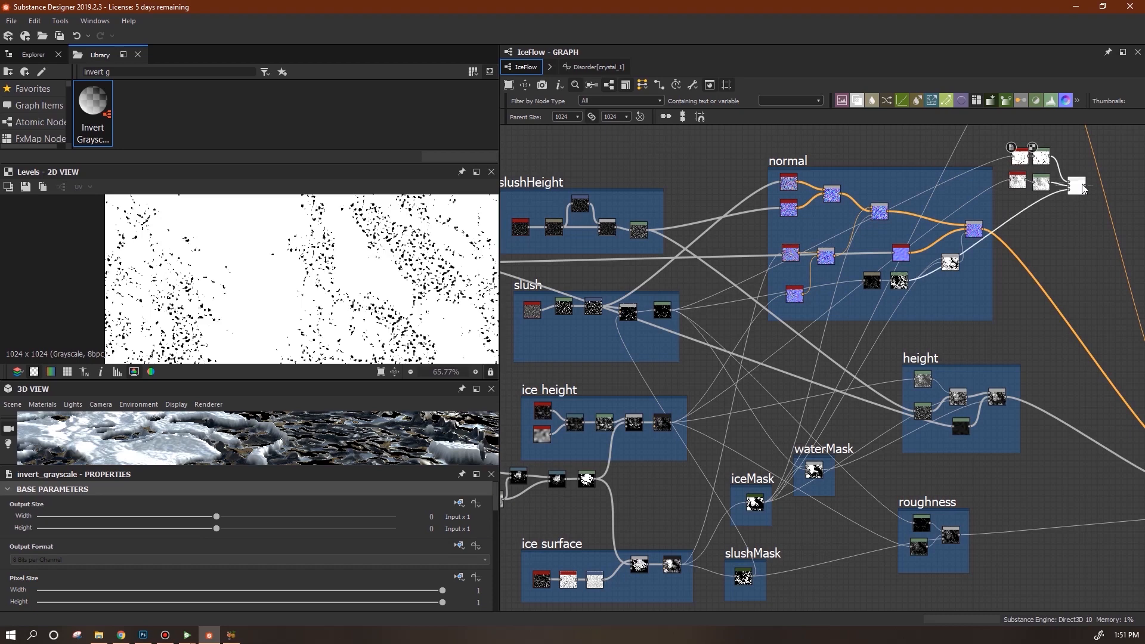
- Lower the maximum output level of the ice Levels node feeding the new Blend to about half
{"action": "left_click", "coordinate": [1041, 155]}
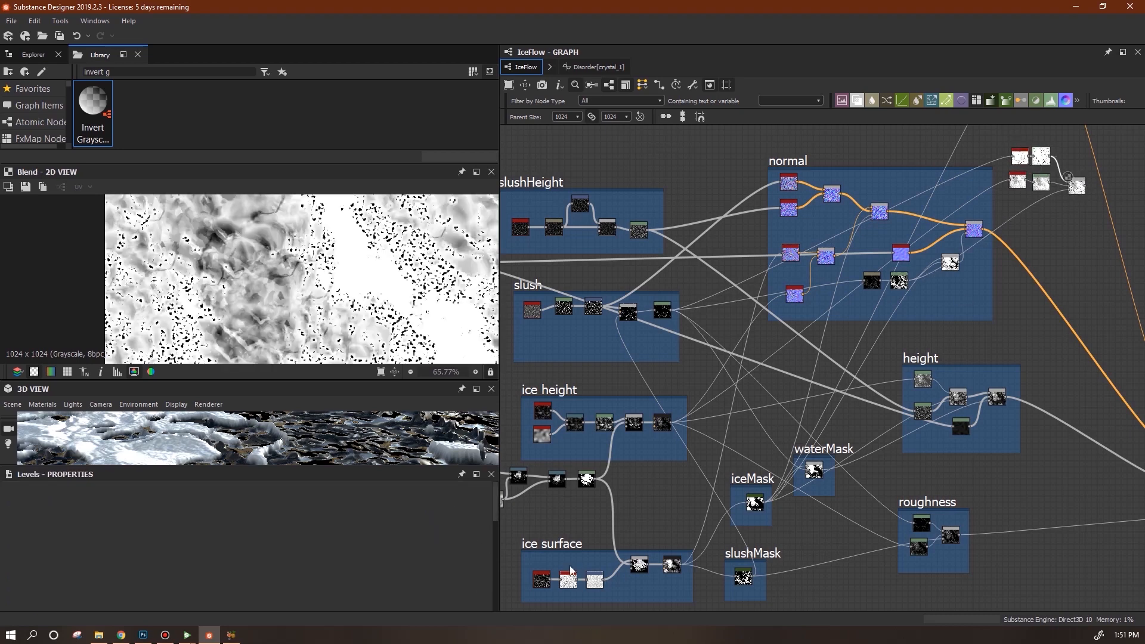
{"action": "scroll", "coordinate": [489, 581], "scroll_direction": "down", "scroll_amount": 3}
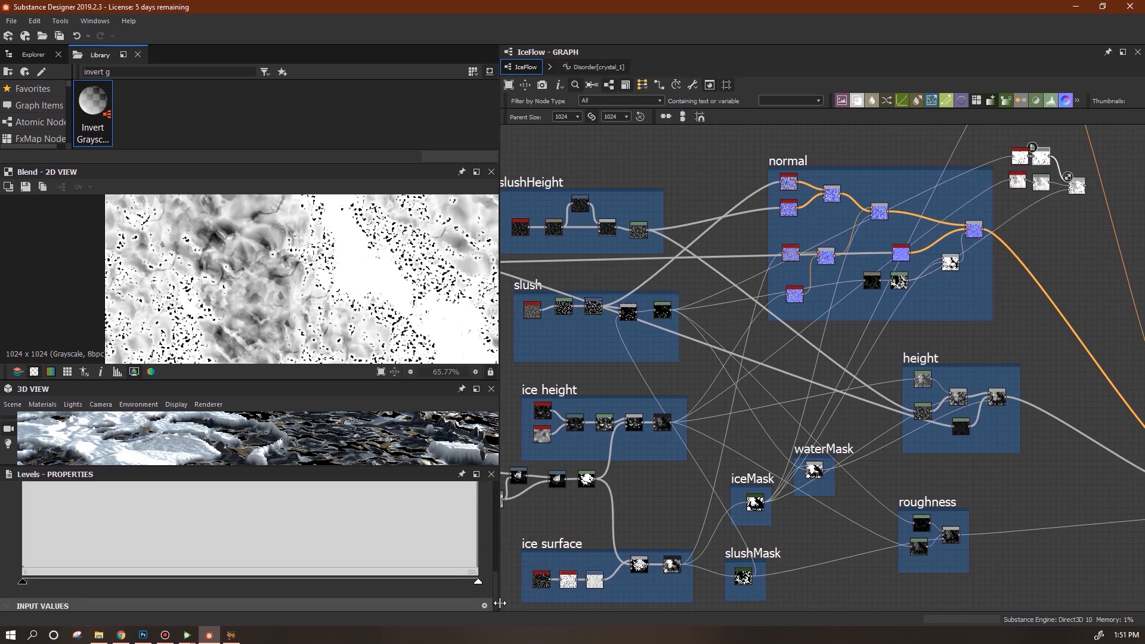
{"action": "left_click_drag", "start_coordinate": [395, 589], "coordinate": [251, 591]}
{"action": "middle_click_drag", "start_coordinate": [1050, 247], "coordinate": [799, 346]}
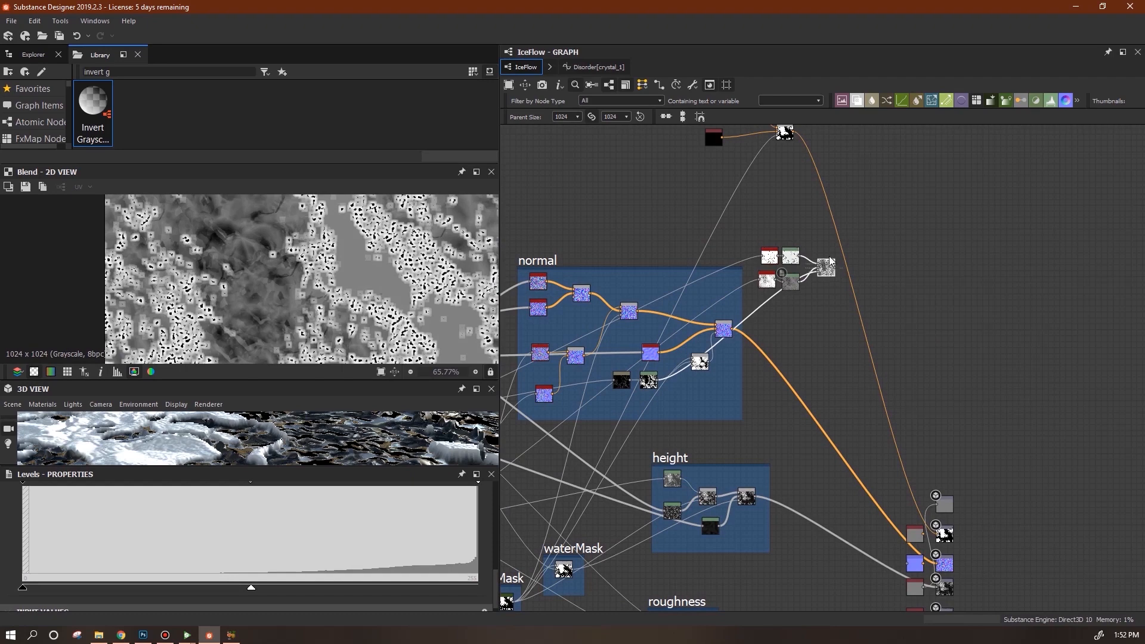
- Add another Blend after the ice and slush Blend, masked by the normal frame's mask Blend, and connect it to the topmost output node
{"action": "left_click_drag", "start_coordinate": [860, 101], "coordinate": [887, 254]}
{"action": "middle_click_drag", "start_coordinate": [955, 336], "coordinate": [1024, 289]}
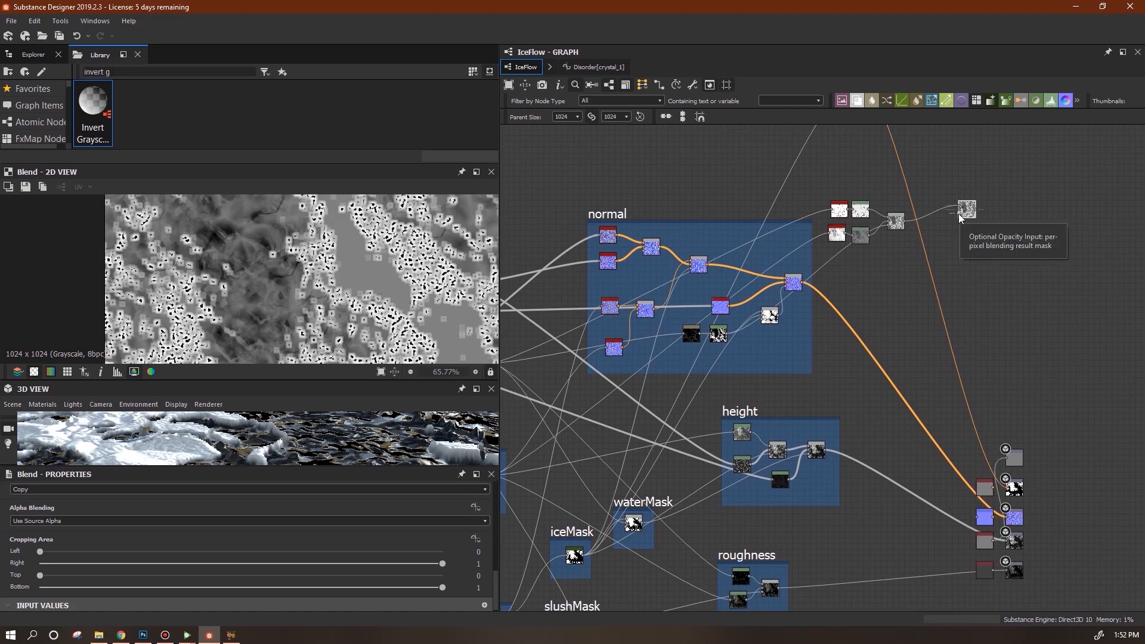
{"action": "double_click", "coordinate": [636, 524]}
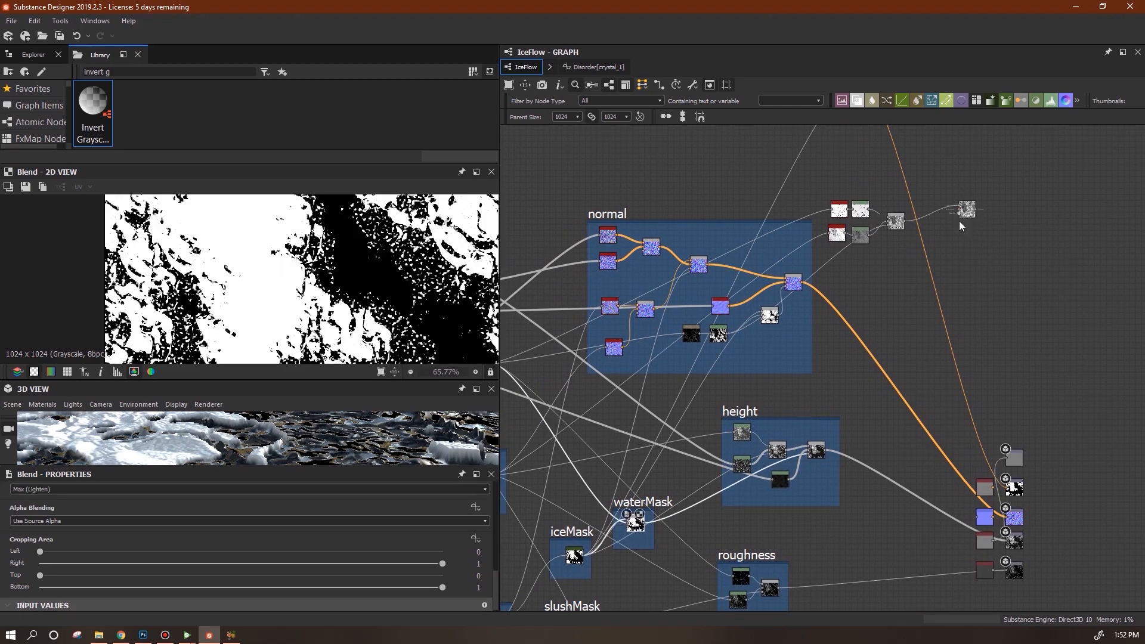
{"action": "left_click_drag", "start_coordinate": [965, 213], "coordinate": [934, 221]}
{"action": "left_click", "coordinate": [940, 220]}
{"action": "middle_click_drag", "start_coordinate": [991, 370], "coordinate": [973, 292]}
{"action": "left_click", "coordinate": [988, 380]}
- Examine the ice, slush and water surfaces in the 3D view and move the last Blend node farther from its source
{"action": "left_click_drag", "start_coordinate": [352, 380], "coordinate": [357, 252]}
{"action": "left_click_drag", "start_coordinate": [390, 358], "coordinate": [443, 377]}
{"action": "scroll", "coordinate": [443, 377], "scroll_direction": "down", "scroll_amount": 3}
{"action": "left_click_drag", "start_coordinate": [327, 252], "coordinate": [327, 326]}
{"action": "middle_click_drag", "start_coordinate": [902, 377], "coordinate": [926, 511]}
{"action": "left_click_drag", "start_coordinate": [935, 282], "coordinate": [977, 283]}
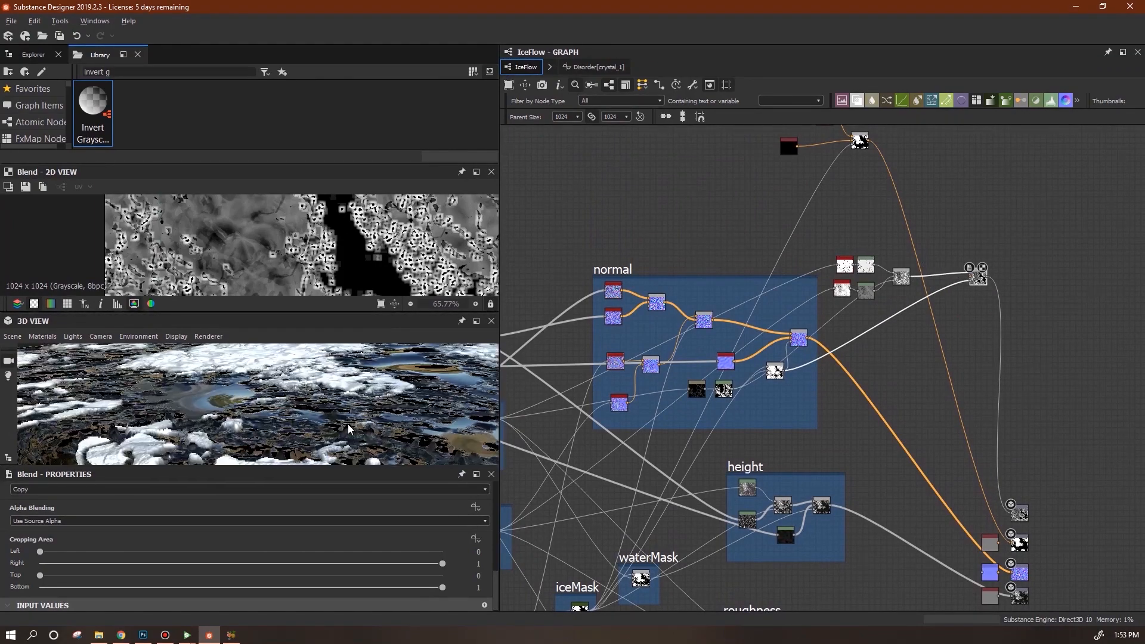
{"action": "left_click_drag", "start_coordinate": [348, 428], "coordinate": [323, 432]}
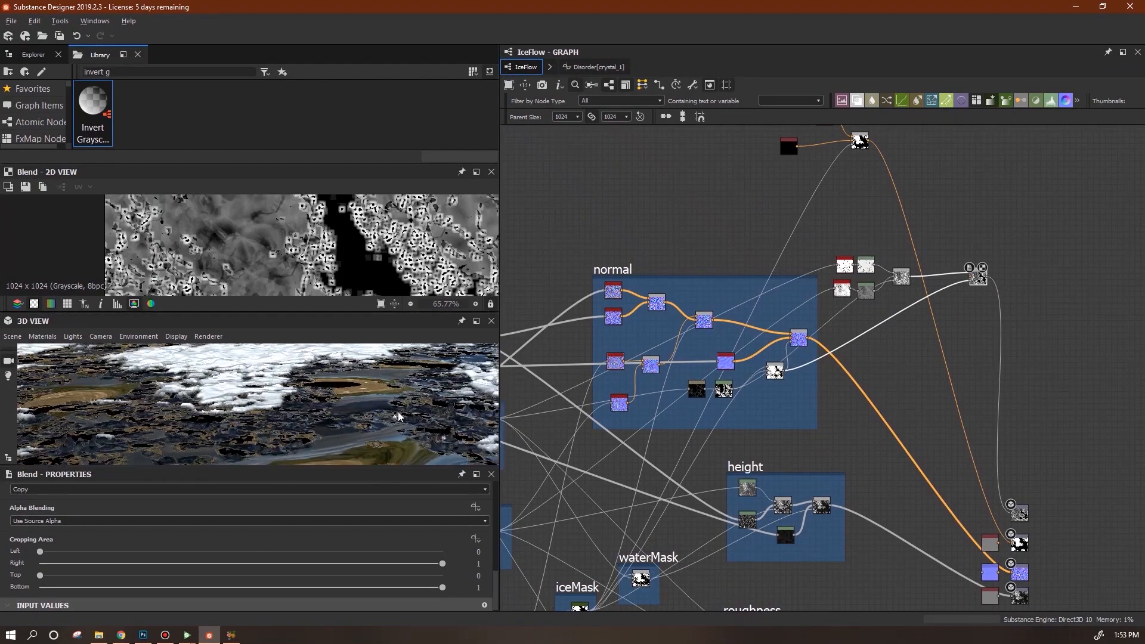
{"action": "left_click_drag", "start_coordinate": [980, 281], "coordinate": [1015, 281]}
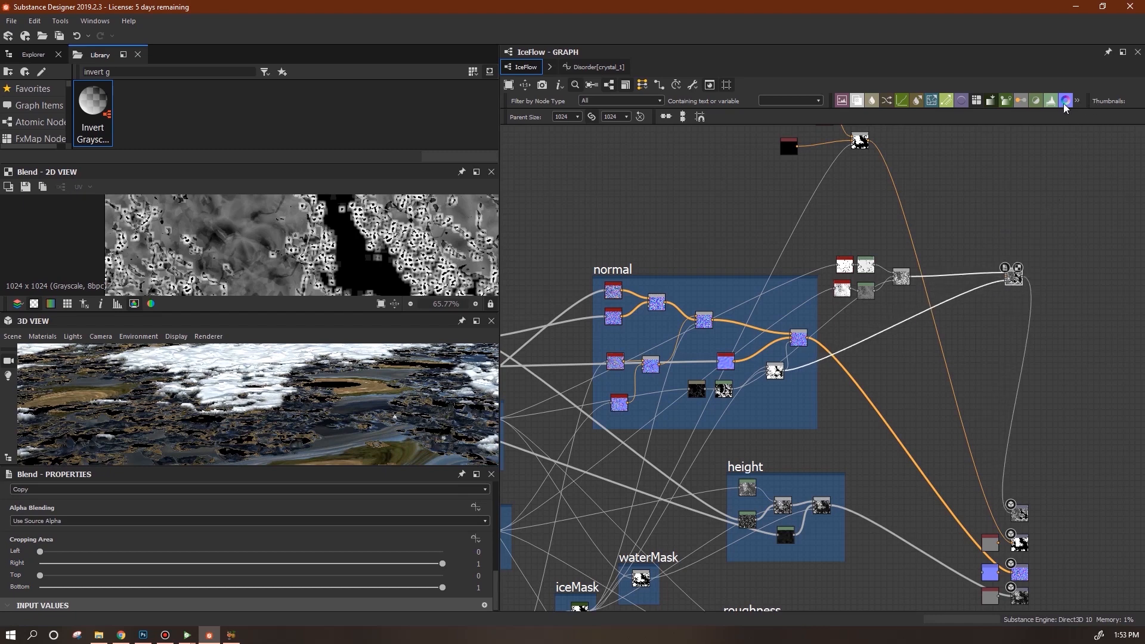
- Add a grayscale Uniform Color node with value 35 between the two Blend nodes and connect it to the last Blend
{"action": "right_click", "coordinate": [922, 162]}
{"action": "mouse_move", "coordinate": [941, 170]}
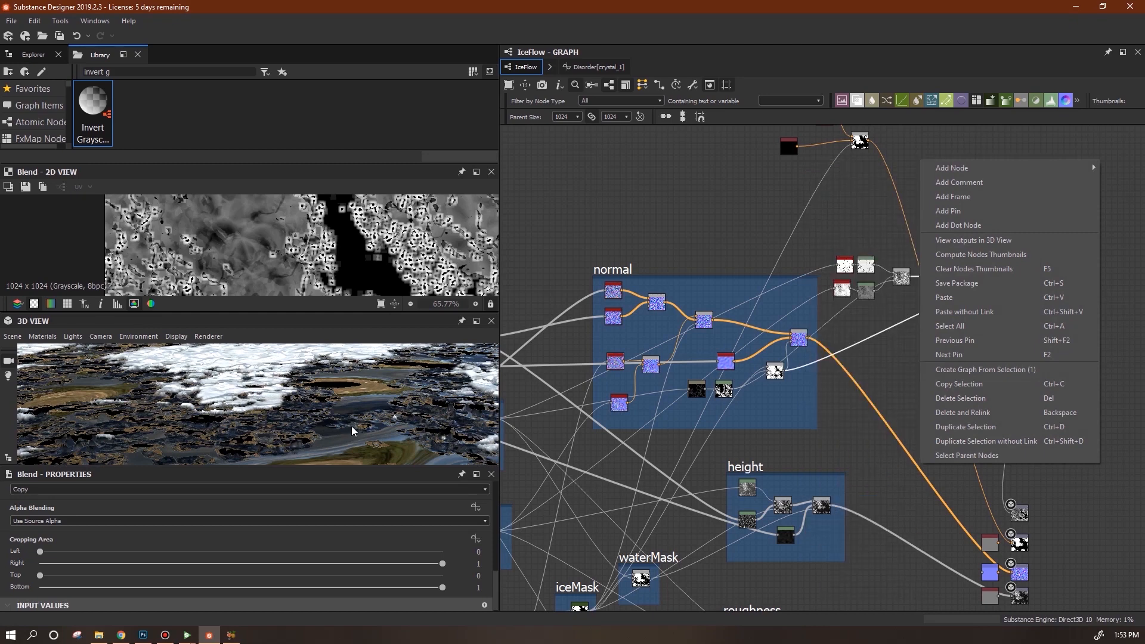
{"action": "mouse_move", "coordinate": [994, 169]}
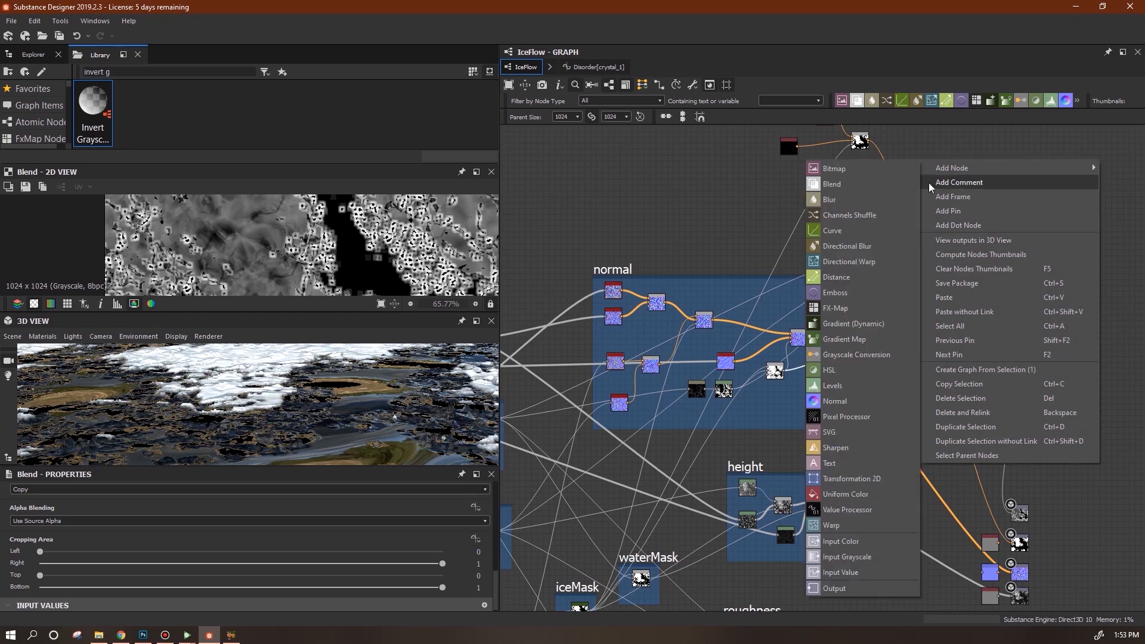
{"action": "left_click", "coordinate": [837, 495]}
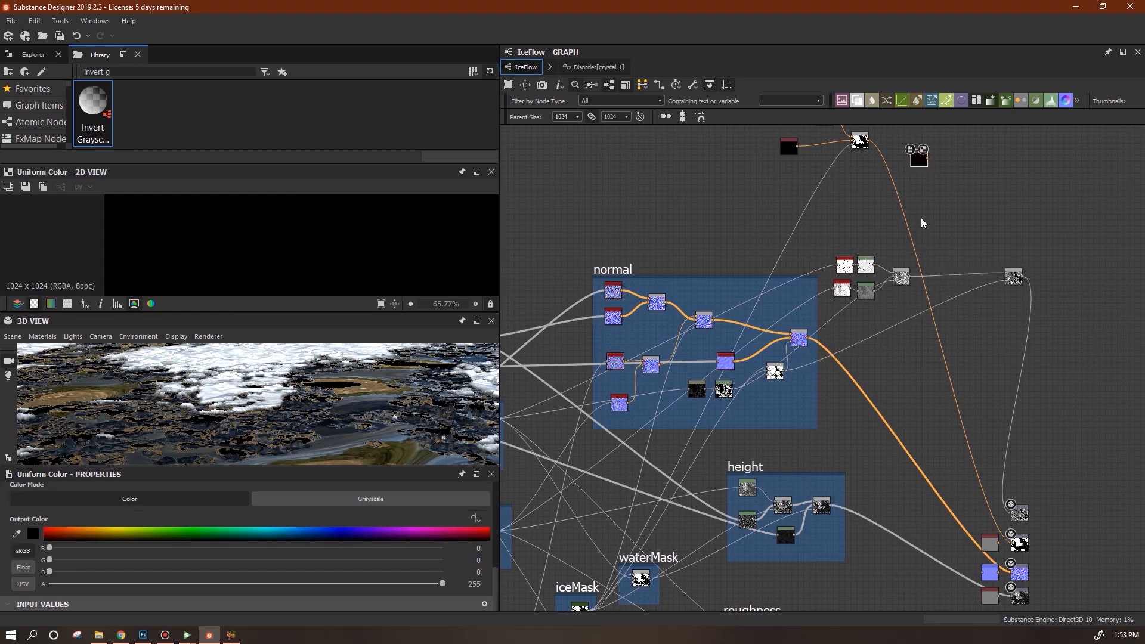
{"action": "left_click_drag", "start_coordinate": [918, 156], "coordinate": [954, 283]}
{"action": "left_click", "coordinate": [423, 503]}
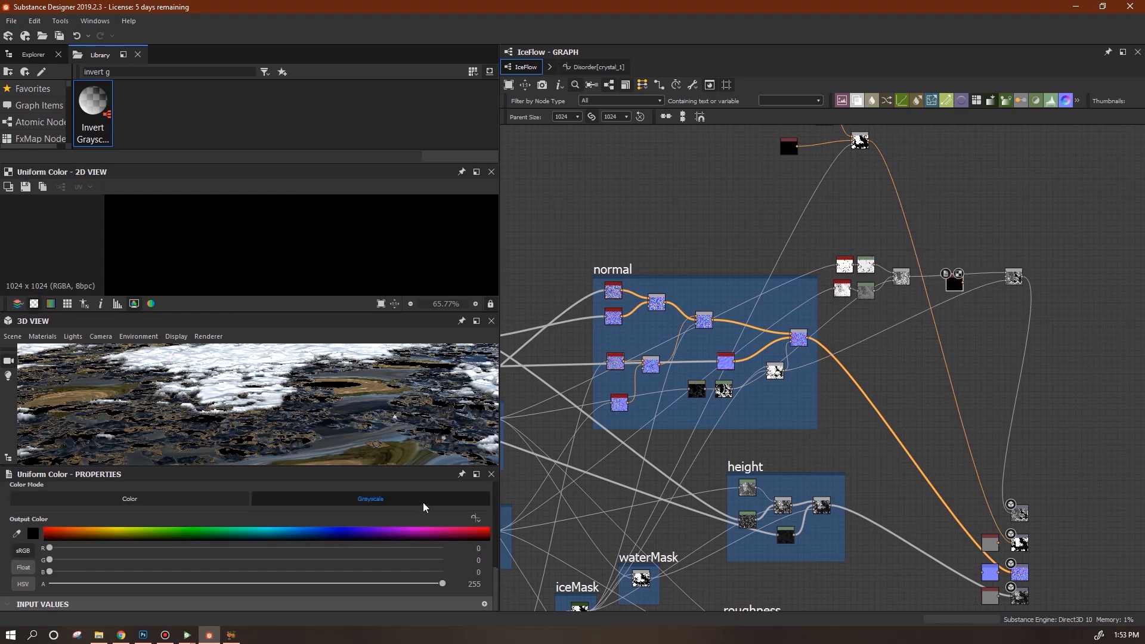
{"action": "left_click", "coordinate": [103, 566]}
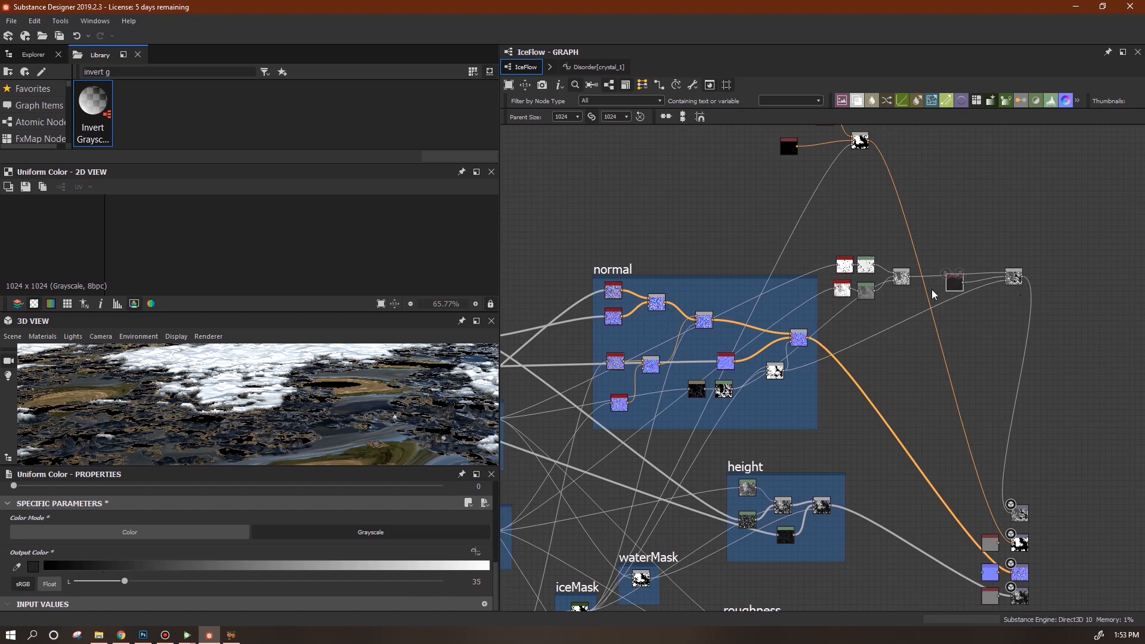
- Group the new nodes in a frame titled specLev and move it below the normal frame, near the output nodes
{"action": "left_click_drag", "start_coordinate": [832, 238], "coordinate": [981, 260]}
{"action": "left_click_drag", "start_coordinate": [884, 210], "coordinate": [1044, 313]}
{"action": "right_click", "coordinate": [969, 277]}
{"action": "left_click", "coordinate": [990, 346]}
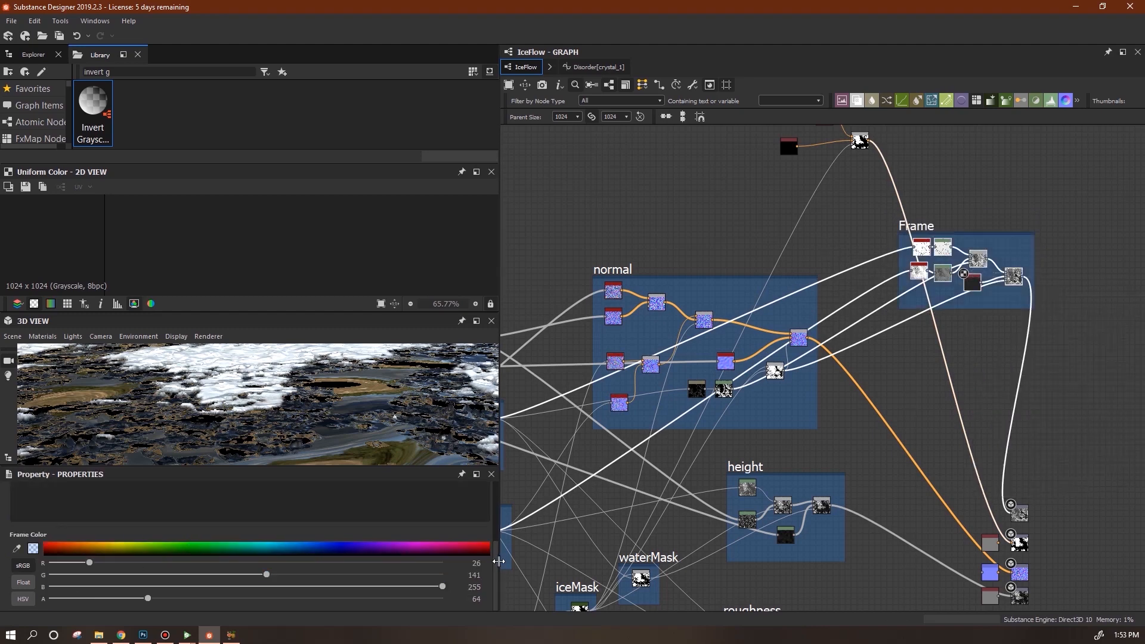
{"action": "scroll", "coordinate": [58, 514], "scroll_direction": "up", "scroll_amount": 3}
{"action": "left_click", "coordinate": [926, 402]}
{"action": "scroll", "coordinate": [924, 409], "scroll_direction": "down", "scroll_amount": 2}
{"action": "left_click_drag", "start_coordinate": [949, 278], "coordinate": [916, 396]}
- Enlarge the 3D view and examine the ice, slush and water on the block up close and from several angles
{"action": "scroll", "coordinate": [328, 417], "scroll_direction": "down", "scroll_amount": 5}
{"action": "left_click_drag", "start_coordinate": [328, 417], "coordinate": [238, 237]}
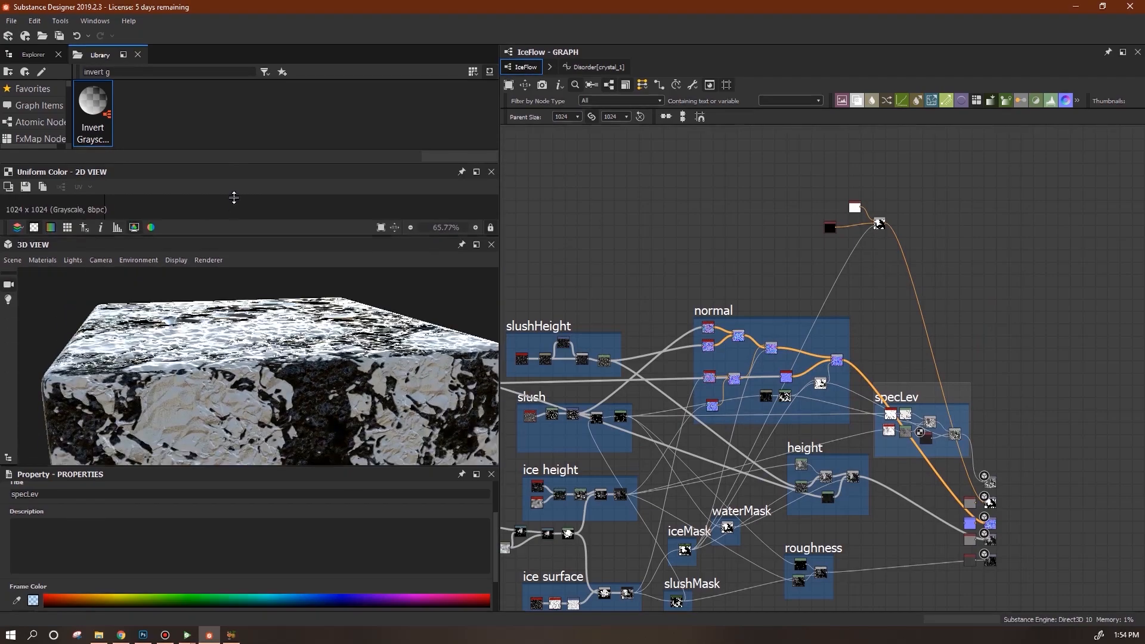
{"action": "left_click_drag", "start_coordinate": [364, 334], "coordinate": [184, 415]}
{"action": "right_click_drag", "start_coordinate": [369, 421], "coordinate": [263, 324], "text": "alt"}
{"action": "middle_click_drag", "start_coordinate": [350, 392], "coordinate": [344, 425], "text": "alt"}
{"action": "left_click_drag", "start_coordinate": [351, 423], "coordinate": [336, 389]}
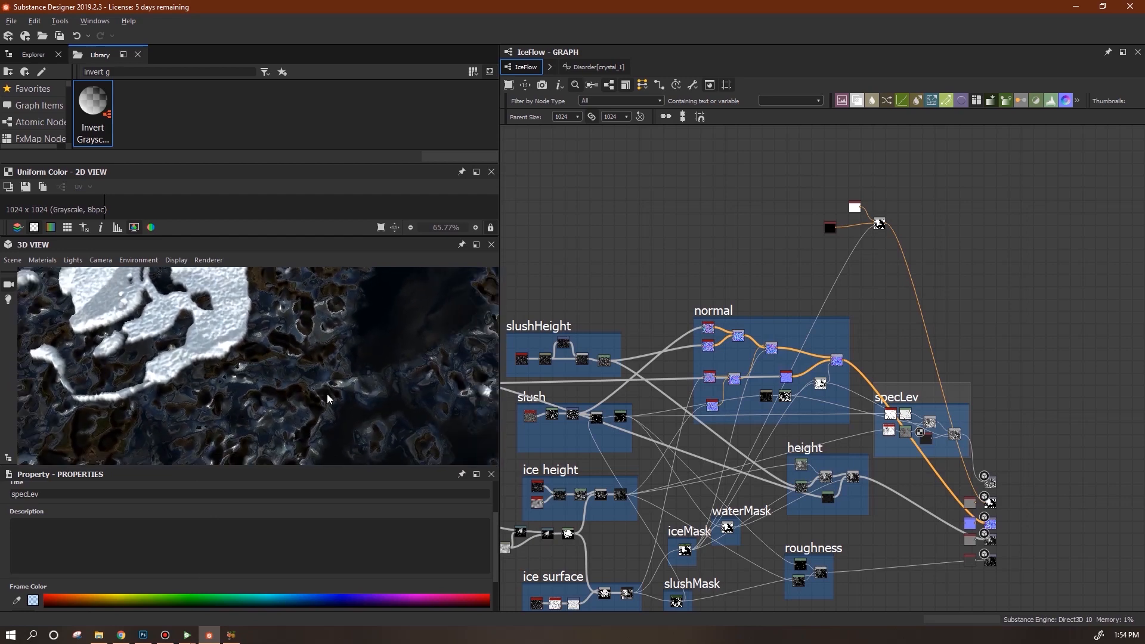
{"action": "left_click_drag", "start_coordinate": [399, 396], "coordinate": [465, 370]}
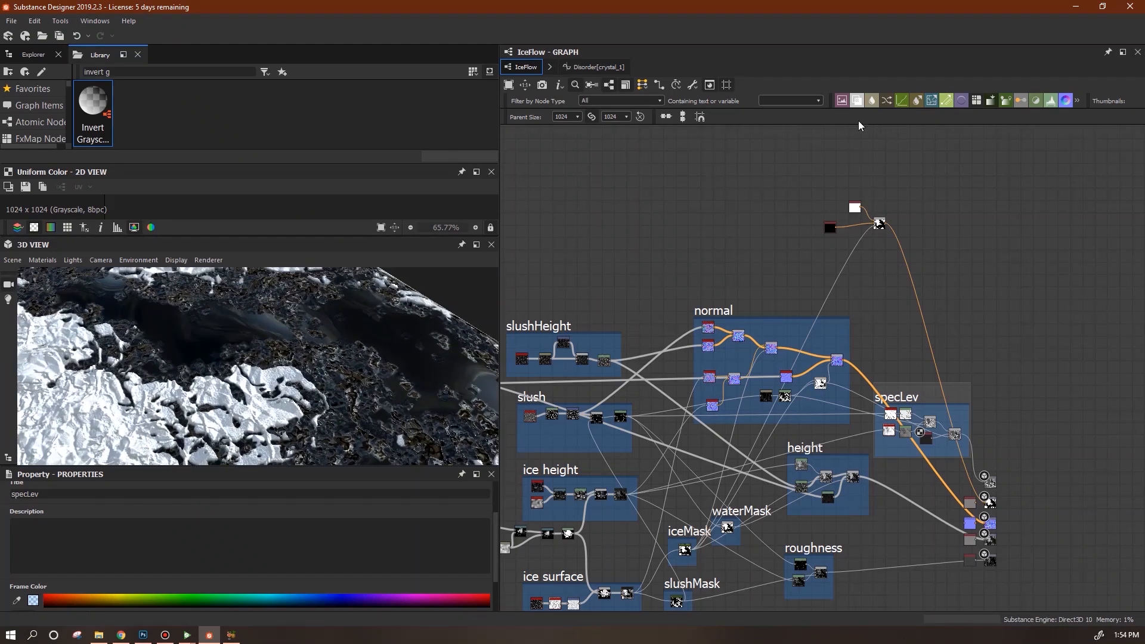
- Move the black Uniform Color node away from its Blend, duplicate it twice and stack the copies beneath it
{"action": "left_click_drag", "start_coordinate": [833, 227], "coordinate": [742, 195]}
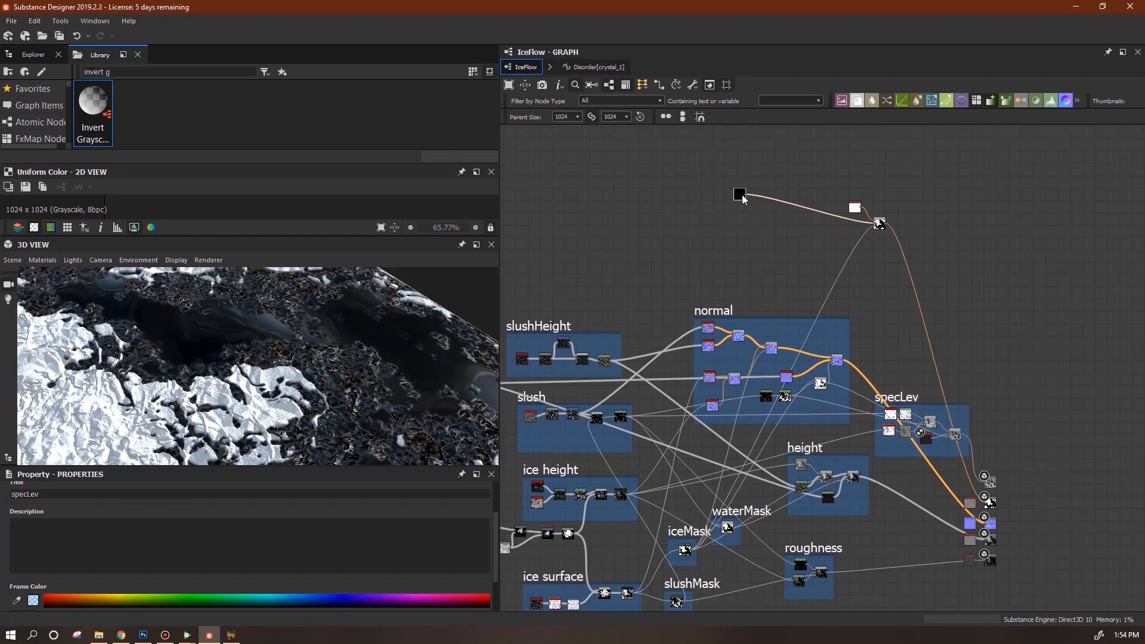
{"action": "key", "text": "ctrl+d"}
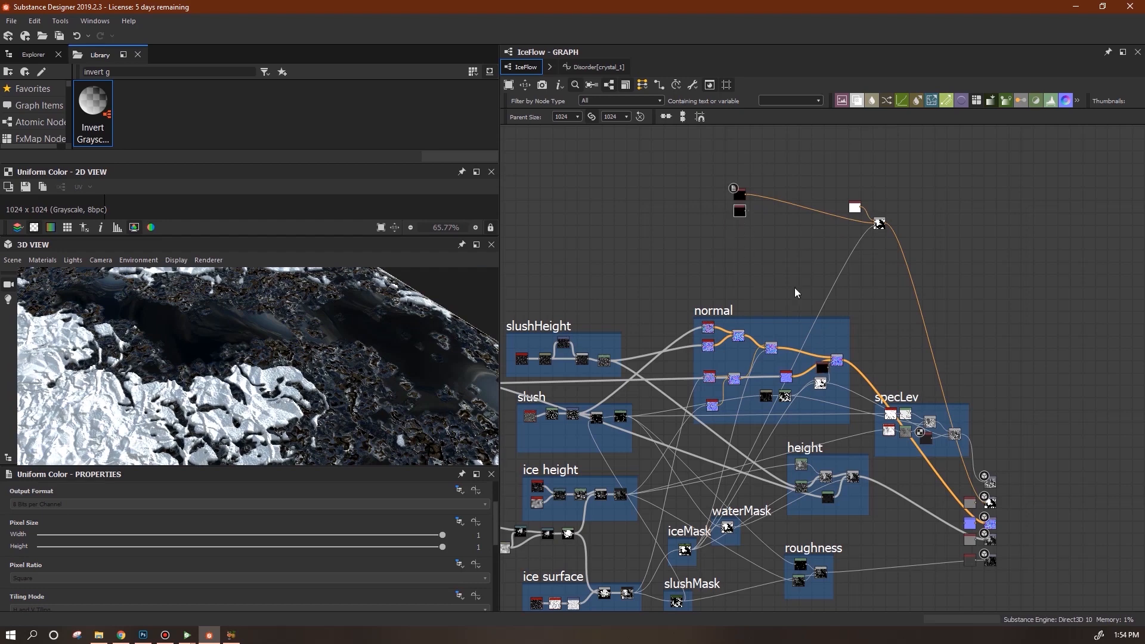
{"action": "left_click_drag", "start_coordinate": [827, 371], "coordinate": [744, 234]}
{"action": "middle_click_drag", "start_coordinate": [751, 296], "coordinate": [900, 349]}
- Examine the ice surface in the 3D view, and switch to Substance Player to inspect the IceFlowTest material
{"action": "left_click_drag", "start_coordinate": [332, 384], "coordinate": [393, 425]}
{"action": "left_click_drag", "start_coordinate": [314, 356], "coordinate": [397, 444]}
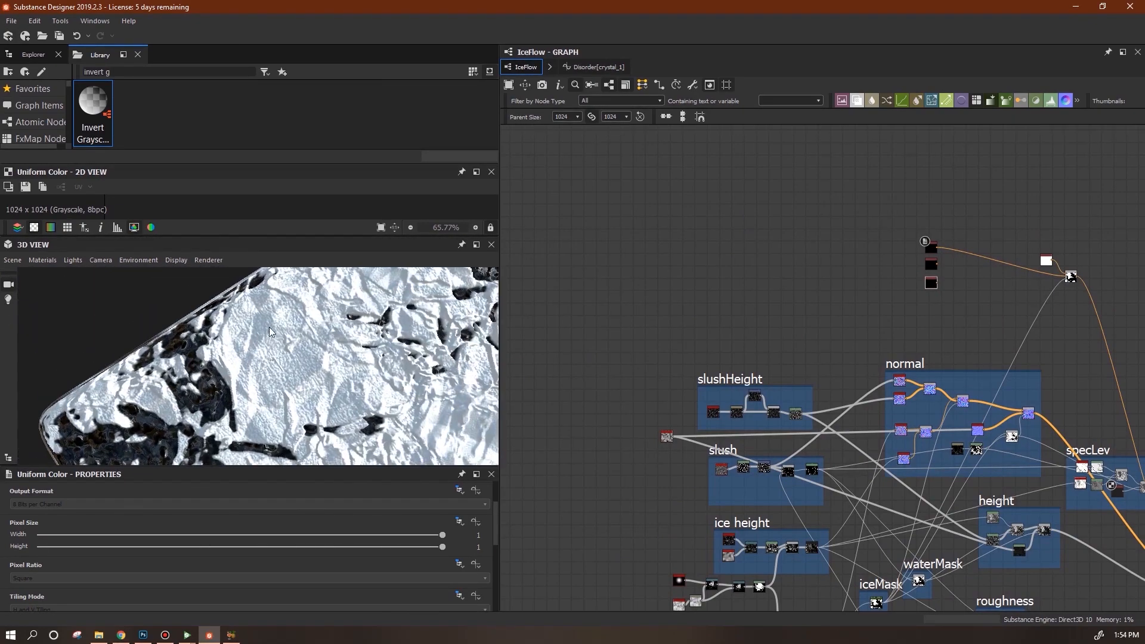
{"action": "left_click_drag", "start_coordinate": [338, 395], "coordinate": [369, 366]}
{"action": "left_click_drag", "start_coordinate": [309, 354], "coordinate": [415, 373]}
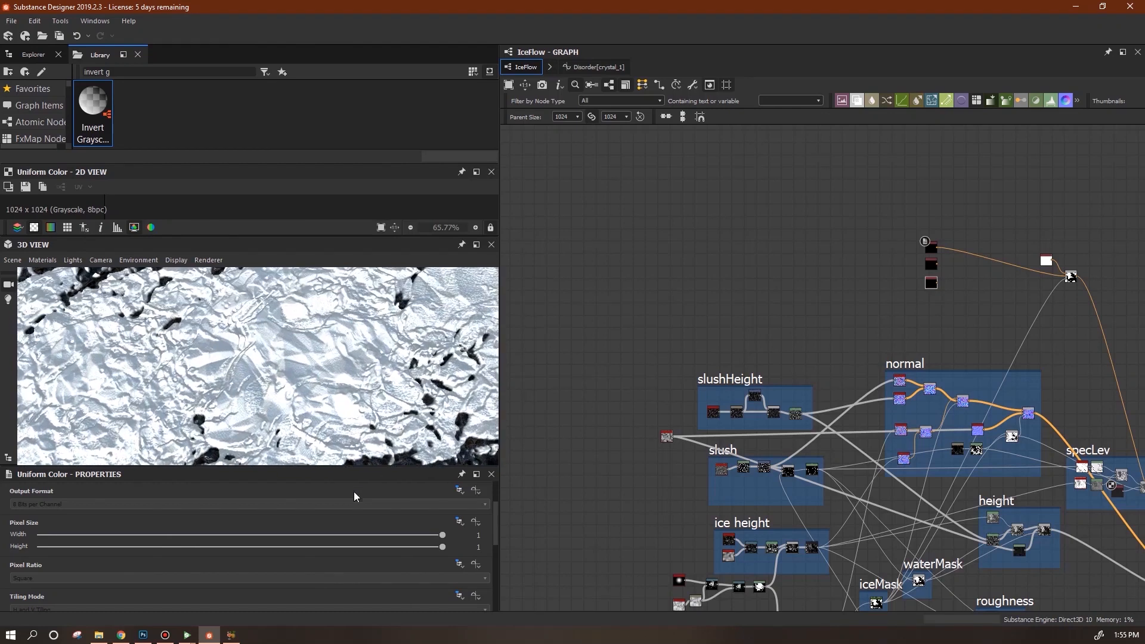
{"action": "left_click", "coordinate": [186, 634]}
{"action": "left_click", "coordinate": [338, 573]}
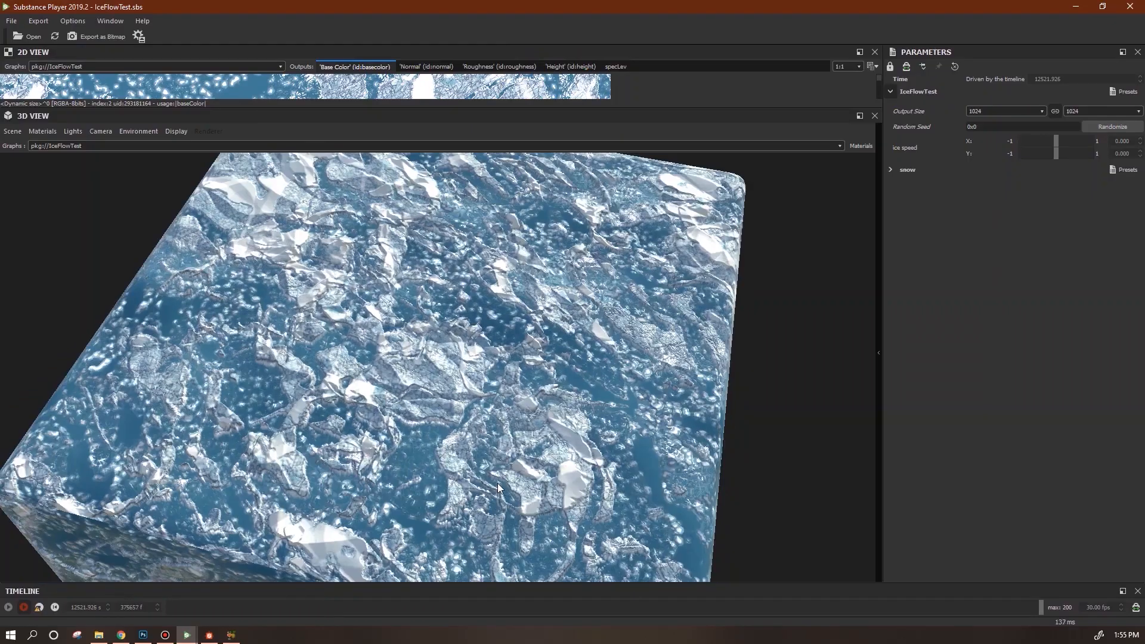
{"action": "mouse_move", "coordinate": [474, 346]}
{"action": "left_mouse_down"}
{"action": "mouse_move", "coordinate": [428, 218]}
{"action": "mouse_move", "coordinate": [445, 292]}
{"action": "mouse_move", "coordinate": [493, 371]}
{"action": "mouse_move", "coordinate": [539, 350]}
{"action": "mouse_move", "coordinate": [574, 389]}
{"action": "mouse_move", "coordinate": [542, 397]}
{"action": "mouse_move", "coordinate": [450, 370]}
{"action": "mouse_move", "coordinate": [491, 373]}
{"action": "mouse_move", "coordinate": [474, 391]}
{"action": "mouse_move", "coordinate": [520, 383]}
{"action": "mouse_move", "coordinate": [469, 377]}
{"action": "mouse_move", "coordinate": [470, 363]}
{"action": "left_mouse_up"}
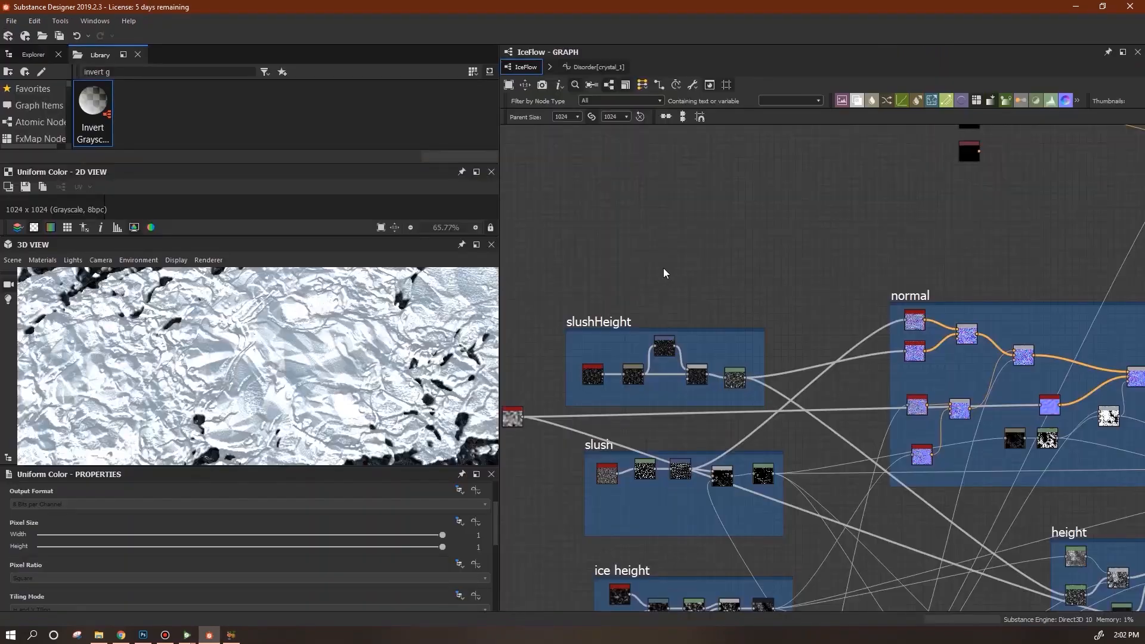
- Shift the slushHeight frame slightly upward, farther from the slush frame
{"action": "left_click_drag", "start_coordinate": [617, 322], "coordinate": [631, 309]}
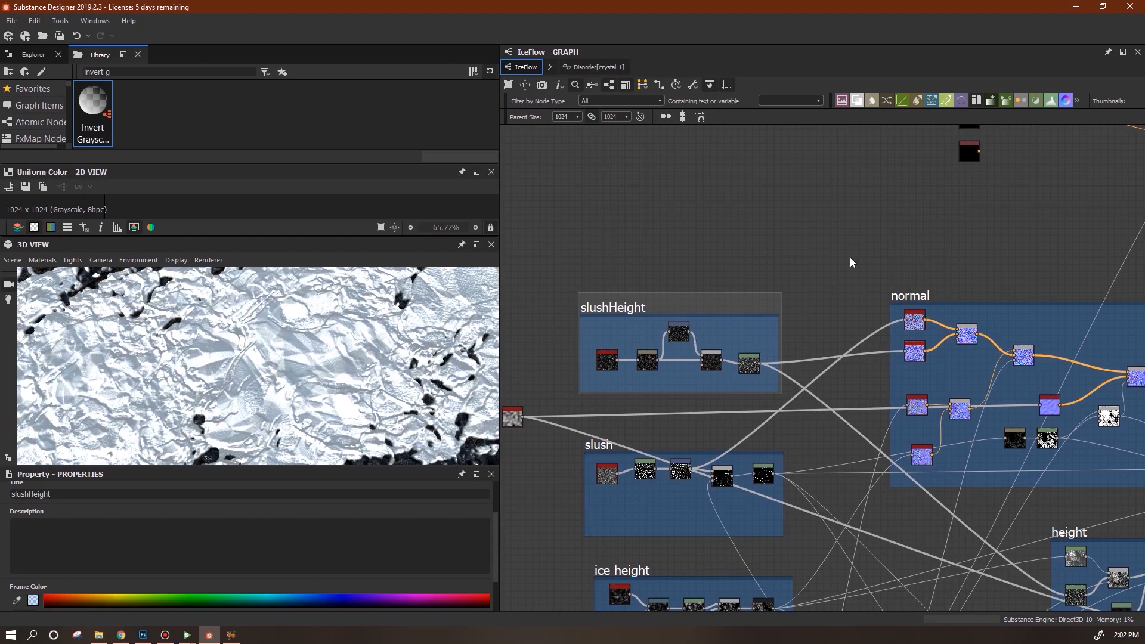
{"action": "middle_click_drag", "start_coordinate": [839, 429], "coordinate": [760, 231]}
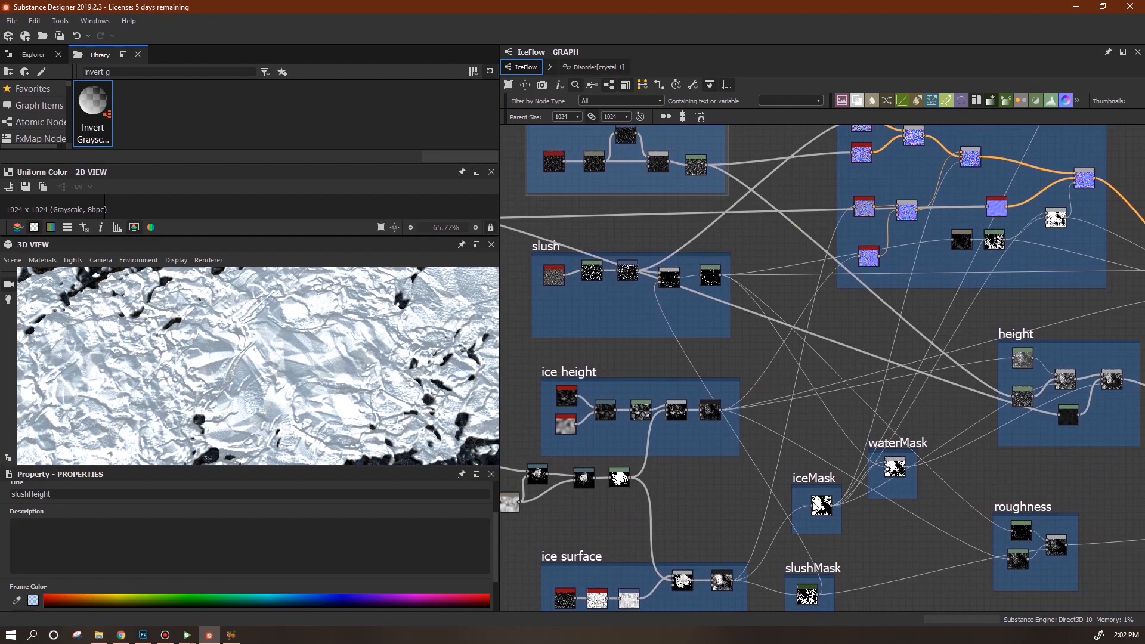
{"action": "middle_click_drag", "start_coordinate": [781, 133], "coordinate": [764, 376]}
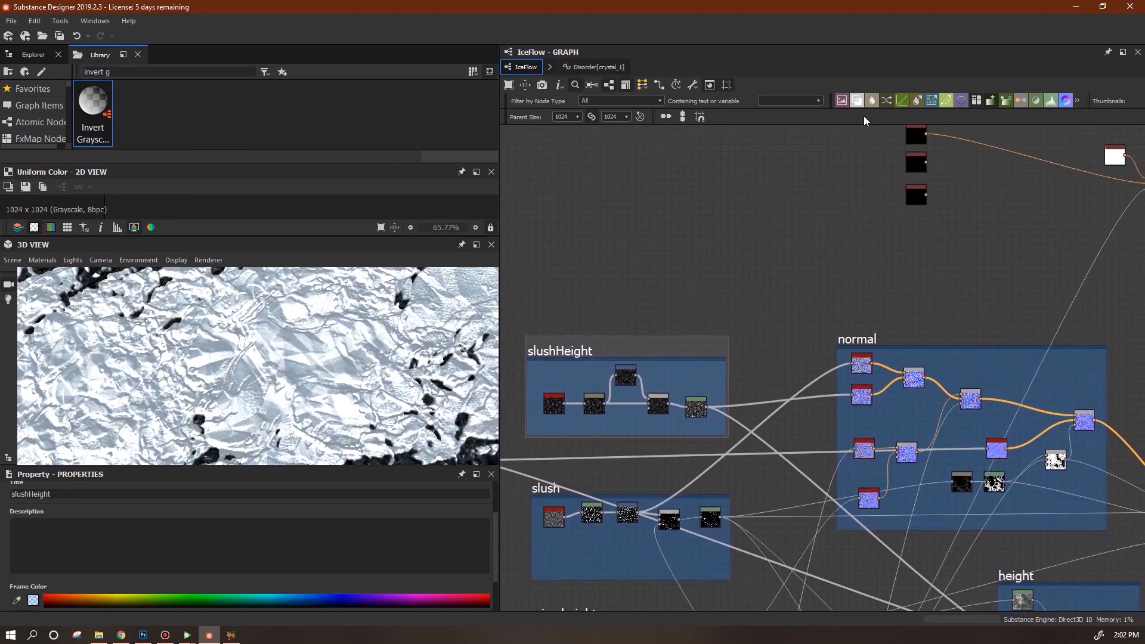
- Add a Transformation 2D node above the slushHeight frame and link its input to that frame's upper node
{"action": "right_click", "coordinate": [761, 198]}
{"action": "mouse_move", "coordinate": [793, 206]}
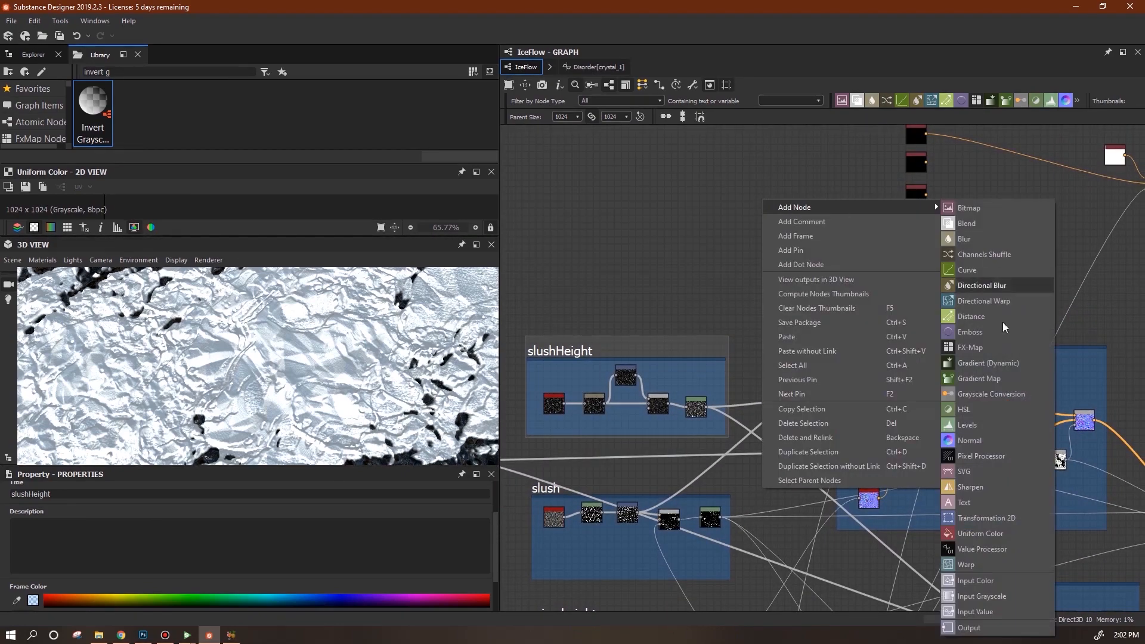
{"action": "left_click", "coordinate": [983, 517]}
{"action": "left_click_drag", "start_coordinate": [771, 187], "coordinate": [810, 179]}
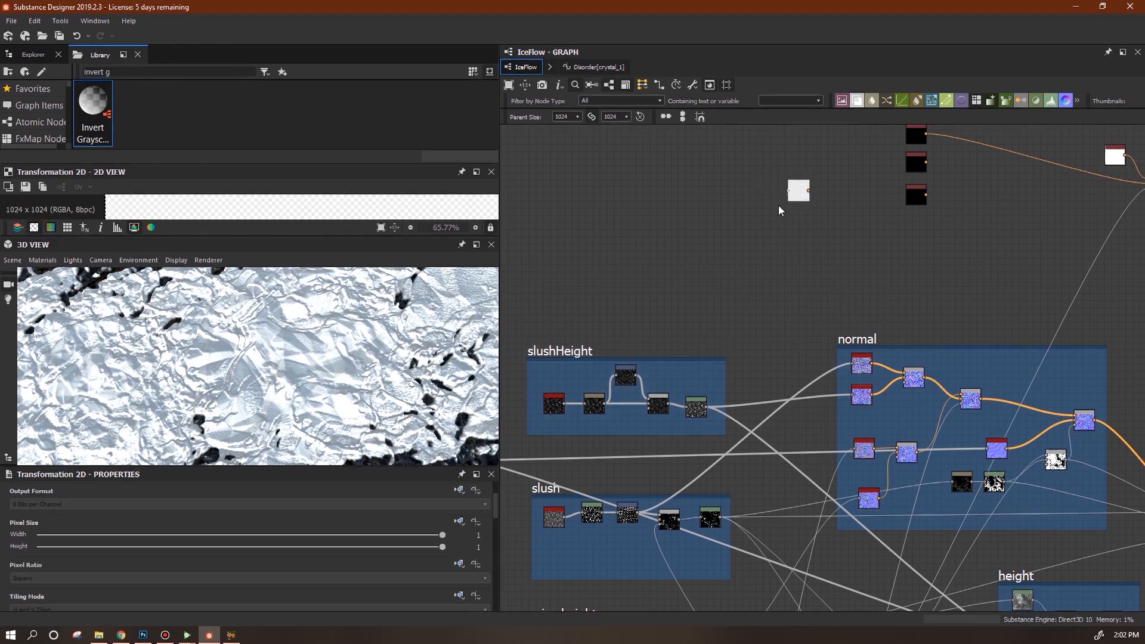
{"action": "left_click_drag", "start_coordinate": [700, 344], "coordinate": [637, 372]}
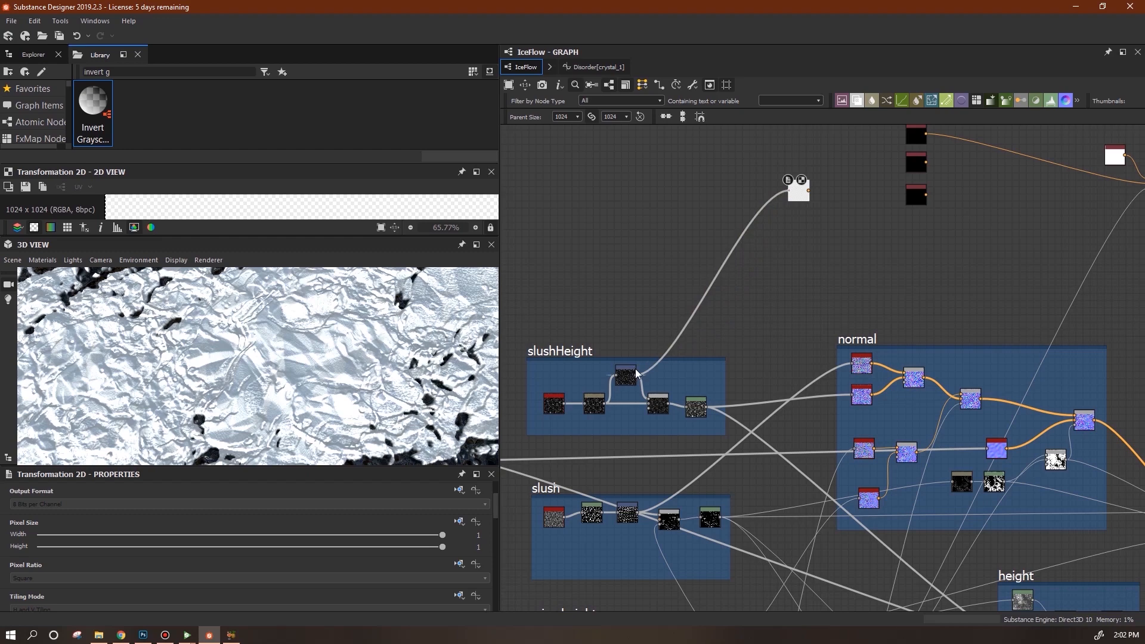
- Move the Transformation 2D node closer to the slushHeight frame and halve its stretch to make the pattern finer
{"action": "scroll", "coordinate": [735, 352], "scroll_direction": "up", "scroll_amount": 3}
{"action": "middle_click_drag", "start_coordinate": [703, 384], "coordinate": [704, 450]}
{"action": "left_click_drag", "start_coordinate": [834, 173], "coordinate": [719, 289]}
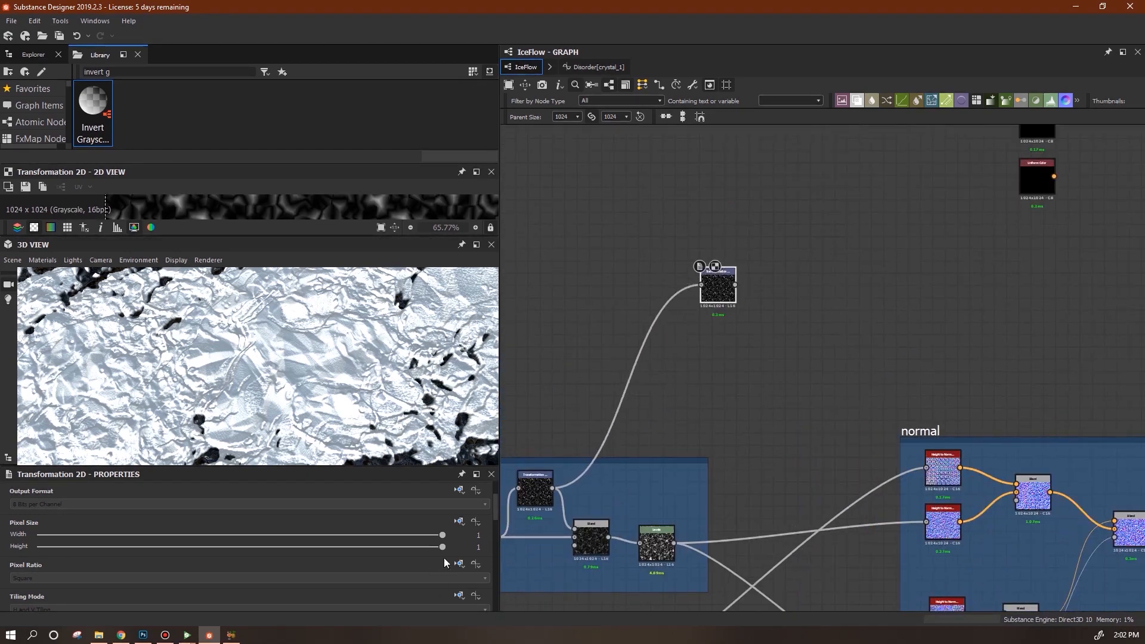
{"action": "left_click_drag", "start_coordinate": [495, 509], "coordinate": [494, 557]}
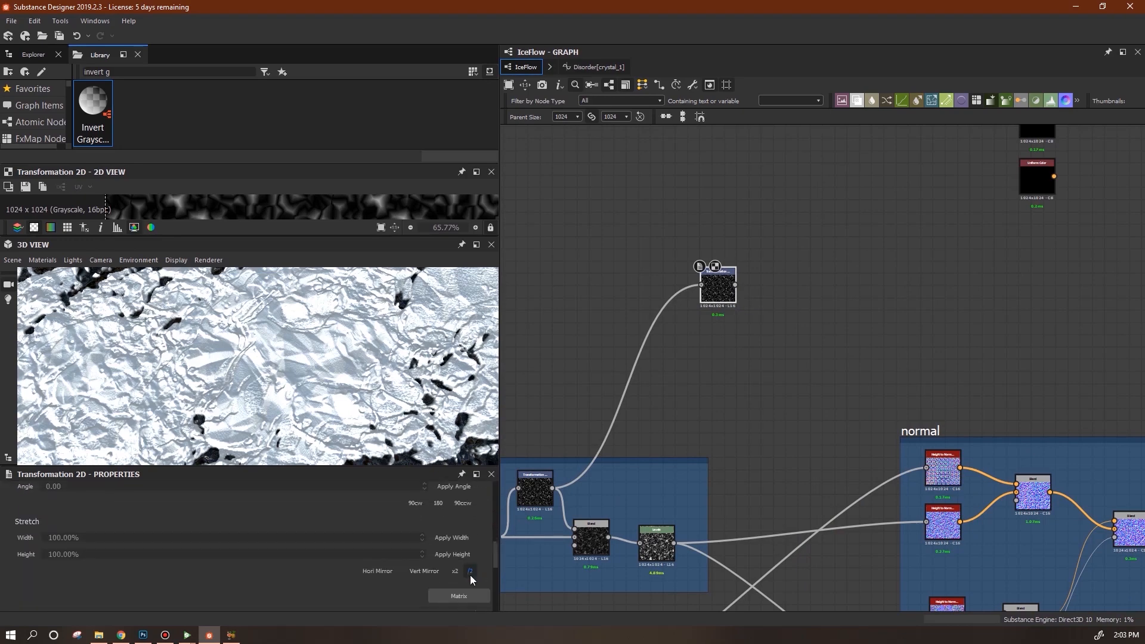
{"action": "left_click", "coordinate": [472, 574]}
- Add a Levels node after the Transformation 2D, lower its input white point and midtone to brighten the pattern, and keep it close by
{"action": "left_click_drag", "start_coordinate": [1051, 101], "coordinate": [799, 289]}
{"action": "left_click_drag", "start_coordinate": [478, 488], "coordinate": [219, 490]}
{"action": "left_click_drag", "start_coordinate": [120, 489], "coordinate": [129, 492]}
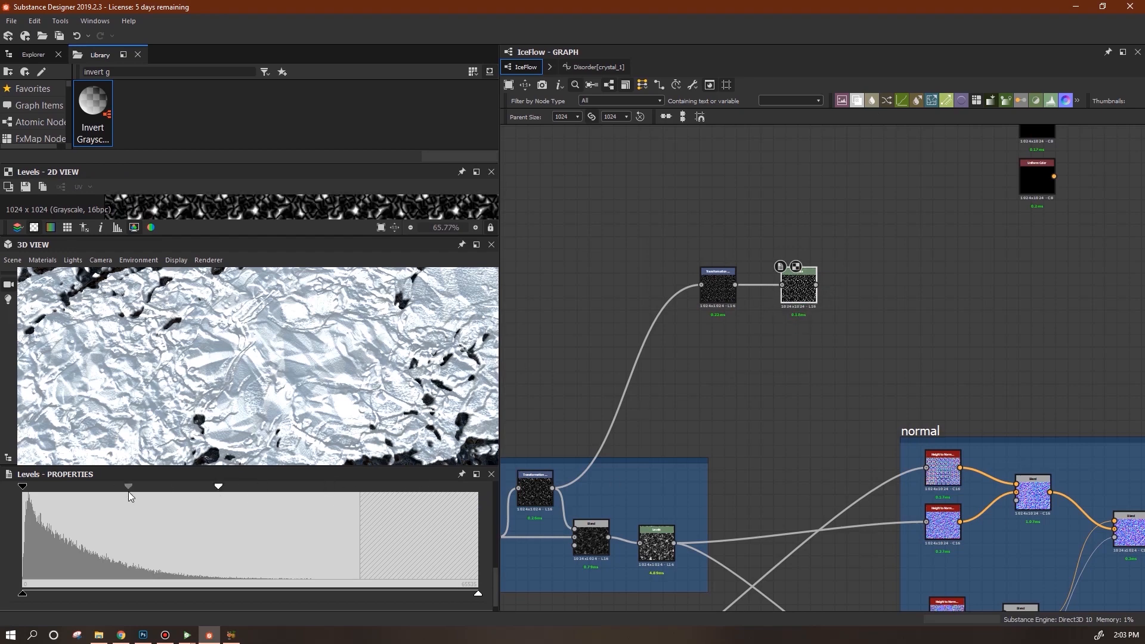
{"action": "left_click_drag", "start_coordinate": [218, 487], "coordinate": [162, 489]}
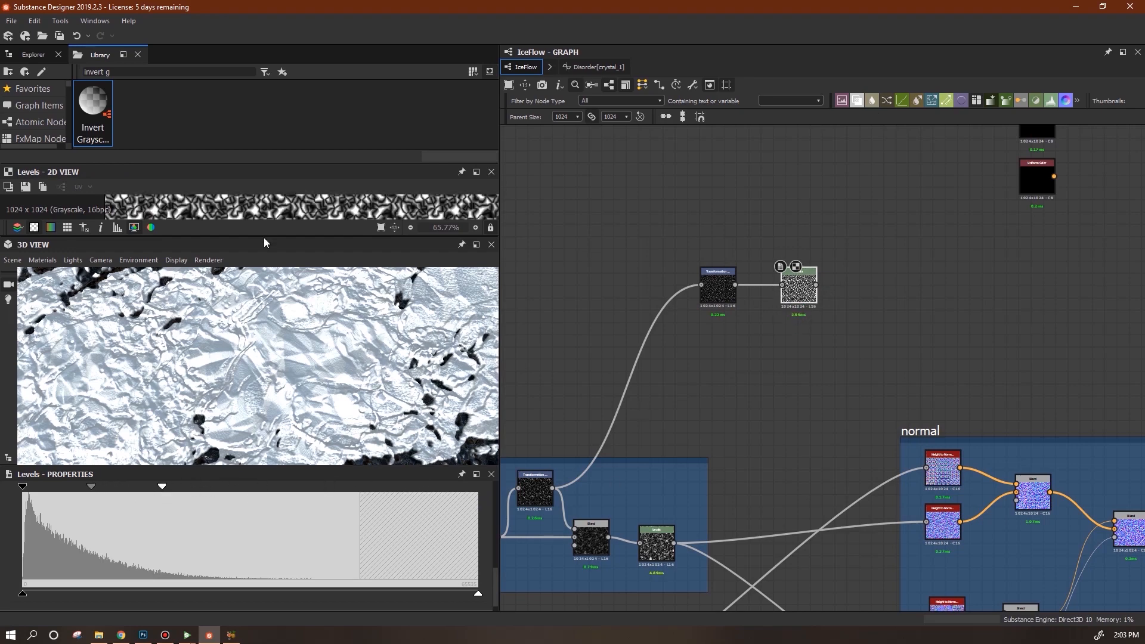
{"action": "left_click_drag", "start_coordinate": [265, 239], "coordinate": [265, 359]}
{"action": "left_click_drag", "start_coordinate": [163, 487], "coordinate": [173, 488]}
{"action": "left_click_drag", "start_coordinate": [103, 490], "coordinate": [99, 489]}
{"action": "left_click_drag", "start_coordinate": [173, 488], "coordinate": [187, 493]}
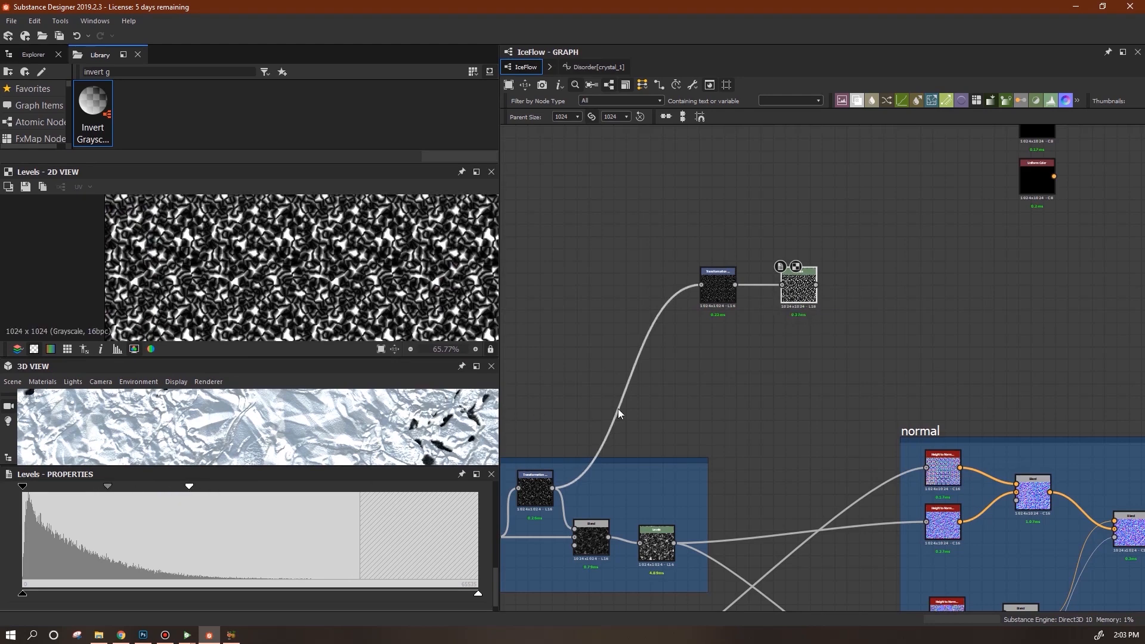
{"action": "left_click_drag", "start_coordinate": [794, 290], "coordinate": [774, 292]}
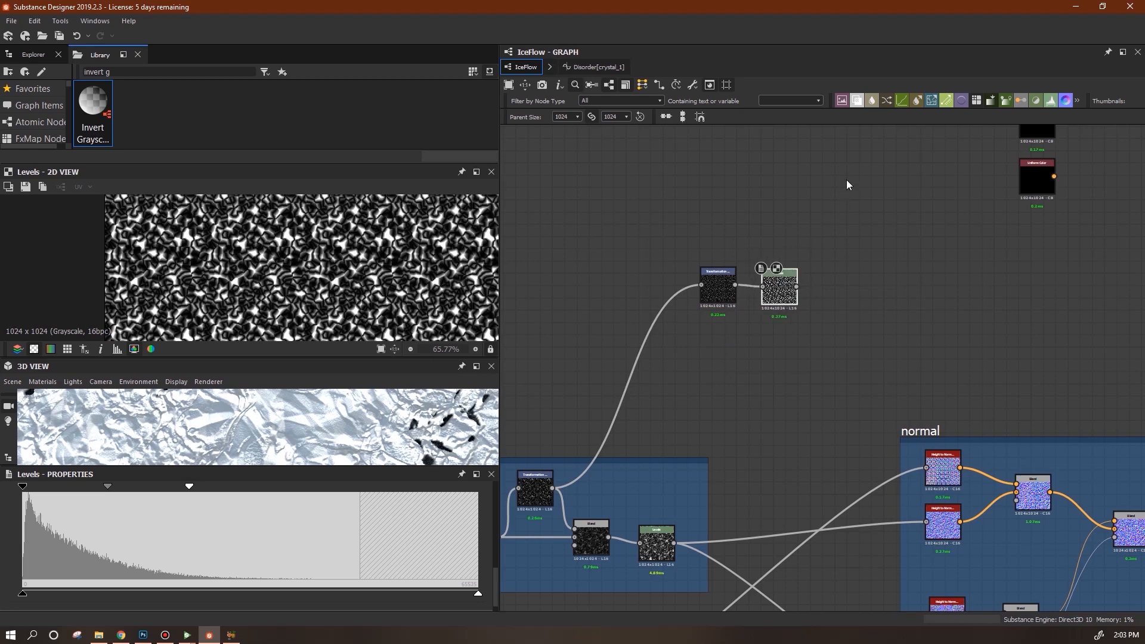
- Add a Blend node fed by the Levels output, and place a Gradient Map set to Grayscale below the Levels node
{"action": "left_click_drag", "start_coordinate": [857, 103], "coordinate": [868, 294]}
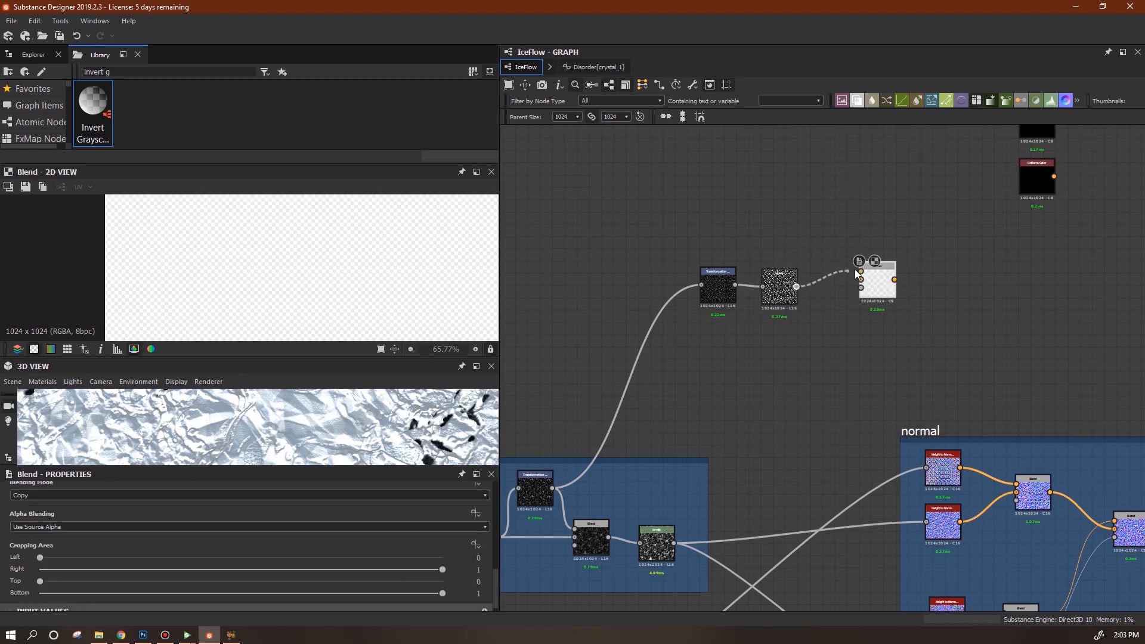
{"action": "left_click_drag", "start_coordinate": [777, 290], "coordinate": [777, 283]}
{"action": "left_click_drag", "start_coordinate": [1007, 105], "coordinate": [750, 354]}
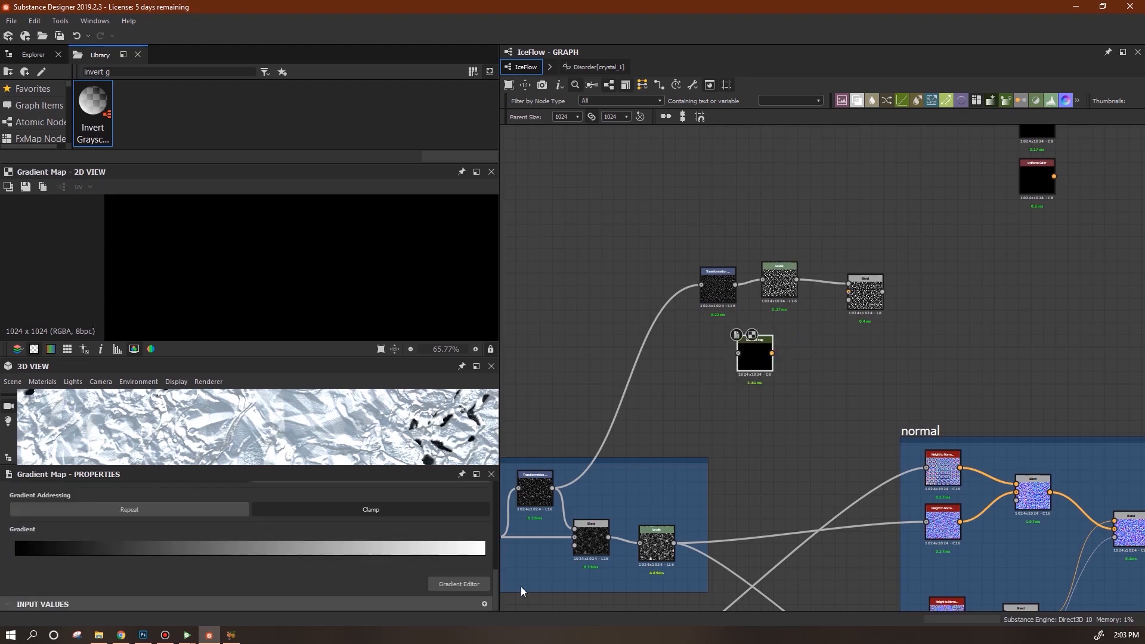
{"action": "scroll", "coordinate": [498, 573], "scroll_direction": "up", "scroll_amount": 3}
{"action": "left_click", "coordinate": [428, 532]}
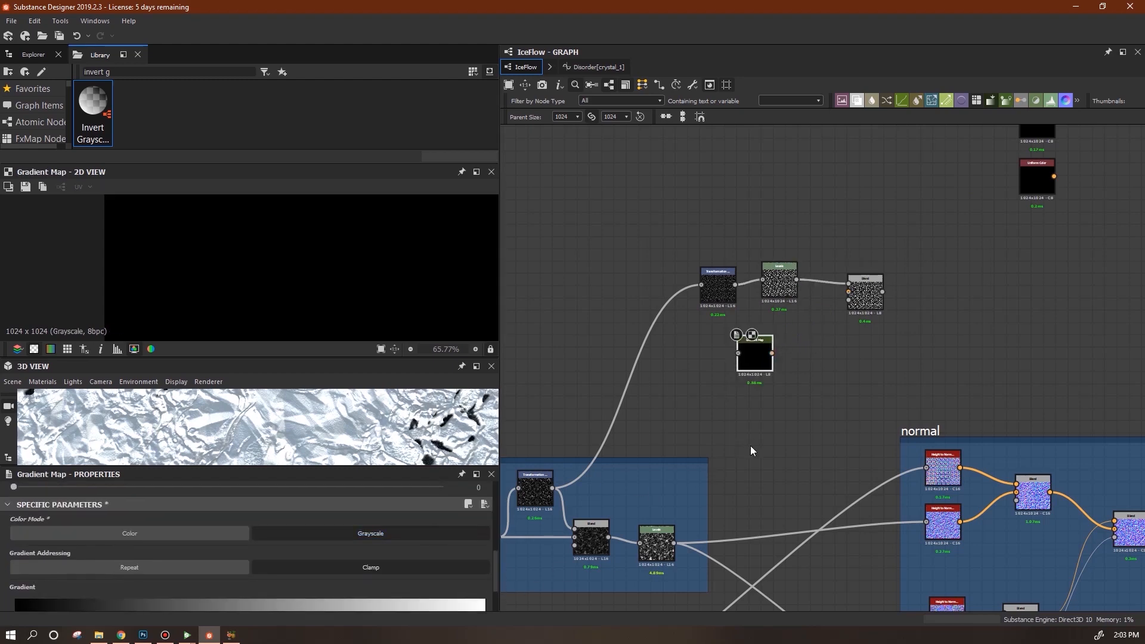
- Preview the FX-Map at the end of the ice surface frame and link its output to the Gradient Map
{"action": "middle_click_drag", "start_coordinate": [844, 434], "coordinate": [863, 162]}
{"action": "scroll", "coordinate": [978, 477], "scroll_direction": "down", "scroll_amount": 3}
{"action": "middle_click_drag", "start_coordinate": [842, 532], "coordinate": [801, 486]}
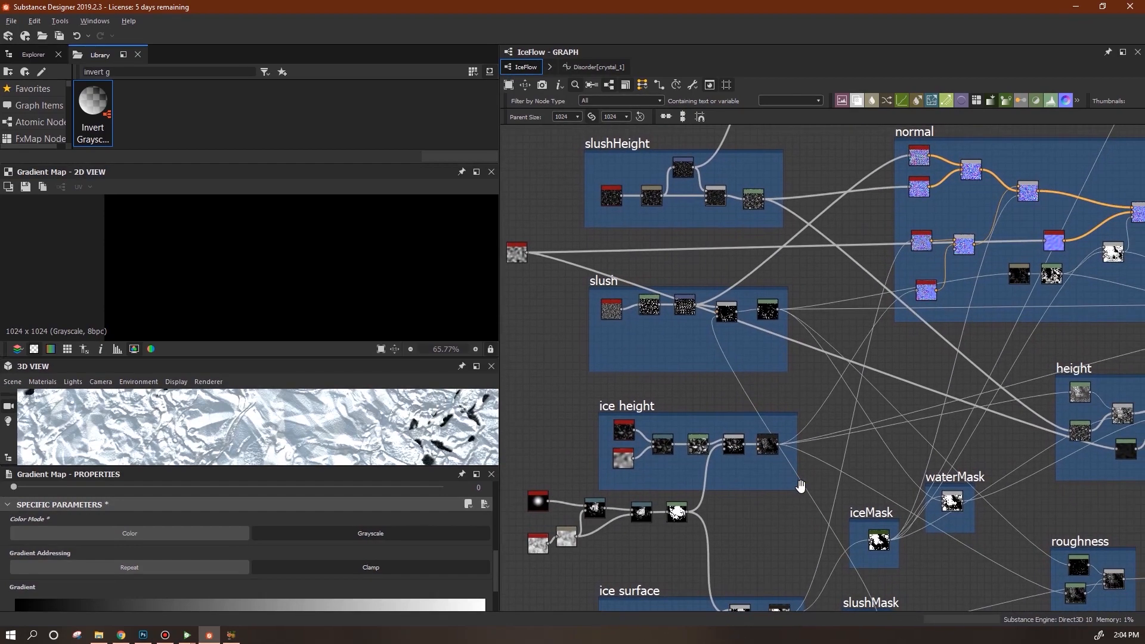
{"action": "middle_click_drag", "start_coordinate": [801, 486], "coordinate": [772, 434]}
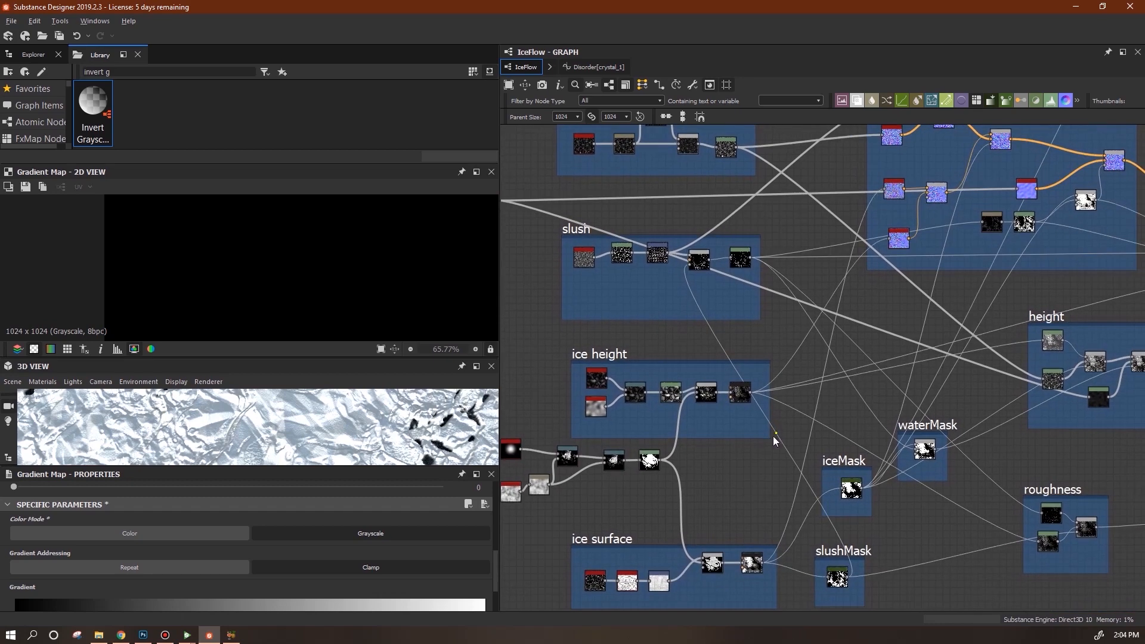
{"action": "double_click", "coordinate": [752, 562]}
{"action": "left_click_drag", "start_coordinate": [295, 358], "coordinate": [295, 469]}
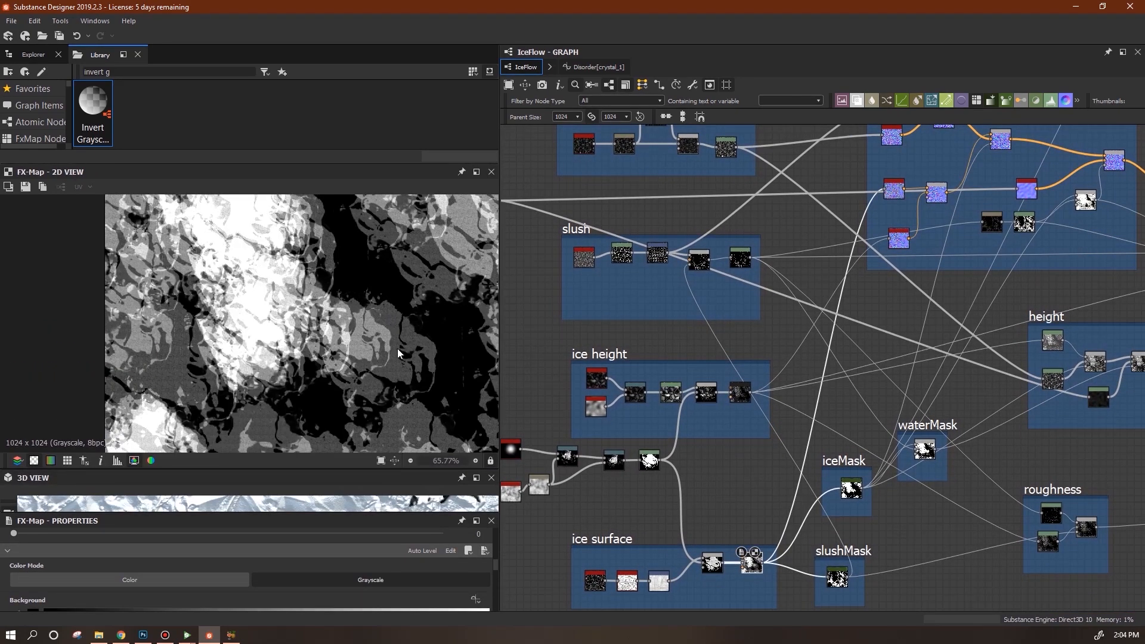
{"action": "middle_click_drag", "start_coordinate": [420, 324], "coordinate": [341, 350]}
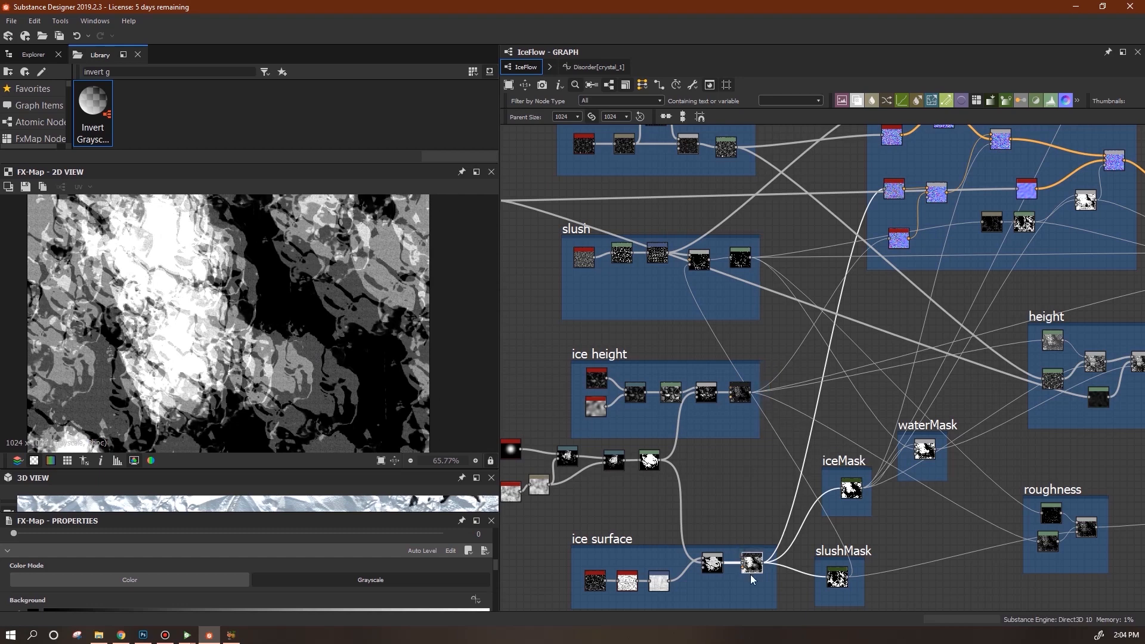
{"action": "middle_click_drag", "start_coordinate": [799, 376], "coordinate": [732, 590]}
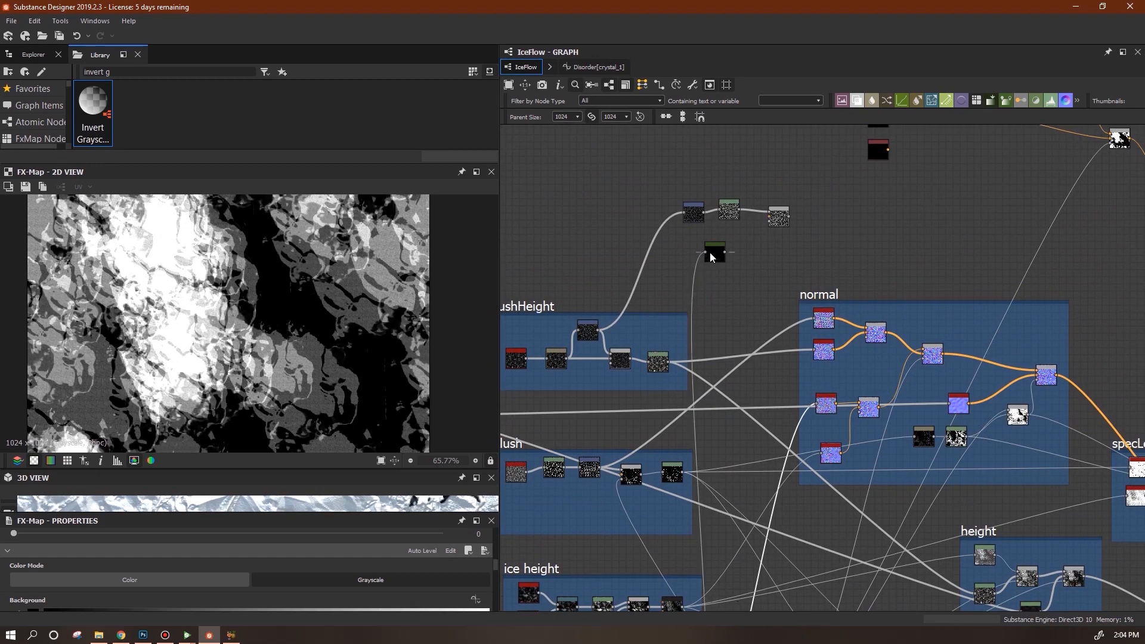
{"action": "mouse_move", "coordinate": [717, 259]}
{"action": "left_mouse_down"}
{"action": "mouse_move", "coordinate": [753, 258]}
{"action": "mouse_move", "coordinate": [730, 255]}
{"action": "left_mouse_up"}
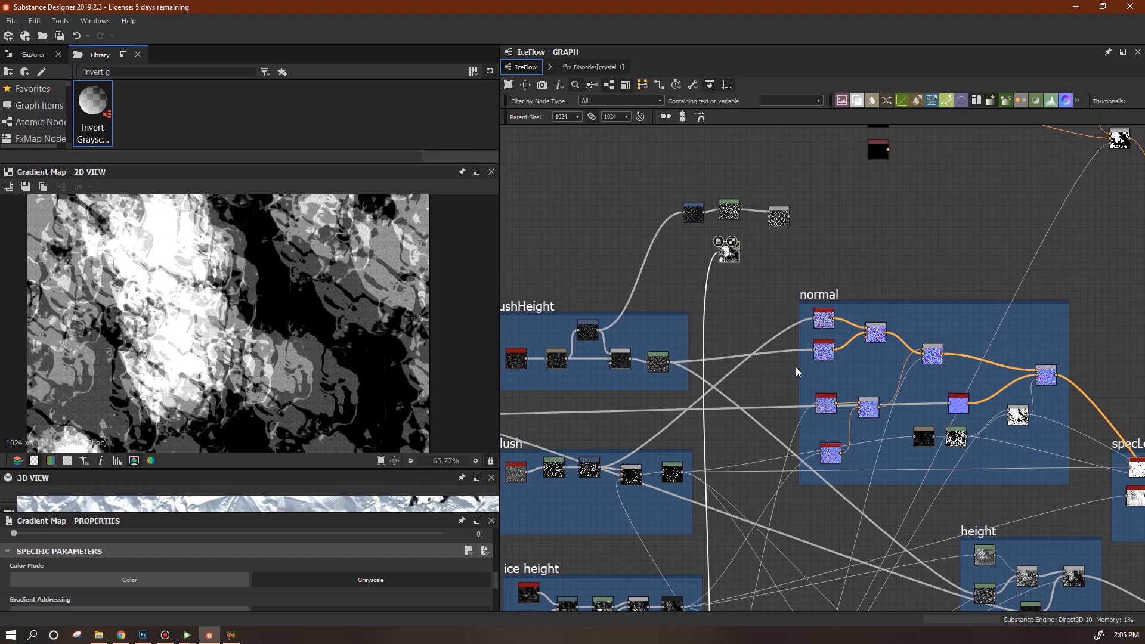
- Add a second Blend node beside the Gradient Map and combine the Gradient Map with the slushMask output in it
{"action": "scroll", "coordinate": [795, 352], "scroll_direction": "down", "scroll_amount": 6}
{"action": "scroll", "coordinate": [740, 478], "scroll_direction": "up", "scroll_amount": 2}
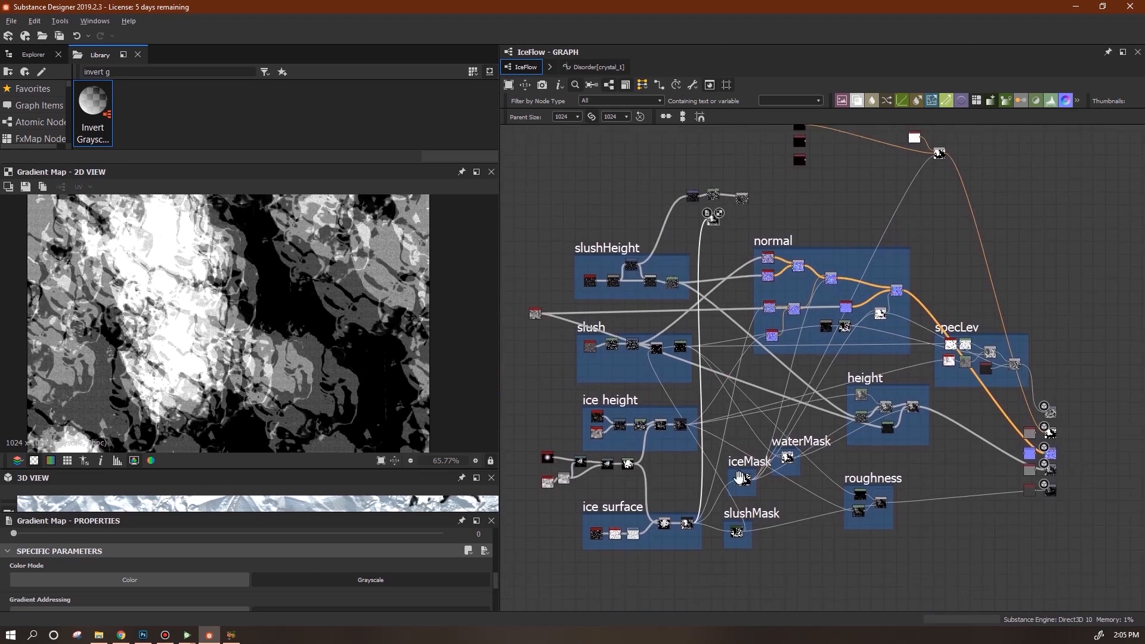
{"action": "left_click_drag", "start_coordinate": [857, 101], "coordinate": [791, 216]}
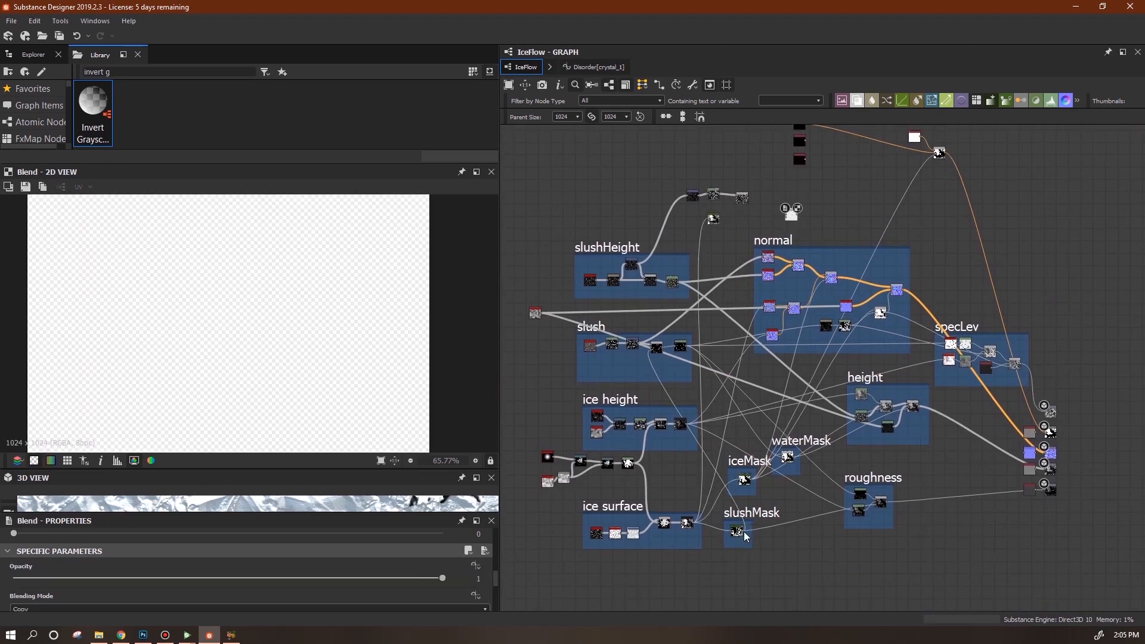
{"action": "scroll", "coordinate": [808, 206], "scroll_direction": "up", "scroll_amount": 4}
{"action": "left_click_drag", "start_coordinate": [761, 212], "coordinate": [667, 223]}
{"action": "left_click_drag", "start_coordinate": [442, 578], "coordinate": [459, 600]}
{"action": "scroll", "coordinate": [842, 159], "scroll_direction": "down", "scroll_amount": 4}
{"action": "middle_click_drag", "start_coordinate": [751, 265], "coordinate": [822, 221]}
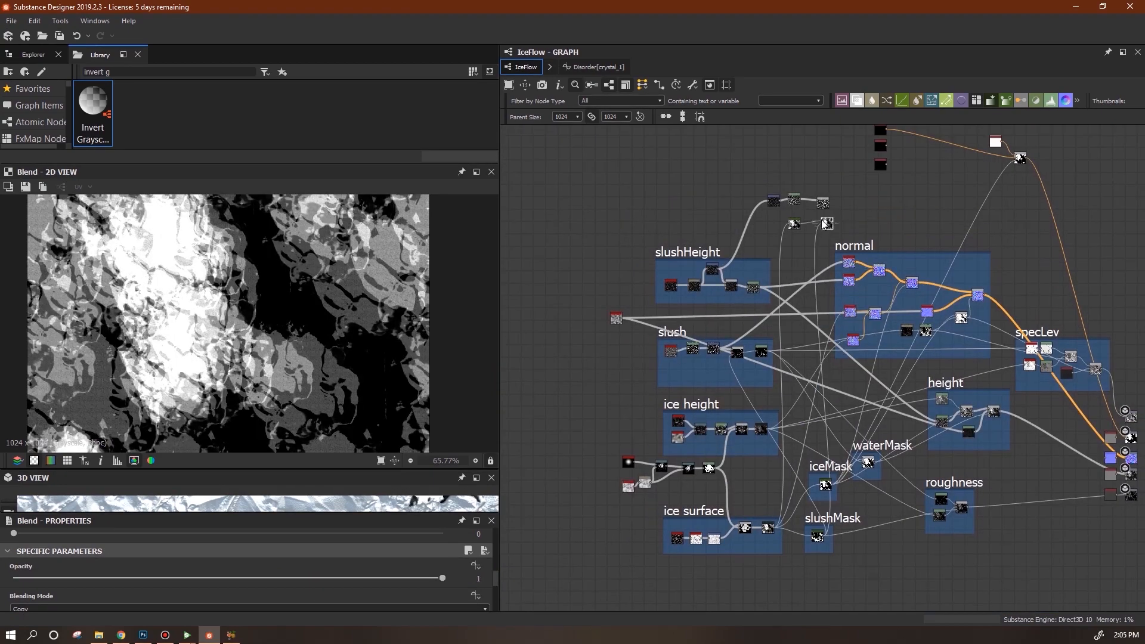
- Check the mask frames behind the new Blend and lower the Blend's Opacity to 0.24
{"action": "scroll", "coordinate": [843, 189], "scroll_direction": "up", "scroll_amount": 5}
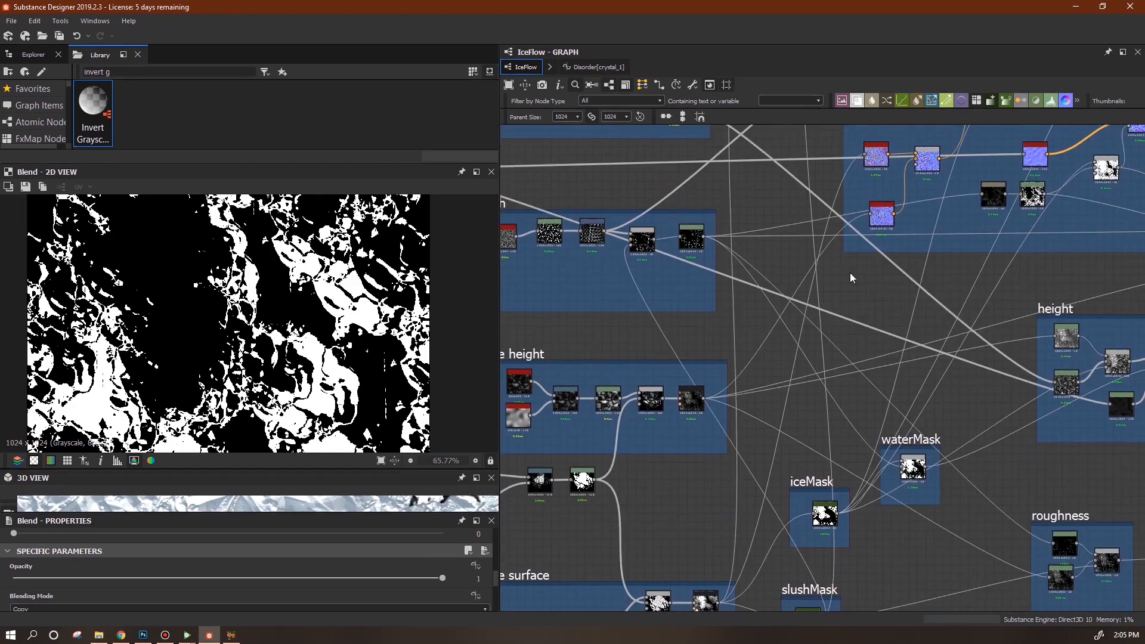
{"action": "scroll", "coordinate": [844, 361], "scroll_direction": "down", "scroll_amount": 3}
{"action": "scroll", "coordinate": [885, 192], "scroll_direction": "up", "scroll_amount": 2}
{"action": "middle_click_drag", "start_coordinate": [883, 187], "coordinate": [869, 329]}
{"action": "scroll", "coordinate": [806, 253], "scroll_direction": "up", "scroll_amount": 2}
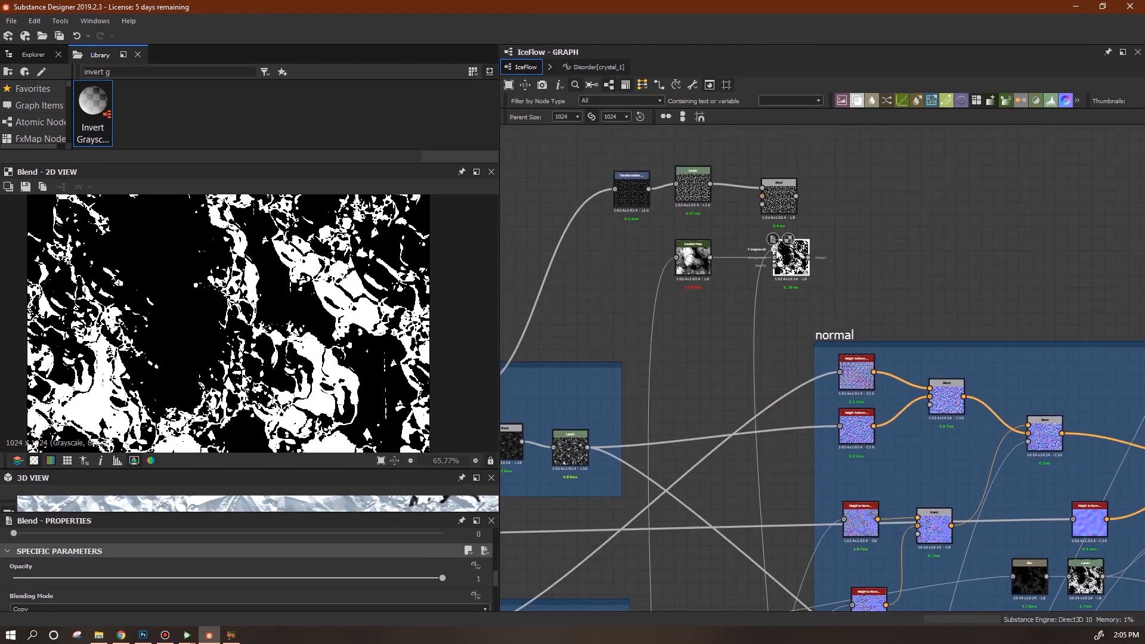
{"action": "middle_click_drag", "start_coordinate": [790, 429], "coordinate": [789, 48]}
{"action": "middle_click_drag", "start_coordinate": [838, 580], "coordinate": [838, 349]}
{"action": "double_click", "coordinate": [797, 418]}
{"action": "middle_click_drag", "start_coordinate": [813, 399], "coordinate": [824, 567]}
{"action": "middle_click_drag", "start_coordinate": [843, 186], "coordinate": [855, 637]}
{"action": "left_click_drag", "start_coordinate": [442, 578], "coordinate": [177, 597]}
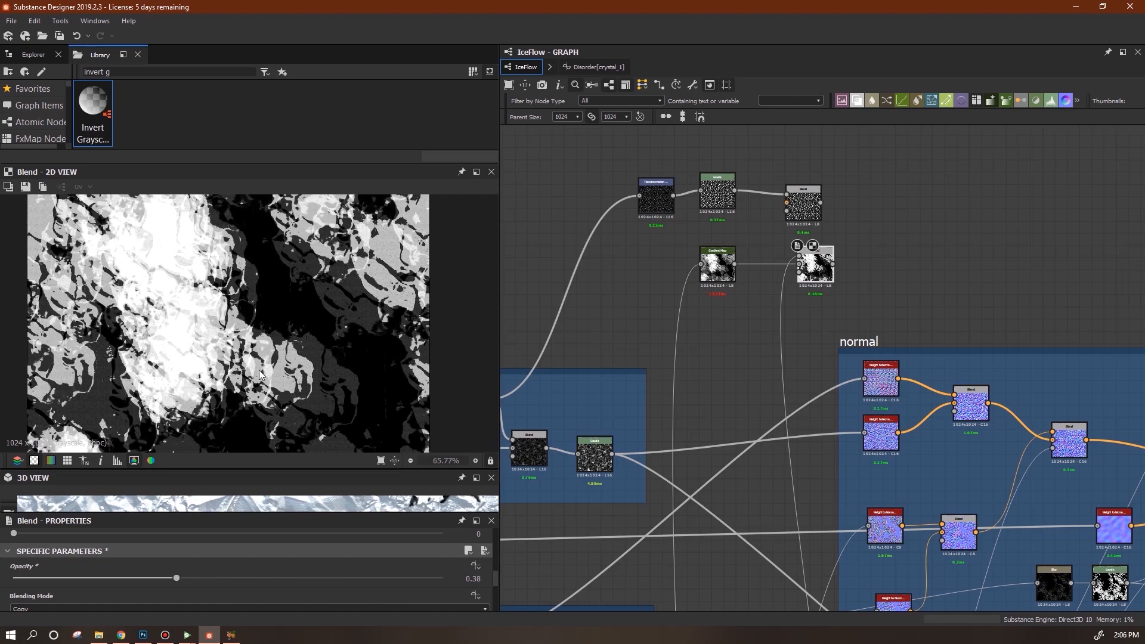
{"action": "left_click_drag", "start_coordinate": [177, 578], "coordinate": [116, 578]}
- Preview the Gradient Map and add gradient keys so it rises from black to white and falls back to black
{"action": "left_click", "coordinate": [720, 267]}
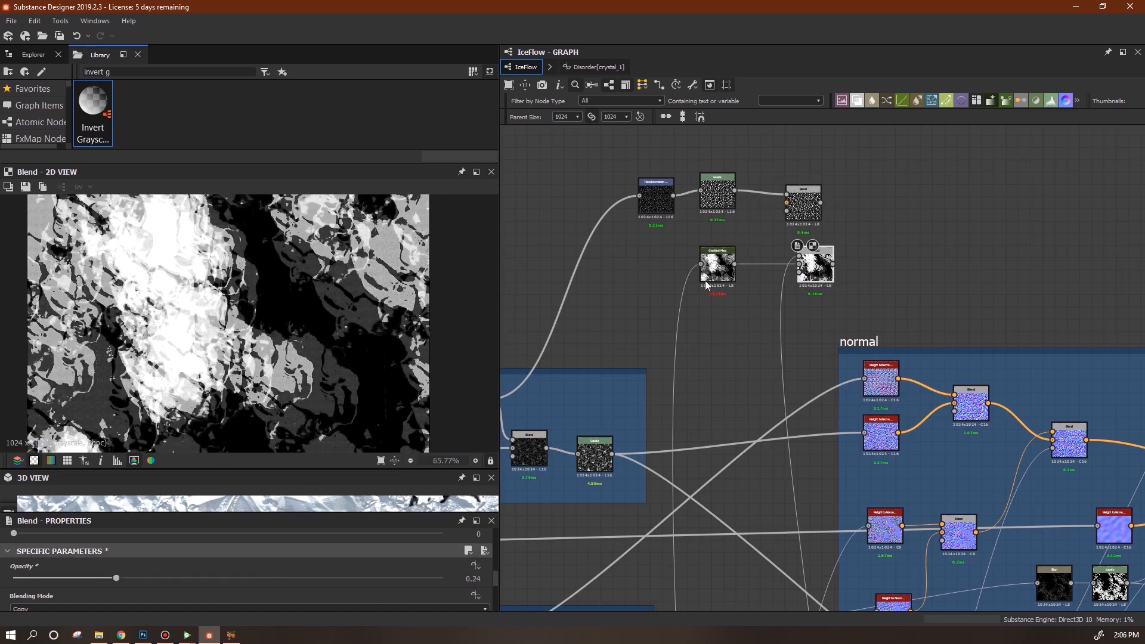
{"action": "double_click", "coordinate": [721, 269]}
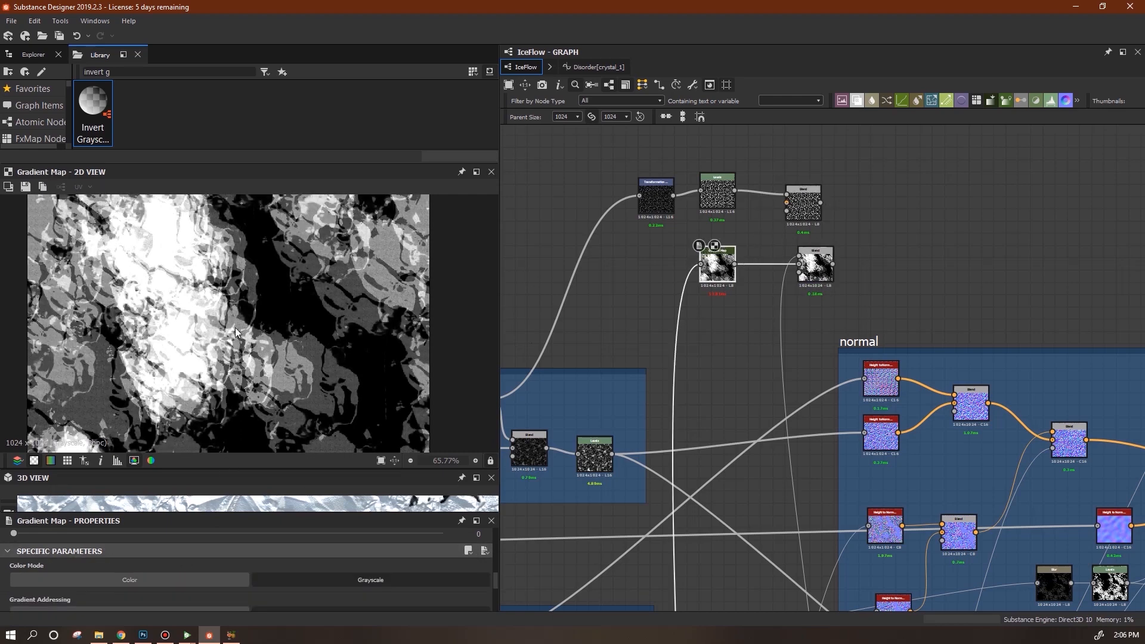
{"action": "scroll", "coordinate": [285, 364], "scroll_direction": "up", "scroll_amount": 3}
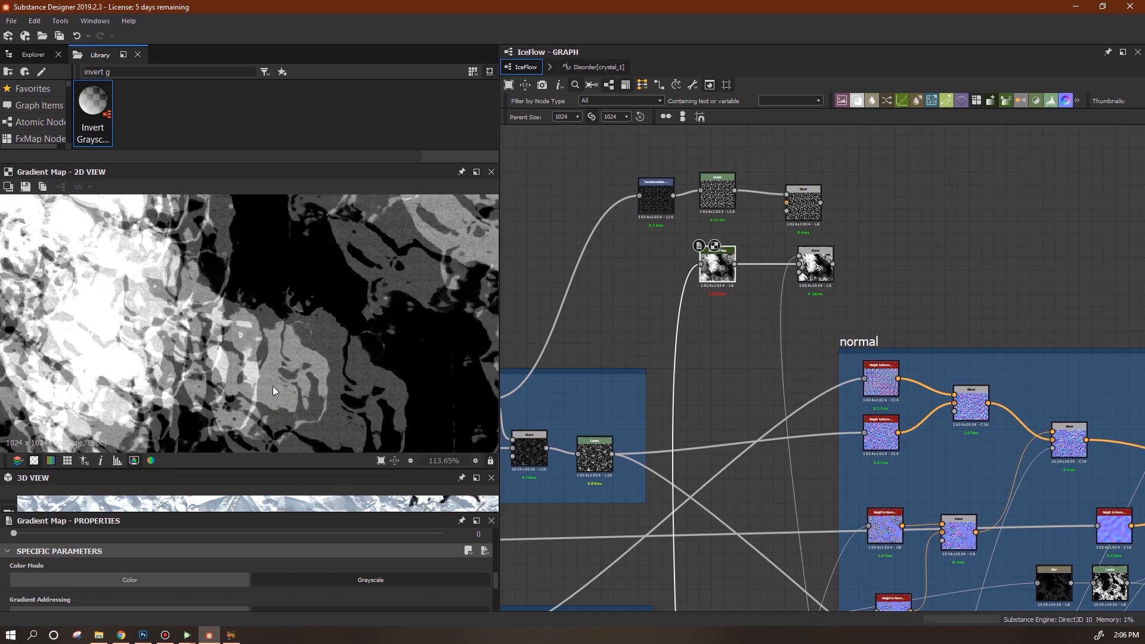
{"action": "scroll", "coordinate": [725, 358], "scroll_direction": "down", "scroll_amount": 5}
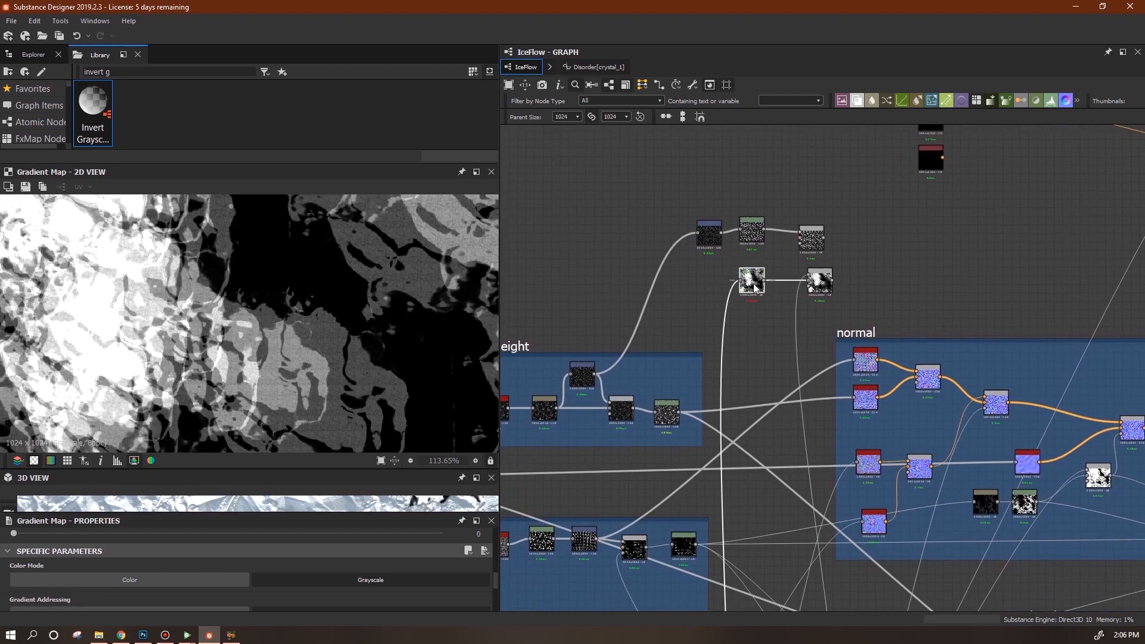
{"action": "left_click_drag", "start_coordinate": [495, 581], "coordinate": [496, 606]}
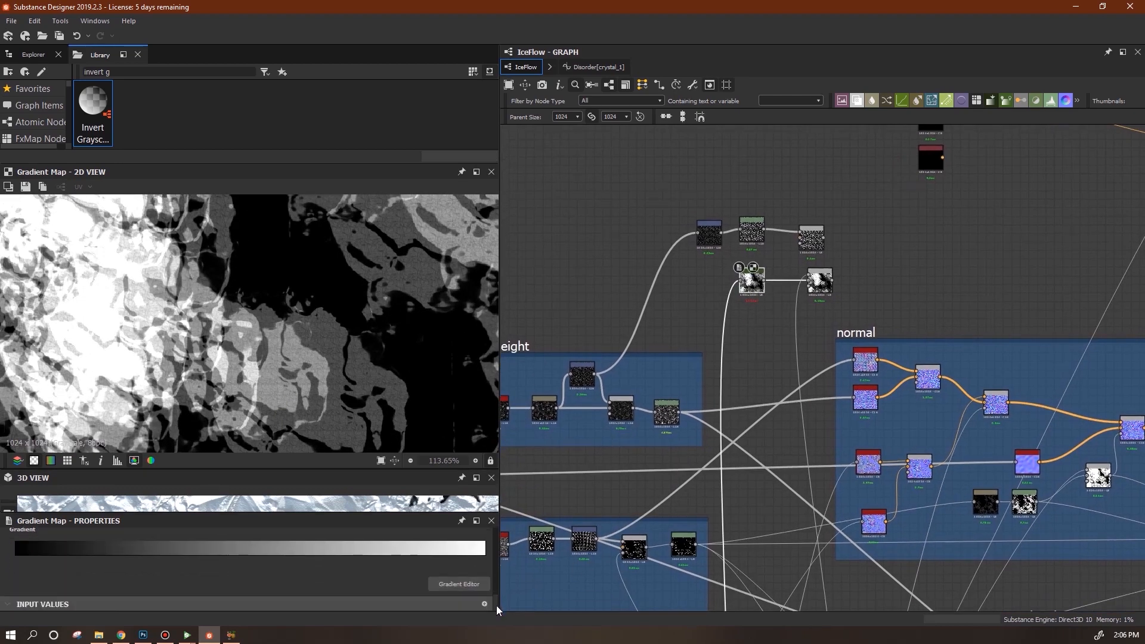
{"action": "left_click", "coordinate": [484, 557]}
{"action": "left_click", "coordinate": [460, 555]}
{"action": "left_click", "coordinate": [21, 555]}
{"action": "left_click_drag", "start_coordinate": [23, 561], "coordinate": [232, 564]}
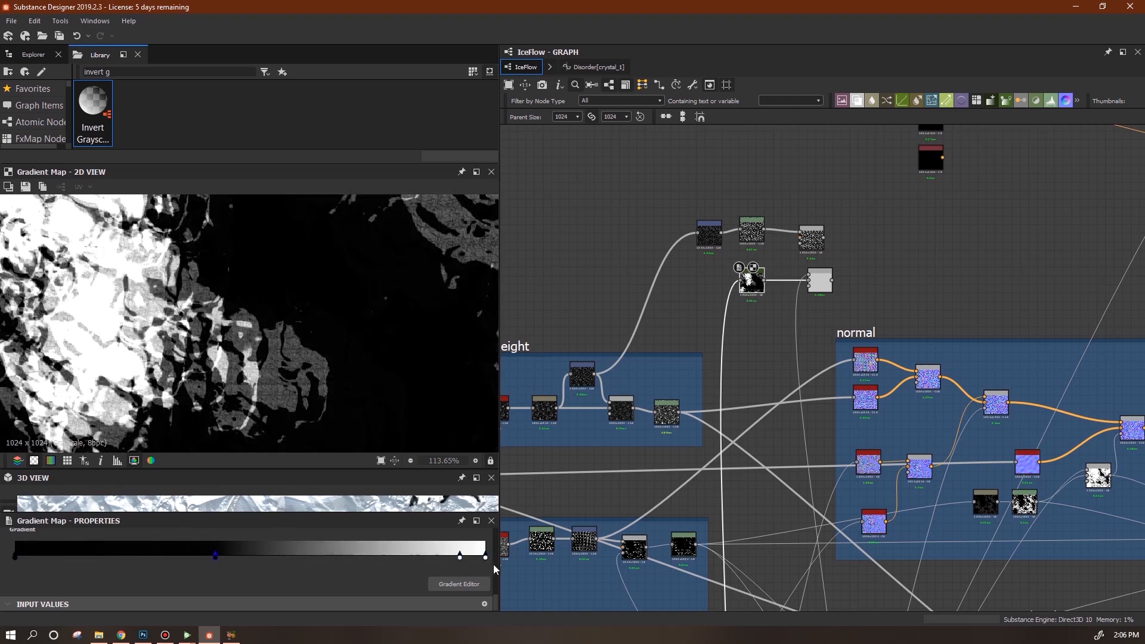
{"action": "left_click_drag", "start_coordinate": [455, 557], "coordinate": [455, 557]}
{"action": "left_click_drag", "start_coordinate": [460, 557], "coordinate": [483, 557]}
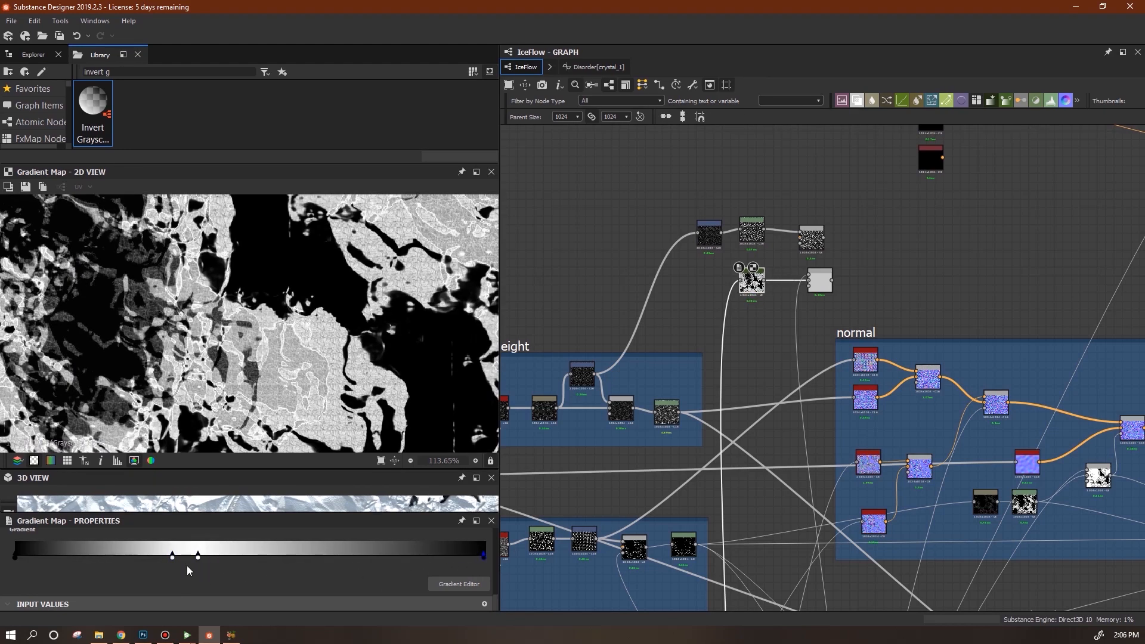
- Tighten the Gradient Map's keys into a narrow white band with sharp black on both sides, and preview the Blend beside it
{"action": "left_click_drag", "start_coordinate": [163, 565], "coordinate": [208, 552]}
{"action": "left_click_drag", "start_coordinate": [198, 557], "coordinate": [272, 559]}
{"action": "left_click_drag", "start_coordinate": [483, 557], "coordinate": [280, 561]}
{"action": "left_click_drag", "start_coordinate": [15, 557], "coordinate": [239, 569]}
{"action": "left_click_drag", "start_coordinate": [257, 569], "coordinate": [178, 559]}
{"action": "left_click_drag", "start_coordinate": [266, 557], "coordinate": [314, 559]}
{"action": "double_click", "coordinate": [820, 281]}
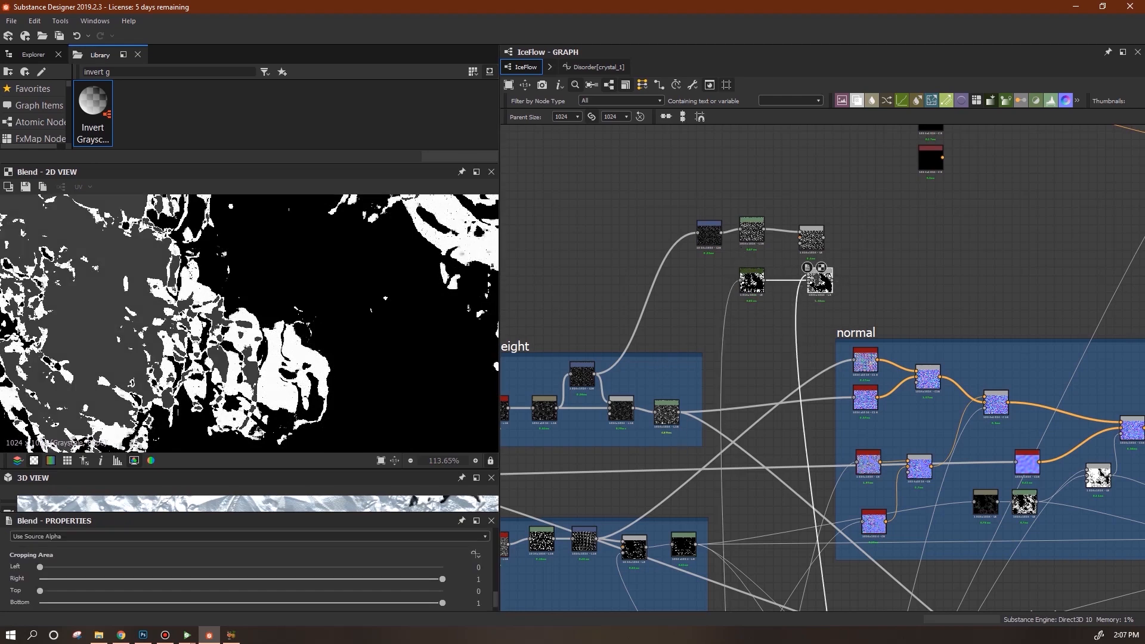
- Compare with the ice surface FX-Map, delete the Blend beside the Gradient Map, and move the Gradient Map lower
{"action": "middle_click_drag", "start_coordinate": [753, 539], "coordinate": [776, 215]}
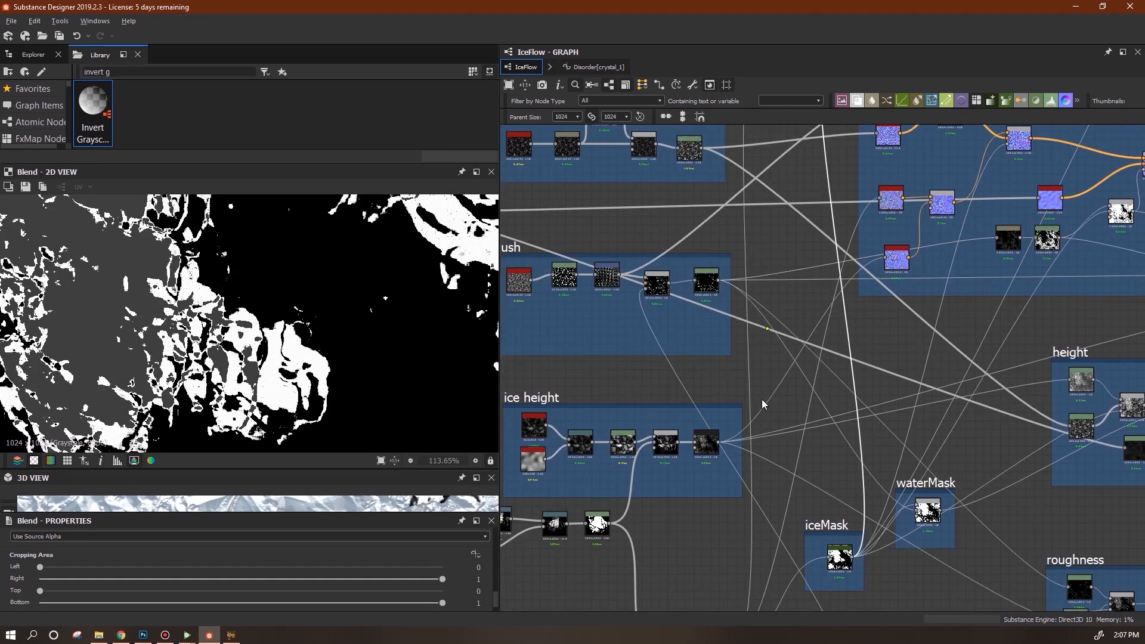
{"action": "middle_click_drag", "start_coordinate": [716, 390], "coordinate": [748, 245]}
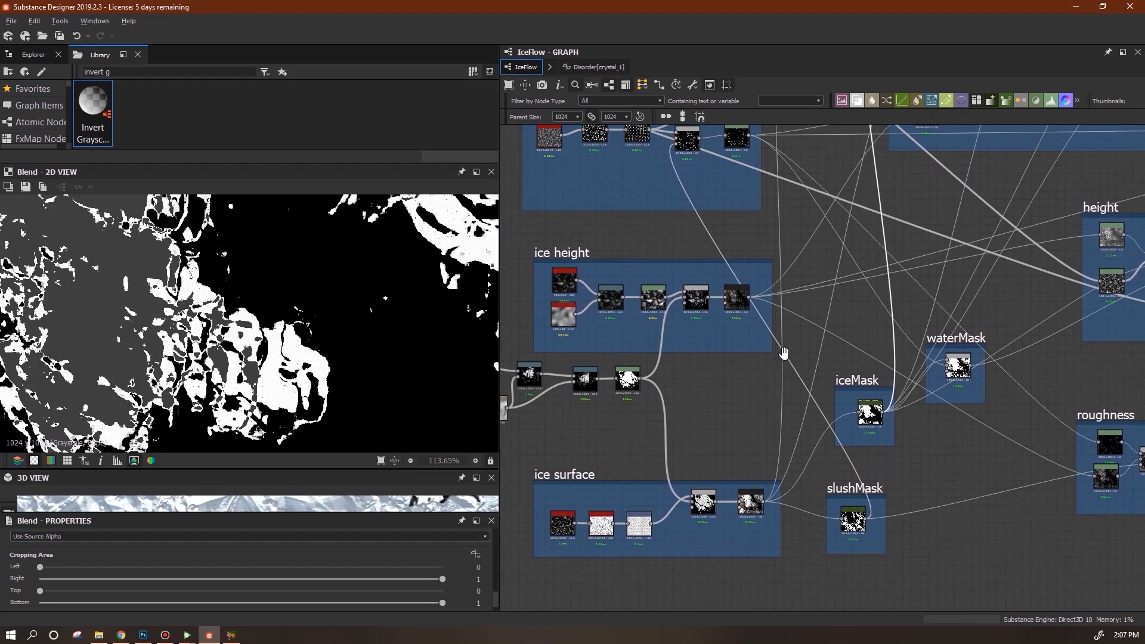
{"action": "double_click", "coordinate": [752, 504]}
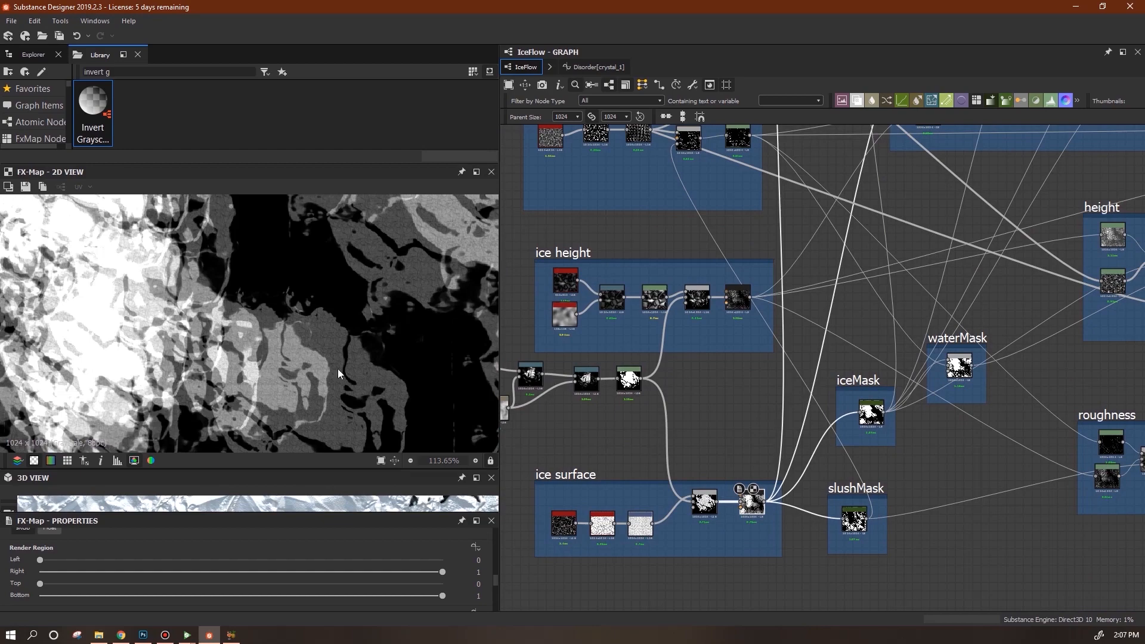
{"action": "middle_click_drag", "start_coordinate": [858, 446], "coordinate": [843, 583]}
{"action": "middle_click_drag", "start_coordinate": [885, 247], "coordinate": [846, 560]}
{"action": "left_click", "coordinate": [822, 334]}
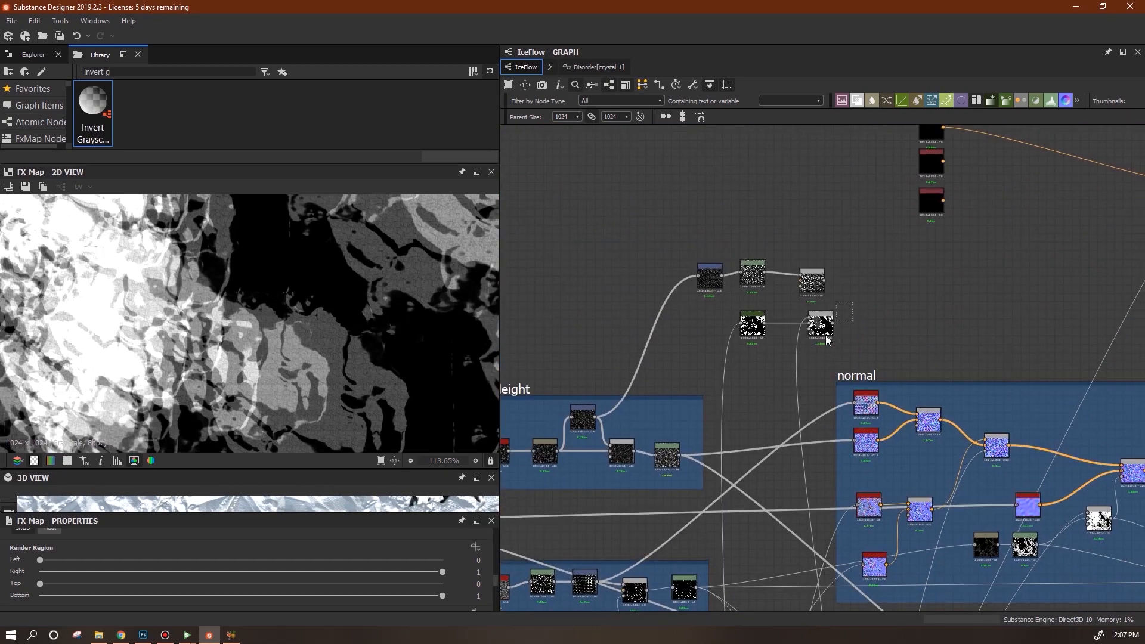
{"action": "key", "text": "Delete"}
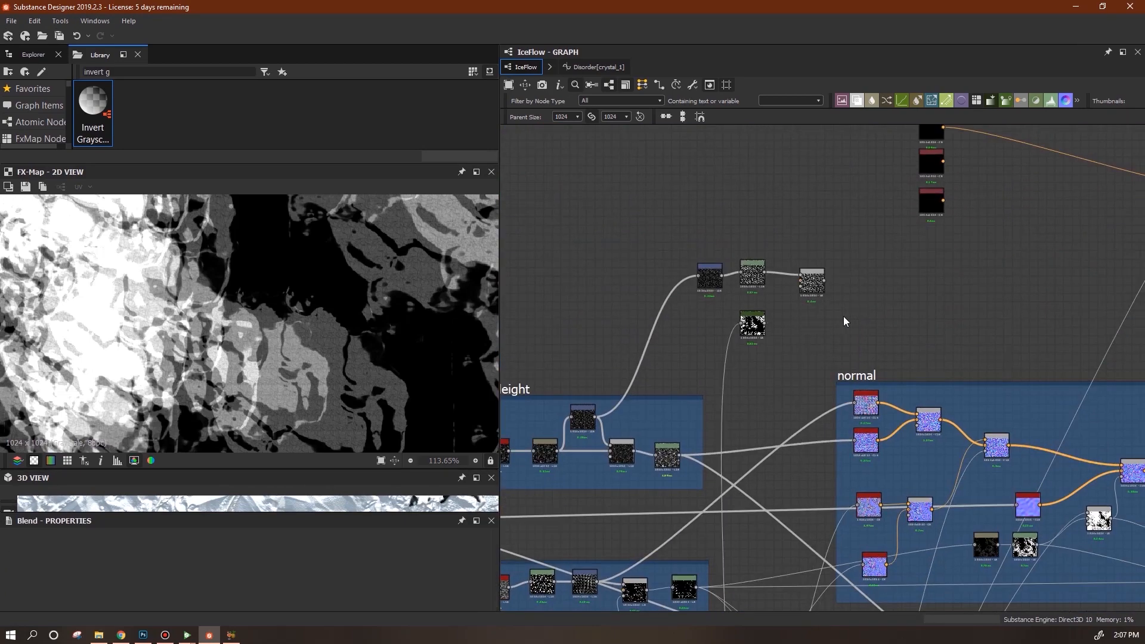
{"action": "left_click_drag", "start_coordinate": [757, 319], "coordinate": [753, 361]}
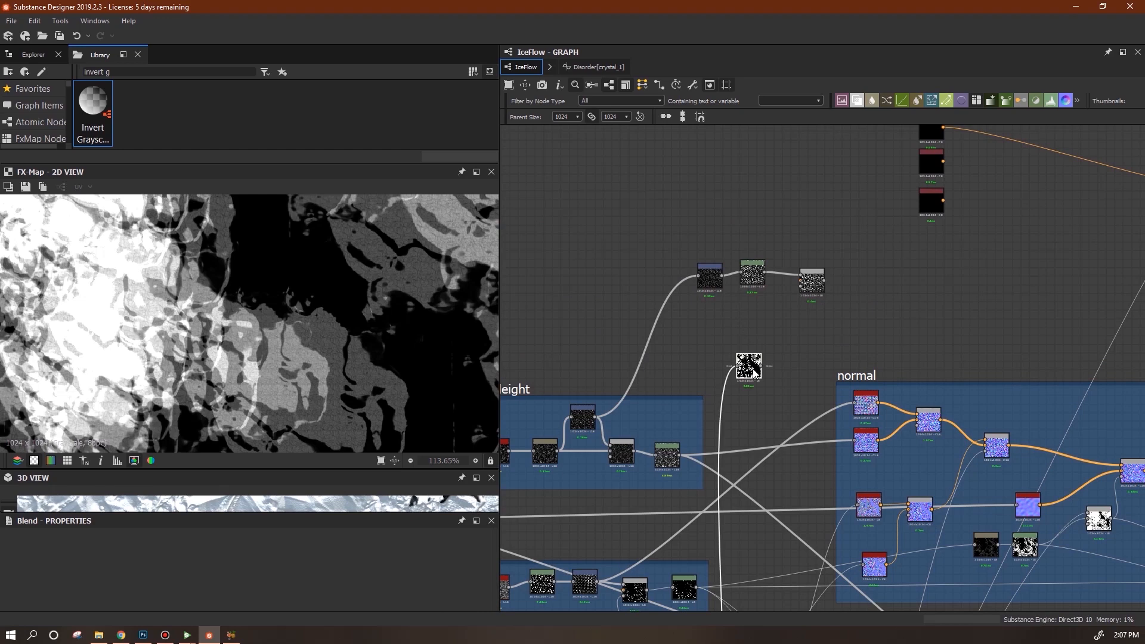
- Add a Blend that combines the slush detail Blend with the ice surface Gradient Map, repositioning both source nodes
{"action": "double_click", "coordinate": [809, 285]}
{"action": "left_click_drag", "start_coordinate": [812, 287], "coordinate": [805, 280]}
{"action": "left_click_drag", "start_coordinate": [757, 381], "coordinate": [836, 362]}
{"action": "left_click_drag", "start_coordinate": [860, 153], "coordinate": [889, 263]}
{"action": "left_click_drag", "start_coordinate": [815, 273], "coordinate": [887, 280]}
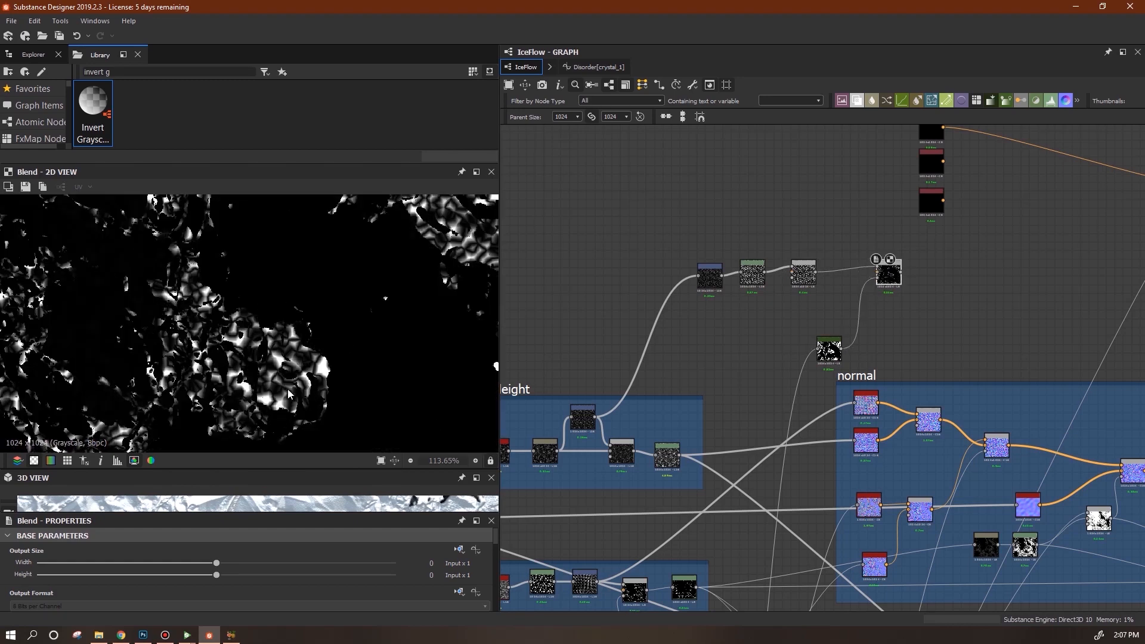
- Tidy the row of slush detail nodes above the slushHeight frame so they line up with even spacing
{"action": "middle_click_drag", "start_coordinate": [884, 335], "coordinate": [935, 325]}
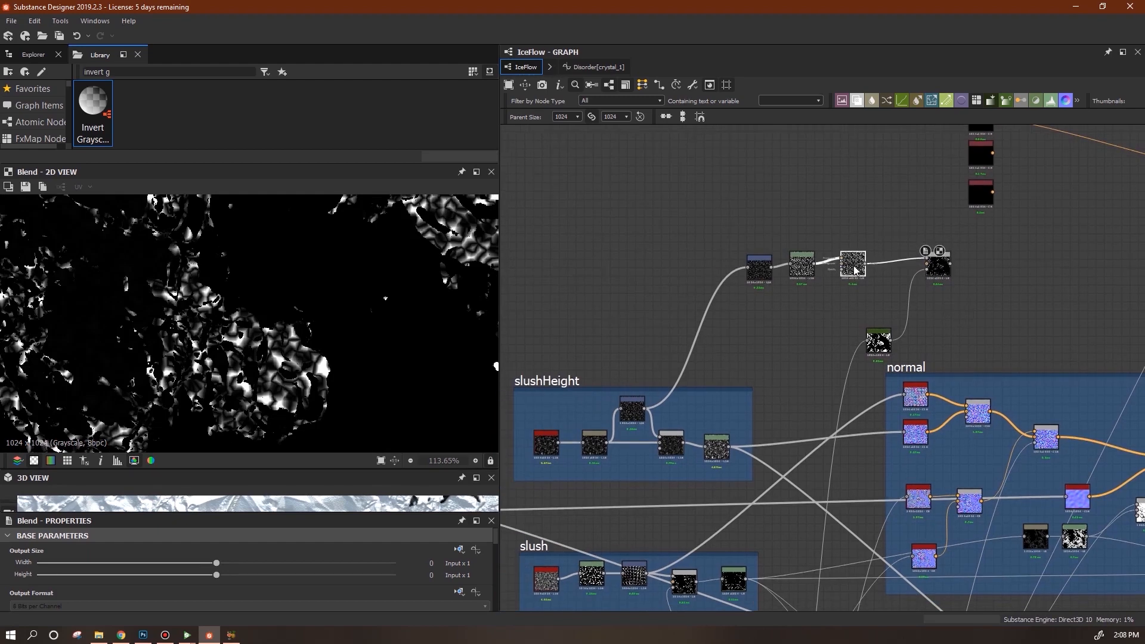
{"action": "left_click_drag", "start_coordinate": [856, 270], "coordinate": [769, 251]}
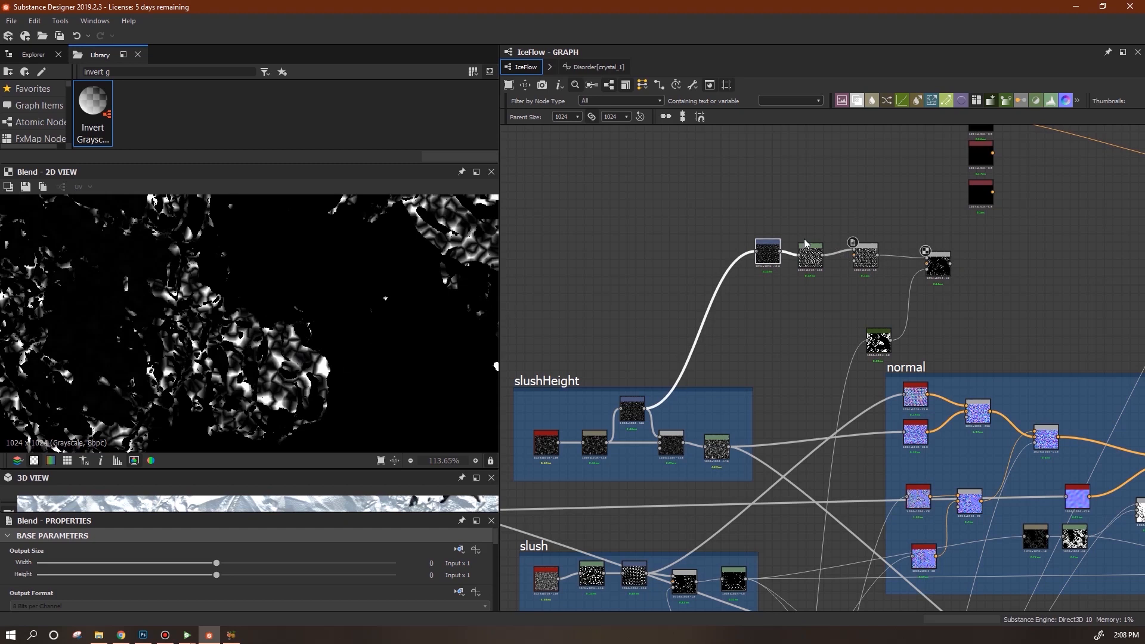
{"action": "left_click_drag", "start_coordinate": [813, 262], "coordinate": [882, 261]}
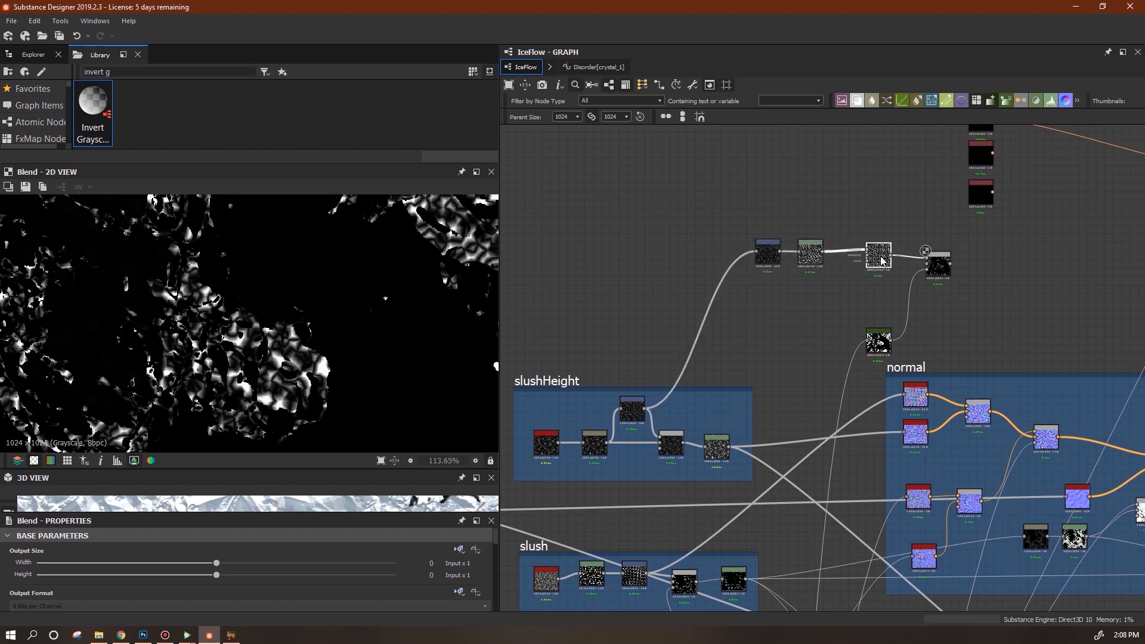
{"action": "left_click_drag", "start_coordinate": [808, 259], "coordinate": [816, 257]}
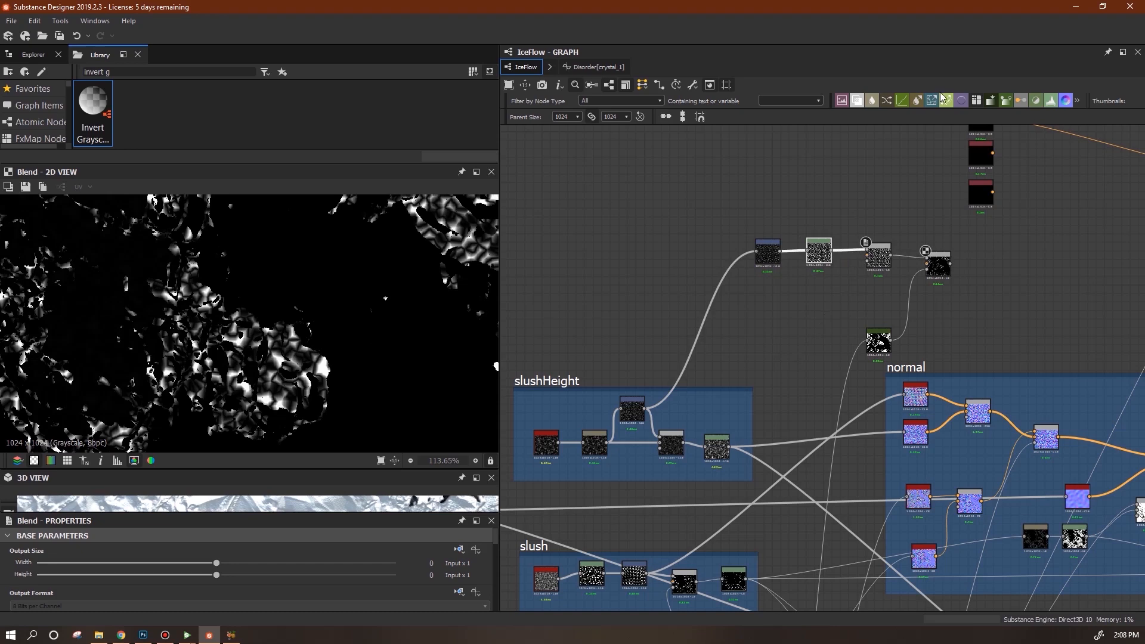
- Add a second Gradient Map beside the first, feed it from the ice nodes below, and preview the first one
{"action": "left_click", "coordinate": [1006, 102]}
{"action": "left_click", "coordinate": [796, 316]}
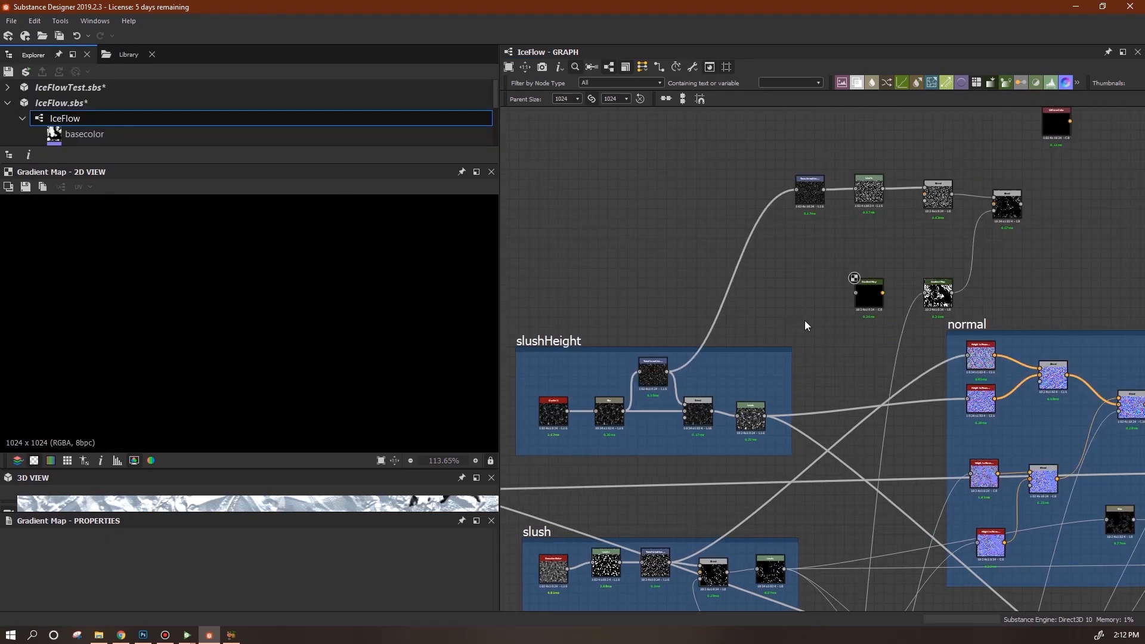
{"action": "scroll", "coordinate": [784, 284], "scroll_direction": "up", "scroll_amount": 3}
{"action": "middle_click_drag", "start_coordinate": [804, 305], "coordinate": [777, 279]}
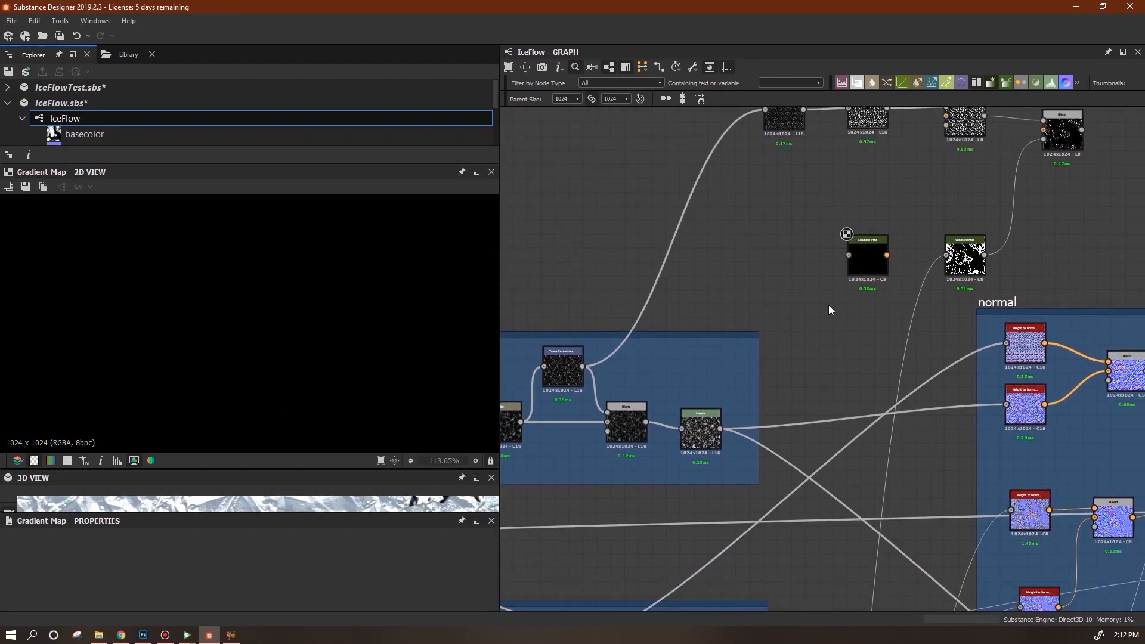
{"action": "scroll", "coordinate": [852, 316], "scroll_direction": "down", "scroll_amount": 3}
{"action": "middle_click_drag", "start_coordinate": [852, 355], "coordinate": [820, 260]}
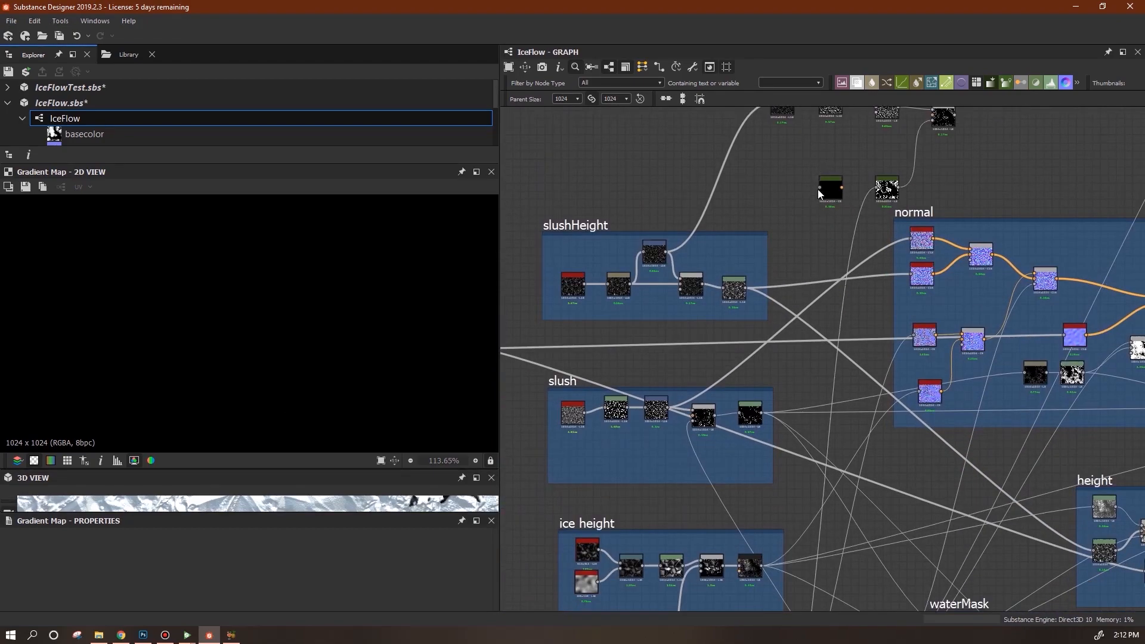
{"action": "middle_click_drag", "start_coordinate": [827, 467], "coordinate": [847, 386]}
{"action": "scroll", "coordinate": [246, 331], "scroll_direction": "up", "scroll_amount": 3}
{"action": "middle_click_drag", "start_coordinate": [247, 331], "coordinate": [350, 340]}
{"action": "scroll", "coordinate": [399, 356], "scroll_direction": "down", "scroll_amount": 2}
{"action": "scroll", "coordinate": [391, 374], "scroll_direction": "down", "scroll_amount": 1}
{"action": "middle_click_drag", "start_coordinate": [779, 264], "coordinate": [739, 450]}
{"action": "double_click", "coordinate": [834, 321]}
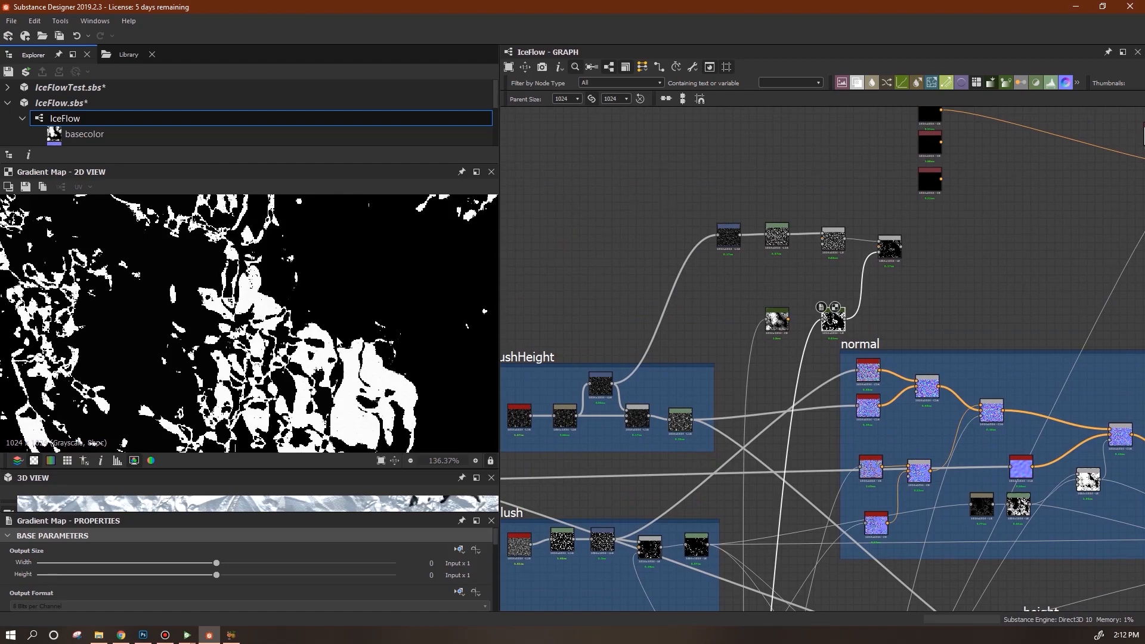
- Switch to Substance Player, examine the IceFlowTest ice surface up close in 3D, and return to Substance Designer
{"action": "left_click", "coordinate": [188, 634]}
{"action": "left_click_drag", "start_coordinate": [470, 387], "coordinate": [453, 481]}
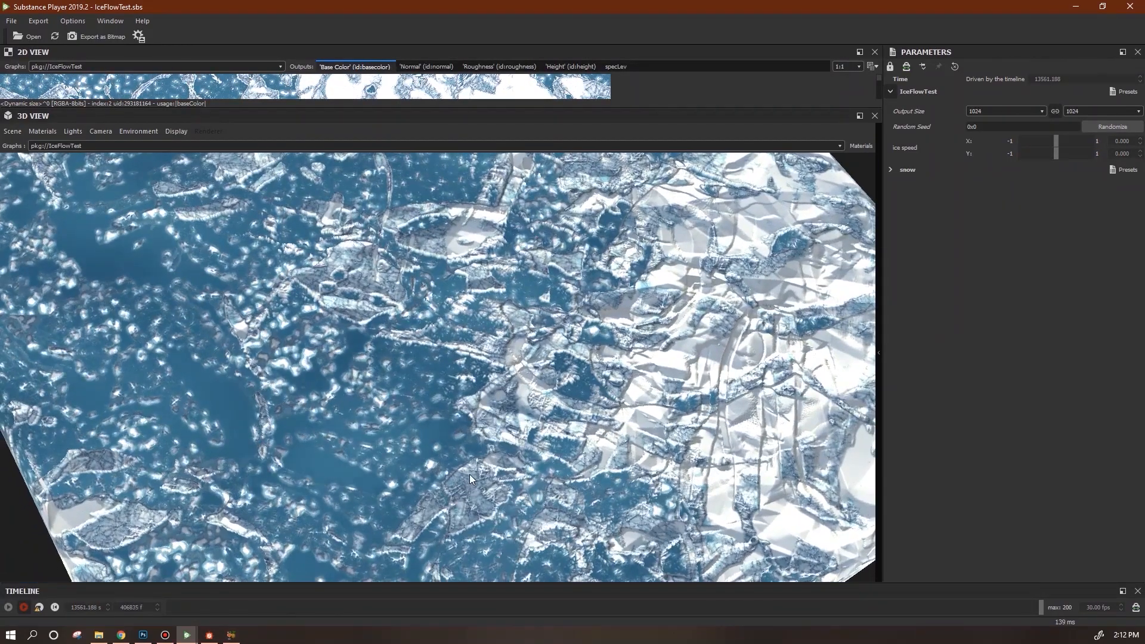
{"action": "scroll", "coordinate": [353, 241], "scroll_direction": "up", "scroll_amount": 3}
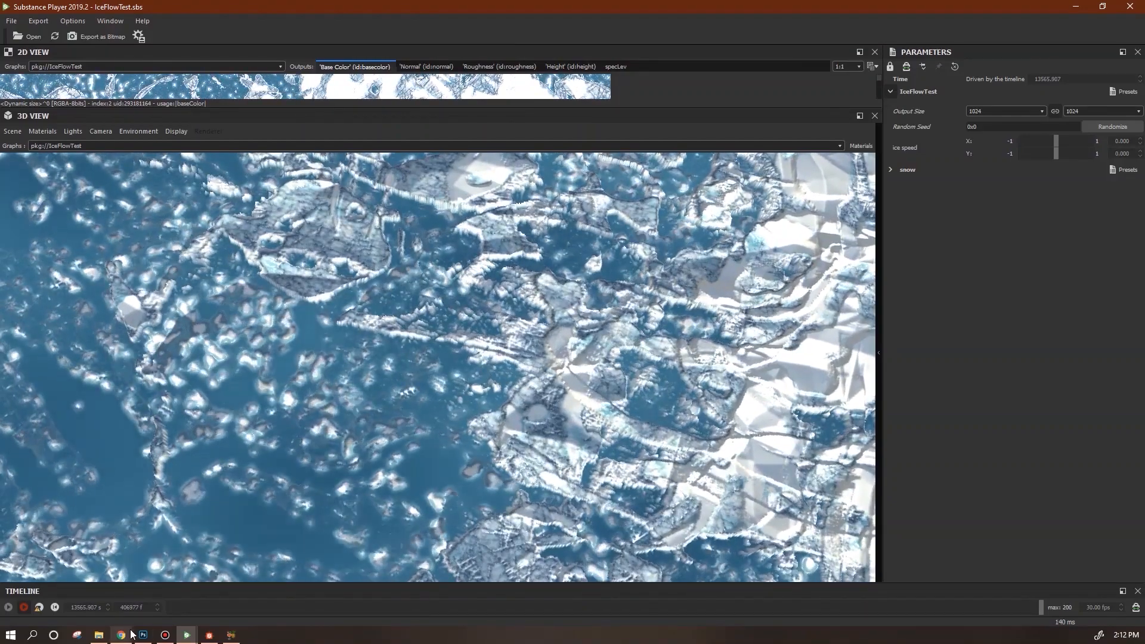
{"action": "left_click", "coordinate": [209, 635]}
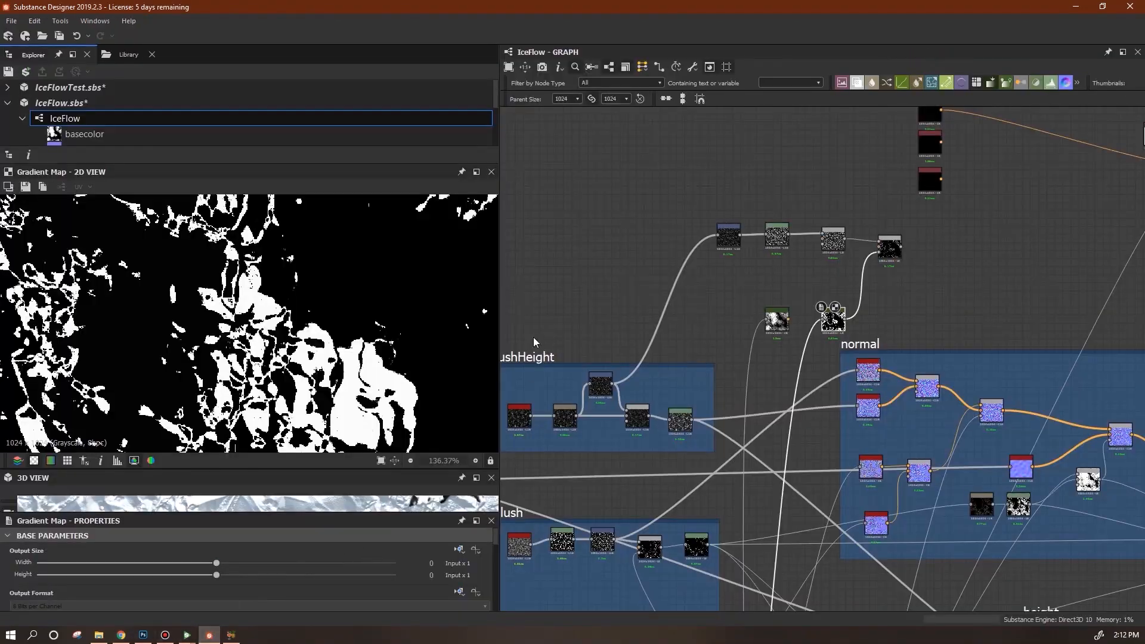
- Spread out the slush detail and mask nodes, and preview the new Gradient Map placed beneath the slush row
{"action": "middle_click_drag", "start_coordinate": [773, 391], "coordinate": [806, 416]}
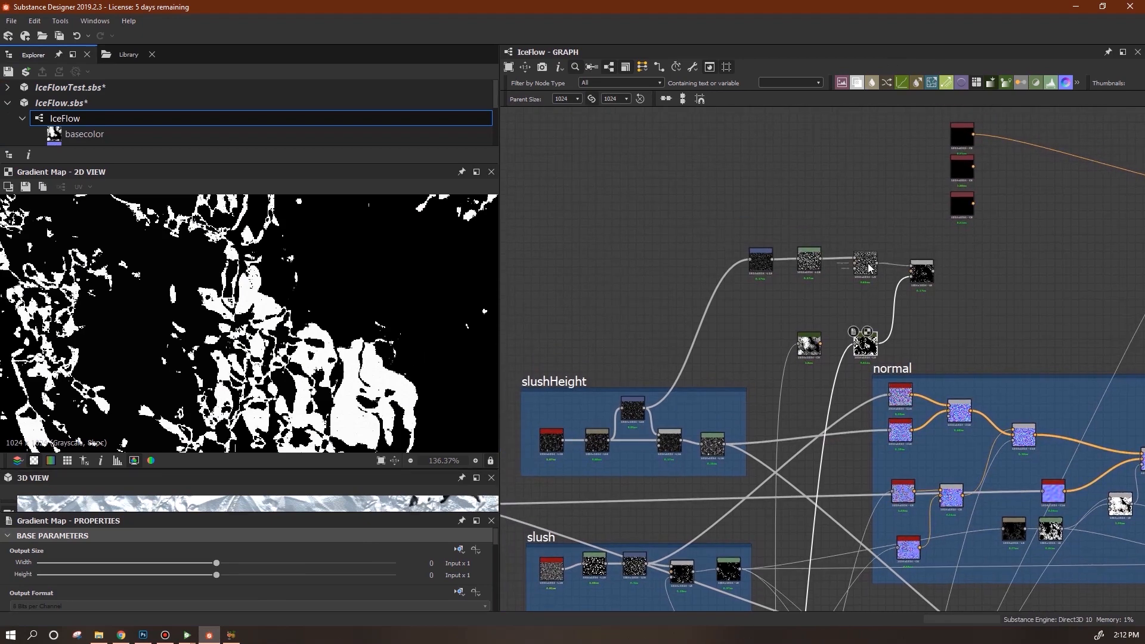
{"action": "left_click", "coordinate": [871, 270]}
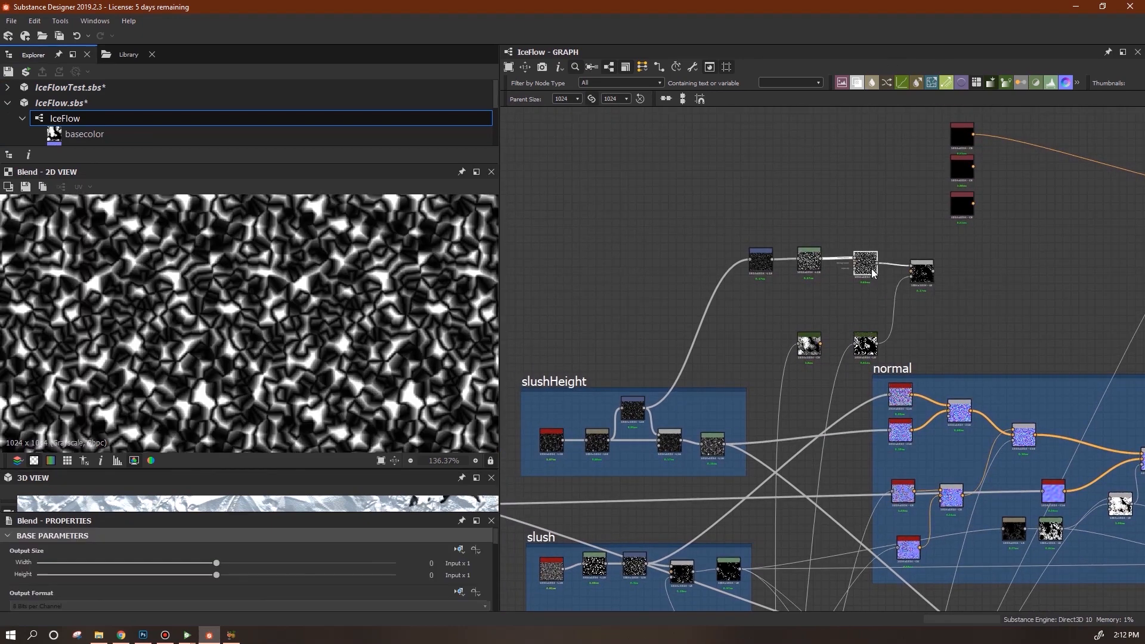
{"action": "middle_click_drag", "start_coordinate": [878, 299], "coordinate": [906, 308]}
{"action": "left_click_drag", "start_coordinate": [950, 277], "coordinate": [962, 278]}
{"action": "left_click_drag", "start_coordinate": [895, 267], "coordinate": [913, 259]}
{"action": "left_click_drag", "start_coordinate": [840, 266], "coordinate": [848, 251]}
{"action": "mouse_move", "coordinate": [787, 273]}
{"action": "left_mouse_down"}
{"action": "mouse_move", "coordinate": [789, 245]}
{"action": "mouse_move", "coordinate": [792, 260]}
{"action": "left_mouse_up"}
{"action": "left_click_drag", "start_coordinate": [837, 354], "coordinate": [820, 326]}
{"action": "left_click_drag", "start_coordinate": [794, 263], "coordinate": [798, 257]}
{"action": "double_click", "coordinate": [819, 322]}
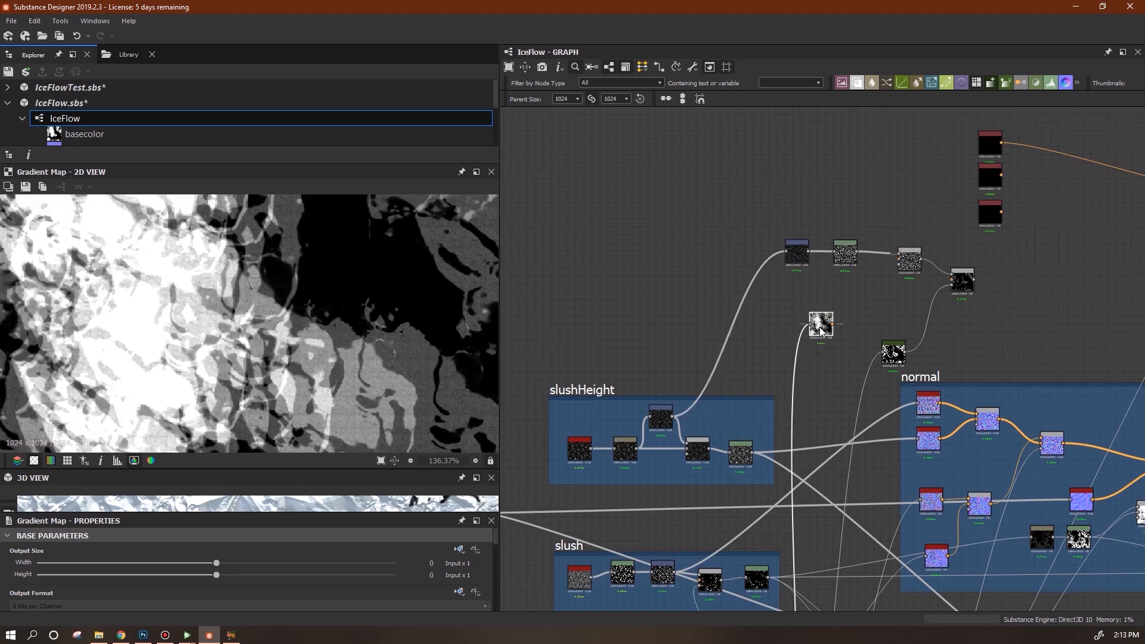
- Rearrange the new Gradient Map's keys into a narrow black band between white areas on both sides
{"action": "left_click_drag", "start_coordinate": [496, 533], "coordinate": [496, 595]}
{"action": "scroll", "coordinate": [337, 423], "scroll_direction": "up", "scroll_amount": 5}
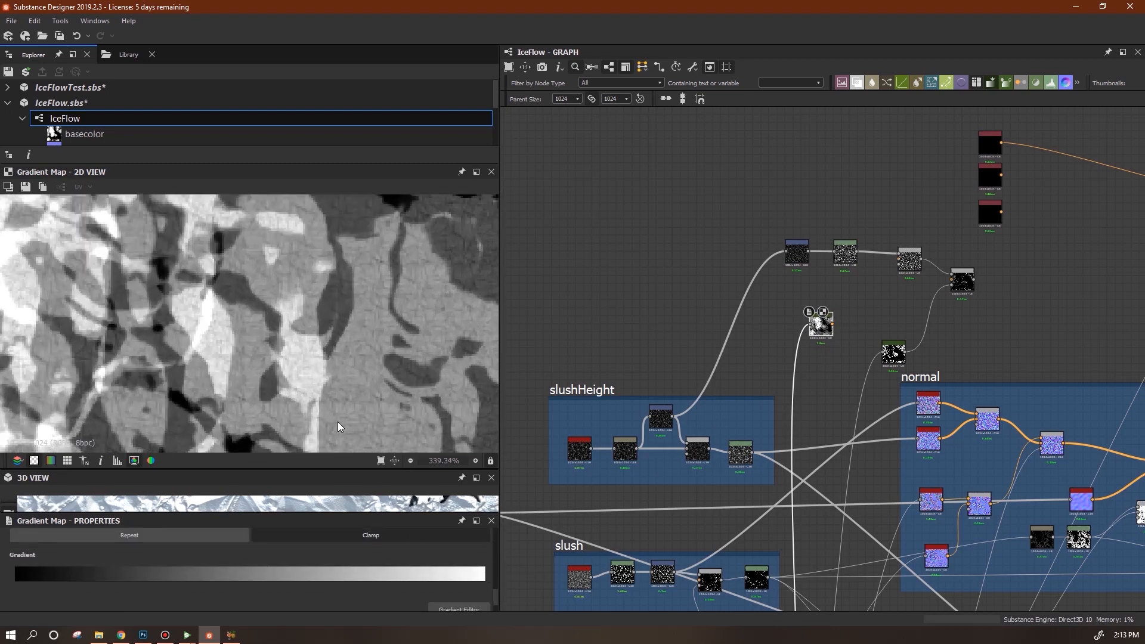
{"action": "left_click_drag", "start_coordinate": [484, 583], "coordinate": [473, 584]}
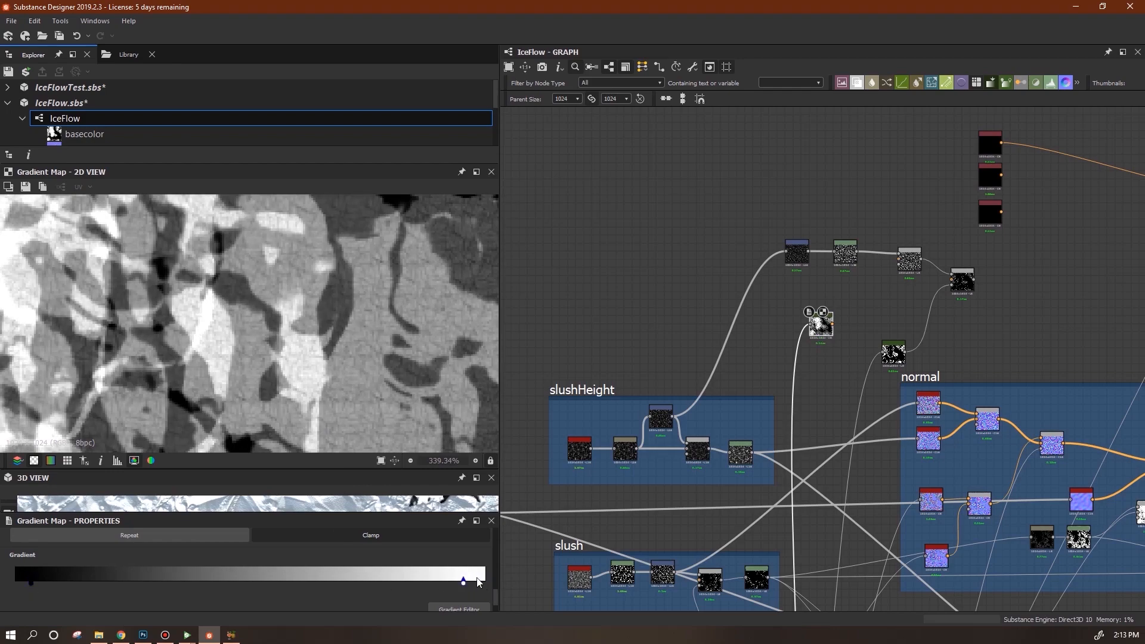
{"action": "left_click_drag", "start_coordinate": [19, 581], "coordinate": [184, 589]}
{"action": "left_click_drag", "start_coordinate": [465, 585], "coordinate": [15, 584]}
{"action": "left_click_drag", "start_coordinate": [184, 584], "coordinate": [289, 586]}
{"action": "left_click_drag", "start_coordinate": [107, 584], "coordinate": [228, 584]}
{"action": "left_click_drag", "start_coordinate": [476, 583], "coordinate": [306, 585]}
{"action": "left_click_drag", "start_coordinate": [15, 583], "coordinate": [215, 588]}
{"action": "scroll", "coordinate": [337, 334], "scroll_direction": "down", "scroll_amount": 4}
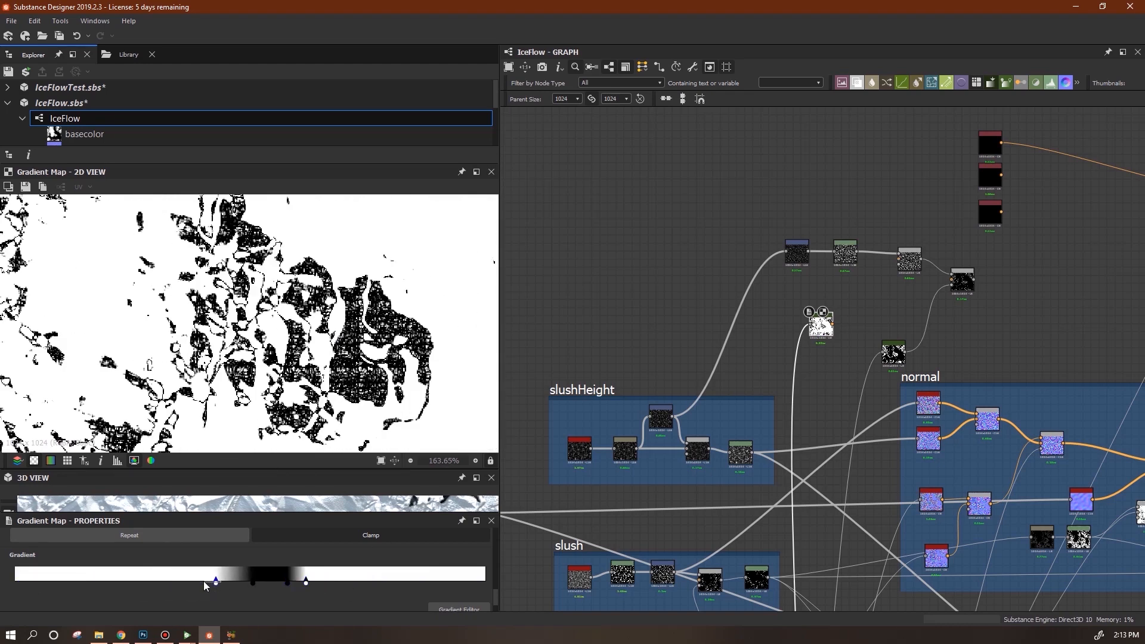
- Stack the two Gradient Maps and combine them in a new Blend, switching the black-band one to grayscale
{"action": "double_click", "coordinate": [894, 353]}
{"action": "double_click", "coordinate": [822, 327]}
{"action": "left_click_drag", "start_coordinate": [893, 353], "coordinate": [825, 362]}
{"action": "left_click_drag", "start_coordinate": [860, 86], "coordinate": [865, 333]}
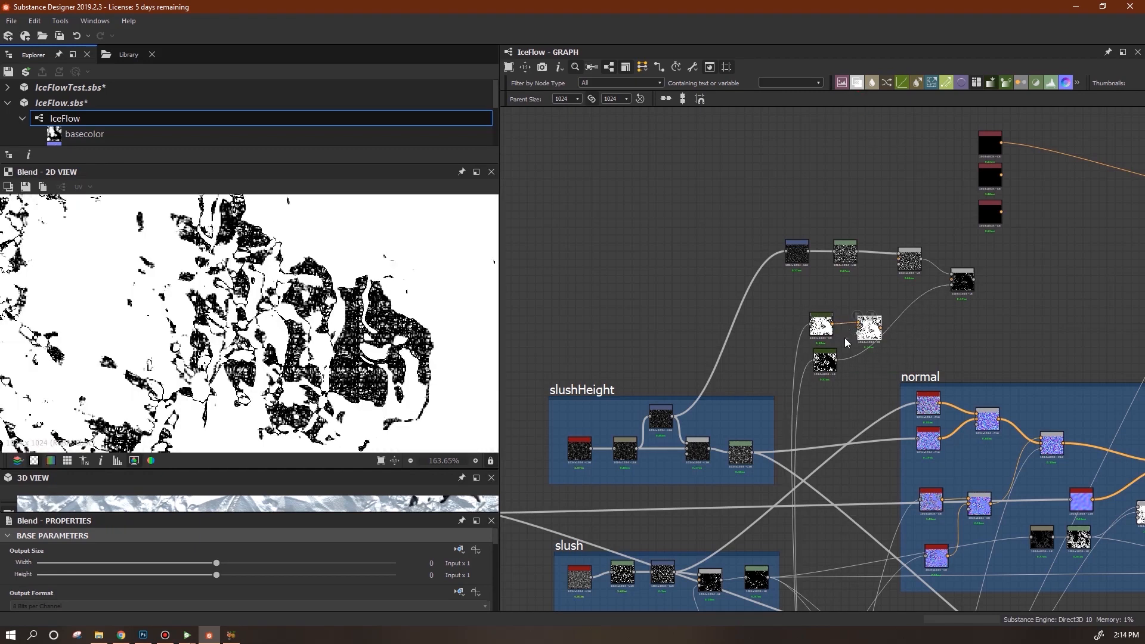
{"action": "right_click", "coordinate": [847, 342]}
{"action": "left_click", "coordinate": [821, 326]}
{"action": "left_click", "coordinate": [453, 575]}
{"action": "left_click_drag", "start_coordinate": [837, 359], "coordinate": [858, 328]}
{"action": "left_click", "coordinate": [870, 330]}
- Lower the new Blend's Opacity and compare its result with both Gradient Maps
{"action": "left_click_drag", "start_coordinate": [495, 581], "coordinate": [281, 566]}
{"action": "double_click", "coordinate": [822, 328]}
{"action": "double_click", "coordinate": [825, 361]}
{"action": "double_click", "coordinate": [870, 329]}
- Widen the white-to-black fade in the black-band Gradient Map and shift its second black key toward the white start
{"action": "left_click", "coordinate": [822, 327]}
{"action": "left_click_drag", "start_coordinate": [496, 582], "coordinate": [495, 595]}
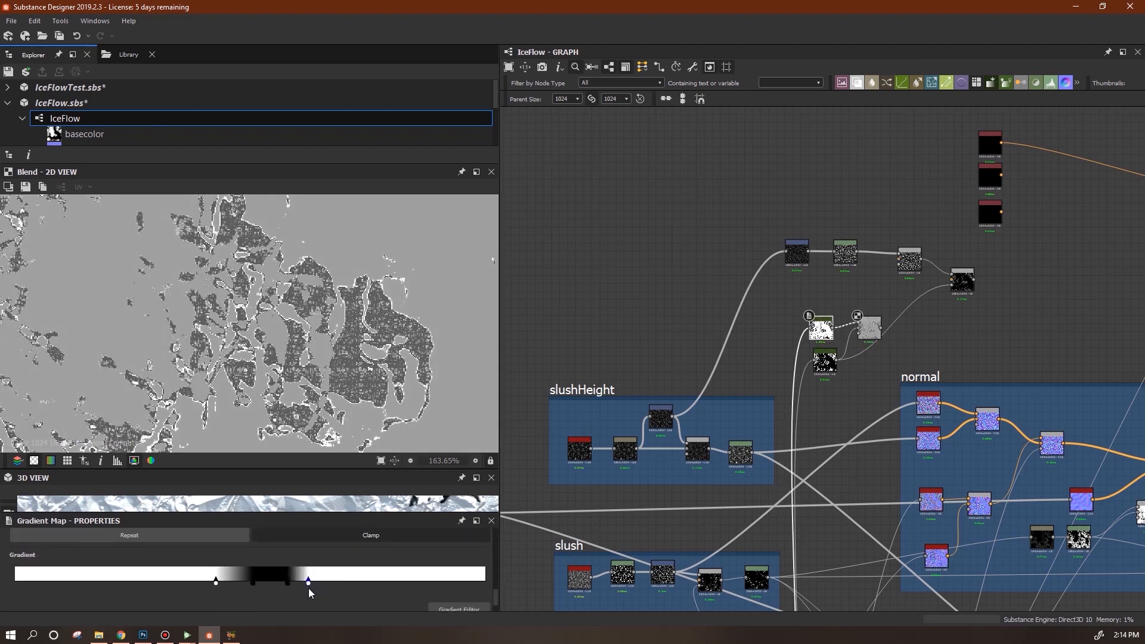
{"action": "left_click_drag", "start_coordinate": [217, 582], "coordinate": [165, 589]}
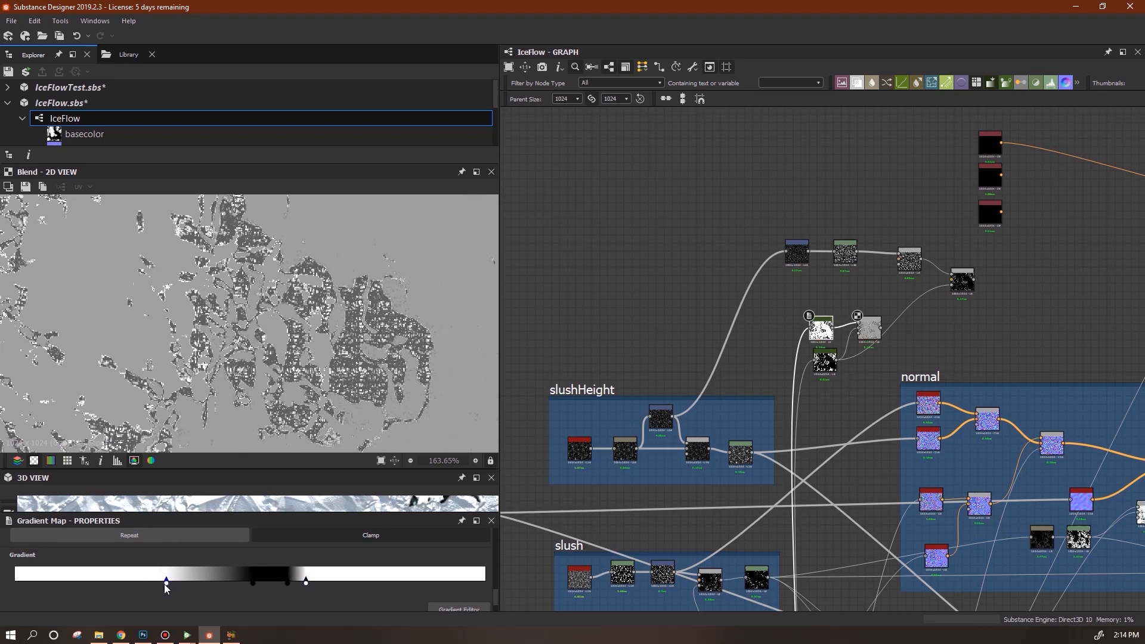
{"action": "left_click_drag", "start_coordinate": [288, 582], "coordinate": [237, 583]}
- Connect the black-band Gradient Map to the slush detail Blend and preview that Blend
{"action": "left_click", "coordinate": [869, 328]}
{"action": "middle_click_drag", "start_coordinate": [957, 339], "coordinate": [889, 393]}
{"action": "scroll", "coordinate": [888, 394], "scroll_direction": "down", "scroll_amount": 1}
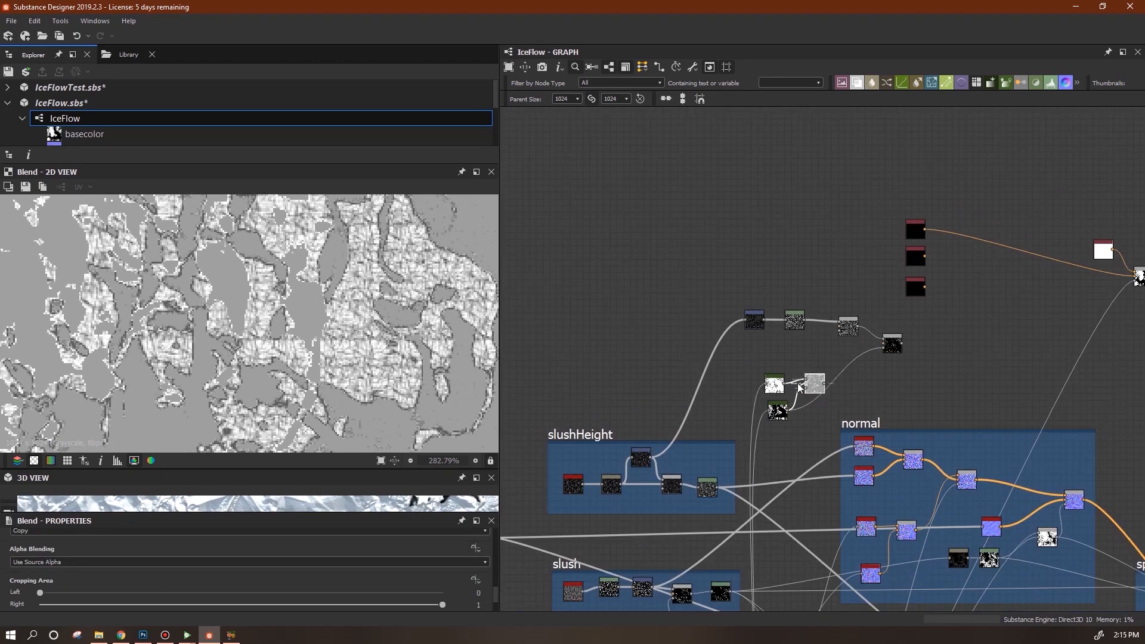
{"action": "left_click", "coordinate": [853, 327]}
{"action": "scroll", "coordinate": [876, 340], "scroll_direction": "down", "scroll_amount": 2}
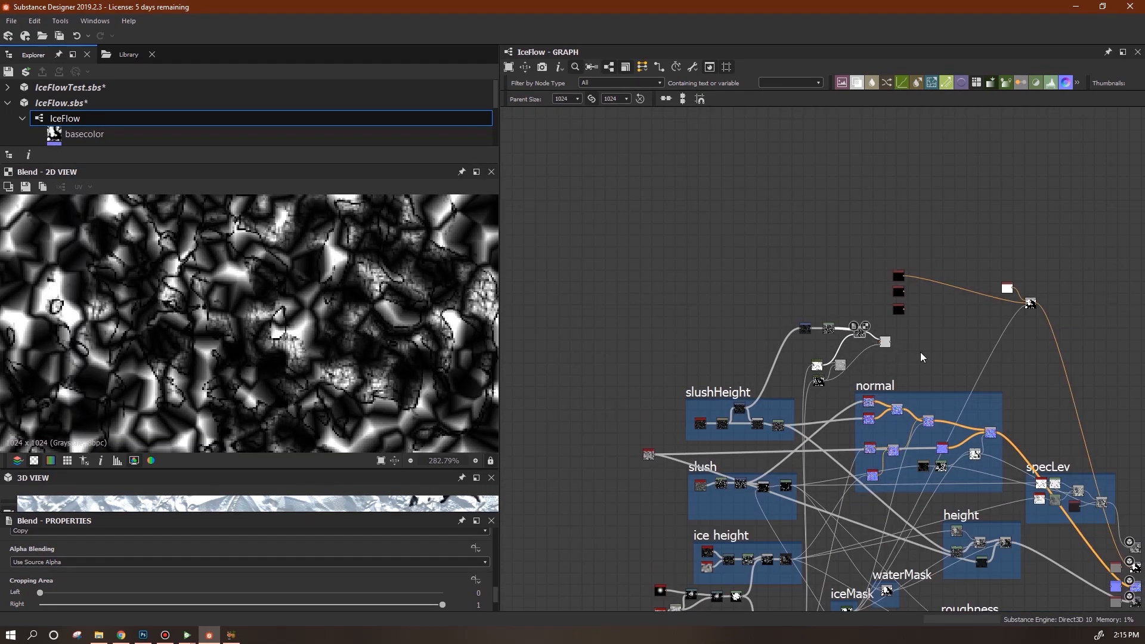
- Move the white Uniform Color up above the black Uniform Colors at the start of the base color chain
{"action": "middle_click_drag", "start_coordinate": [921, 357], "coordinate": [880, 356]}
{"action": "left_click_drag", "start_coordinate": [801, 356], "coordinate": [848, 364]}
{"action": "left_click", "coordinate": [854, 367]}
{"action": "middle_click_drag", "start_coordinate": [858, 356], "coordinate": [792, 360]}
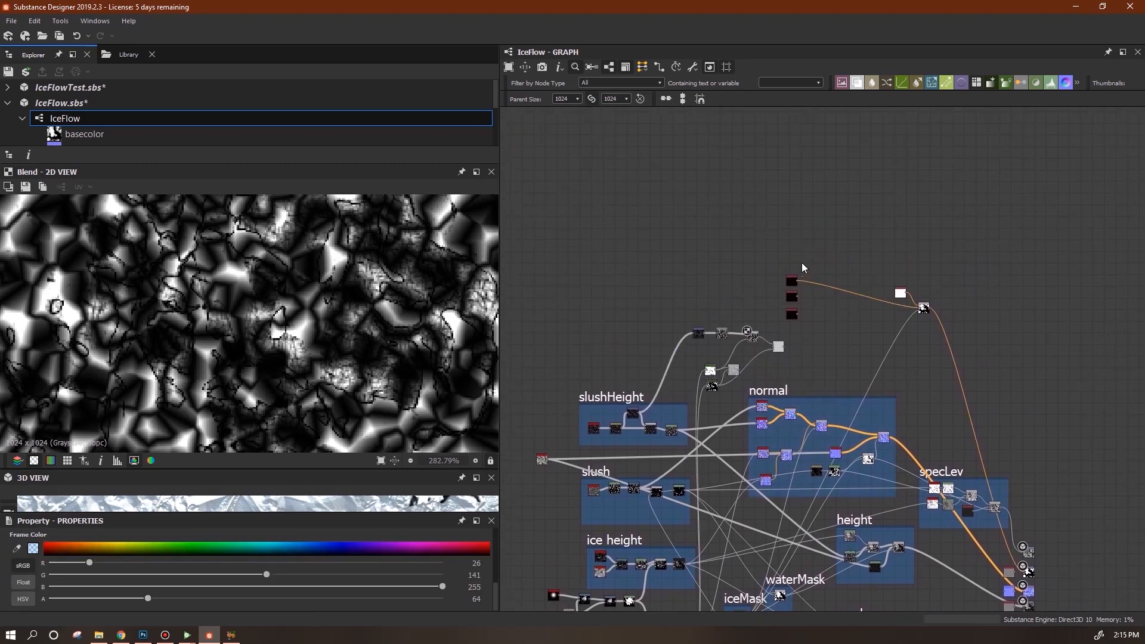
{"action": "middle_click_drag", "start_coordinate": [793, 373], "coordinate": [671, 427]}
{"action": "left_click_drag", "start_coordinate": [769, 442], "coordinate": [638, 327]}
- Move the uppermost black Uniform Color clear of the others and set it to pale blue, RGB 215, 240, 249
{"action": "left_click_drag", "start_coordinate": [660, 429], "coordinate": [660, 391]}
{"action": "double_click", "coordinate": [660, 391]}
{"action": "left_click_drag", "start_coordinate": [496, 573], "coordinate": [492, 593]}
{"action": "left_click_drag", "start_coordinate": [286, 568], "coordinate": [289, 571]}
{"action": "left_click", "coordinate": [33, 572]}
{"action": "left_click", "coordinate": [300, 216]}
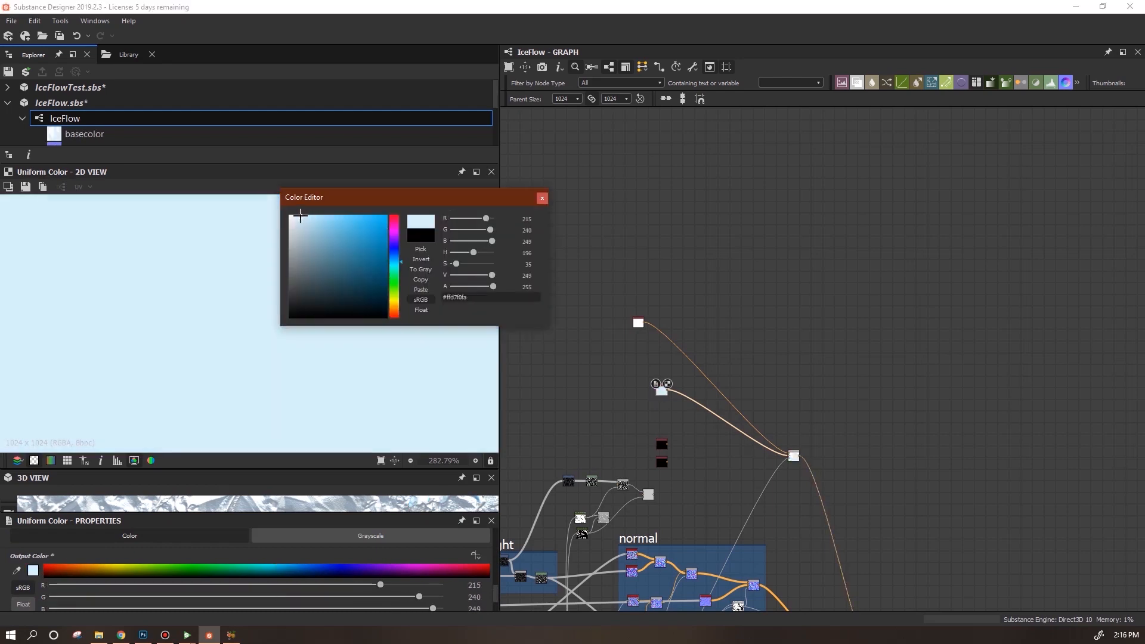
{"action": "left_click", "coordinate": [543, 201]}
- Move the next black Uniform Color up and set it to a muted teal blue, RGB 85, 156, 168
{"action": "left_click_drag", "start_coordinate": [662, 444], "coordinate": [656, 422]}
{"action": "double_click", "coordinate": [656, 423]}
{"action": "left_click_drag", "start_coordinate": [272, 567], "coordinate": [277, 559]}
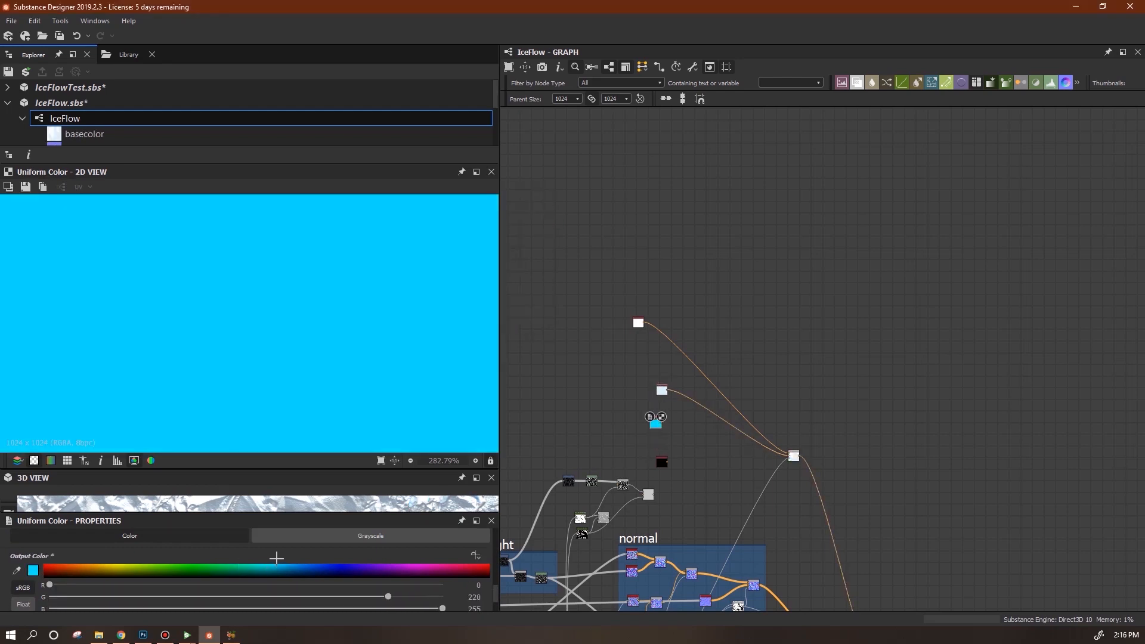
{"action": "left_click", "coordinate": [33, 572]}
{"action": "left_click", "coordinate": [336, 251]}
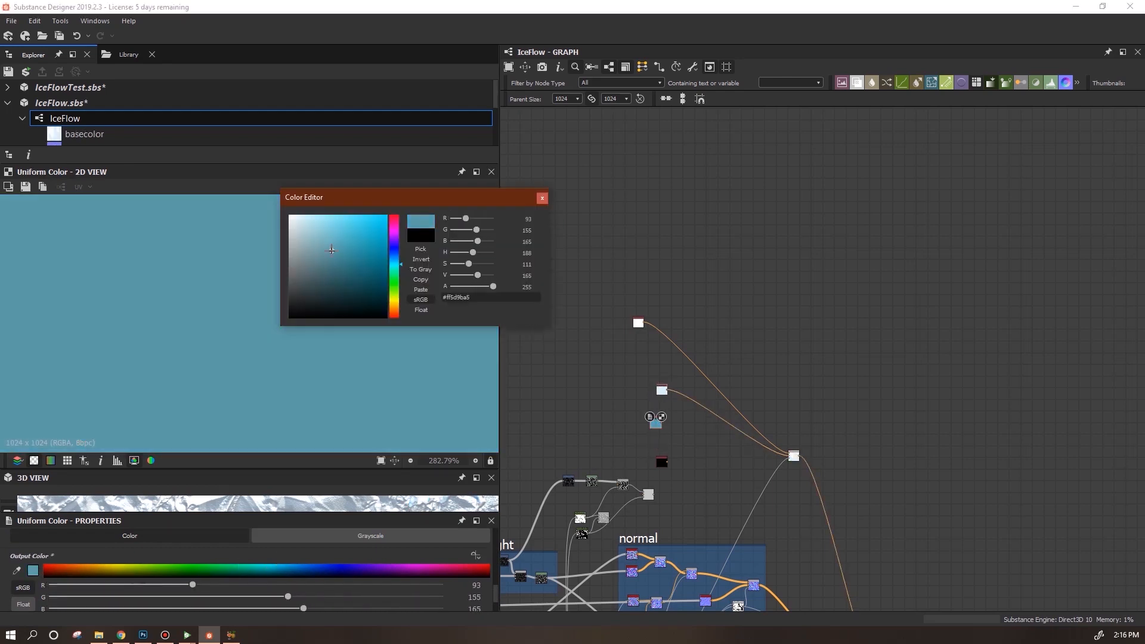
{"action": "left_click", "coordinate": [541, 199]}
- Delete the pale blue Uniform Color and place a duplicate of the teal one above the original
{"action": "scroll", "coordinate": [739, 447], "scroll_direction": "up", "scroll_amount": 5}
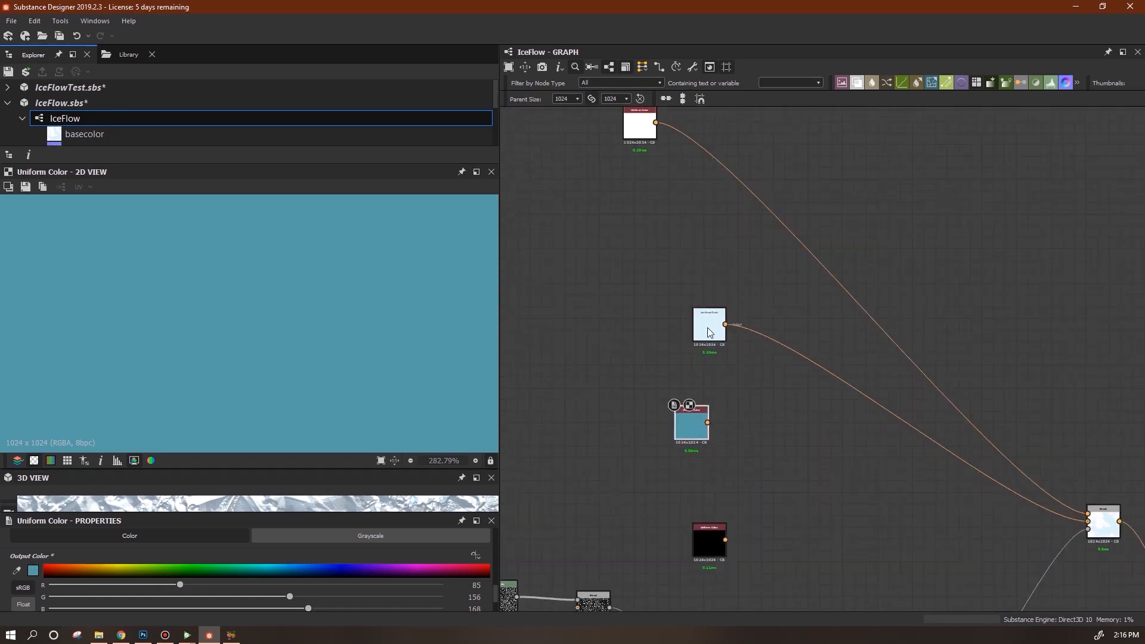
{"action": "left_click_drag", "start_coordinate": [691, 424], "coordinate": [710, 386]}
{"action": "left_click", "coordinate": [708, 322]}
{"action": "key", "text": "Delete"}
{"action": "left_click", "coordinate": [707, 384]}
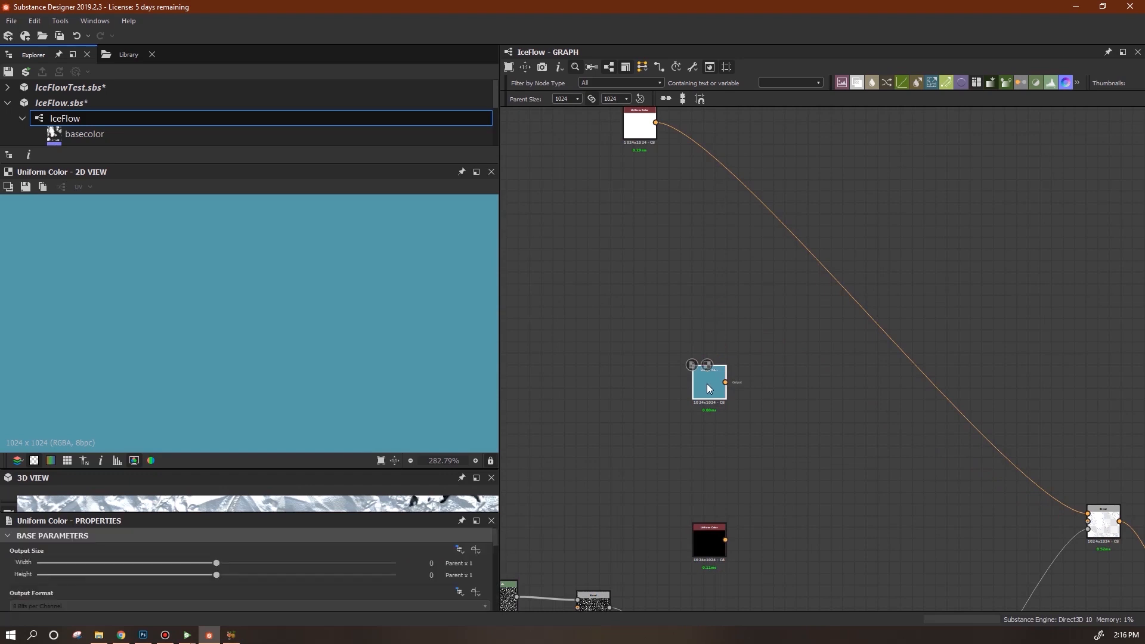
{"action": "key", "text": "ctrl+d"}
{"action": "left_click_drag", "start_coordinate": [824, 356], "coordinate": [712, 307]}
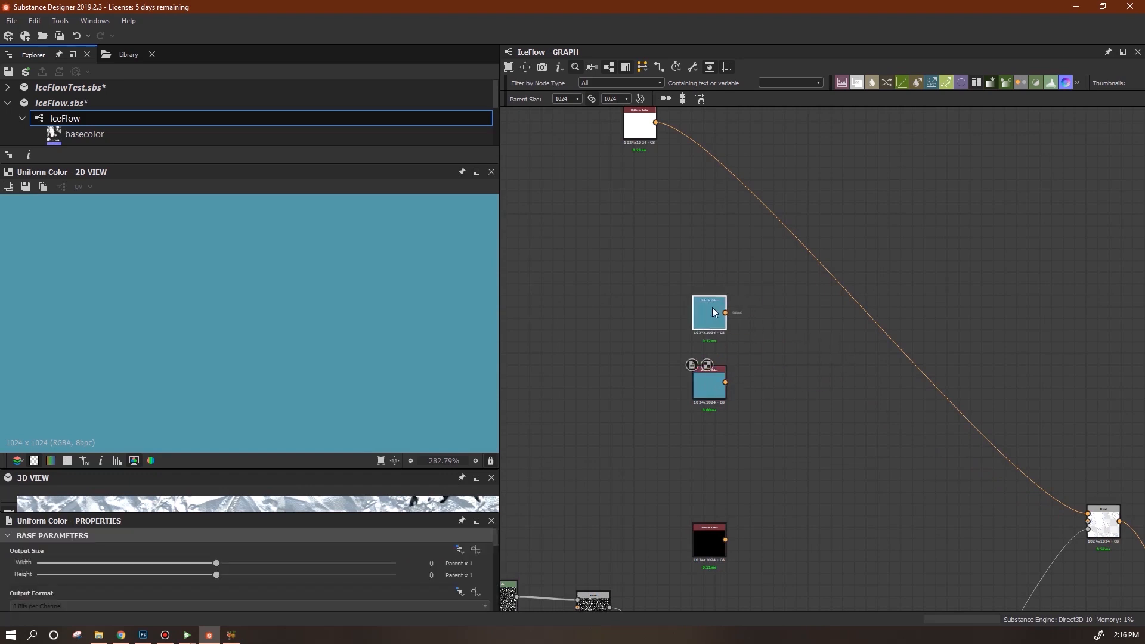
- Change the duplicated Uniform Color to a light blue with a red value of 180
{"action": "scroll", "coordinate": [494, 537], "scroll_direction": "down", "scroll_amount": 5}
{"action": "left_click", "coordinate": [33, 584]}
{"action": "left_click_drag", "start_coordinate": [325, 222], "coordinate": [311, 222]}
{"action": "left_click", "coordinate": [542, 198]}
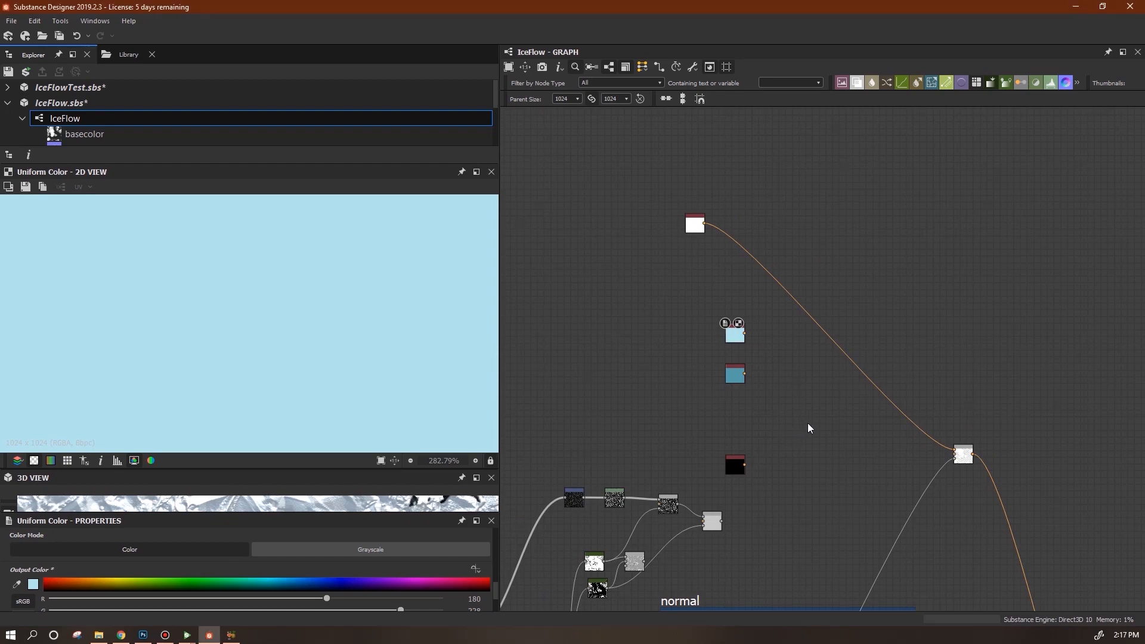
- Add a Blend with the teal Uniform Color as background and the light blue one as foreground
{"action": "middle_click_drag", "start_coordinate": [809, 428], "coordinate": [897, 409]}
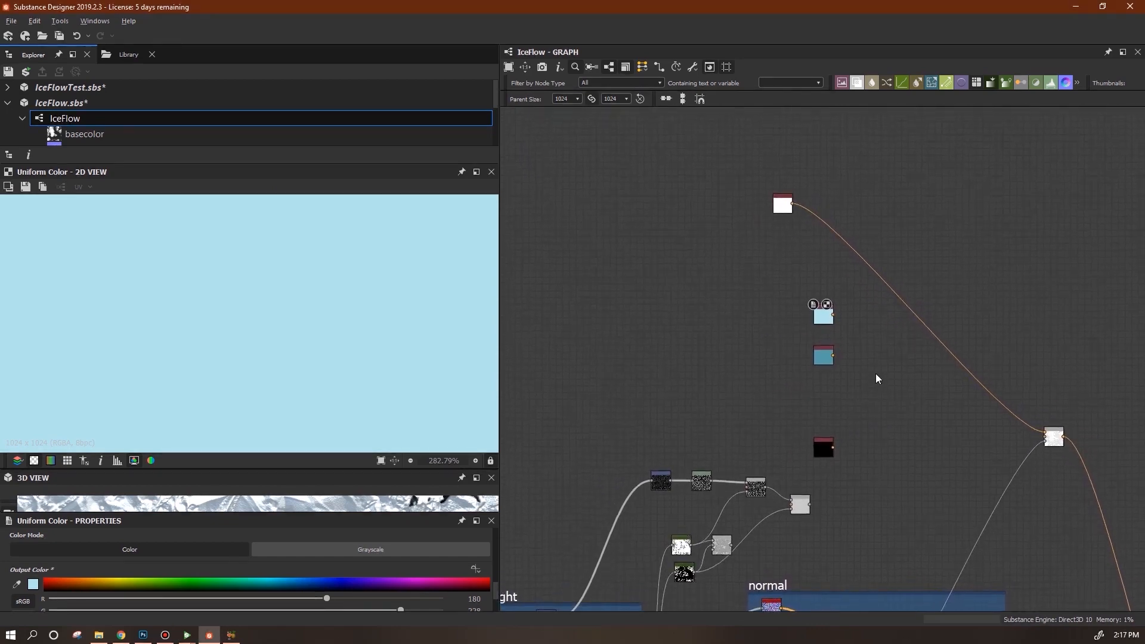
{"action": "scroll", "coordinate": [883, 391], "scroll_direction": "up", "scroll_amount": 2}
{"action": "left_click_drag", "start_coordinate": [857, 82], "coordinate": [881, 321]}
{"action": "left_click_drag", "start_coordinate": [805, 340], "coordinate": [872, 322]}
{"action": "left_click_drag", "start_coordinate": [799, 281], "coordinate": [766, 290]}
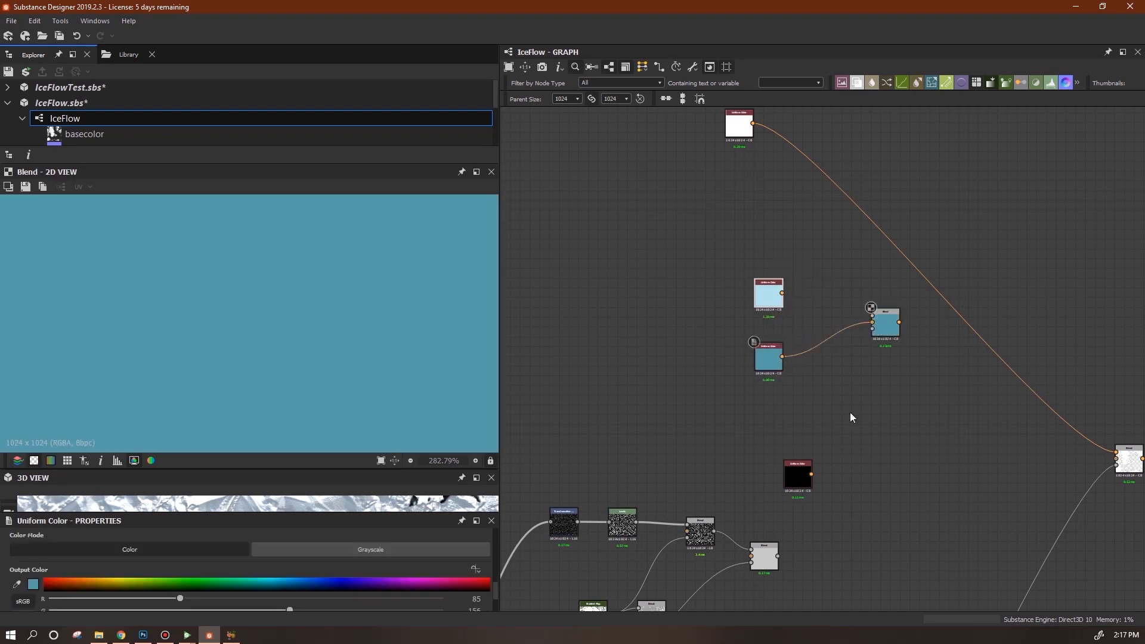
{"action": "middle_click_drag", "start_coordinate": [881, 459], "coordinate": [889, 436]}
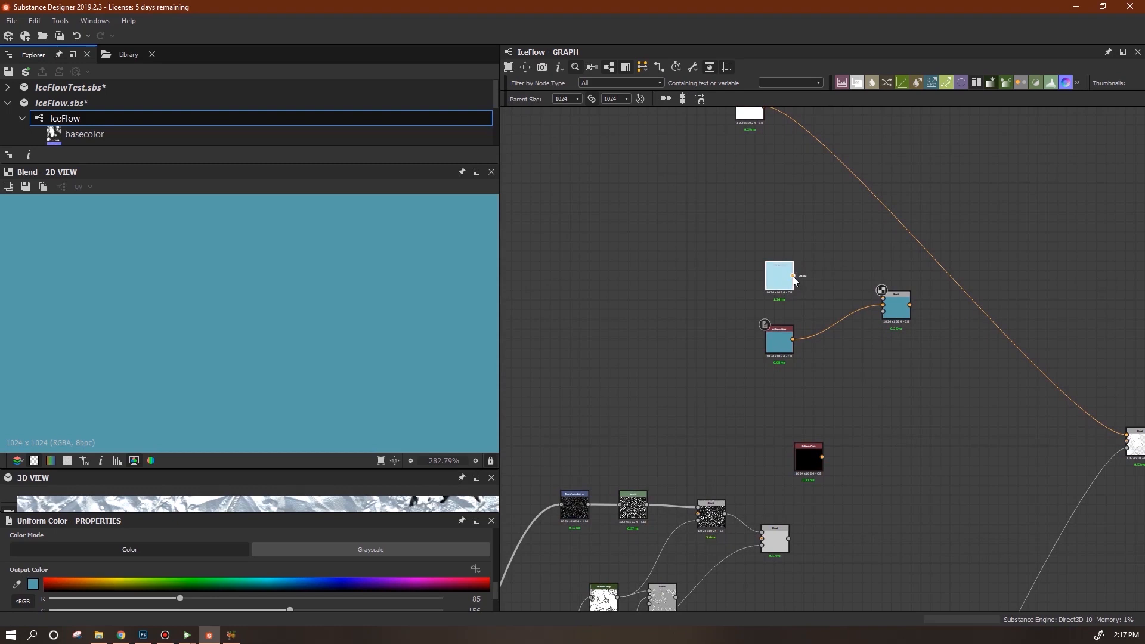
{"action": "left_click_drag", "start_coordinate": [884, 298], "coordinate": [884, 298]}
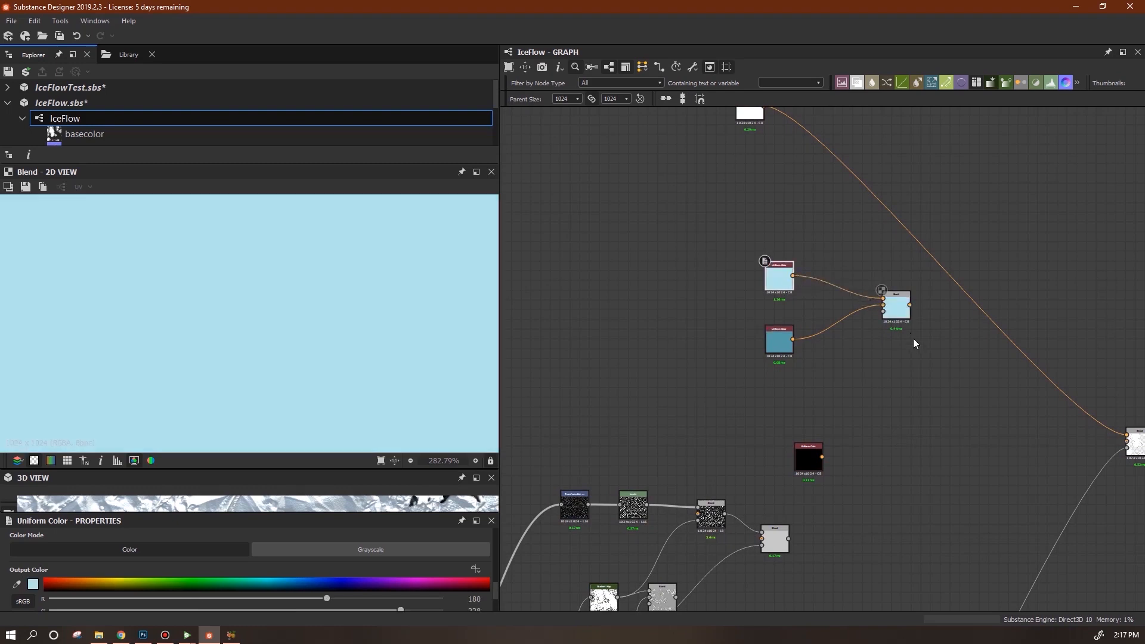
- Mask the light blue and teal Blend with the slush group's final output and place the three color nodes closer together
{"action": "middle_click_drag", "start_coordinate": [916, 369], "coordinate": [902, 309]}
{"action": "left_click", "coordinate": [868, 253]}
{"action": "middle_click_drag", "start_coordinate": [877, 472], "coordinate": [1094, 337]}
{"action": "middle_click_drag", "start_coordinate": [823, 556], "coordinate": [995, 244]}
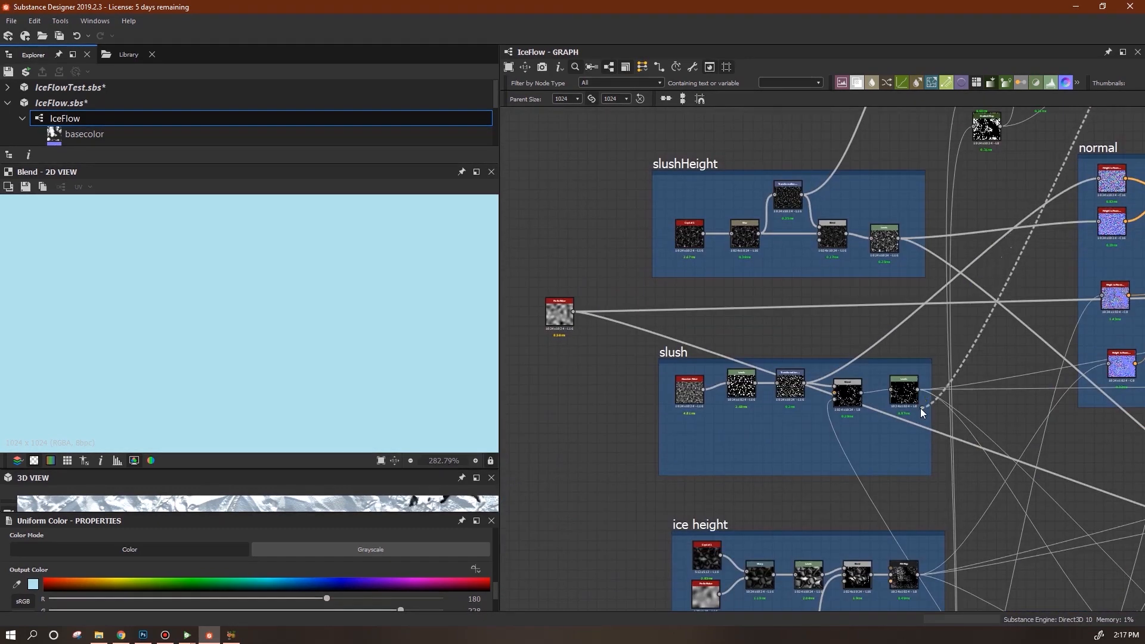
{"action": "scroll", "coordinate": [881, 399], "scroll_direction": "up", "scroll_amount": 5}
{"action": "left_click", "coordinate": [914, 388]}
{"action": "scroll", "coordinate": [913, 388], "scroll_direction": "down", "scroll_amount": 6}
{"action": "middle_click_drag", "start_coordinate": [942, 197], "coordinate": [723, 417]}
{"action": "left_click_drag", "start_coordinate": [723, 353], "coordinate": [747, 332]}
{"action": "middle_click_drag", "start_coordinate": [813, 427], "coordinate": [869, 369]}
{"action": "left_click_drag", "start_coordinate": [870, 266], "coordinate": [863, 257]}
{"action": "left_click_drag", "start_coordinate": [797, 275], "coordinate": [805, 275]}
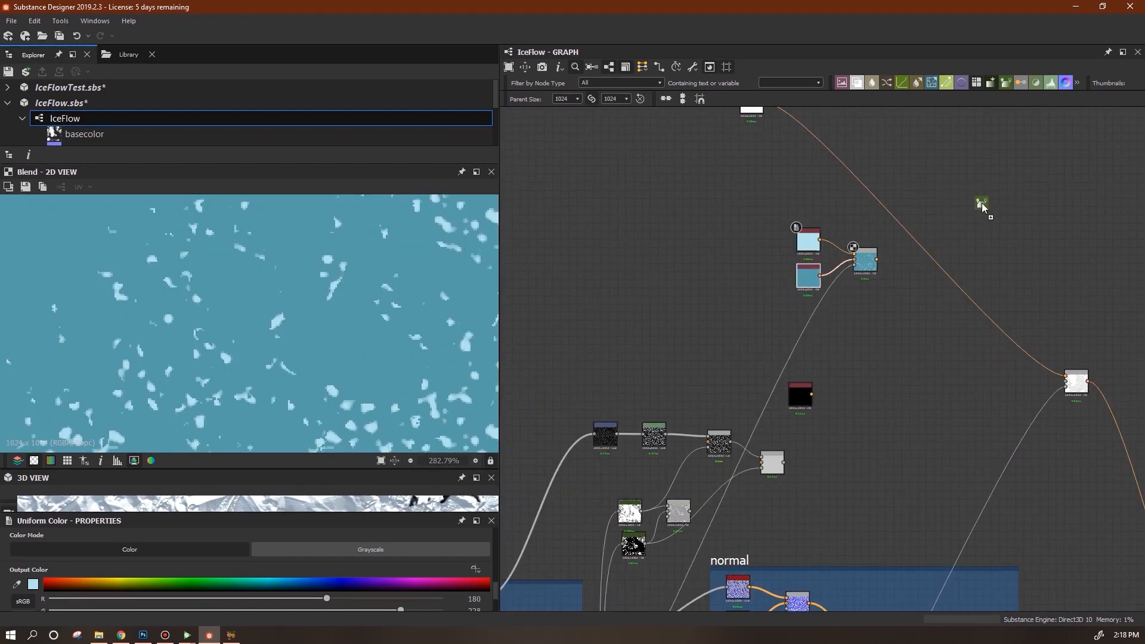
- Add a Gradient Map fed by the cracked grayscale ice surface map and place it beside the color Blend
{"action": "left_click", "coordinate": [983, 204]}
{"action": "middle_click_drag", "start_coordinate": [952, 359], "coordinate": [1021, 255]}
{"action": "middle_click_drag", "start_coordinate": [936, 396], "coordinate": [1020, 84]}
{"action": "middle_click_drag", "start_coordinate": [823, 465], "coordinate": [718, 621]}
{"action": "left_click", "coordinate": [804, 441]}
{"action": "middle_click_drag", "start_coordinate": [937, 257], "coordinate": [761, 635]}
{"action": "scroll", "coordinate": [821, 403], "scroll_direction": "up", "scroll_amount": 1}
{"action": "middle_click_drag", "start_coordinate": [842, 410], "coordinate": [901, 477]}
{"action": "left_click_drag", "start_coordinate": [859, 348], "coordinate": [791, 367]}
{"action": "scroll", "coordinate": [298, 435], "scroll_direction": "down", "scroll_amount": 9}
{"action": "scroll", "coordinate": [480, 545], "scroll_direction": "down", "scroll_amount": 2}
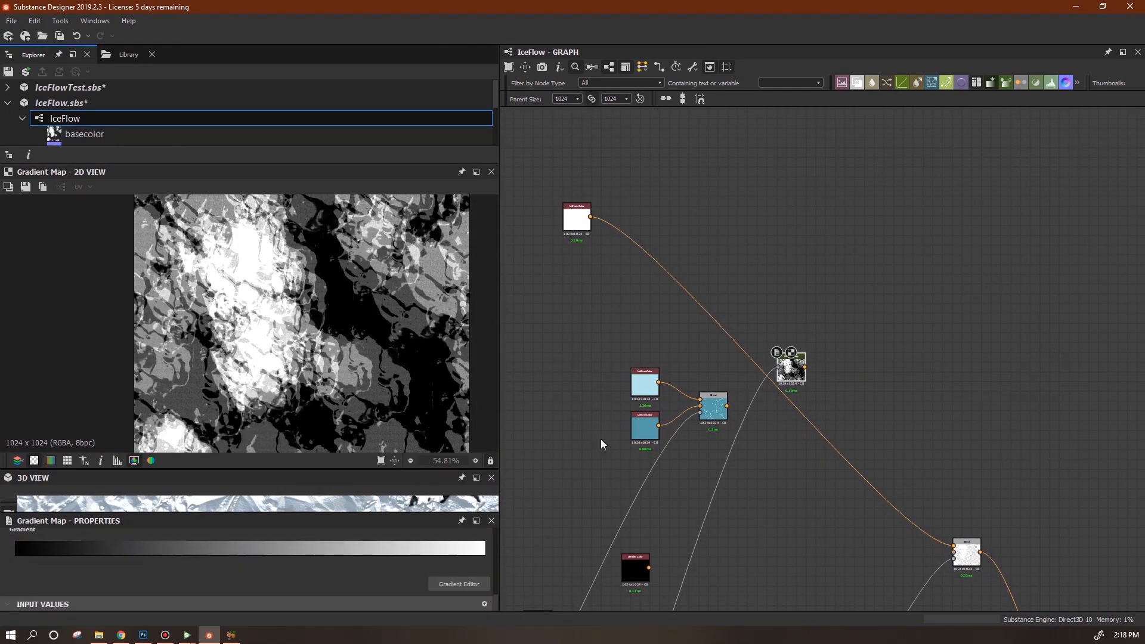
- Pick the teal Uniform Color for the Gradient Map's starting key, then mute it to gray-blue RGB 99, 125, 130
{"action": "left_click", "coordinate": [459, 584]}
{"action": "left_click_drag", "start_coordinate": [450, 46], "coordinate": [914, 41]}
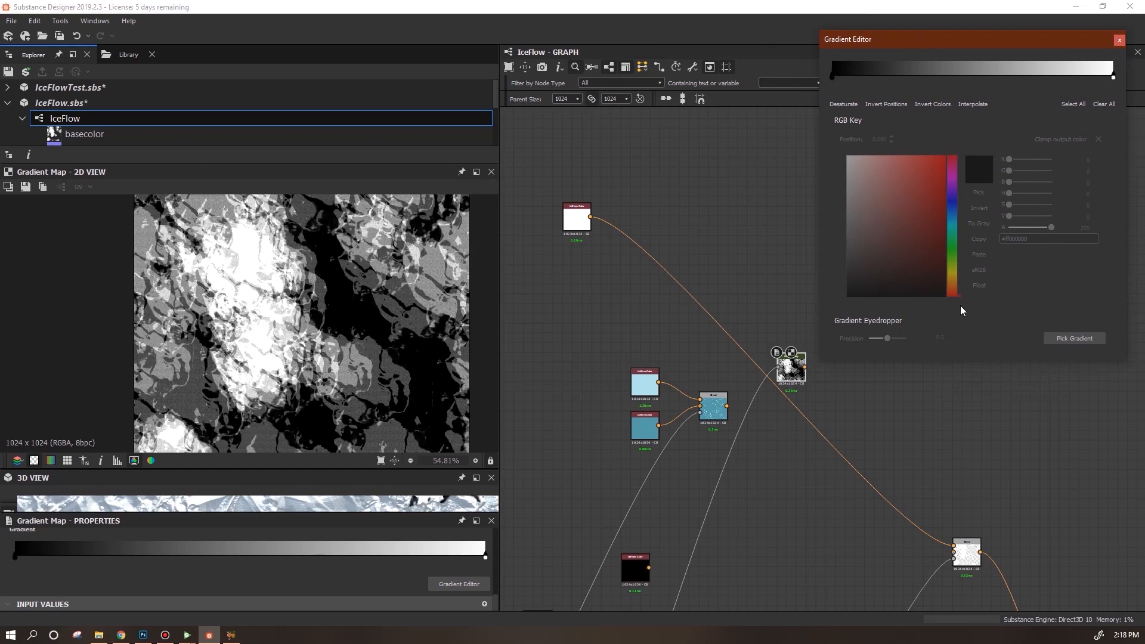
{"action": "left_click", "coordinate": [833, 78]}
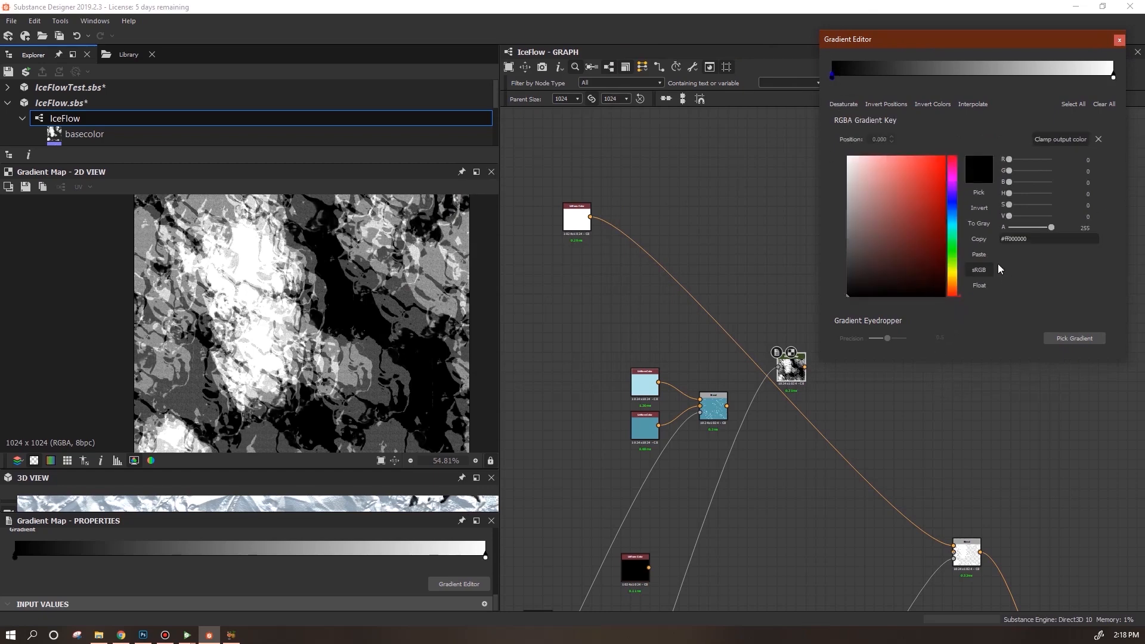
{"action": "left_click", "coordinate": [979, 193]}
{"action": "left_click", "coordinate": [645, 430]}
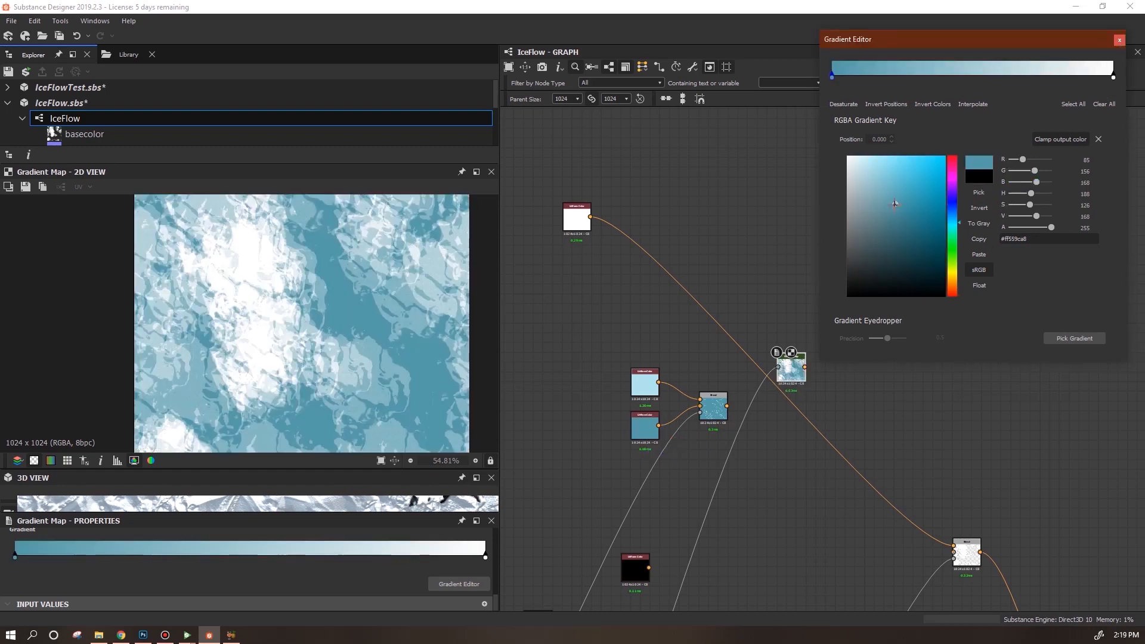
{"action": "left_click_drag", "start_coordinate": [895, 203], "coordinate": [891, 231]}
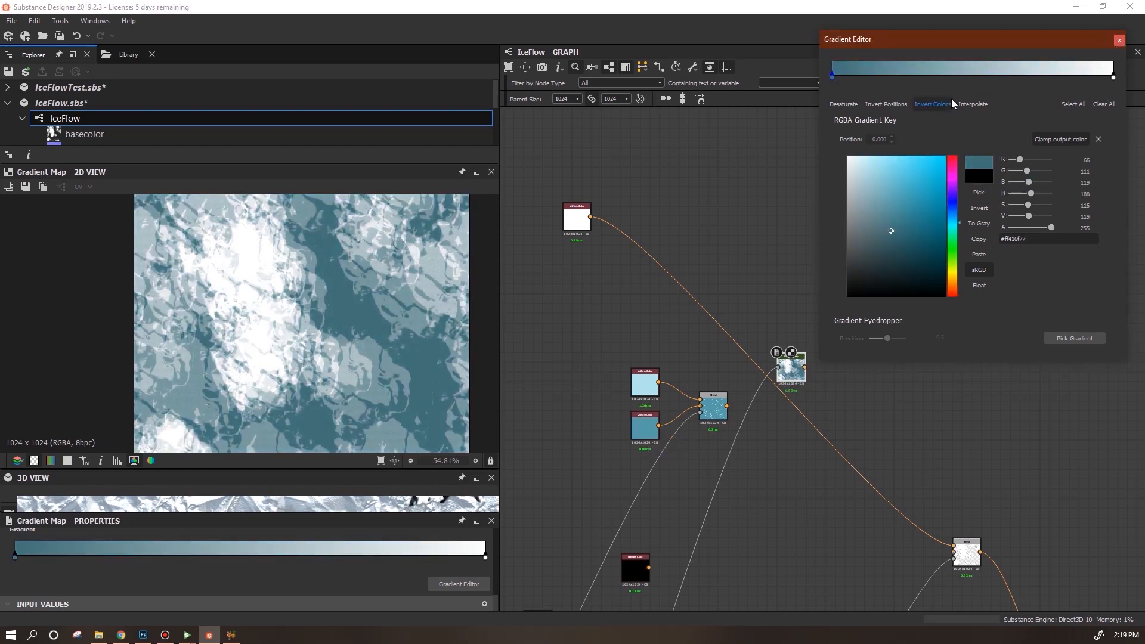
{"action": "left_click_drag", "start_coordinate": [891, 231], "coordinate": [868, 225]}
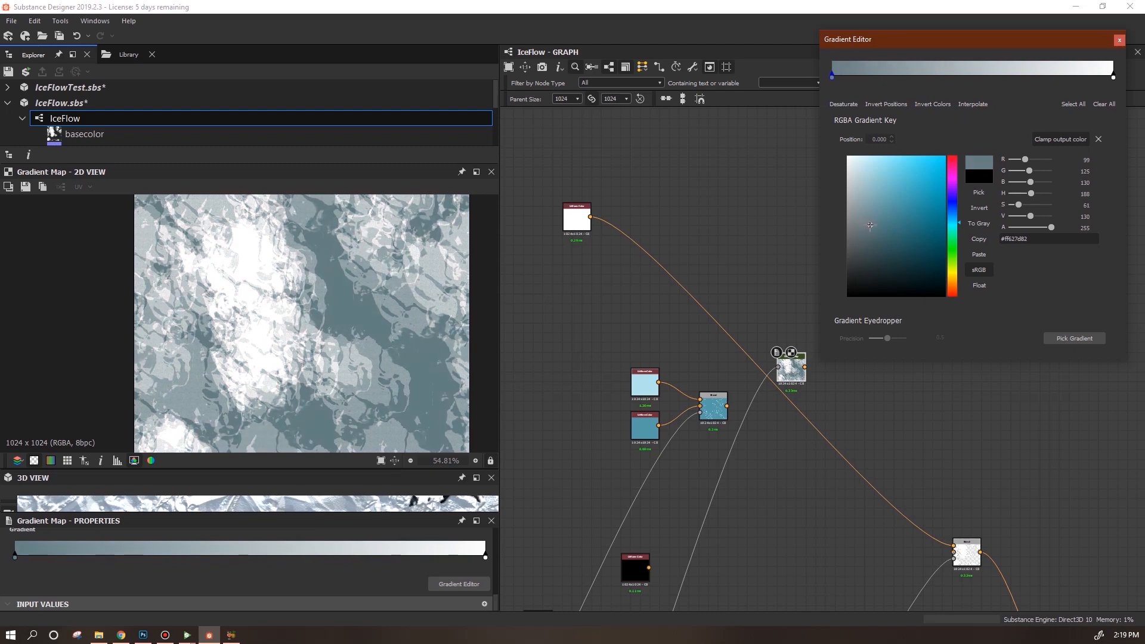
- Add two intermediate keys to the gradient and move its white end key inward to about the middle
{"action": "left_click", "coordinate": [1033, 74]}
{"action": "left_click", "coordinate": [990, 74]}
{"action": "left_click_drag", "start_coordinate": [1114, 76], "coordinate": [951, 79]}
- Connect the Gradient Map to the basecolor output and check the ice surface in the 3D view
{"action": "scroll", "coordinate": [391, 283], "scroll_direction": "up", "scroll_amount": 4}
{"action": "left_click_drag", "start_coordinate": [350, 469], "coordinate": [354, 378]}
{"action": "scroll", "coordinate": [853, 516], "scroll_direction": "down", "scroll_amount": 2}
{"action": "middle_click_drag", "start_coordinate": [854, 516], "coordinate": [706, 349]}
{"action": "scroll", "coordinate": [706, 349], "scroll_direction": "down", "scroll_amount": 3}
{"action": "left_click_drag", "start_coordinate": [687, 289], "coordinate": [749, 235]}
{"action": "middle_click_drag", "start_coordinate": [804, 547], "coordinate": [749, 235]}
{"action": "left_click_drag", "start_coordinate": [749, 235], "coordinate": [805, 332]}
{"action": "scroll", "coordinate": [782, 297], "scroll_direction": "up", "scroll_amount": 3}
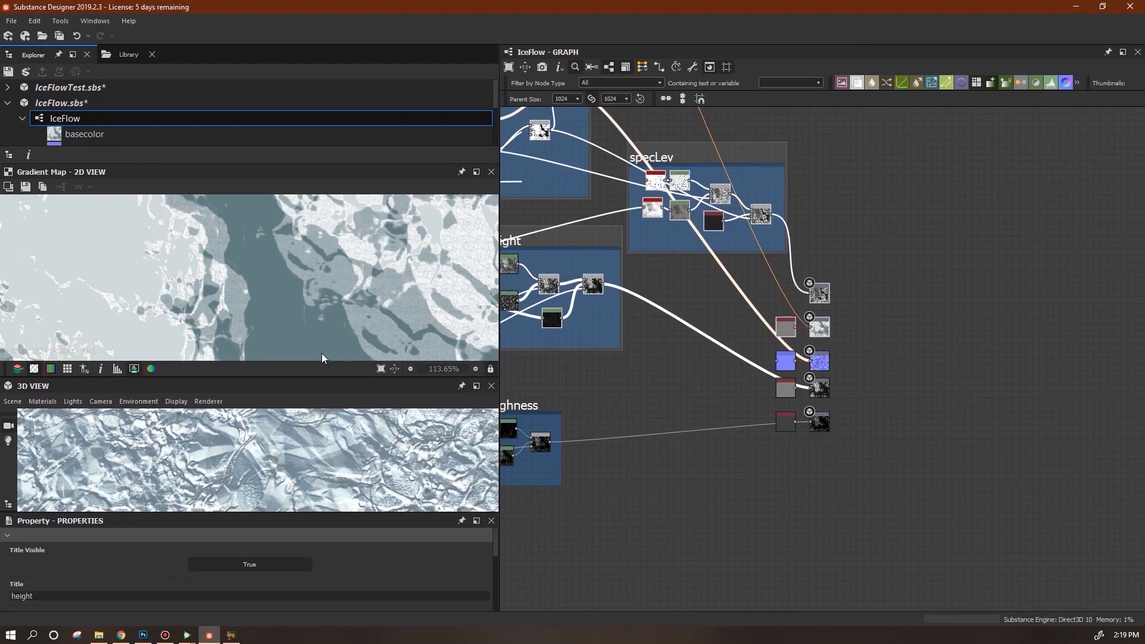
{"action": "middle_click_drag", "start_coordinate": [648, 338], "coordinate": [738, 560]}
{"action": "left_click_drag", "start_coordinate": [263, 477], "coordinate": [316, 476]}
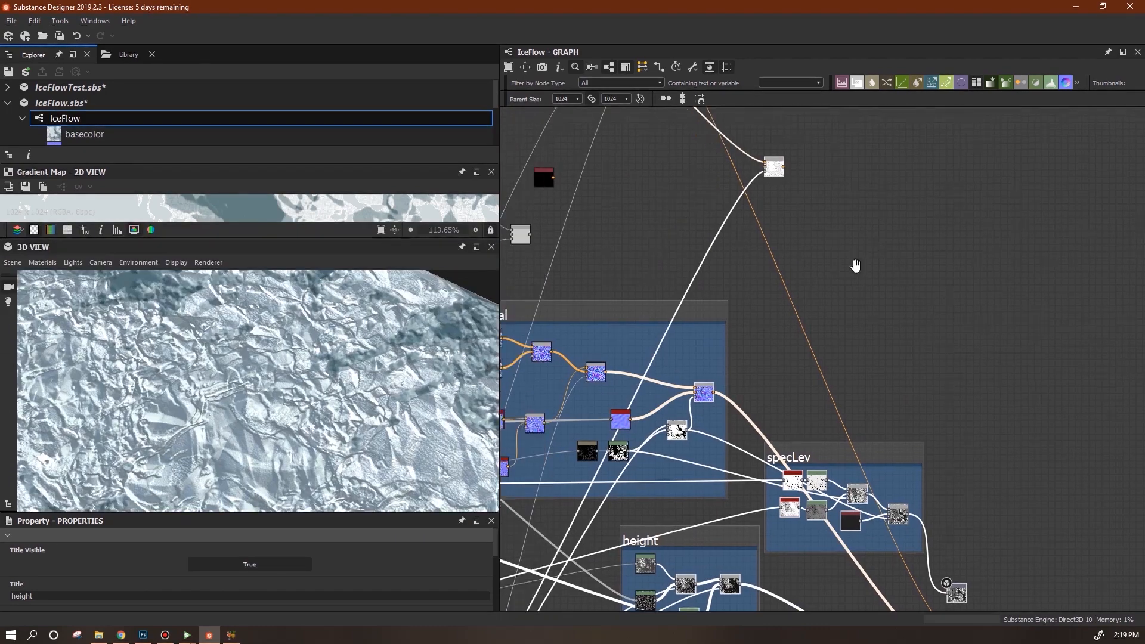
- Reopen the Gradient Map's gradient, move the white key to about 0.20 and the pale gray key to 0.551
{"action": "middle_click_drag", "start_coordinate": [857, 263], "coordinate": [662, 549]}
{"action": "left_click", "coordinate": [662, 549]}
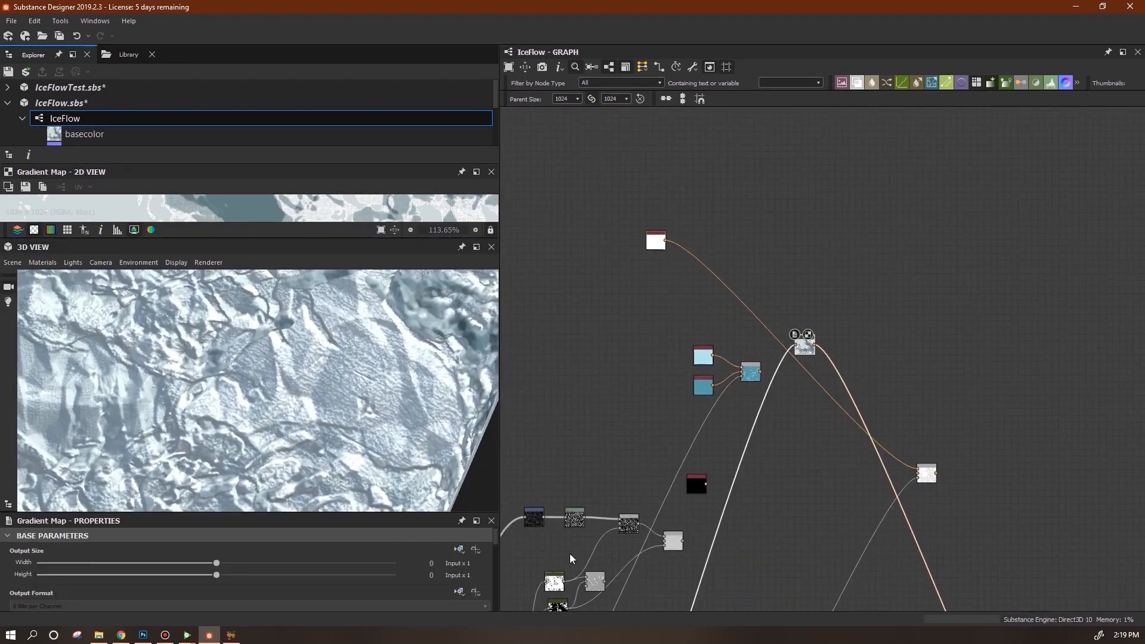
{"action": "scroll", "coordinate": [459, 573], "scroll_direction": "down", "scroll_amount": 10}
{"action": "left_click", "coordinate": [459, 592]}
{"action": "left_click", "coordinate": [1012, 76]}
{"action": "left_click_drag", "start_coordinate": [1012, 77], "coordinate": [889, 83]}
{"action": "left_click_drag", "start_coordinate": [250, 239], "coordinate": [250, 433]}
{"action": "left_click_drag", "start_coordinate": [1033, 76], "coordinate": [988, 81]}
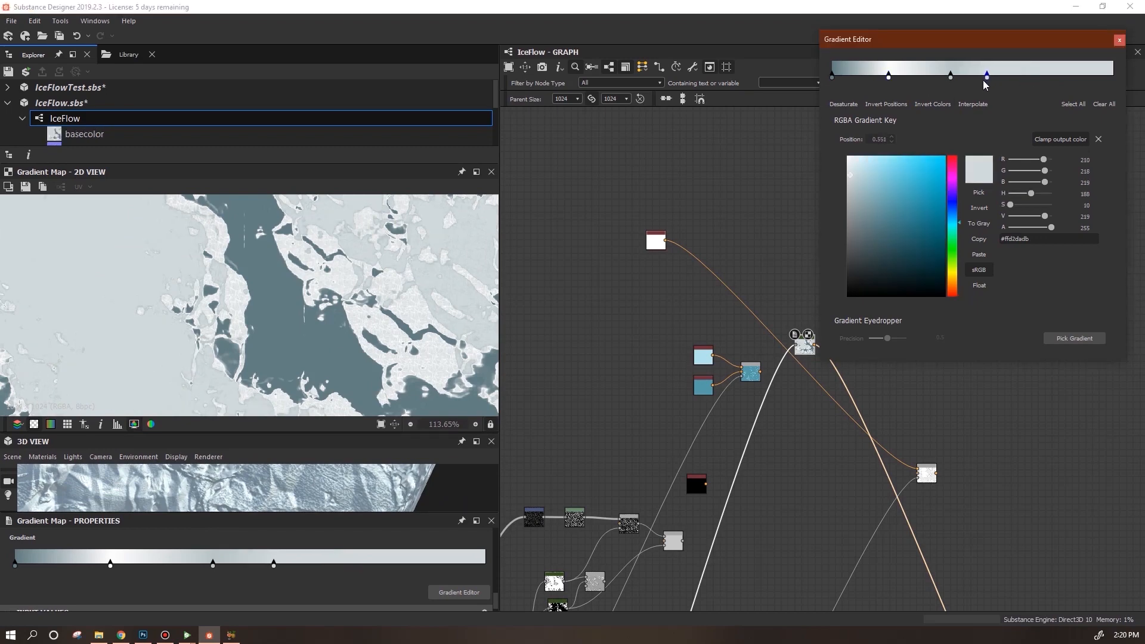
- Darken the middle gradient key to deep teal #2c545b and make the gradient's end white
{"action": "left_click", "coordinate": [950, 77]}
{"action": "left_click_drag", "start_coordinate": [989, 78], "coordinate": [987, 79]}
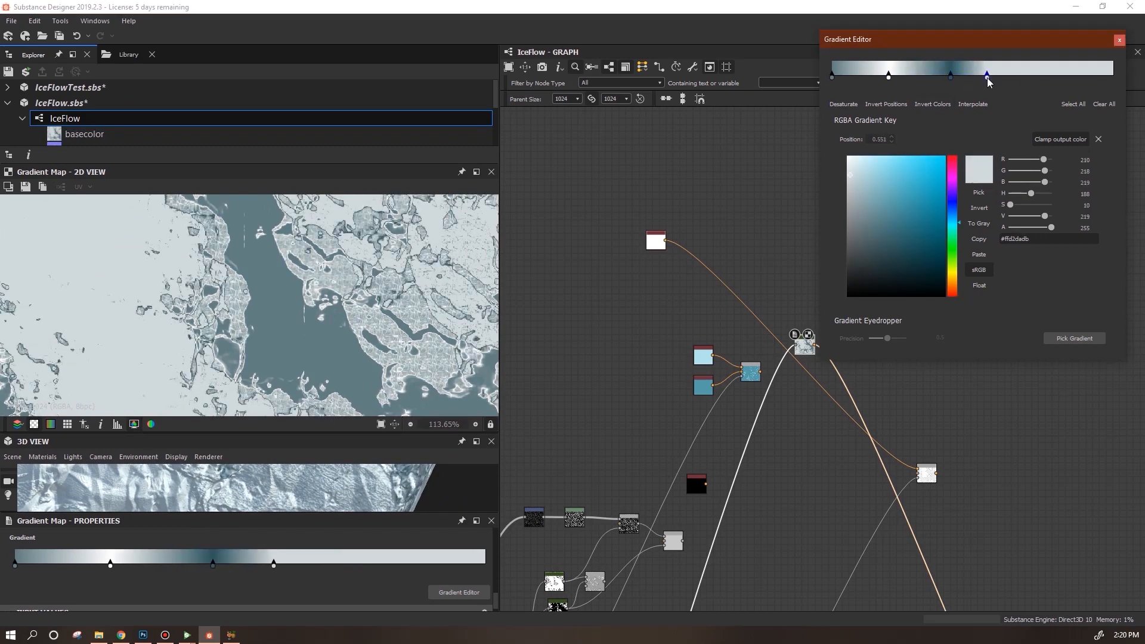
{"action": "left_click_drag", "start_coordinate": [872, 162], "coordinate": [811, 126]}
- Recolor the starting key with the teal Uniform Color and reposition the inner keys, with the dark teal one at 0.460
{"action": "left_click_drag", "start_coordinate": [888, 79], "coordinate": [875, 77]}
{"action": "left_click", "coordinate": [832, 77]}
{"action": "left_click", "coordinate": [979, 192]}
{"action": "left_click", "coordinate": [703, 387]}
{"action": "left_click_drag", "start_coordinate": [995, 82], "coordinate": [946, 79]}
{"action": "left_click_drag", "start_coordinate": [950, 78], "coordinate": [960, 78]}
- Examine the recolored ice and water areas in the 2D and 3D views
{"action": "scroll", "coordinate": [326, 318], "scroll_direction": "down", "scroll_amount": 5}
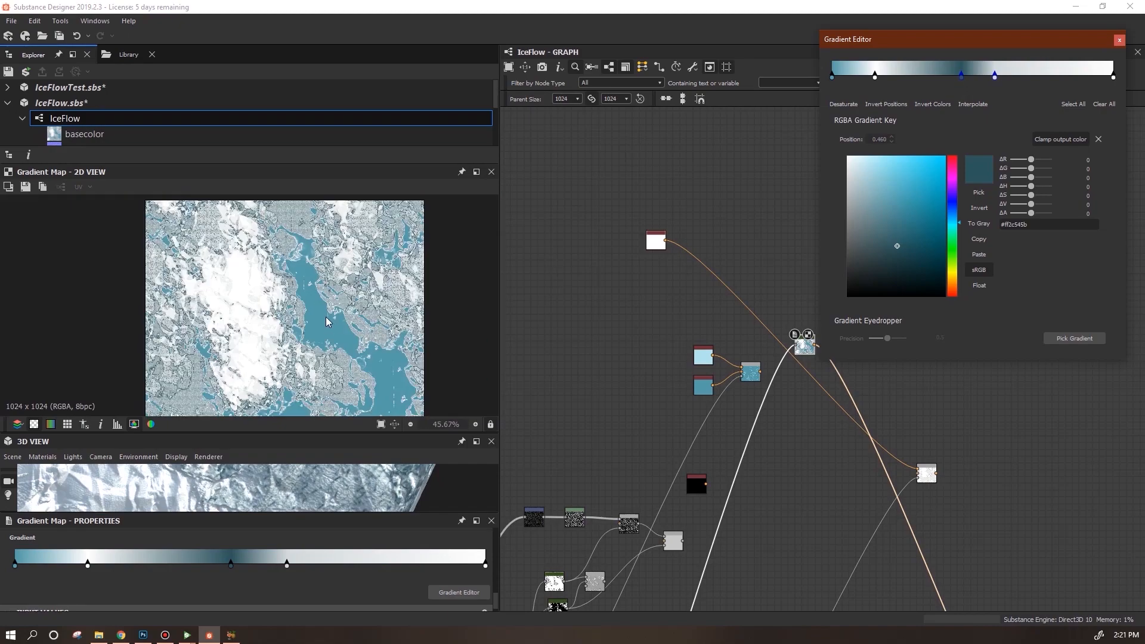
{"action": "scroll", "coordinate": [334, 316], "scroll_direction": "down", "scroll_amount": 2}
{"action": "left_click_drag", "start_coordinate": [340, 433], "coordinate": [353, 229]}
{"action": "left_click_drag", "start_coordinate": [394, 364], "coordinate": [273, 299]}
{"action": "left_click_drag", "start_coordinate": [219, 240], "coordinate": [242, 385]}
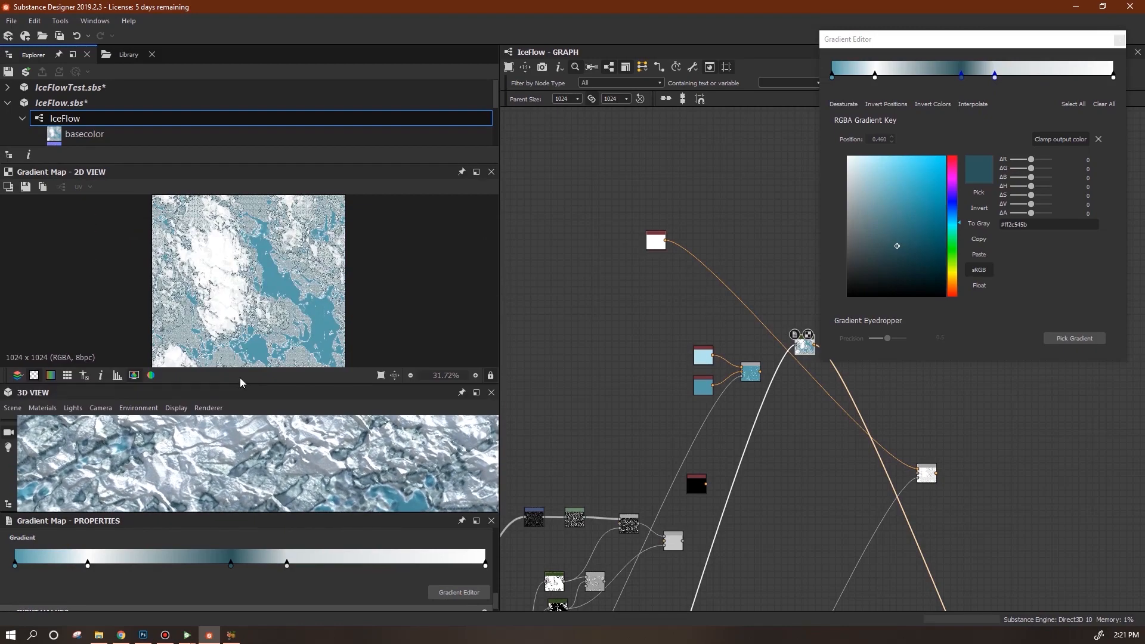
{"action": "scroll", "coordinate": [334, 330], "scroll_direction": "up", "scroll_amount": 3}
{"action": "scroll", "coordinate": [272, 318], "scroll_direction": "up", "scroll_amount": 3}
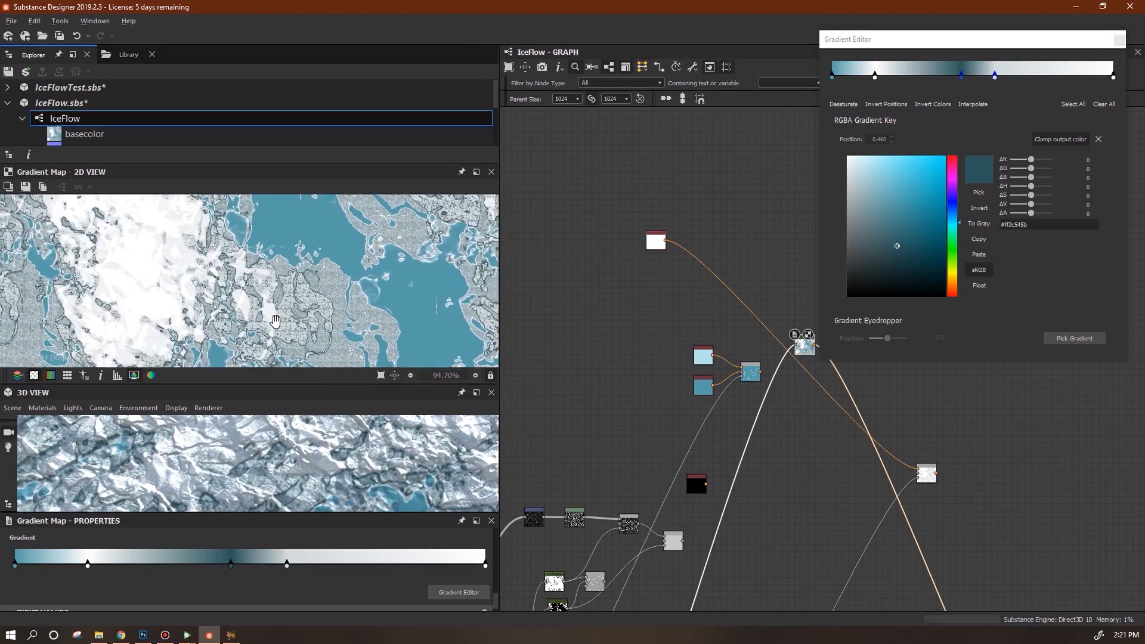
{"action": "scroll", "coordinate": [316, 444], "scroll_direction": "down", "scroll_amount": 5}
{"action": "left_click_drag", "start_coordinate": [316, 444], "coordinate": [228, 439]}
{"action": "left_click_drag", "start_coordinate": [267, 384], "coordinate": [284, 320]}
- Move the pale and dark teal keys toward the start, the dark one at 0.350, and lighten it to RGB 130, 163, 168
{"action": "left_click", "coordinate": [1007, 88]}
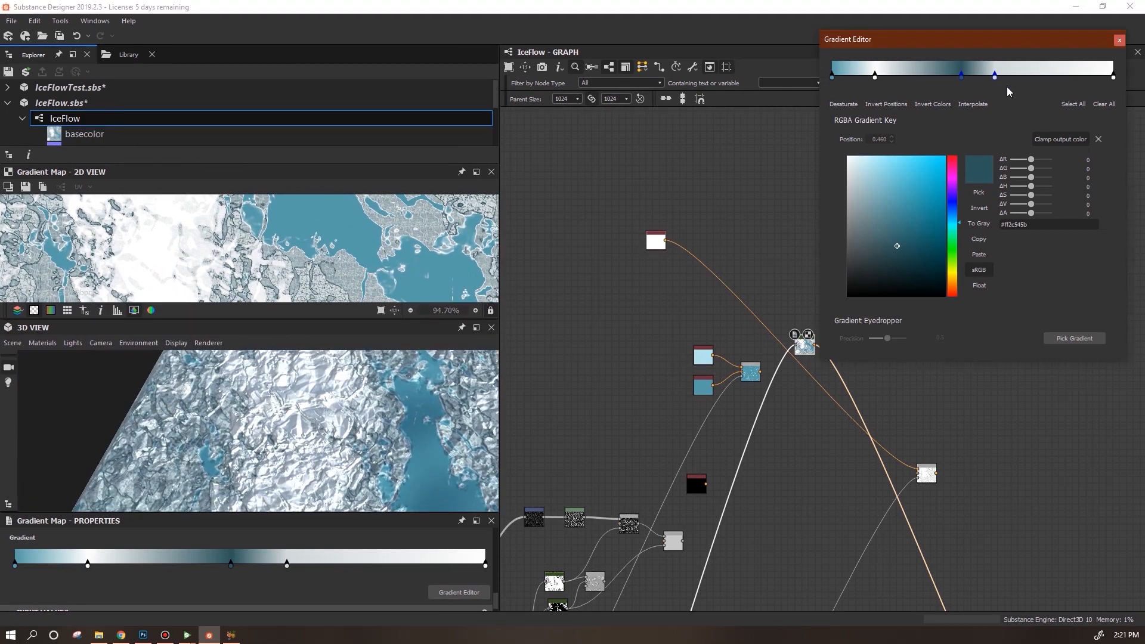
{"action": "left_click_drag", "start_coordinate": [994, 77], "coordinate": [965, 77]}
{"action": "left_click_drag", "start_coordinate": [961, 77], "coordinate": [933, 78]}
{"action": "left_click", "coordinate": [932, 76]}
{"action": "key", "text": "Delete"}
{"action": "left_click", "coordinate": [931, 77]}
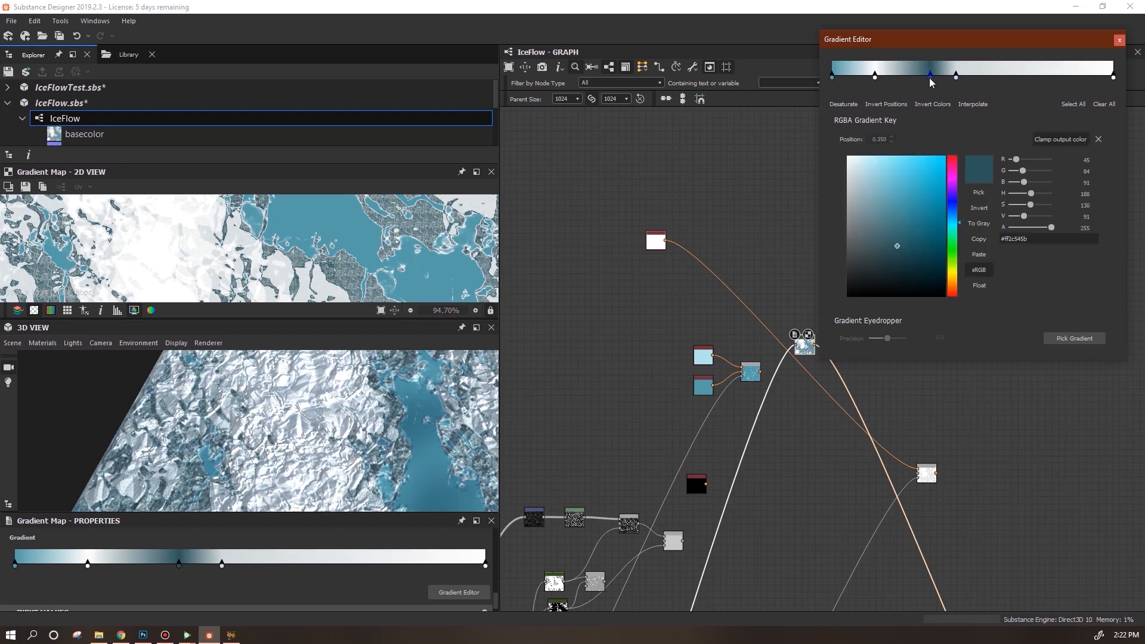
{"action": "left_click", "coordinate": [869, 203]}
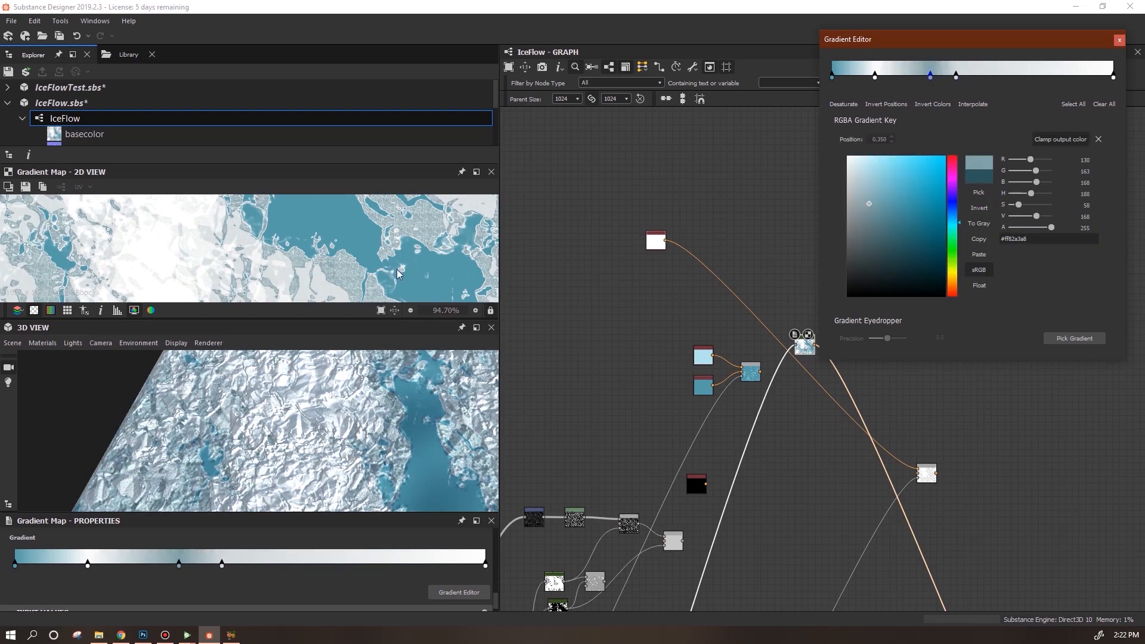
- Check the ice in 3D, shift the three inner gradient keys together with the gray-blue one at 0.336, and close the Gradient Editor
{"action": "left_click_drag", "start_coordinate": [327, 318], "coordinate": [327, 328]}
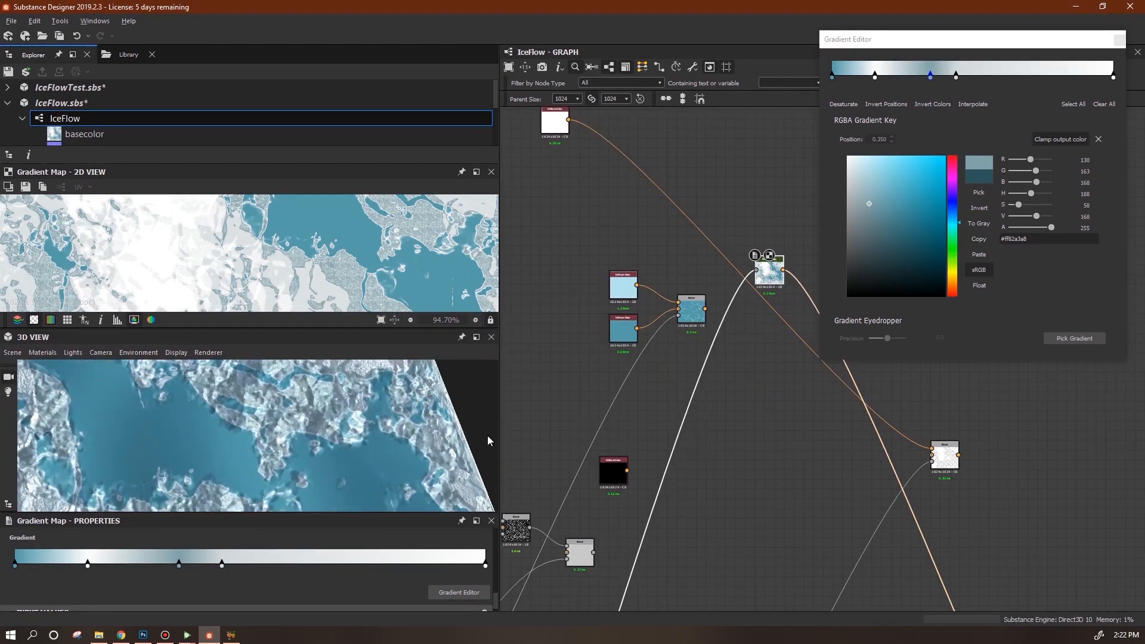
{"action": "left_click_drag", "start_coordinate": [488, 441], "coordinate": [587, 631]}
{"action": "left_click_drag", "start_coordinate": [371, 328], "coordinate": [368, 235]}
{"action": "left_click_drag", "start_coordinate": [363, 406], "coordinate": [604, 393]}
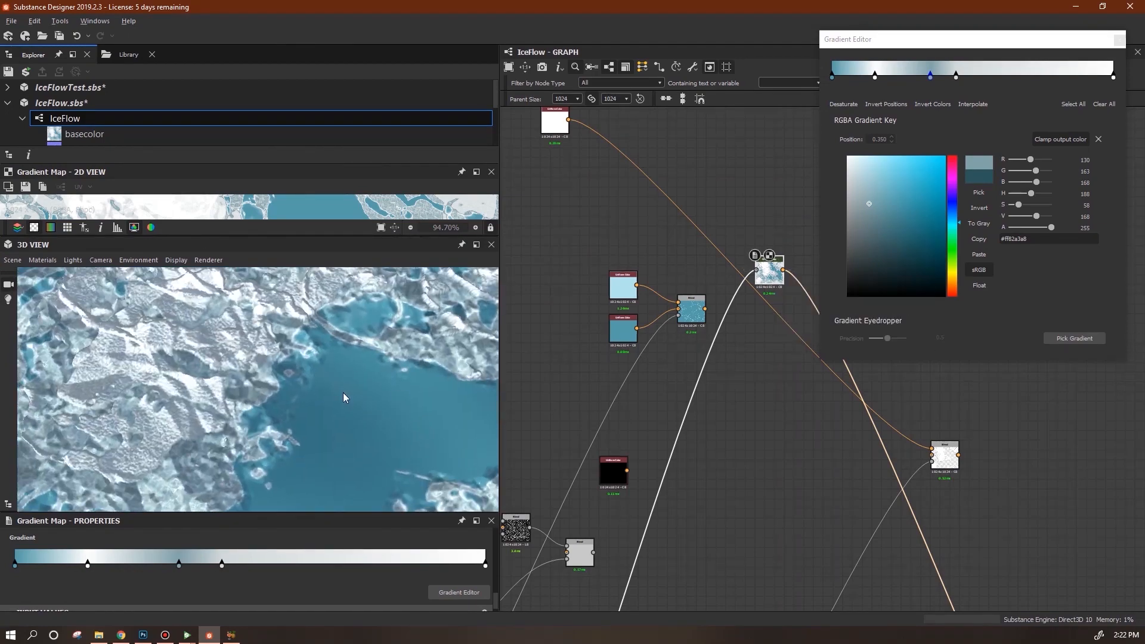
{"action": "left_click_drag", "start_coordinate": [344, 395], "coordinate": [811, 300]}
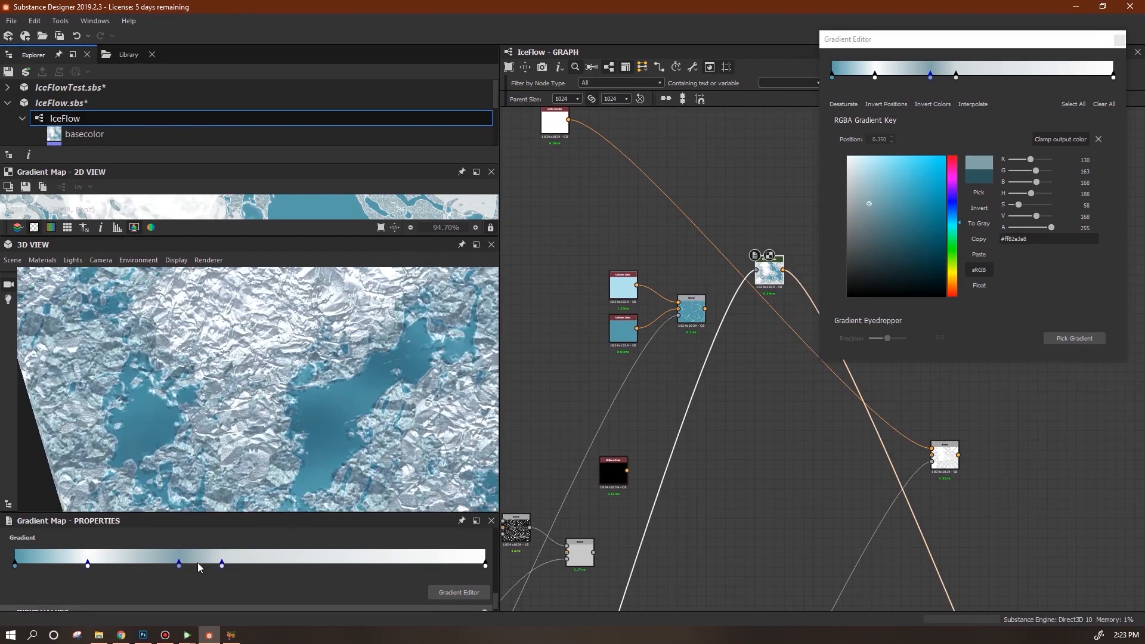
{"action": "mouse_move", "coordinate": [223, 568]}
{"action": "left_mouse_down"}
{"action": "mouse_move", "coordinate": [244, 571]}
{"action": "mouse_move", "coordinate": [217, 573]}
{"action": "left_mouse_up"}
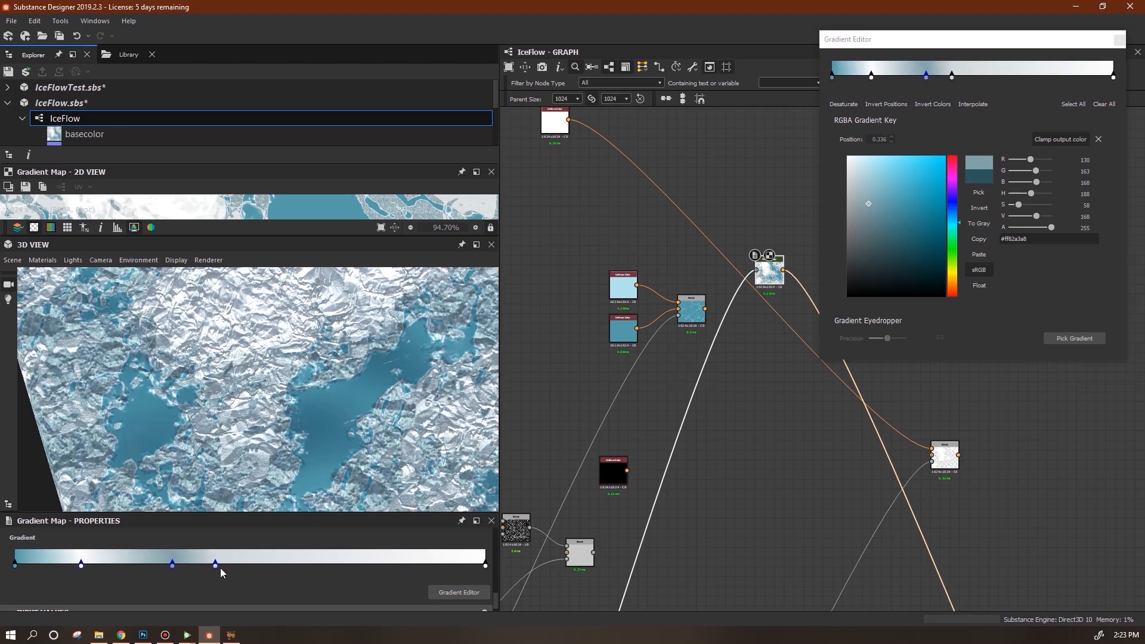
{"action": "left_click", "coordinate": [1120, 39]}
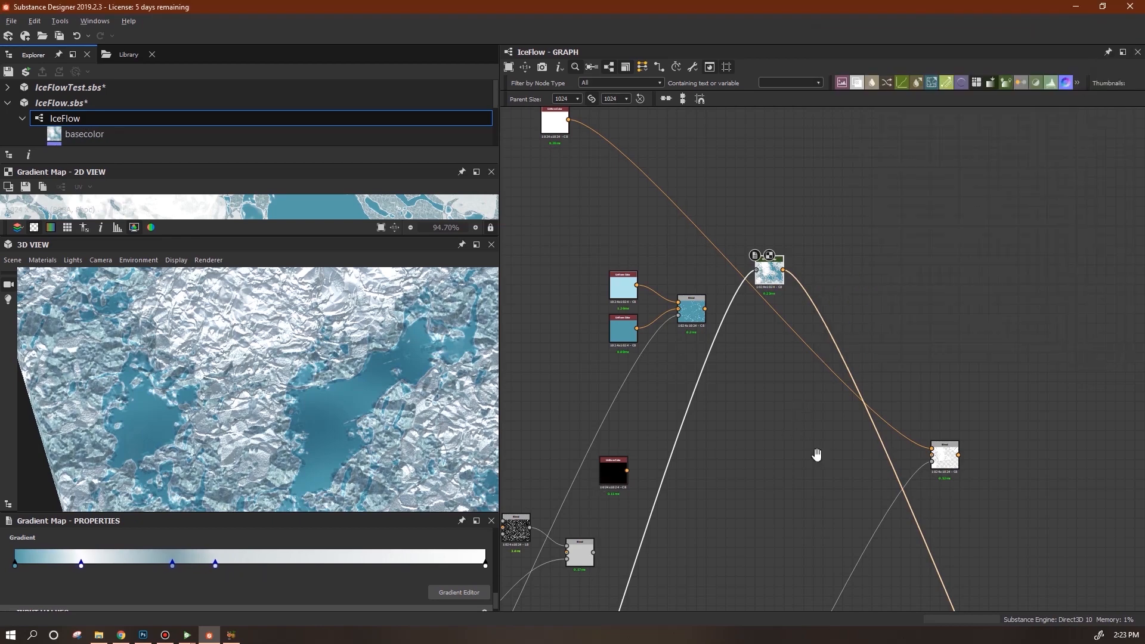
- Group the ice color nodes together and add a Blend with the Gradient Map as foreground
{"action": "middle_click_drag", "start_coordinate": [817, 454], "coordinate": [860, 425]}
{"action": "left_click_drag", "start_coordinate": [735, 285], "coordinate": [719, 285]}
{"action": "left_click_drag", "start_coordinate": [812, 243], "coordinate": [706, 232]}
{"action": "left_click", "coordinate": [857, 84]}
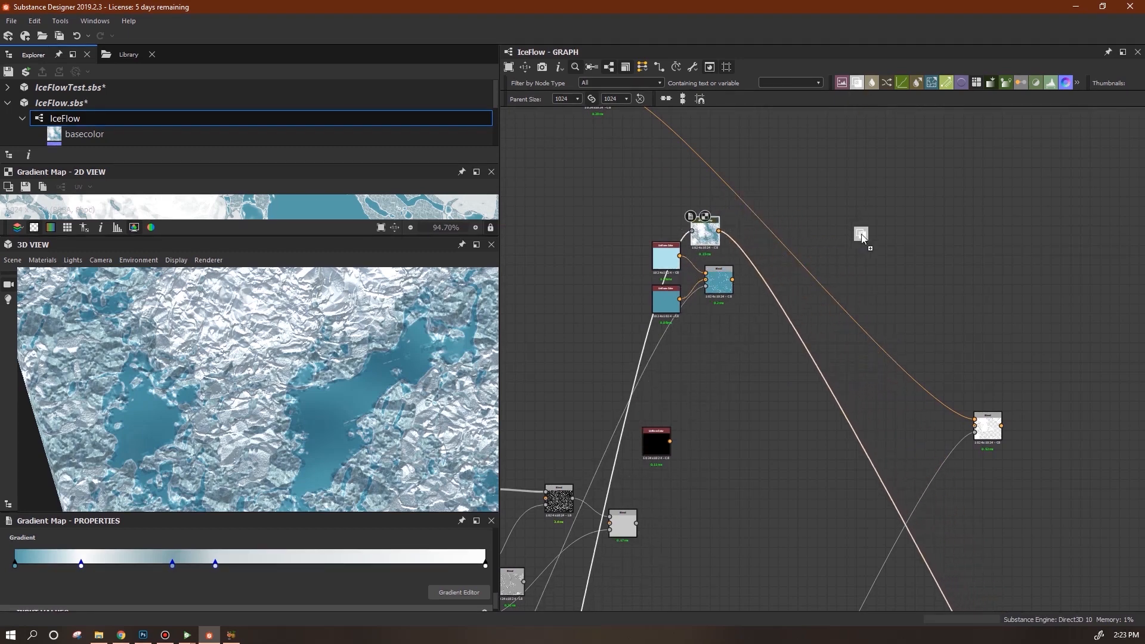
{"action": "left_click_drag", "start_coordinate": [720, 233], "coordinate": [847, 224]}
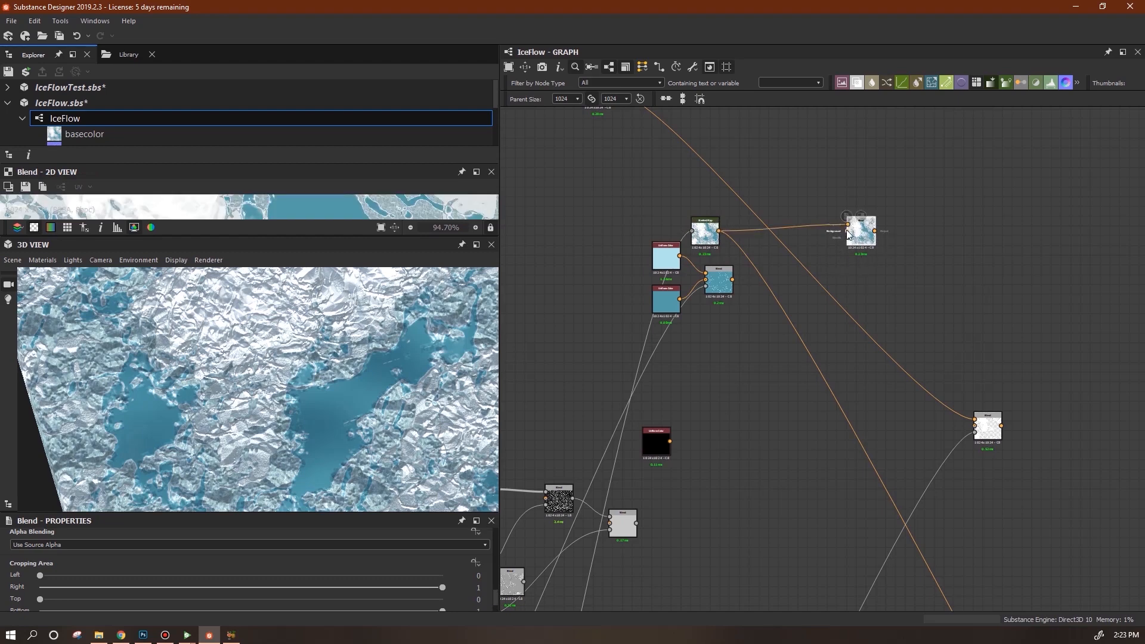
- Use the slush color Blend as the new Blend's background and the iceMask output as its mask, then inspect the blended colors
{"action": "middle_click_drag", "start_coordinate": [783, 424], "coordinate": [1007, 155]}
{"action": "middle_click_drag", "start_coordinate": [971, 423], "coordinate": [979, 163]}
{"action": "middle_click_drag", "start_coordinate": [883, 449], "coordinate": [884, 116]}
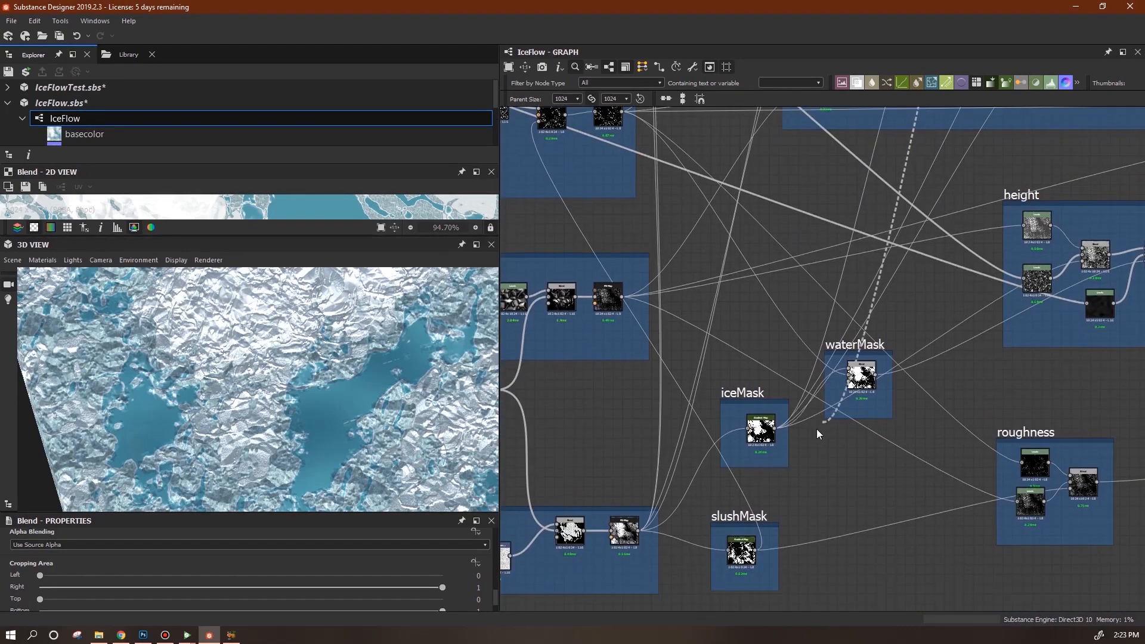
{"action": "left_click", "coordinate": [775, 427]}
{"action": "middle_click_drag", "start_coordinate": [867, 270], "coordinate": [824, 387]}
{"action": "left_click_drag", "start_coordinate": [313, 236], "coordinate": [304, 424]}
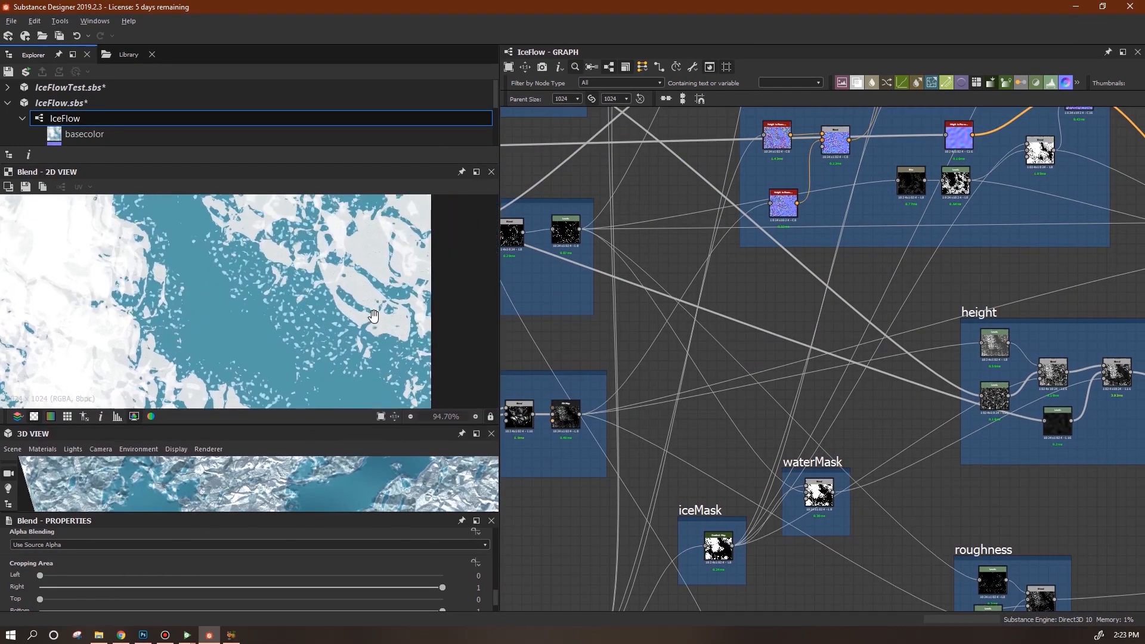
{"action": "middle_click_drag", "start_coordinate": [374, 317], "coordinate": [282, 380]}
{"action": "scroll", "coordinate": [945, 291], "scroll_direction": "down", "scroll_amount": 3}
{"action": "middle_click_drag", "start_coordinate": [948, 292], "coordinate": [1031, 397]}
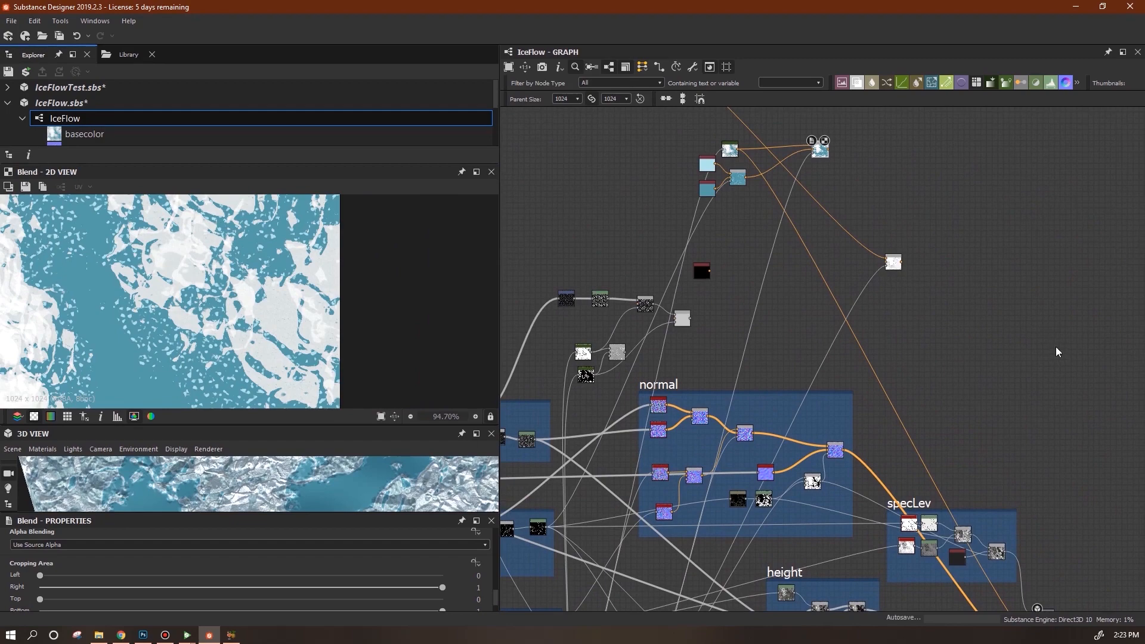
- Move the iceMask-driven Blend next to its inputs and bring the white Uniform Color above the color nodes
{"action": "left_click_drag", "start_coordinate": [825, 157], "coordinate": [779, 173]}
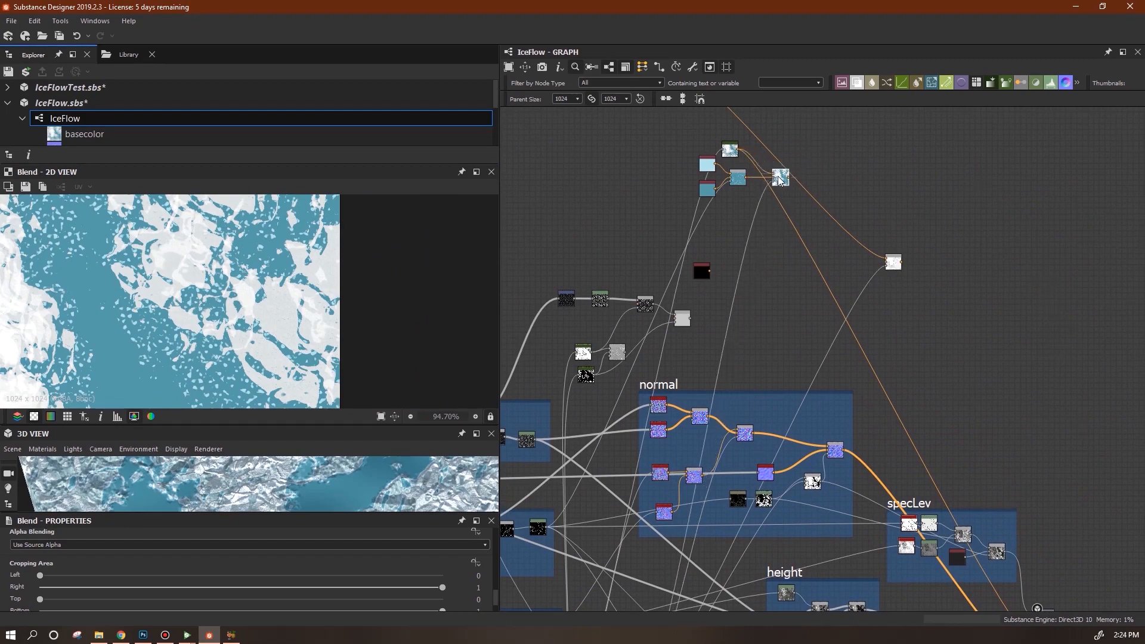
{"action": "middle_click_drag", "start_coordinate": [885, 214], "coordinate": [867, 372]}
{"action": "right_click", "coordinate": [856, 168]}
{"action": "right_click", "coordinate": [797, 176]}
{"action": "left_click", "coordinate": [754, 187]}
{"action": "left_click_drag", "start_coordinate": [707, 201], "coordinate": [786, 221]}
{"action": "scroll", "coordinate": [856, 295], "scroll_direction": "up", "scroll_amount": 2}
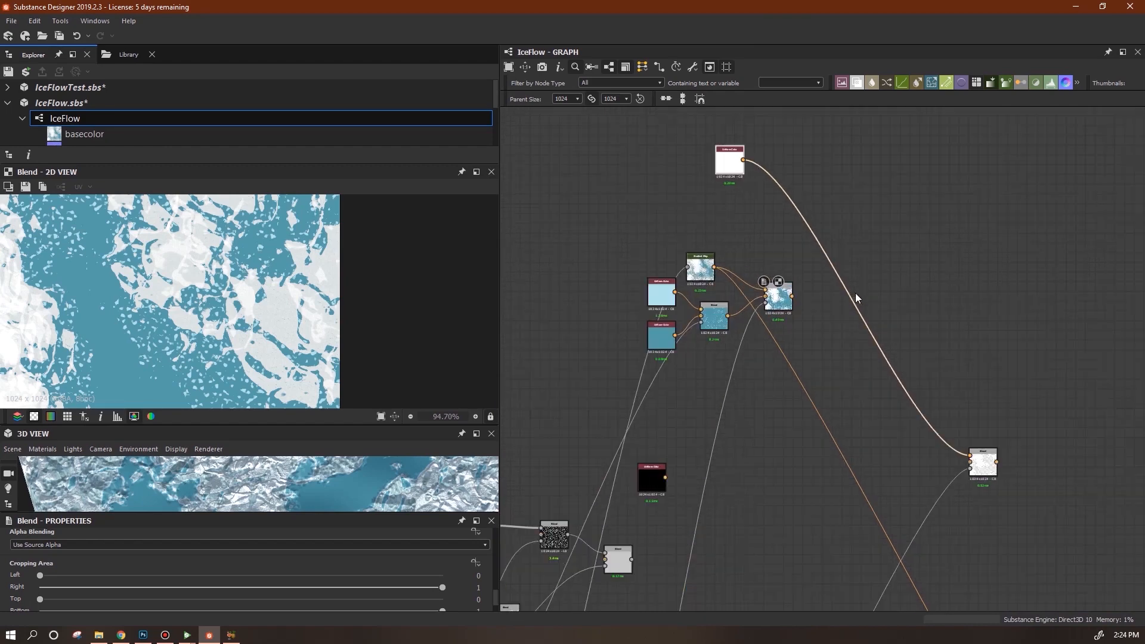
- Add another Blend with the white Uniform Color as foreground and a slush detail map as its mask
{"action": "mouse_move", "coordinate": [845, 263]}
{"action": "middle_mouse_down"}
{"action": "mouse_move", "coordinate": [910, 253]}
{"action": "mouse_move", "coordinate": [841, 262]}
{"action": "middle_mouse_up"}
{"action": "left_click", "coordinate": [865, 241]}
{"action": "left_click_drag", "start_coordinate": [922, 240], "coordinate": [925, 241]}
{"action": "left_click_drag", "start_coordinate": [773, 164], "coordinate": [872, 482]}
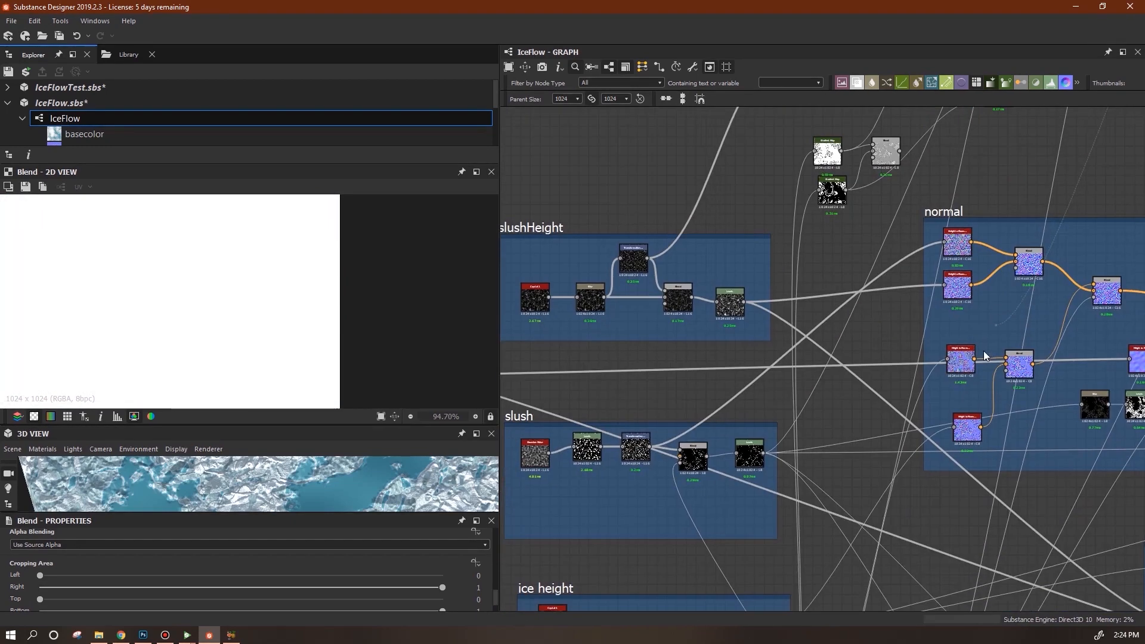
{"action": "scroll", "coordinate": [983, 350], "scroll_direction": "down", "scroll_amount": 1}
{"action": "left_click_drag", "start_coordinate": [890, 520], "coordinate": [826, 294]}
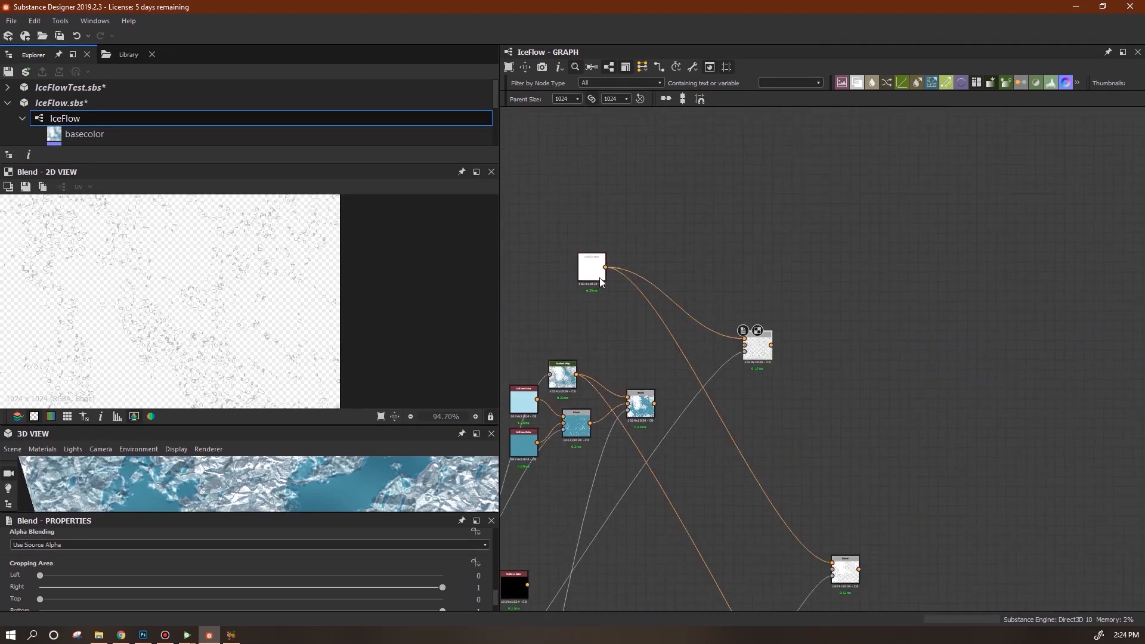
- Connect the combined ice color Blend as background of the white Blend and space out the input nodes
{"action": "middle_click_drag", "start_coordinate": [800, 424], "coordinate": [933, 427]}
{"action": "left_click_drag", "start_coordinate": [780, 412], "coordinate": [878, 347]}
{"action": "scroll", "coordinate": [716, 396], "scroll_direction": "up", "scroll_amount": 3}
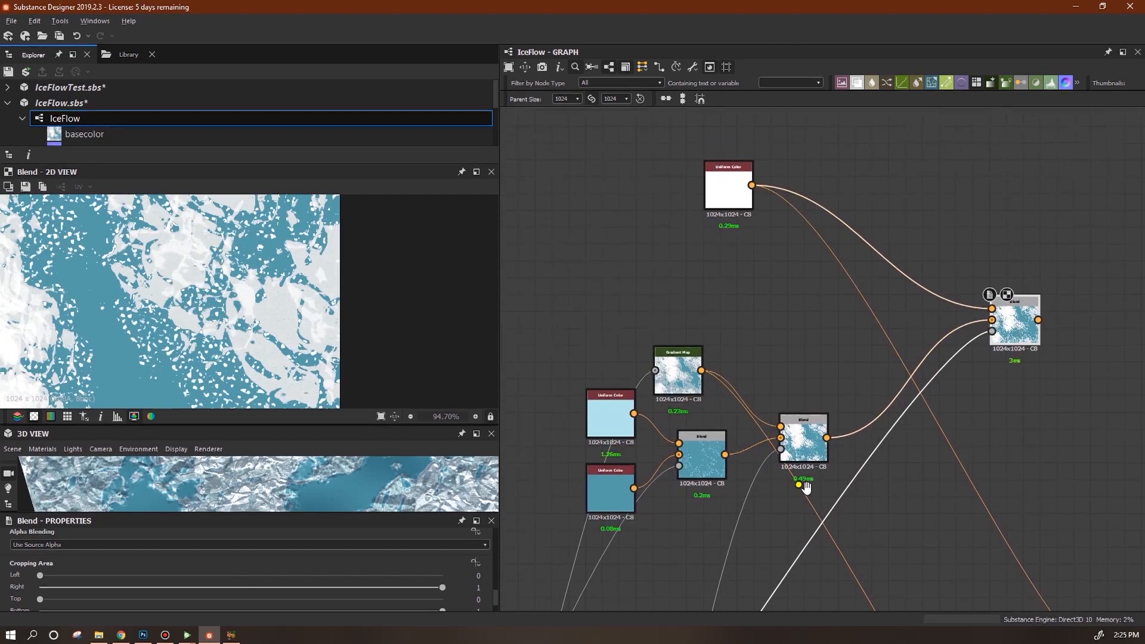
{"action": "left_click_drag", "start_coordinate": [704, 468], "coordinate": [698, 451]}
{"action": "mouse_move", "coordinate": [807, 456]}
{"action": "left_mouse_down"}
{"action": "mouse_move", "coordinate": [831, 439]}
{"action": "mouse_move", "coordinate": [824, 448]}
{"action": "left_mouse_up"}
{"action": "scroll", "coordinate": [285, 352], "scroll_direction": "down", "scroll_amount": 3}
{"action": "scroll", "coordinate": [285, 352], "scroll_direction": "up", "scroll_amount": 3}
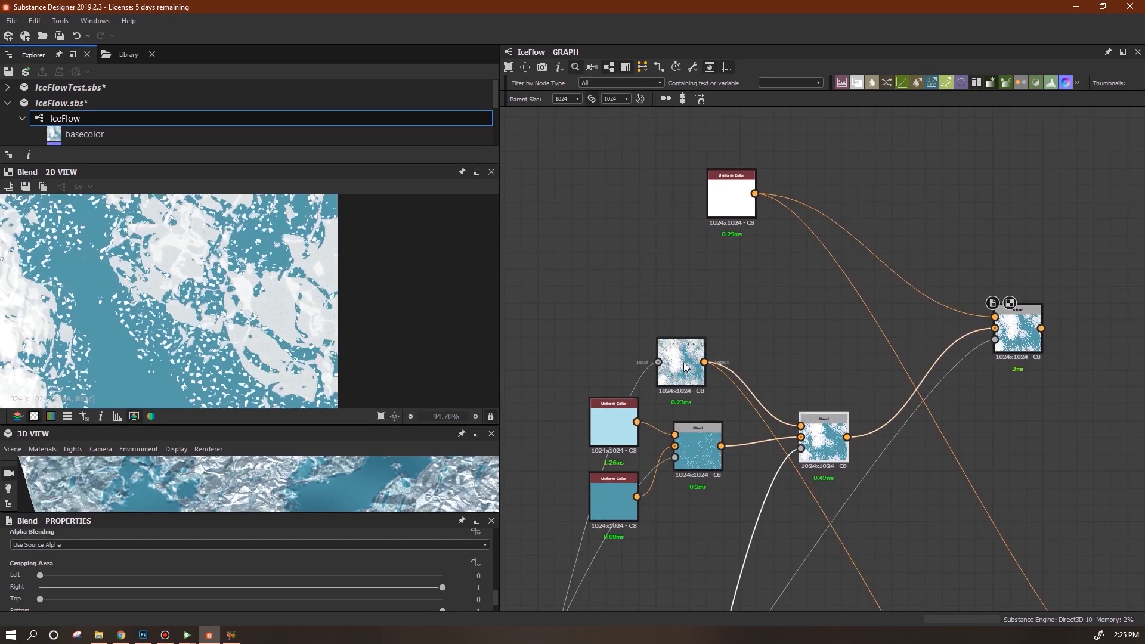
- Space out the Gradient Map, the blue color Blend and the ice Blend to make room between them
{"action": "left_click_drag", "start_coordinate": [680, 355], "coordinate": [714, 338]}
{"action": "left_click_drag", "start_coordinate": [700, 452], "coordinate": [692, 443]}
{"action": "left_click_drag", "start_coordinate": [824, 446], "coordinate": [849, 446]}
{"action": "middle_click_drag", "start_coordinate": [903, 518], "coordinate": [880, 456]}
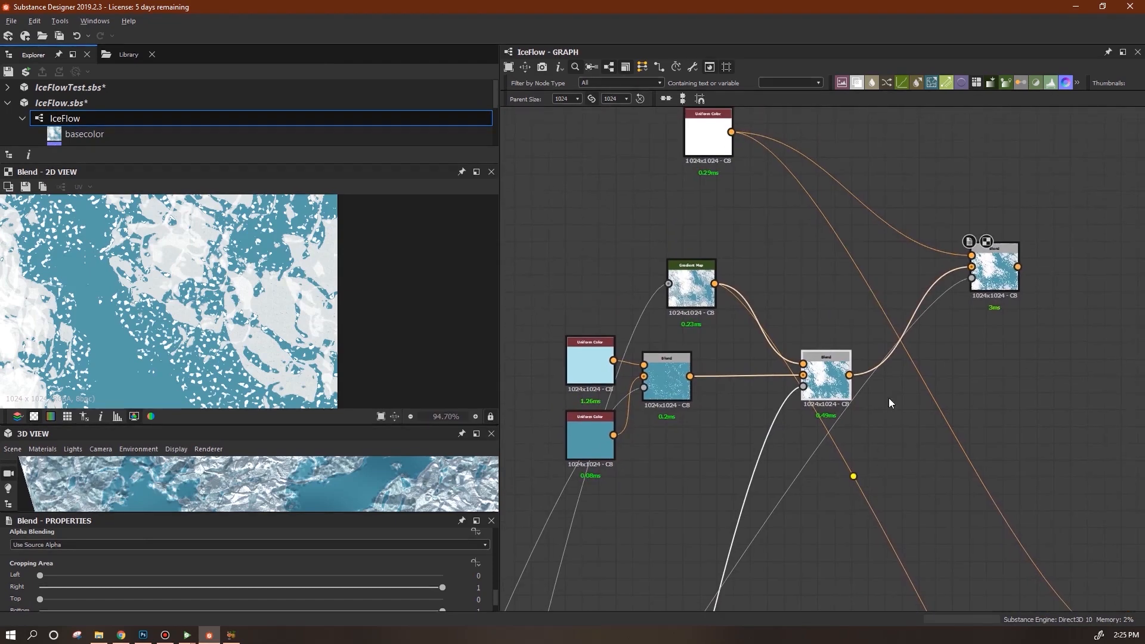
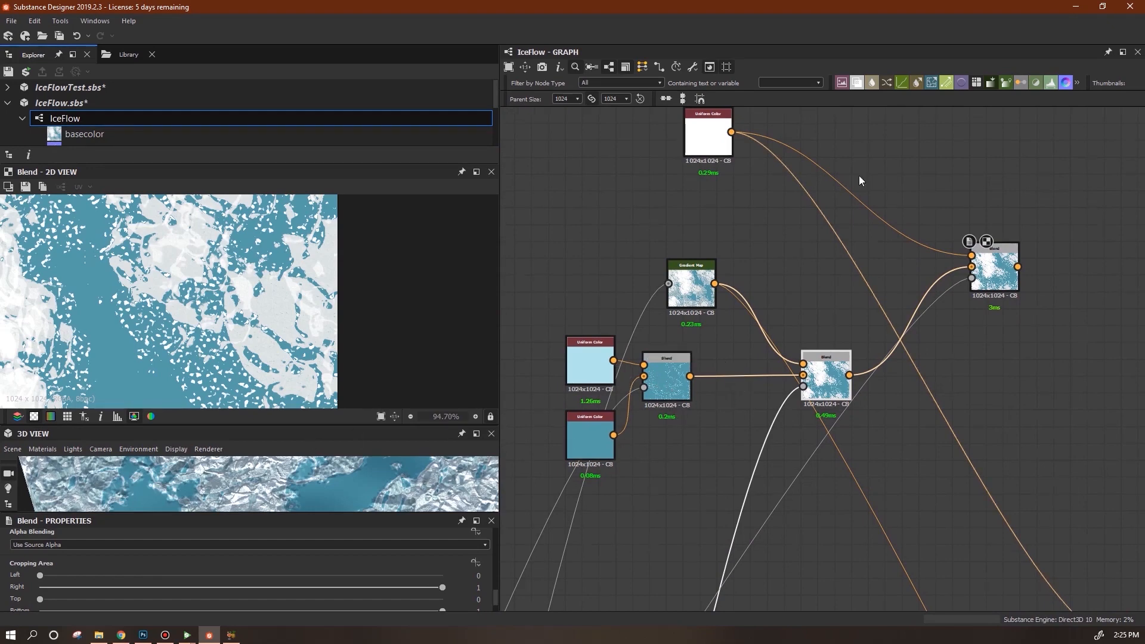
- Insert a Blur between the blue color Blend and the ice Blend, with an intensity of 0.72
{"action": "left_click_drag", "start_coordinate": [719, 395], "coordinate": [732, 376]}
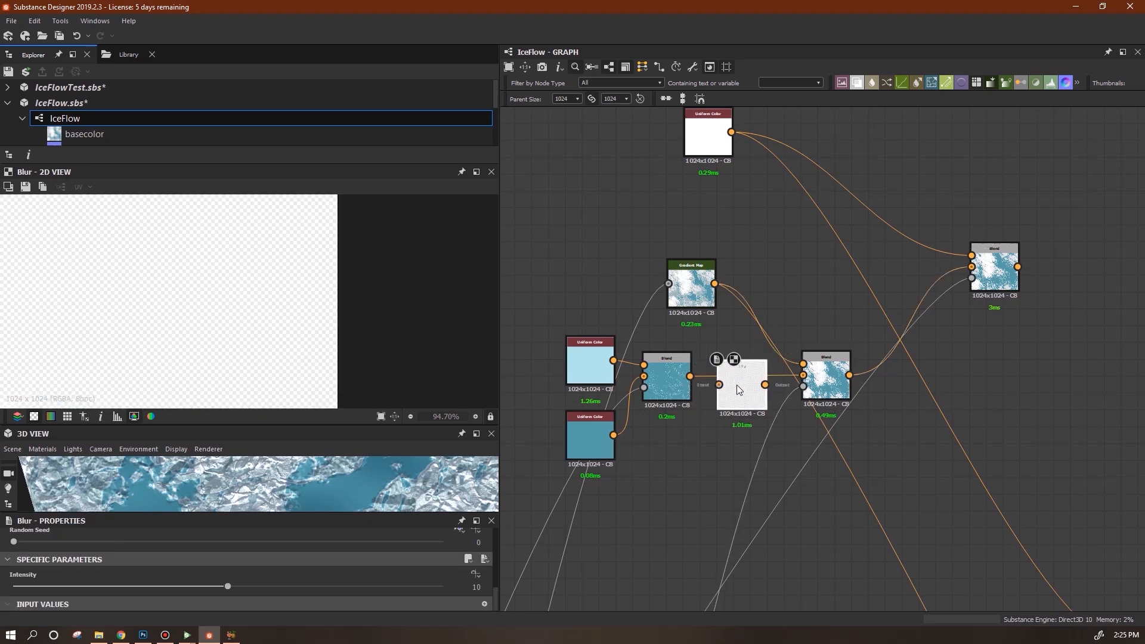
{"action": "left_click_drag", "start_coordinate": [803, 376], "coordinate": [753, 384]}
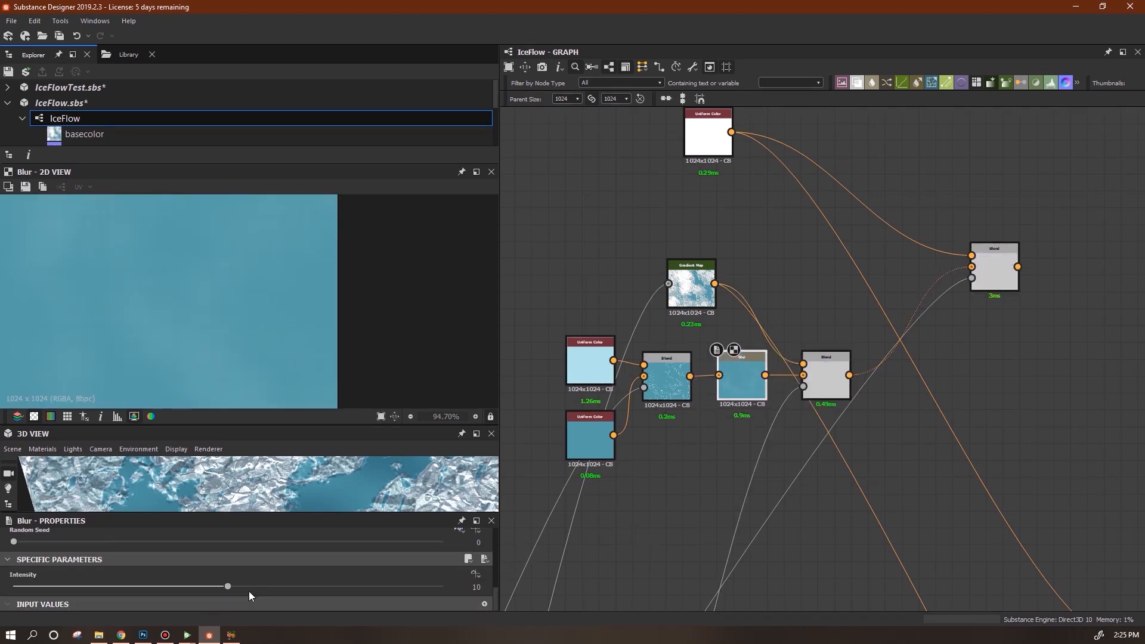
{"action": "left_click_drag", "start_coordinate": [32, 607], "coordinate": [25, 606]}
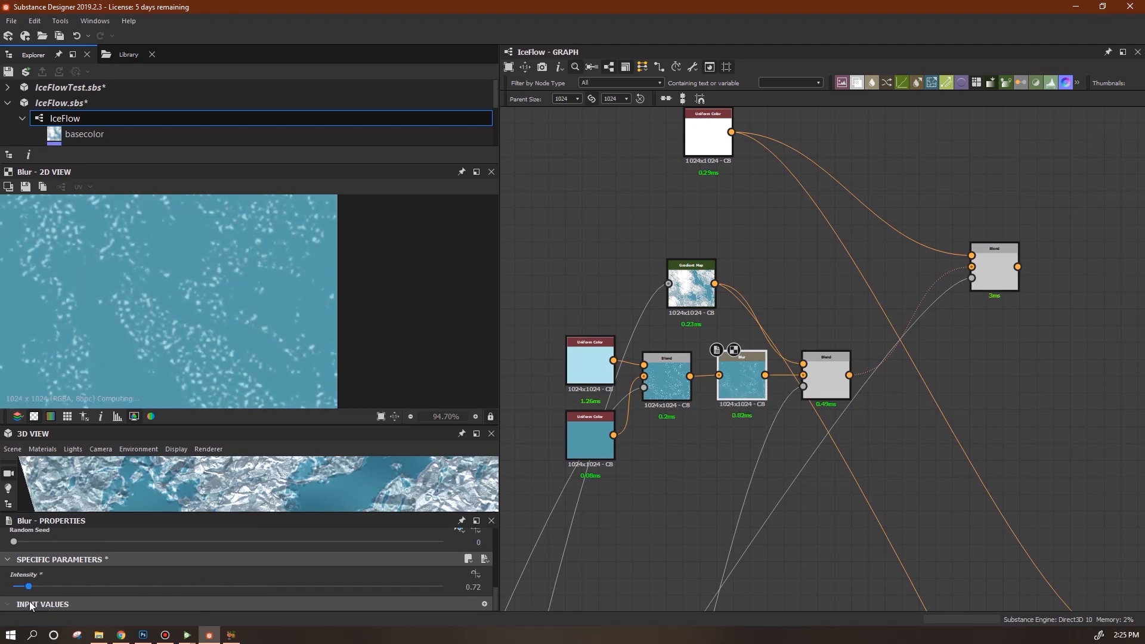
{"action": "left_click", "coordinate": [999, 279]}
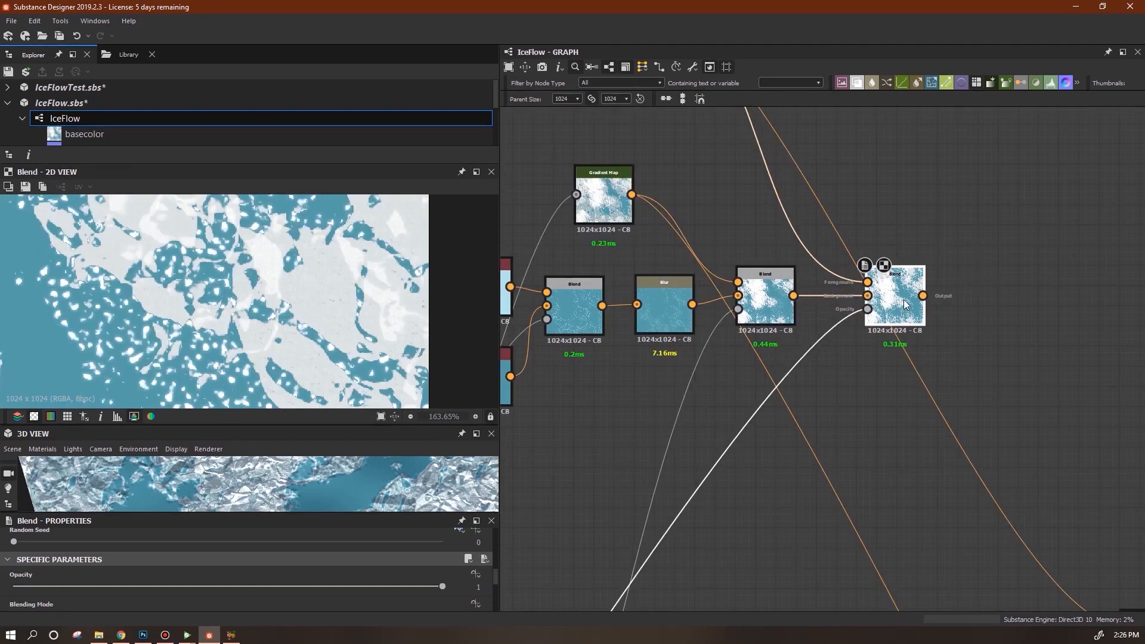
- Preview the white color Blend and move the ice Gradient Map directly above the Blur node
{"action": "left_click", "coordinate": [766, 301]}
{"action": "scroll", "coordinate": [376, 291], "scroll_direction": "down", "scroll_amount": 5}
{"action": "double_click", "coordinate": [894, 300]}
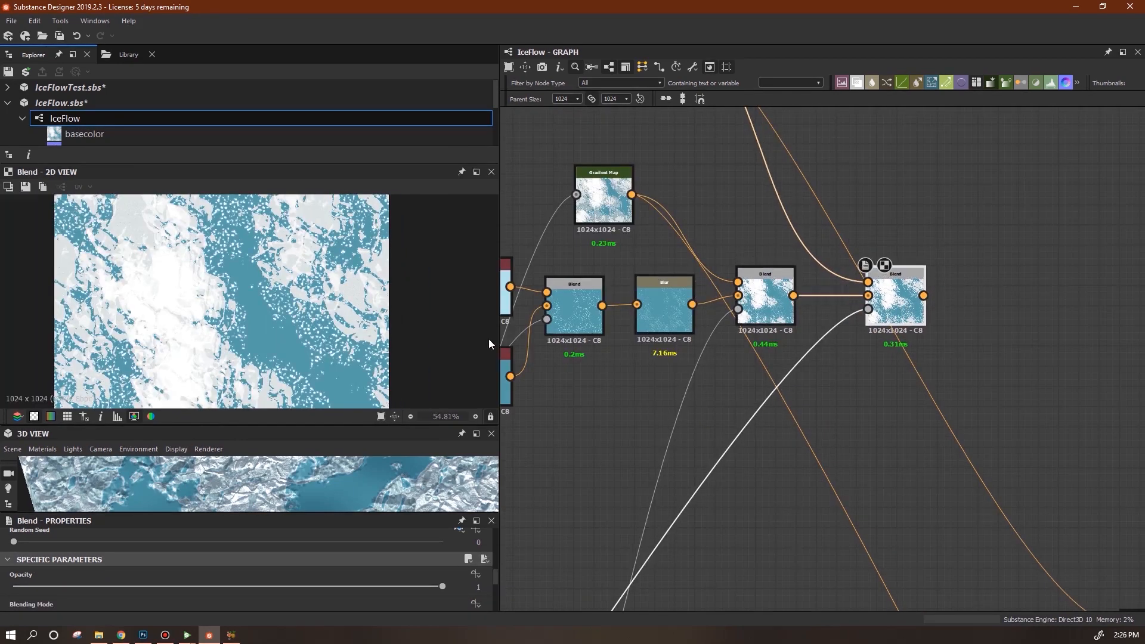
{"action": "middle_click_drag", "start_coordinate": [319, 376], "coordinate": [354, 359]}
{"action": "scroll", "coordinate": [344, 310], "scroll_direction": "up", "scroll_amount": 2}
{"action": "left_click_drag", "start_coordinate": [604, 203], "coordinate": [664, 203]}
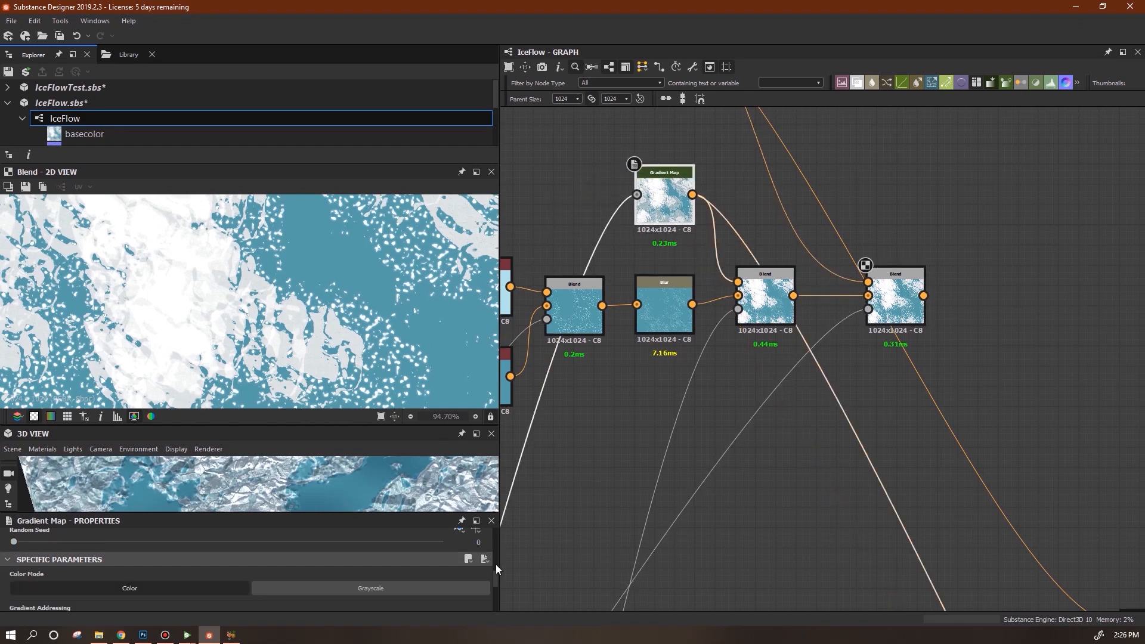
- Shift the blue, white and gray keys of the ice Gradient Map toward the gradient's bright end
{"action": "scroll", "coordinate": [497, 576], "scroll_direction": "down", "scroll_amount": 2}
{"action": "mouse_move", "coordinate": [173, 556]}
{"action": "left_mouse_down"}
{"action": "mouse_move", "coordinate": [199, 560]}
{"action": "mouse_move", "coordinate": [183, 557]}
{"action": "left_mouse_up"}
{"action": "left_click", "coordinate": [878, 317]}
{"action": "left_click", "coordinate": [674, 204]}
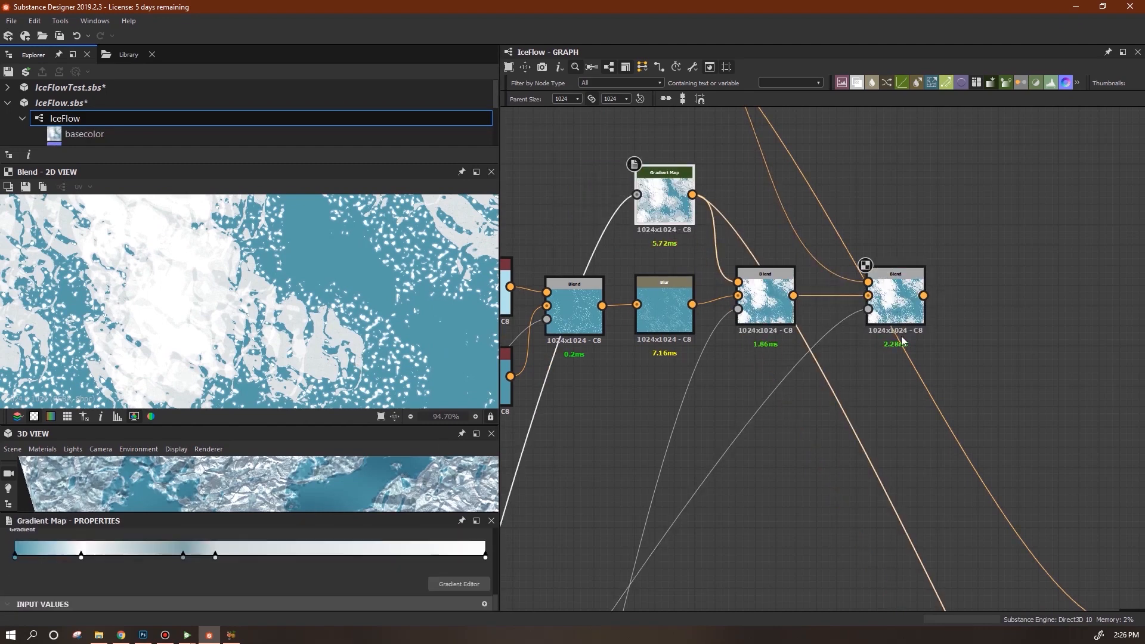
{"action": "left_click_drag", "start_coordinate": [12, 562], "coordinate": [91, 562]}
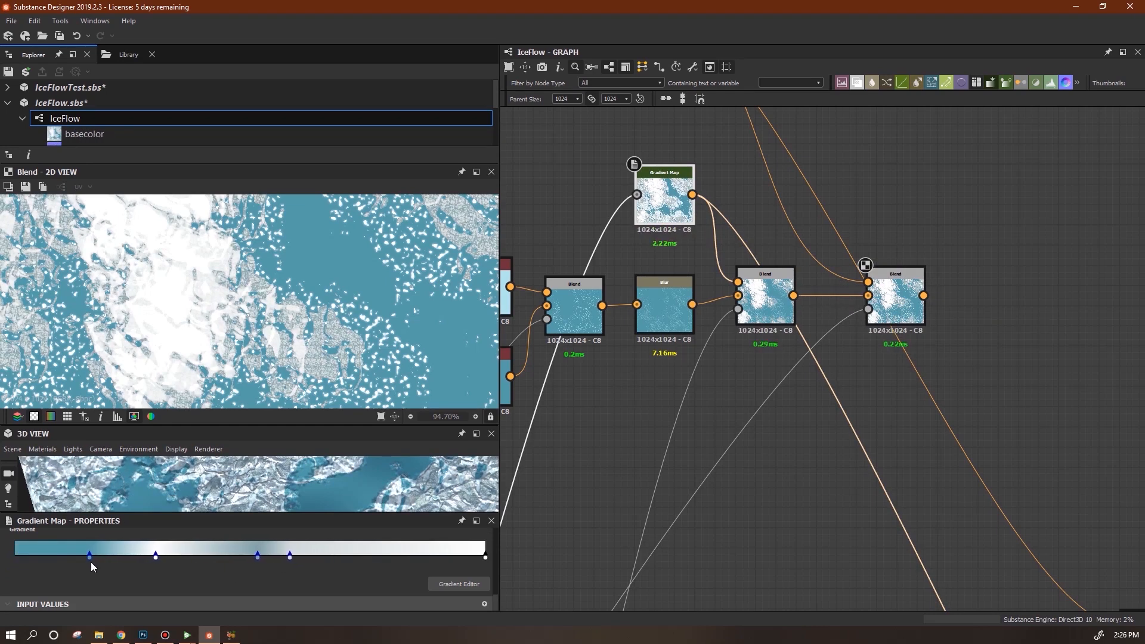
{"action": "left_click_drag", "start_coordinate": [90, 562], "coordinate": [92, 562]}
{"action": "scroll", "coordinate": [342, 361], "scroll_direction": "up", "scroll_amount": 4}
{"action": "scroll", "coordinate": [342, 361], "scroll_direction": "down", "scroll_amount": 6}
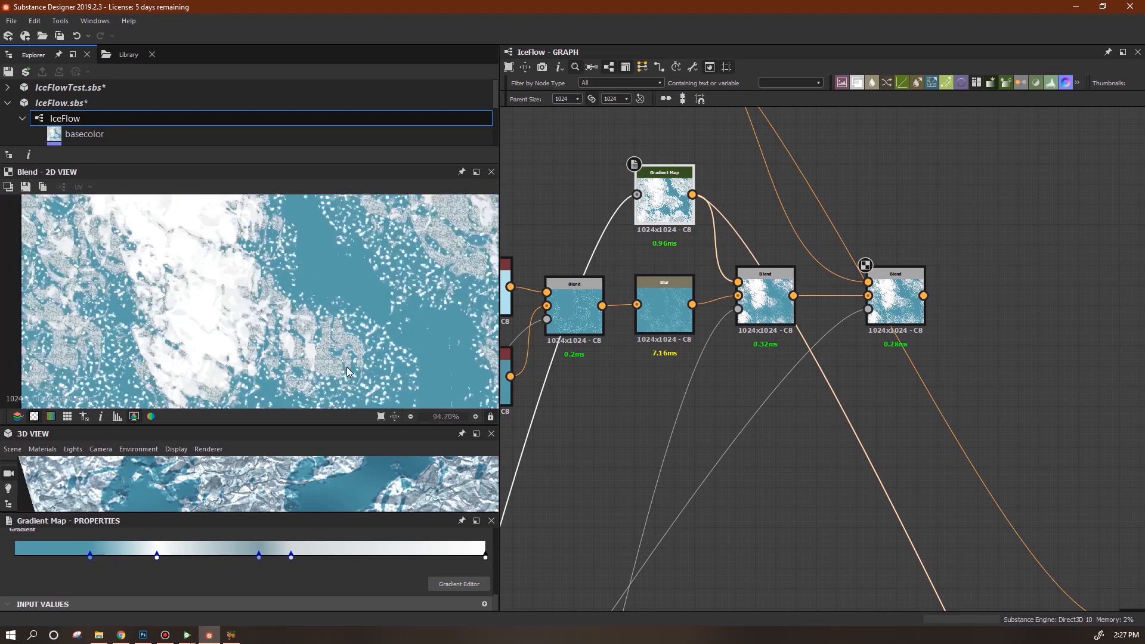
- Move the white color Blend closer to the ice Blend and inspect the blended colors up close
{"action": "middle_click_drag", "start_coordinate": [1011, 358], "coordinate": [945, 394]}
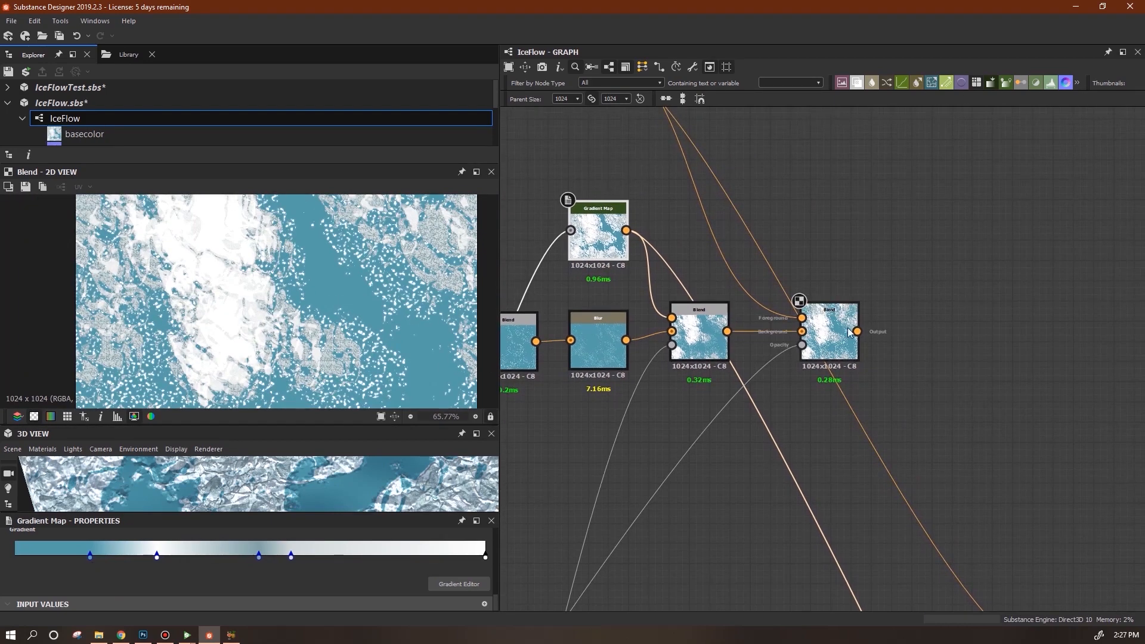
{"action": "left_click_drag", "start_coordinate": [834, 335], "coordinate": [804, 344]}
{"action": "scroll", "coordinate": [292, 361], "scroll_direction": "up", "scroll_amount": 10}
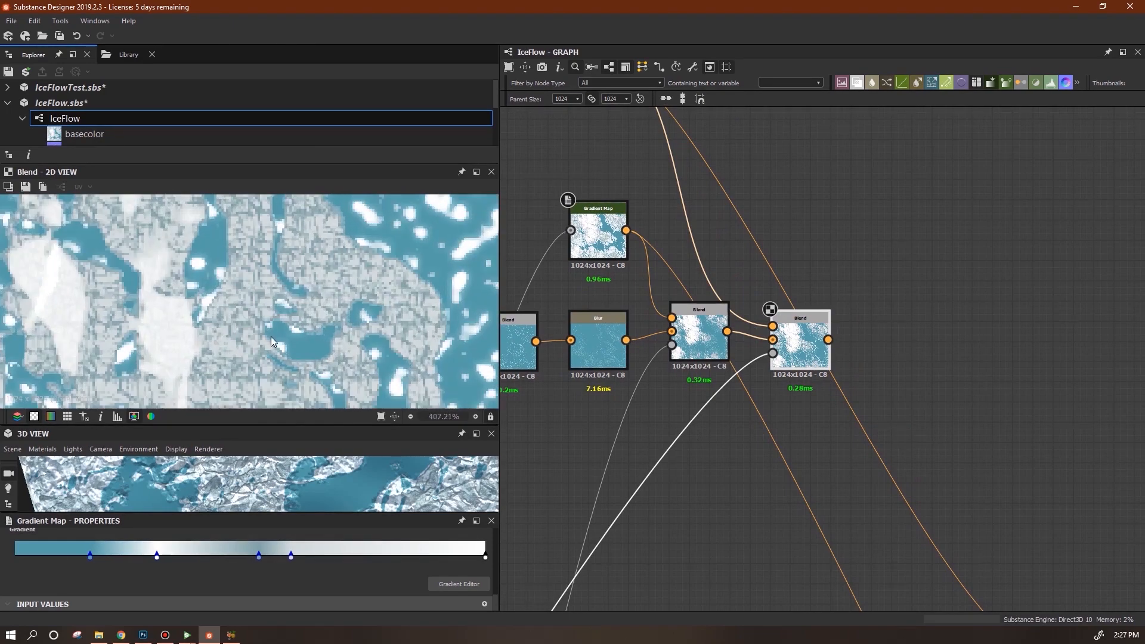
{"action": "scroll", "coordinate": [320, 353], "scroll_direction": "down", "scroll_amount": 5}
{"action": "scroll", "coordinate": [833, 396], "scroll_direction": "down", "scroll_amount": 5}
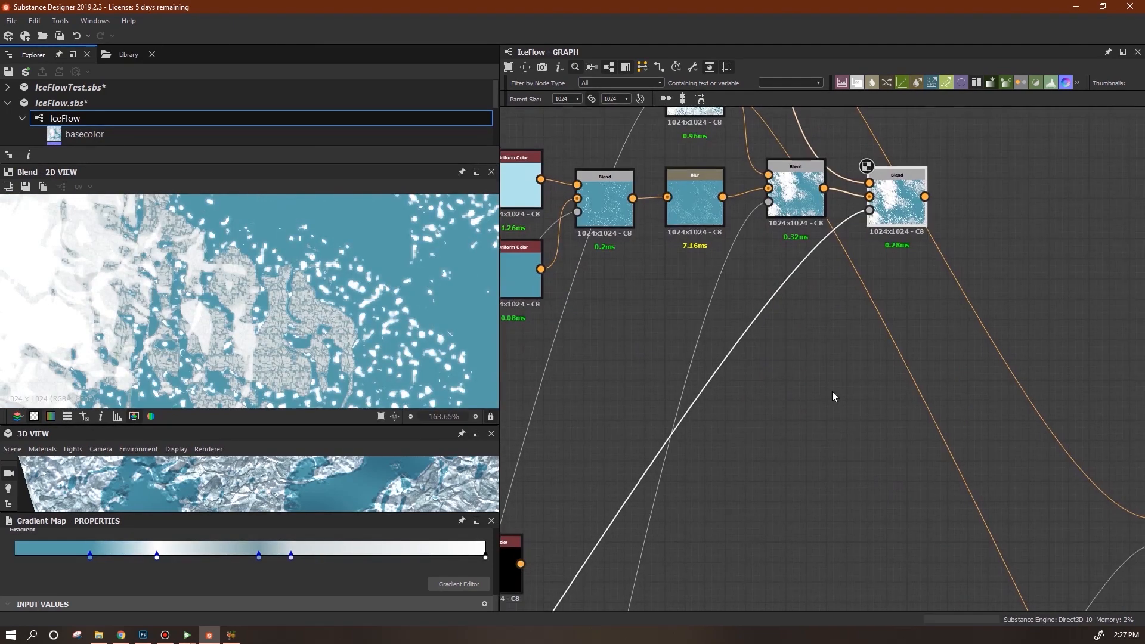
- Line up the white color Blend with the ice Blend and add another Blend node after it
{"action": "middle_click_drag", "start_coordinate": [956, 274], "coordinate": [866, 356]}
{"action": "left_click_drag", "start_coordinate": [895, 265], "coordinate": [901, 260]}
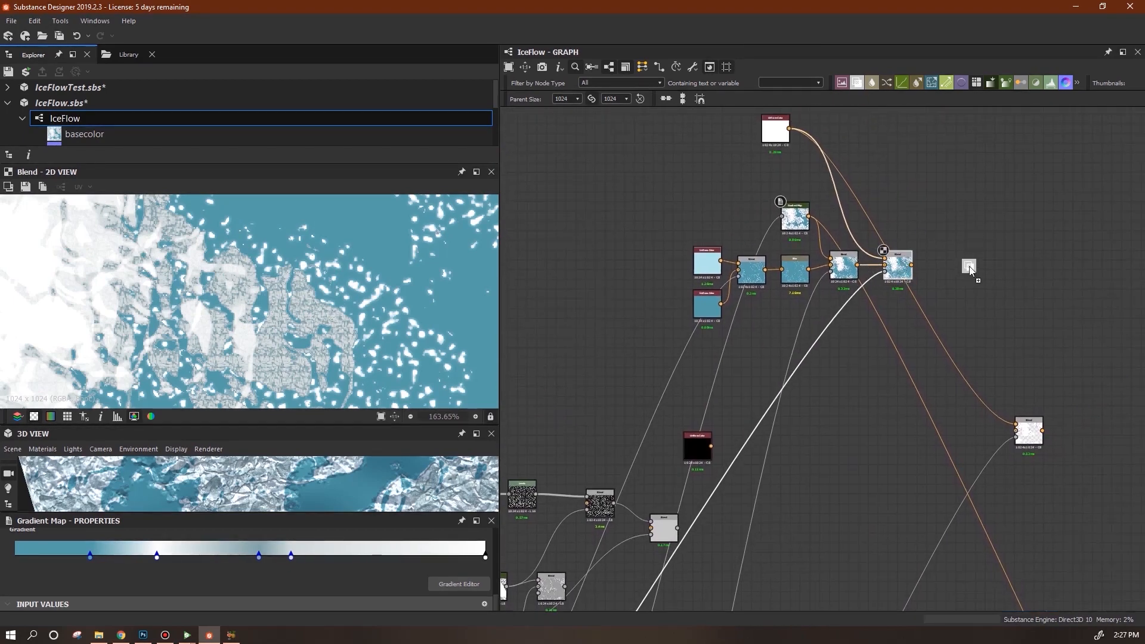
{"action": "left_click_drag", "start_coordinate": [969, 268], "coordinate": [972, 270]}
{"action": "middle_click_drag", "start_coordinate": [941, 319], "coordinate": [961, 286]}
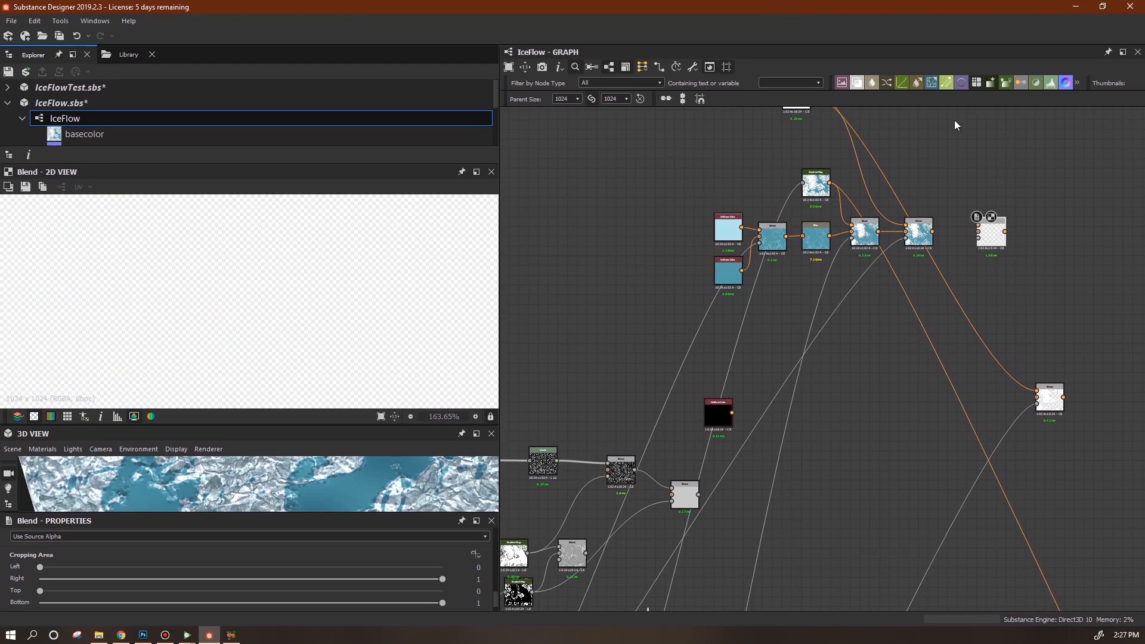
{"action": "right_click", "coordinate": [939, 143]}
{"action": "mouse_move", "coordinate": [961, 152]}
{"action": "left_click", "coordinate": [887, 479]}
{"action": "key", "text": "Delete"}
- Duplicate the darker blue Uniform Color and place the copy above the newest Blend
{"action": "double_click", "coordinate": [727, 275]}
{"action": "key", "text": "ctrl+c"}
{"action": "key", "text": "ctrl+v"}
{"action": "left_click_drag", "start_coordinate": [824, 355], "coordinate": [948, 136]}
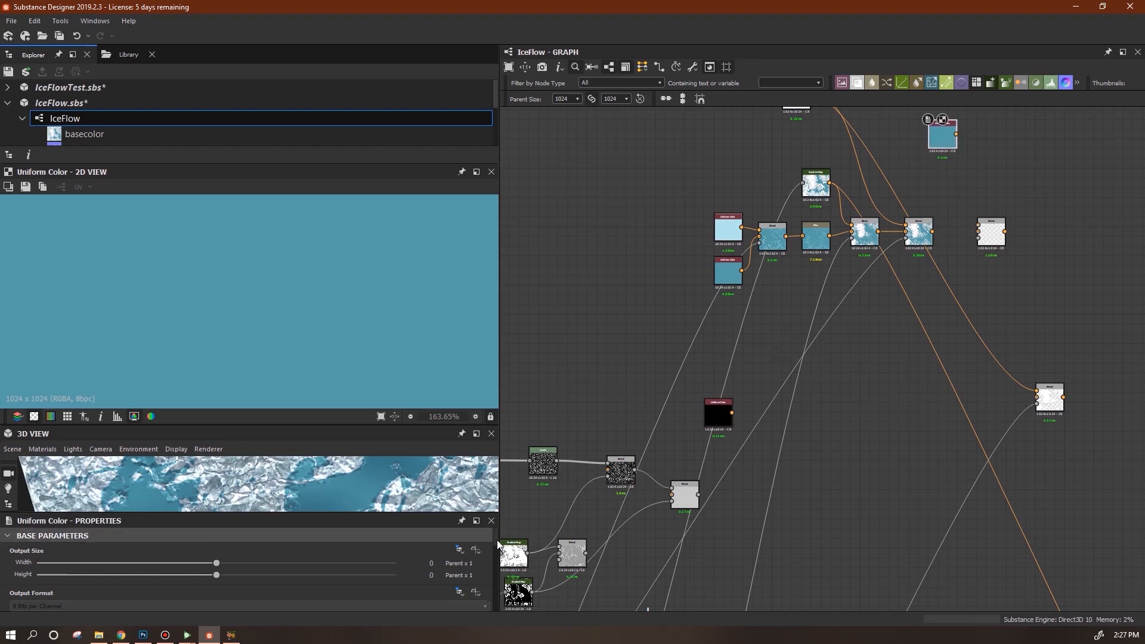
- Change the duplicated Uniform Color's output color to a lighter blue
{"action": "scroll", "coordinate": [32, 572], "scroll_direction": "down", "scroll_amount": 3}
{"action": "left_click", "coordinate": [33, 568]}
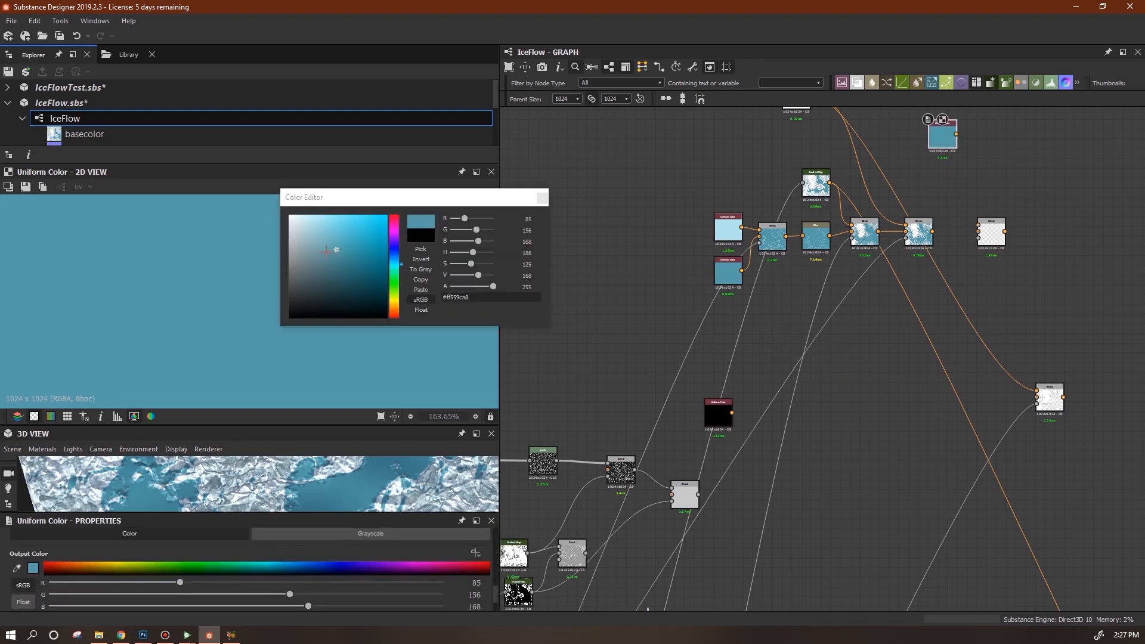
{"action": "left_click", "coordinate": [324, 237]}
{"action": "left_click", "coordinate": [540, 199]}
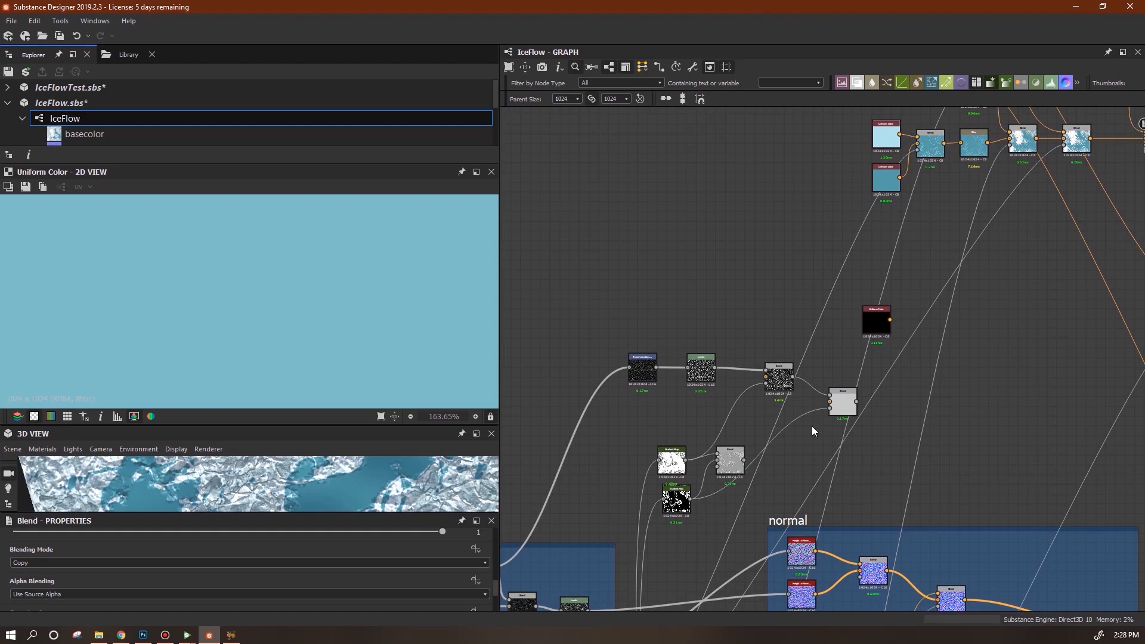
- Preview the two mask Gradient Maps above the normal frame and move the upper one away from the lower
{"action": "double_click", "coordinate": [672, 462]}
{"action": "scroll", "coordinate": [358, 307], "scroll_direction": "down", "scroll_amount": 3}
{"action": "scroll", "coordinate": [346, 335], "scroll_direction": "up", "scroll_amount": 3}
{"action": "scroll", "coordinate": [346, 343], "scroll_direction": "up", "scroll_amount": 1}
{"action": "left_click_drag", "start_coordinate": [674, 464], "coordinate": [663, 444]}
{"action": "double_click", "coordinate": [676, 503]}
{"action": "left_click_drag", "start_coordinate": [682, 492], "coordinate": [682, 501]}
- Reshape the upper mask Gradient Map's gradient so its dark range is black with one narrow white band
{"action": "double_click", "coordinate": [666, 446]}
{"action": "scroll", "coordinate": [666, 446], "scroll_direction": "up", "scroll_amount": 3}
{"action": "middle_click_drag", "start_coordinate": [667, 446], "coordinate": [588, 468]}
{"action": "scroll", "coordinate": [743, 479], "scroll_direction": "down", "scroll_amount": 3}
{"action": "middle_click_drag", "start_coordinate": [744, 479], "coordinate": [757, 393]}
{"action": "scroll", "coordinate": [460, 586], "scroll_direction": "down", "scroll_amount": 2}
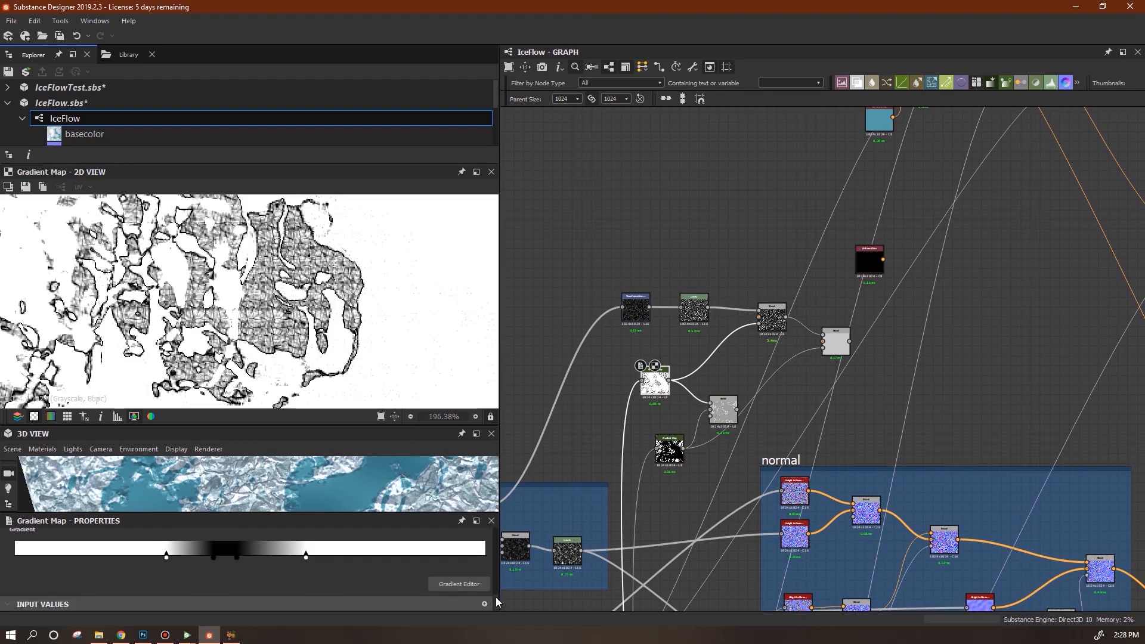
{"action": "scroll", "coordinate": [664, 388], "scroll_direction": "up", "scroll_amount": 8}
{"action": "mouse_move", "coordinate": [214, 557]}
{"action": "left_mouse_down"}
{"action": "mouse_move", "coordinate": [81, 561]}
{"action": "mouse_move", "coordinate": [197, 563]}
{"action": "left_mouse_up"}
{"action": "scroll", "coordinate": [990, 198], "scroll_direction": "down", "scroll_amount": 3}
- Examine the outputs of the two detail Blends masked by the Gradient Maps
{"action": "middle_click_drag", "start_coordinate": [989, 198], "coordinate": [787, 403]}
{"action": "left_click", "coordinate": [787, 402]}
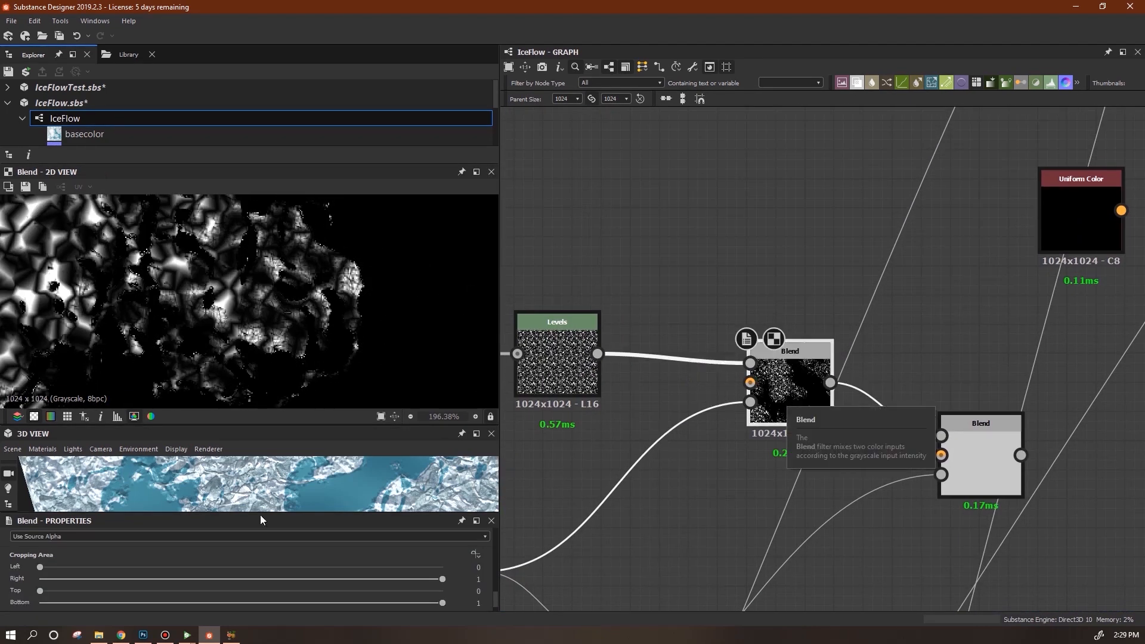
{"action": "scroll", "coordinate": [784, 466], "scroll_direction": "down", "scroll_amount": 3}
{"action": "scroll", "coordinate": [288, 317], "scroll_direction": "down", "scroll_amount": 5}
{"action": "scroll", "coordinate": [287, 317], "scroll_direction": "down", "scroll_amount": 1}
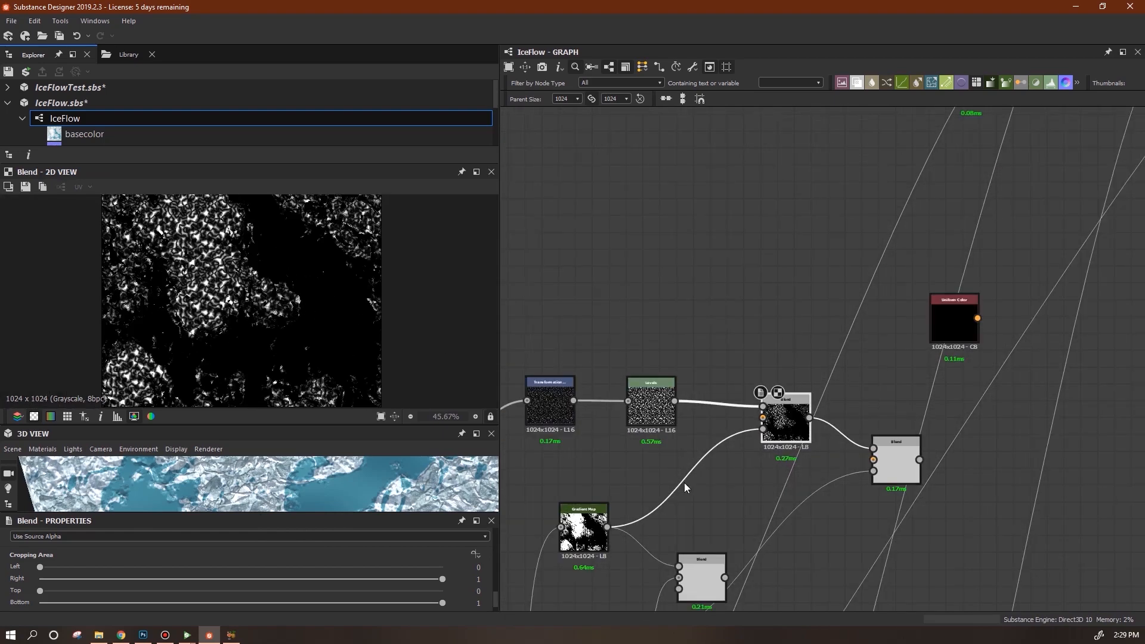
{"action": "middle_click_drag", "start_coordinate": [809, 512], "coordinate": [789, 446]}
{"action": "left_click", "coordinate": [843, 434]}
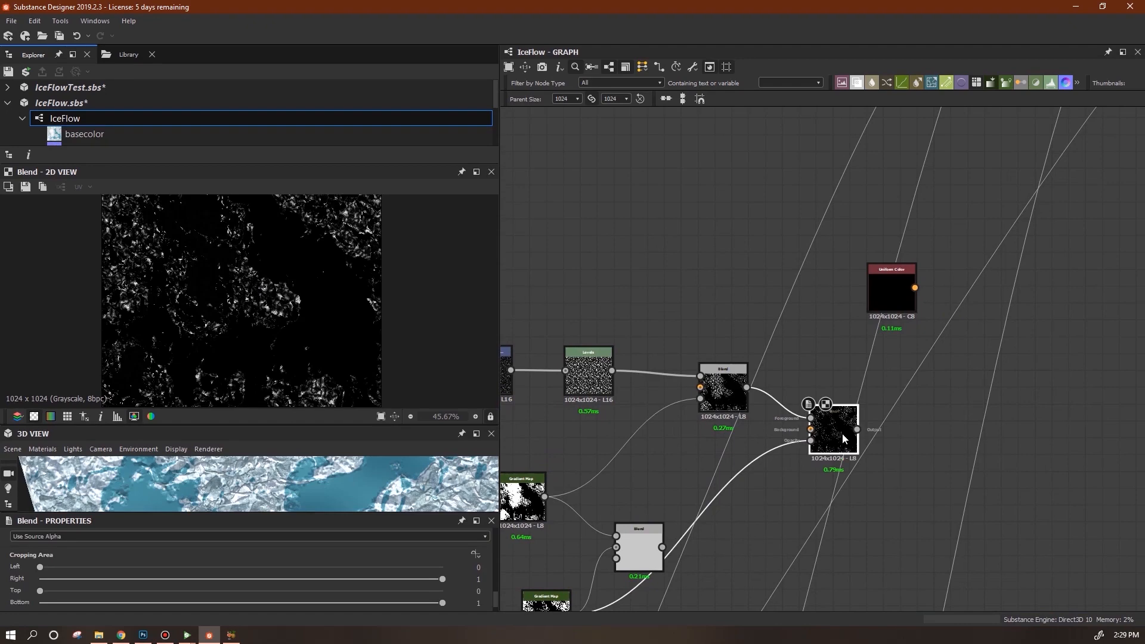
{"action": "scroll", "coordinate": [844, 438], "scroll_direction": "up", "scroll_amount": 3}
{"action": "scroll", "coordinate": [845, 441], "scroll_direction": "down", "scroll_amount": 4}
- Remove the second detail Blend, preview the first one, and open the upper mask Gradient Map's gradient
{"action": "left_click_drag", "start_coordinate": [845, 445], "coordinate": [809, 515]}
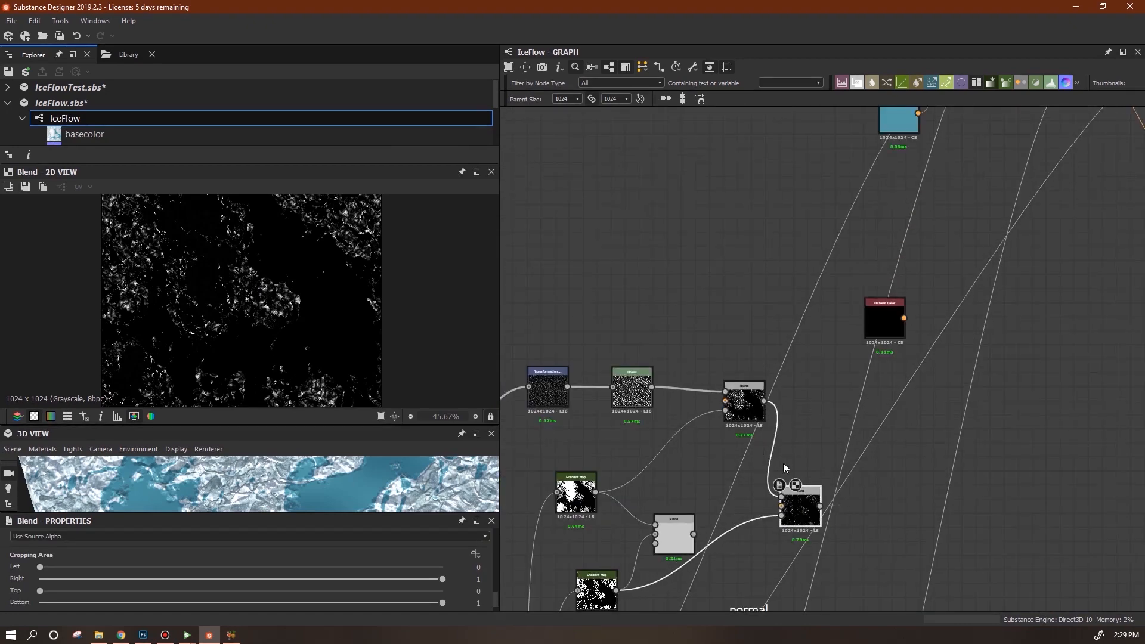
{"action": "left_click", "coordinate": [743, 411]}
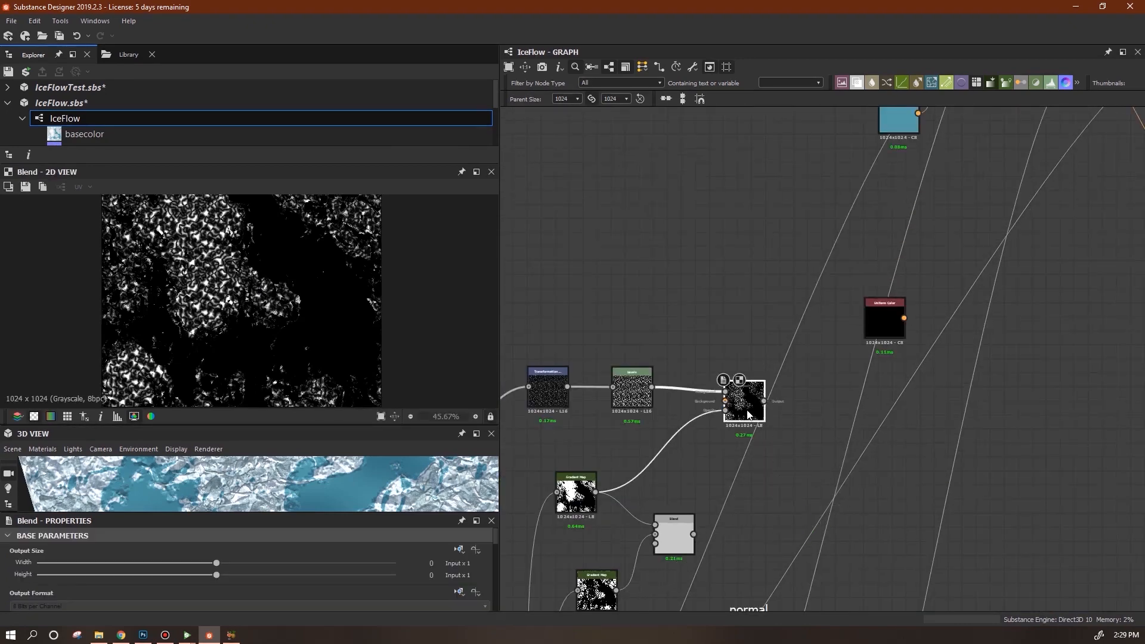
{"action": "scroll", "coordinate": [747, 410], "scroll_direction": "up", "scroll_amount": 5}
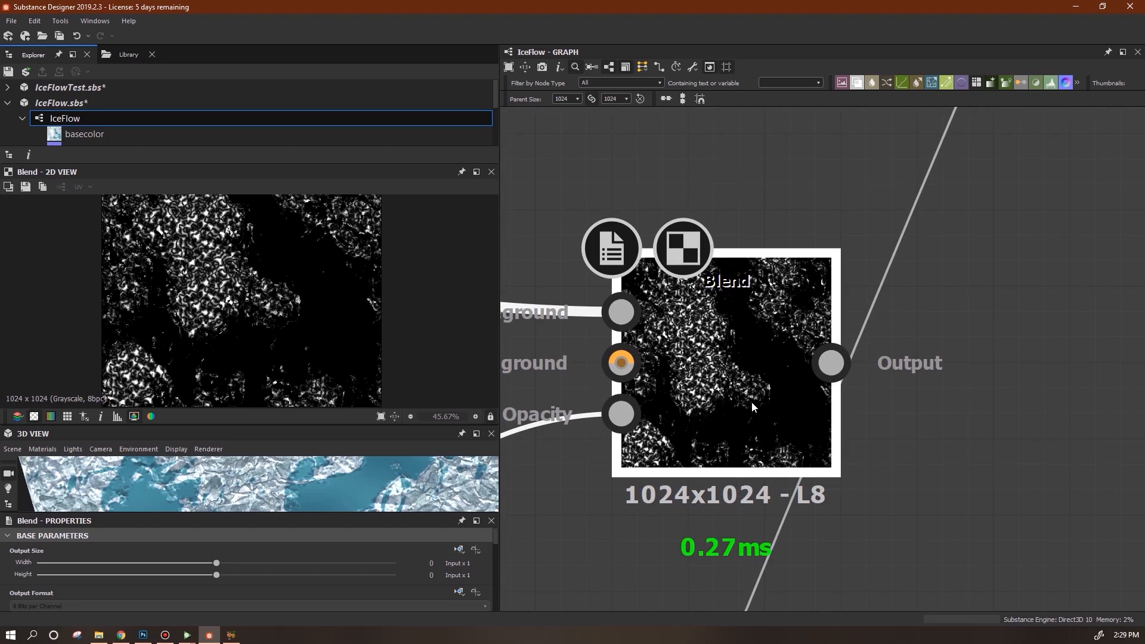
{"action": "scroll", "coordinate": [753, 408], "scroll_direction": "down", "scroll_amount": 5}
{"action": "middle_click_drag", "start_coordinate": [802, 496], "coordinate": [1023, 349]}
{"action": "scroll", "coordinate": [947, 424], "scroll_direction": "down", "scroll_amount": 3}
{"action": "left_click", "coordinate": [739, 436]}
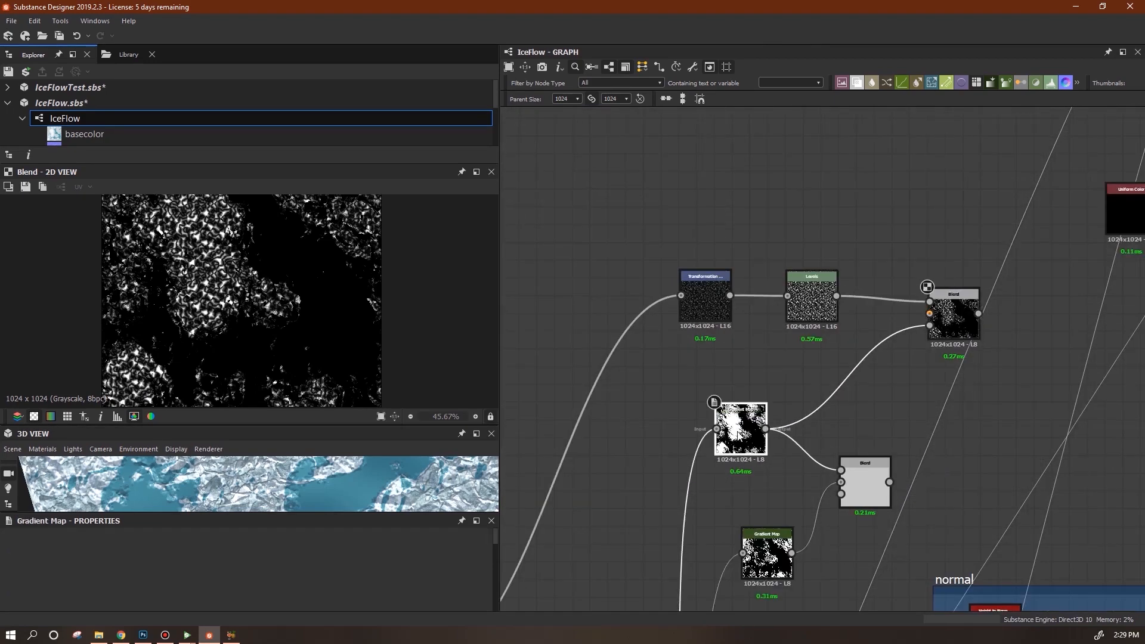
{"action": "double_click", "coordinate": [739, 435]}
{"action": "left_click_drag", "start_coordinate": [495, 540], "coordinate": [500, 598]}
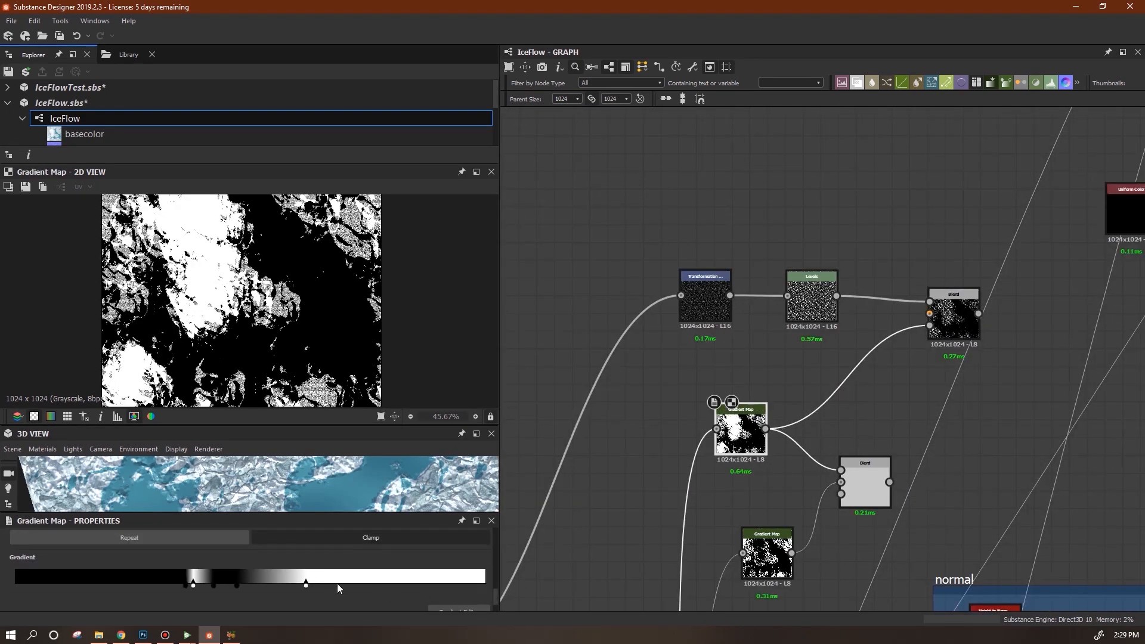
- Try to widen the white band and black out the bright end by moving gradient keys, then undo the changes
{"action": "left_click_drag", "start_coordinate": [306, 585], "coordinate": [485, 592]}
{"action": "left_click", "coordinate": [217, 587]}
{"action": "left_click_drag", "start_coordinate": [218, 589], "coordinate": [338, 591]}
{"action": "scroll", "coordinate": [333, 272], "scroll_direction": "up", "scroll_amount": 3}
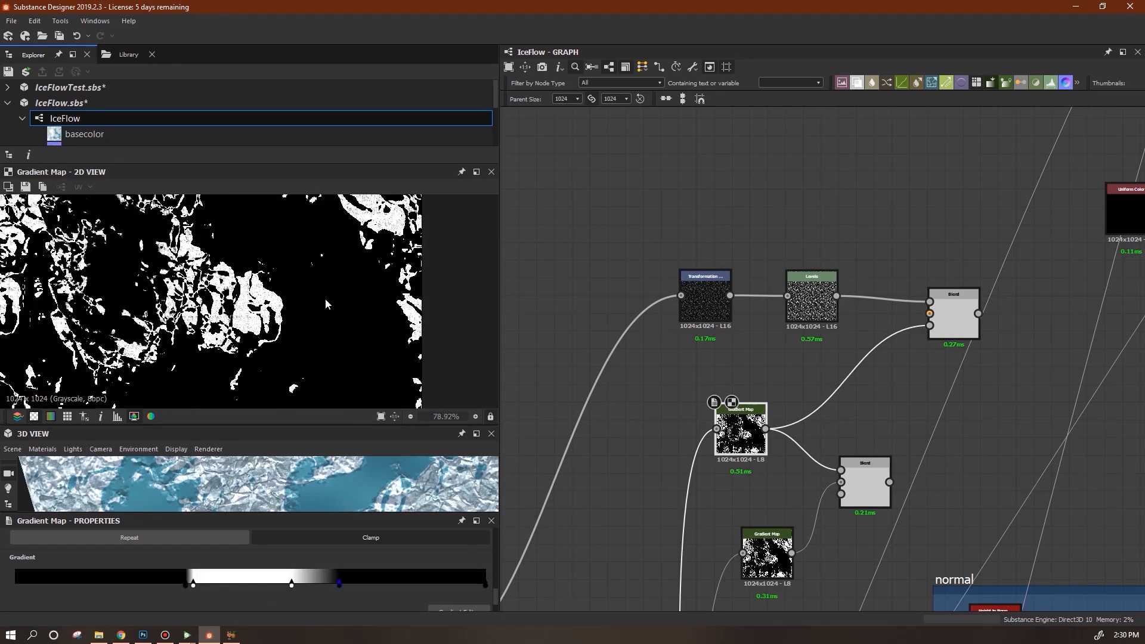
{"action": "key", "text": "ctrl+z"}
{"action": "key", "text": "ctrl+z"}
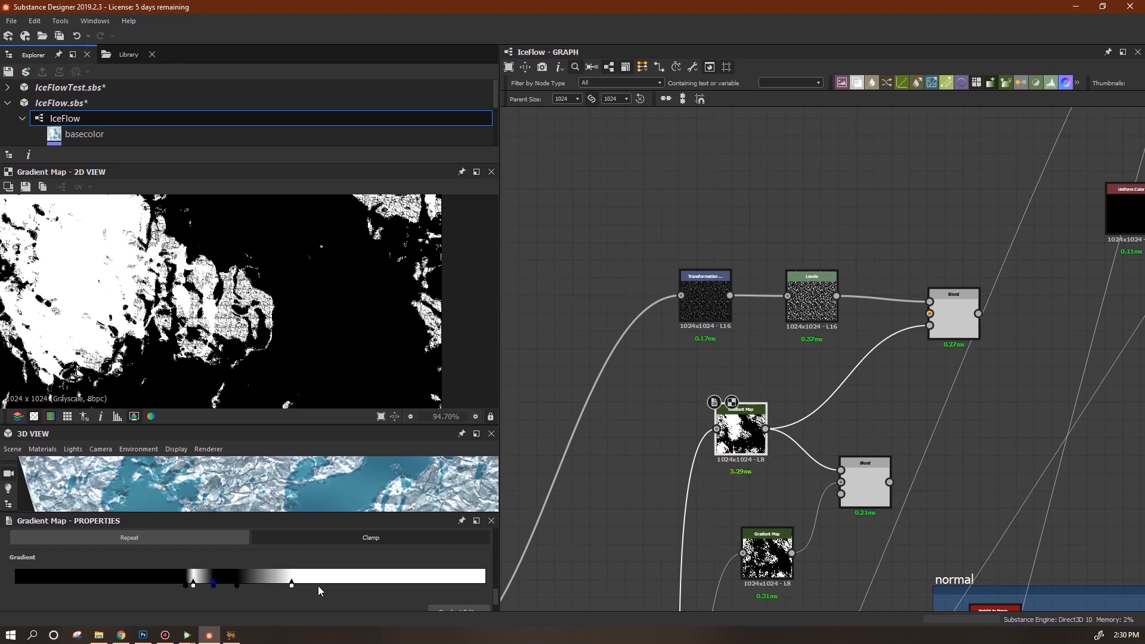
- Add a second key beside the gradient's bright white key and copy the black key's color in the Gradient Editor
{"action": "left_click_drag", "start_coordinate": [292, 585], "coordinate": [299, 585]}
{"action": "double_click", "coordinate": [300, 585]}
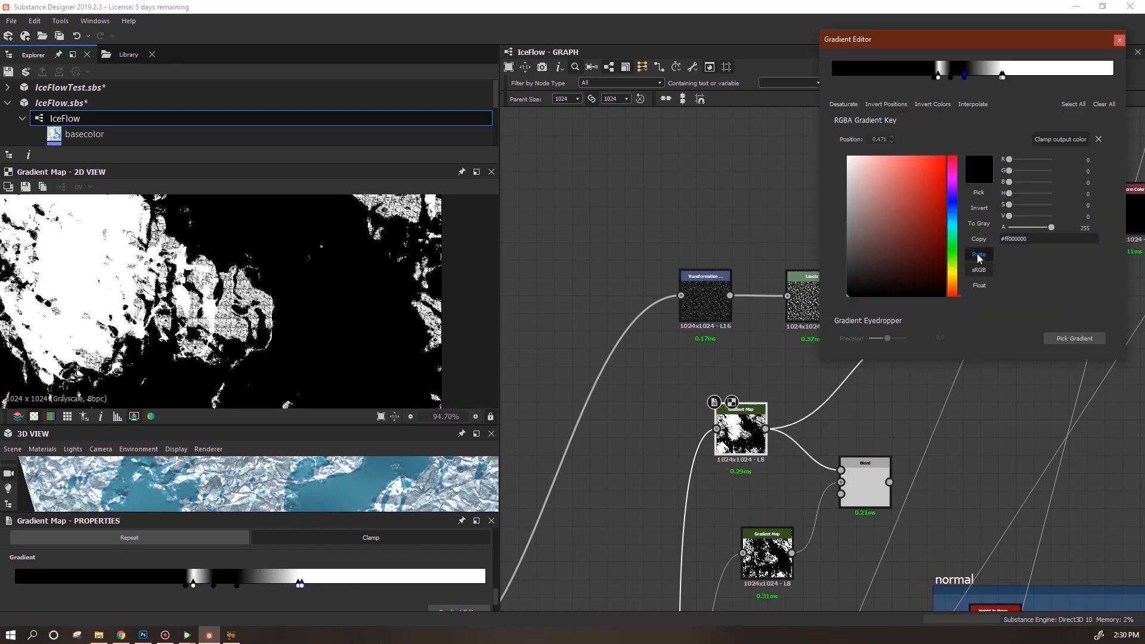
{"action": "left_click", "coordinate": [302, 587]}
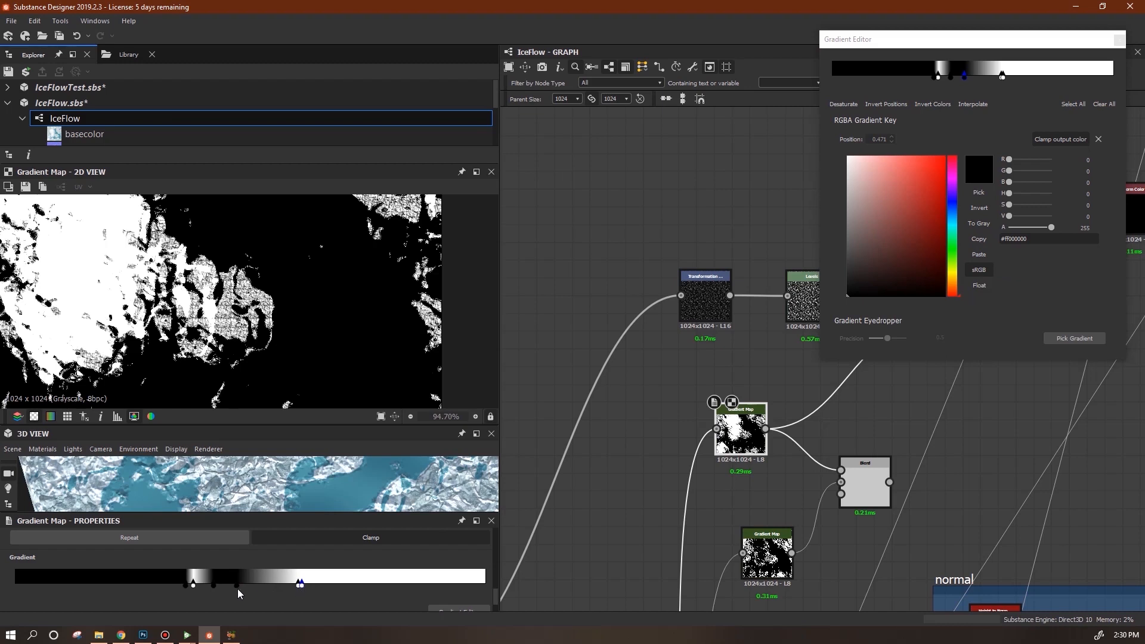
{"action": "left_click", "coordinate": [980, 241]}
{"action": "left_click", "coordinate": [302, 586]}
{"action": "left_click", "coordinate": [984, 255]}
{"action": "left_click_drag", "start_coordinate": [302, 585], "coordinate": [310, 585]}
- Paste black onto the added key at the bright end and move it to position 0.618 beside the white key
{"action": "left_click", "coordinate": [861, 293]}
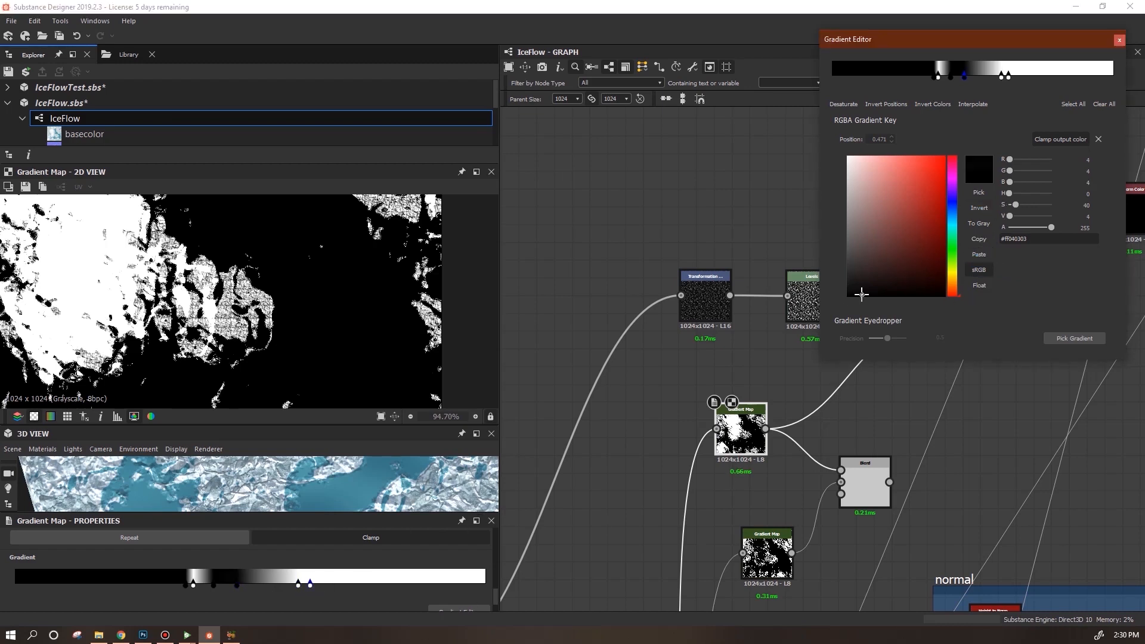
{"action": "left_click", "coordinate": [1008, 76]}
{"action": "left_click", "coordinate": [979, 254]}
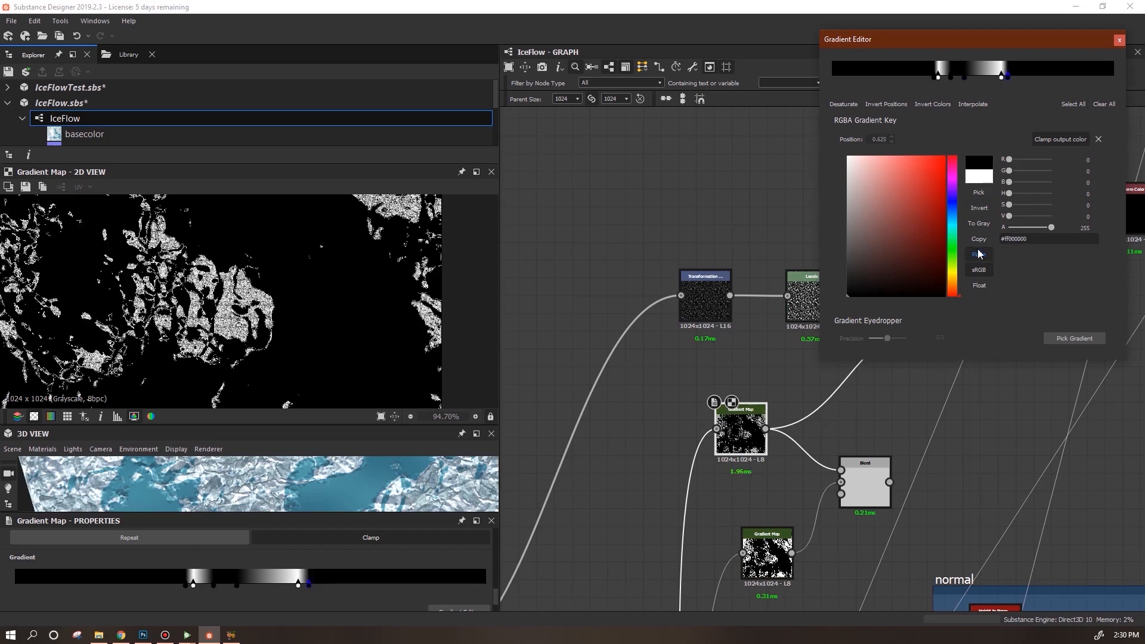
{"action": "left_click_drag", "start_coordinate": [308, 585], "coordinate": [305, 585]}
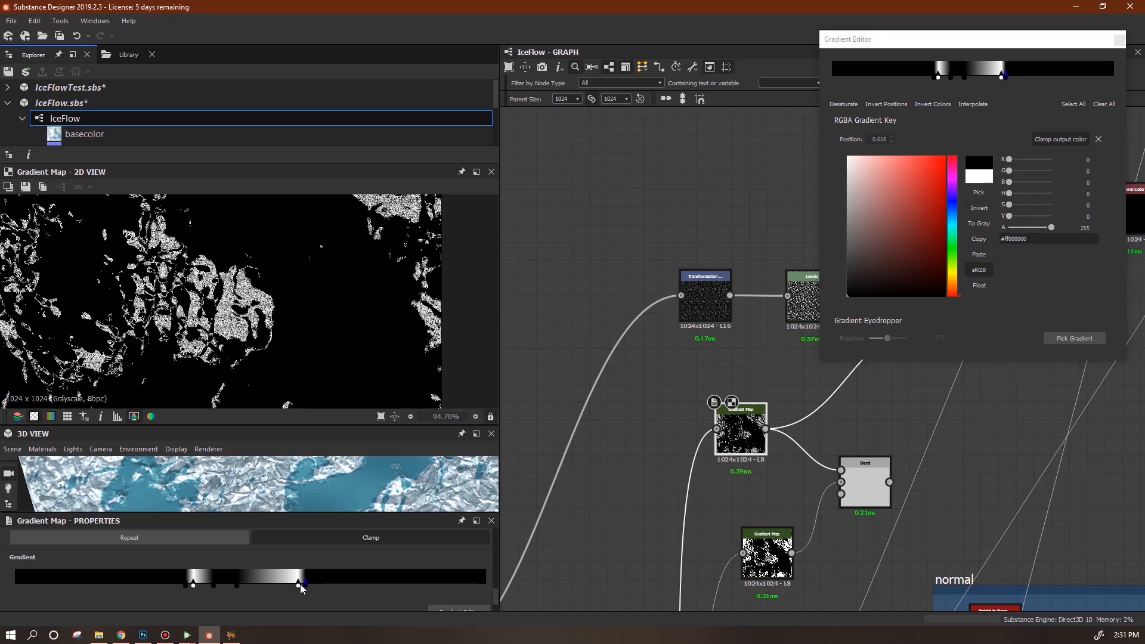
- Reshape the second white band in the upper mask Gradient Map by moving its white and black keys, checking the masked speckle Blend
{"action": "left_click_drag", "start_coordinate": [938, 37], "coordinate": [920, 54]}
{"action": "mouse_move", "coordinate": [306, 585]}
{"action": "left_mouse_down"}
{"action": "mouse_move", "coordinate": [316, 589]}
{"action": "mouse_move", "coordinate": [290, 587]}
{"action": "left_mouse_up"}
{"action": "left_click_drag", "start_coordinate": [956, 59], "coordinate": [677, 343]}
{"action": "double_click", "coordinate": [960, 313]}
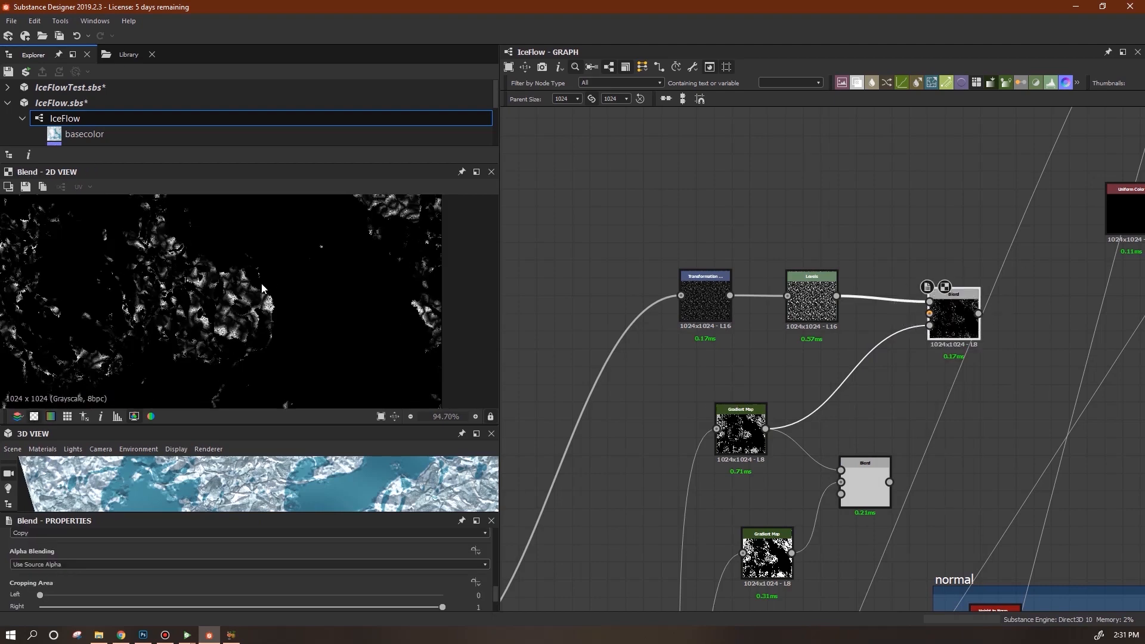
{"action": "scroll", "coordinate": [251, 292], "scroll_direction": "up", "scroll_amount": 4}
{"action": "scroll", "coordinate": [249, 292], "scroll_direction": "down", "scroll_amount": 3}
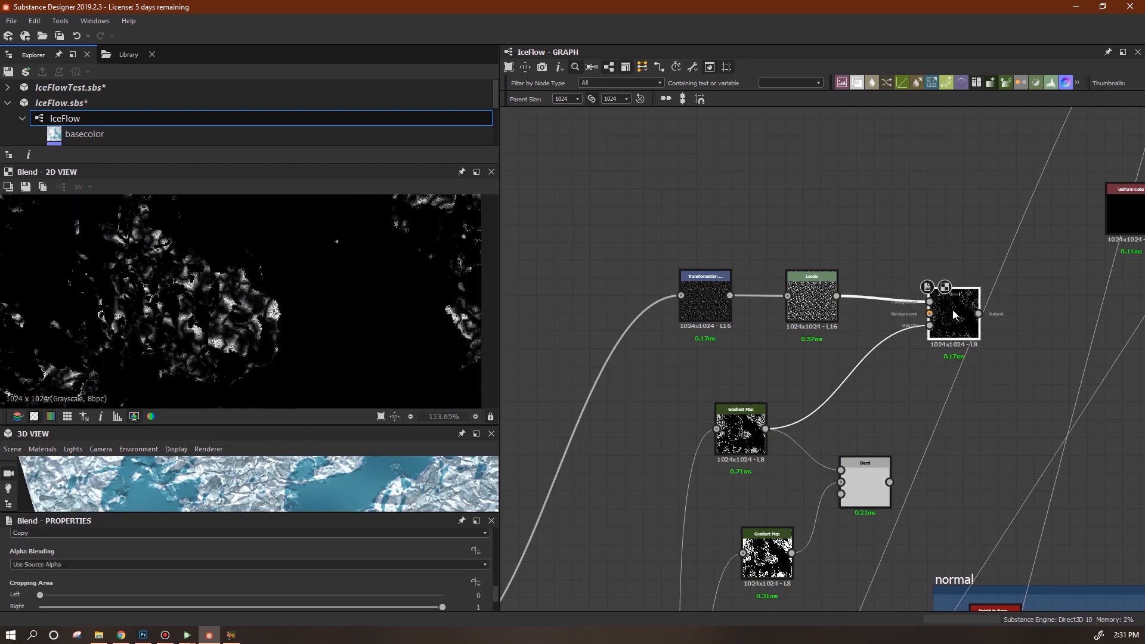
{"action": "left_click", "coordinate": [741, 426]}
{"action": "left_click_drag", "start_coordinate": [238, 586], "coordinate": [259, 587]}
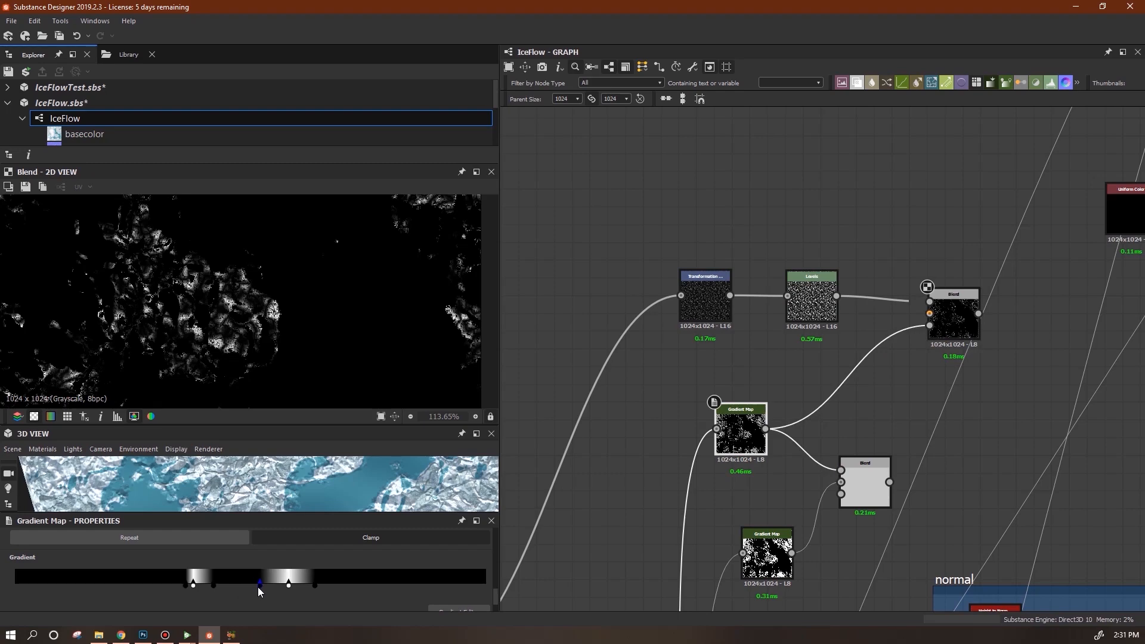
- Preview the last base color Blend and inspect how the masked light blue layer looks up close
{"action": "scroll", "coordinate": [1026, 316], "scroll_direction": "down", "scroll_amount": 4}
{"action": "middle_click_drag", "start_coordinate": [991, 318], "coordinate": [595, 477]}
{"action": "double_click", "coordinate": [1009, 228]}
{"action": "left_click_drag", "start_coordinate": [993, 245], "coordinate": [989, 228]}
{"action": "scroll", "coordinate": [156, 203], "scroll_direction": "up", "scroll_amount": 4}
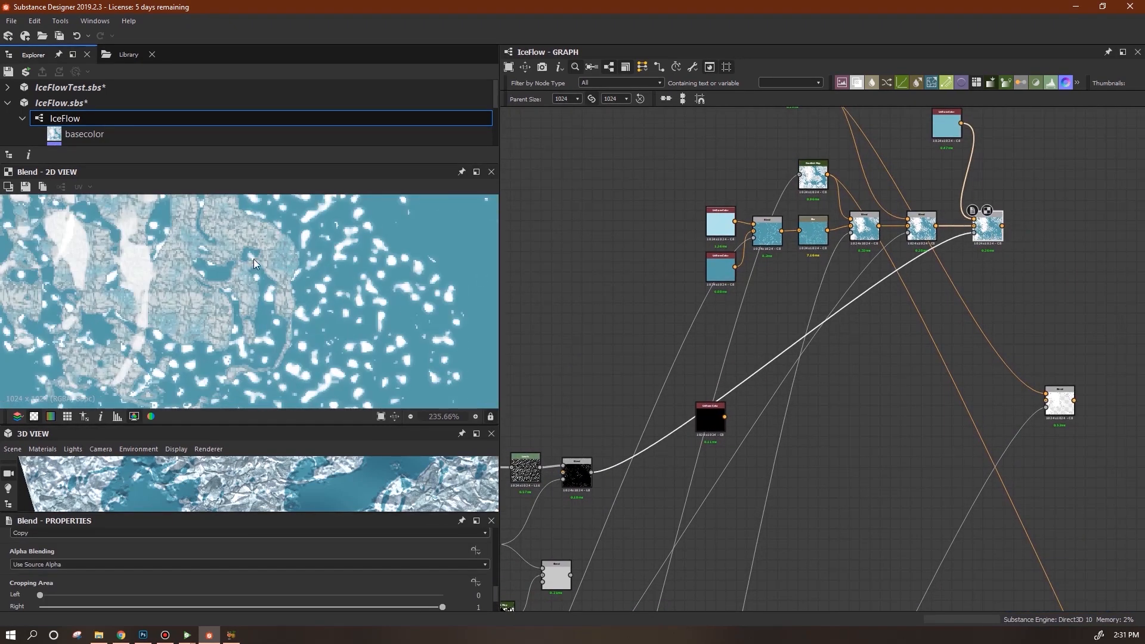
{"action": "middle_click_drag", "start_coordinate": [927, 212], "coordinate": [995, 285]}
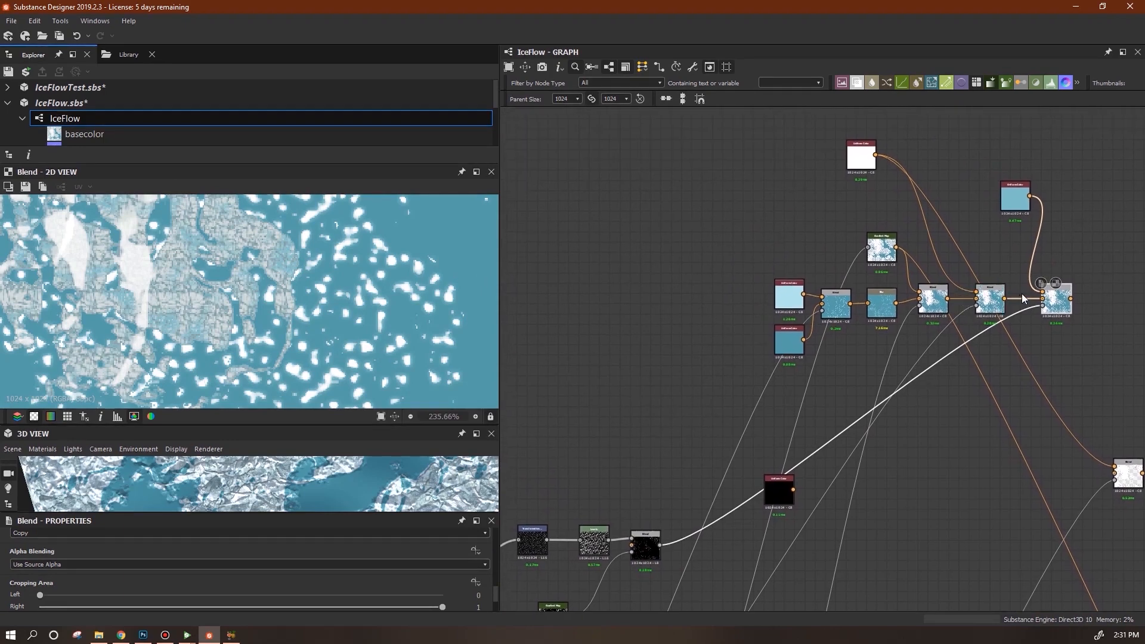
- In the base color Gradient Map, add keys around the grey-blue key, darken the middle to RGB 62, 82, 86 and widen the dark band
{"action": "left_click_drag", "start_coordinate": [882, 250], "coordinate": [872, 245]}
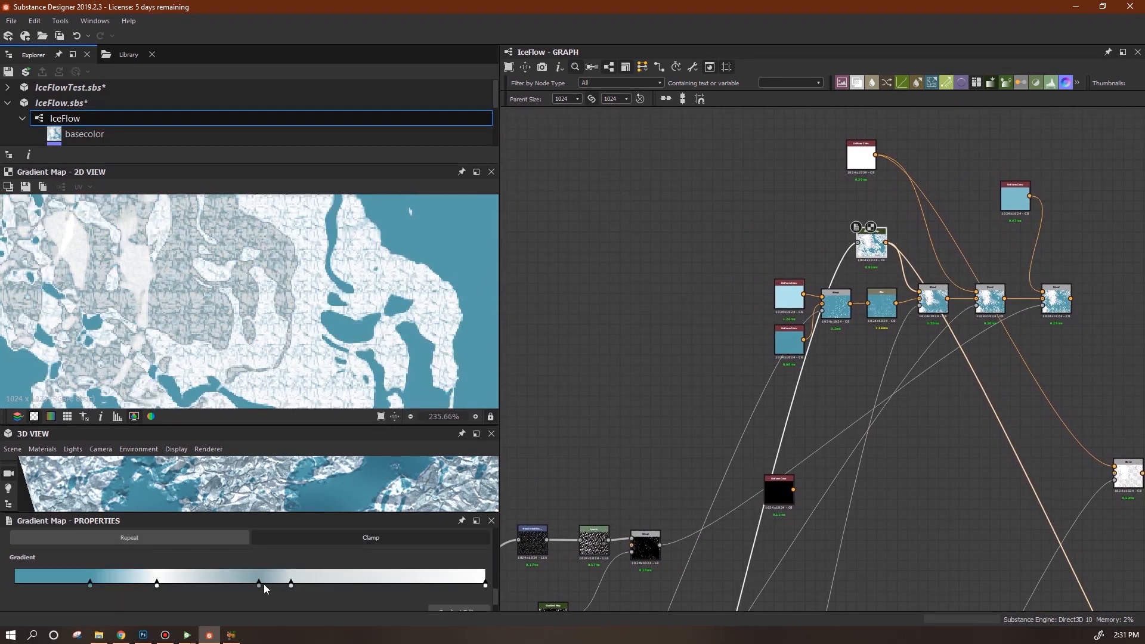
{"action": "double_click", "coordinate": [259, 584]}
{"action": "left_click", "coordinate": [571, 571]}
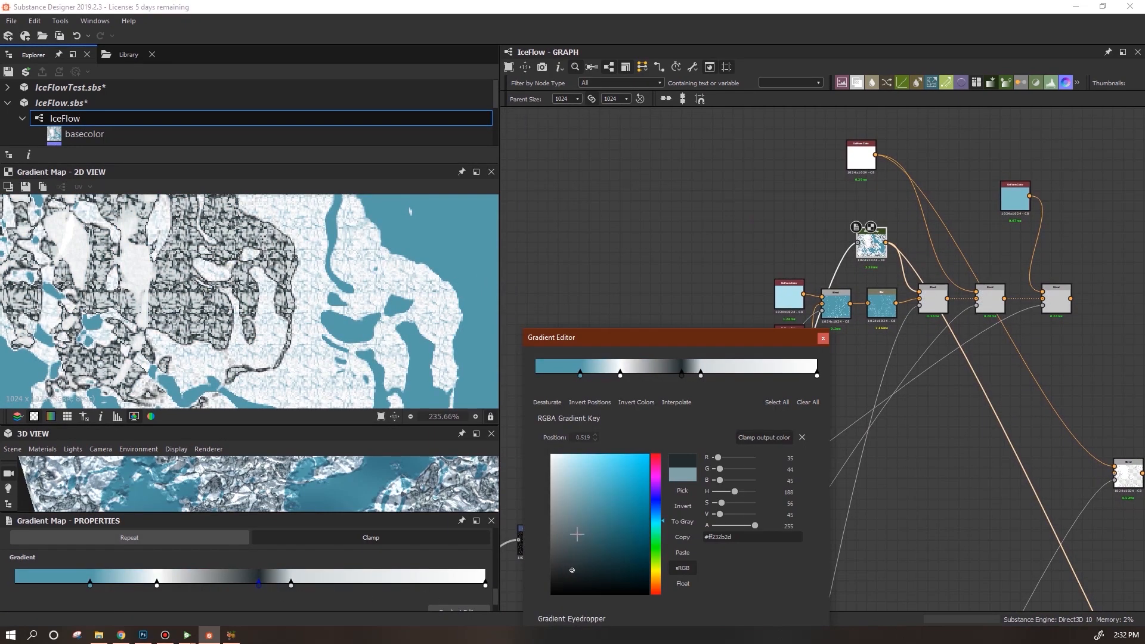
{"action": "key", "text": "ctrl+z"}
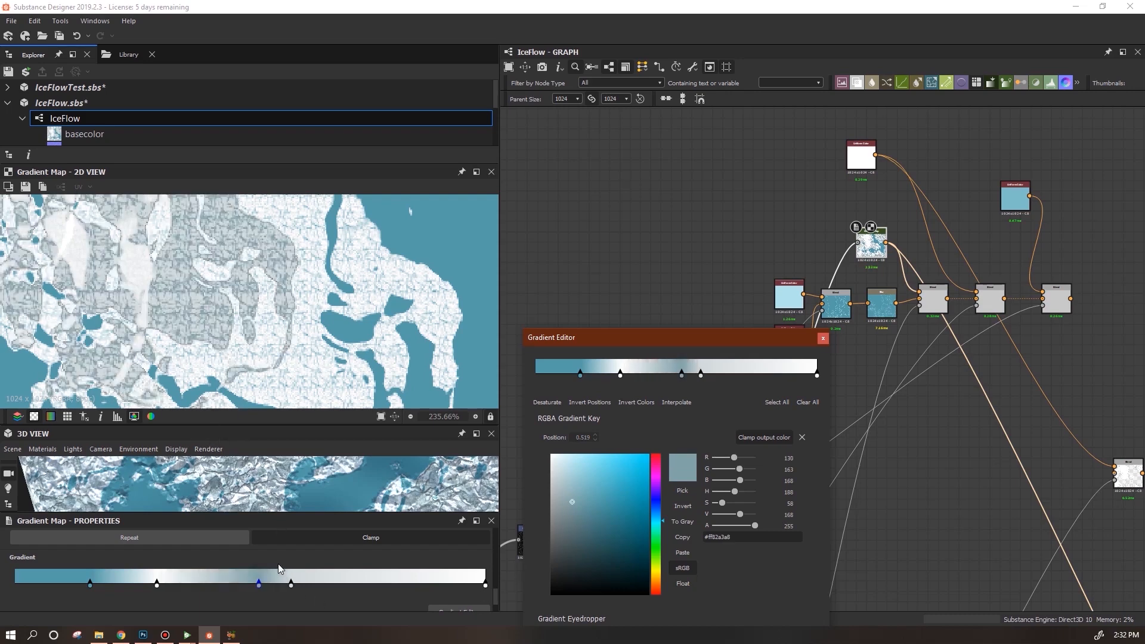
{"action": "left_click", "coordinate": [263, 584]}
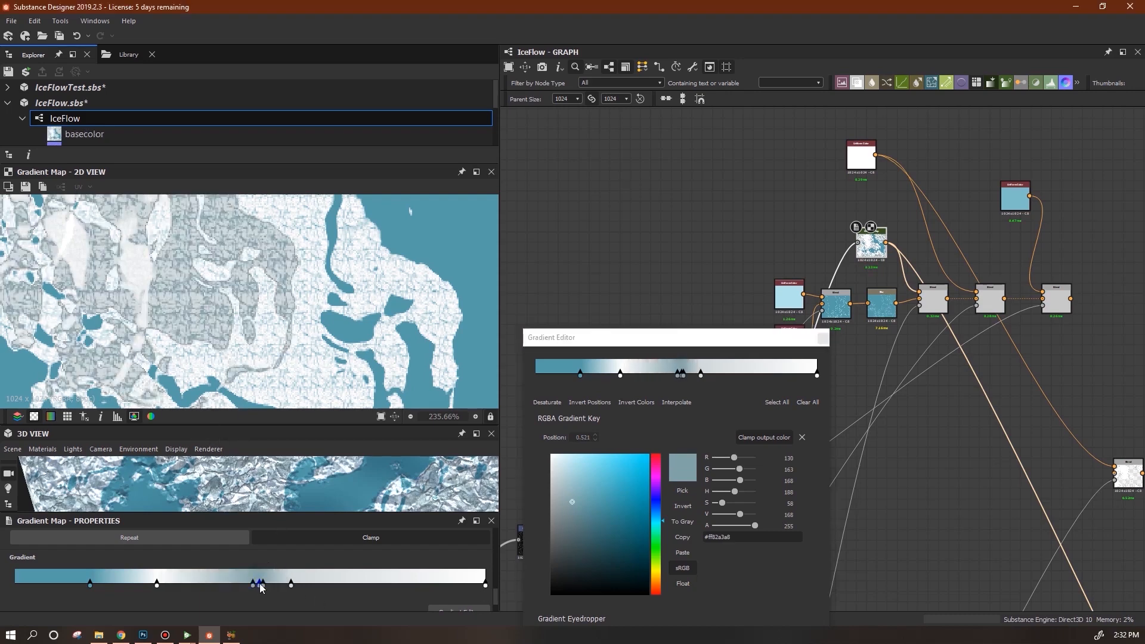
{"action": "left_click", "coordinate": [571, 551]}
{"action": "mouse_move", "coordinate": [570, 550]}
{"action": "left_mouse_down"}
{"action": "mouse_move", "coordinate": [570, 561]}
{"action": "mouse_move", "coordinate": [577, 548]}
{"action": "left_mouse_up"}
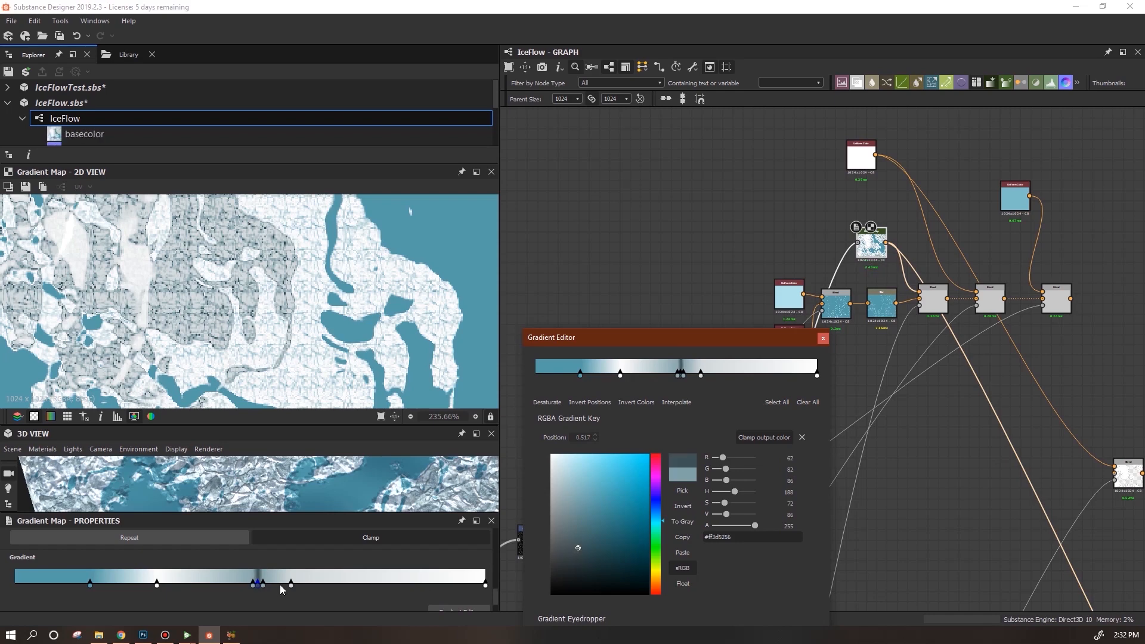
{"action": "left_click", "coordinate": [264, 584]}
{"action": "left_click_drag", "start_coordinate": [266, 585], "coordinate": [246, 590]}
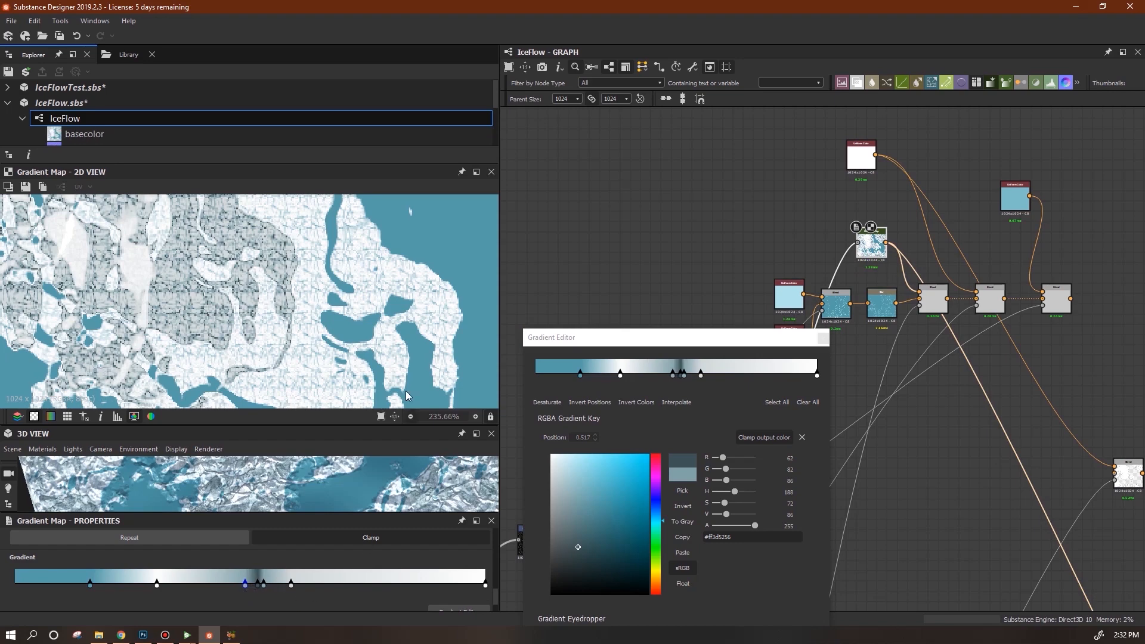
- Examine the darkened gradient band in the base color Gradient Map and in the Blends that follow it
{"action": "scroll", "coordinate": [382, 354], "scroll_direction": "down", "scroll_amount": 4}
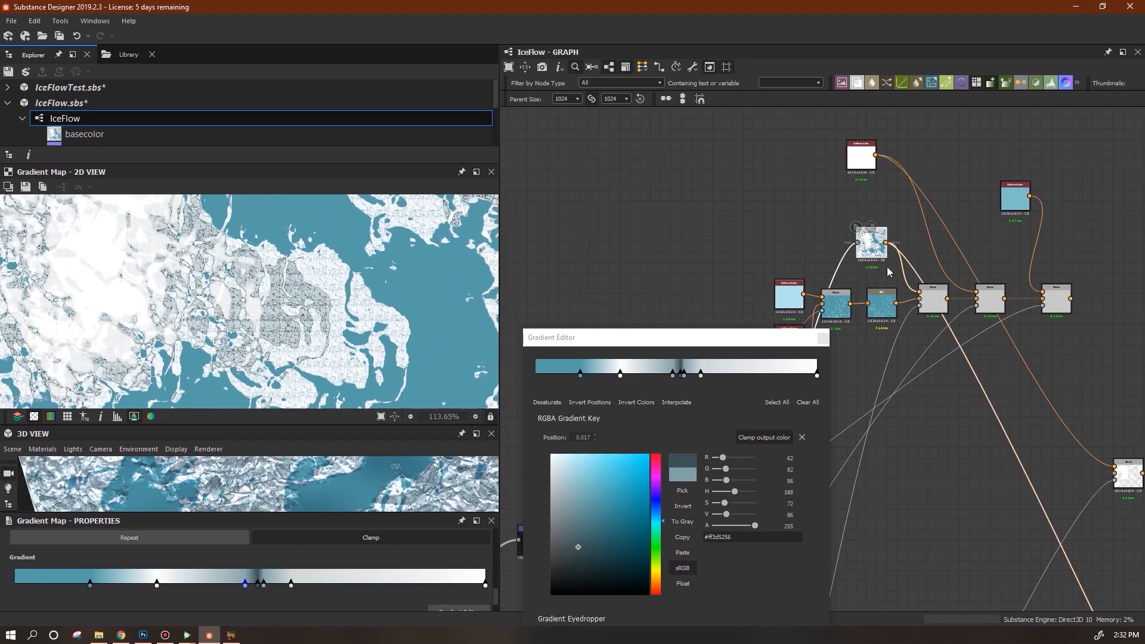
{"action": "left_click", "coordinate": [935, 305]}
{"action": "left_click", "coordinate": [991, 302]}
{"action": "left_click", "coordinate": [1057, 306]}
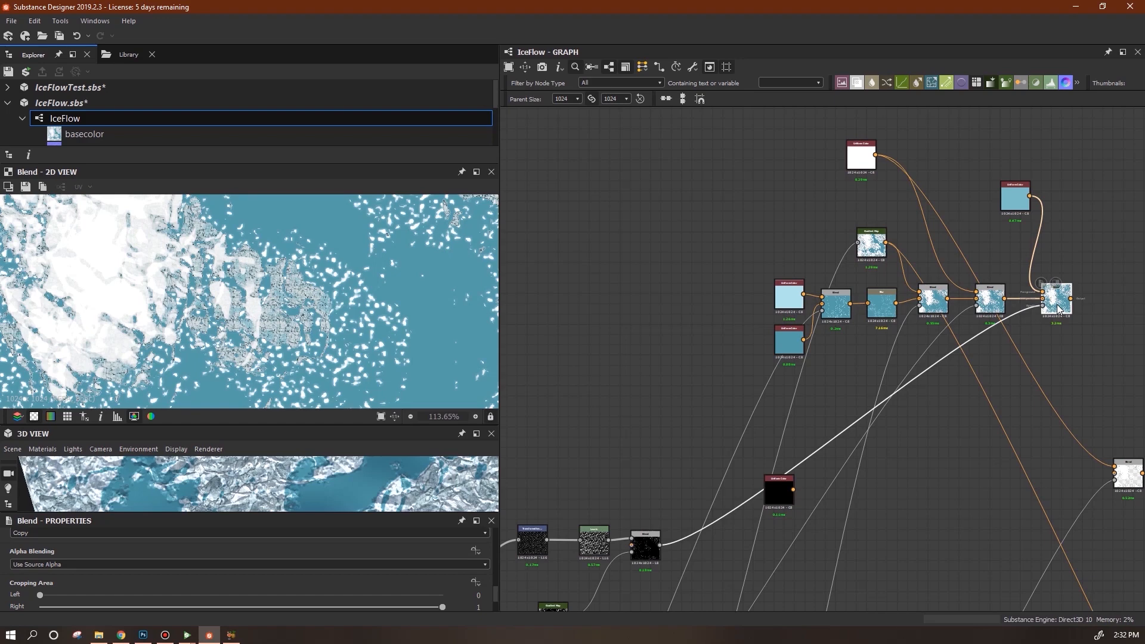
- Delete the stray white Blend and connect the last base color Blend to the basecolor output
{"action": "middle_click_drag", "start_coordinate": [1094, 366], "coordinate": [770, 316]}
{"action": "scroll", "coordinate": [880, 325], "scroll_direction": "down", "scroll_amount": 4}
{"action": "middle_click_drag", "start_coordinate": [909, 443], "coordinate": [929, 311]}
{"action": "left_click", "coordinate": [845, 187]}
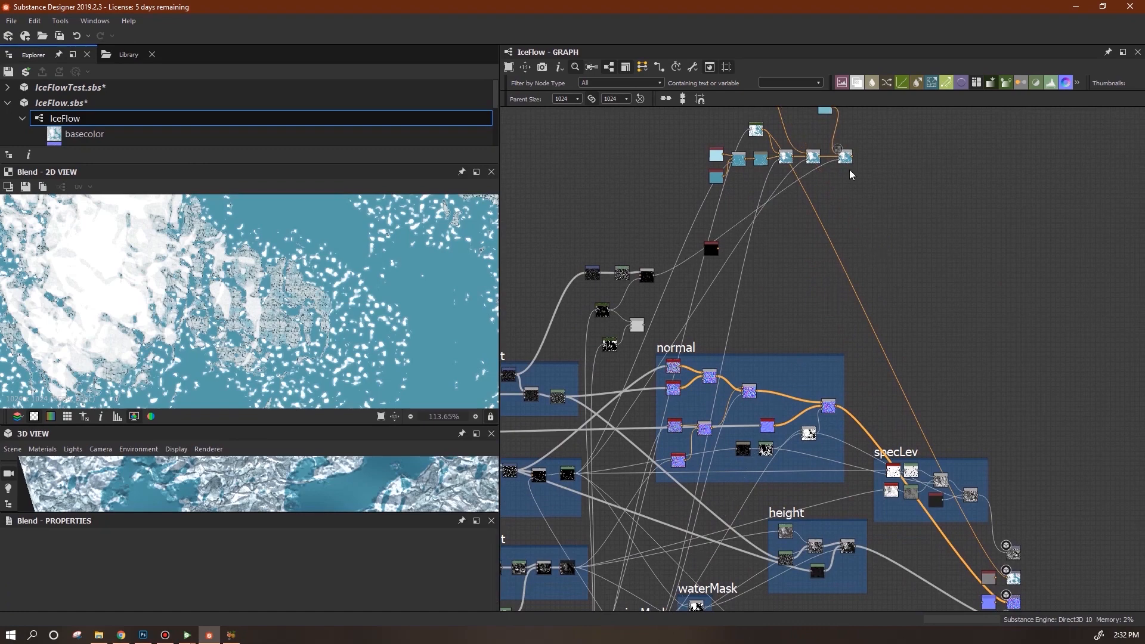
{"action": "middle_click_drag", "start_coordinate": [950, 364], "coordinate": [908, 44]}
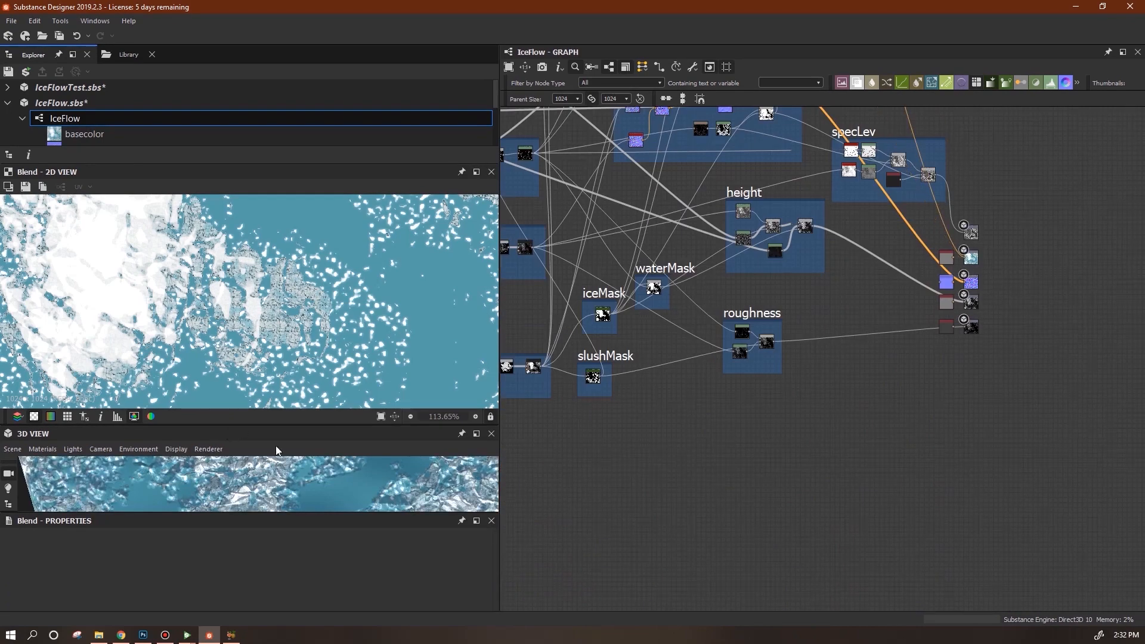
- Examine the updated base color in the 3D view and compare the three base color Blends one after another
{"action": "left_click_drag", "start_coordinate": [281, 425], "coordinate": [280, 236]}
{"action": "left_click_drag", "start_coordinate": [340, 417], "coordinate": [310, 360]}
{"action": "middle_click_drag", "start_coordinate": [820, 230], "coordinate": [951, 478]}
{"action": "middle_click_drag", "start_coordinate": [979, 431], "coordinate": [806, 327]}
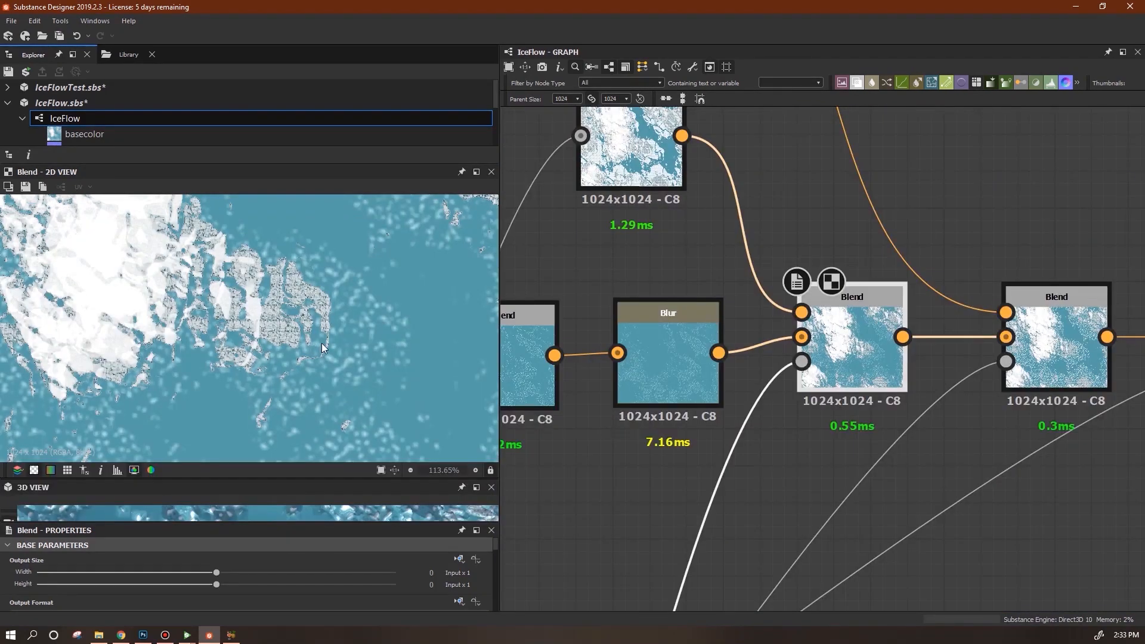
{"action": "scroll", "coordinate": [341, 342], "scroll_direction": "up", "scroll_amount": 3}
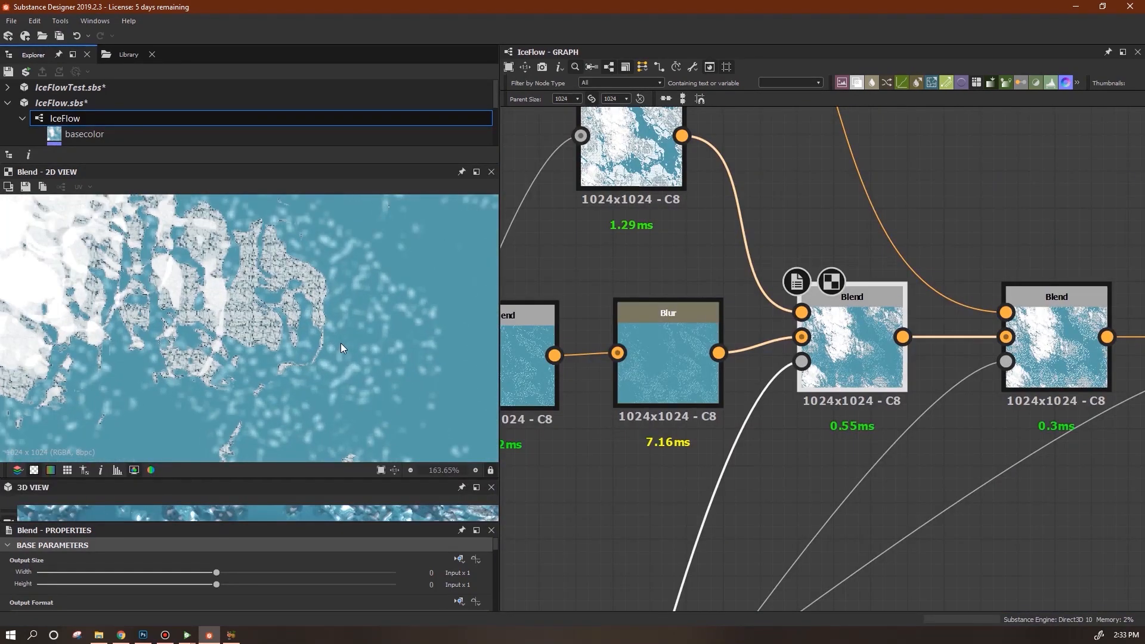
{"action": "middle_click_drag", "start_coordinate": [799, 385], "coordinate": [617, 424]}
{"action": "left_click", "coordinate": [900, 394]}
{"action": "double_click", "coordinate": [900, 394]}
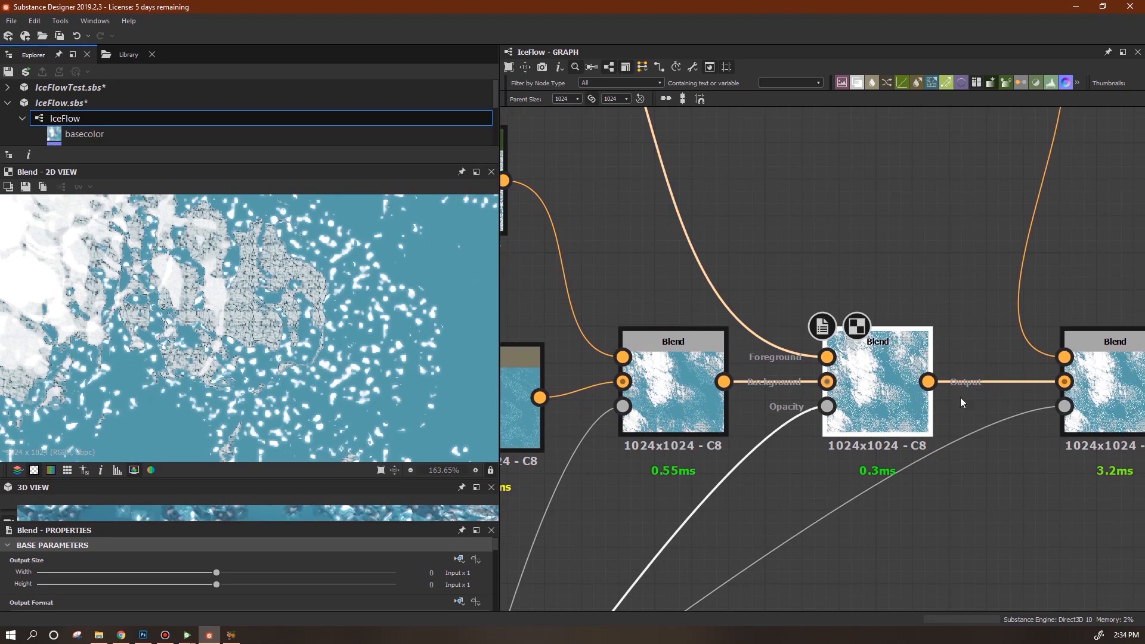
{"action": "left_click", "coordinate": [1104, 397]}
{"action": "double_click", "coordinate": [1106, 396]}
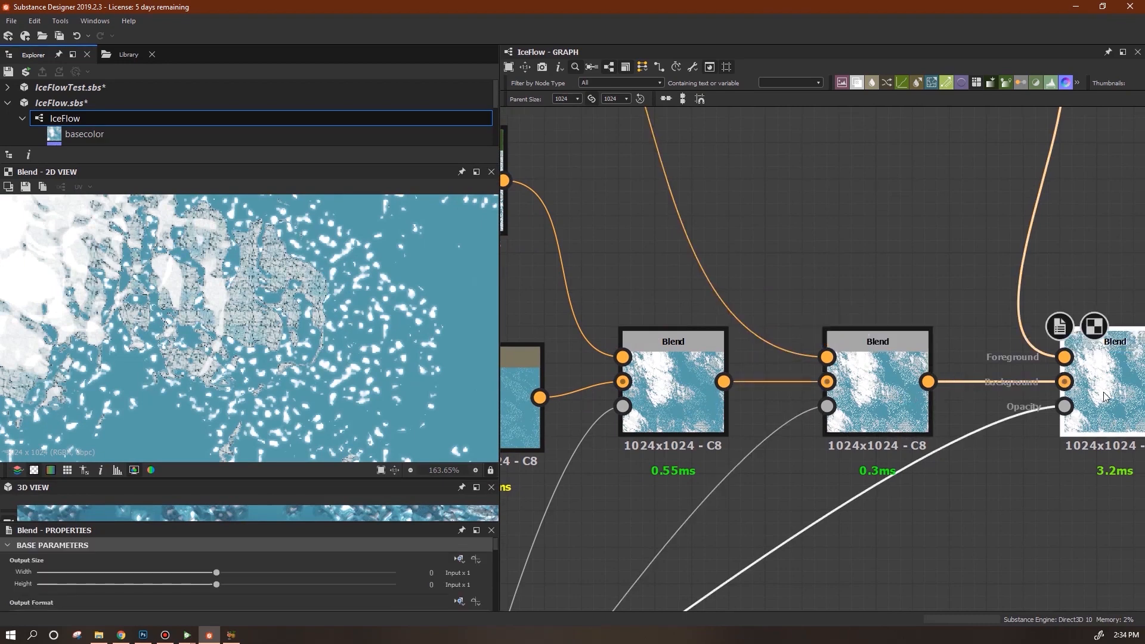
{"action": "scroll", "coordinate": [467, 379], "scroll_direction": "down", "scroll_amount": 3}
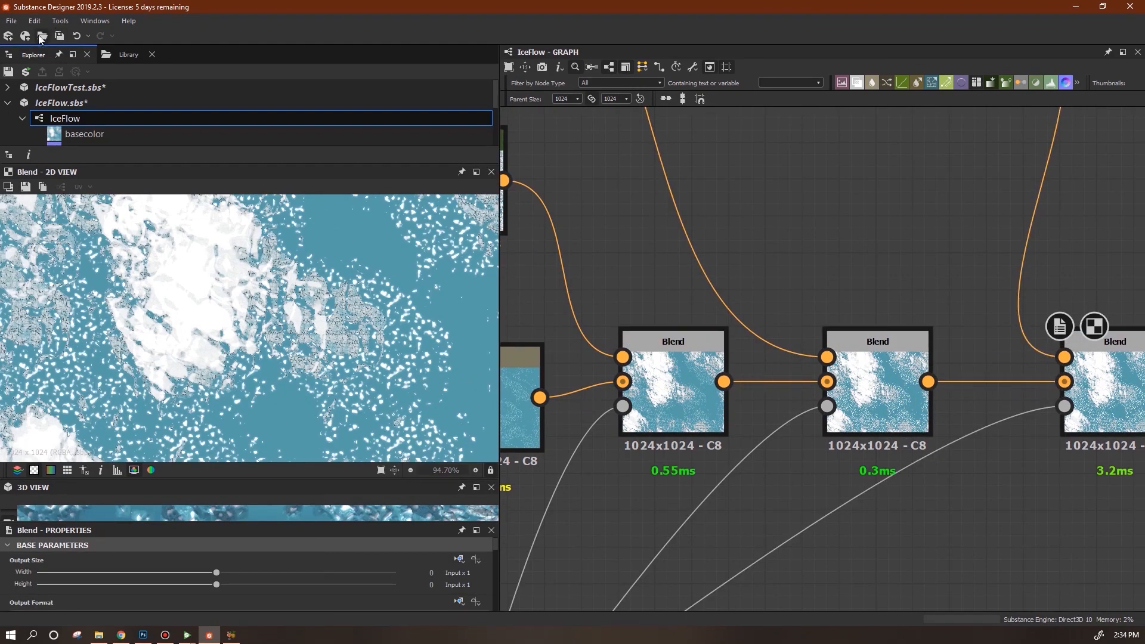
{"action": "left_click_drag", "start_coordinate": [266, 478], "coordinate": [272, 227]}
{"action": "left_click_drag", "start_coordinate": [365, 393], "coordinate": [429, 388]}
{"action": "left_click_drag", "start_coordinate": [352, 370], "coordinate": [388, 434]}
- Place the white and light blue Uniform Color nodes closely above their Blends and put a frame around the base color nodes
{"action": "scroll", "coordinate": [902, 465], "scroll_direction": "down", "scroll_amount": 5}
{"action": "middle_click_drag", "start_coordinate": [923, 501], "coordinate": [850, 182]}
{"action": "scroll", "coordinate": [710, 527], "scroll_direction": "down", "scroll_amount": 2}
{"action": "middle_click_drag", "start_coordinate": [710, 529], "coordinate": [763, 634]}
{"action": "left_click_drag", "start_coordinate": [891, 349], "coordinate": [882, 350]}
{"action": "left_click_drag", "start_coordinate": [854, 269], "coordinate": [855, 309]}
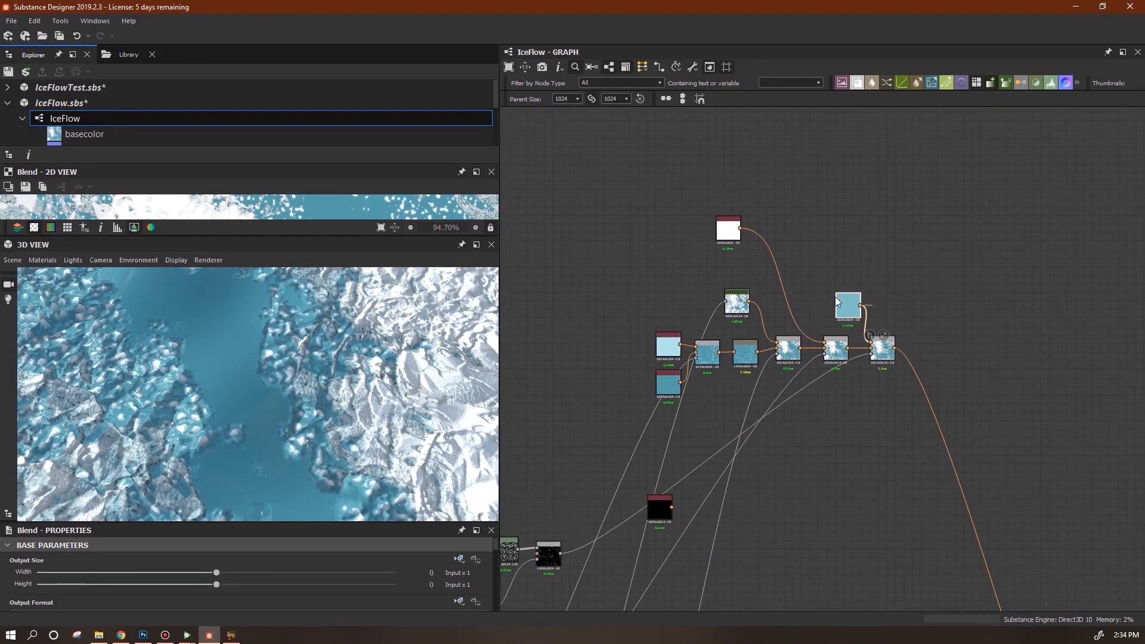
{"action": "left_click_drag", "start_coordinate": [608, 235], "coordinate": [946, 455]}
{"action": "right_click", "coordinate": [881, 349]}
{"action": "left_click", "coordinate": [912, 401]}
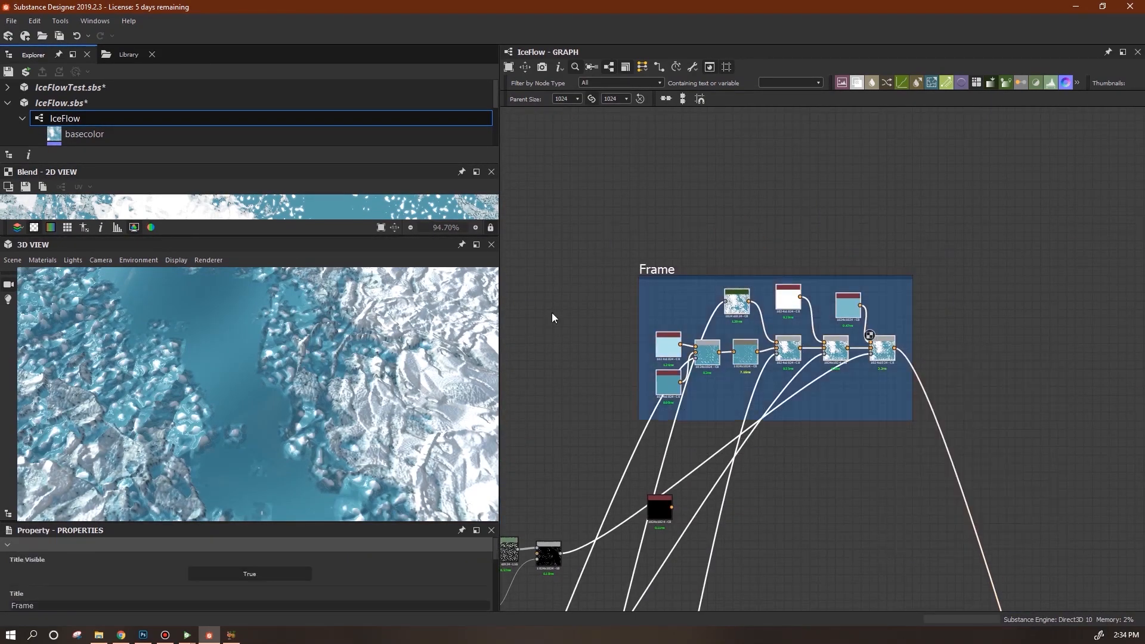
- Delete the leftover grey Blend and lower Gradient Map beneath the speckle mask nodes
{"action": "left_click", "coordinate": [809, 525]}
{"action": "middle_click_drag", "start_coordinate": [840, 550], "coordinate": [1138, 217]}
{"action": "middle_click_drag", "start_coordinate": [782, 537], "coordinate": [567, 470]}
- Examine the normal group's final Blend, the Blend before it and the two upper height-to-normal nodes
{"action": "double_click", "coordinate": [954, 388]}
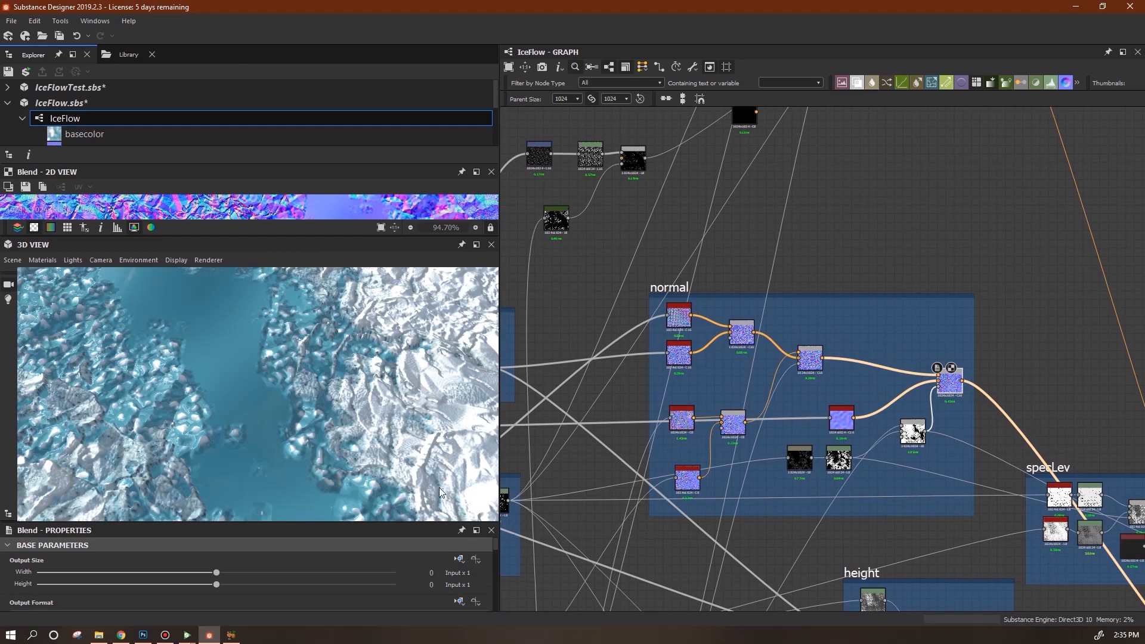
{"action": "left_click_drag", "start_coordinate": [296, 237], "coordinate": [297, 398]}
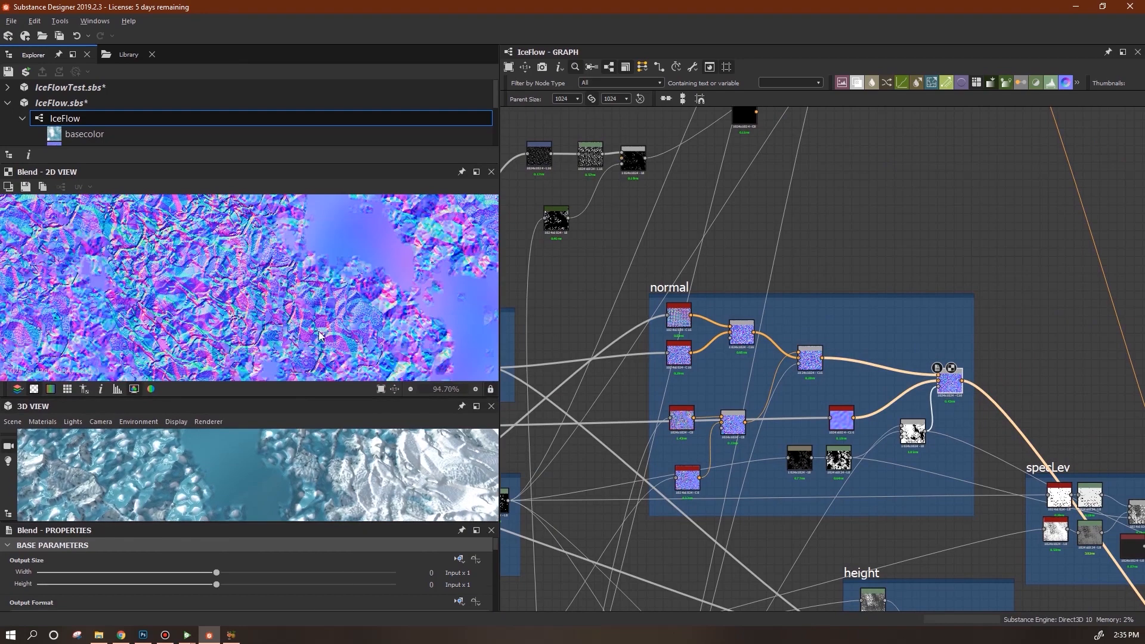
{"action": "double_click", "coordinate": [813, 359]}
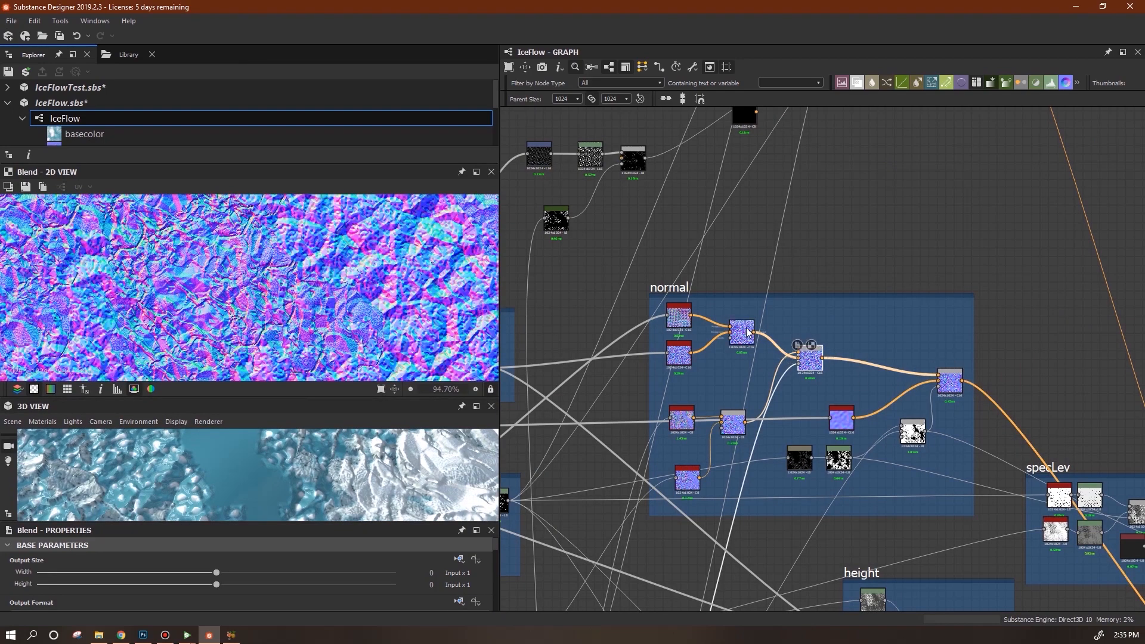
{"action": "double_click", "coordinate": [682, 314]}
{"action": "double_click", "coordinate": [683, 359]}
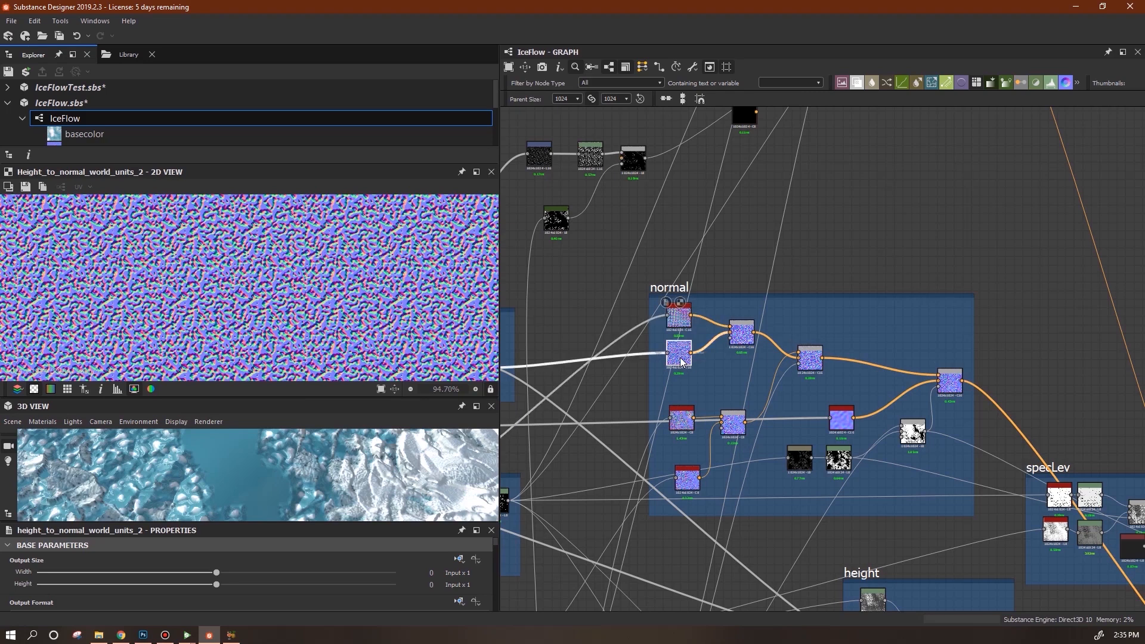
- Try a Height Depth of 4.86 cm on the second height-to-normal node, check the 3D view, and settle on 9.86 cm
{"action": "middle_click_drag", "start_coordinate": [717, 386], "coordinate": [791, 393]}
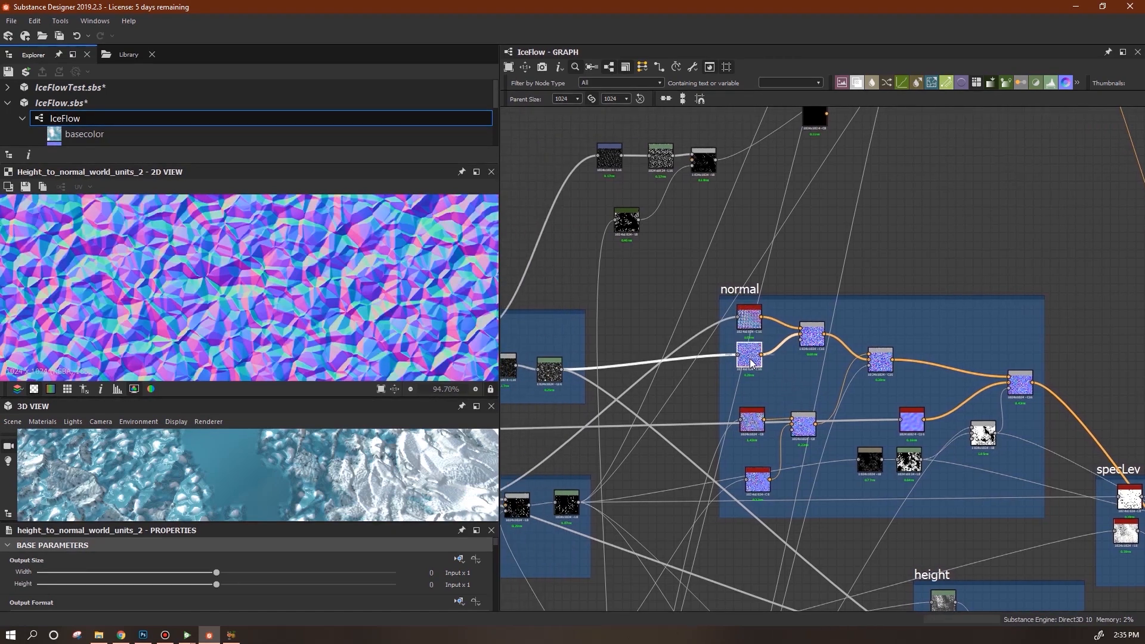
{"action": "left_click_drag", "start_coordinate": [495, 542], "coordinate": [495, 601]}
{"action": "left_click_drag", "start_coordinate": [83, 575], "coordinate": [34, 578]}
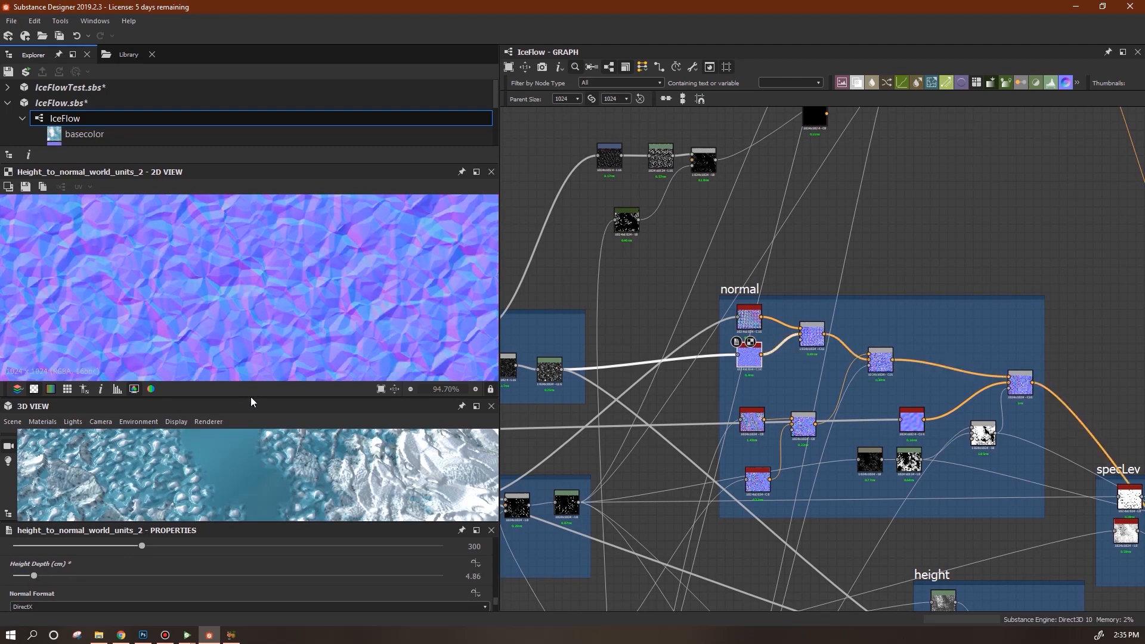
{"action": "left_click_drag", "start_coordinate": [250, 396], "coordinate": [252, 264]}
{"action": "left_click_drag", "start_coordinate": [253, 420], "coordinate": [258, 386]}
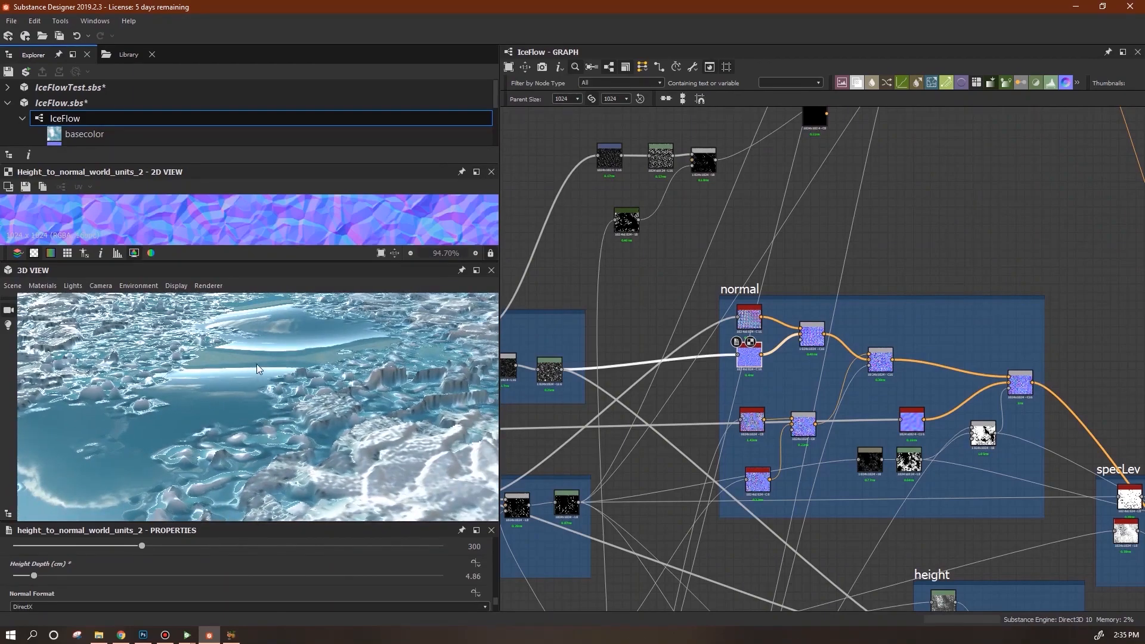
{"action": "left_click_drag", "start_coordinate": [272, 453], "coordinate": [251, 401]}
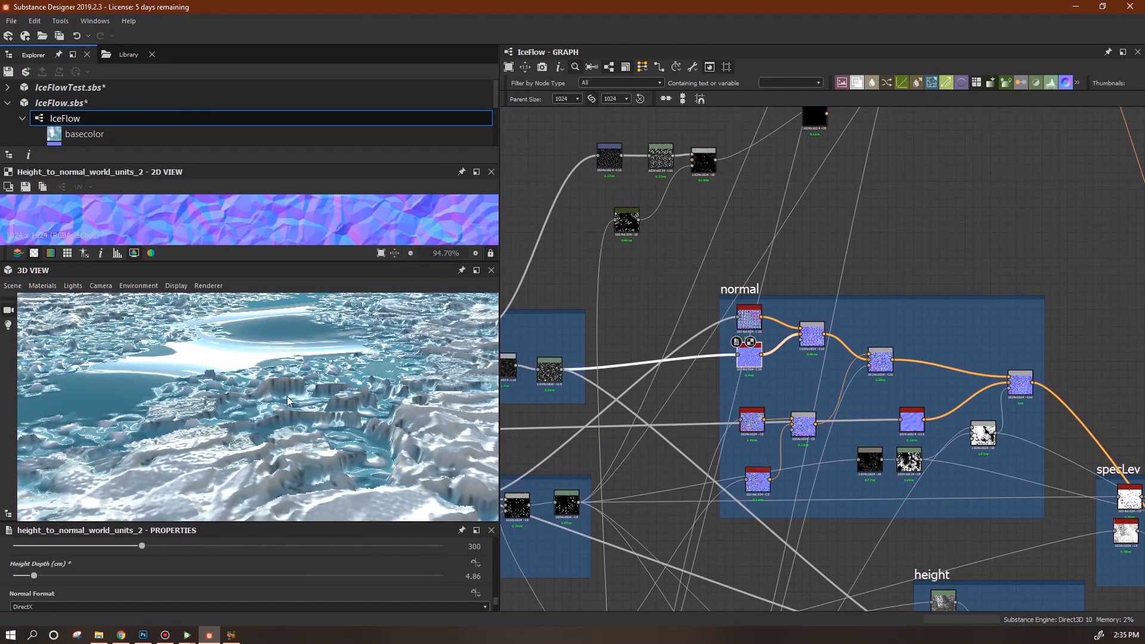
{"action": "left_click_drag", "start_coordinate": [362, 408], "coordinate": [243, 456]}
{"action": "left_click_drag", "start_coordinate": [34, 576], "coordinate": [56, 575]}
{"action": "left_click_drag", "start_coordinate": [334, 429], "coordinate": [273, 369]}
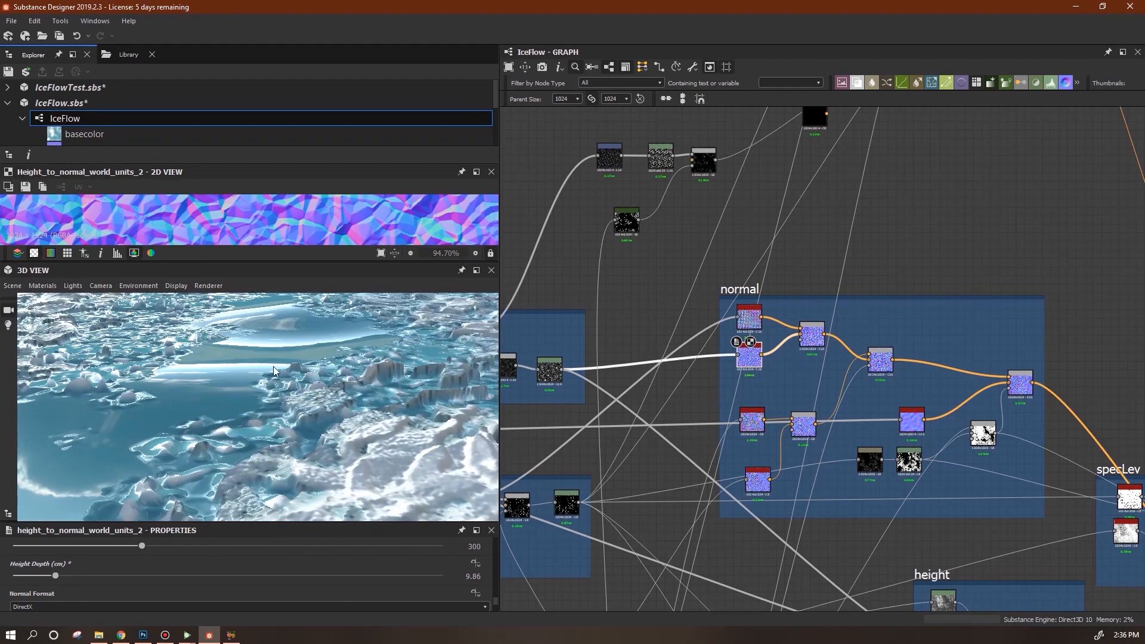
- Preview the height group's final Blend in an enlarged 2D view
{"action": "middle_click_drag", "start_coordinate": [1014, 546], "coordinate": [682, 343]}
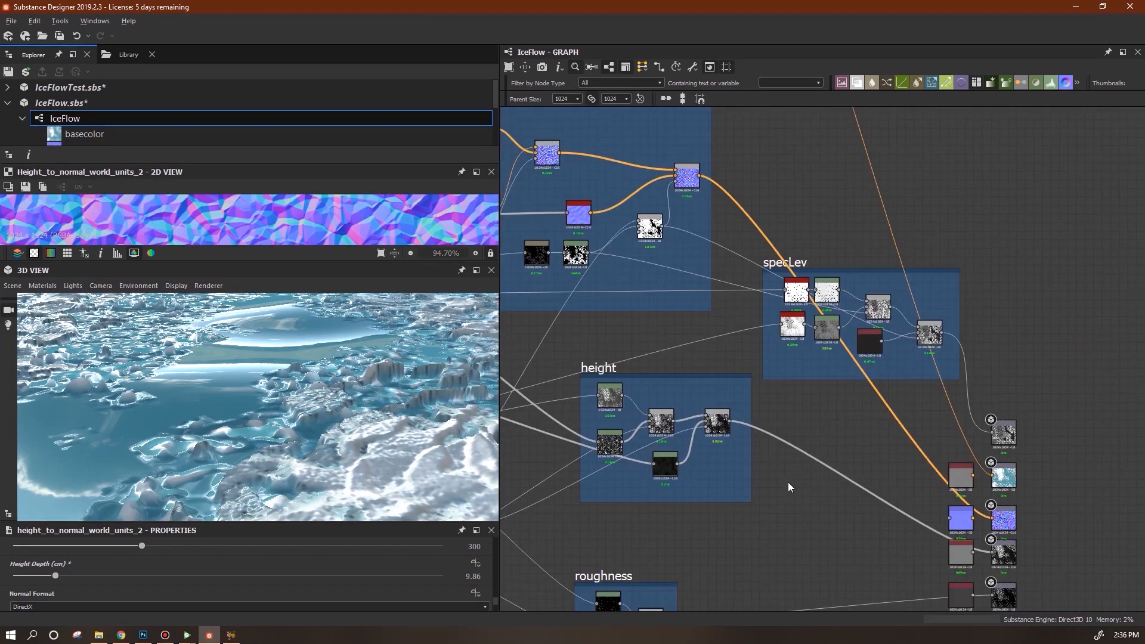
{"action": "middle_click_drag", "start_coordinate": [731, 465], "coordinate": [821, 424]}
{"action": "scroll", "coordinate": [820, 424], "scroll_direction": "up", "scroll_amount": 3}
{"action": "left_click", "coordinate": [798, 368]}
{"action": "double_click", "coordinate": [799, 367]}
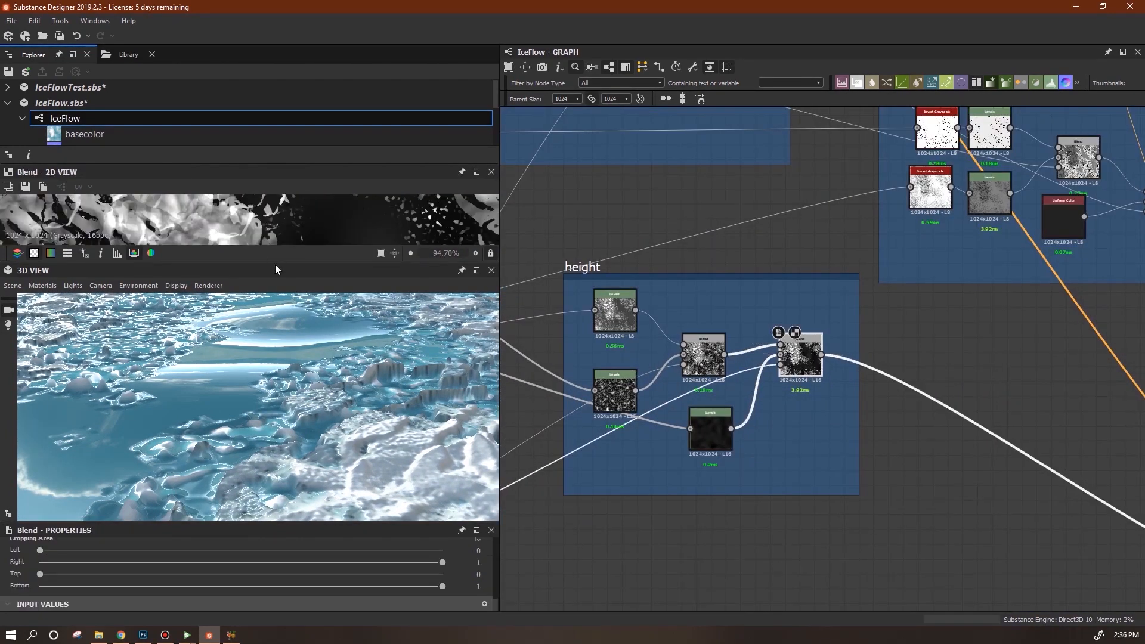
{"action": "left_click_drag", "start_coordinate": [276, 264], "coordinate": [275, 430]}
- Connect the black-and-white mask Blend in the normal group to the opacity input of the final height Blend
{"action": "scroll", "coordinate": [781, 403], "scroll_direction": "down", "scroll_amount": 2}
{"action": "middle_click_drag", "start_coordinate": [783, 404], "coordinate": [1030, 439]}
{"action": "left_click", "coordinate": [967, 377]}
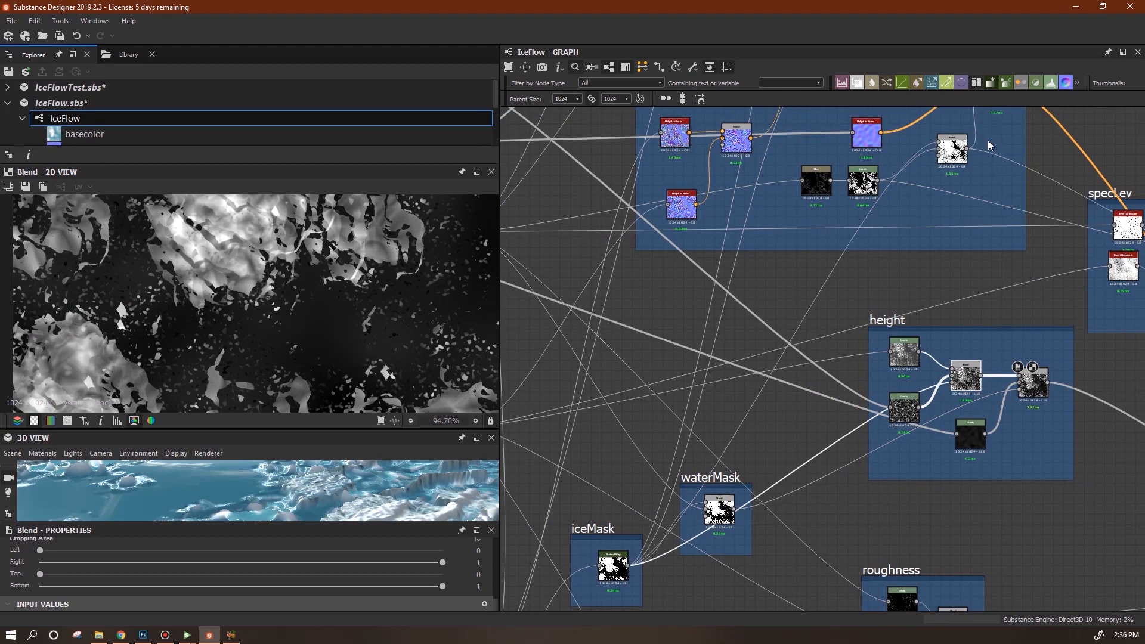
{"action": "middle_click_drag", "start_coordinate": [977, 206], "coordinate": [885, 294]}
{"action": "left_click_drag", "start_coordinate": [913, 479], "coordinate": [913, 483]}
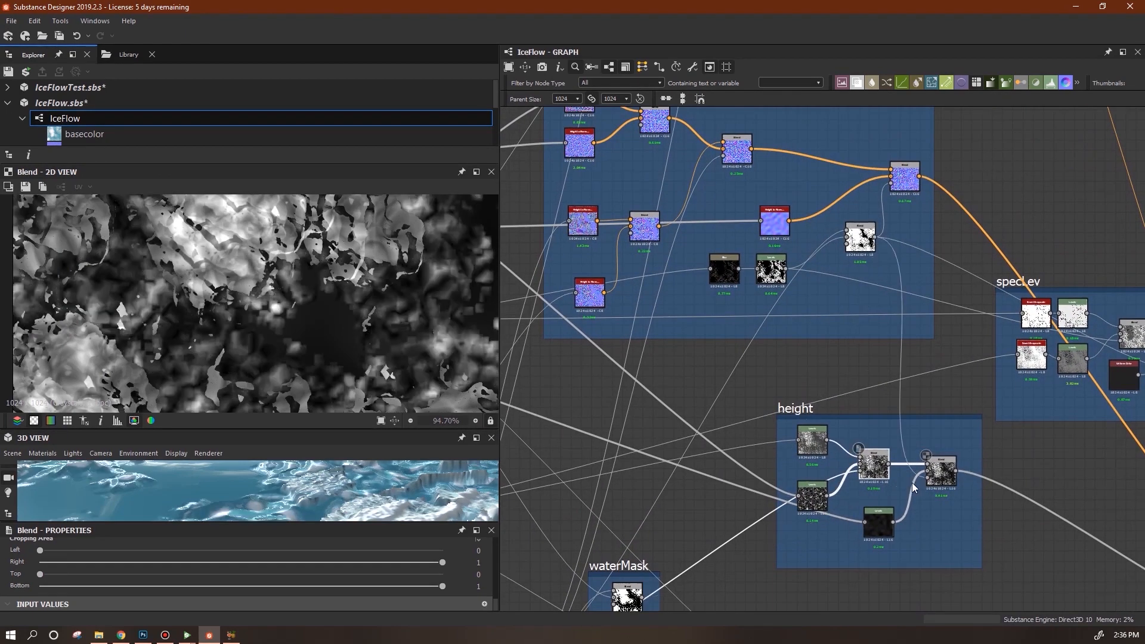
- Inspect the ice surface around the water in an enlarged, closer 3D view
{"action": "scroll", "coordinate": [266, 500], "scroll_direction": "down", "scroll_amount": 5}
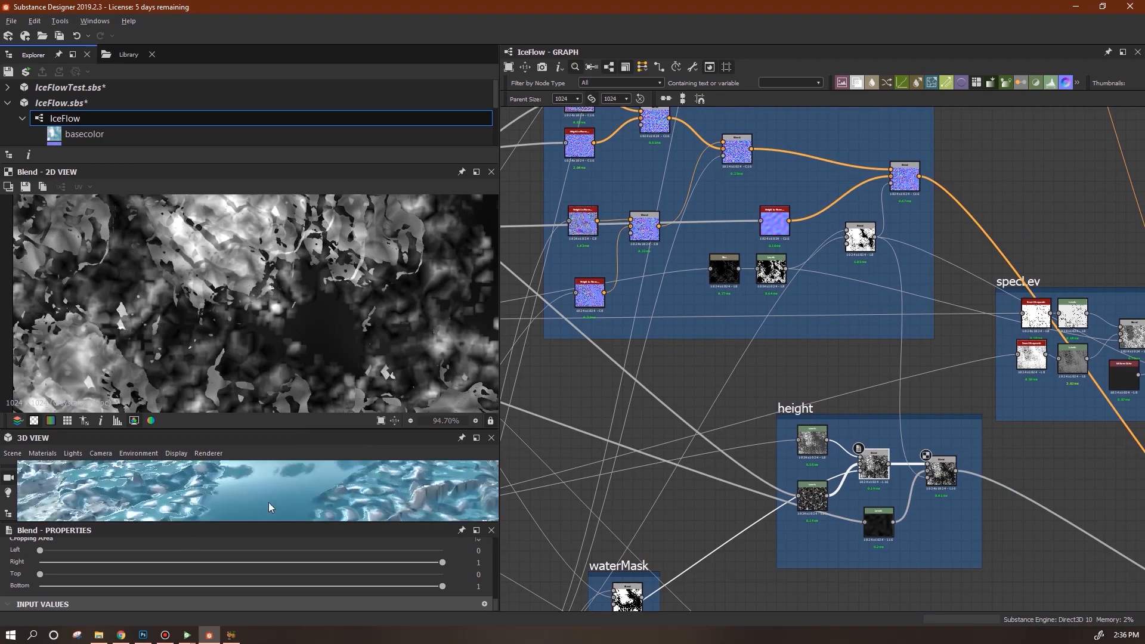
{"action": "left_click_drag", "start_coordinate": [271, 430], "coordinate": [273, 258]}
{"action": "left_click_drag", "start_coordinate": [296, 381], "coordinate": [381, 433]}
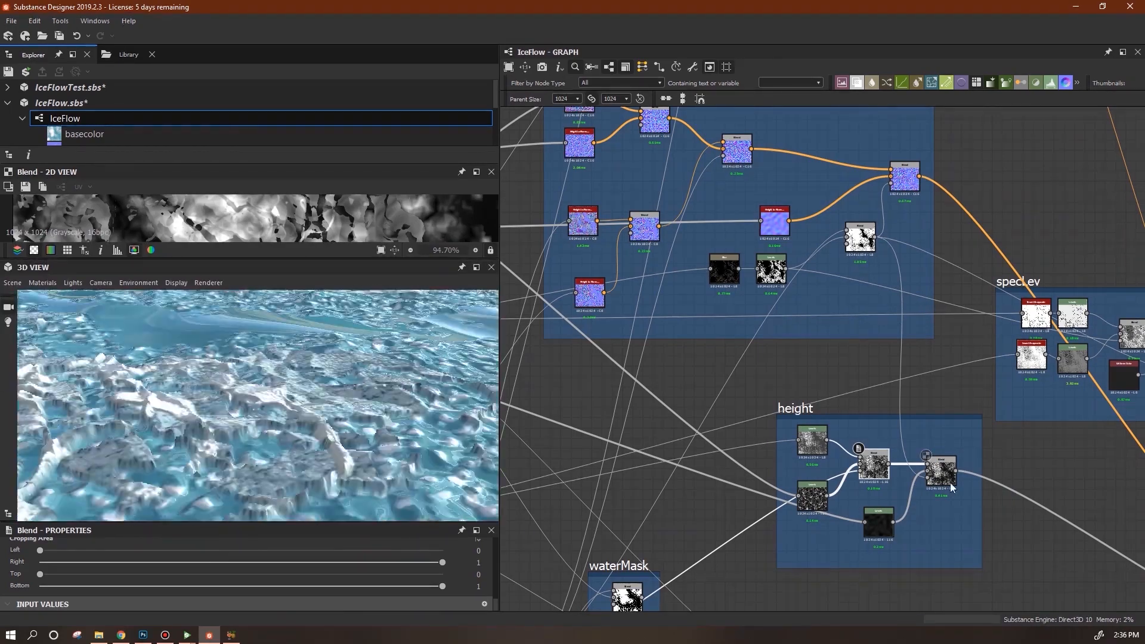
- Shift the final Blend in the height group slightly away from its neighbours and preview the two source Levels nodes and their Blend
{"action": "left_click", "coordinate": [946, 476]}
{"action": "left_click_drag", "start_coordinate": [923, 482], "coordinate": [938, 476]}
{"action": "left_click", "coordinate": [812, 441]}
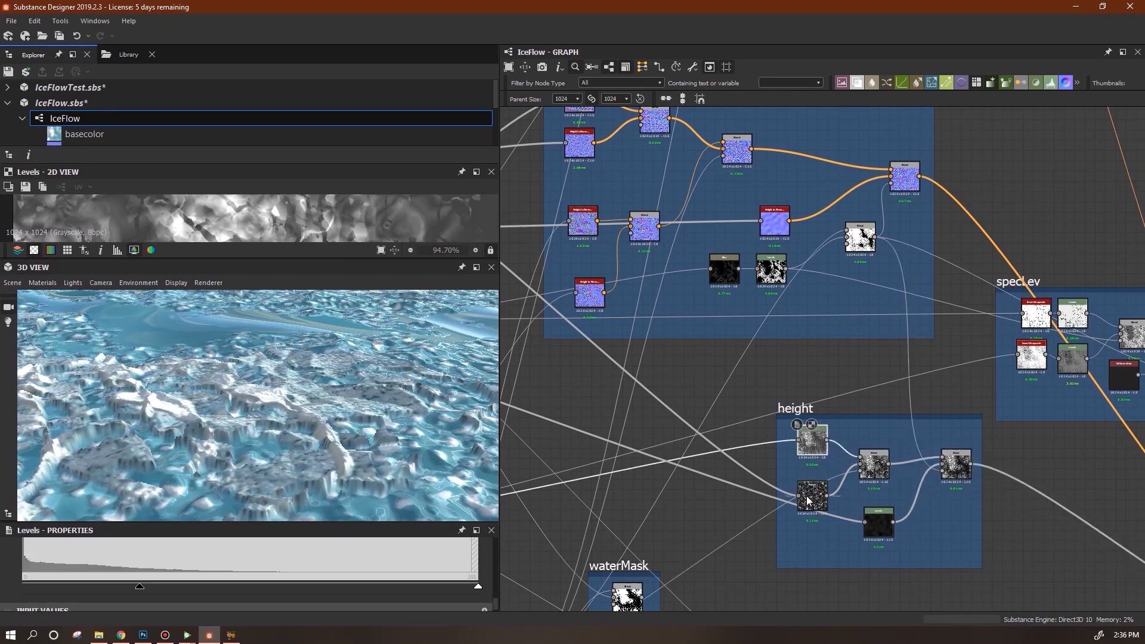
{"action": "double_click", "coordinate": [805, 497]}
{"action": "double_click", "coordinate": [874, 466]}
{"action": "left_click_drag", "start_coordinate": [238, 257], "coordinate": [251, 449]}
{"action": "mouse_move", "coordinate": [959, 465]}
{"action": "left_mouse_down"}
{"action": "mouse_move", "coordinate": [953, 485]}
{"action": "mouse_move", "coordinate": [959, 477]}
{"action": "left_mouse_up"}
- Raise the black output level of the height group's upper Levels node to a little over a third of its range
{"action": "double_click", "coordinate": [812, 441]}
{"action": "left_click_drag", "start_coordinate": [139, 587], "coordinate": [256, 586]}
{"action": "left_click_drag", "start_coordinate": [275, 450], "coordinate": [277, 264]}
{"action": "left_click_drag", "start_coordinate": [292, 400], "coordinate": [346, 418]}
{"action": "left_click_drag", "start_coordinate": [257, 587], "coordinate": [193, 587]}
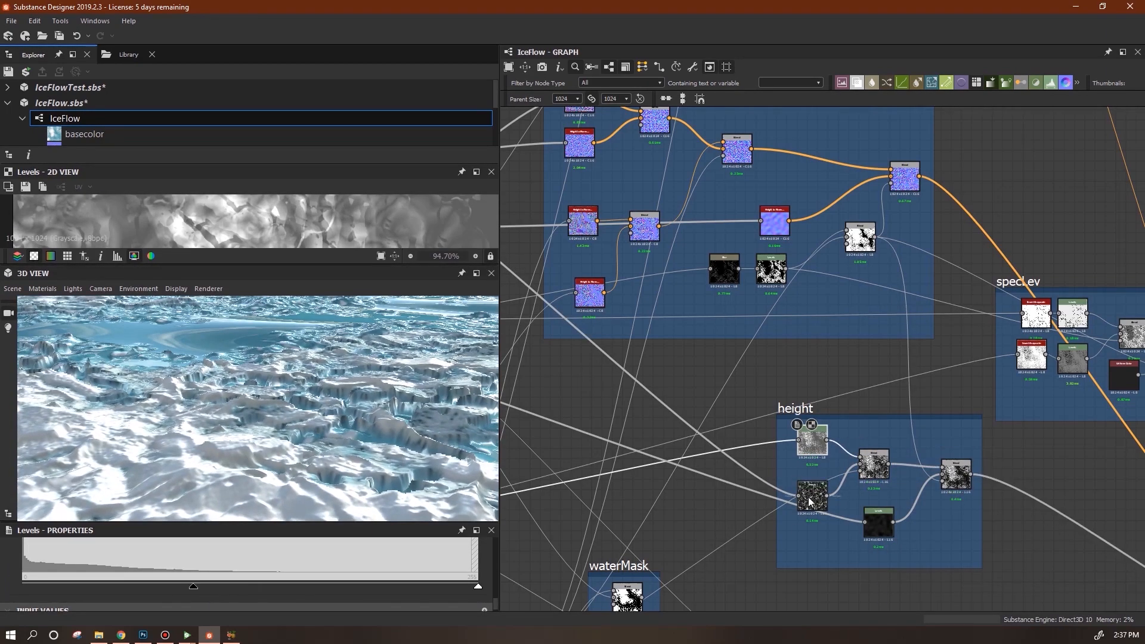
- Preview the first height Blend and brighten the midtones of the lower Levels node feeding it
{"action": "double_click", "coordinate": [873, 465]}
{"action": "left_click_drag", "start_coordinate": [256, 264], "coordinate": [256, 360]}
{"action": "scroll", "coordinate": [364, 269], "scroll_direction": "down", "scroll_amount": 1}
{"action": "left_click_drag", "start_coordinate": [495, 603], "coordinate": [496, 593]}
{"action": "left_click", "coordinate": [812, 496]}
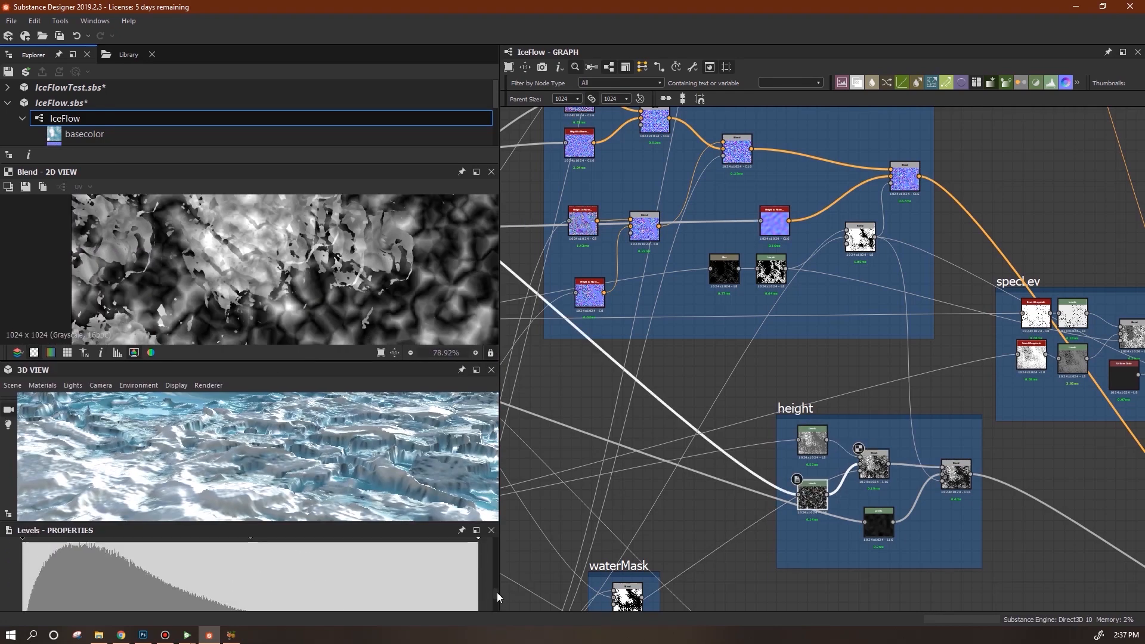
{"action": "left_click_drag", "start_coordinate": [247, 553], "coordinate": [210, 550]}
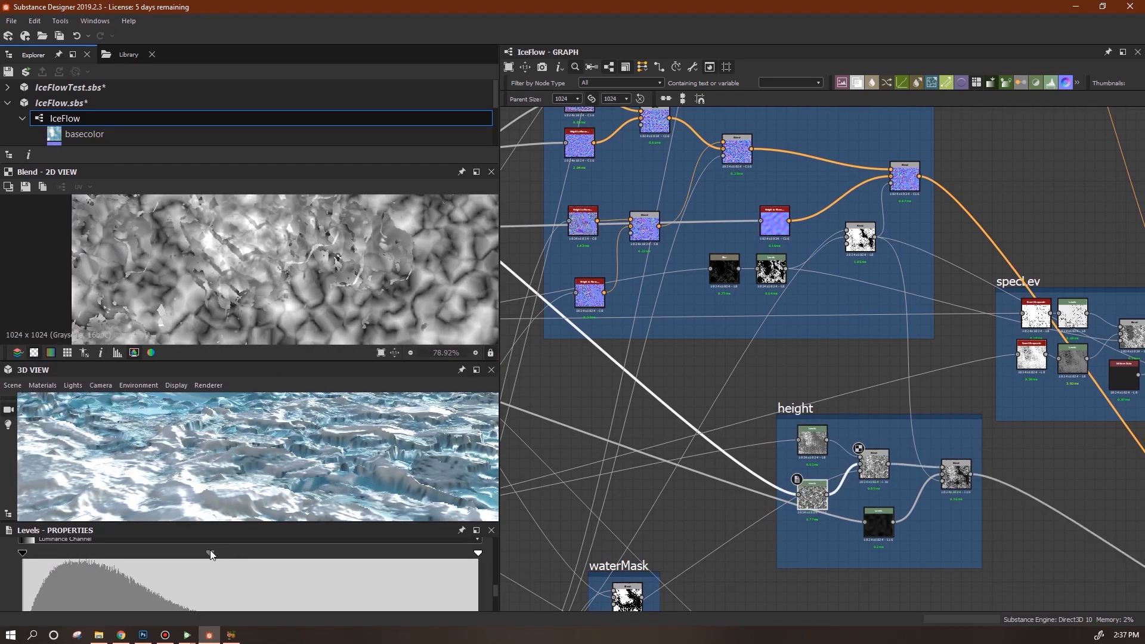
- Compress that Levels node's output range, with white just below half and black at about a quarter, checking the 3D view
{"action": "left_click_drag", "start_coordinate": [496, 588], "coordinate": [497, 599]}
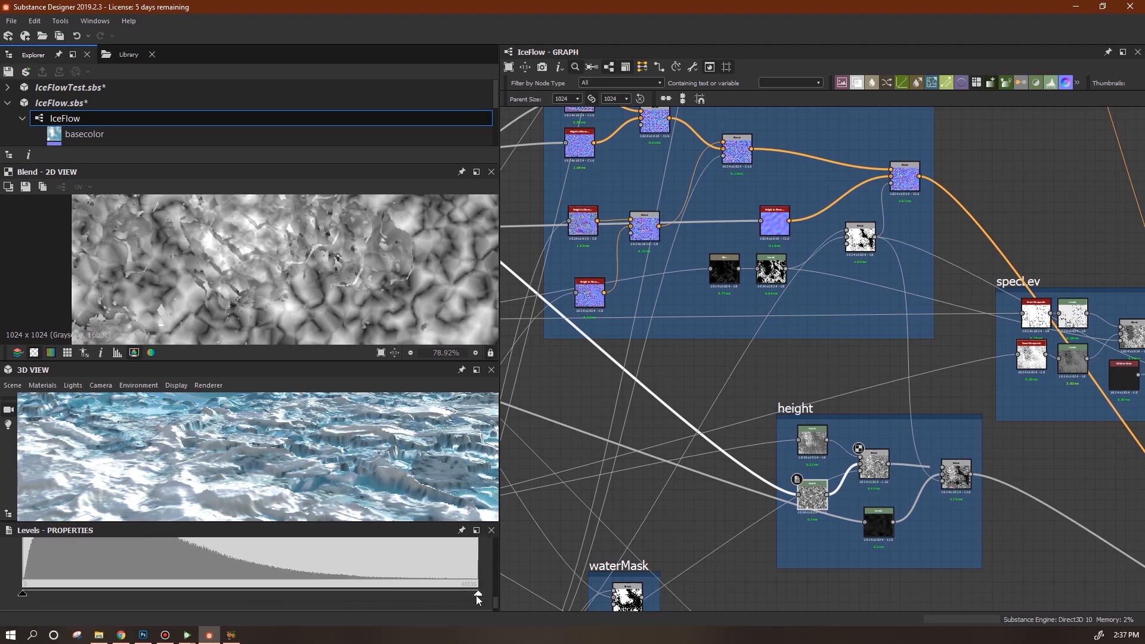
{"action": "left_click_drag", "start_coordinate": [459, 597], "coordinate": [235, 595]}
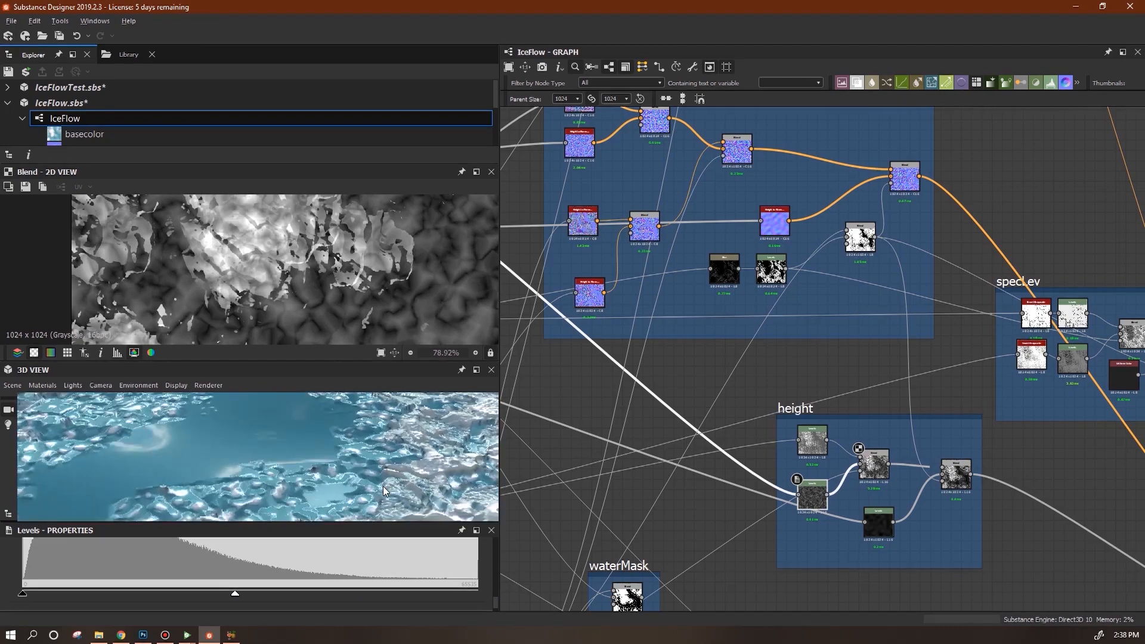
{"action": "left_click_drag", "start_coordinate": [445, 463], "coordinate": [413, 456]}
{"action": "left_click_drag", "start_coordinate": [23, 593], "coordinate": [145, 594]}
{"action": "left_click_drag", "start_coordinate": [203, 495], "coordinate": [276, 471]}
- Preview the final height Blend and lower the white output level of the Levels node feeding it directly to zero
{"action": "double_click", "coordinate": [956, 476]}
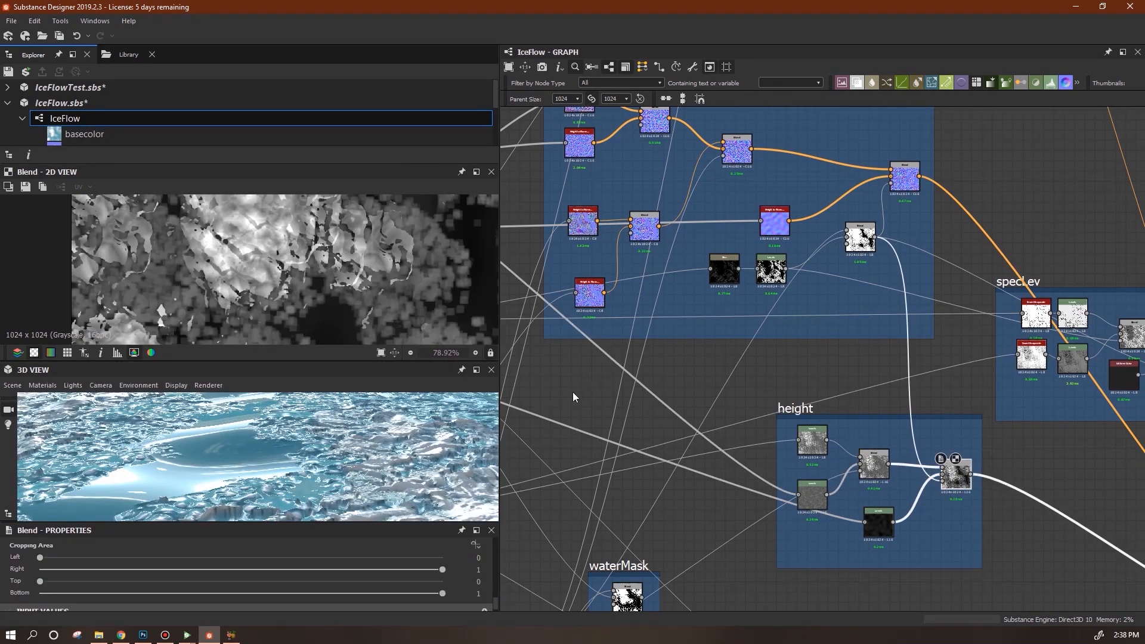
{"action": "left_click", "coordinate": [878, 521]}
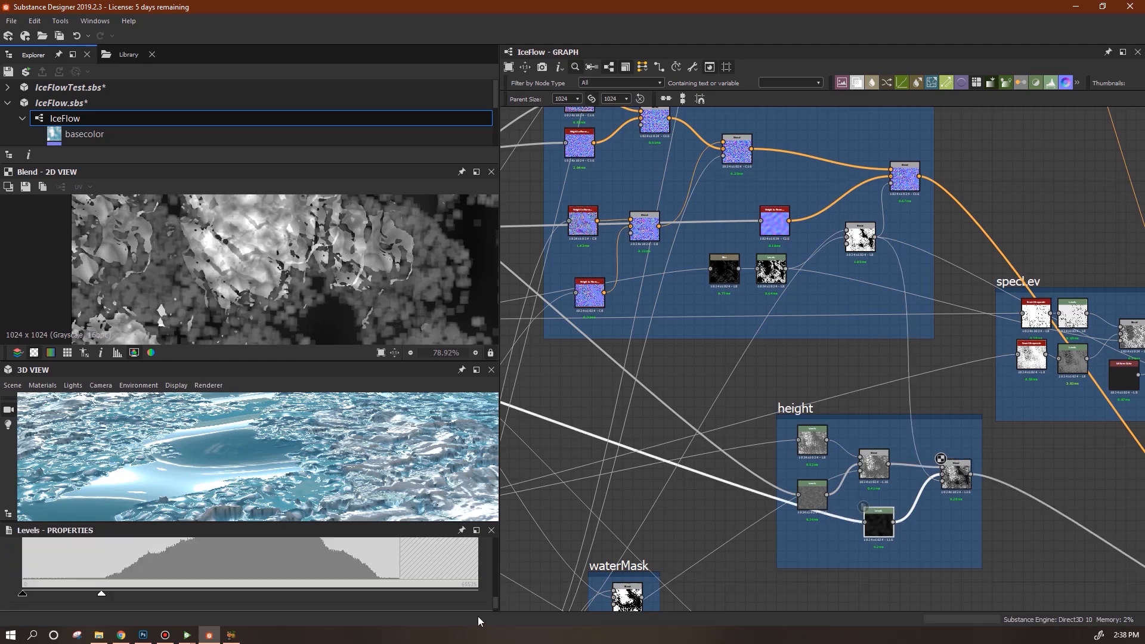
{"action": "left_click_drag", "start_coordinate": [7, 598], "coordinate": [0, 599]}
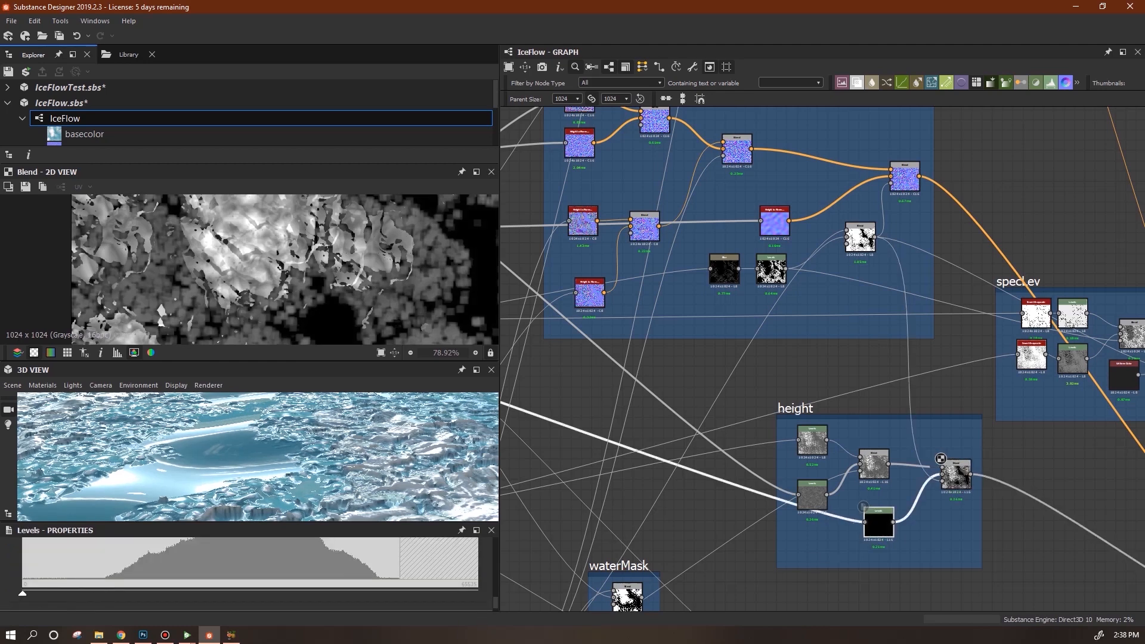
{"action": "scroll", "coordinate": [1038, 505], "scroll_direction": "down", "scroll_amount": 5}
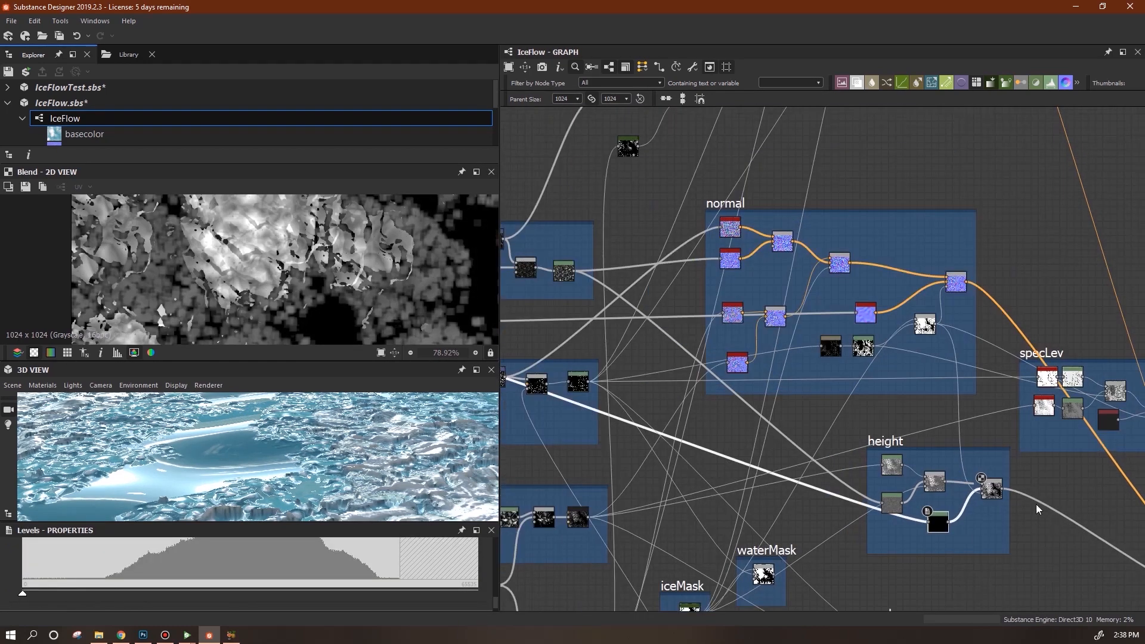
{"action": "scroll", "coordinate": [969, 435], "scroll_direction": "up", "scroll_amount": 6}
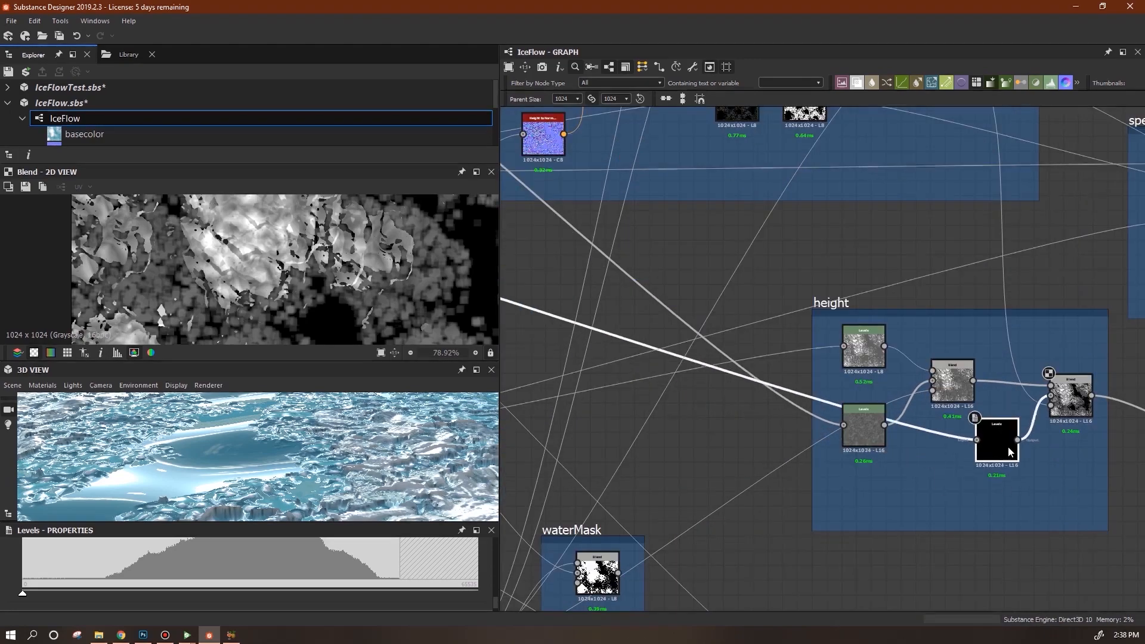
{"action": "scroll", "coordinate": [1000, 468], "scroll_direction": "down", "scroll_amount": 5}
{"action": "left_click_drag", "start_coordinate": [334, 362], "coordinate": [334, 331]}
{"action": "left_click_drag", "start_coordinate": [319, 465], "coordinate": [196, 505]}
- Save and open the IceFlow package in Substance Player and set its output size to 1024
{"action": "left_click", "coordinate": [61, 104]}
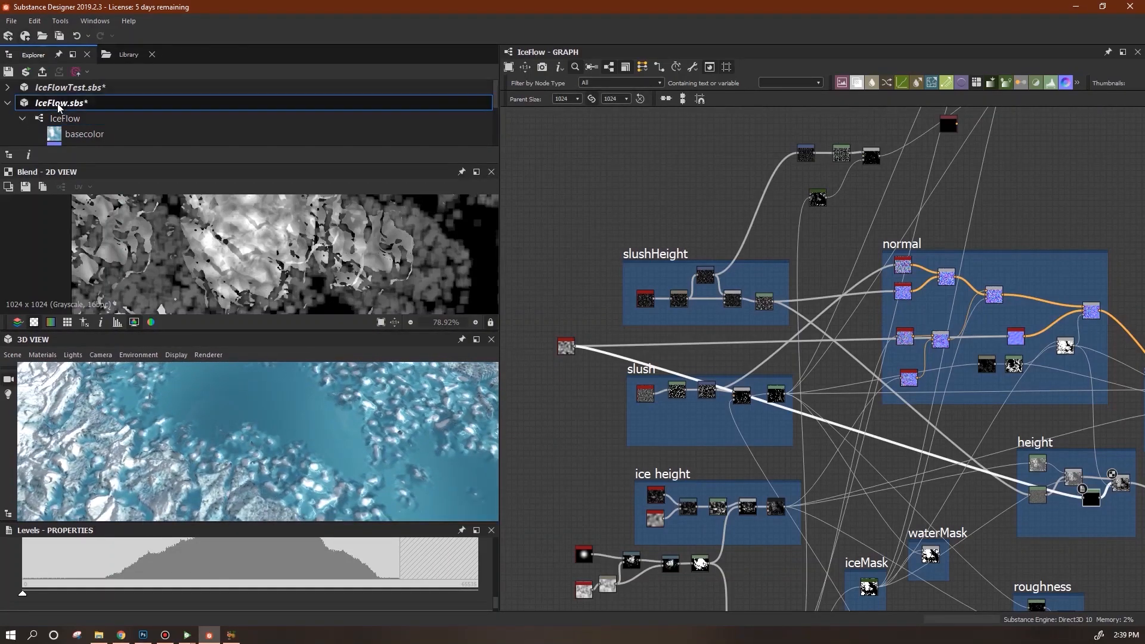
{"action": "left_click", "coordinate": [26, 72]}
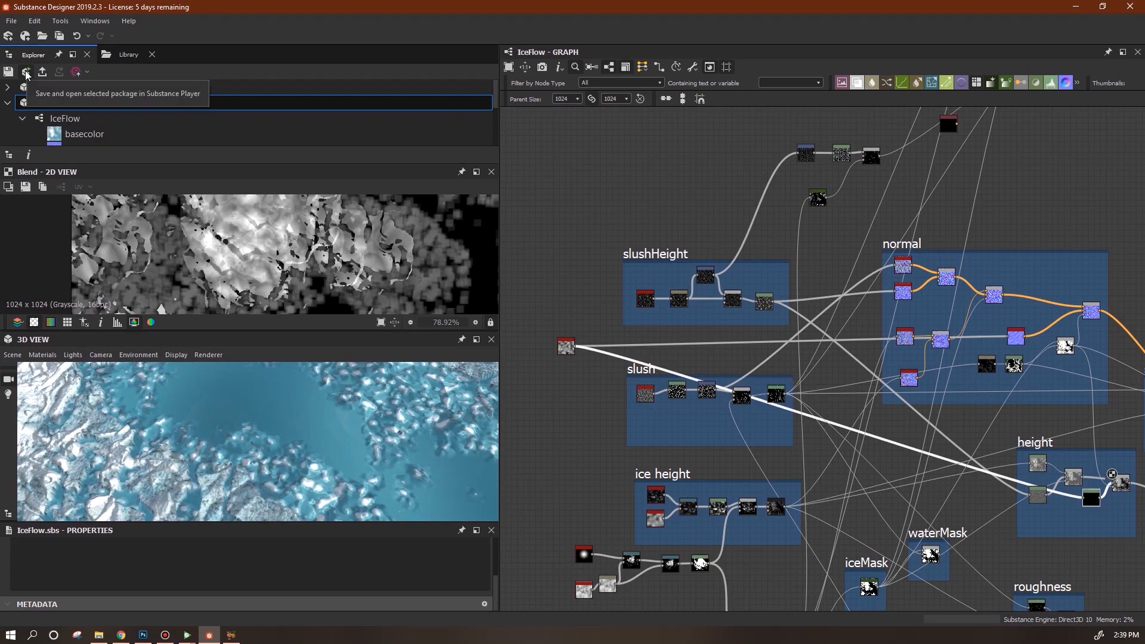
{"action": "mouse_move", "coordinate": [183, 639]}
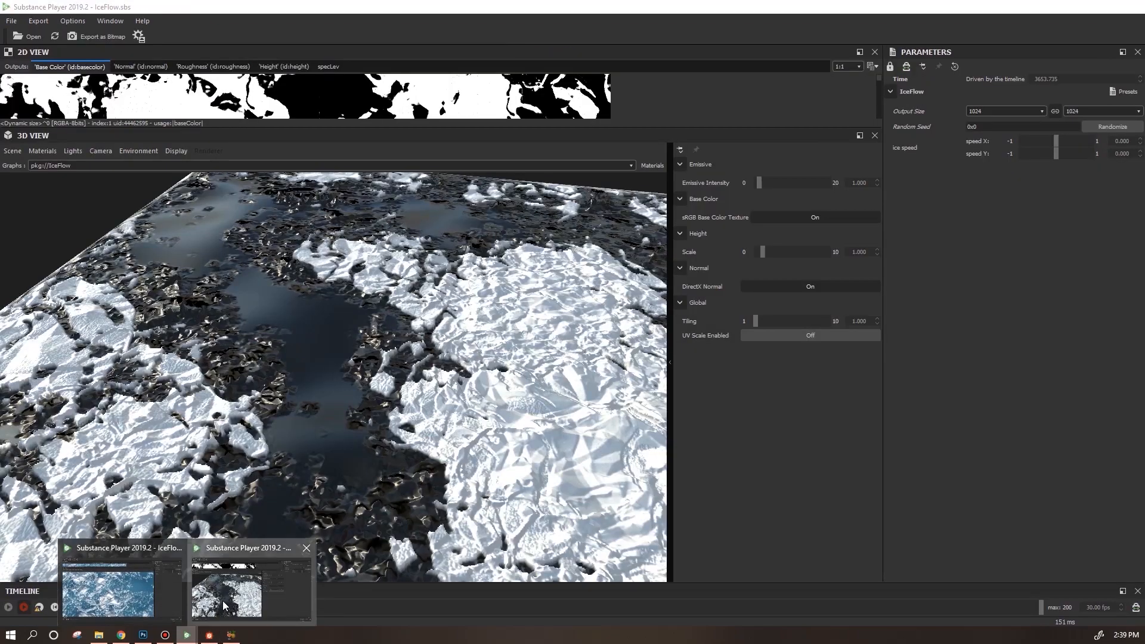
{"action": "left_click", "coordinate": [67, 599]}
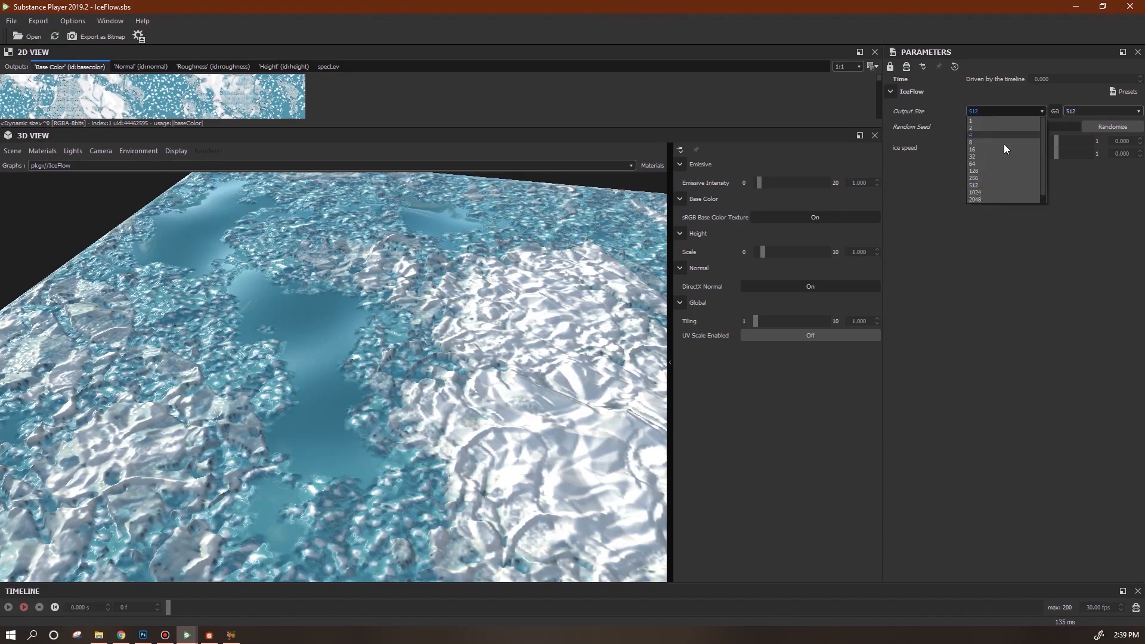
{"action": "left_click", "coordinate": [1008, 192]}
- Try an ice speed X of 0.551 and check the moving surface in the 3D view
{"action": "left_click_drag", "start_coordinate": [485, 453], "coordinate": [381, 491]}
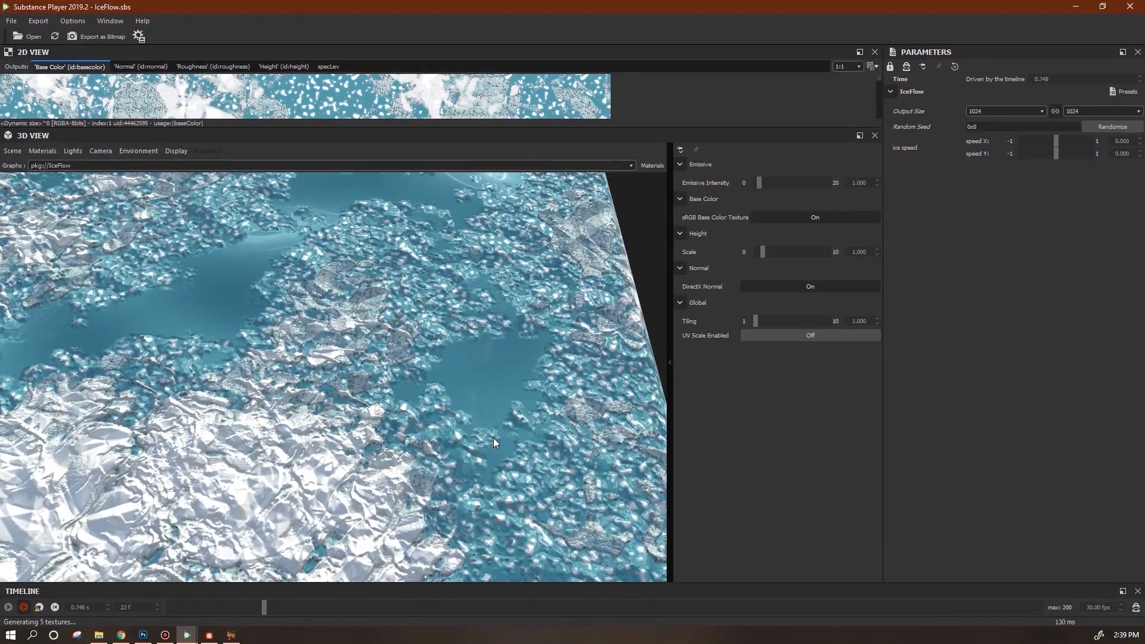
{"action": "left_click_drag", "start_coordinate": [471, 440], "coordinate": [436, 425]}
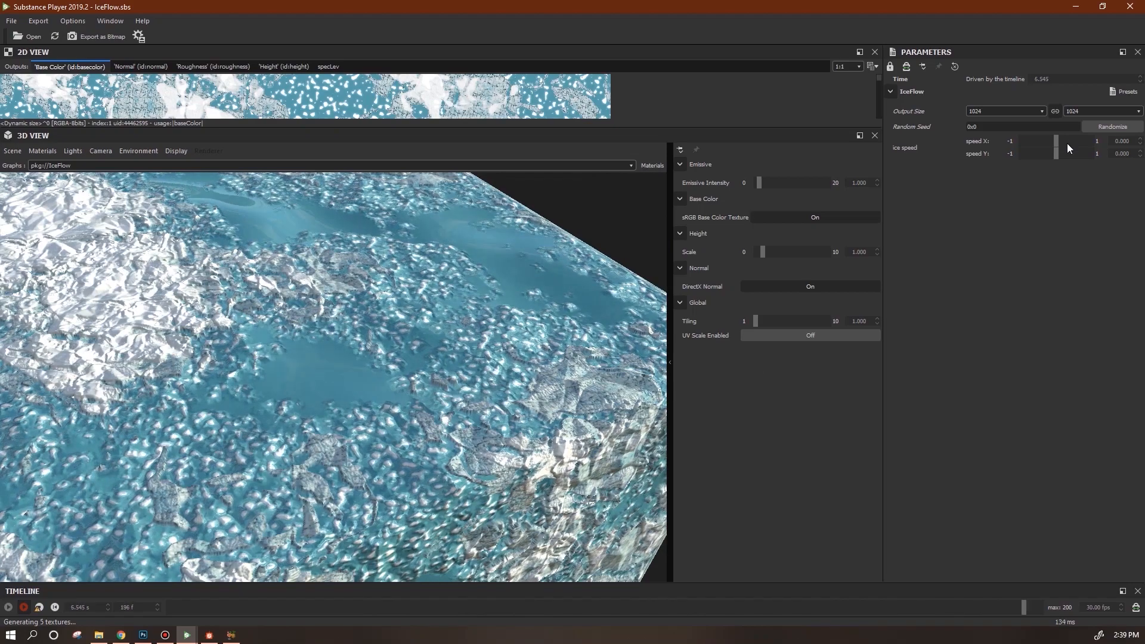
{"action": "left_click_drag", "start_coordinate": [1056, 141], "coordinate": [1075, 142]}
{"action": "left_click_drag", "start_coordinate": [495, 382], "coordinate": [559, 404]}
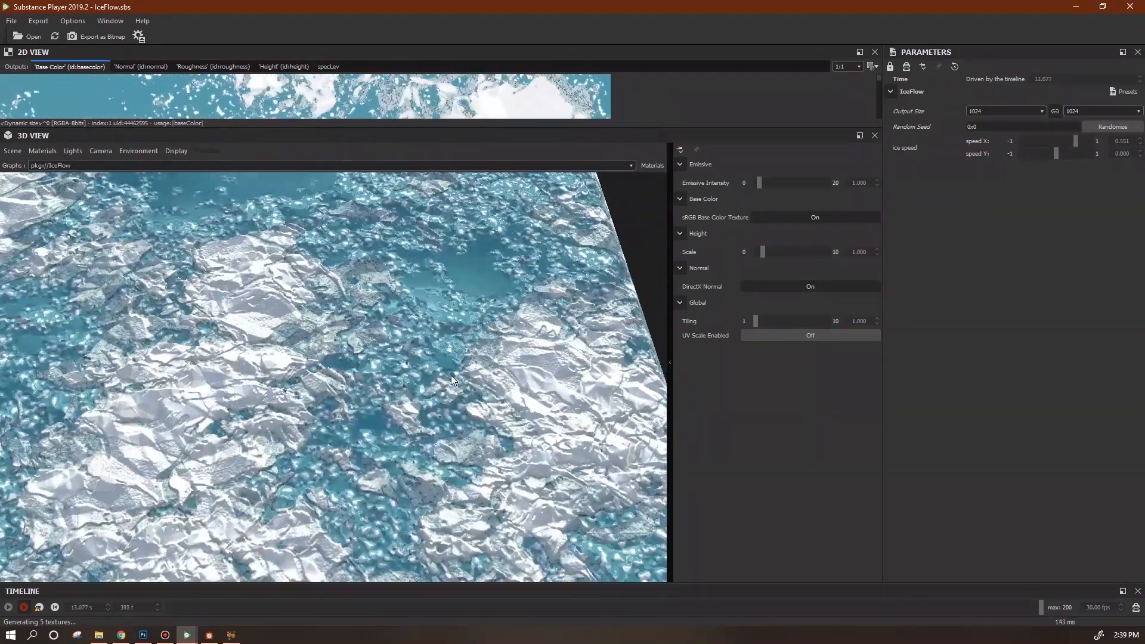
{"action": "left_click_drag", "start_coordinate": [451, 375], "coordinate": [495, 460]}
- Try a high ice speed Y, reset both ice speeds to 0, and inspect the surface in 3D
{"action": "left_click_drag", "start_coordinate": [1062, 154], "coordinate": [1100, 154]}
{"action": "left_click", "coordinate": [1100, 141]}
{"action": "type", "text": "000"}
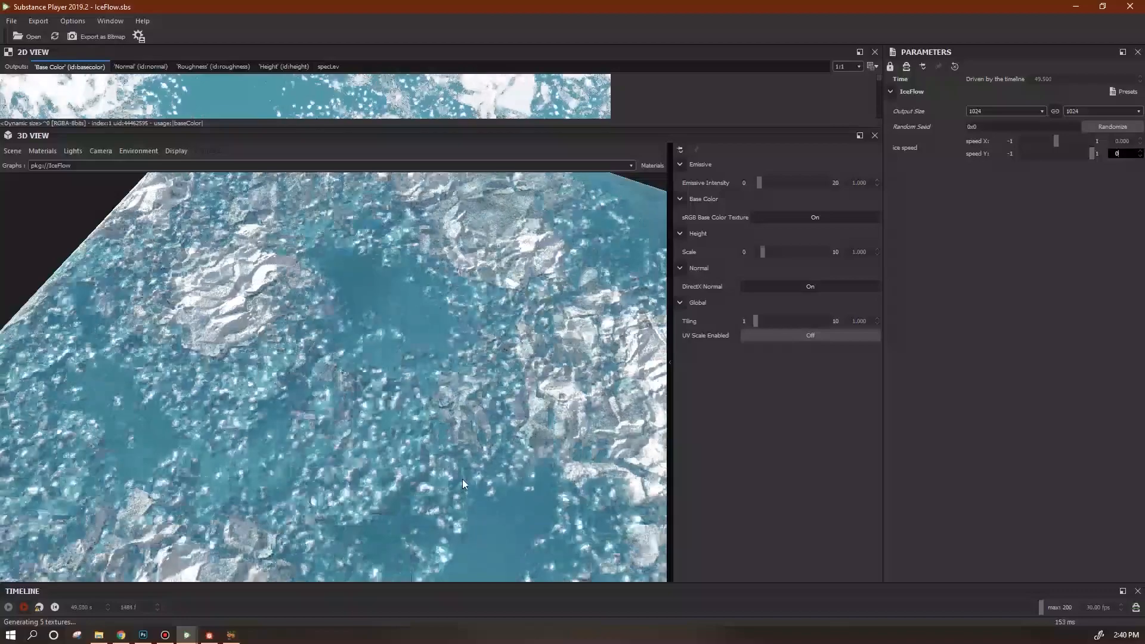
{"action": "left_click", "coordinate": [463, 478]}
{"action": "left_click_drag", "start_coordinate": [416, 459], "coordinate": [394, 415]}
{"action": "left_click_drag", "start_coordinate": [175, 267], "coordinate": [205, 352]}
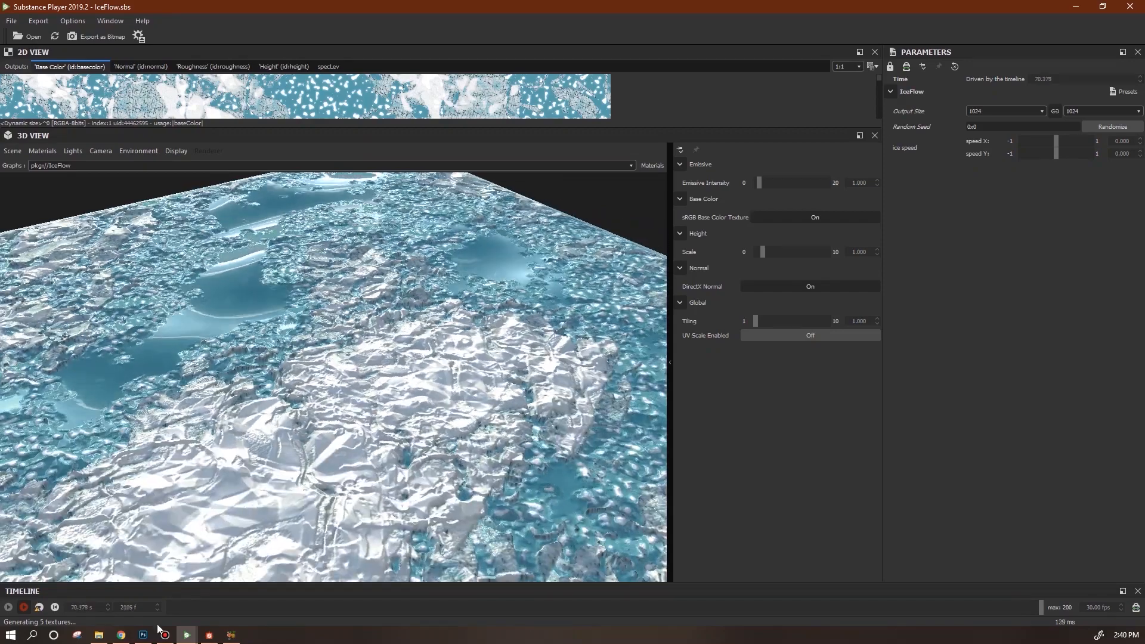
- Switch back to Substance Designer, preview the mask Blend in the normal group, and reposition the smooth height-to-normal node beside it
{"action": "left_click", "coordinate": [209, 634]}
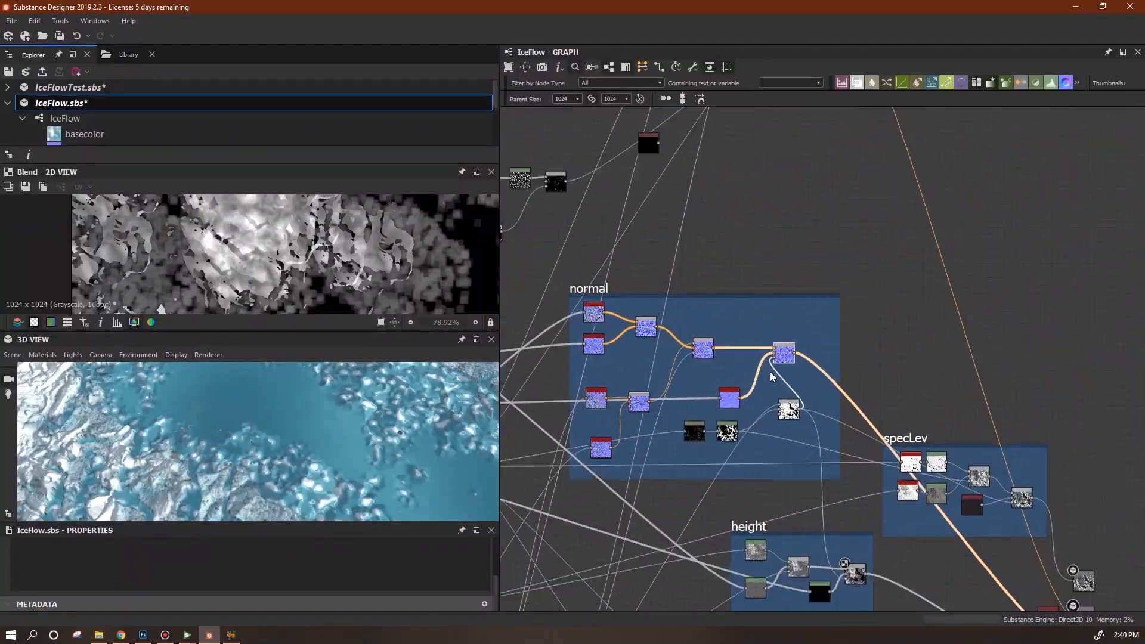
{"action": "left_click", "coordinate": [782, 356]}
{"action": "scroll", "coordinate": [773, 377], "scroll_direction": "up", "scroll_amount": 5}
{"action": "middle_click_drag", "start_coordinate": [819, 315], "coordinate": [1031, 276]}
{"action": "left_click", "coordinate": [1052, 473]}
{"action": "left_click_drag", "start_coordinate": [836, 430], "coordinate": [802, 396]}
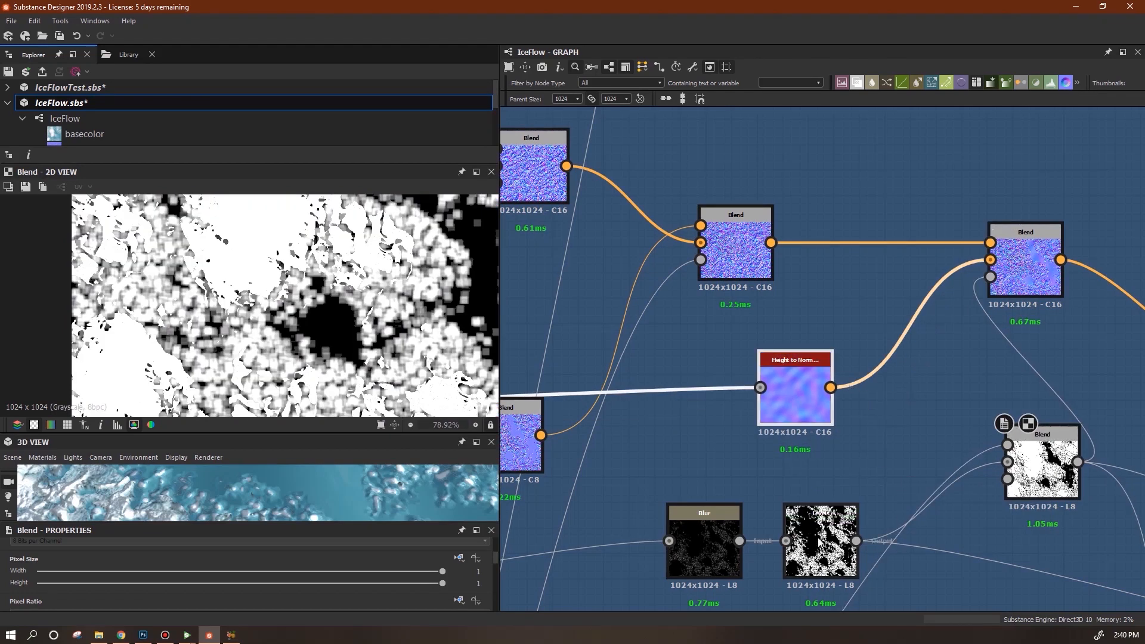
- Add a second Levels and Blend mask pair below the final normal Blend and lower the Levels' white output to about two thirds
{"action": "scroll", "coordinate": [1012, 541], "scroll_direction": "down", "scroll_amount": 4}
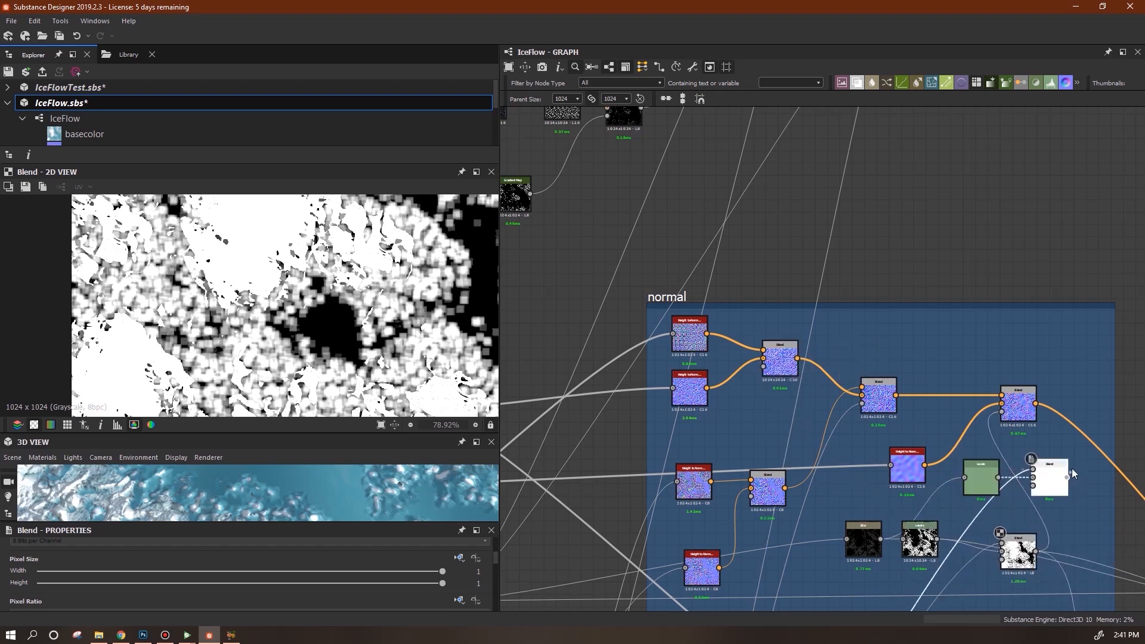
{"action": "double_click", "coordinate": [971, 486]}
{"action": "left_click_drag", "start_coordinate": [496, 559], "coordinate": [327, 575]}
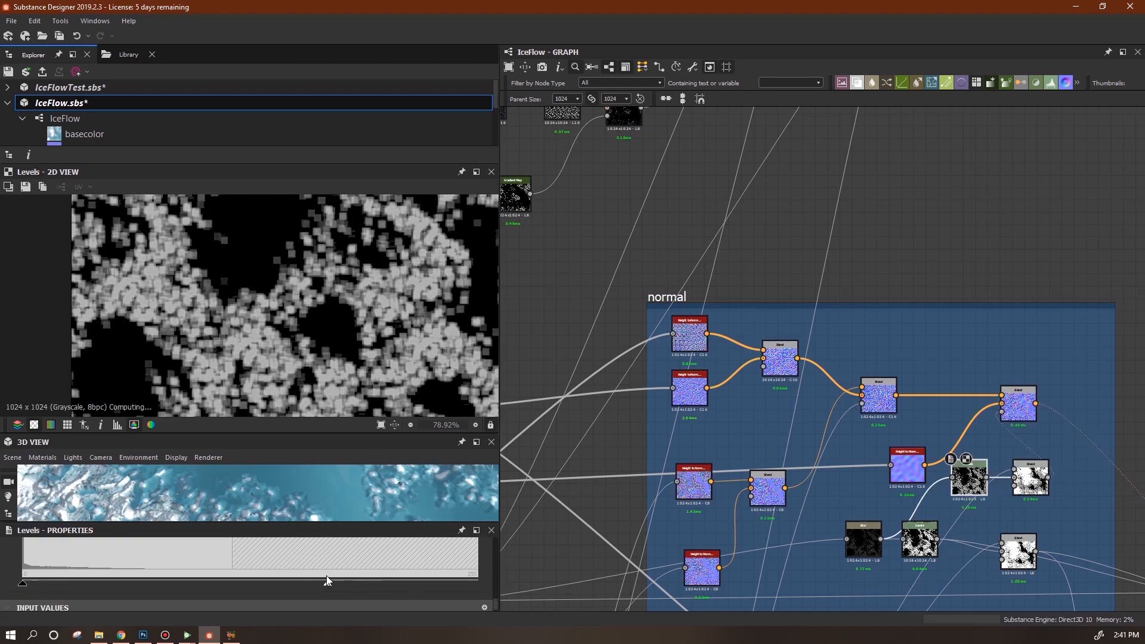
- Feed the new mask Blend into the final normal Blend's opacity and reduce the new Levels' white output to about half
{"action": "double_click", "coordinate": [1019, 408]}
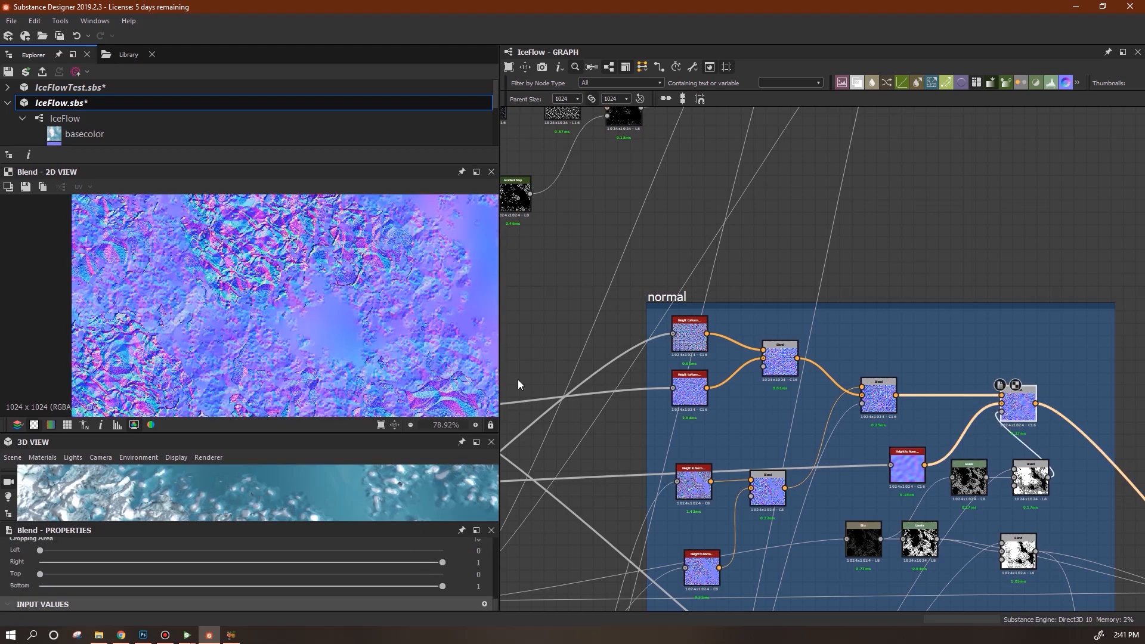
{"action": "scroll", "coordinate": [414, 247], "scroll_direction": "up", "scroll_amount": 2}
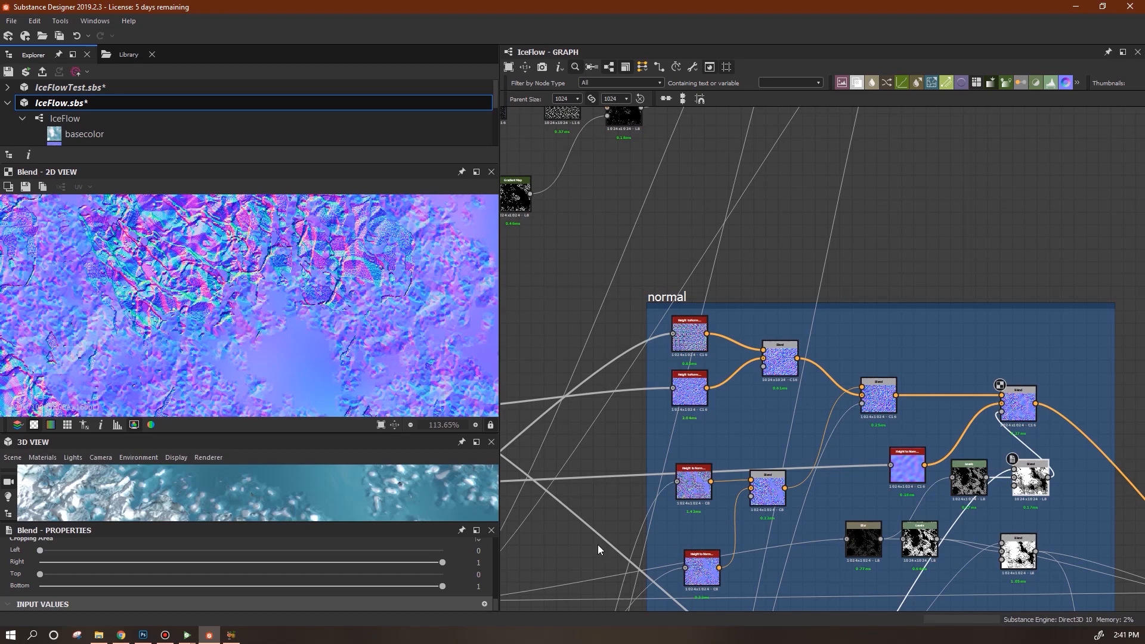
{"action": "left_click_drag", "start_coordinate": [1027, 410], "coordinate": [1050, 405]}
{"action": "double_click", "coordinate": [1031, 486]}
{"action": "left_click", "coordinate": [969, 481]}
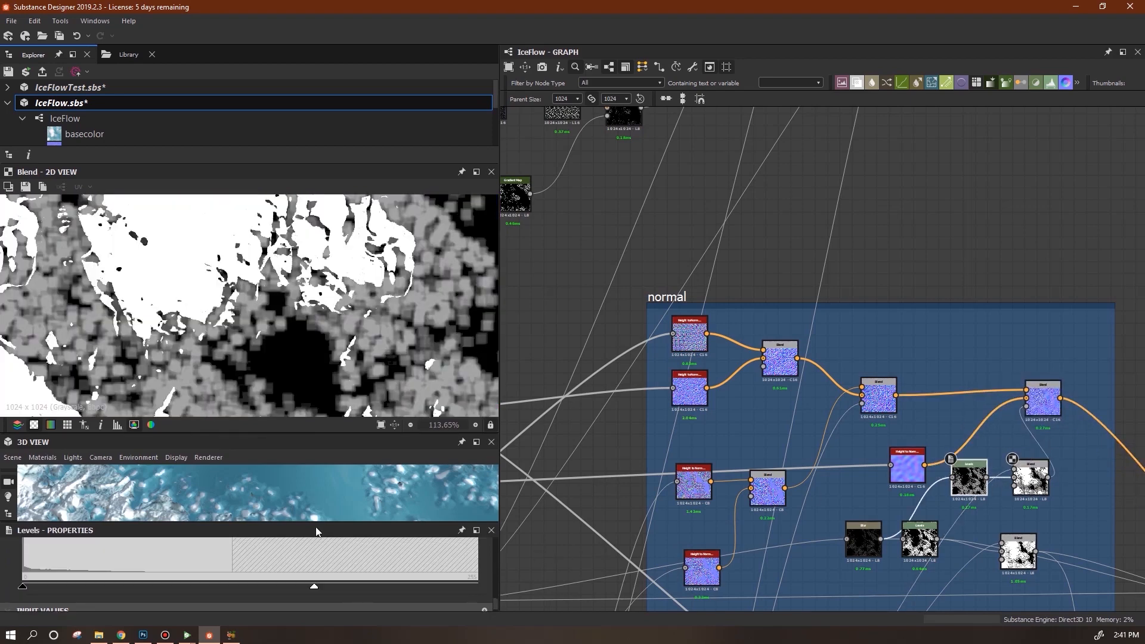
{"action": "left_click_drag", "start_coordinate": [292, 590], "coordinate": [260, 590]}
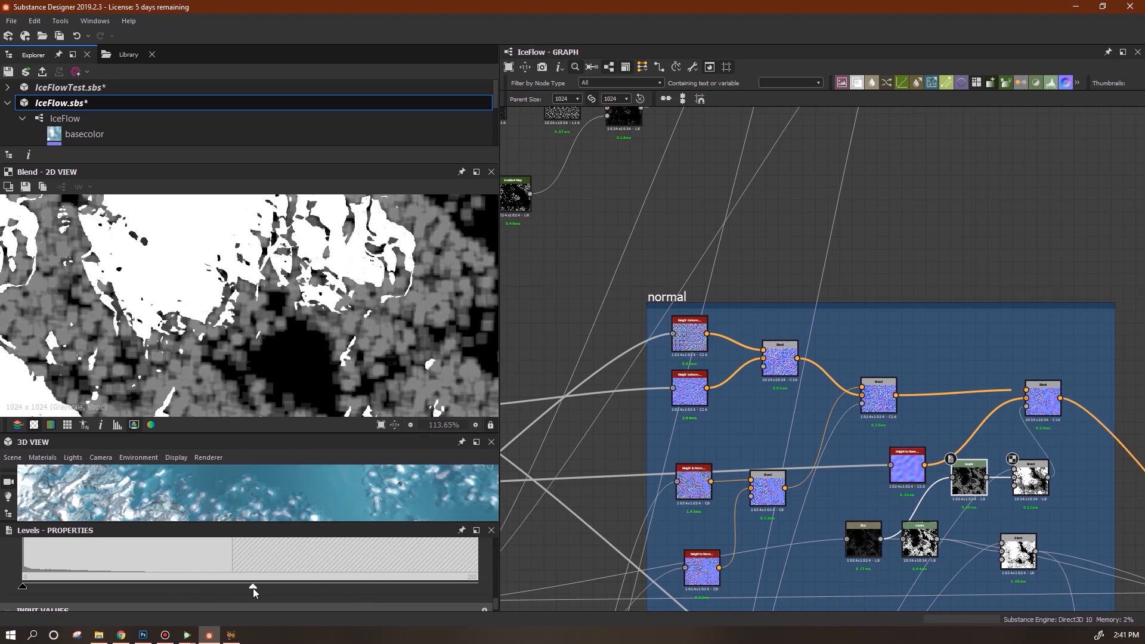
- Save and reopen the IceFlow package in Substance Player and inspect the updated surface in its 3D view
{"action": "left_click", "coordinate": [26, 73]}
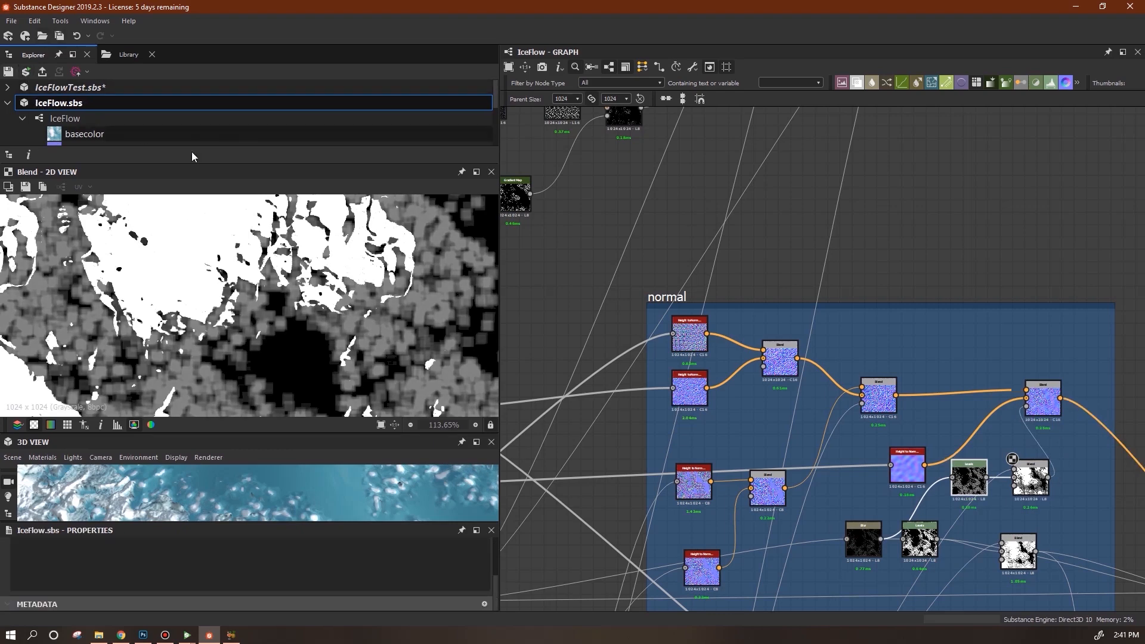
{"action": "left_click", "coordinate": [181, 637]}
{"action": "left_click", "coordinate": [248, 593]}
{"action": "left_click_drag", "start_coordinate": [335, 388], "coordinate": [338, 415]}
- Switch back to Substance Designer and connect the new normal-group mask Blend to the final height Blend's opacity input
{"action": "key", "text": "alt+Tab"}
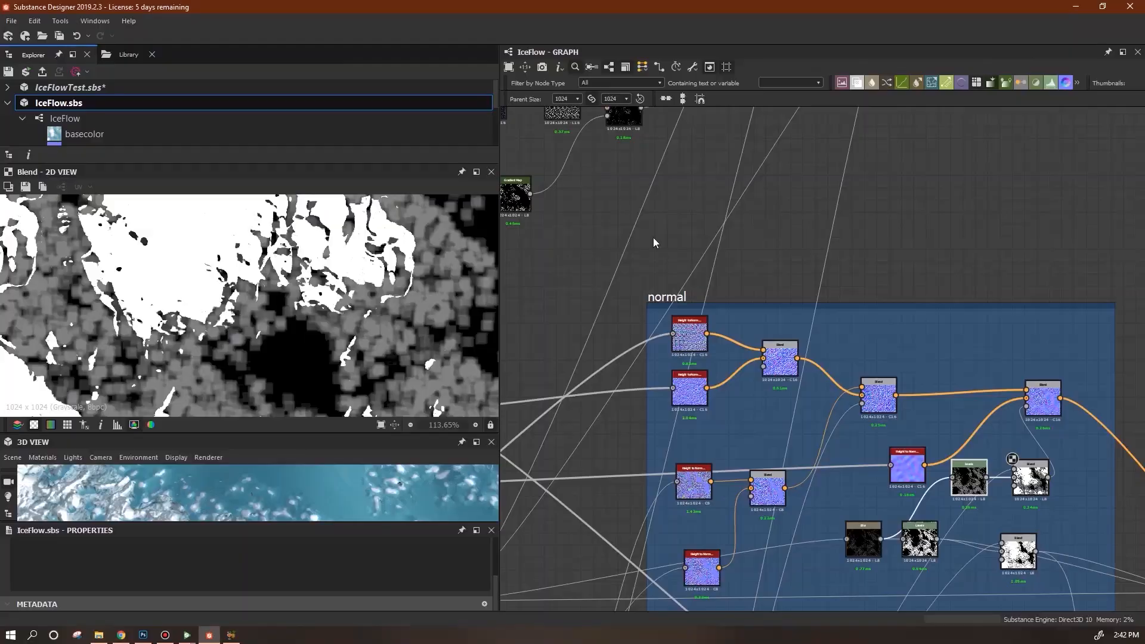
{"action": "middle_click_drag", "start_coordinate": [930, 398], "coordinate": [800, 122]}
{"action": "middle_click_drag", "start_coordinate": [867, 413], "coordinate": [768, 367]}
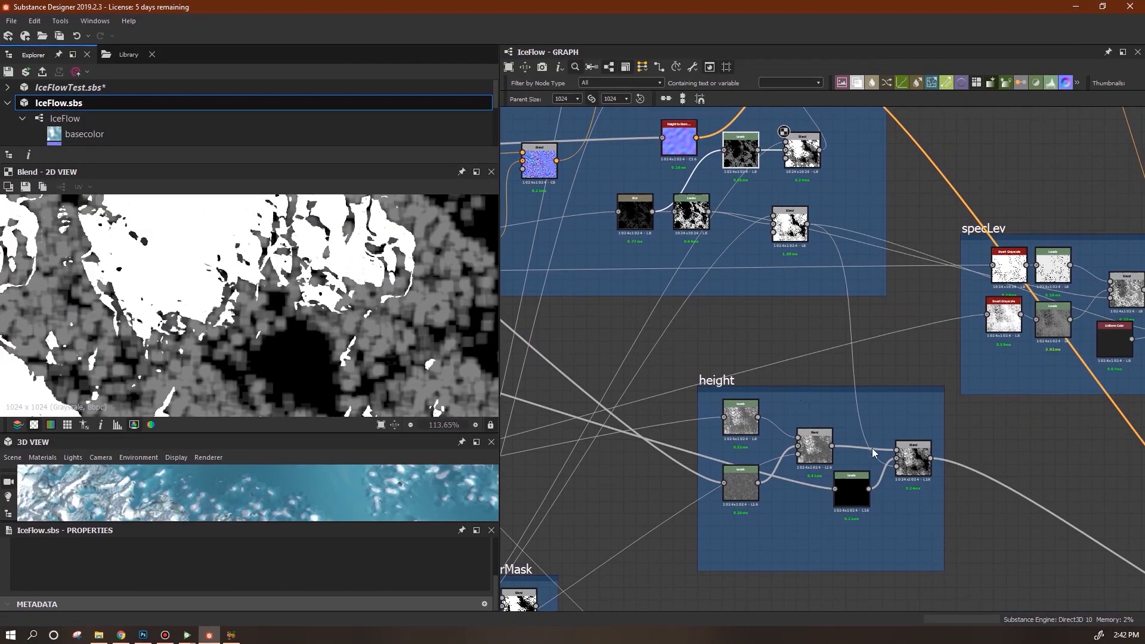
{"action": "left_click", "coordinate": [919, 467]}
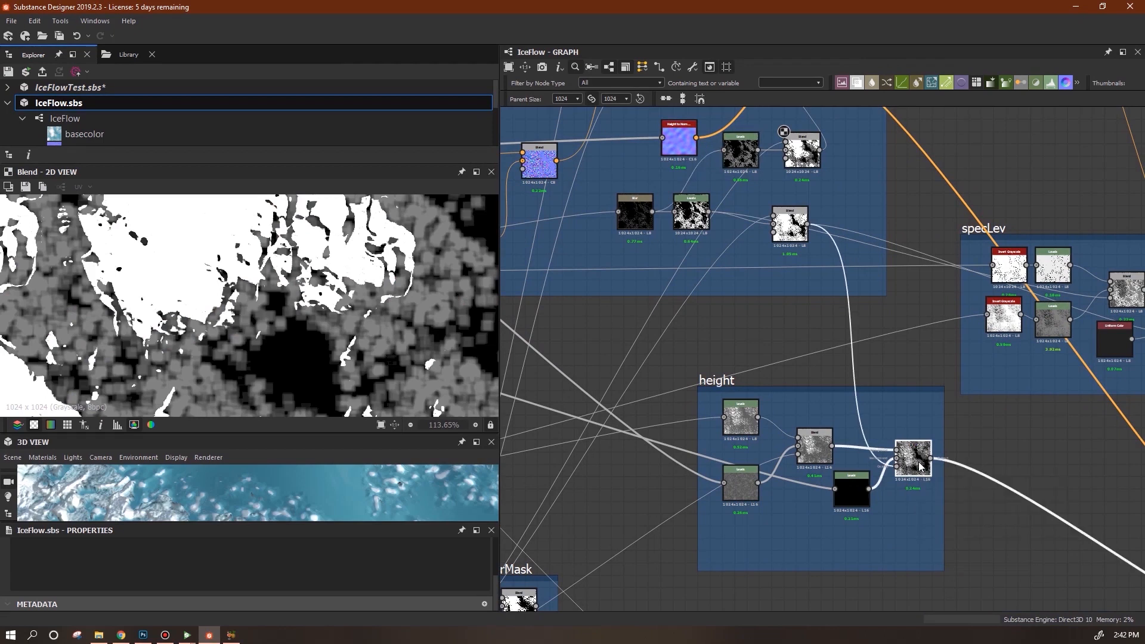
{"action": "middle_click_drag", "start_coordinate": [913, 426], "coordinate": [945, 526]}
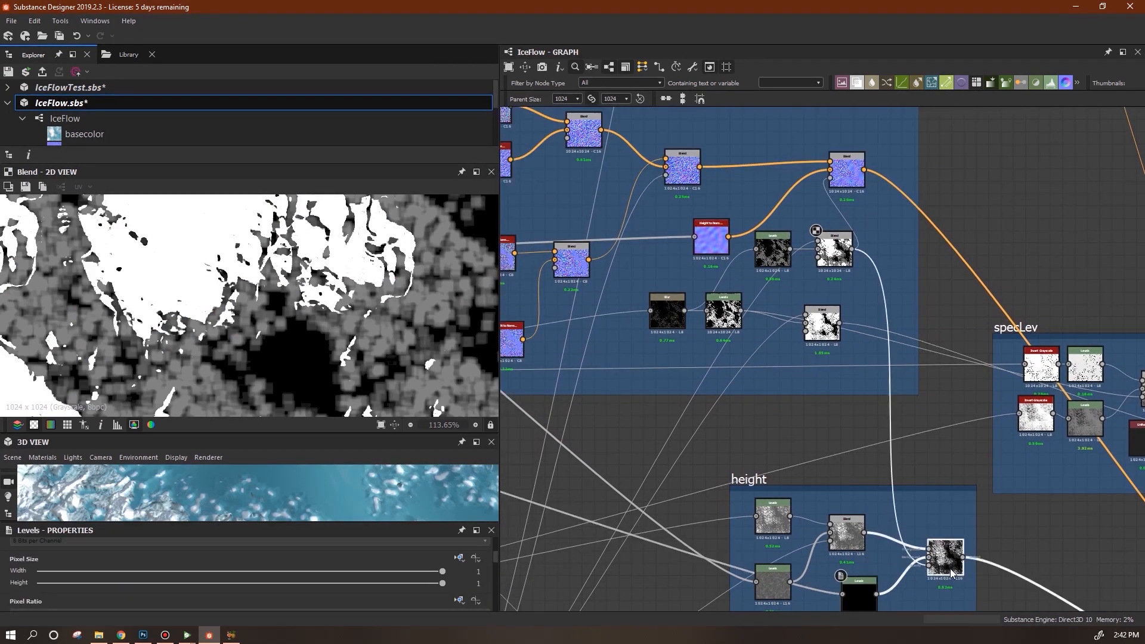
- Raise the white output of the dark Levels feeding the final height Blend to about 30 percent, previewing the Blend and checking Substance Player
{"action": "double_click", "coordinate": [946, 560]}
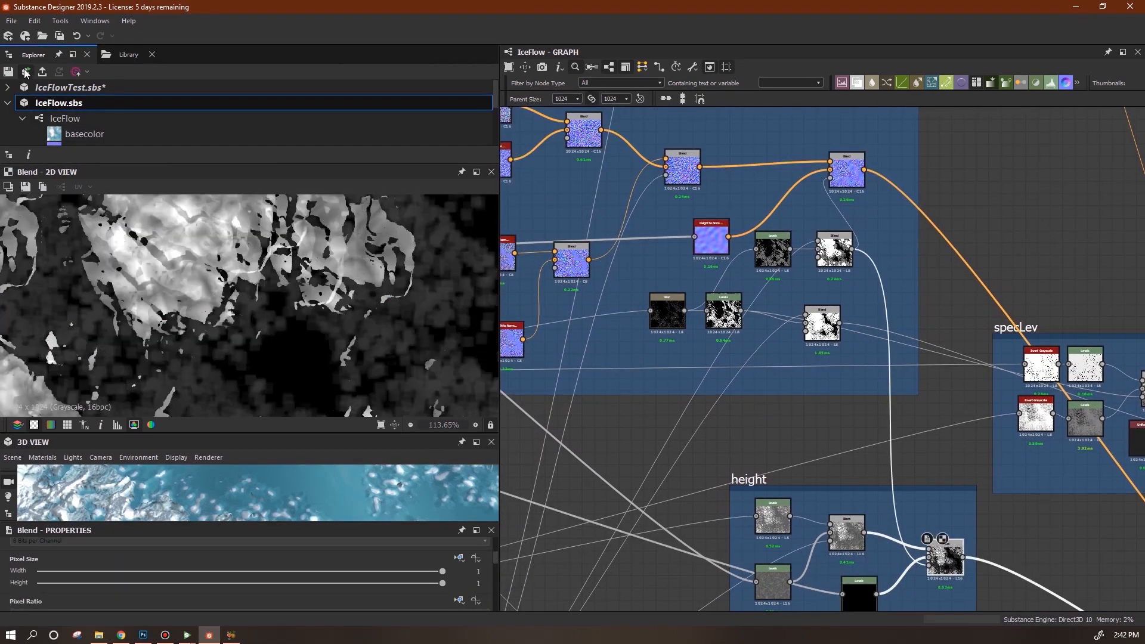
{"action": "left_click", "coordinate": [187, 635]}
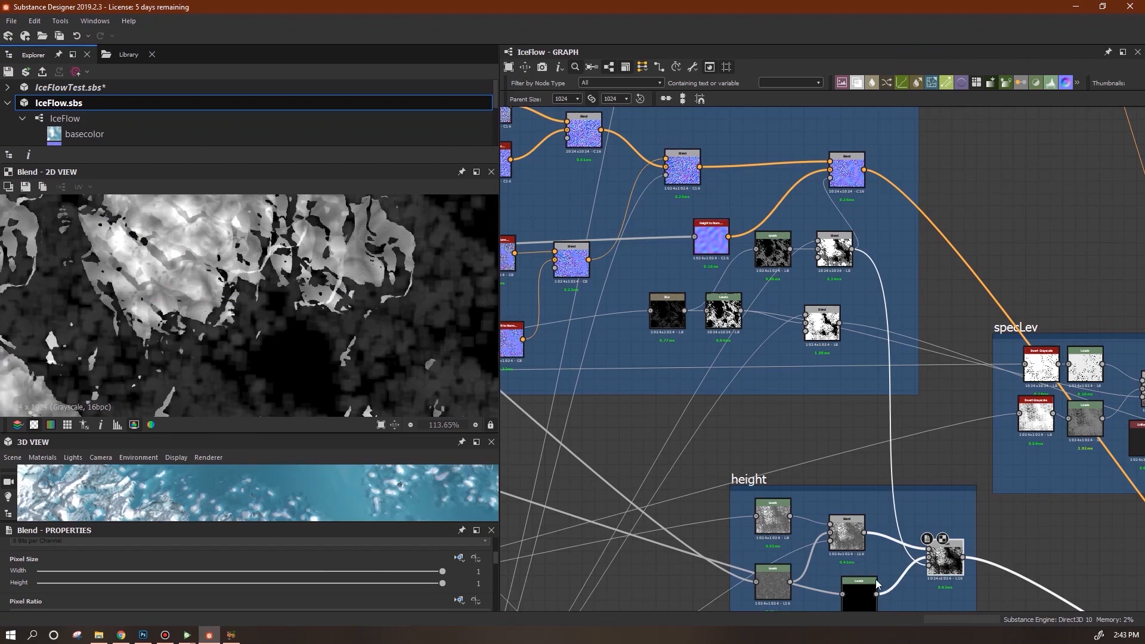
{"action": "middle_click_drag", "start_coordinate": [875, 582], "coordinate": [871, 521]}
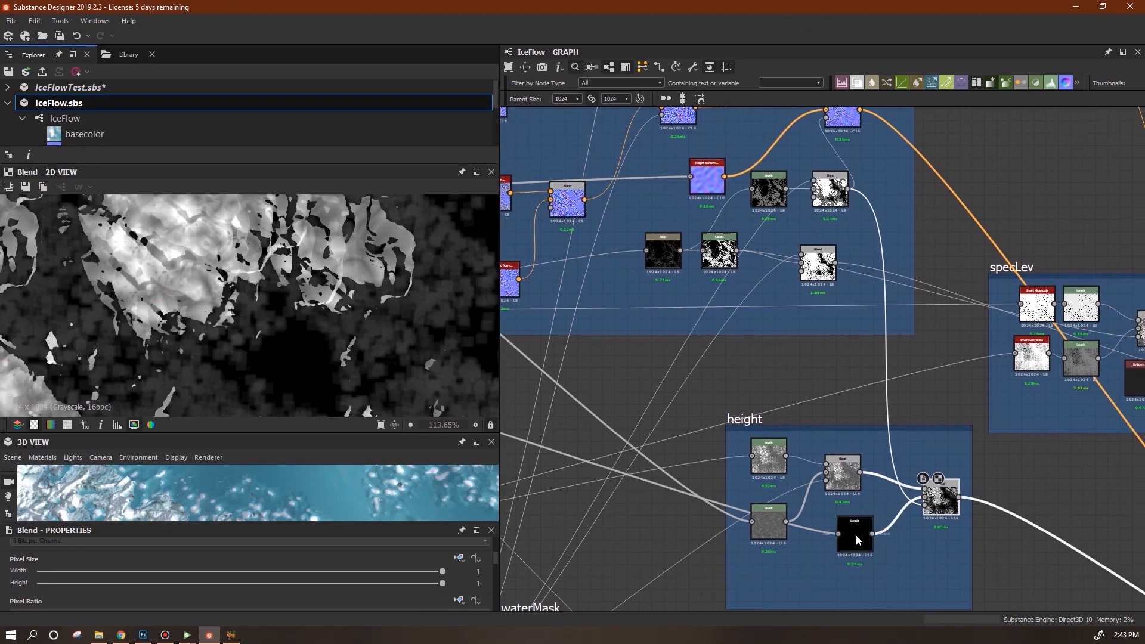
{"action": "double_click", "coordinate": [853, 535]}
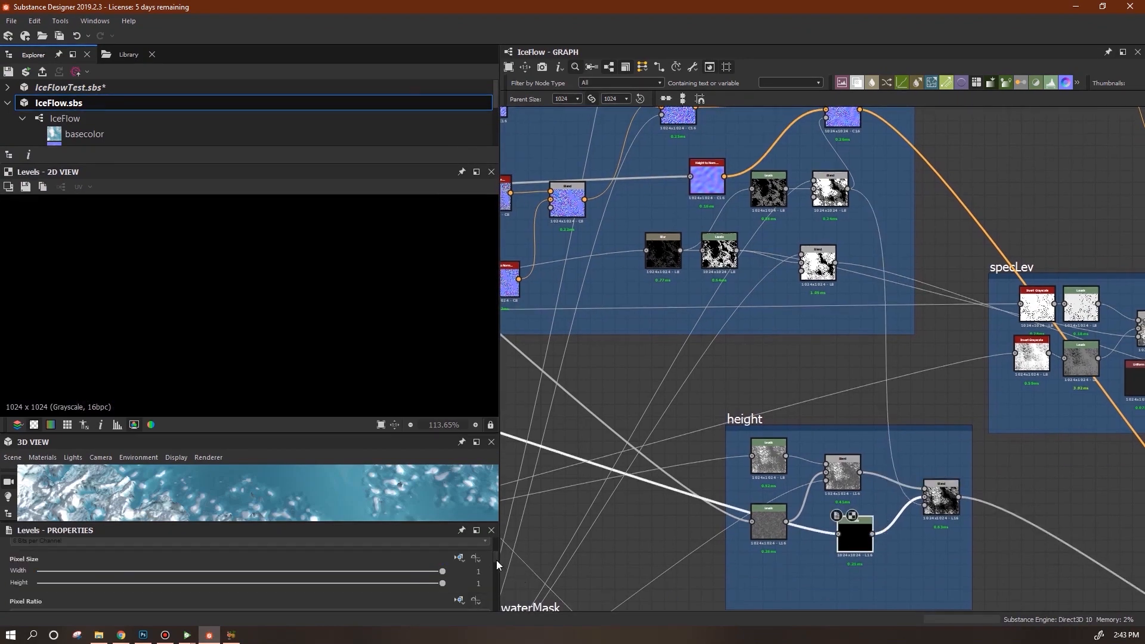
{"action": "left_click_drag", "start_coordinate": [494, 553], "coordinate": [493, 603]}
{"action": "left_click_drag", "start_coordinate": [22, 594], "coordinate": [105, 599]}
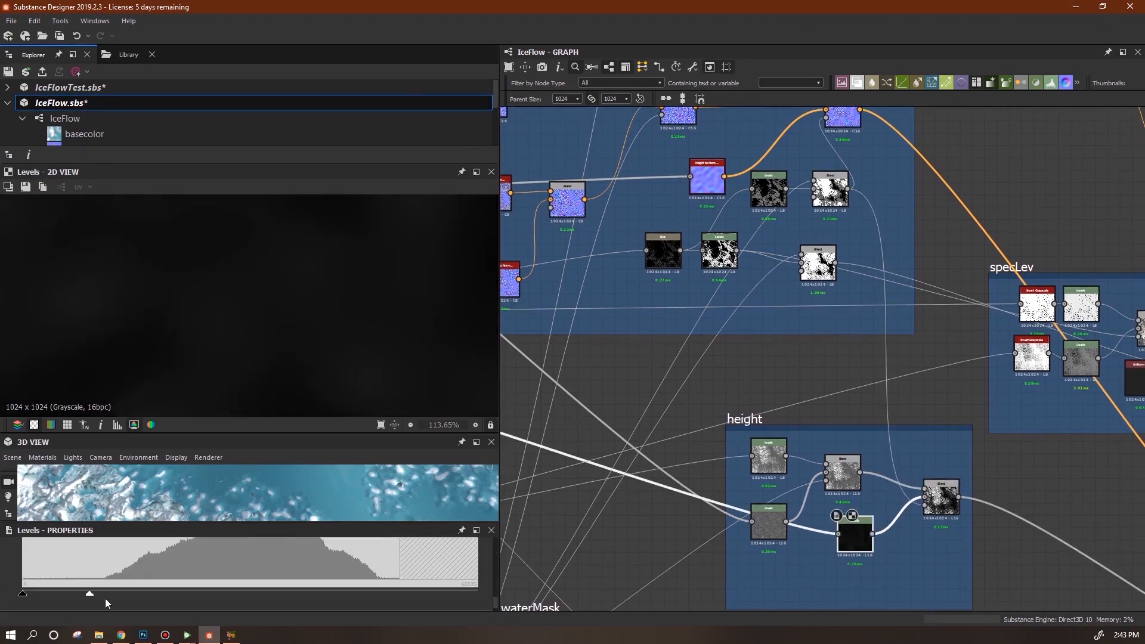
{"action": "double_click", "coordinate": [941, 499]}
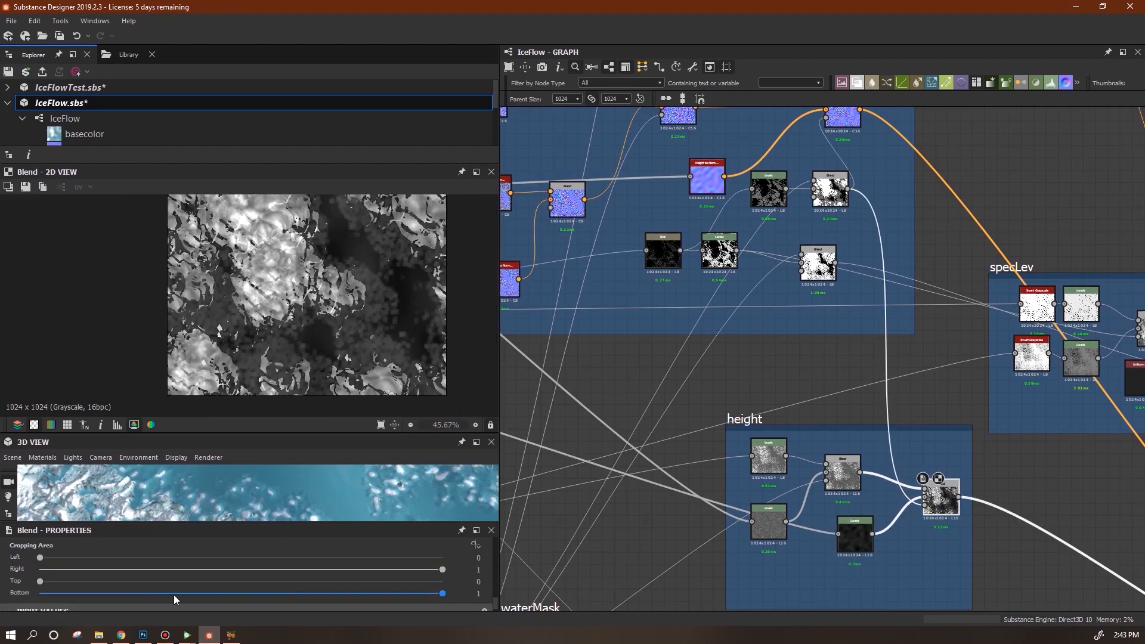
{"action": "left_click_drag", "start_coordinate": [105, 595], "coordinate": [154, 595]}
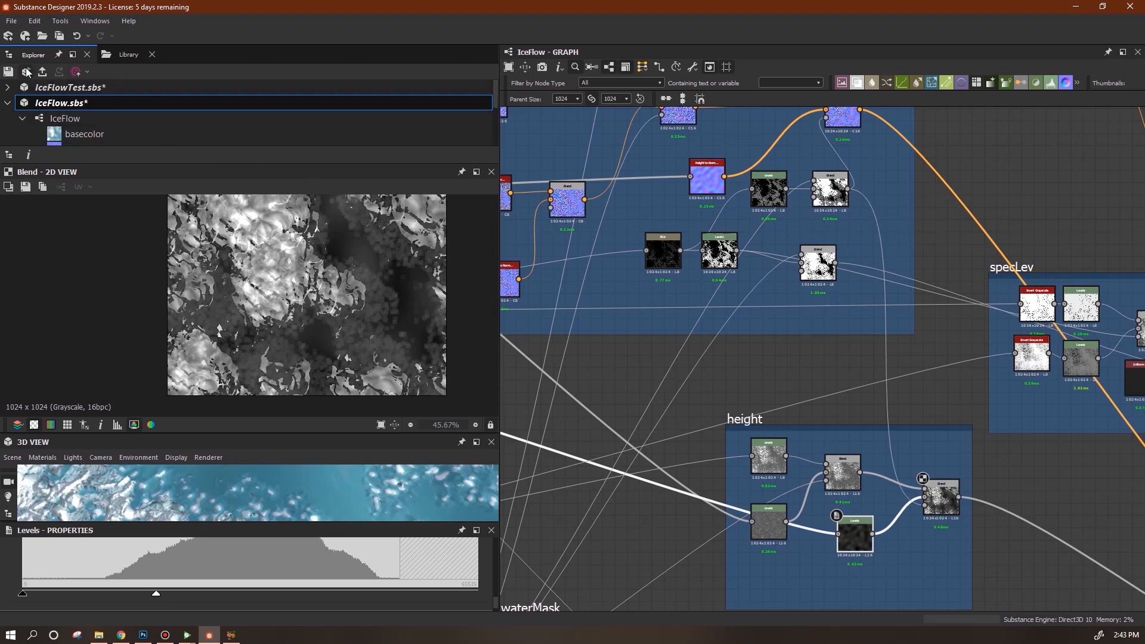
{"action": "mouse_move", "coordinate": [189, 635]}
{"action": "left_click", "coordinate": [242, 590]}
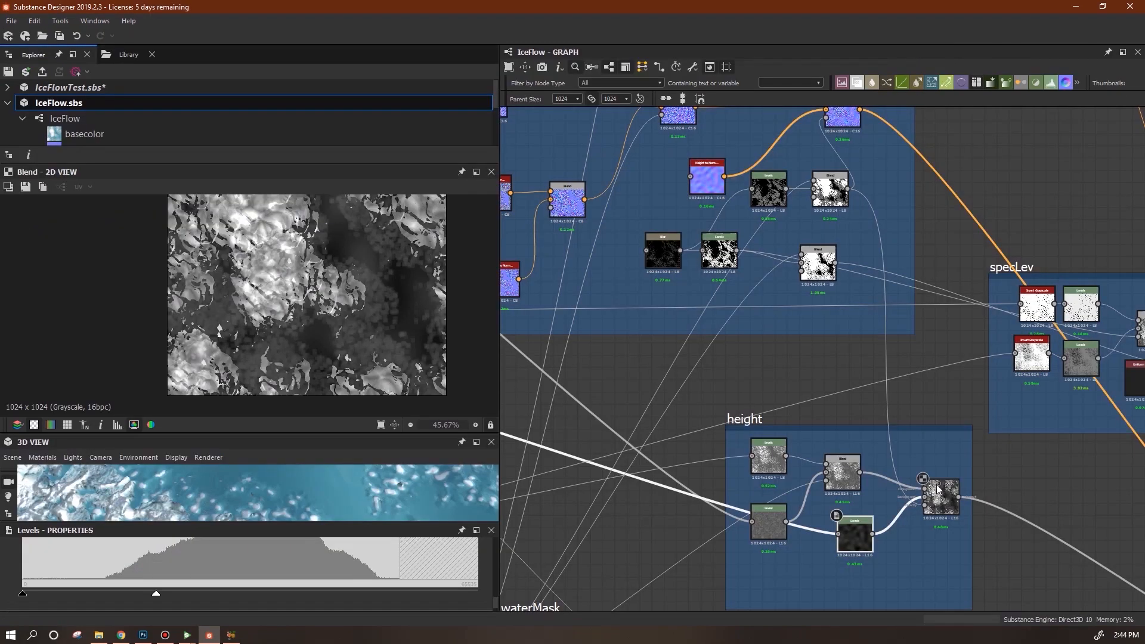
- Enlarge the properties area and set the first Blend in the height group to Overlay blending mode
{"action": "left_click", "coordinate": [946, 499]}
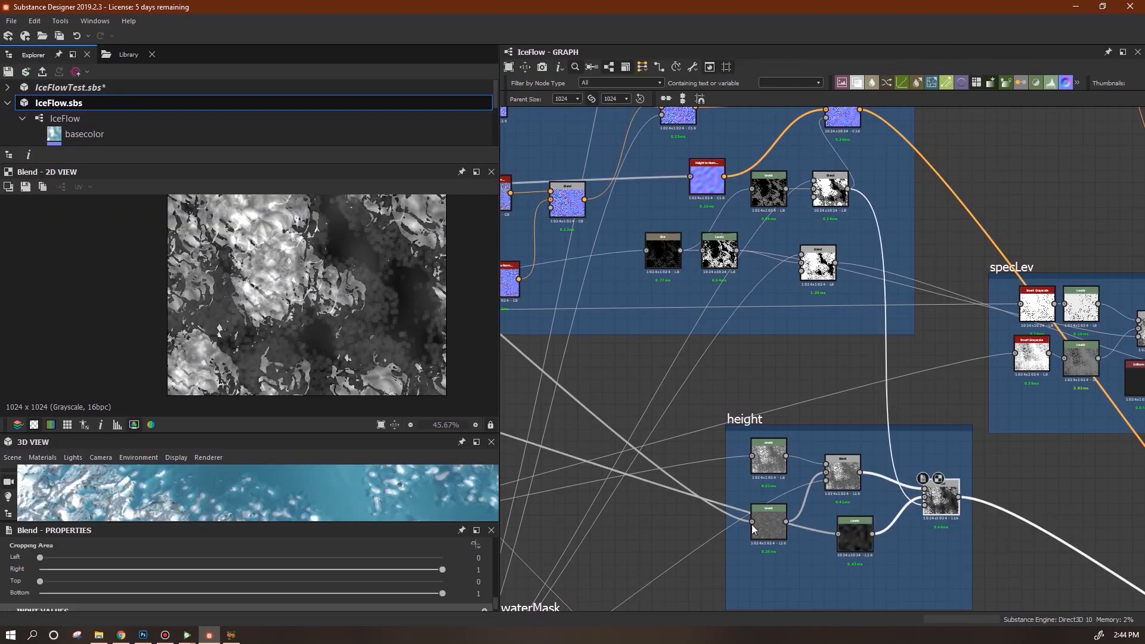
{"action": "left_click_drag", "start_coordinate": [381, 523], "coordinate": [382, 459]}
{"action": "left_click", "coordinate": [843, 474]}
{"action": "left_click", "coordinate": [478, 503]}
{"action": "left_click", "coordinate": [421, 598]}
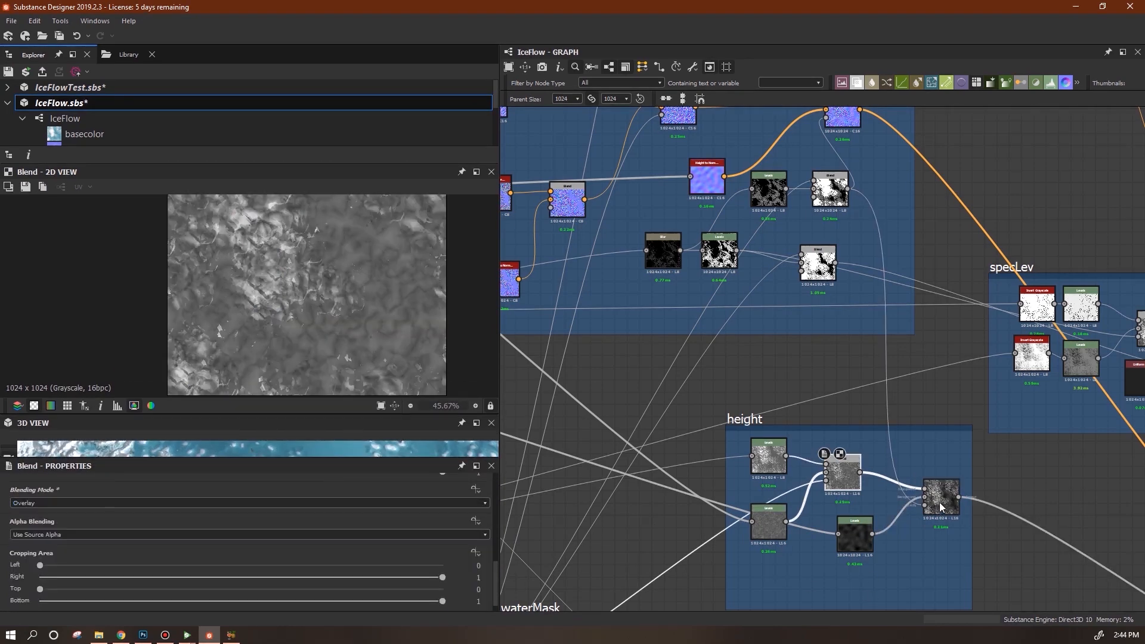
{"action": "left_click", "coordinate": [936, 506]}
- Switch to Substance Player, set the IceFlow output size to 1024 and inspect the surface in the 3D view
{"action": "left_click", "coordinate": [187, 635]}
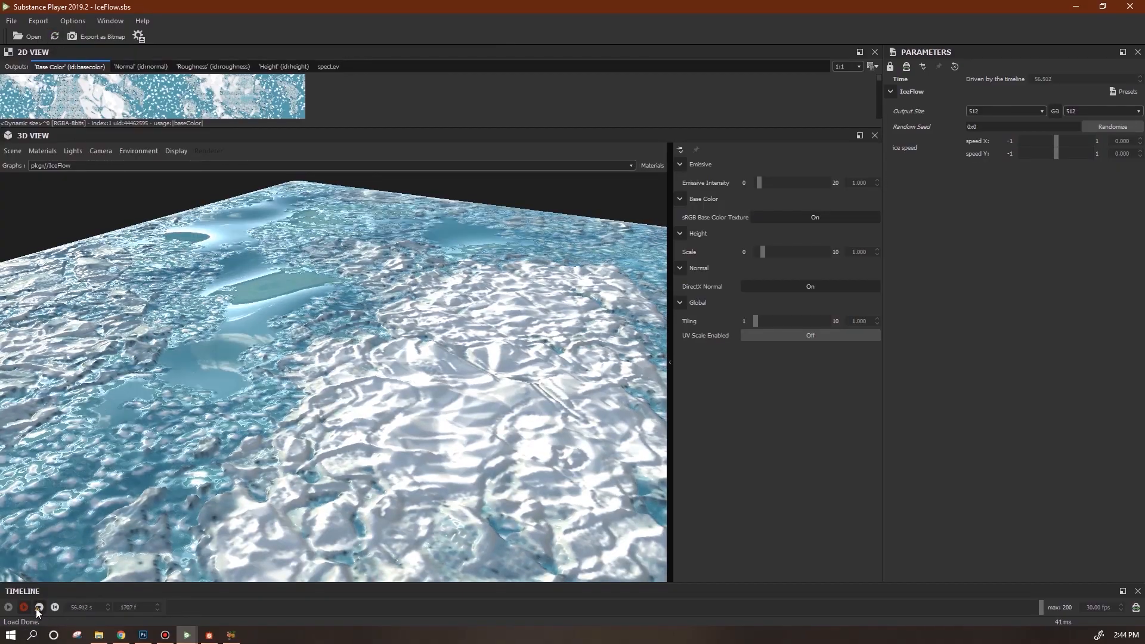
{"action": "left_click", "coordinate": [1000, 192]}
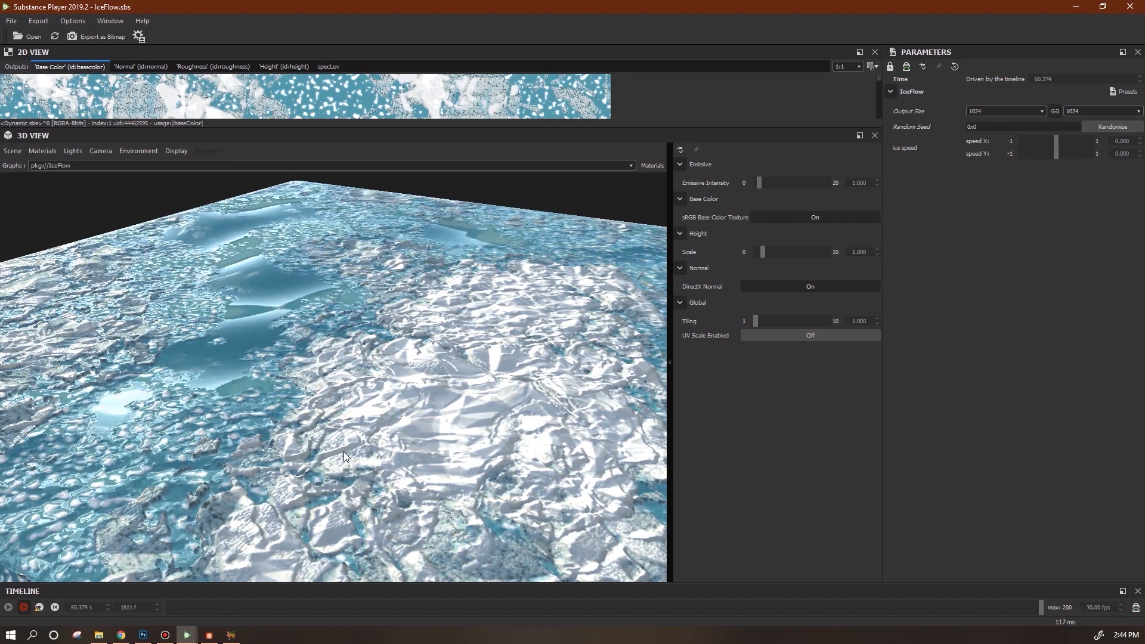
{"action": "left_click_drag", "start_coordinate": [403, 474], "coordinate": [481, 520]}
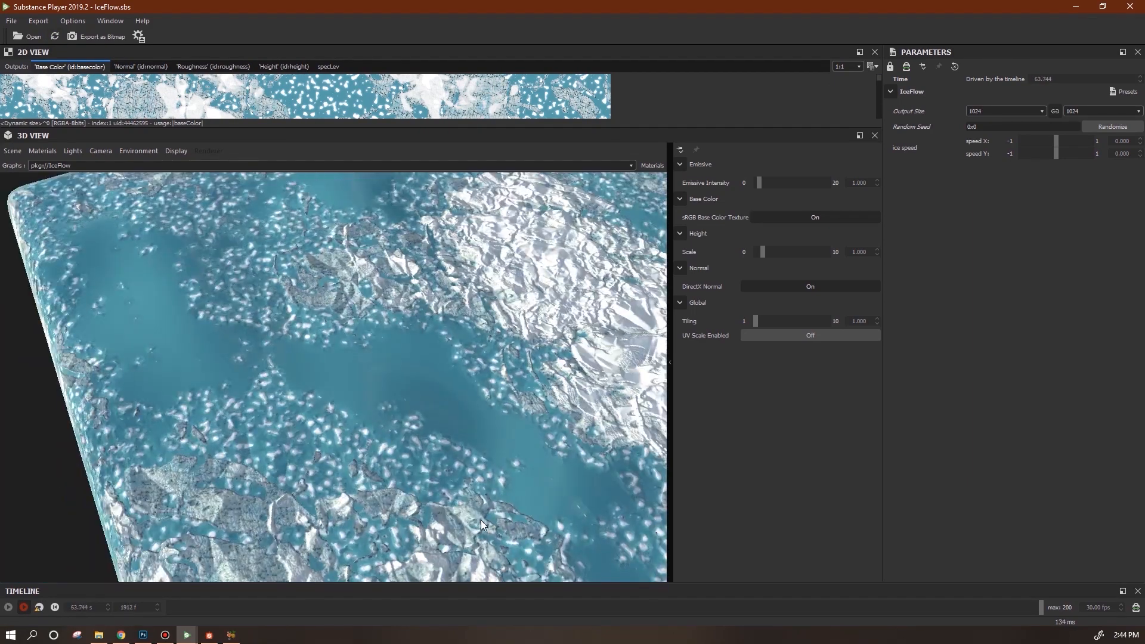
{"action": "left_click_drag", "start_coordinate": [400, 476], "coordinate": [513, 417]}
- Set the ice speed X to 0.551 and inspect the moving ice surface from close up and farther away
{"action": "left_click", "coordinate": [1076, 141]}
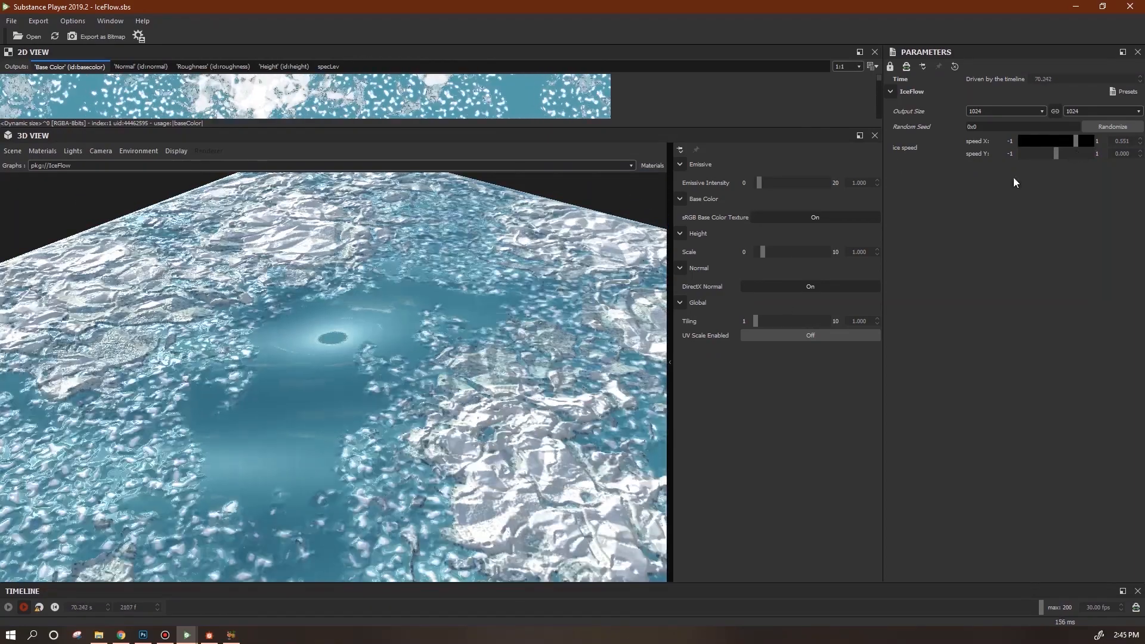
{"action": "left_click_drag", "start_coordinate": [416, 405], "coordinate": [478, 396]}
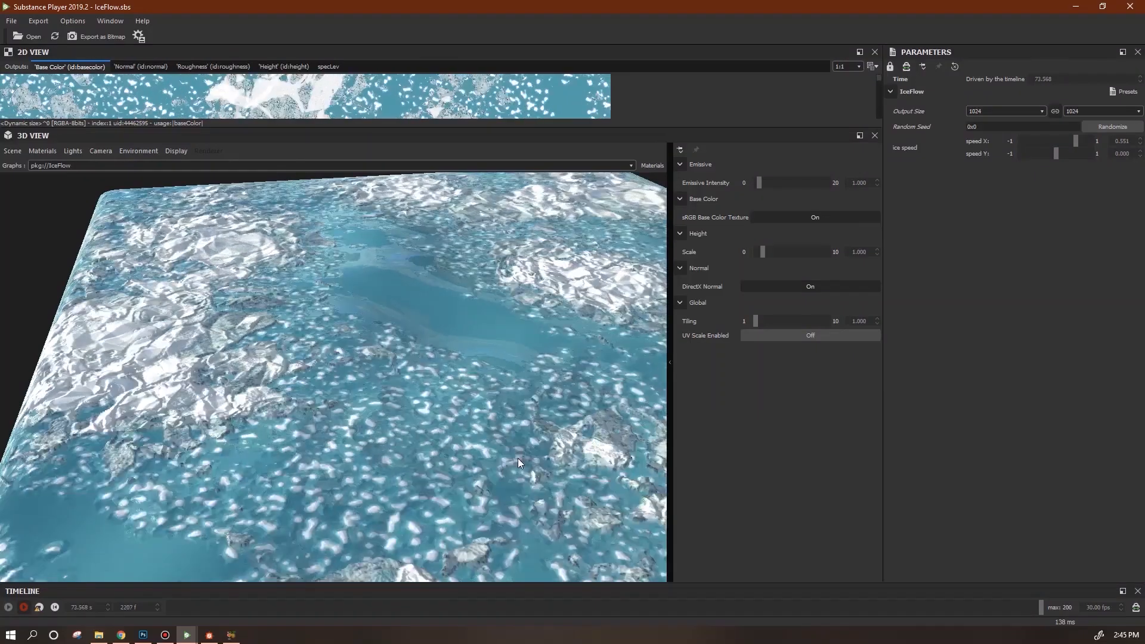
{"action": "scroll", "coordinate": [509, 458], "scroll_direction": "up", "scroll_amount": 3}
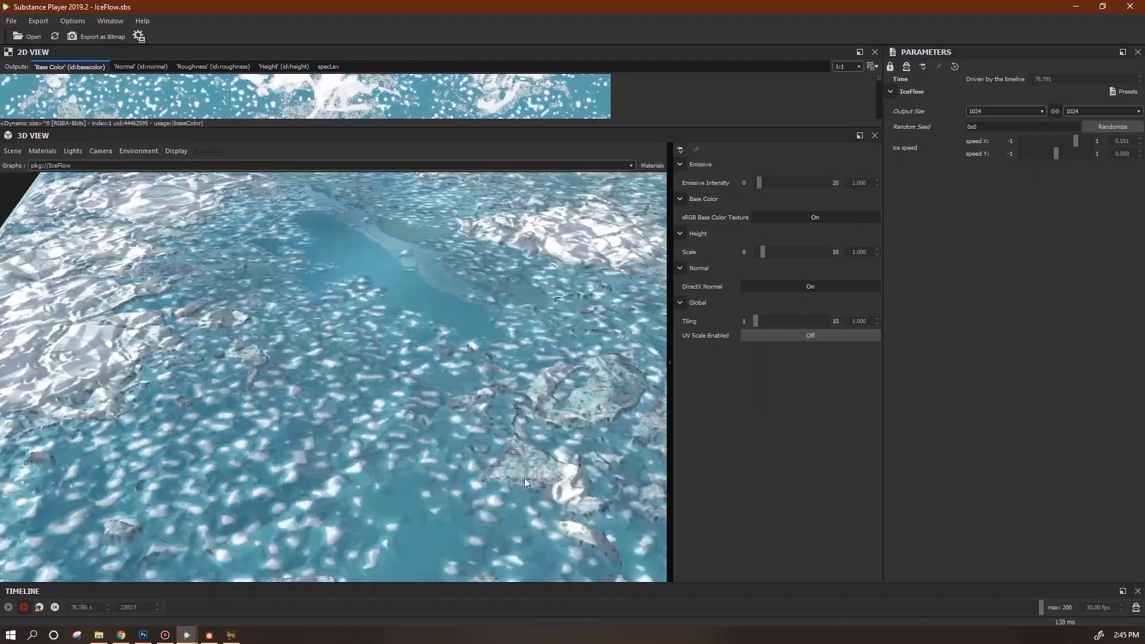
{"action": "scroll", "coordinate": [511, 463], "scroll_direction": "down", "scroll_amount": 5}
{"action": "left_click_drag", "start_coordinate": [361, 422], "coordinate": [546, 489]}
- Switch back to Substance Designer and raise the color group's Blur intensity to 0.85
{"action": "key", "text": "alt+Tab"}
{"action": "scroll", "coordinate": [723, 398], "scroll_direction": "down", "scroll_amount": 3}
{"action": "middle_click_drag", "start_coordinate": [745, 403], "coordinate": [679, 606]}
{"action": "middle_click_drag", "start_coordinate": [807, 230], "coordinate": [913, 442]}
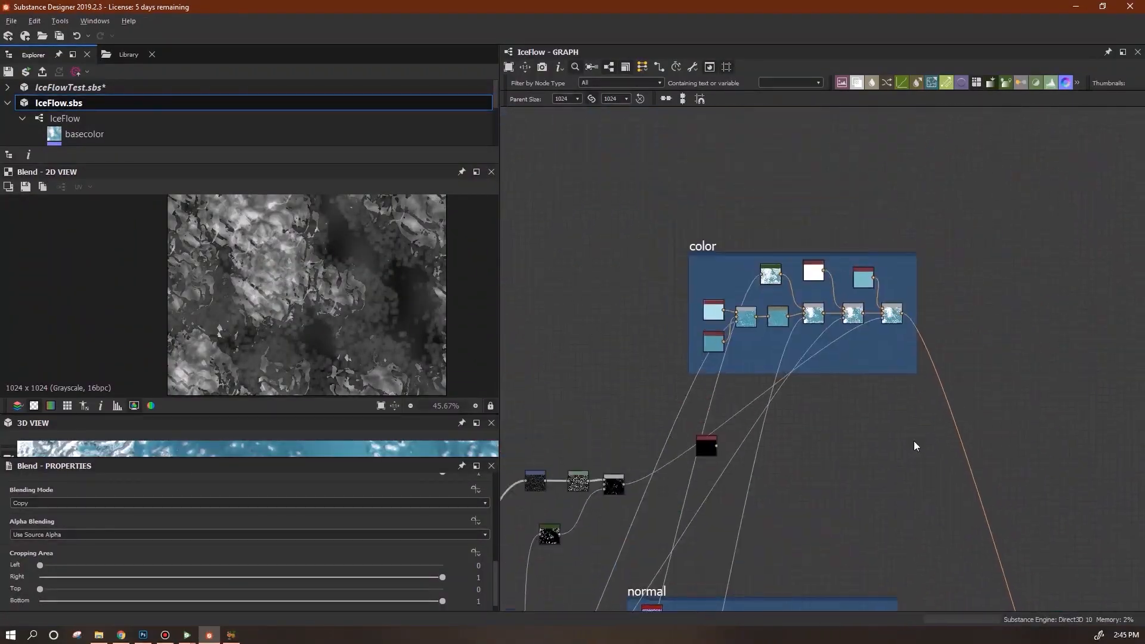
{"action": "scroll", "coordinate": [738, 308], "scroll_direction": "up", "scroll_amount": 5}
{"action": "middle_click_drag", "start_coordinate": [790, 294], "coordinate": [815, 353]}
{"action": "left_click", "coordinate": [817, 353]}
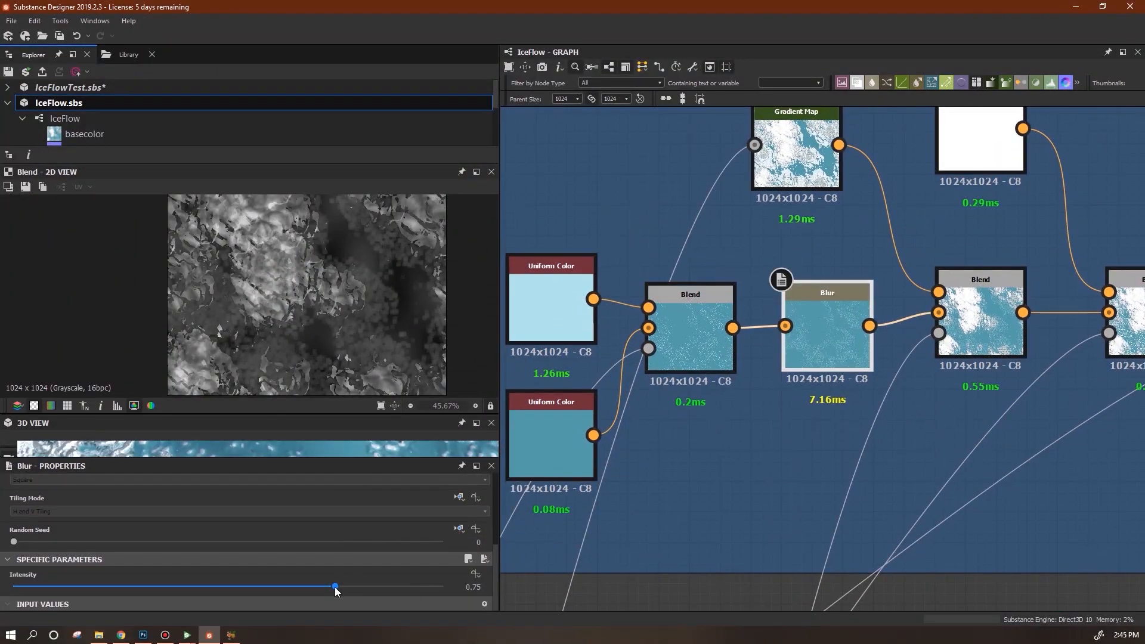
- Change the light blue Uniform Color in the color group to RGB 185, 245, 255
{"action": "double_click", "coordinate": [556, 301]}
{"action": "scroll", "coordinate": [496, 589], "scroll_direction": "down", "scroll_amount": 2}
{"action": "left_click", "coordinate": [33, 545]}
{"action": "left_click_drag", "start_coordinate": [310, 215], "coordinate": [315, 214]}
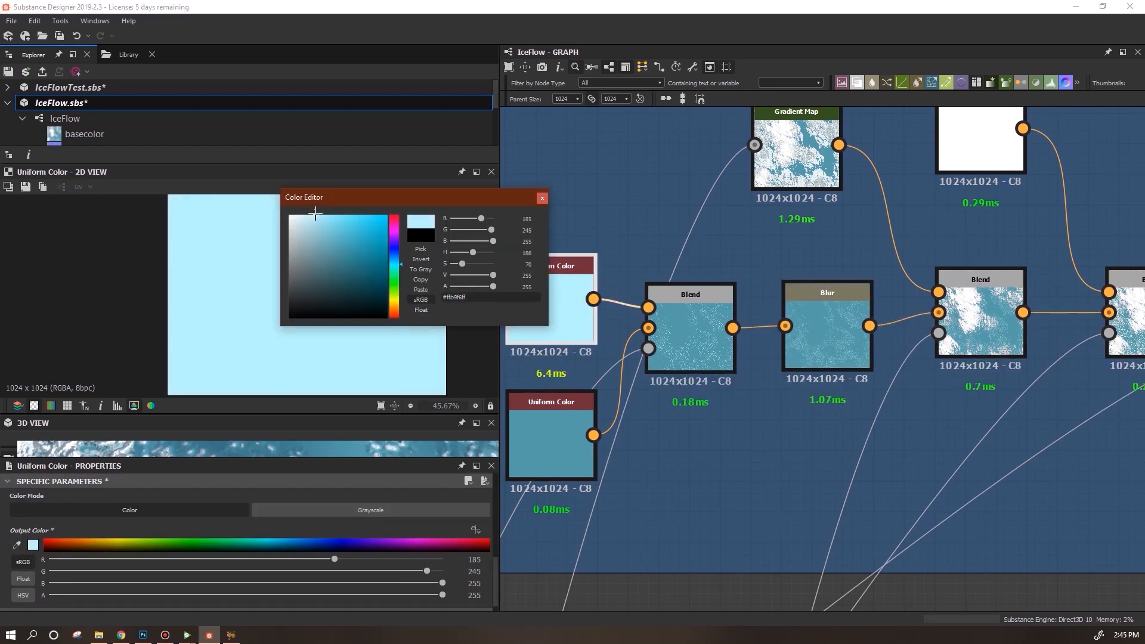
- Examine the color group's Blend results in the 2D view, comparing them with the light Uniform Color and the Blur output
{"action": "double_click", "coordinate": [981, 322]}
{"action": "scroll", "coordinate": [327, 359], "scroll_direction": "up", "scroll_amount": 5}
{"action": "middle_click_drag", "start_coordinate": [1127, 347], "coordinate": [776, 437]}
{"action": "double_click", "coordinate": [778, 437]}
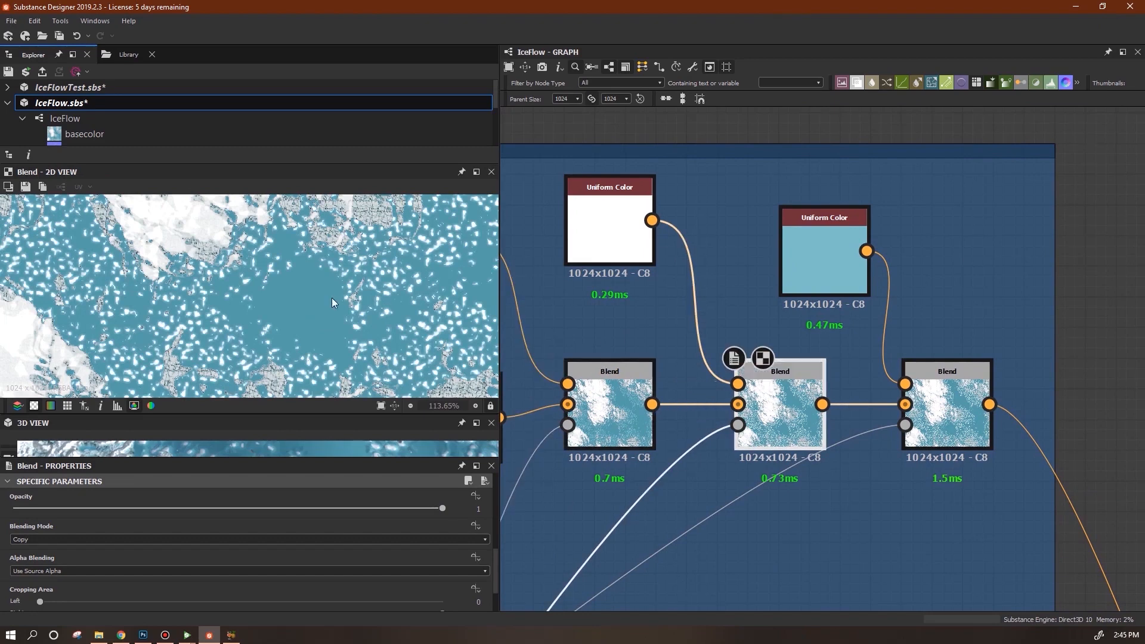
{"action": "scroll", "coordinate": [305, 277], "scroll_direction": "up", "scroll_amount": 3}
{"action": "middle_click_drag", "start_coordinate": [752, 487], "coordinate": [962, 482]}
{"action": "middle_click_drag", "start_coordinate": [662, 433], "coordinate": [739, 422]}
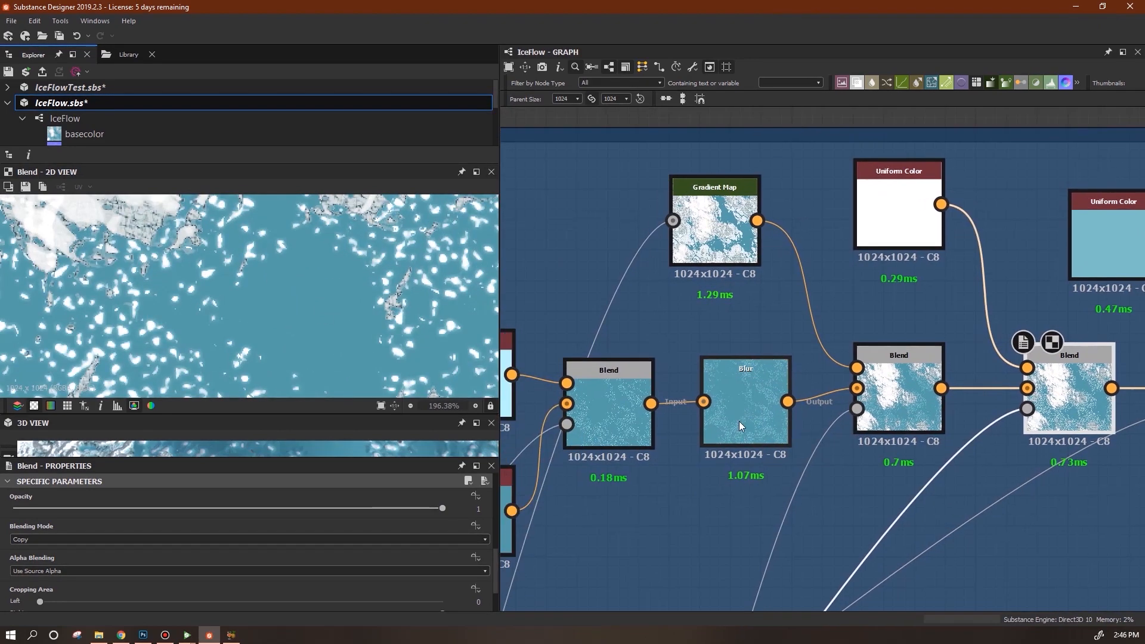
{"action": "middle_click_drag", "start_coordinate": [685, 509], "coordinate": [798, 520]}
{"action": "double_click", "coordinate": [589, 400]}
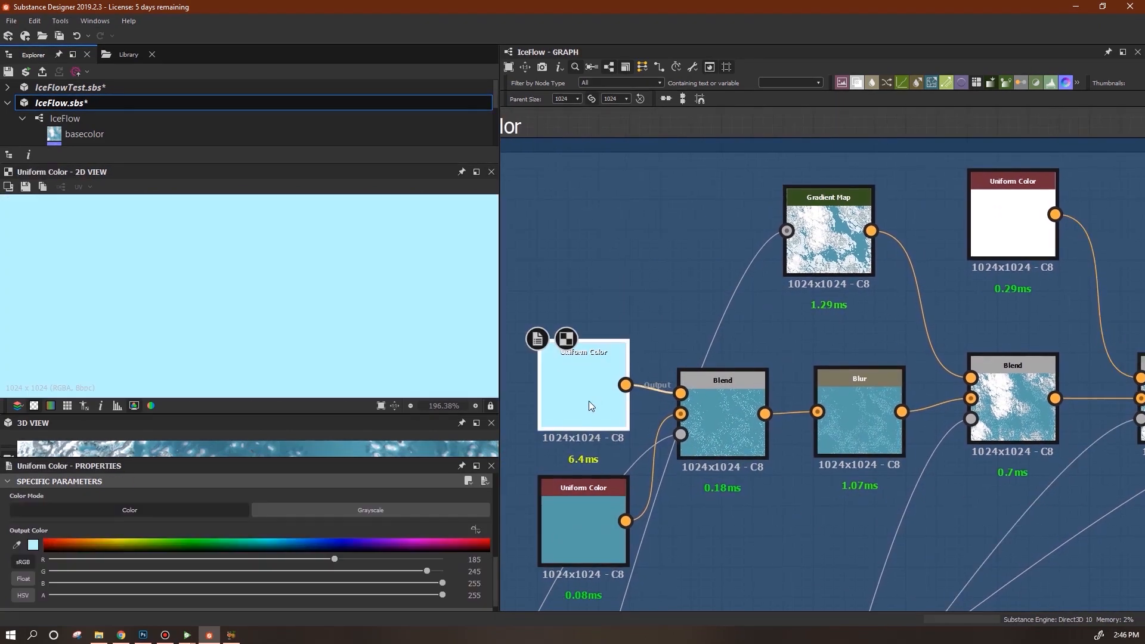
{"action": "double_click", "coordinate": [864, 415]}
{"action": "middle_click_drag", "start_coordinate": [865, 415], "coordinate": [926, 398]}
{"action": "double_click", "coordinate": [978, 403]}
- Raise the color group's Blur intensity beyond its default range, first to 3 and finally to 2.29
{"action": "left_click", "coordinate": [925, 398]}
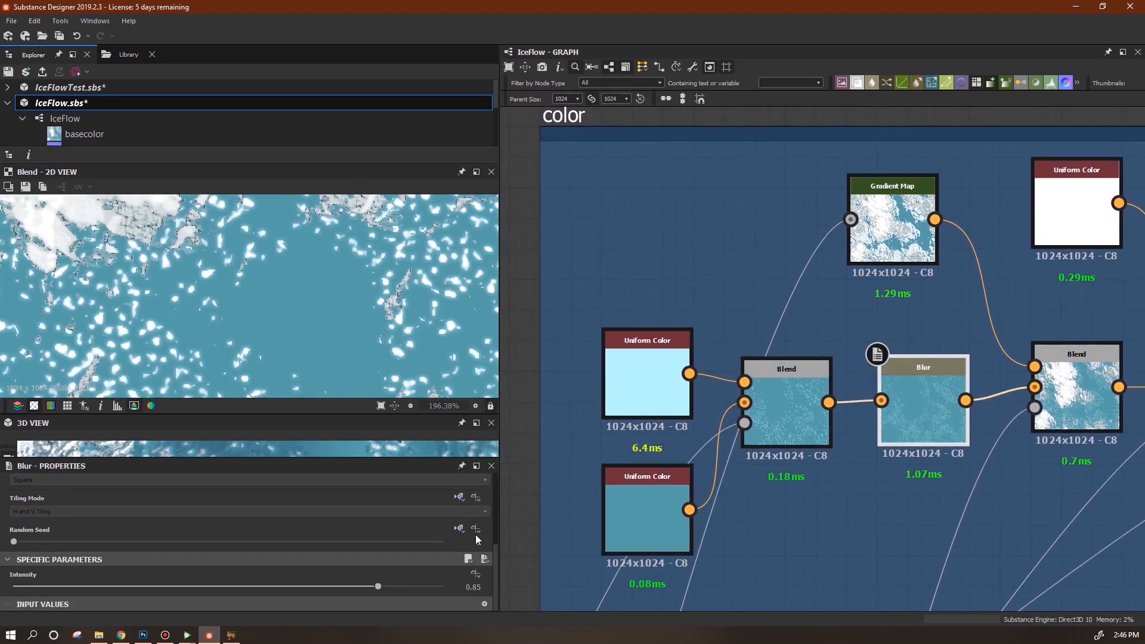
{"action": "left_click", "coordinate": [469, 586]}
{"action": "type", "text": "3"}
{"action": "key", "text": "Return"}
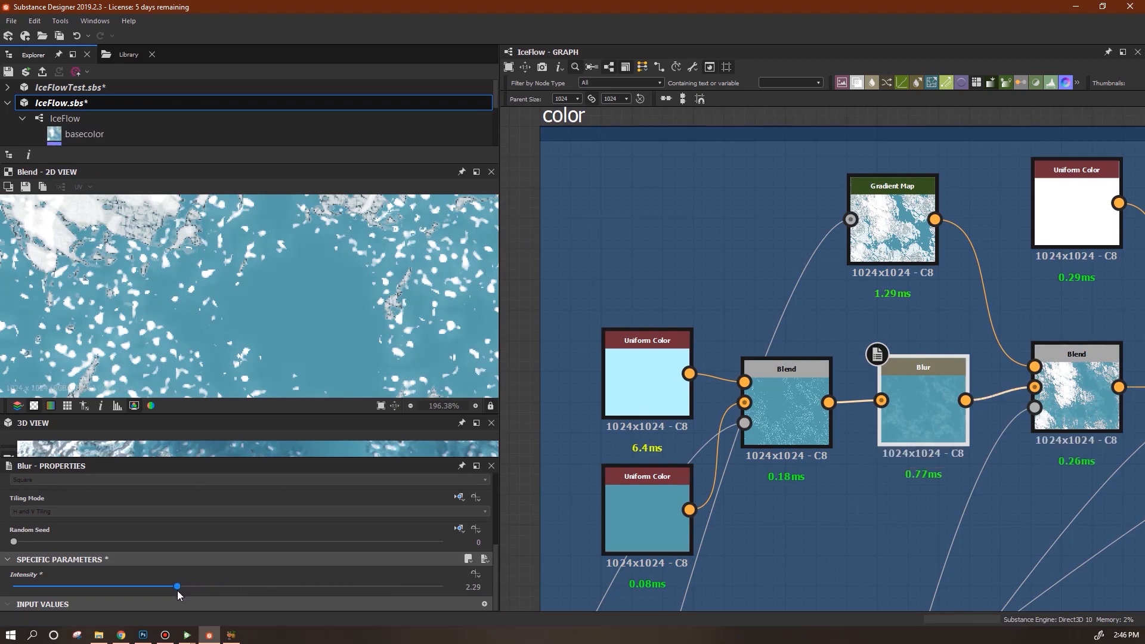
- Lighten the upper input Uniform Color in the color group to a near-white blue, RGB 240, 253, 255
{"action": "left_click", "coordinate": [652, 378]}
{"action": "left_click_drag", "start_coordinate": [494, 568], "coordinate": [493, 598]}
{"action": "left_click", "coordinate": [33, 540]}
{"action": "left_click_drag", "start_coordinate": [297, 230], "coordinate": [294, 216]}
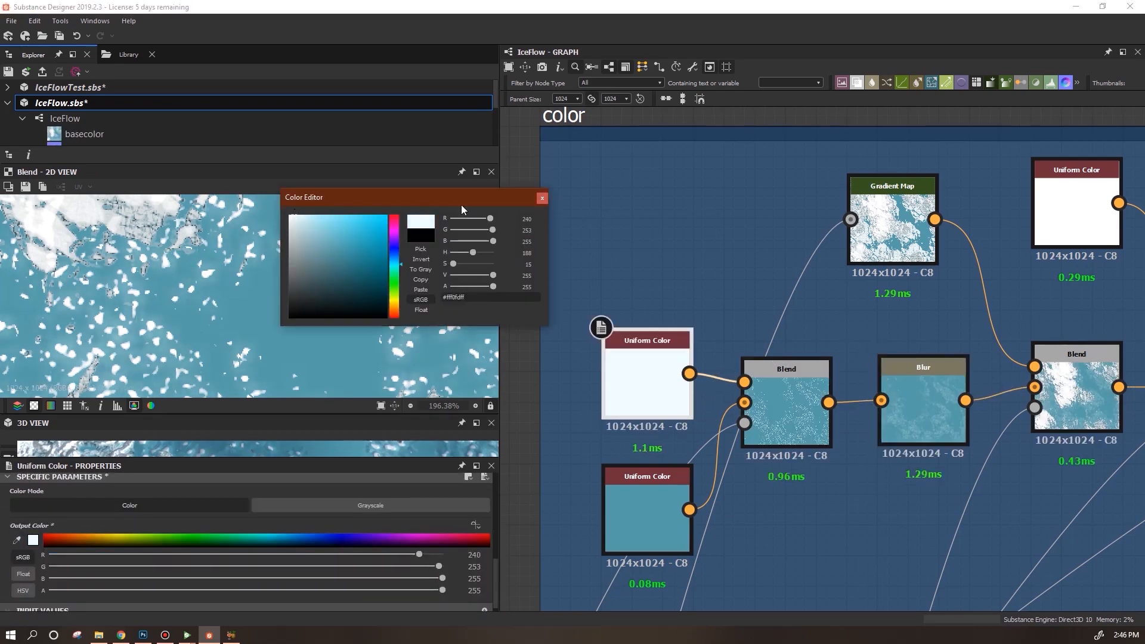
{"action": "left_click", "coordinate": [542, 198]}
- Reduce the color group's Blur intensity to about 1.67 and preview the two Blends that follow it
{"action": "double_click", "coordinate": [1081, 404]}
{"action": "middle_click_drag", "start_coordinate": [1074, 480], "coordinate": [957, 475]}
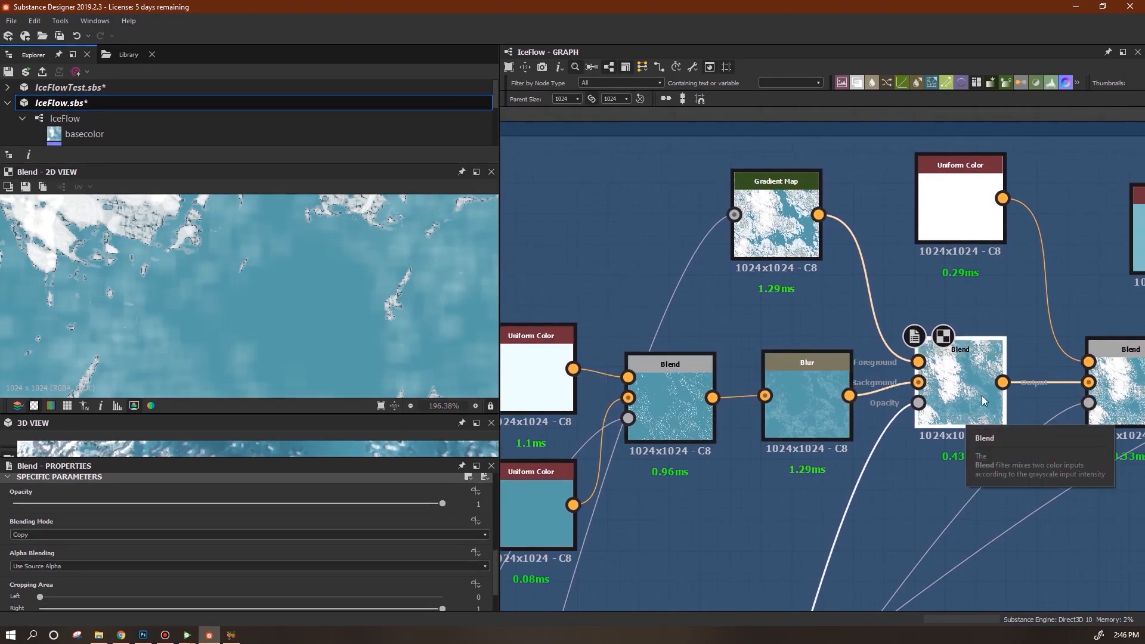
{"action": "left_click", "coordinate": [806, 401]}
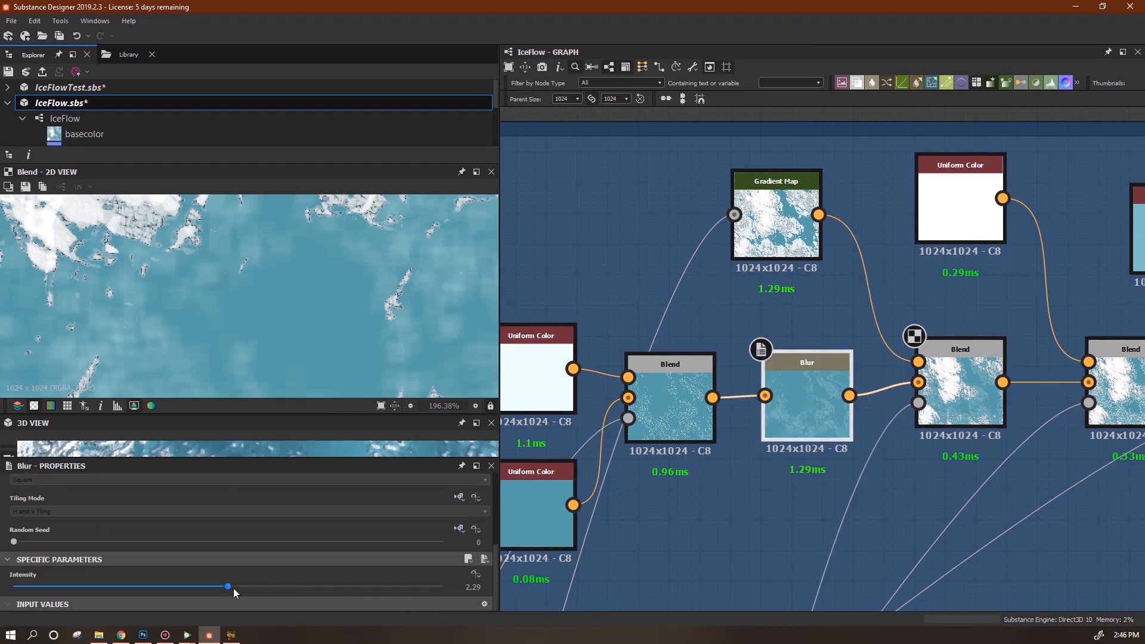
{"action": "left_click_drag", "start_coordinate": [217, 588], "coordinate": [174, 590]}
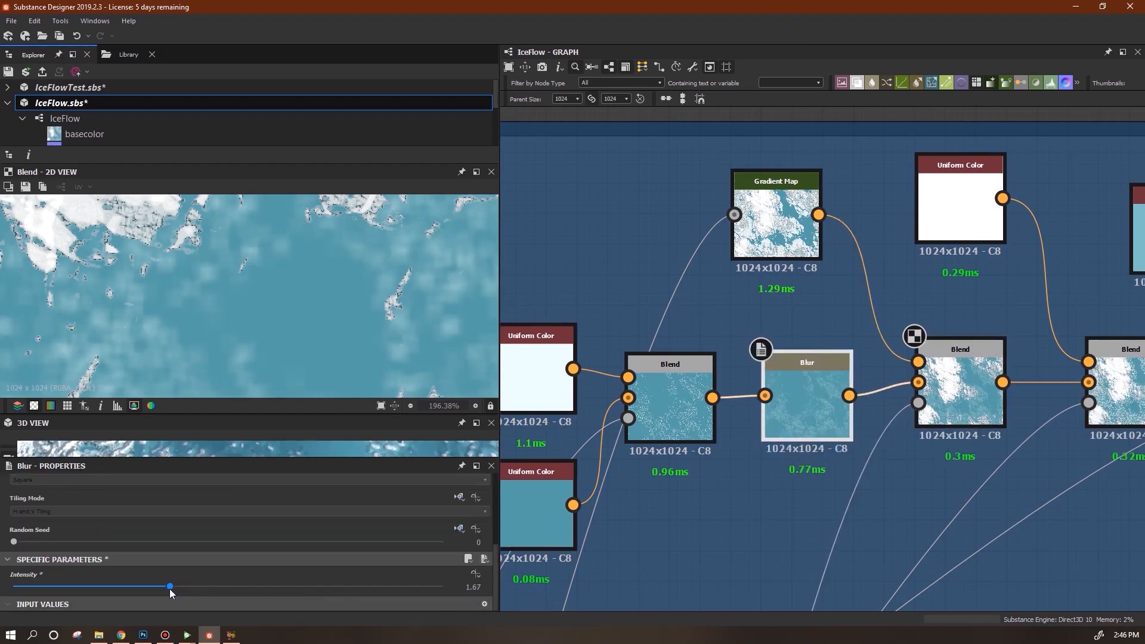
{"action": "middle_click_drag", "start_coordinate": [955, 520], "coordinate": [826, 518]}
{"action": "double_click", "coordinate": [1001, 386]}
{"action": "scroll", "coordinate": [308, 284], "scroll_direction": "down", "scroll_amount": 2}
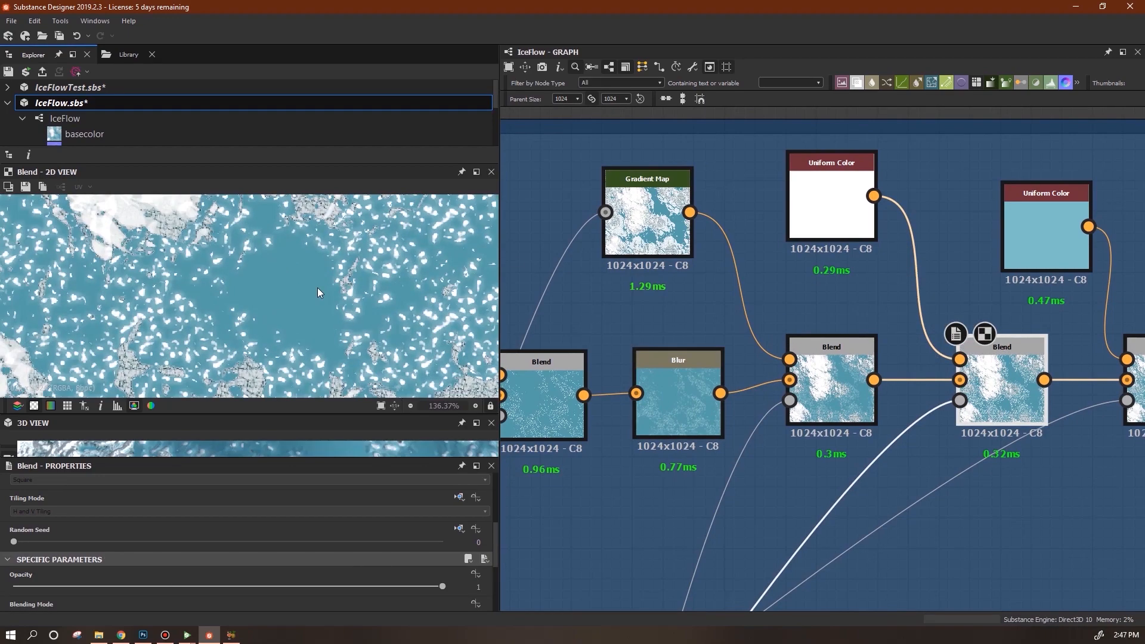
- Try a new hue on the darker blue Uniform Color in the color group and undo it
{"action": "middle_click_drag", "start_coordinate": [918, 408], "coordinate": [1103, 304]}
{"action": "double_click", "coordinate": [577, 416]}
{"action": "left_click_drag", "start_coordinate": [495, 555], "coordinate": [499, 596]}
{"action": "left_click", "coordinate": [277, 529]}
{"action": "left_click", "coordinate": [277, 528]}
{"action": "key", "text": "ctrl+z"}
{"action": "key", "text": "ctrl+z"}
{"action": "key", "text": "ctrl+z"}
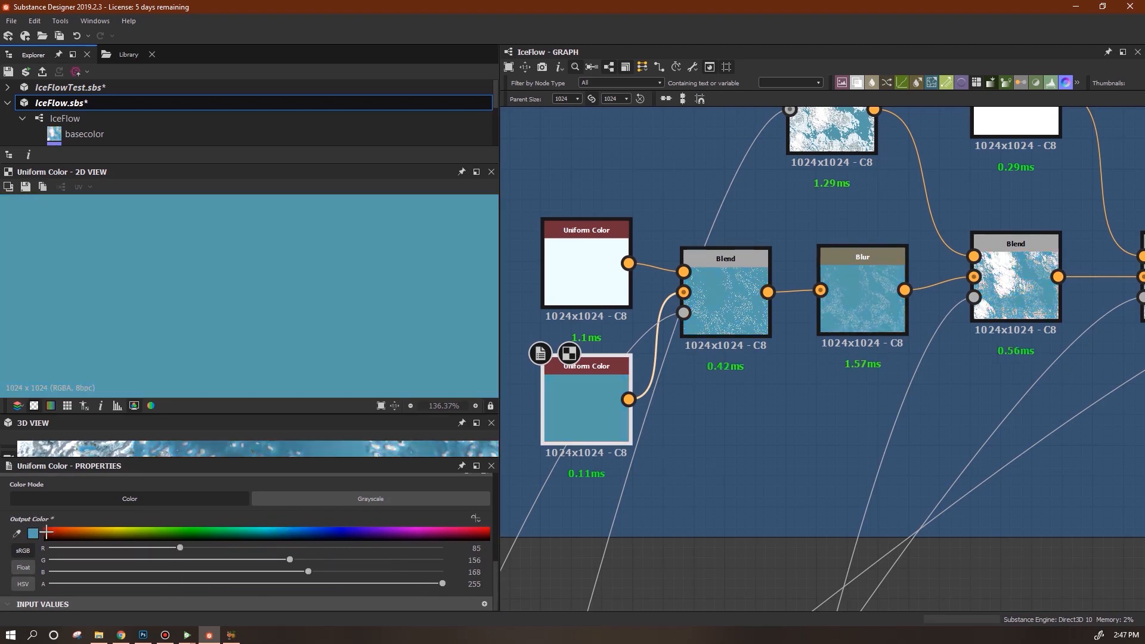
- Shift the darker Uniform Color to a bluer RGB 85, 146, 168 and enlarge the 3D view to inspect the surface
{"action": "left_click", "coordinate": [33, 534]}
{"action": "left_click", "coordinate": [396, 265]}
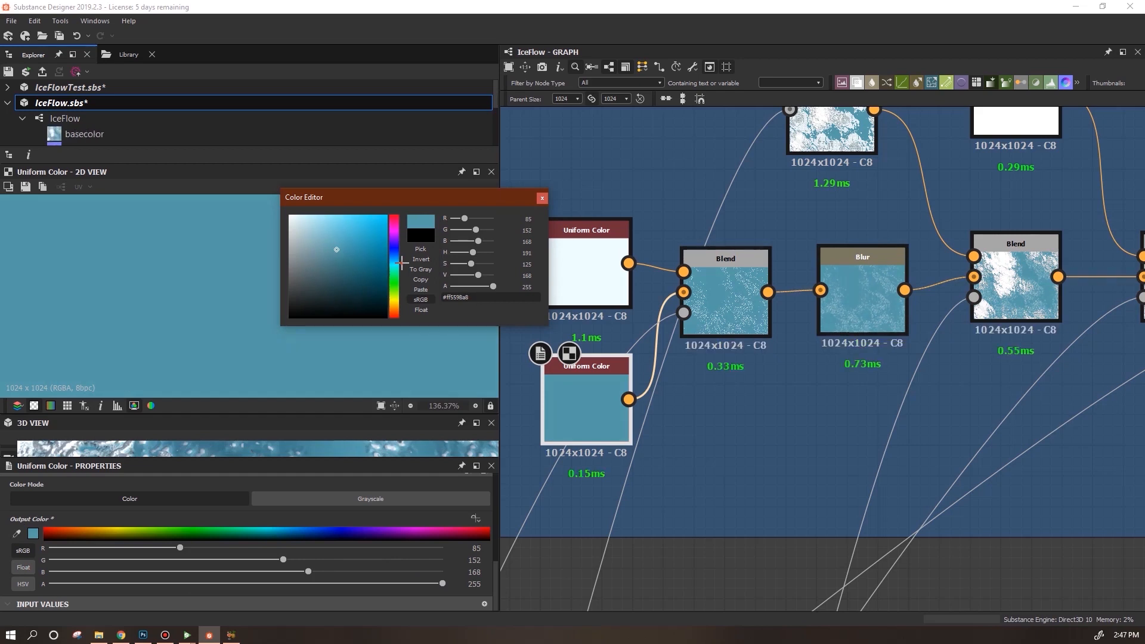
{"action": "left_click", "coordinate": [541, 198]}
{"action": "middle_click_drag", "start_coordinate": [1014, 413], "coordinate": [791, 529]}
{"action": "left_click_drag", "start_coordinate": [249, 415], "coordinate": [245, 199]}
{"action": "left_click_drag", "start_coordinate": [364, 380], "coordinate": [113, 98]}
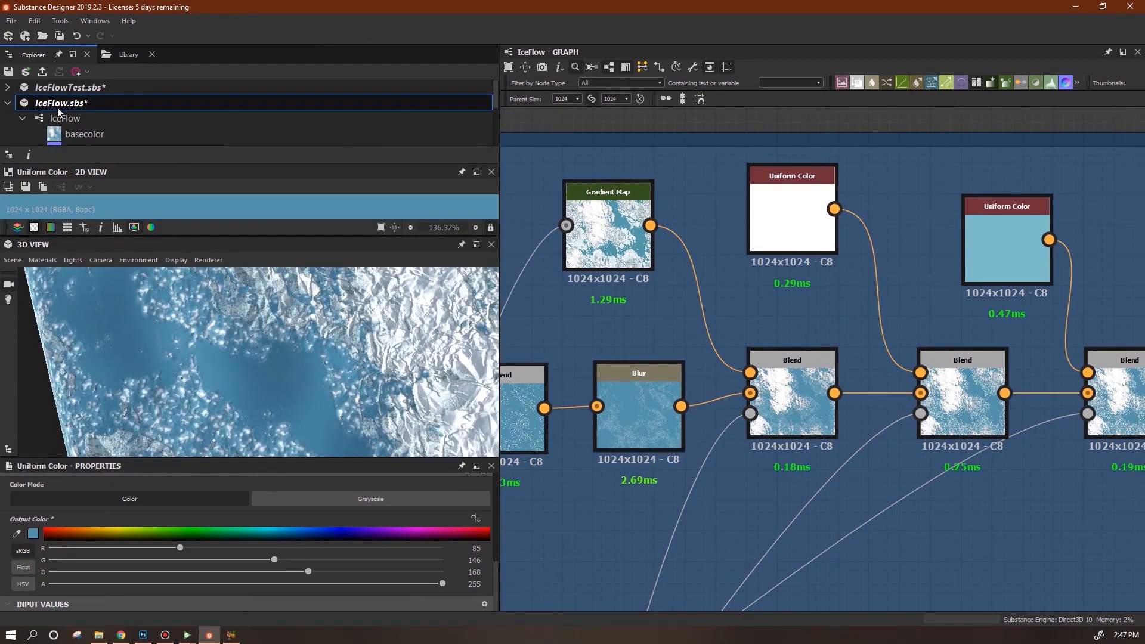
- Save the IceFlow package, inspect the surface in Substance Player from another angle and return to Substance Designer
{"action": "left_click", "coordinate": [26, 72]}
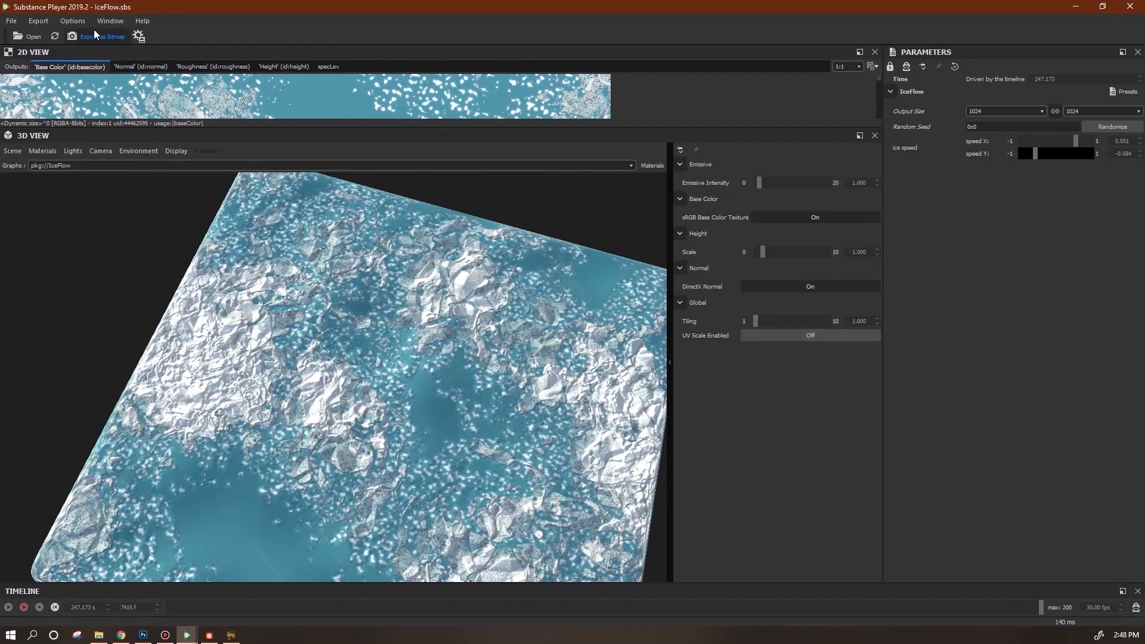
{"action": "left_click_drag", "start_coordinate": [458, 422], "coordinate": [360, 378]}
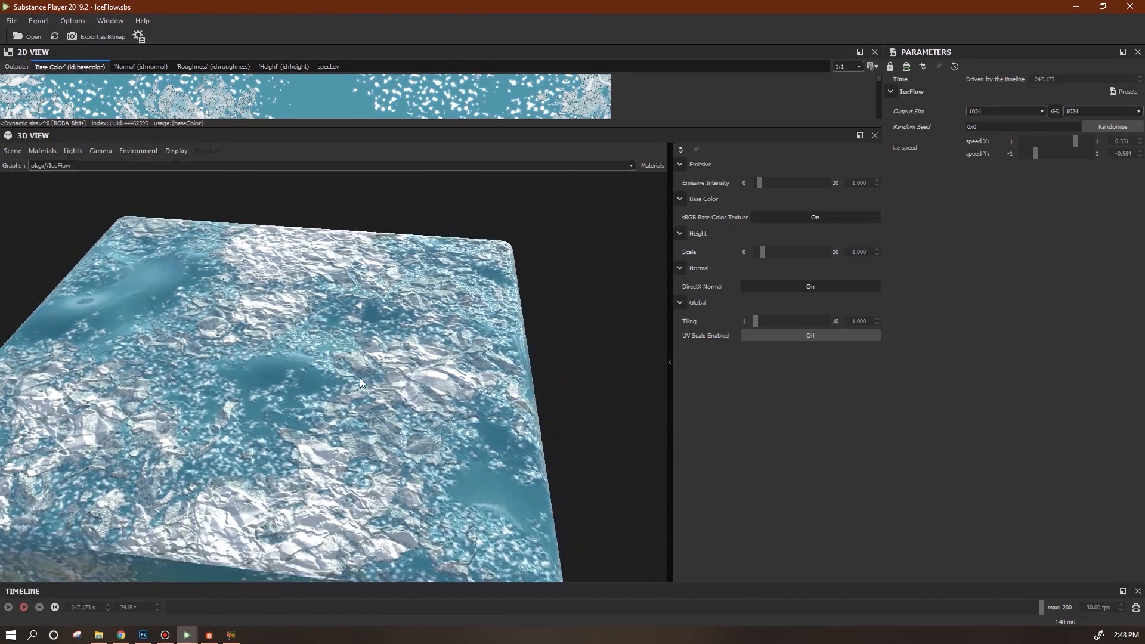
{"action": "key", "text": "alt+Tab"}
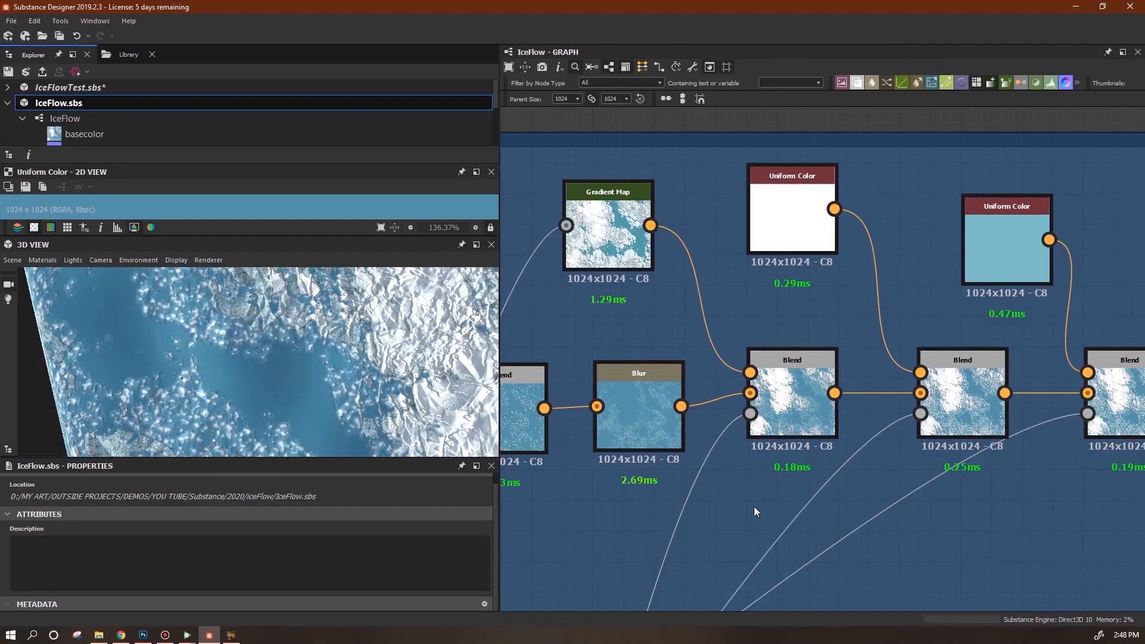
- Select the Gradient Map in the slushMask frame and bring its Gradient settings into view
{"action": "scroll", "coordinate": [738, 531], "scroll_direction": "down", "scroll_amount": 5}
{"action": "middle_click_drag", "start_coordinate": [718, 560], "coordinate": [889, 358]}
{"action": "middle_click_drag", "start_coordinate": [786, 605], "coordinate": [924, 388]}
{"action": "middle_click_drag", "start_coordinate": [794, 597], "coordinate": [1019, 316]}
{"action": "middle_click_drag", "start_coordinate": [920, 537], "coordinate": [968, 263]}
{"action": "middle_click_drag", "start_coordinate": [848, 507], "coordinate": [865, 174]}
{"action": "middle_click_drag", "start_coordinate": [866, 468], "coordinate": [704, 403]}
{"action": "scroll", "coordinate": [829, 463], "scroll_direction": "up", "scroll_amount": 7}
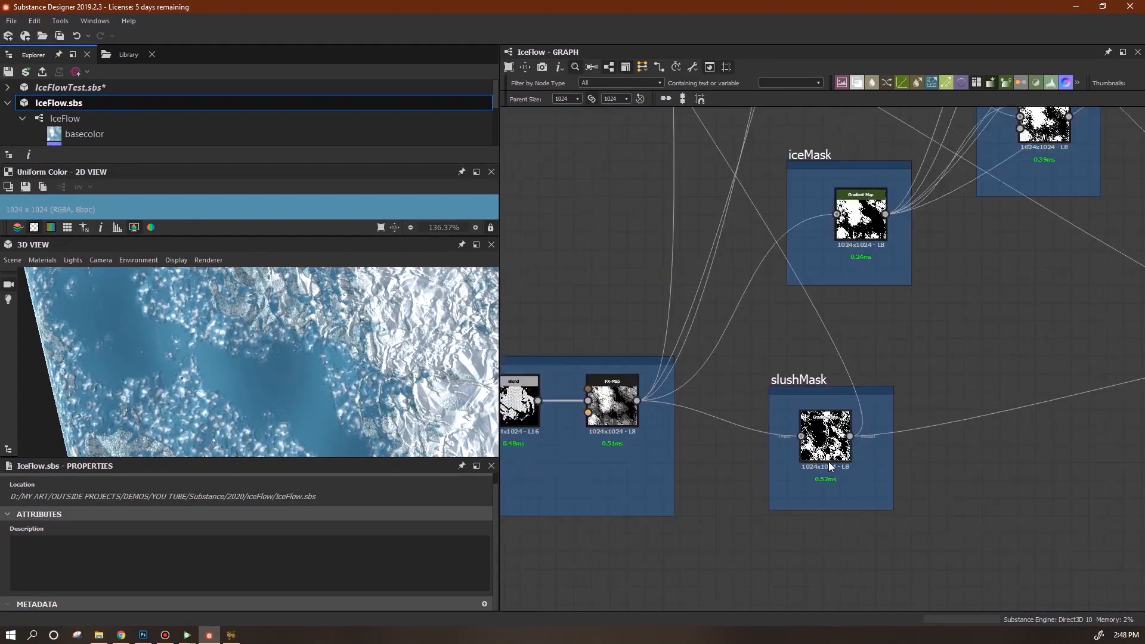
{"action": "left_click", "coordinate": [835, 440]}
{"action": "scroll", "coordinate": [493, 573], "scroll_direction": "down", "scroll_amount": 6}
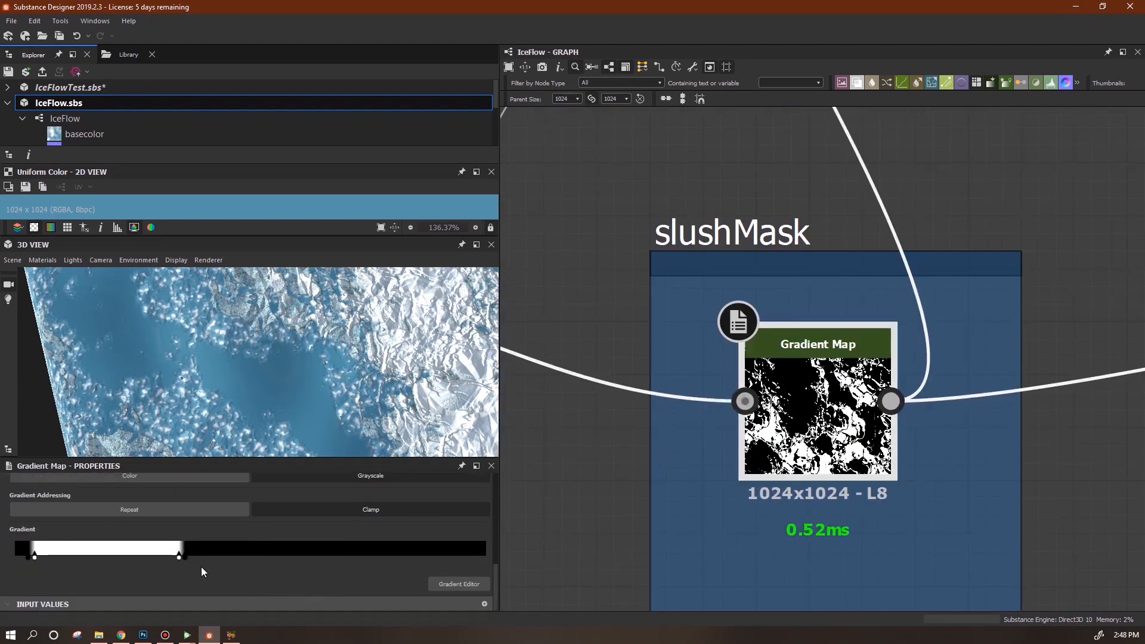
- Try shifting the start and end of the white band in the slushMask Gradient Map towards brighter input values
{"action": "key", "text": "alt"}
{"action": "left_click_drag", "start_coordinate": [101, 564], "coordinate": [131, 565]}
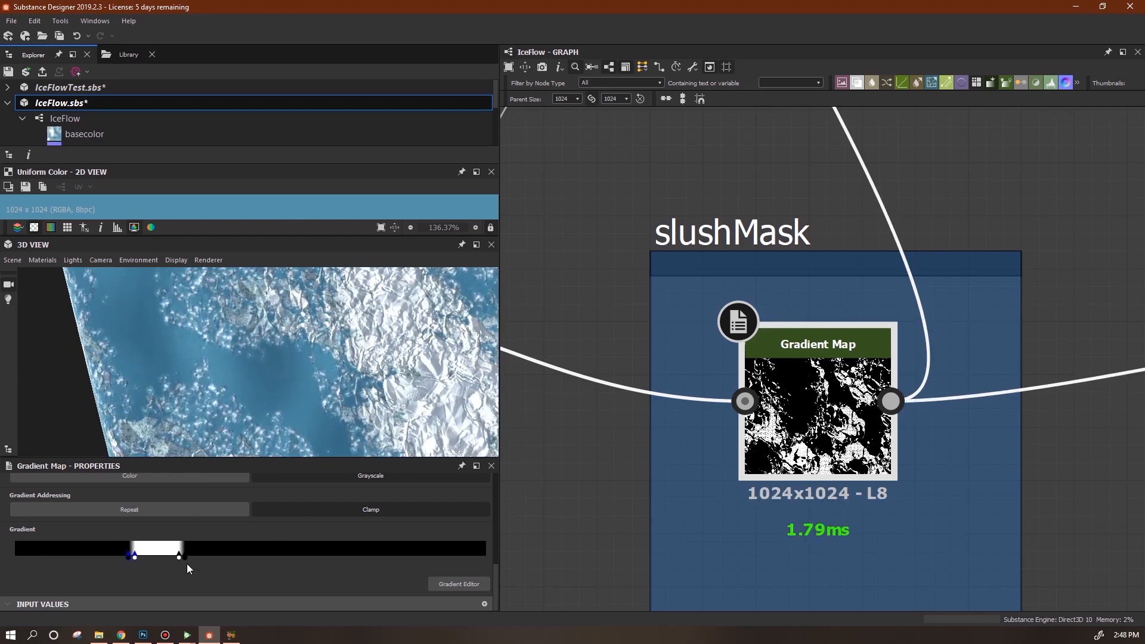
{"action": "left_click_drag", "start_coordinate": [182, 563], "coordinate": [190, 565]}
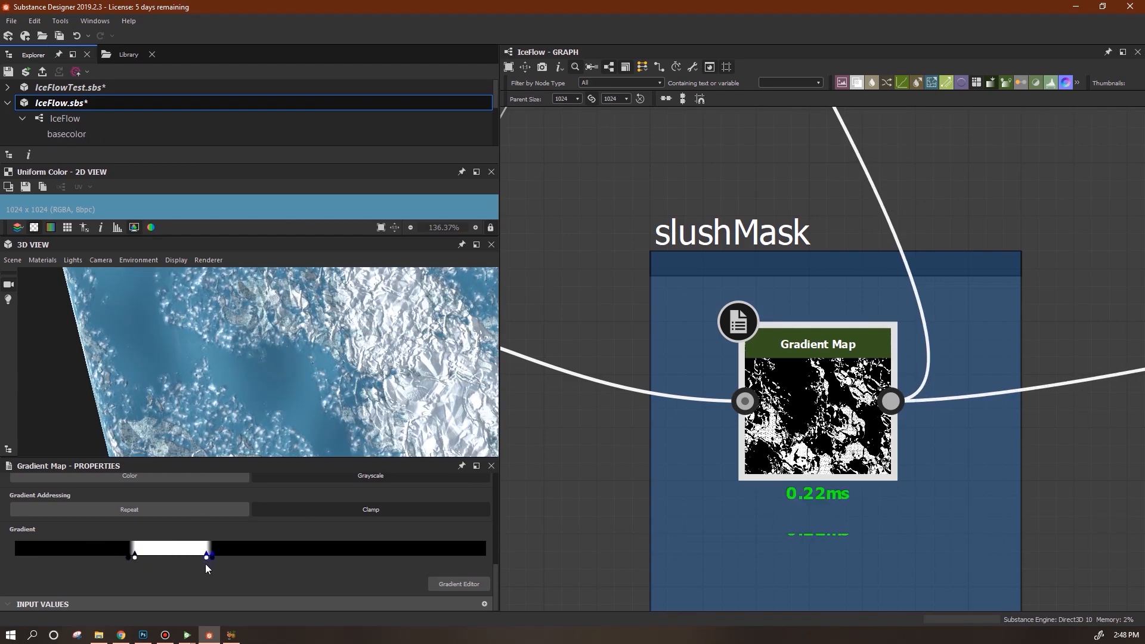
{"action": "double_click", "coordinate": [208, 559]}
{"action": "left_click", "coordinate": [817, 335]}
{"action": "left_click_drag", "start_coordinate": [207, 560], "coordinate": [198, 561]}
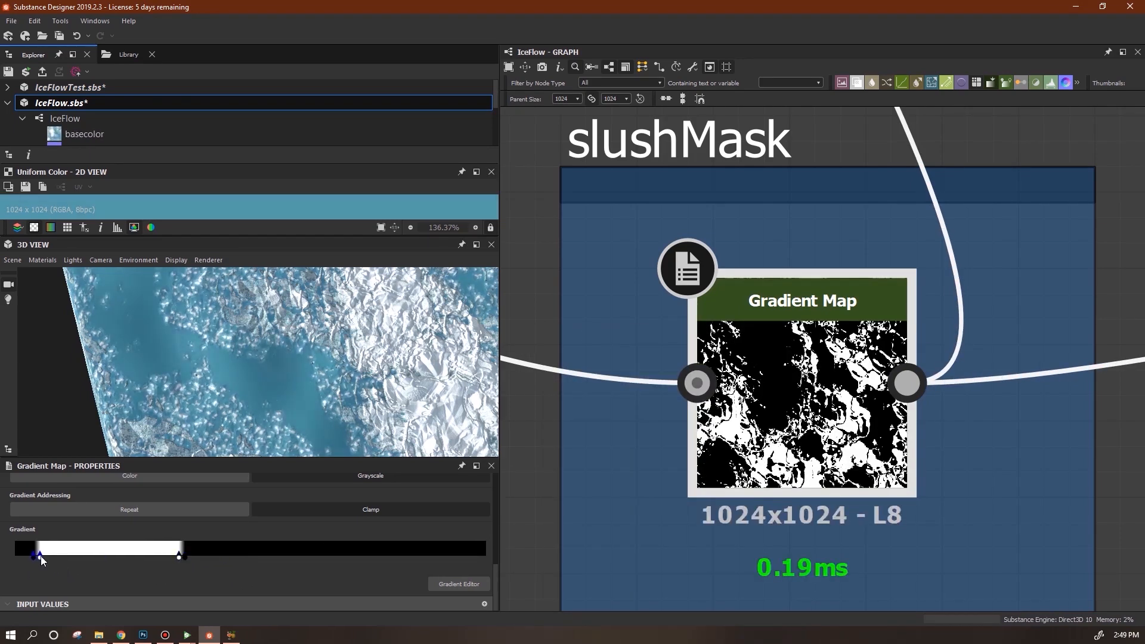
- Start the slushMask gradient's white band slightly later, inspect the surface in 3D and save the IceFlow package
{"action": "left_click_drag", "start_coordinate": [41, 560], "coordinate": [45, 560]}
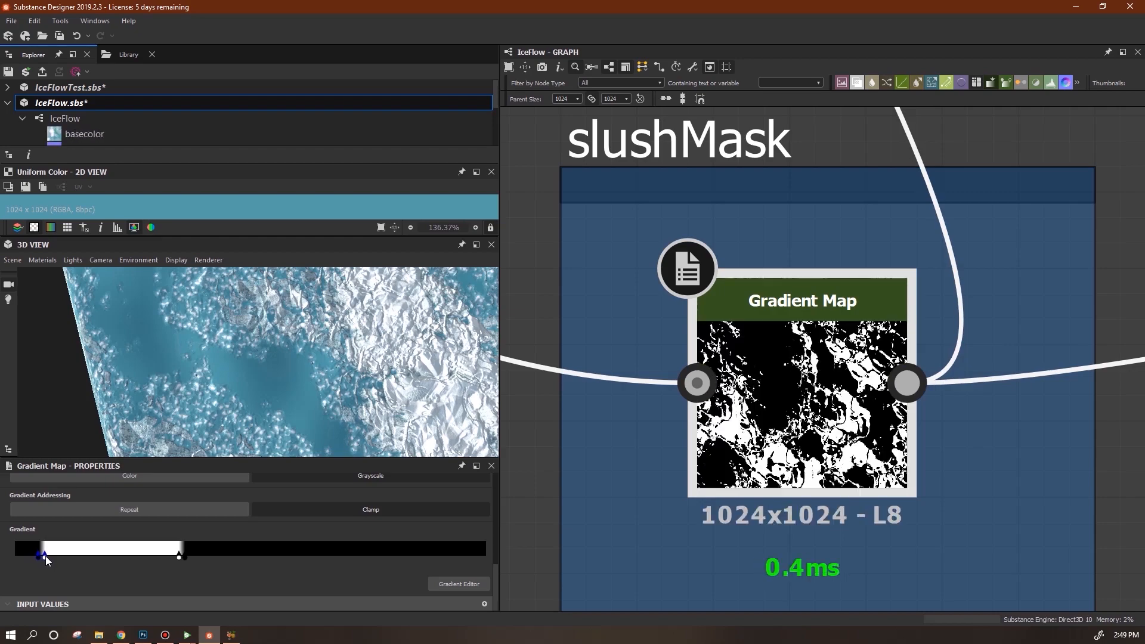
{"action": "left_click_drag", "start_coordinate": [275, 374], "coordinate": [446, 293]}
{"action": "scroll", "coordinate": [306, 391], "scroll_direction": "up", "scroll_amount": 5}
{"action": "left_click_drag", "start_coordinate": [310, 384], "coordinate": [395, 396]}
{"action": "left_click", "coordinate": [26, 72]}
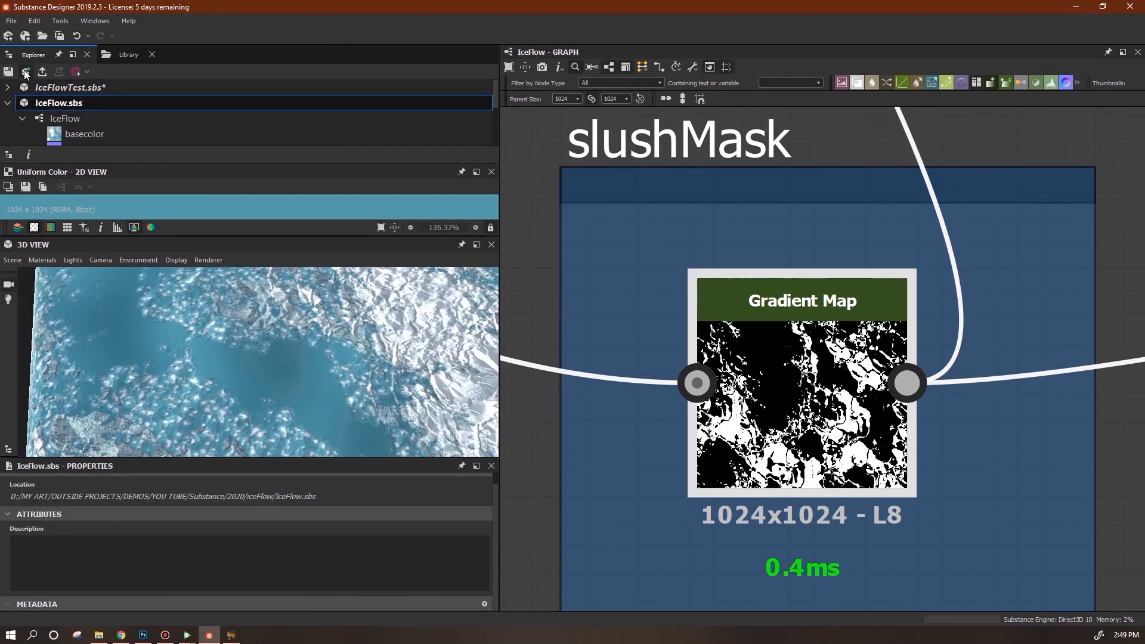
- Switch to Substance Player, reload the IceFlow package and set its Output Size to 1024 for a closer look at the surface
{"action": "mouse_move", "coordinate": [187, 635]}
{"action": "left_click", "coordinate": [250, 588]}
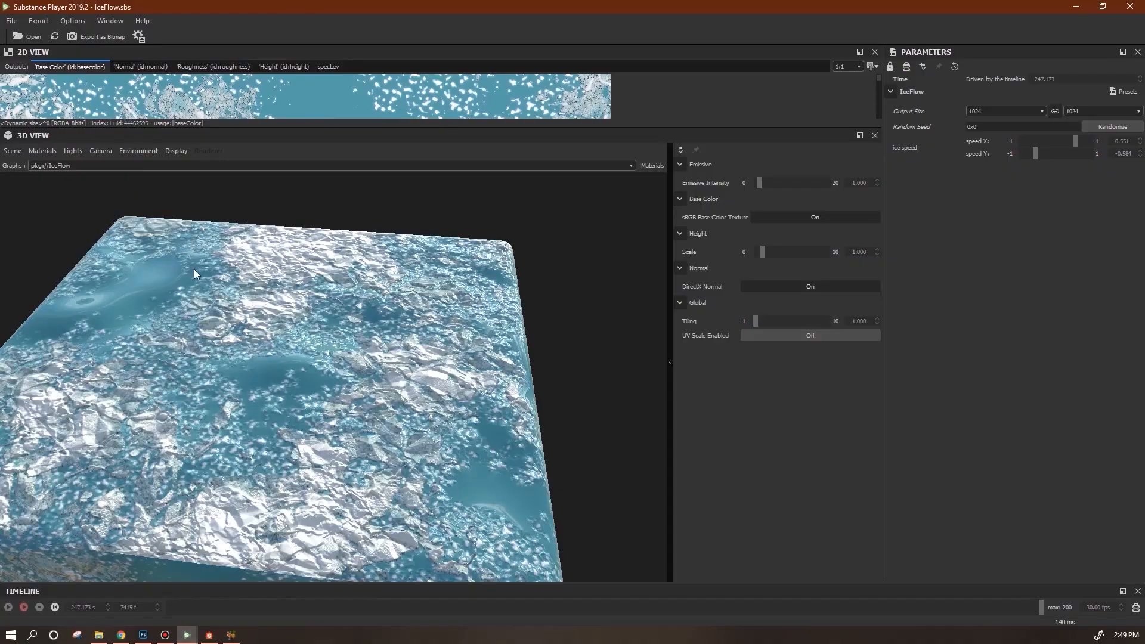
{"action": "left_click", "coordinate": [55, 36]}
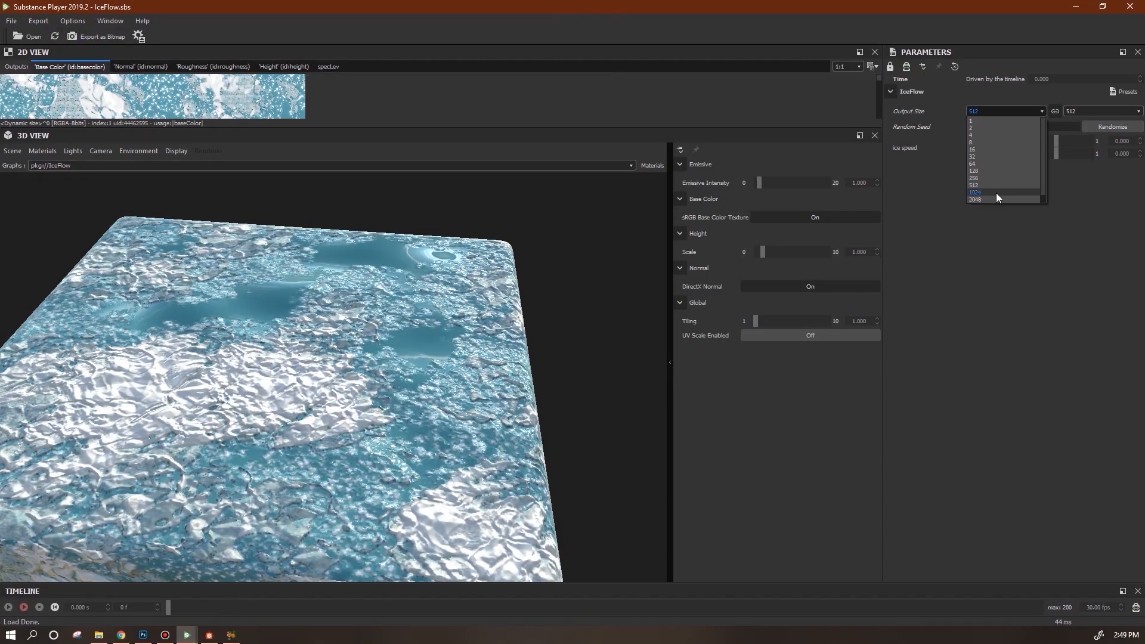
{"action": "left_click", "coordinate": [998, 194]}
{"action": "left_click_drag", "start_coordinate": [256, 322], "coordinate": [342, 491]}
{"action": "right_click_drag", "start_coordinate": [342, 490], "coordinate": [250, 183]}
- Raise the Output Size to 2048, inspect the ice surface and set the ice speed X to 0.383
{"action": "left_click", "coordinate": [985, 113]}
{"action": "left_click", "coordinate": [997, 180]}
{"action": "left_click_drag", "start_coordinate": [364, 494], "coordinate": [545, 446]}
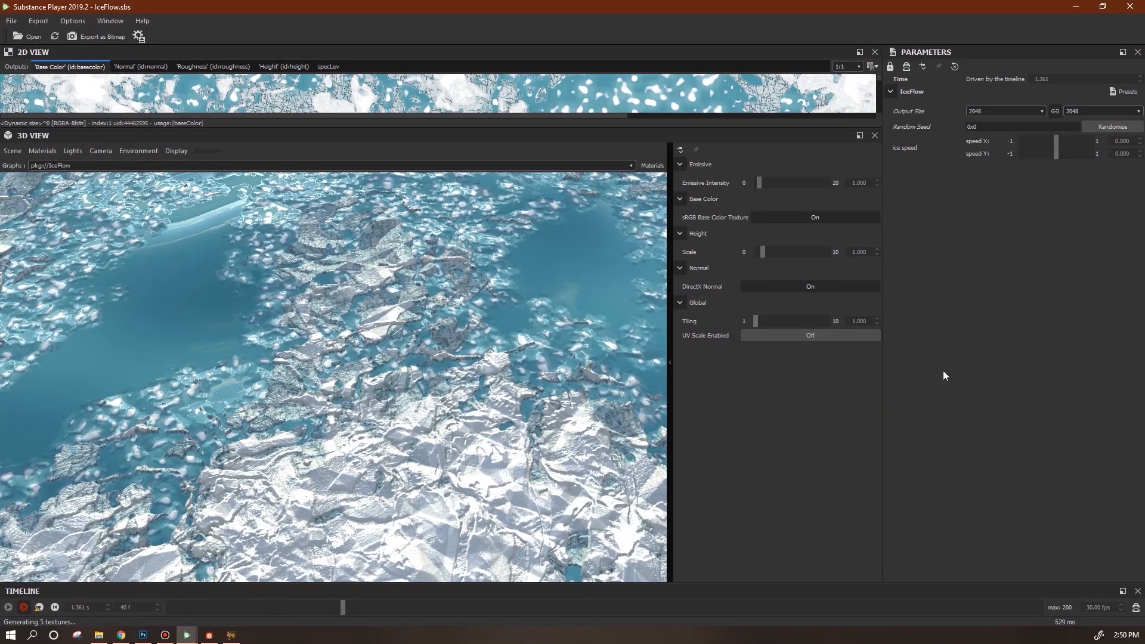
{"action": "left_click", "coordinate": [1070, 140]}
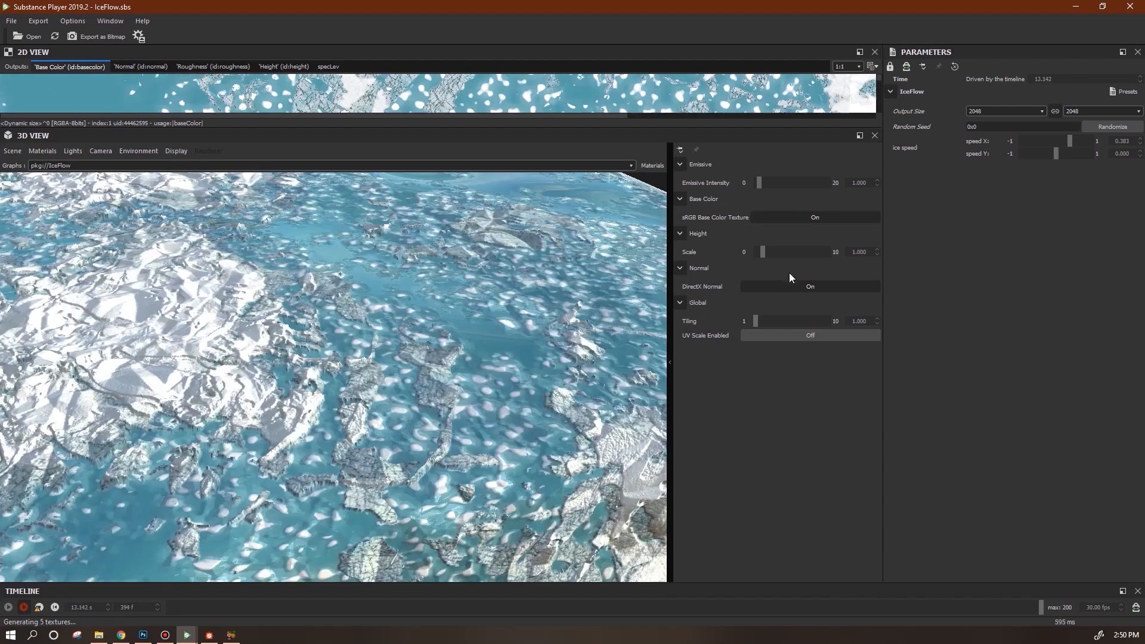
- Set the Output Size back to 1024, resume timeline playback and inspect the moving ice from several angles
{"action": "left_click", "coordinate": [1040, 110]}
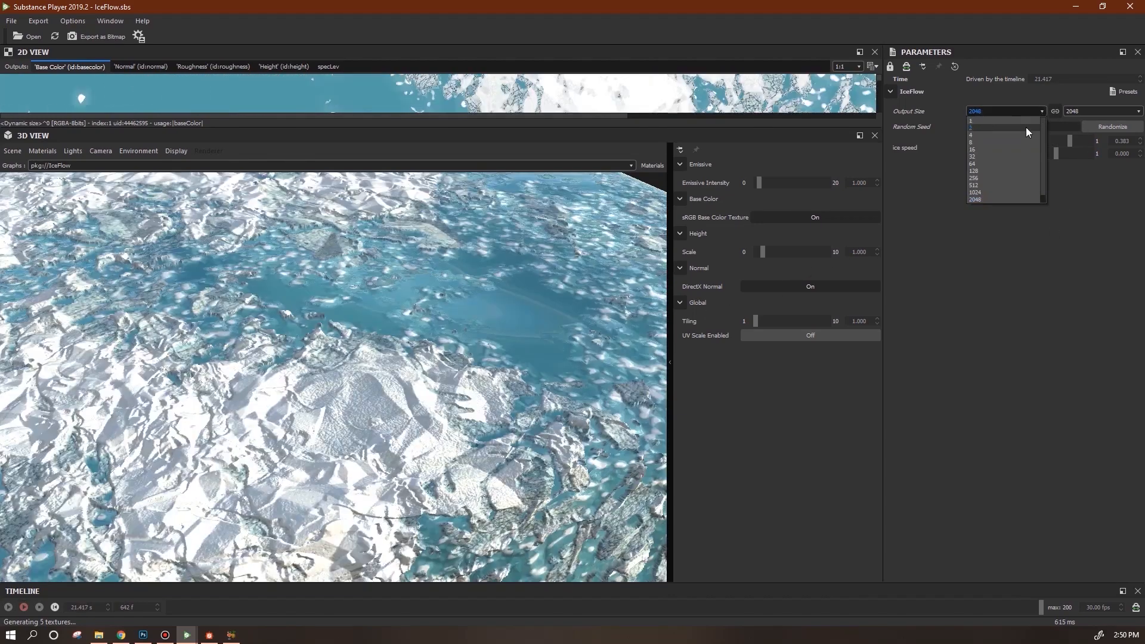
{"action": "left_click", "coordinate": [989, 193]}
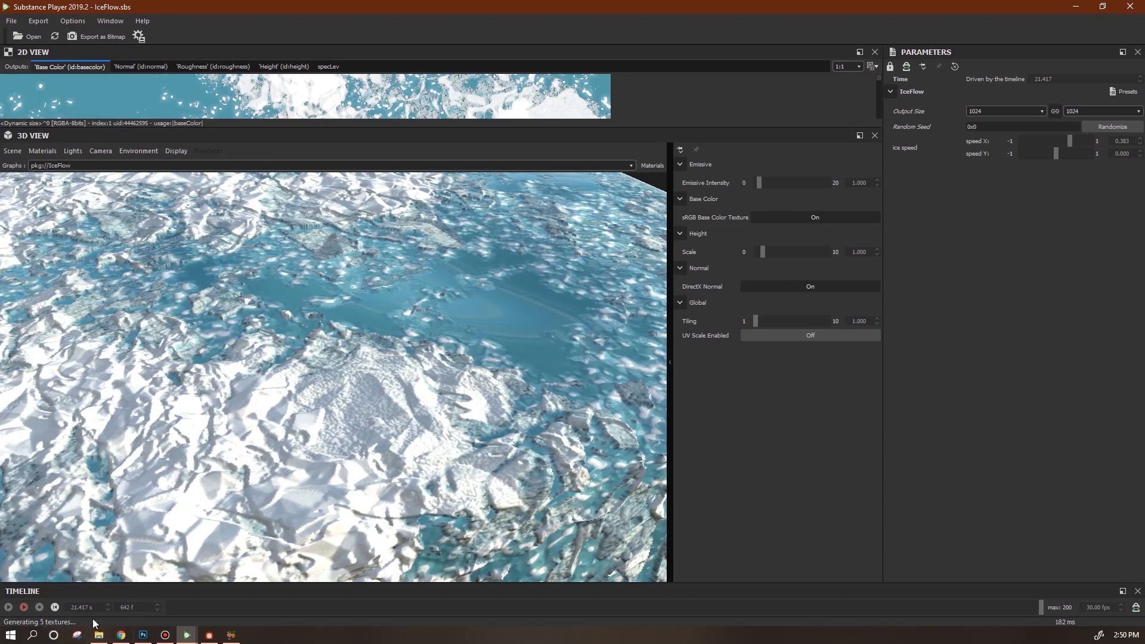
{"action": "left_click", "coordinate": [24, 608]}
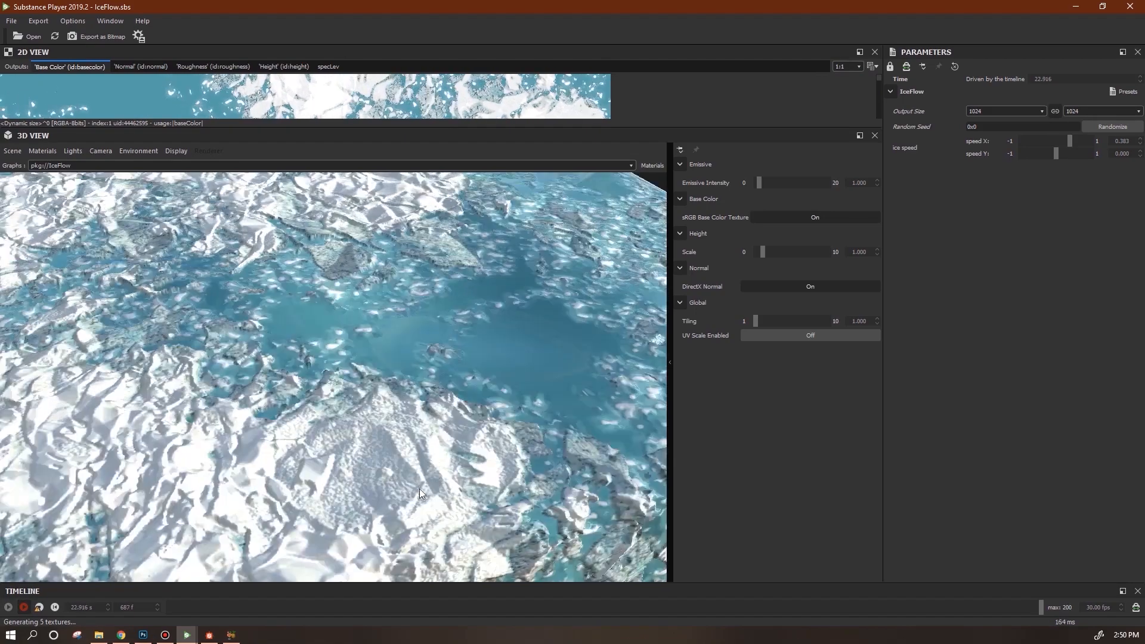
{"action": "scroll", "coordinate": [410, 492], "scroll_direction": "up", "scroll_amount": 3}
{"action": "scroll", "coordinate": [409, 492], "scroll_direction": "down", "scroll_amount": 3}
{"action": "left_click_drag", "start_coordinate": [458, 471], "coordinate": [488, 435]}
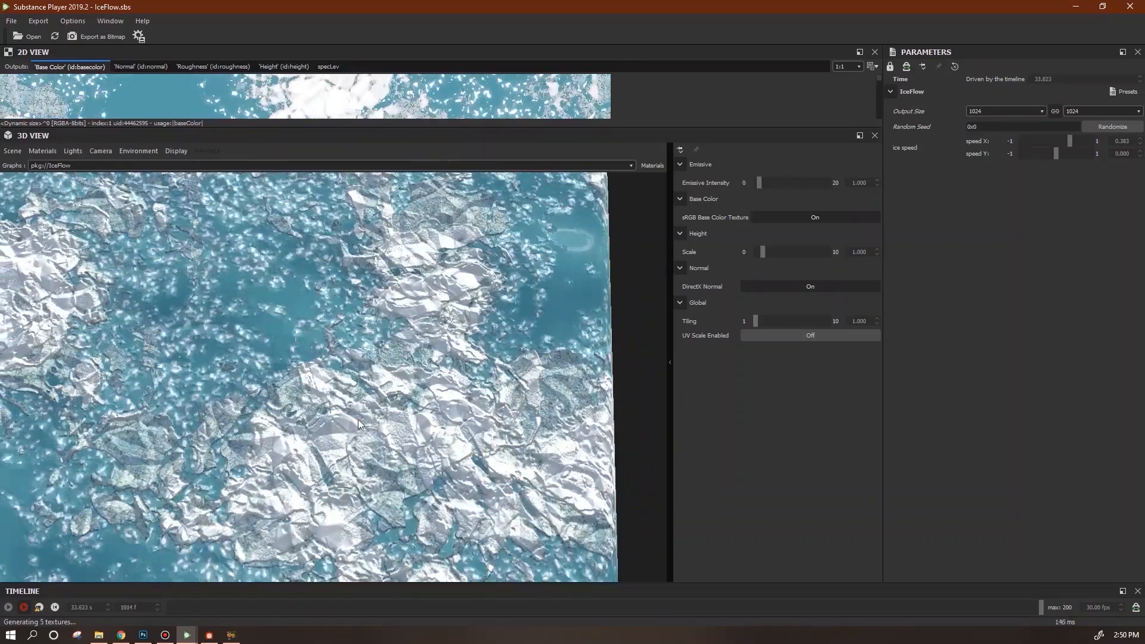
{"action": "left_click_drag", "start_coordinate": [354, 411], "coordinate": [410, 425]}
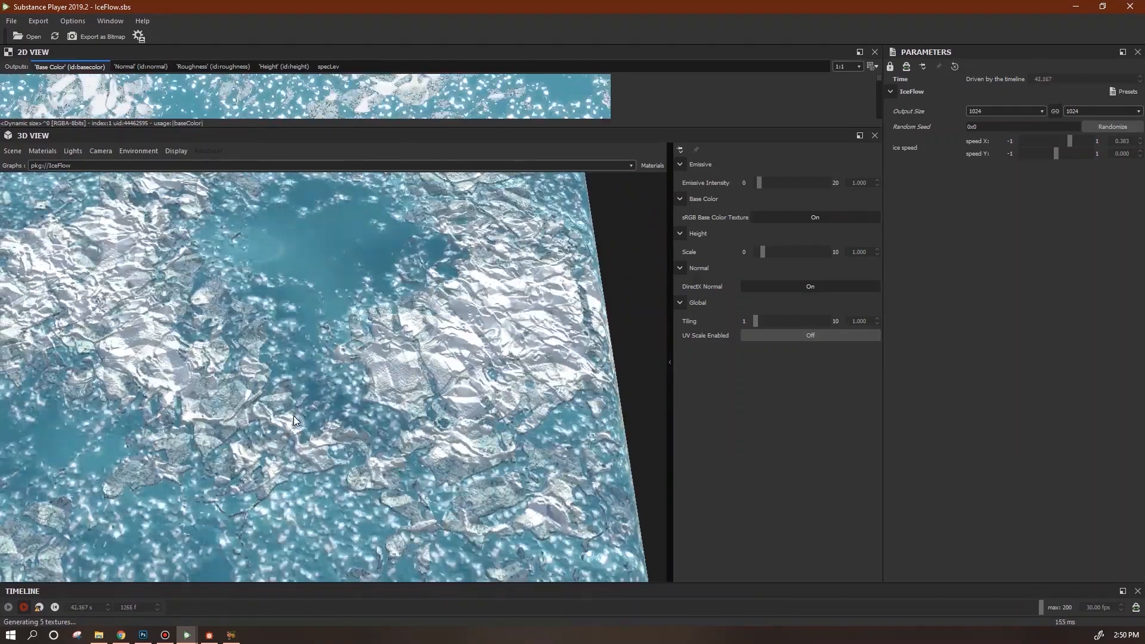